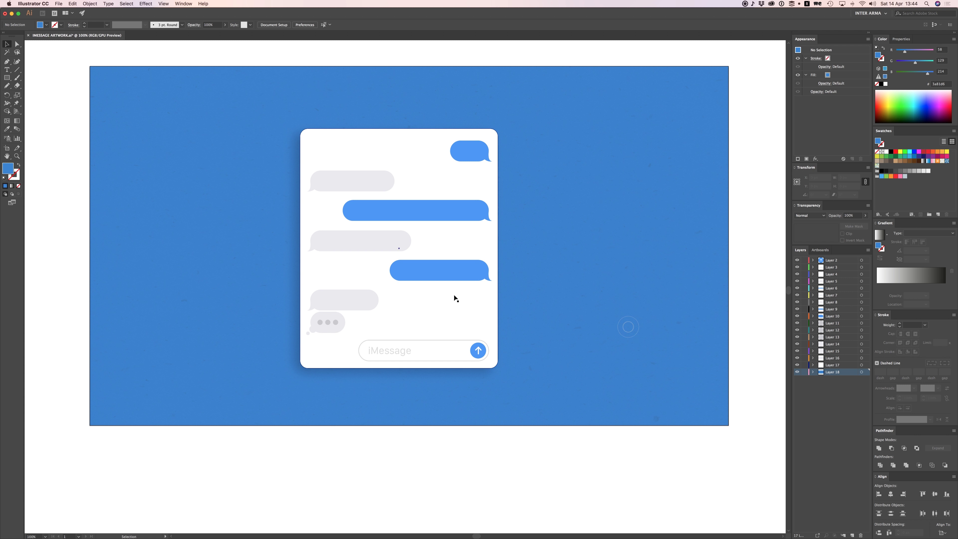
Step: Examine the movable white card, iMessage placeholder text, rounded input field and send button as separate objects in the artwork
left_click_drag(488, 322, 685, 373)
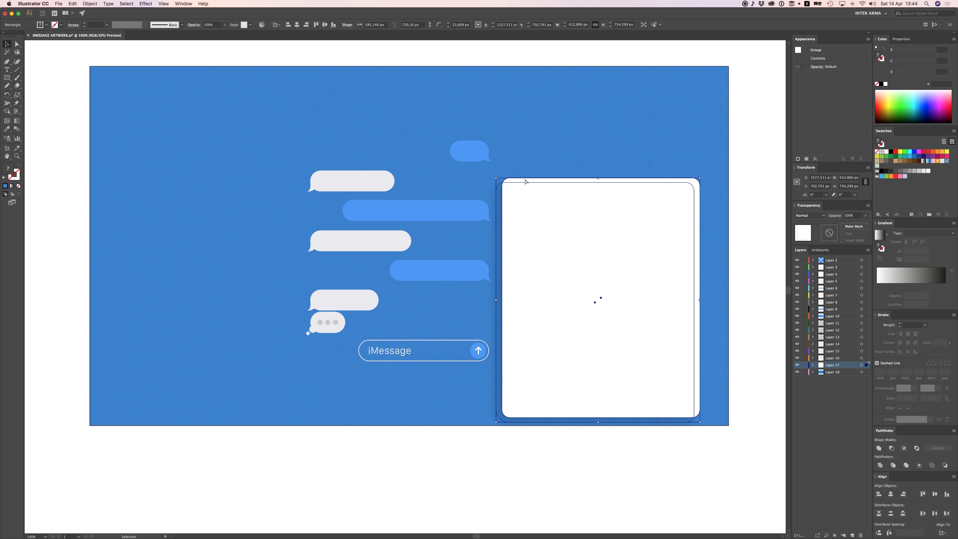
key("super+z")
left_click(394, 355)
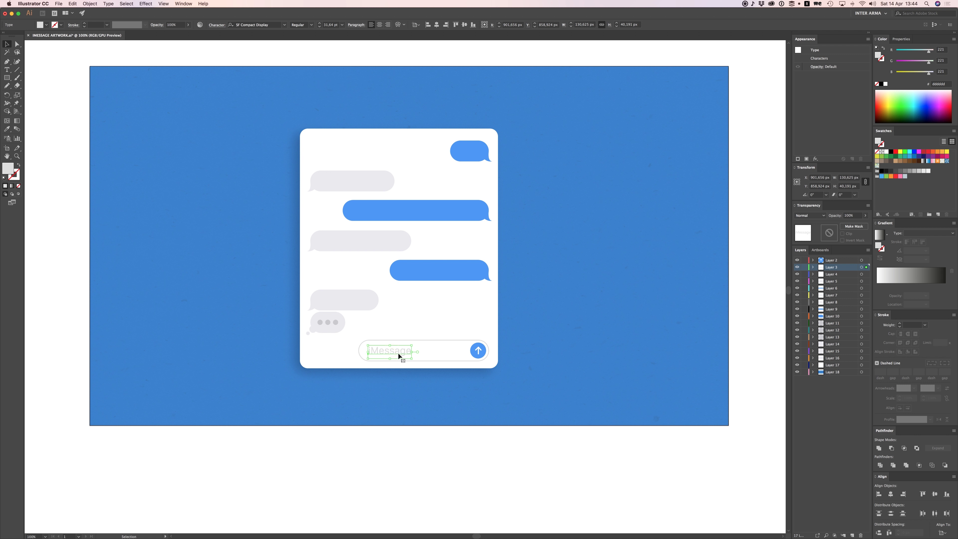
key("super+equal")
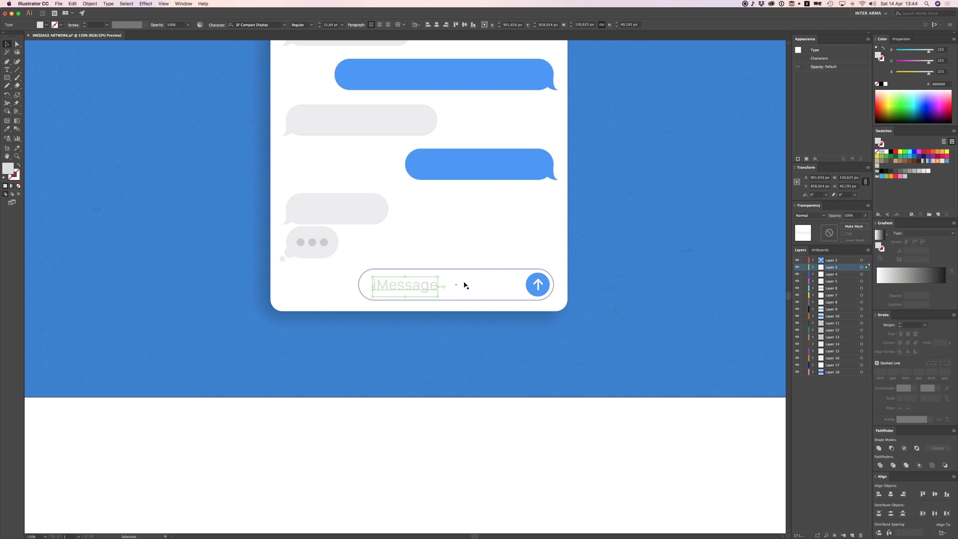
left_click(469, 269)
scroll(419, 318, "up", 2)
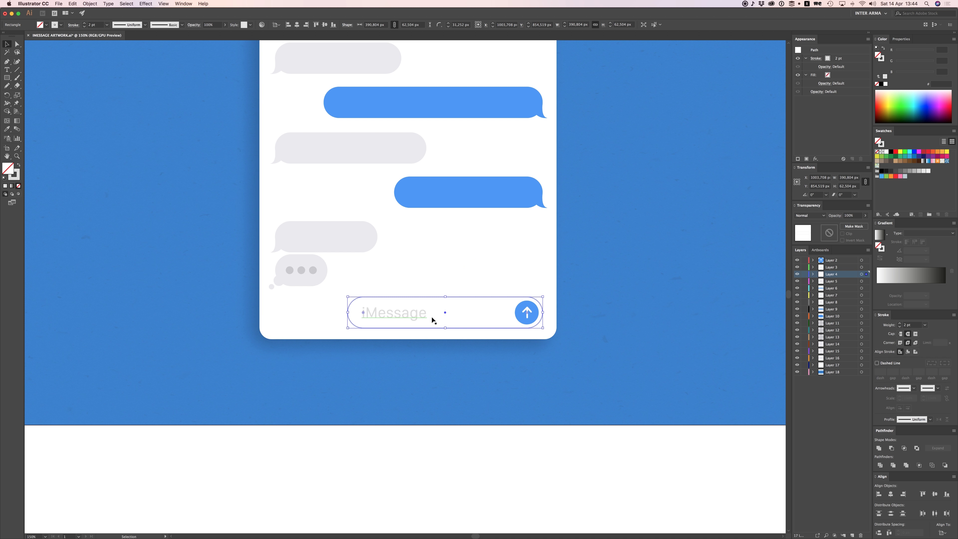
left_click(532, 319)
scroll(336, 350, "up", 3)
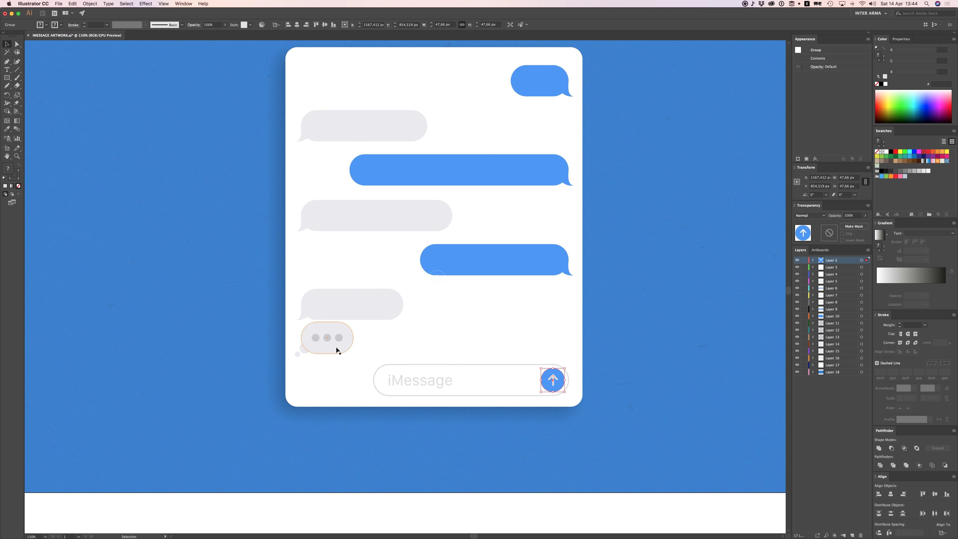
left_click(274, 334)
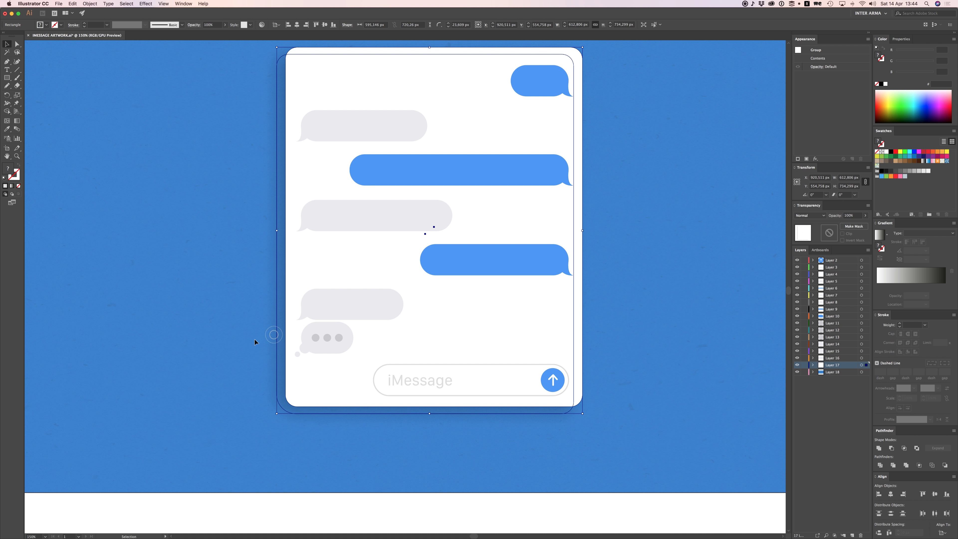
left_click(314, 435)
left_click(316, 385)
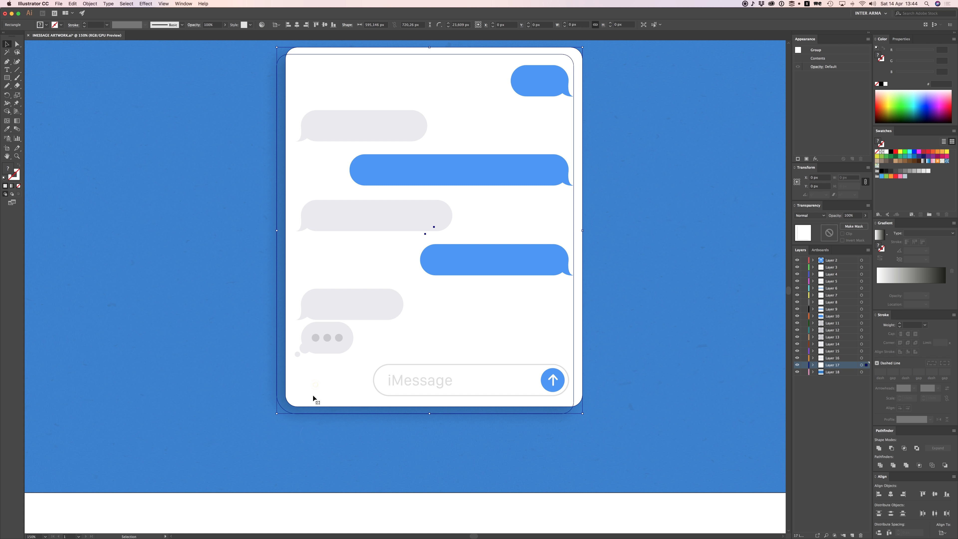
Step: Examine the typing-indicator bubble's parts: the small tail circles and each of the three grey dots
key("super+2")
key("super+plus")
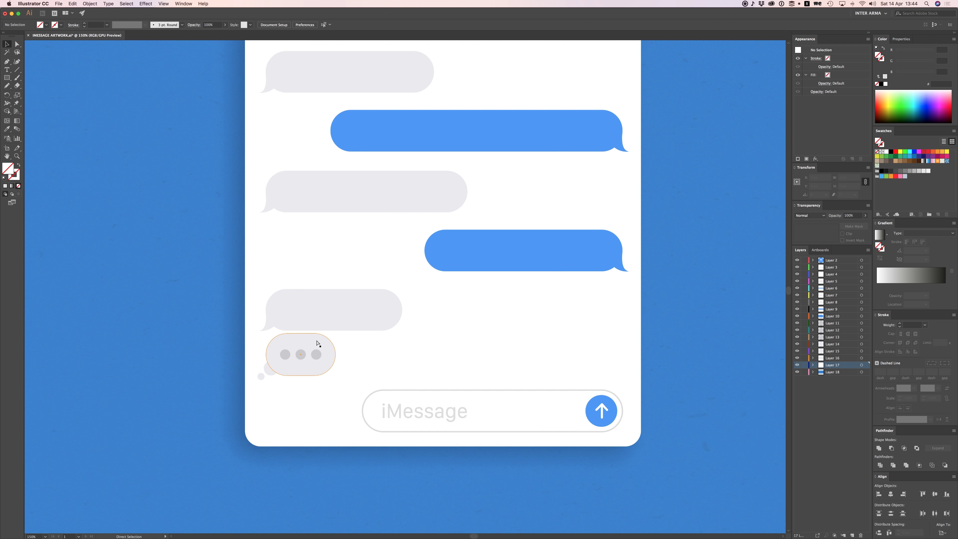
key("super+plus")
left_click_drag(319, 349, 376, 316)
left_click(244, 388)
left_click(258, 380)
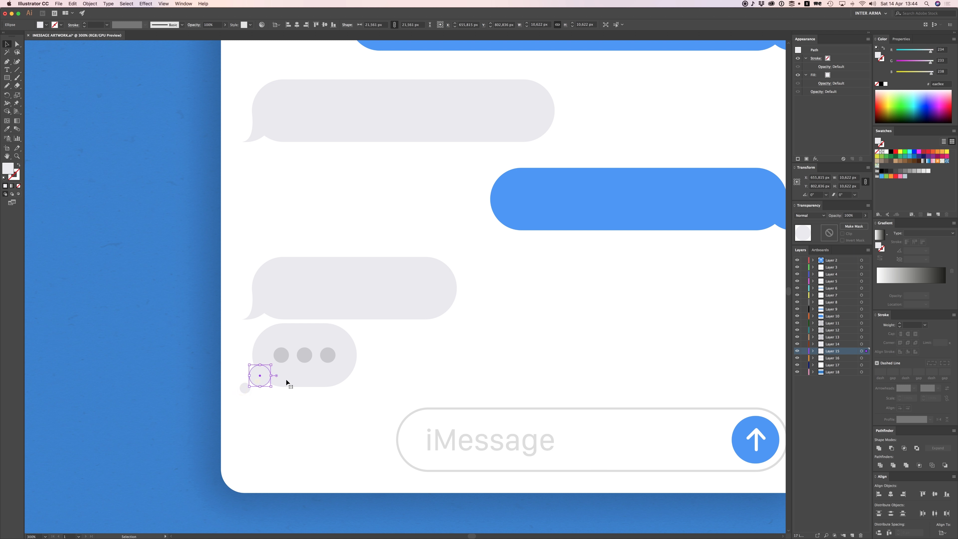
left_click(291, 354)
key("a")
left_click(281, 355)
left_click(305, 355)
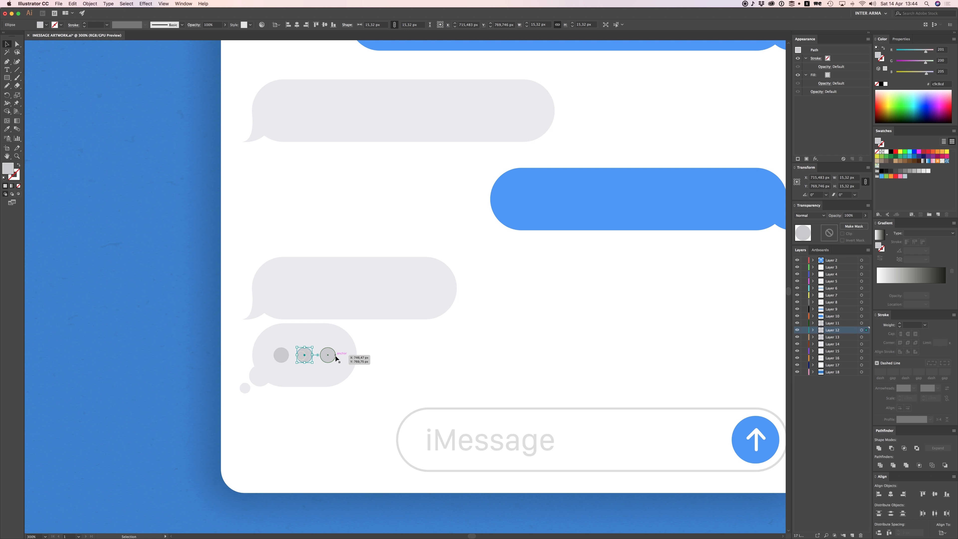
left_click(328, 354)
Step: Examine the grey and blue message bubbles one by one as separate objects on their own layers
key("super+minus")
scroll(334, 307, "up", 5)
scroll(334, 307, "right", 5)
key("v")
left_click(338, 351)
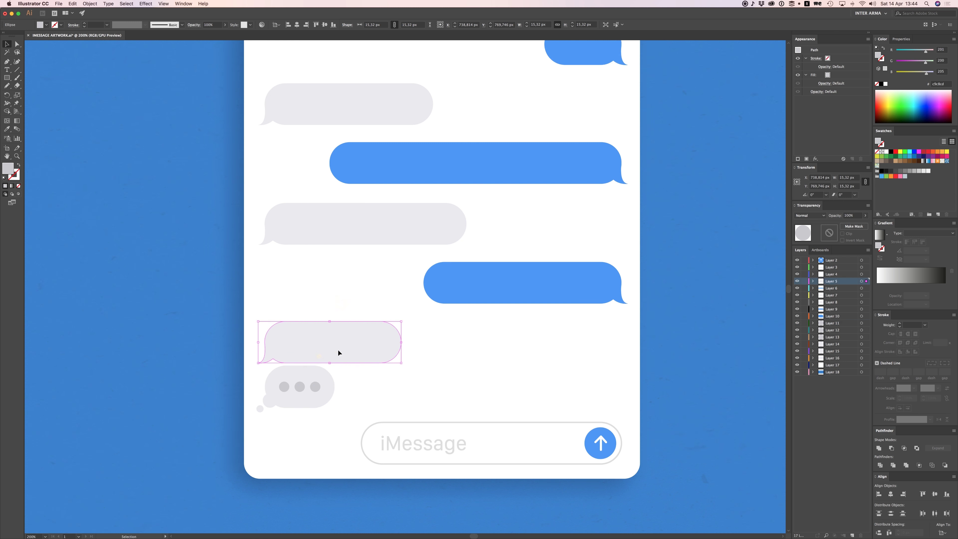
left_click(471, 291)
left_click(410, 224)
key("super+minus")
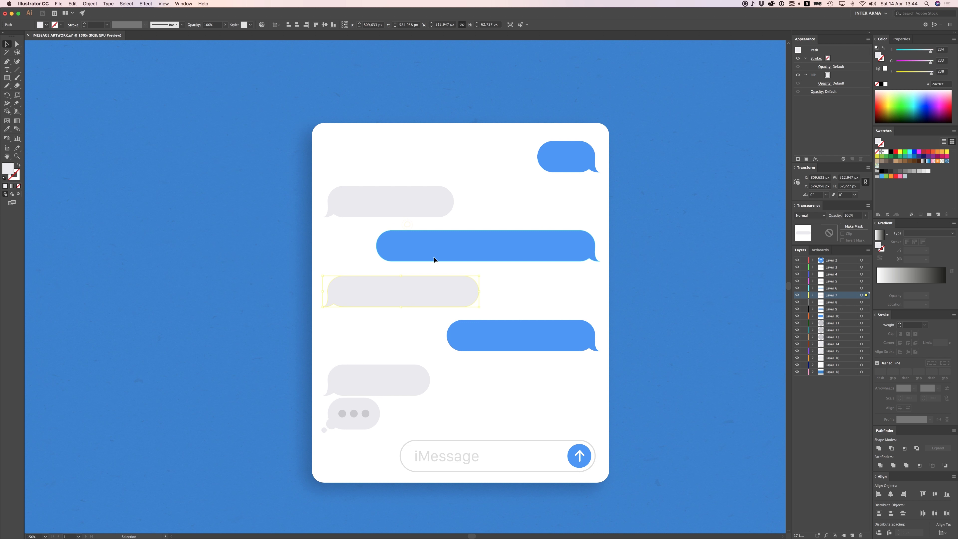
left_click(423, 210)
left_click(554, 165)
left_click_drag(684, 323, 642, 292)
left_click(642, 292)
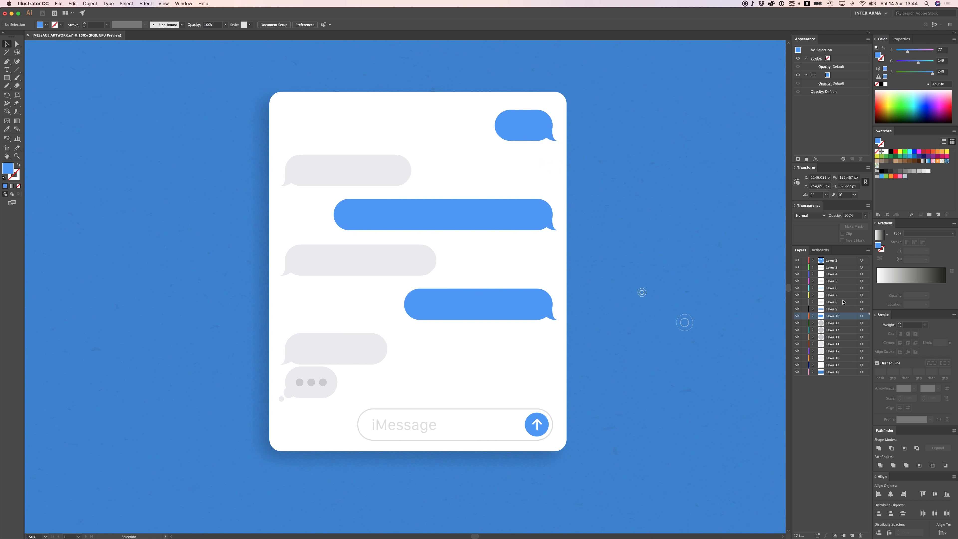
Step: Check which layers hold the typing dots, their bubble, the send button, the input field, the placeholder text and a blue message bubble
left_click(301, 380)
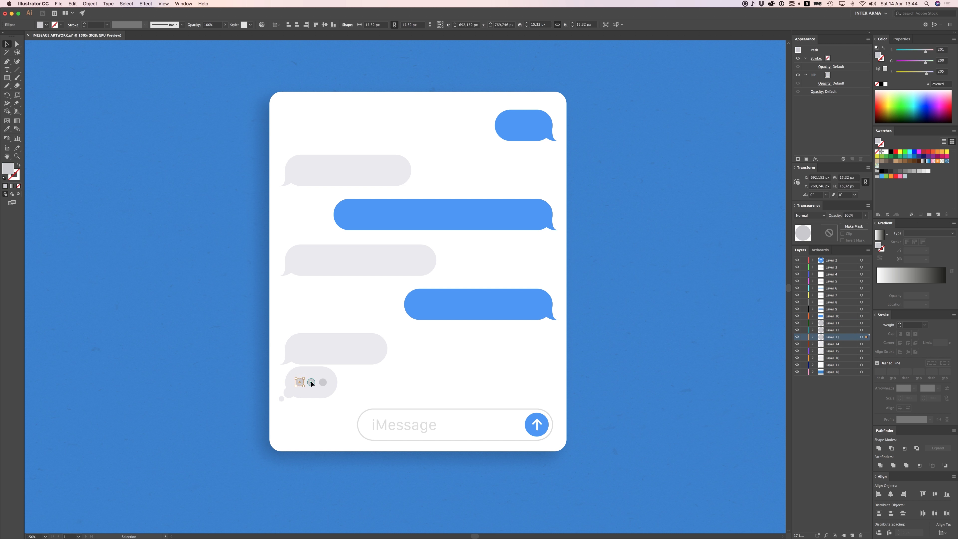
left_click(311, 382)
left_click(323, 383)
left_click(314, 395)
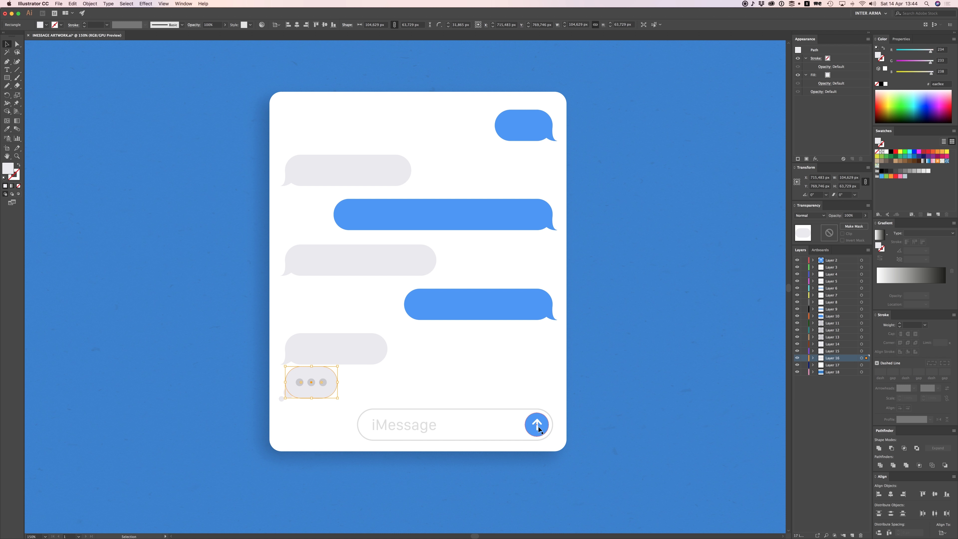
left_click_drag(538, 426, 591, 424)
key("super+z")
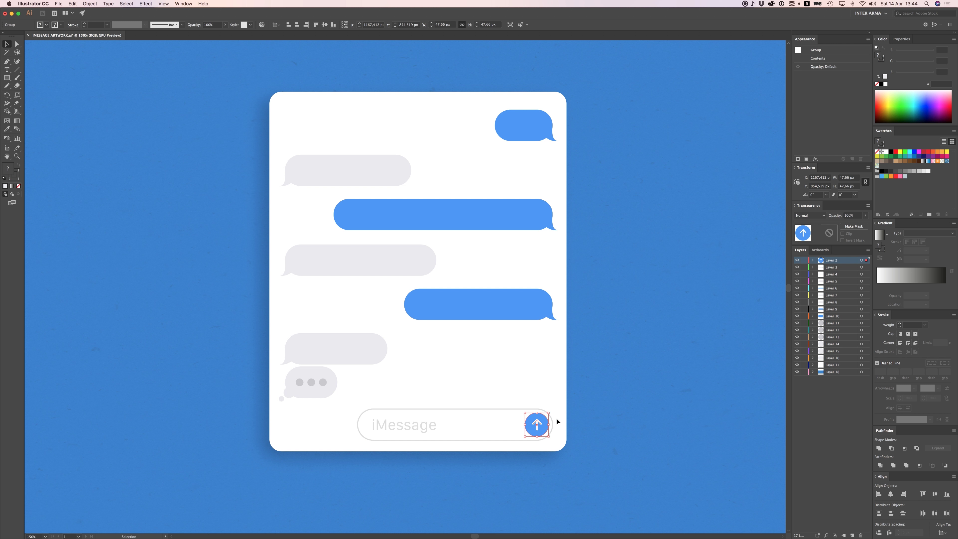
left_click(499, 410)
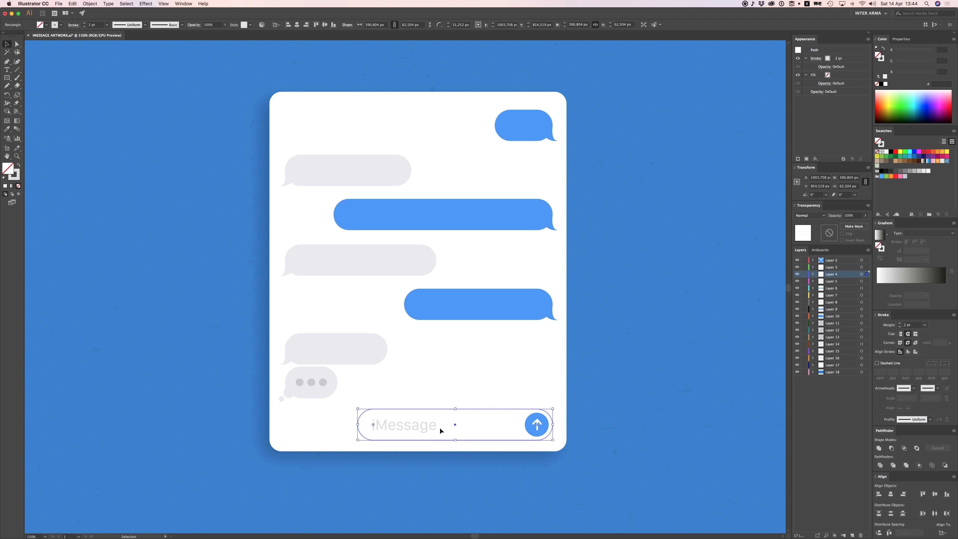
left_click(430, 425)
left_click(684, 363)
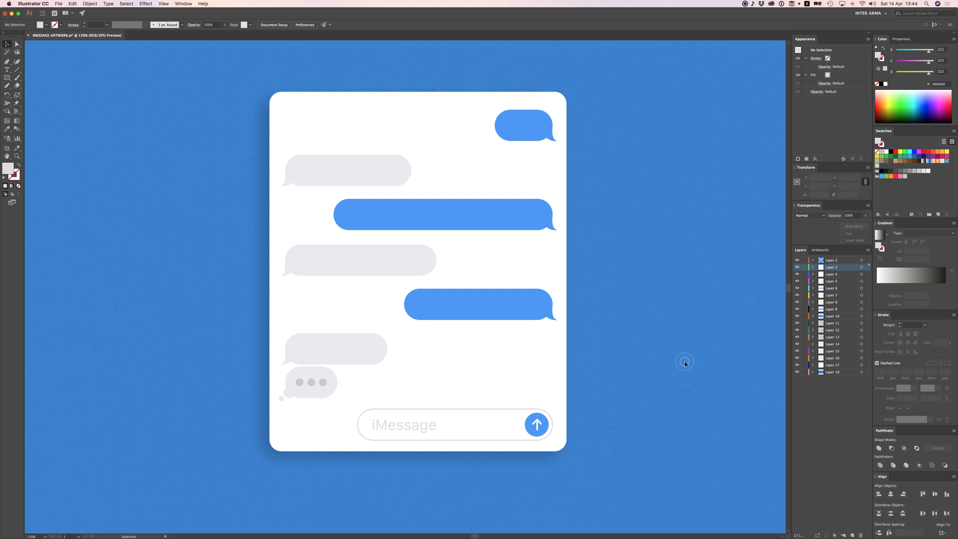
left_click(481, 313)
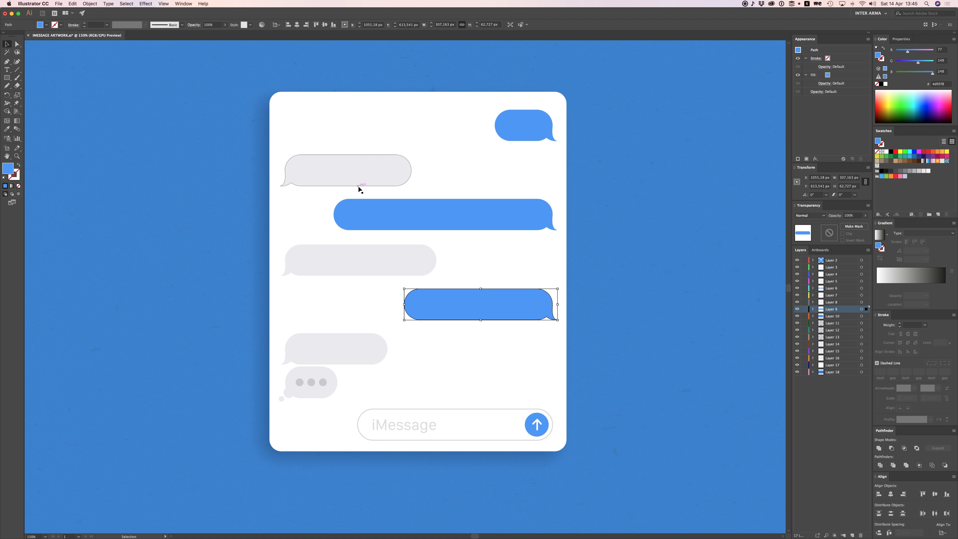
left_click(633, 311)
key("super+minus")
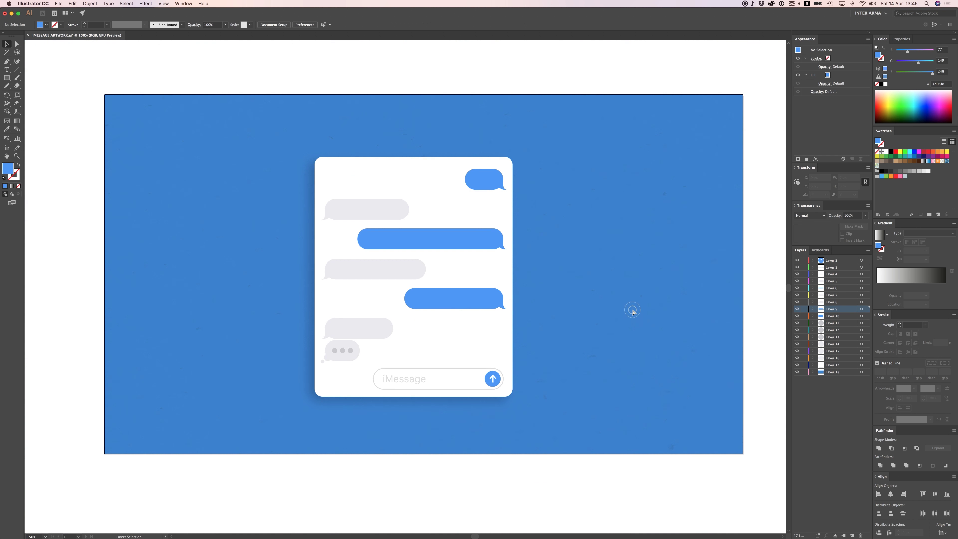
left_click(583, 309)
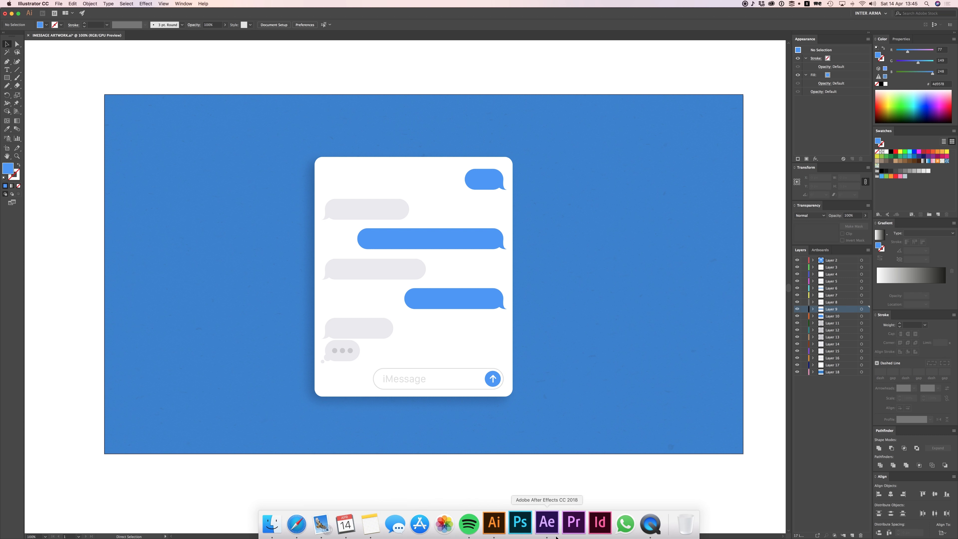
Step: Switch to After Effects and enable continuous rasterization for all layers of the iMESSAGE ARTWORK composition
left_click(549, 527)
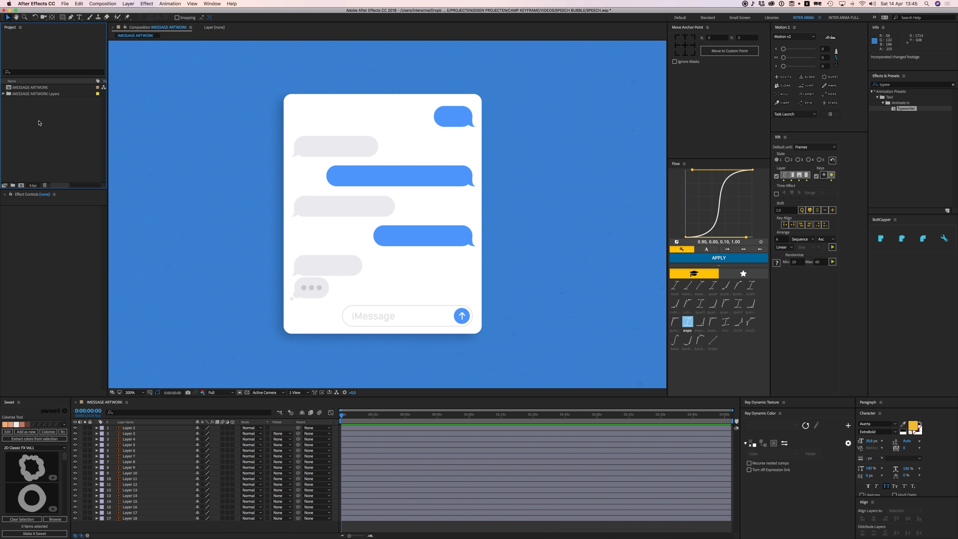
left_click_drag(35, 132, 33, 89)
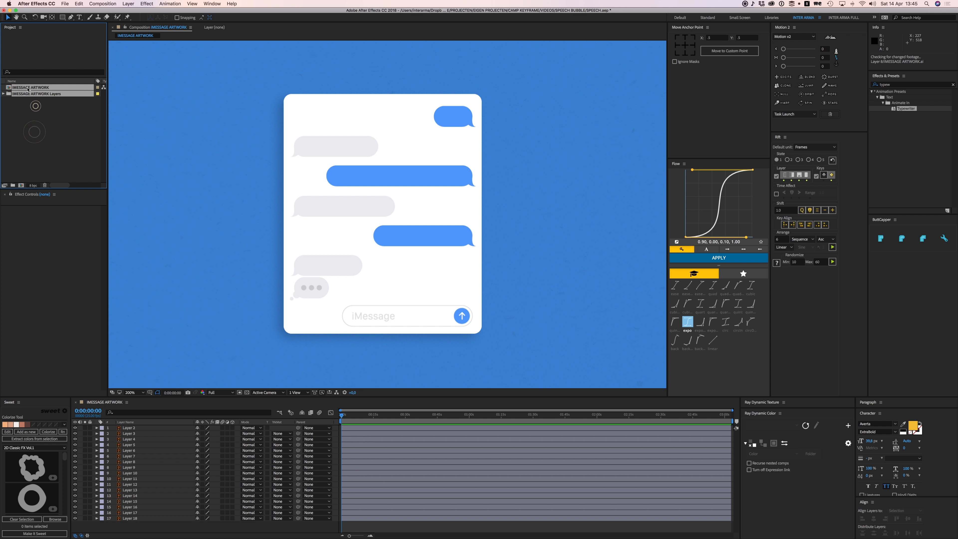
left_click(53, 128)
left_click(34, 87)
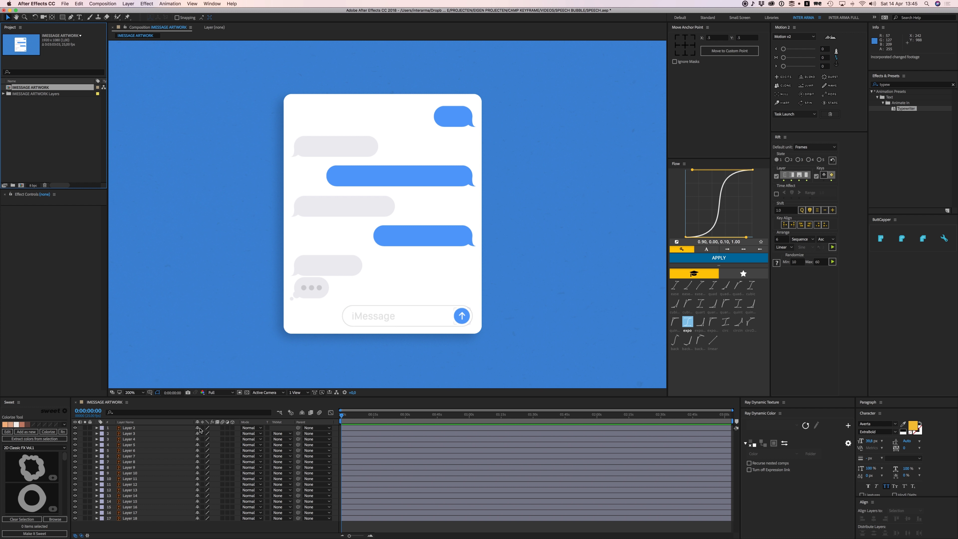
left_click_drag(203, 428, 202, 506)
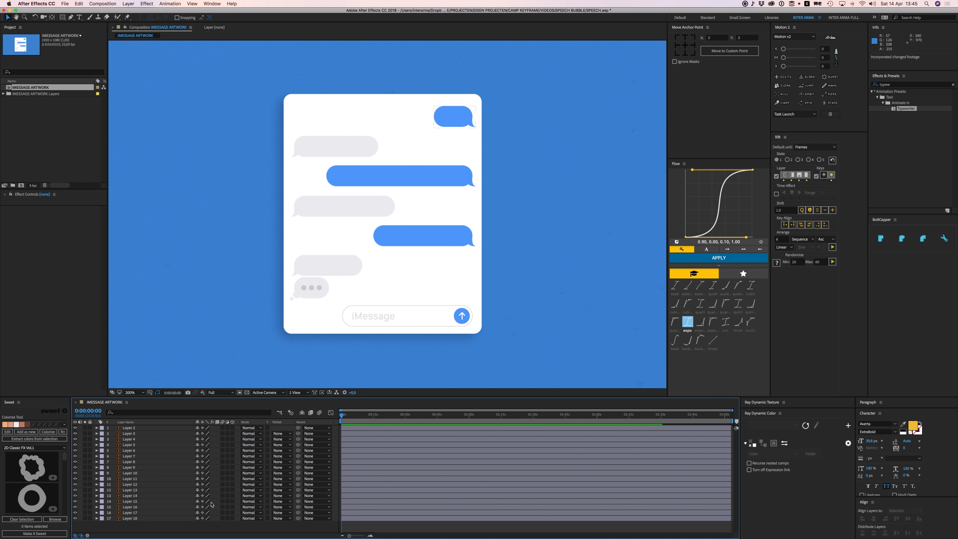
Step: Lock the white card and blue background layers, Layer 17 and Layer 18
left_click(131, 518)
left_click(132, 512, "shift")
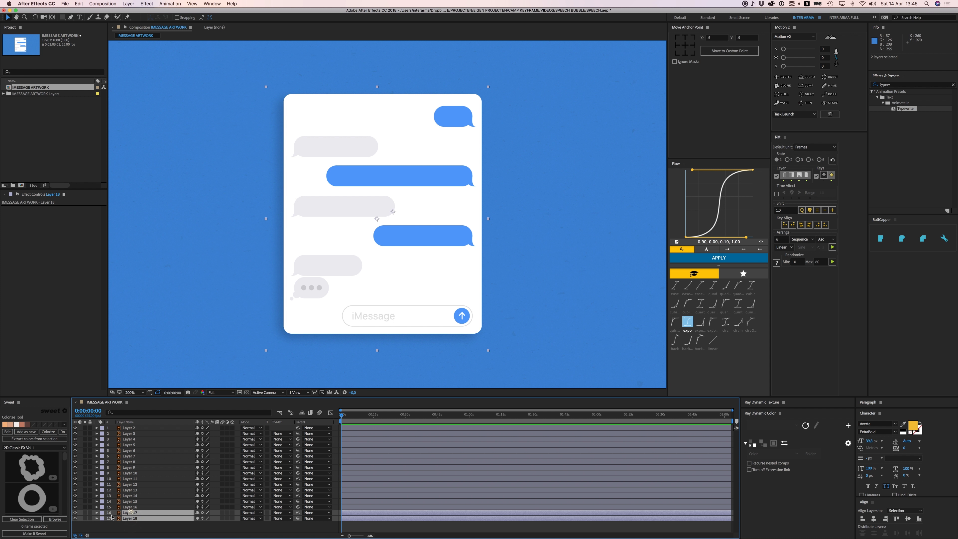
left_click_drag(90, 518, 90, 513)
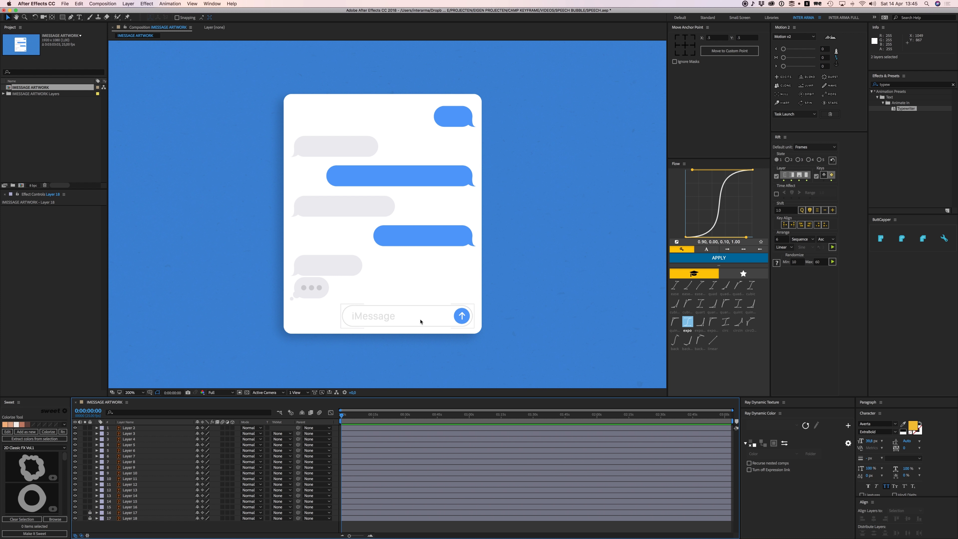
Step: Select the six grey and blue message bubbles in the composition and lock their layers, Layer 5 to Layer 10
left_click_drag(407, 234, 427, 241)
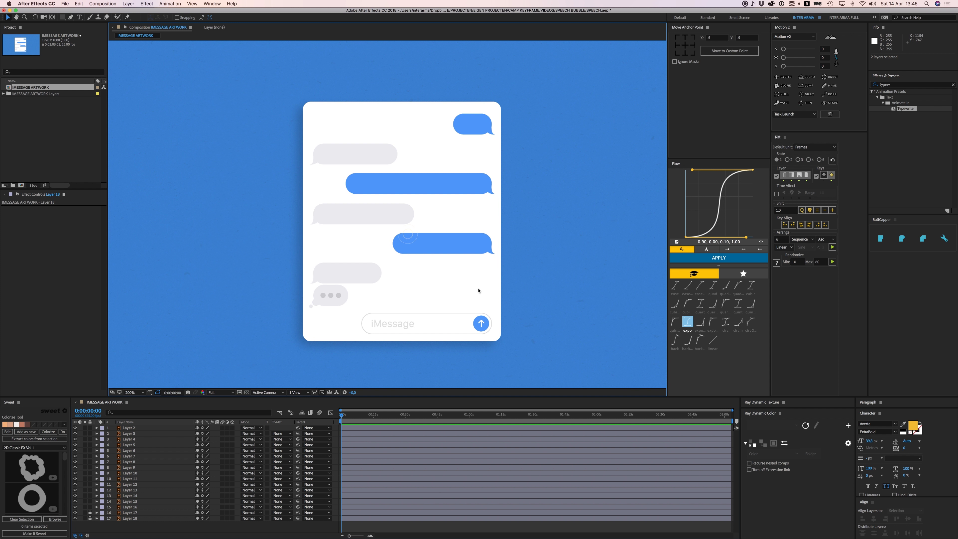
left_click_drag(290, 84, 527, 280)
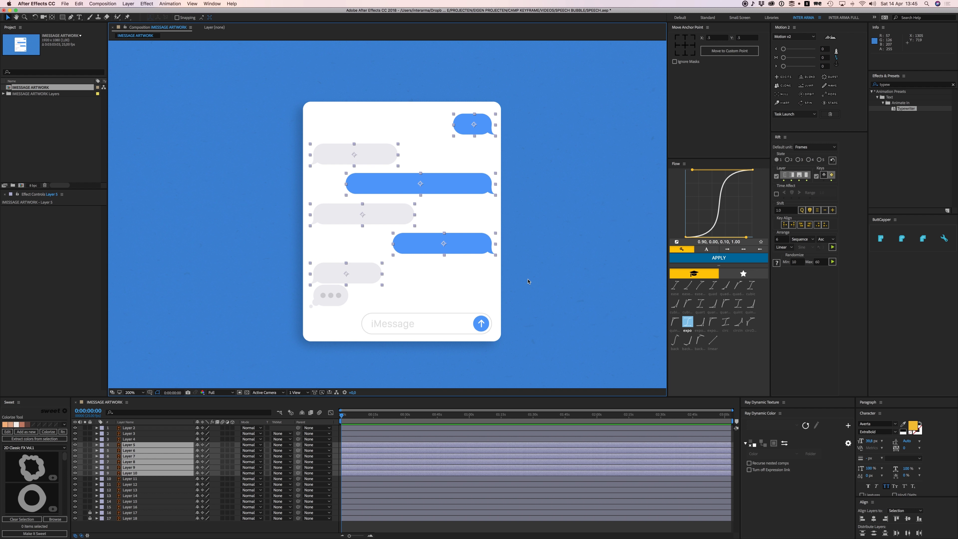
key("Delete")
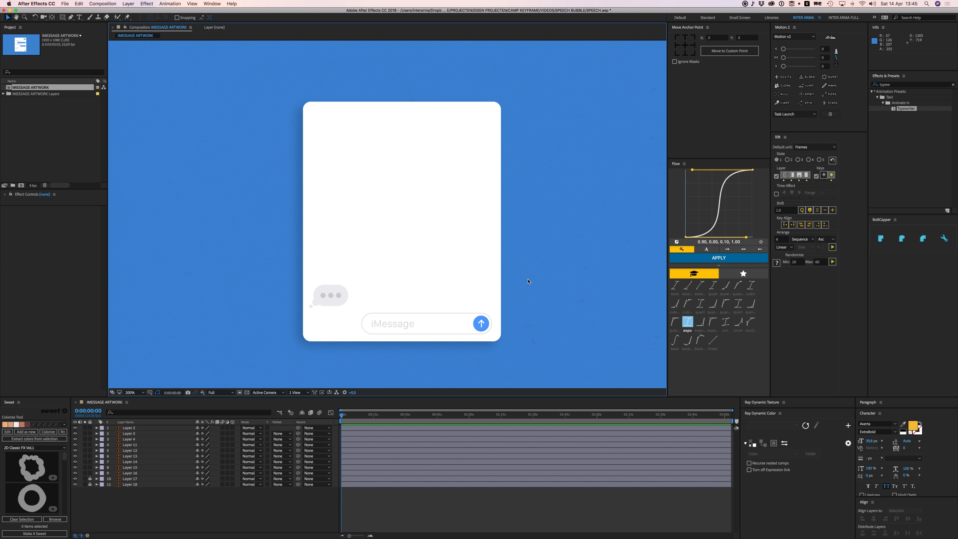
key("super+z")
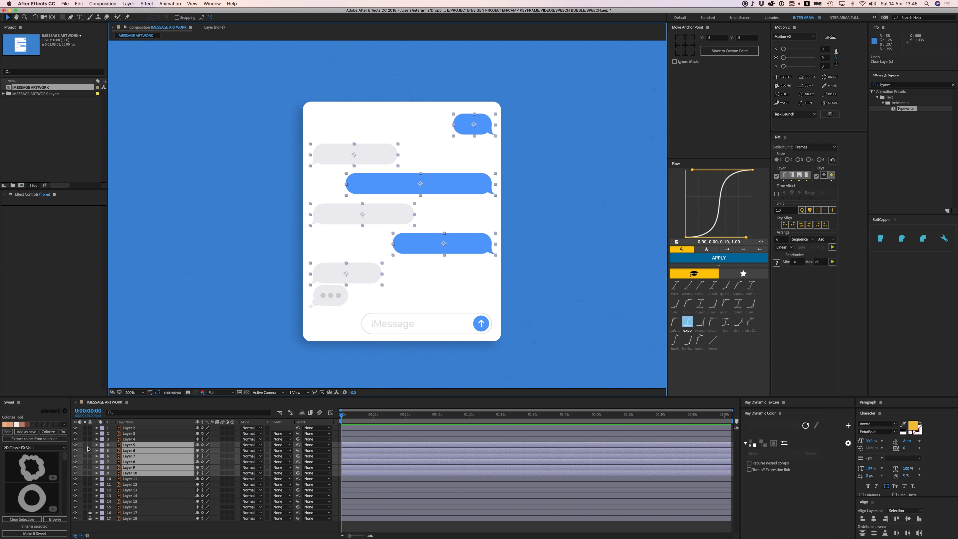
left_click(90, 447)
Step: Lock the send button, placeholder text and input field layers, Layer 2 to Layer 4
left_click(135, 439)
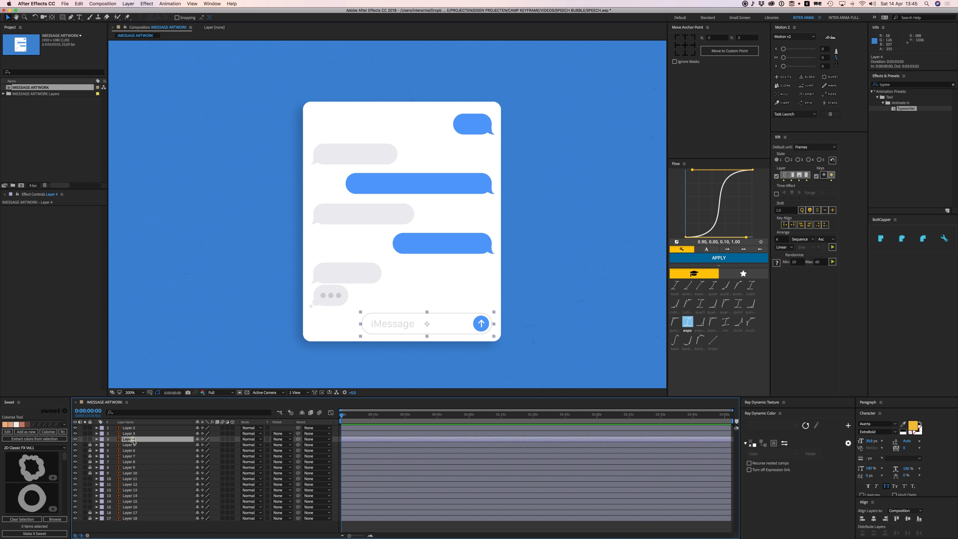
left_click(132, 434)
left_click(132, 427)
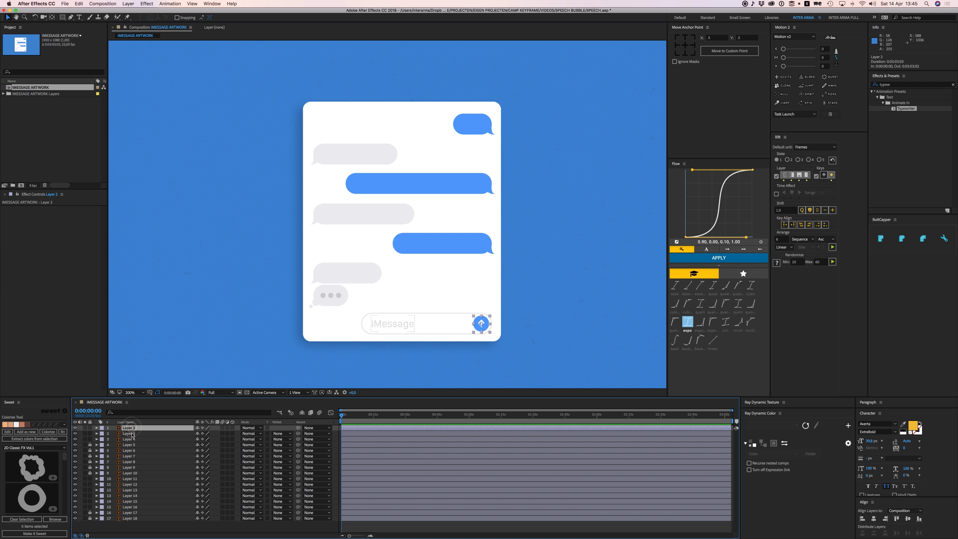
left_click(130, 437, "shift")
left_click_drag(91, 440, 90, 427)
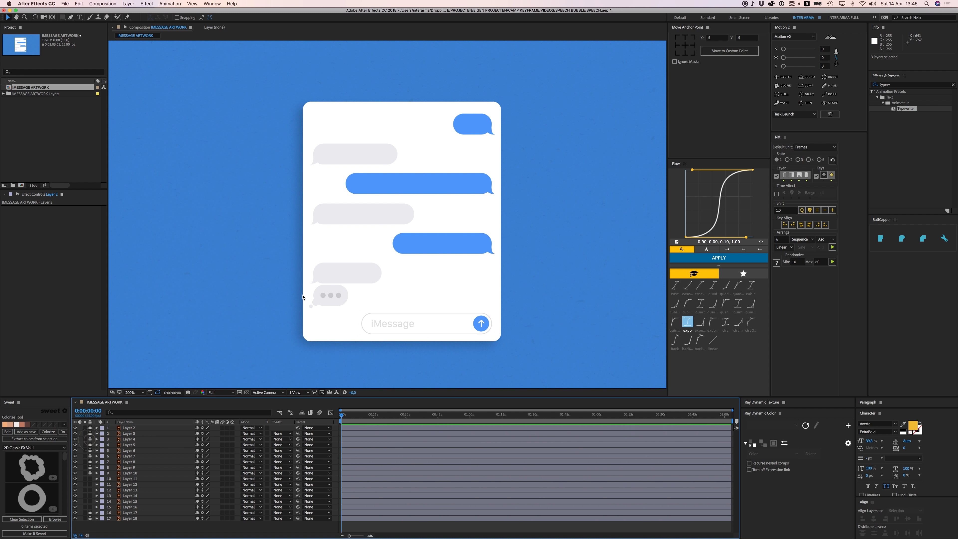
Step: Check the unlocked typing-indicator layers by selecting the bubble with dots in the composition
left_click_drag(296, 292, 428, 289)
left_click(564, 317)
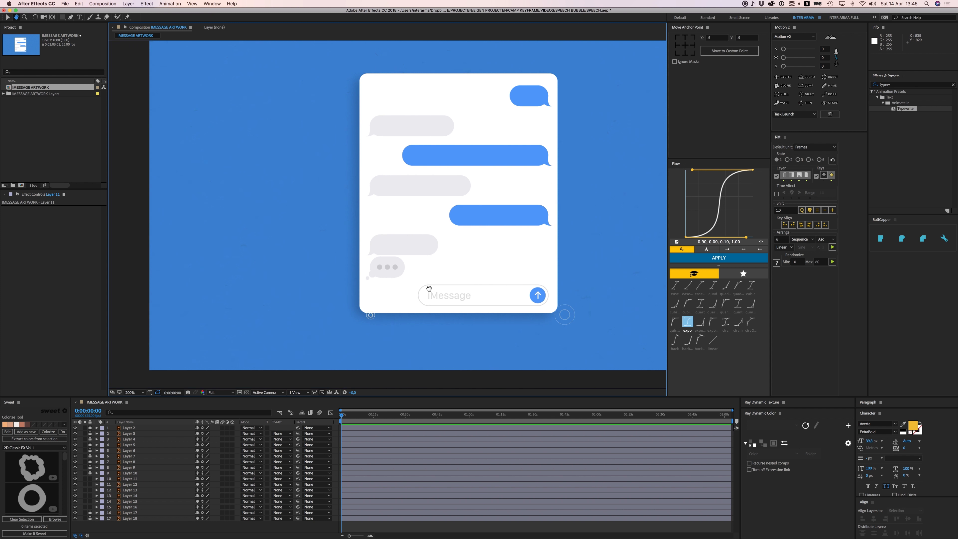
key(".")
left_click_drag(425, 333, 418, 308)
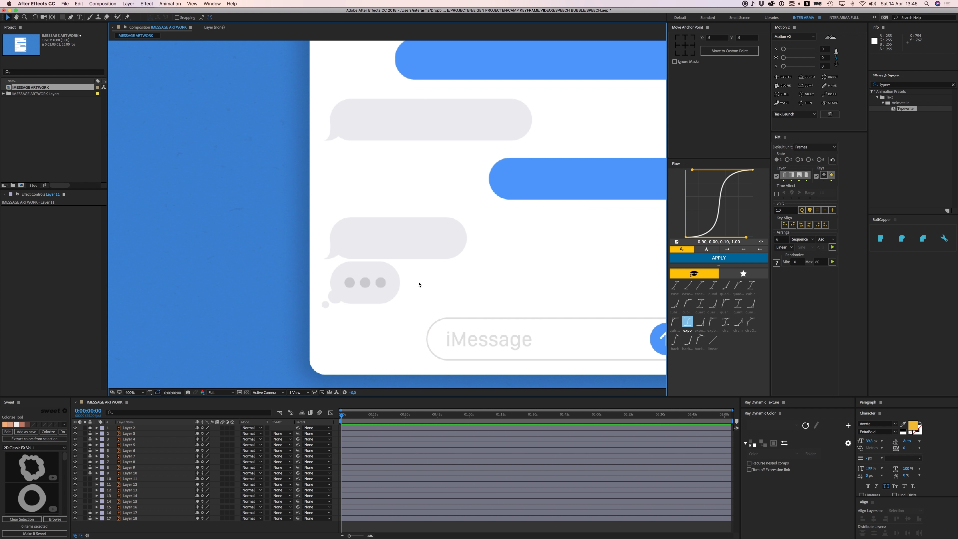
key("comma")
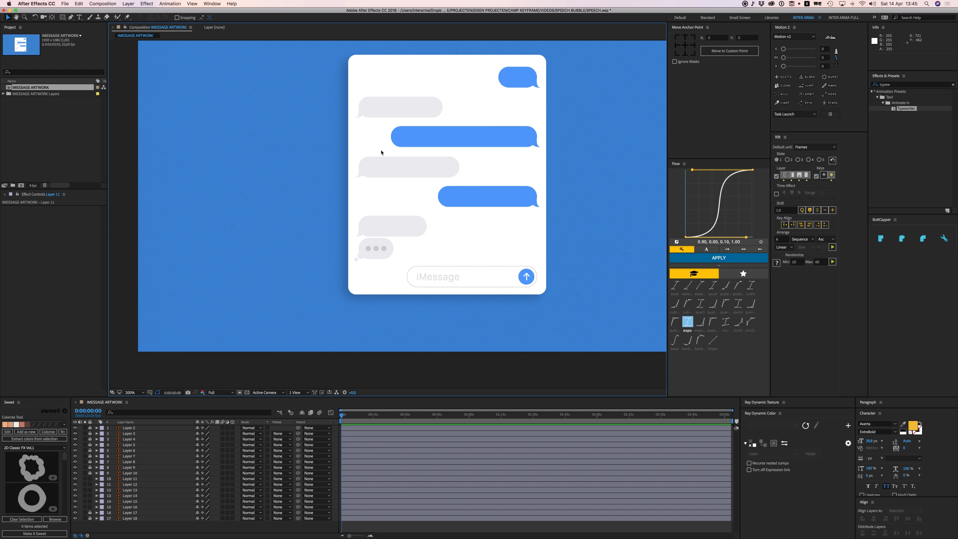
left_click_drag(403, 207, 403, 212)
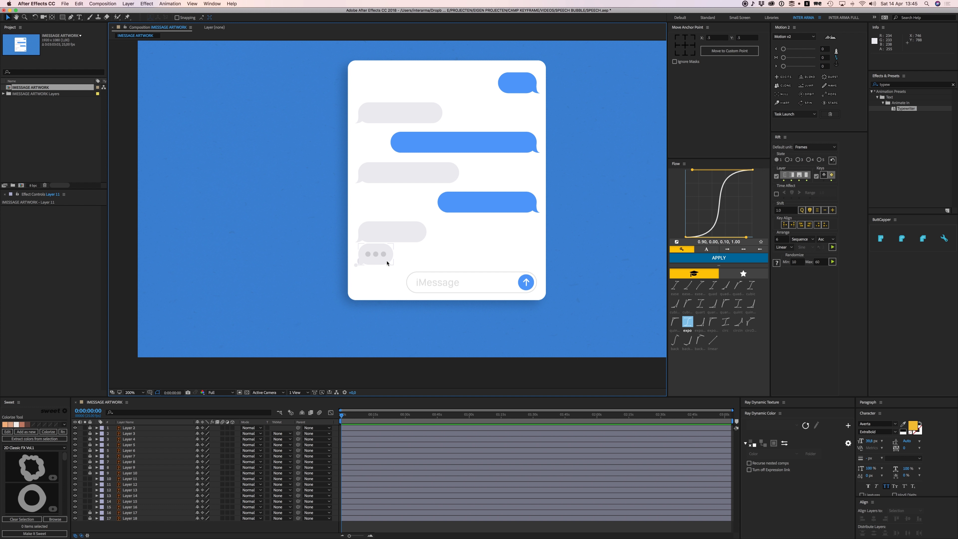
double_click(371, 535)
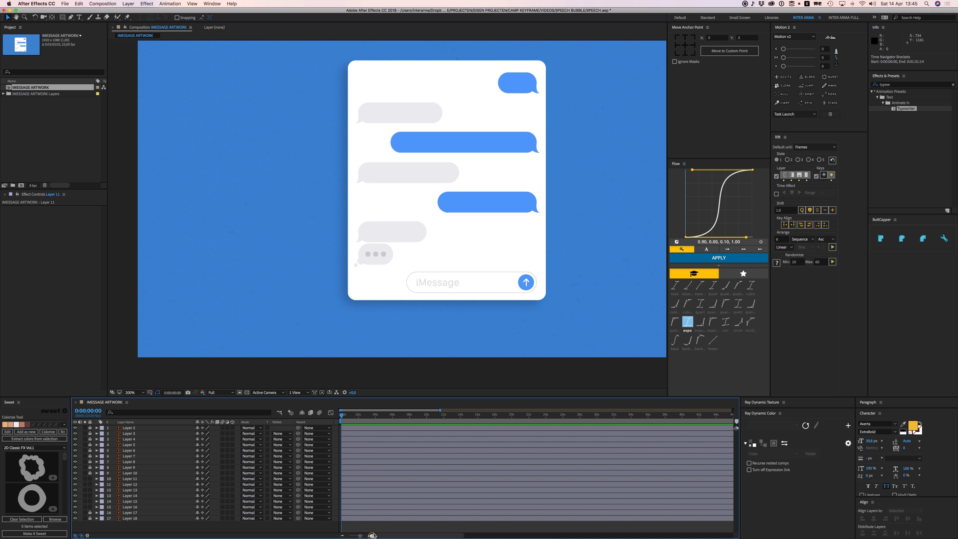
Step: Select all six typing-indicator layers, Layer 11 to Layer 16, and give them the Blue label colour
left_click_drag(359, 261, 380, 271)
key("period")
key("period")
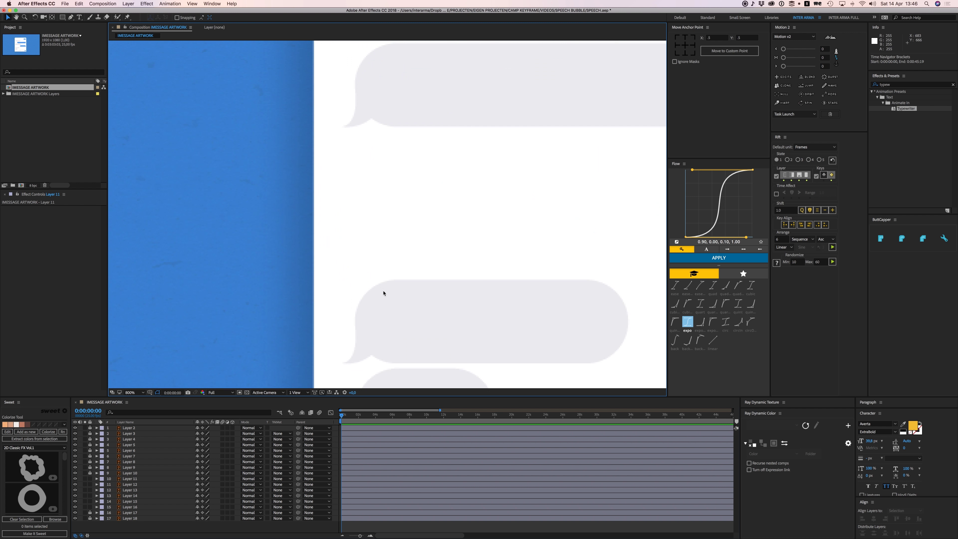
scroll(383, 293, "down", 5)
left_click(320, 273)
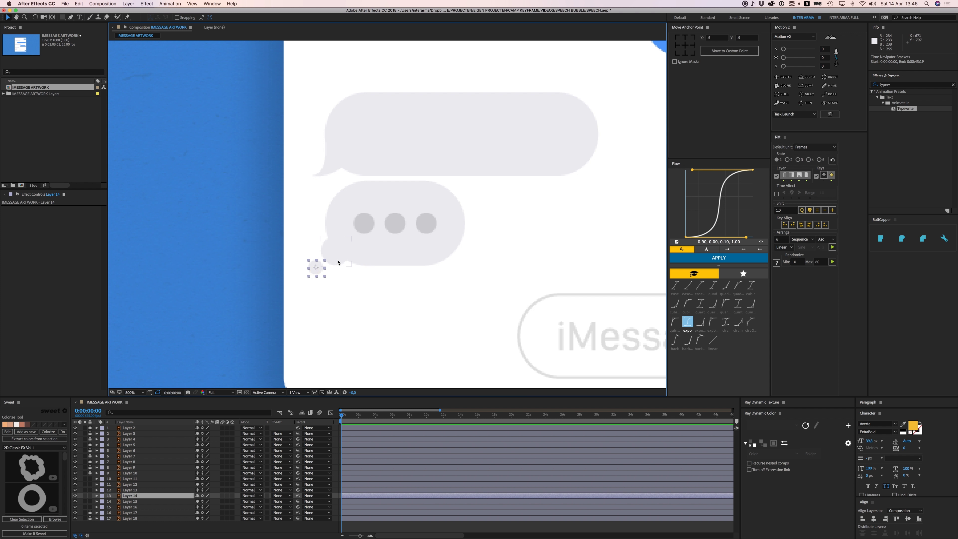
left_click_drag(270, 193, 451, 292)
left_click(104, 482)
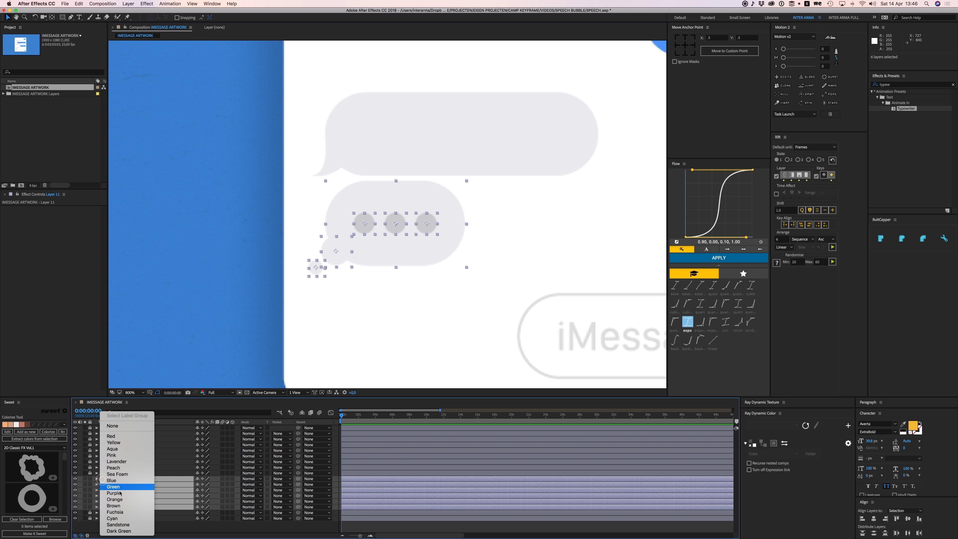
left_click(114, 486)
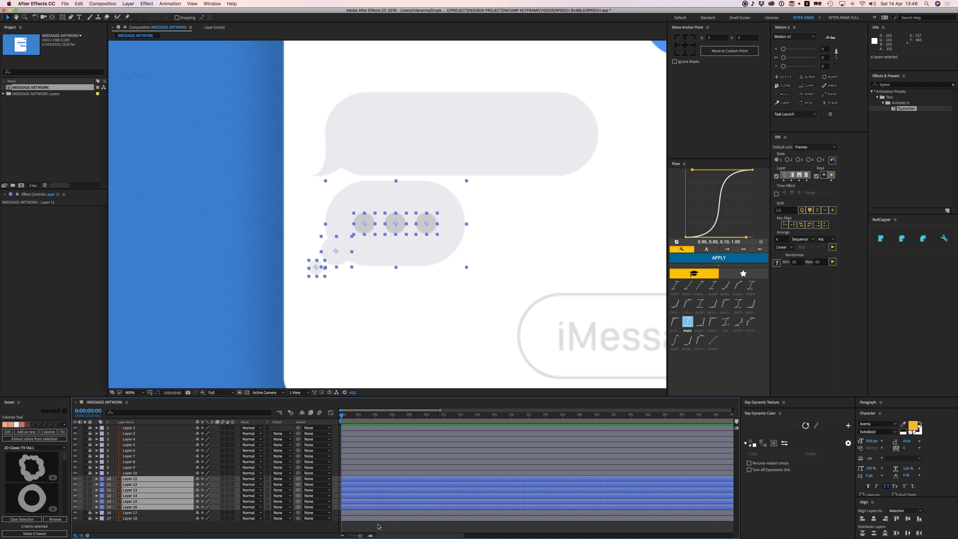
left_click(368, 325)
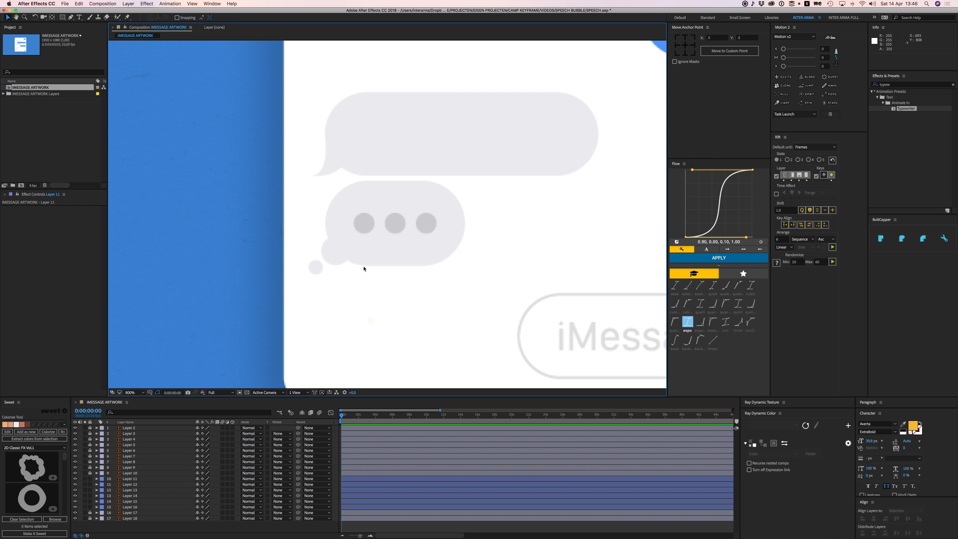
Step: Parent the three dot layers, Layer 11 to Layer 13, to the typing bubble's body, Layer 16
left_click(364, 223)
left_click(395, 223, "shift")
left_click(423, 229, "shift")
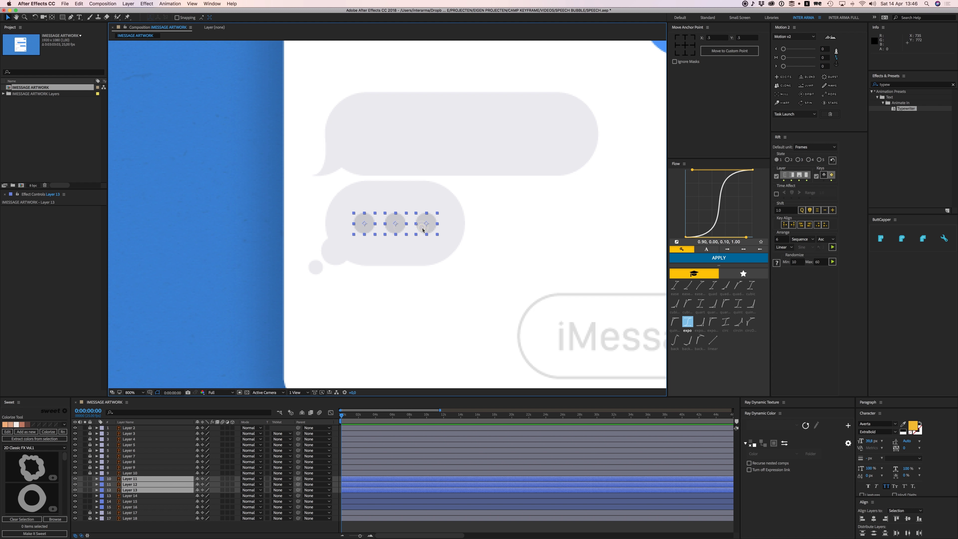
left_click(419, 262)
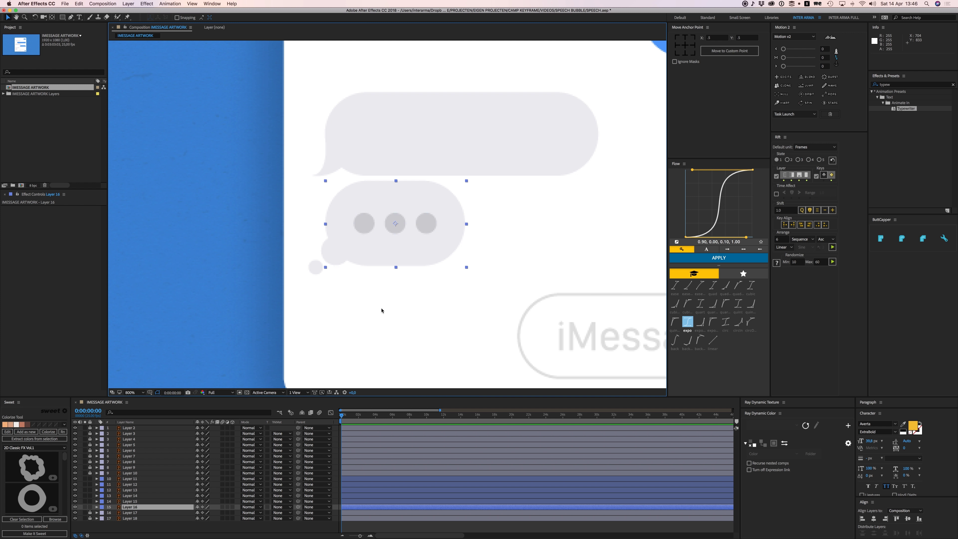
left_click(364, 223)
left_click(396, 223, "shift")
left_click(426, 224, "shift")
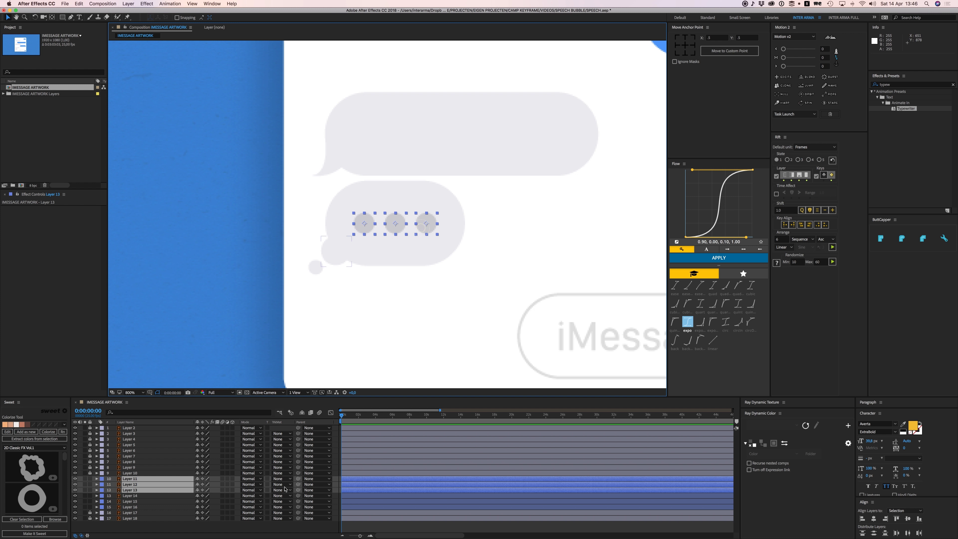
left_click_drag(298, 489, 143, 505)
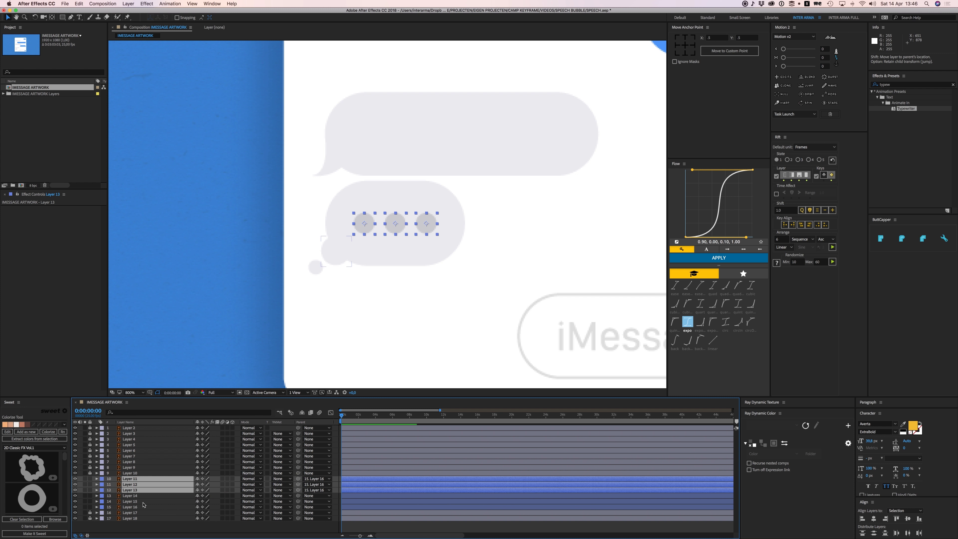
Step: Keyframe the scale of the two tail circles, Layer 14 and Layer 15, from 0% at the first frame to 100% just past 2 seconds
left_click(143, 502)
left_click(140, 495, "shift")
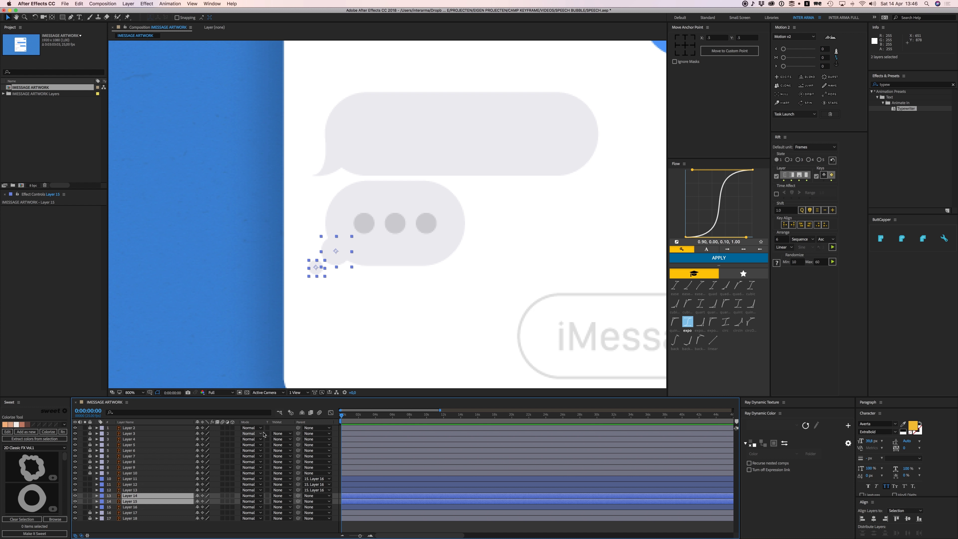
key("s")
left_click(370, 534)
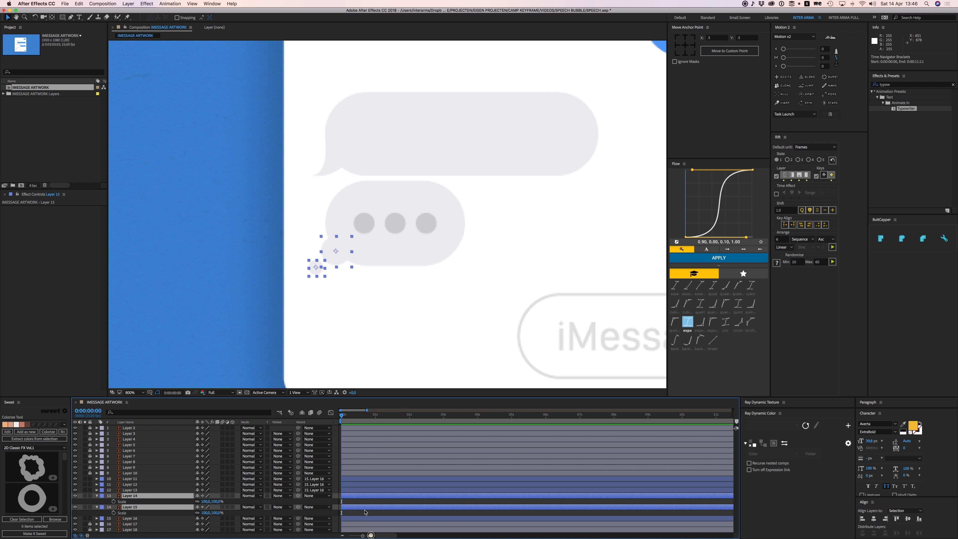
left_click_drag(412, 418, 339, 423)
left_click(114, 501)
left_click(216, 501)
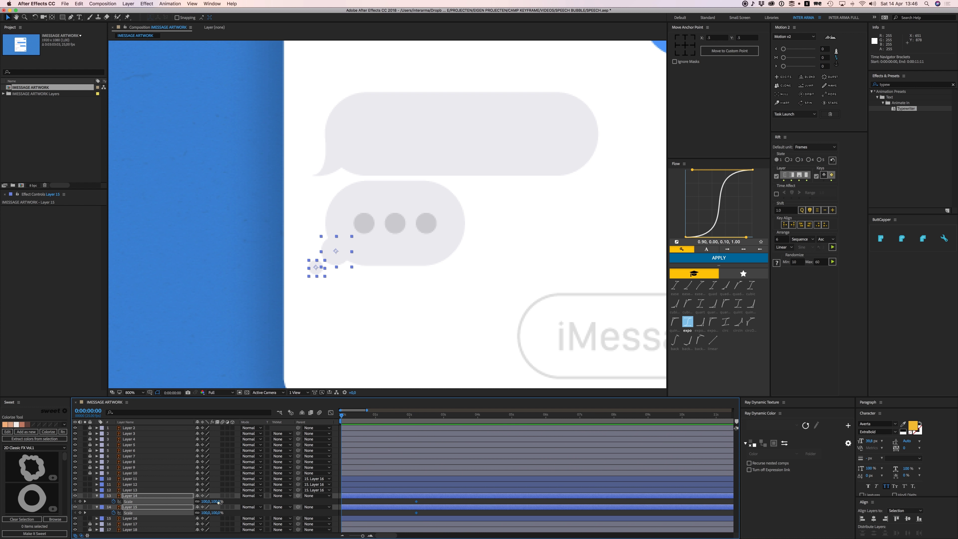
type("0")
key("Return")
Step: Apply the 0.90, 0.00, 0.10, 1.00 Flow curve to the tail circles' scale keyframes and preview the easing
left_click(429, 504)
key("space")
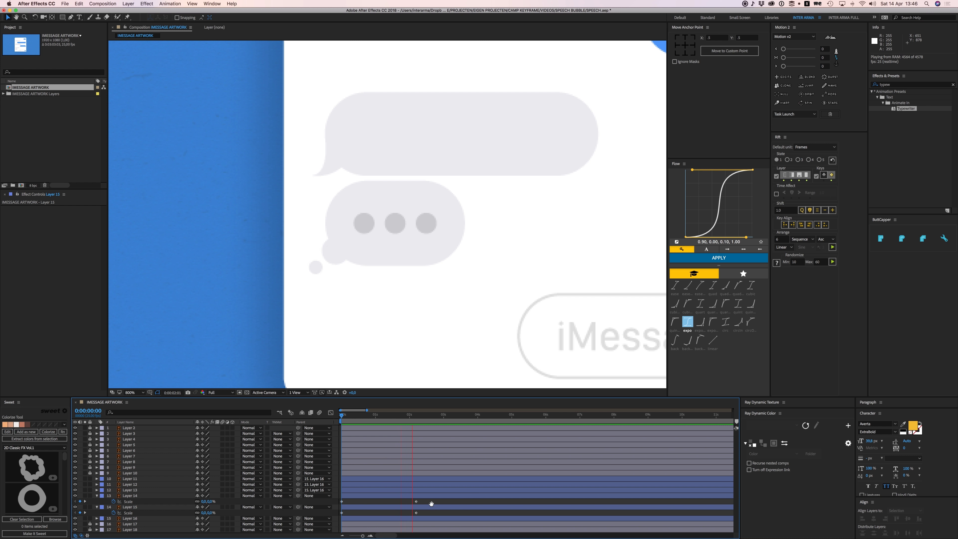
key("space")
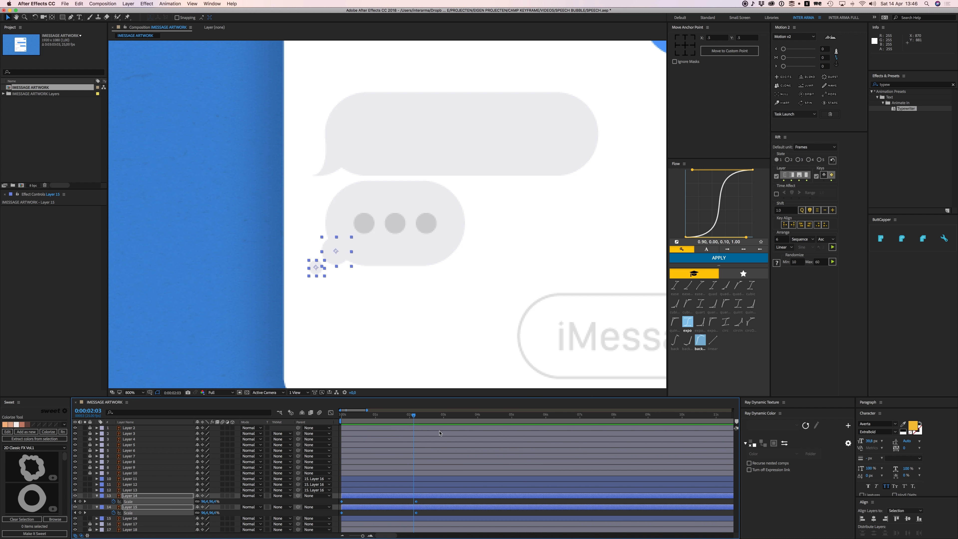
left_click(718, 259)
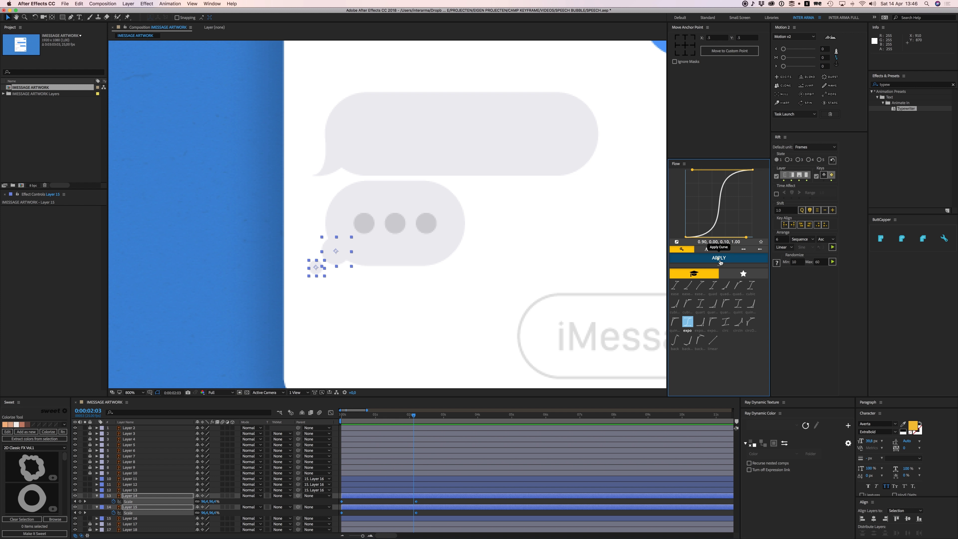
left_click_drag(371, 415, 341, 415)
left_click(374, 501)
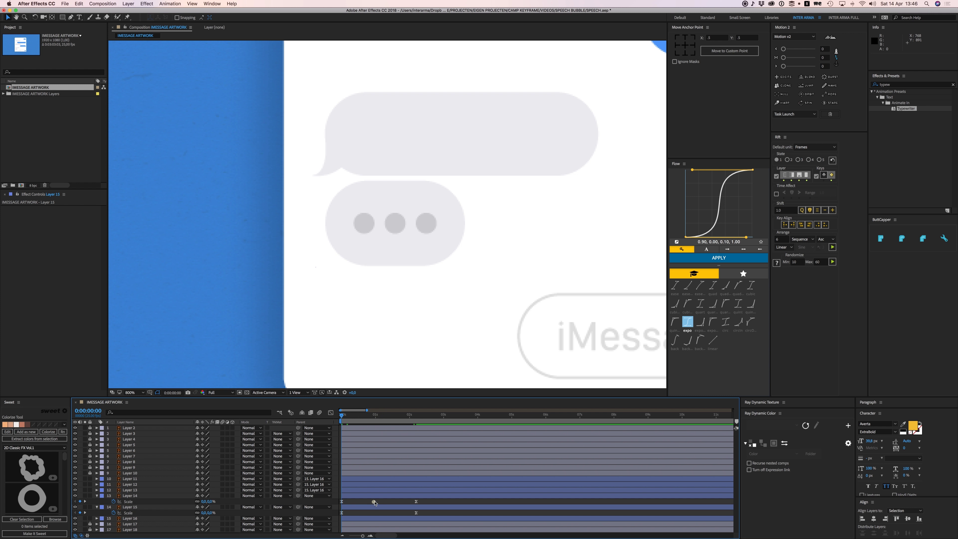
key("space")
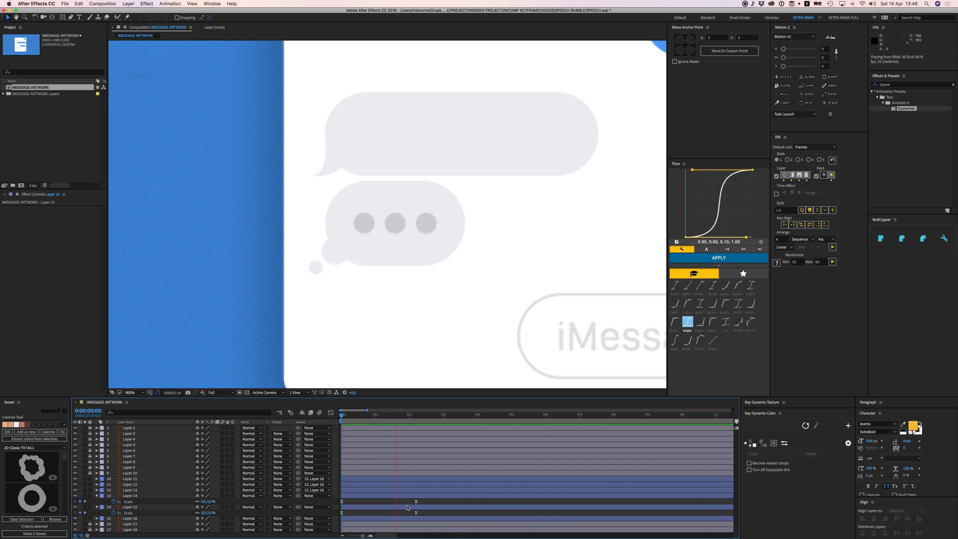
key("space")
Step: Shorten the tail circles' growth by moving their ending scale keyframes to 1 second, and preview it from the start
left_click_drag(422, 500, 375, 513)
left_click_drag(356, 415, 334, 422)
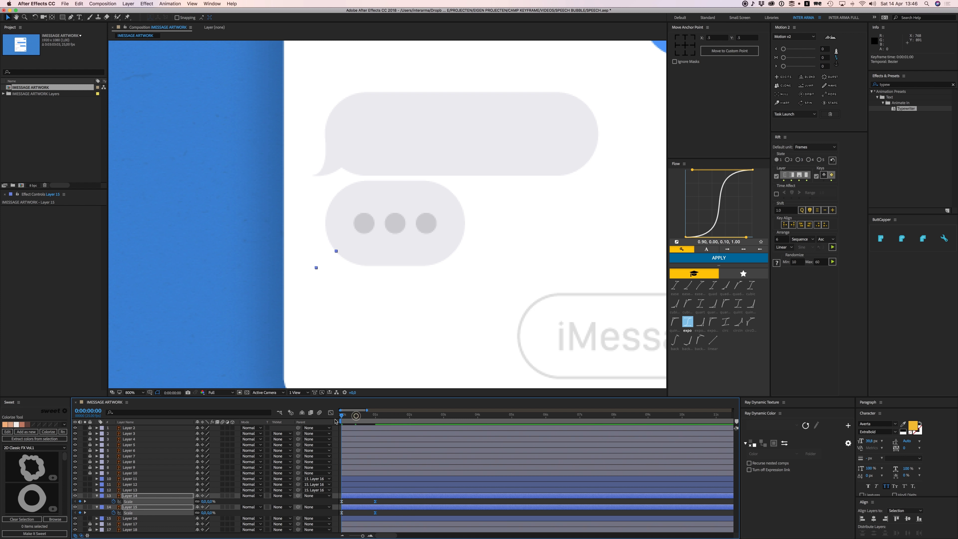
key("space")
key("space")
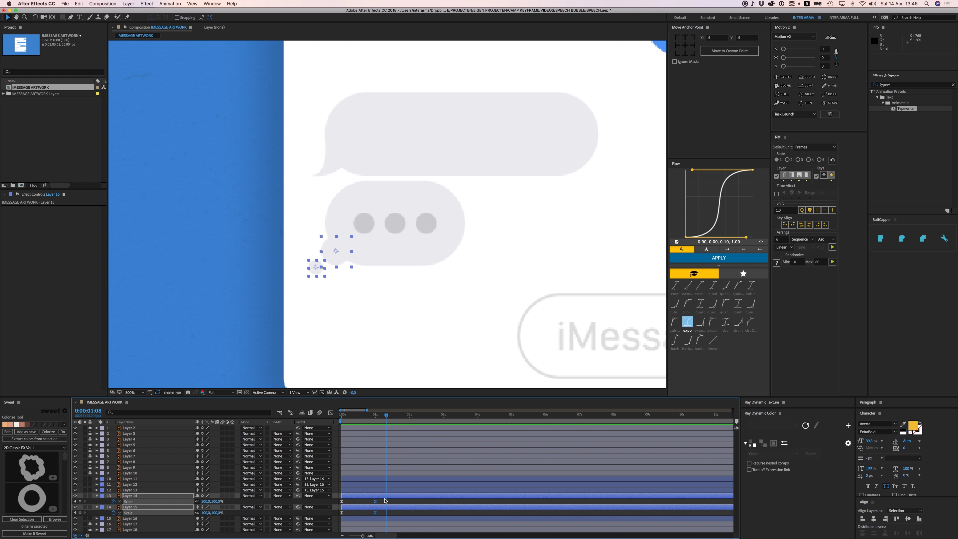
left_click(387, 503)
Step: Move the anchor point of the typing bubble's body, Layer 16, near the bubble's upper-left corner
left_click(392, 258)
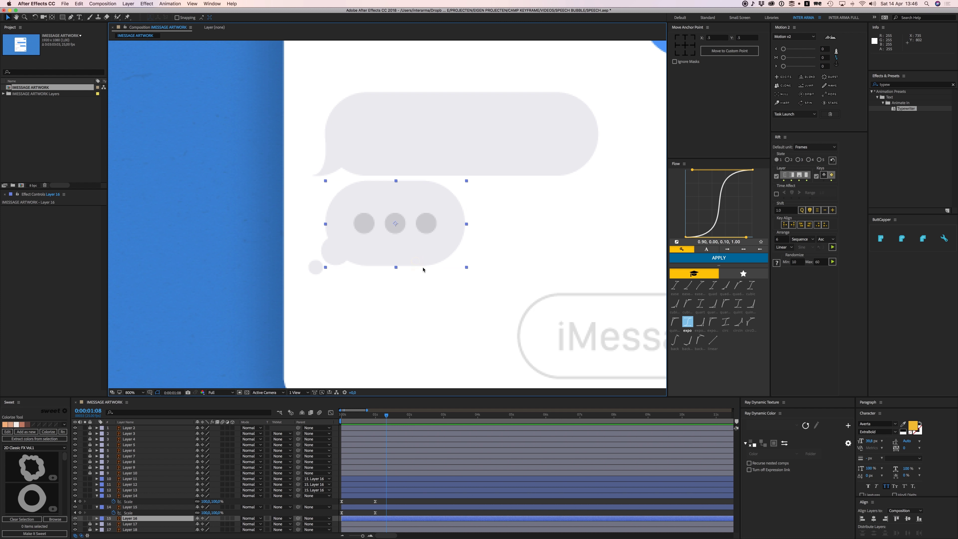
left_click(51, 17)
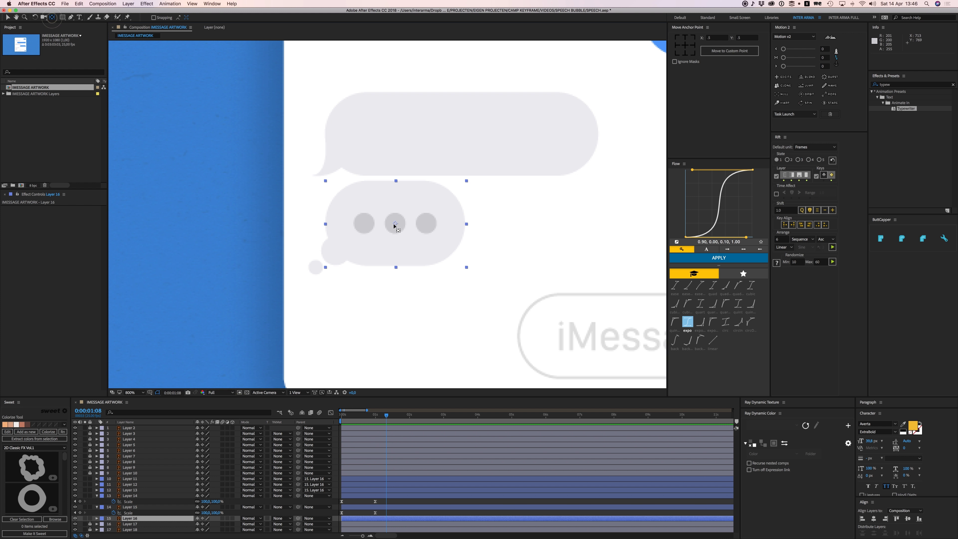
left_click_drag(395, 223, 340, 197)
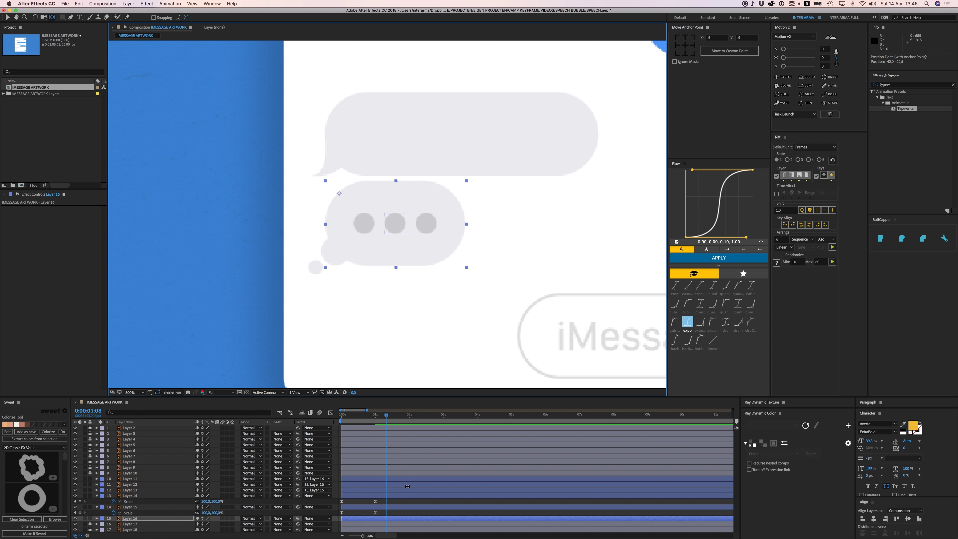
Step: Keyframe Layer 16's scale from 0% at 0:00:00:09 to 100% at 0:00:01:08
key("s")
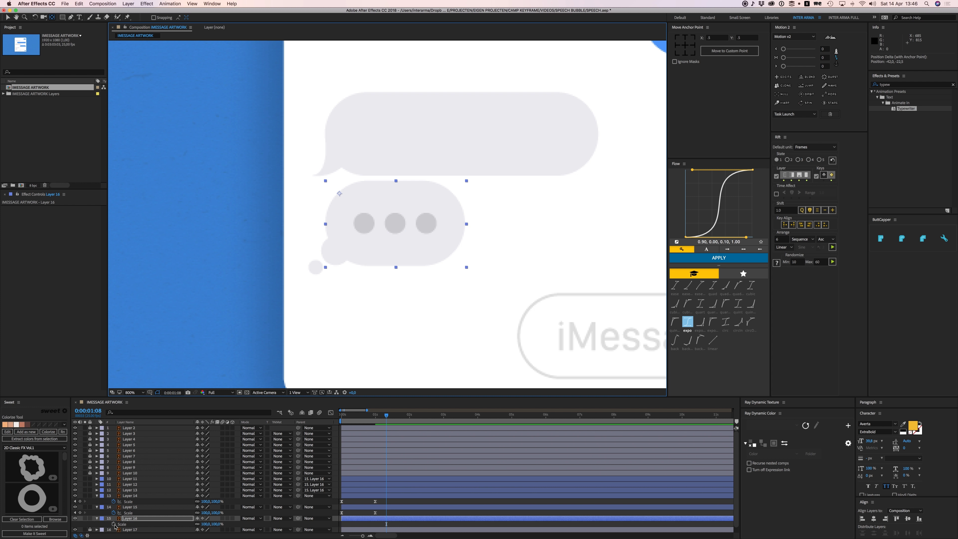
left_click(114, 523)
scroll(113, 524, "down", 1)
left_click(369, 415)
left_click_drag(369, 415, 354, 415)
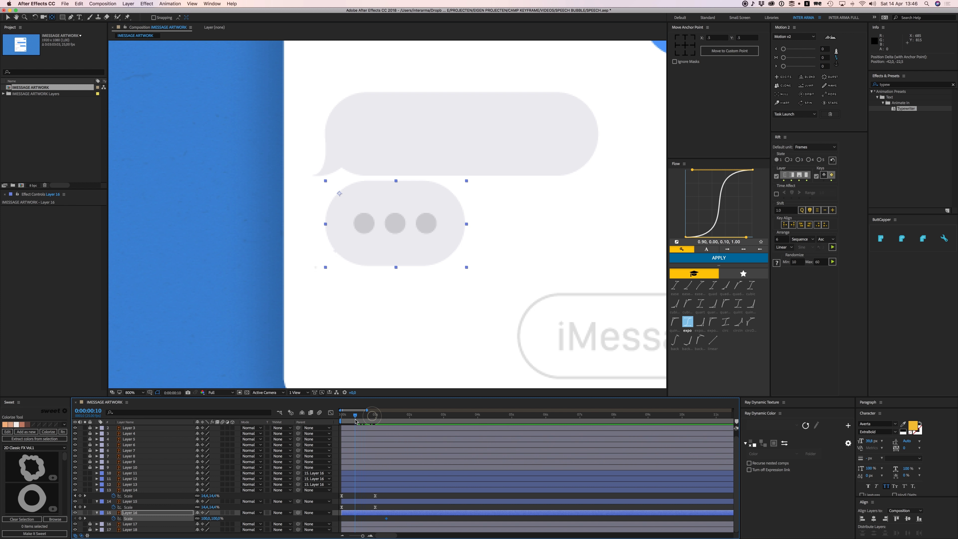
left_click(216, 518)
type("00")
key("Return")
Step: Apply the 0.90, 0.00, 0.10, 1.00 Flow curve to Layer 16's scale keyframes and preview the bubble's growth
left_click_drag(347, 518, 392, 521)
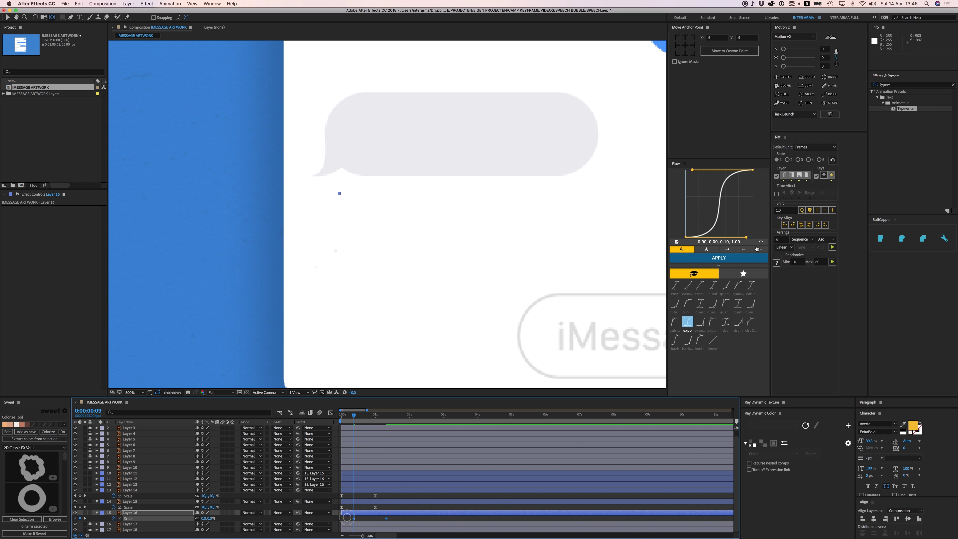
left_click(718, 257)
left_click(369, 523)
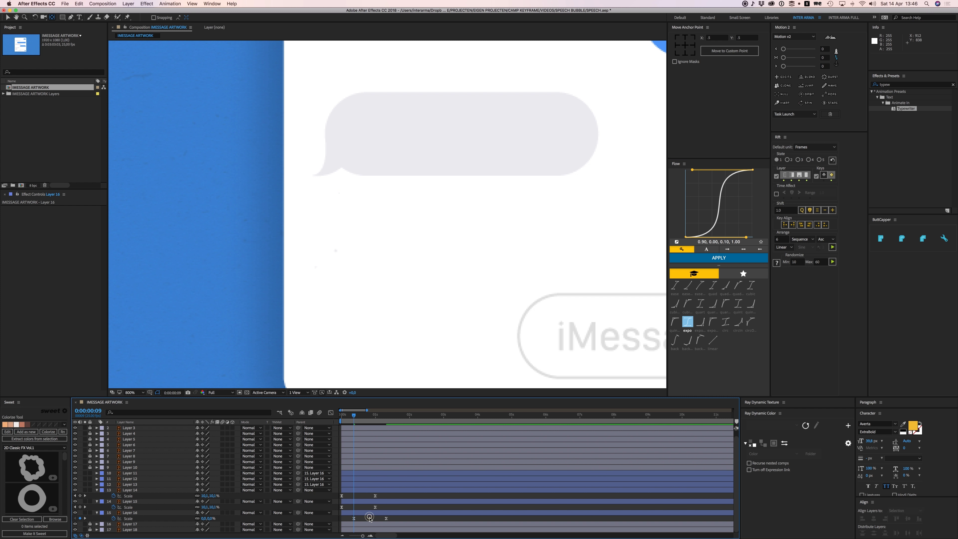
key("space")
Step: Move Layer 16's ending scale keyframe to 0:00:01:05 and preview the faster bubble growth
left_click(366, 414)
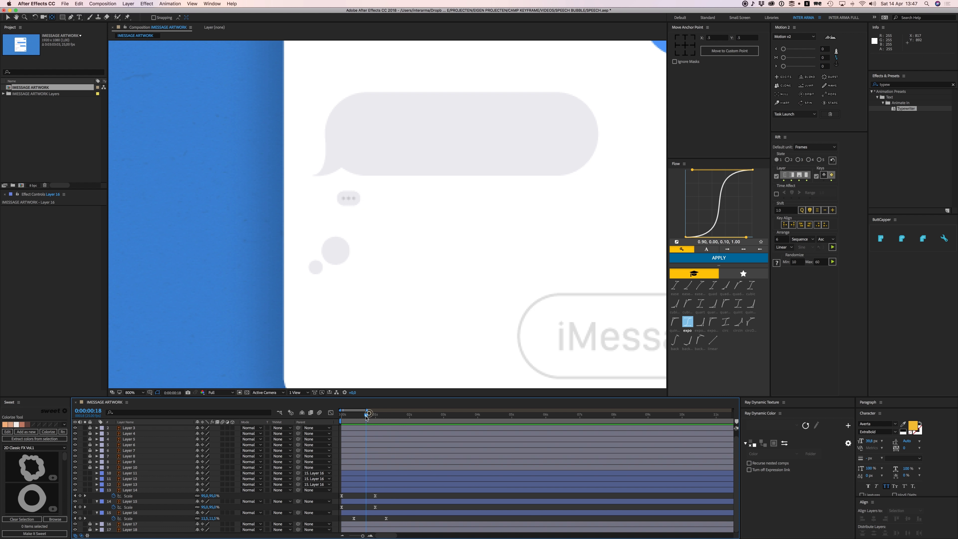
left_click_drag(366, 416, 362, 415)
left_click(386, 518)
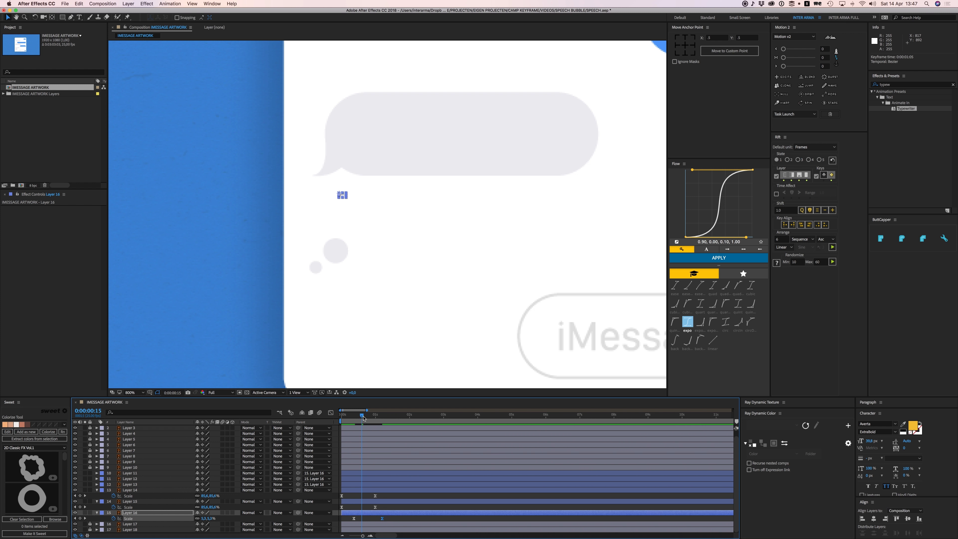
key("space")
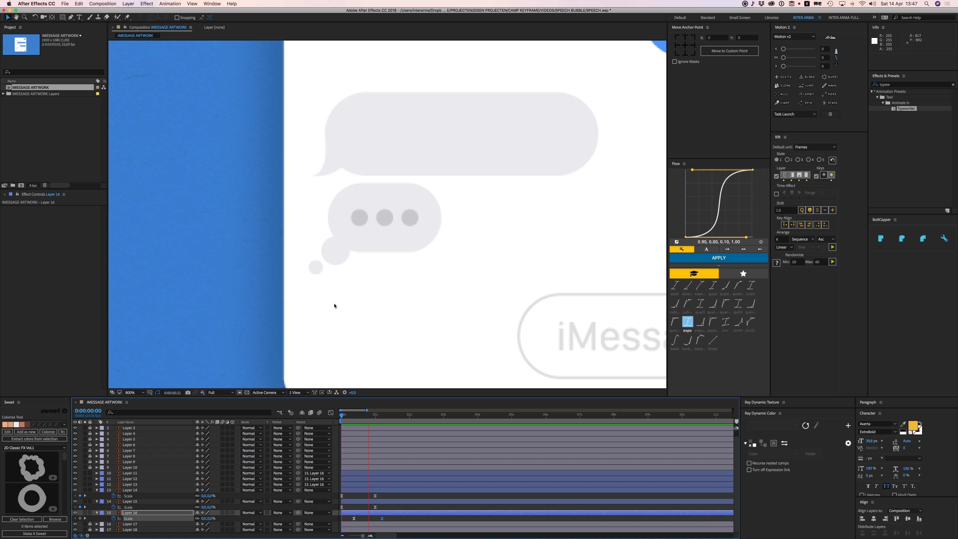
Step: Stagger the growth by shifting Layer 15 slightly later and Layer 16's scale animation slightly earlier, and play it from the start
left_click(319, 266)
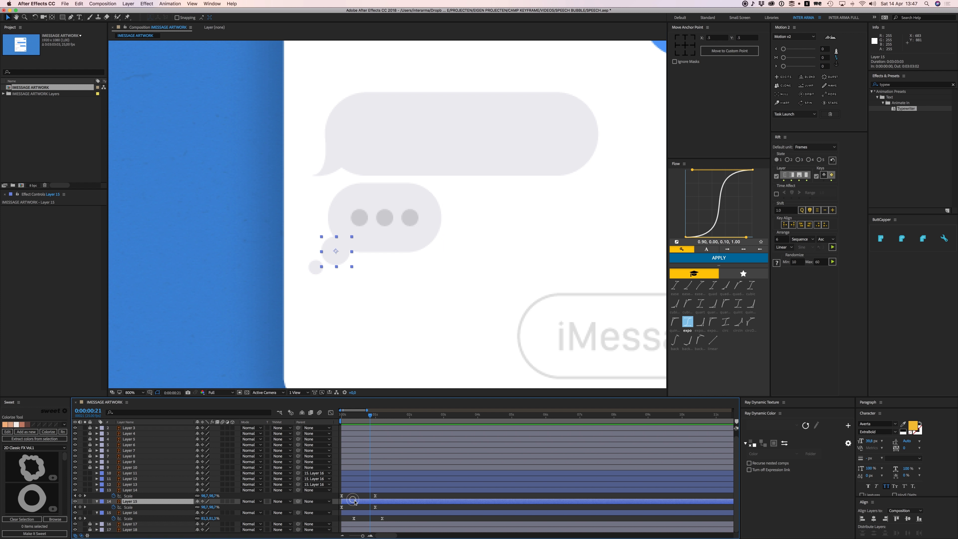
left_click_drag(354, 500, 359, 515)
left_click(341, 513)
left_click_drag(360, 415, 342, 419)
key("space")
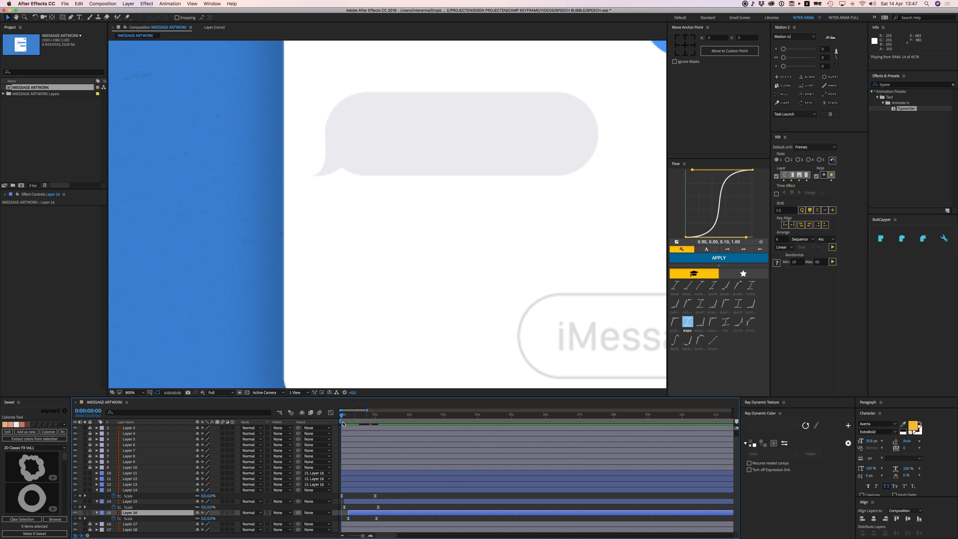
Step: Move Layer 16's ending scale keyframe earlier, to about 0:00:00:22, and preview the bubble's growth
key("space")
key("space")
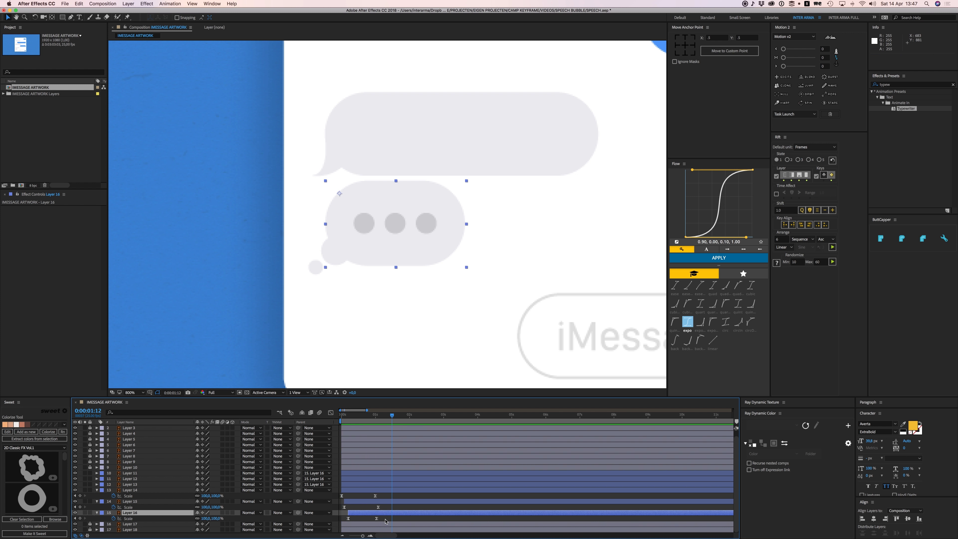
left_click_drag(388, 523, 339, 496)
left_click(371, 495)
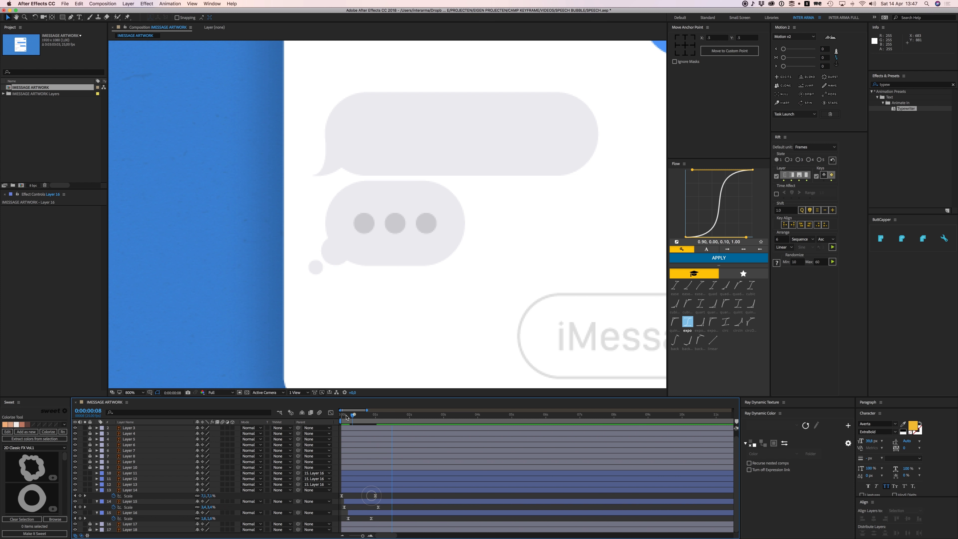
key("space")
key("space")
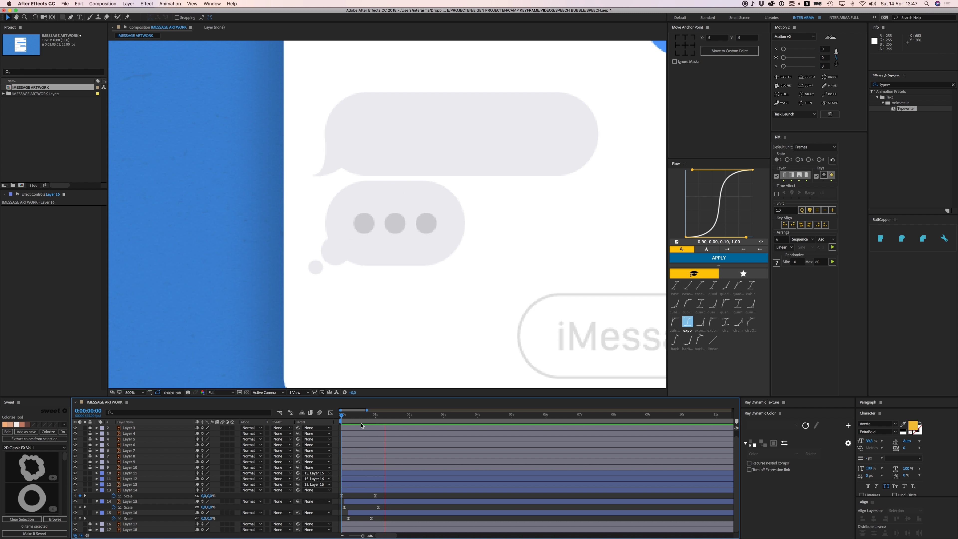
Step: Play the complete typing-indicator growth from the start at a wider 400% view to check its timing
key("Home")
key("comma")
key("space")
left_click_drag(427, 308, 390, 328)
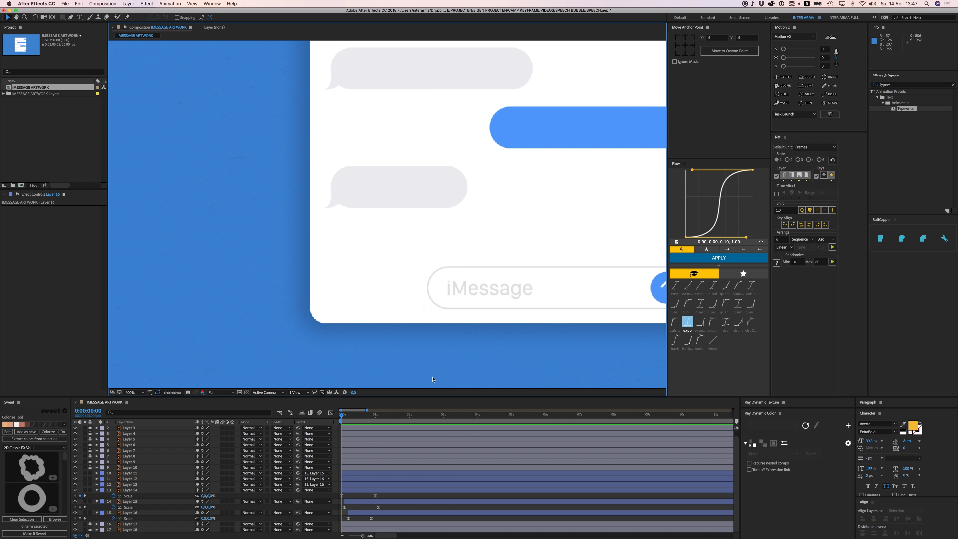
key("space")
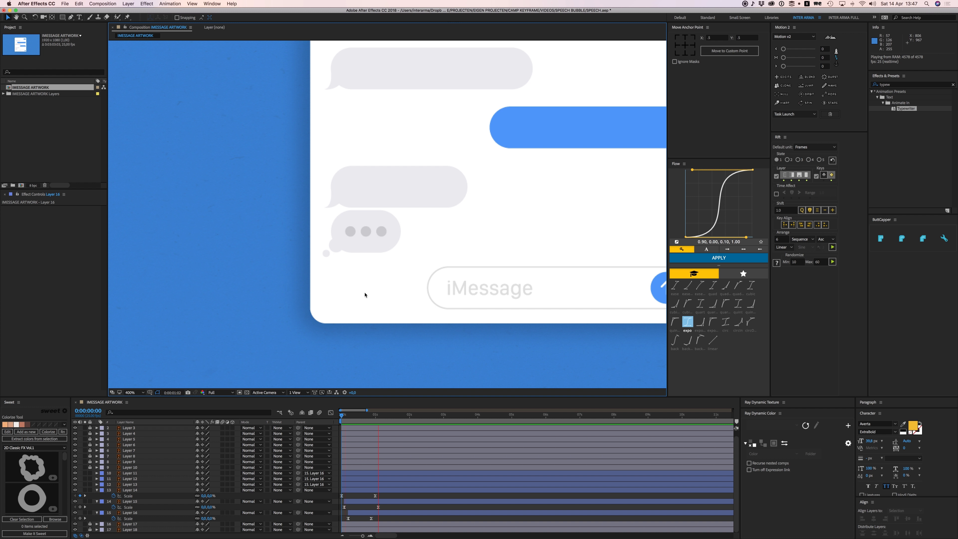
left_click(371, 415)
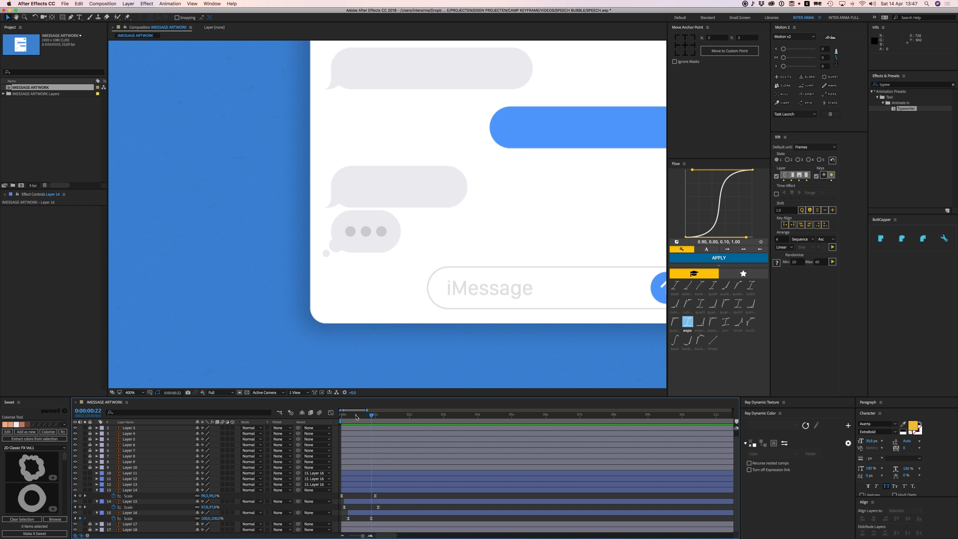
key("space")
key("space")
key("space")
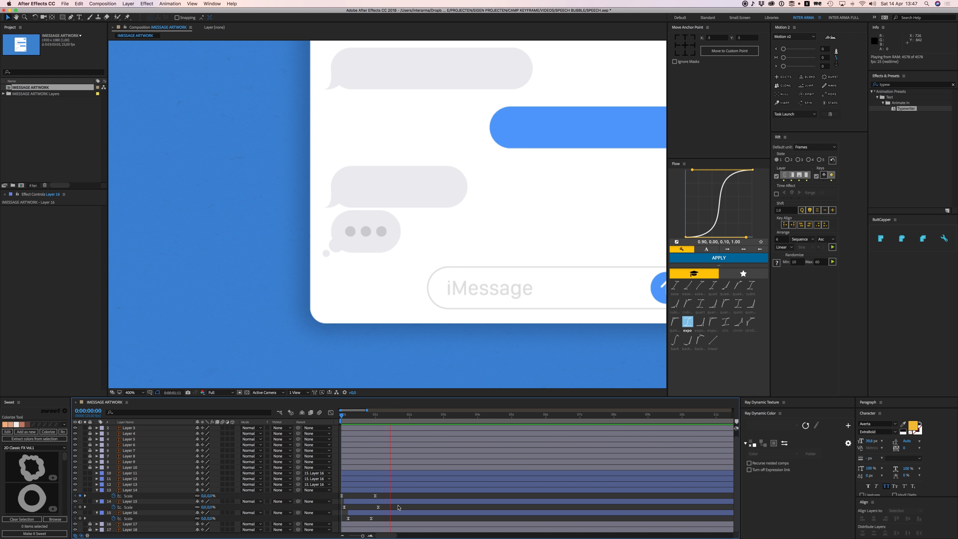
key("space")
Step: Add a Color Overlay layer style to Layer 13, the first dot in the typing bubble, with the playhead at 0:00:01:04
left_click(349, 484)
left_click(353, 473, "shift")
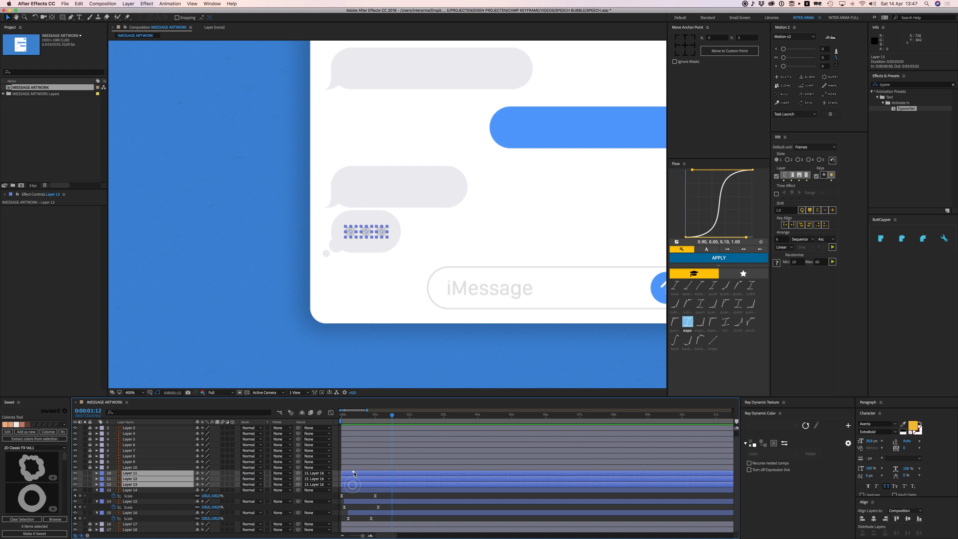
left_click(361, 496)
mouse_move(365, 415)
left_mouse_down()
mouse_move(351, 418)
mouse_move(381, 417)
left_mouse_up()
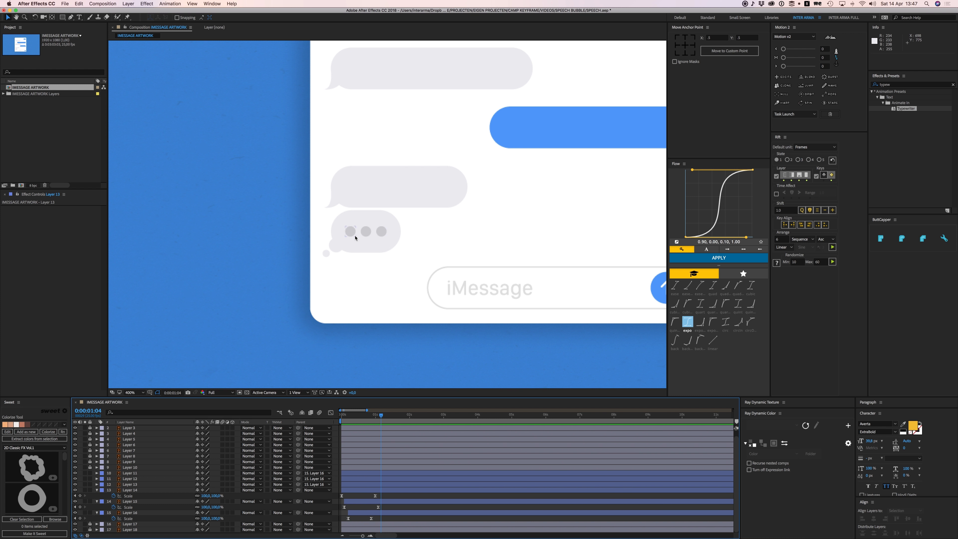
scroll(355, 238, "up", 1)
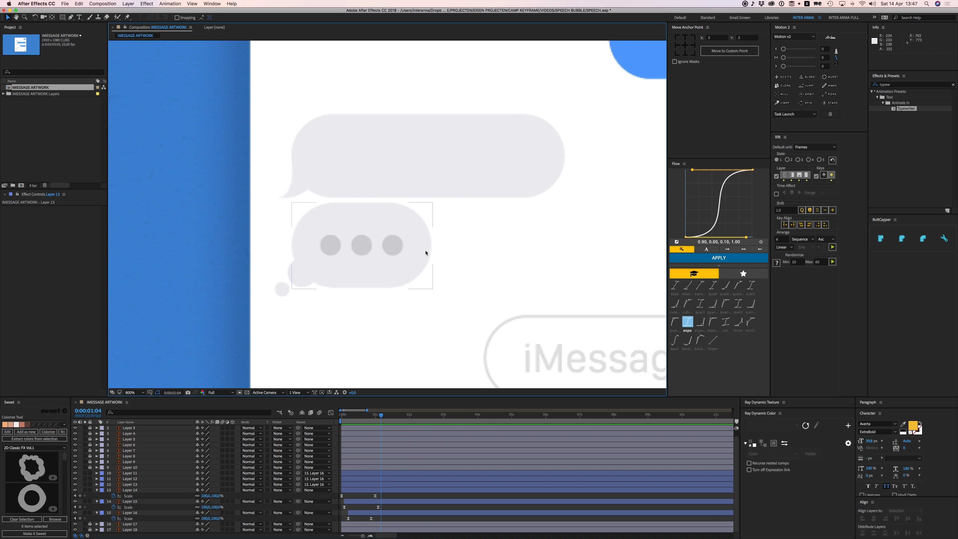
left_click(360, 485)
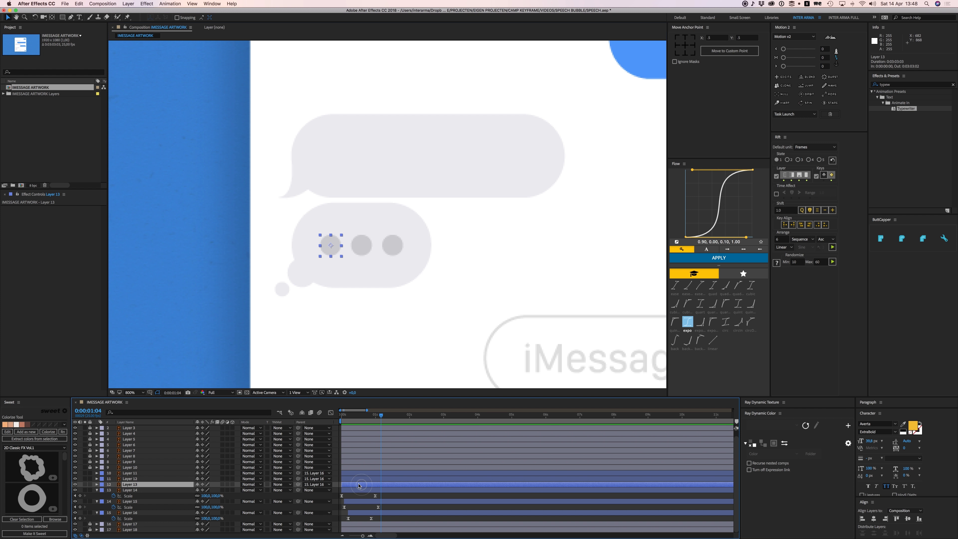
right_click(359, 484)
mouse_move(400, 361)
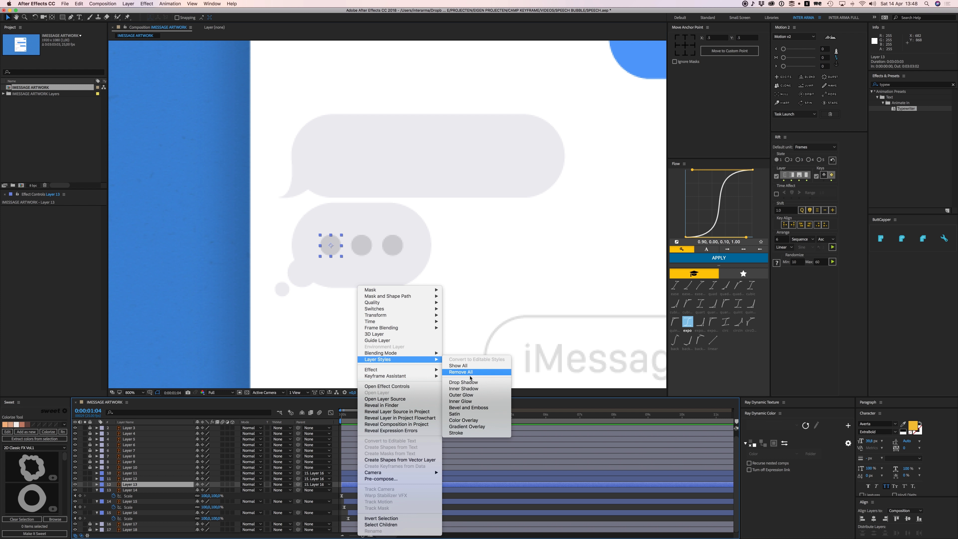
left_click(473, 420)
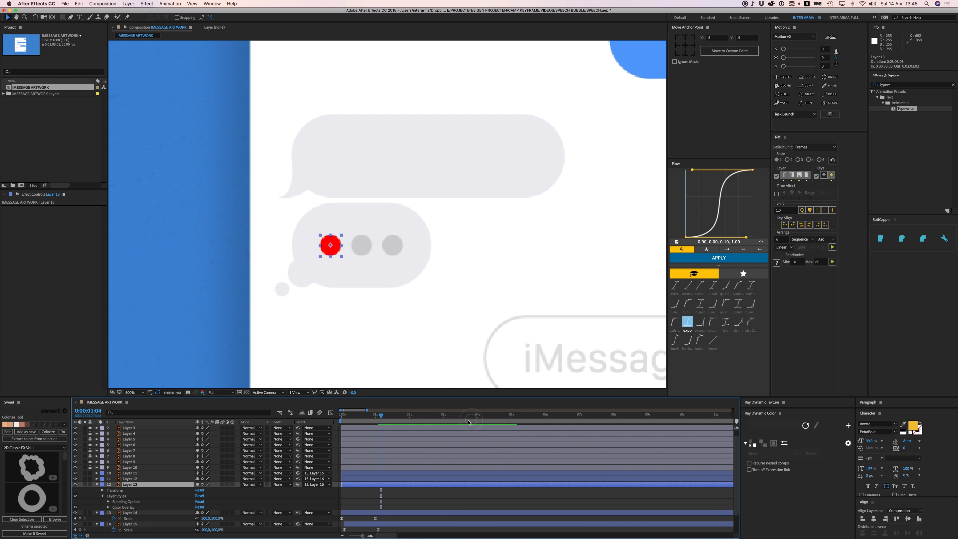
Step: Sample the neighbouring dot's grey for Layer 13's Color Overlay, and darken it to A4A2A8
left_click(107, 508)
scroll(158, 513, "down", 1)
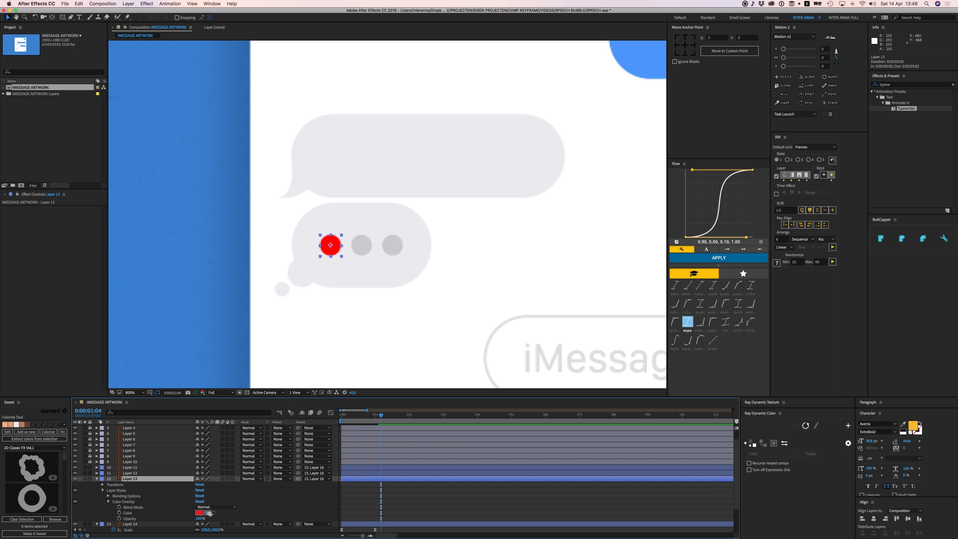
left_click(210, 513)
left_click(364, 247)
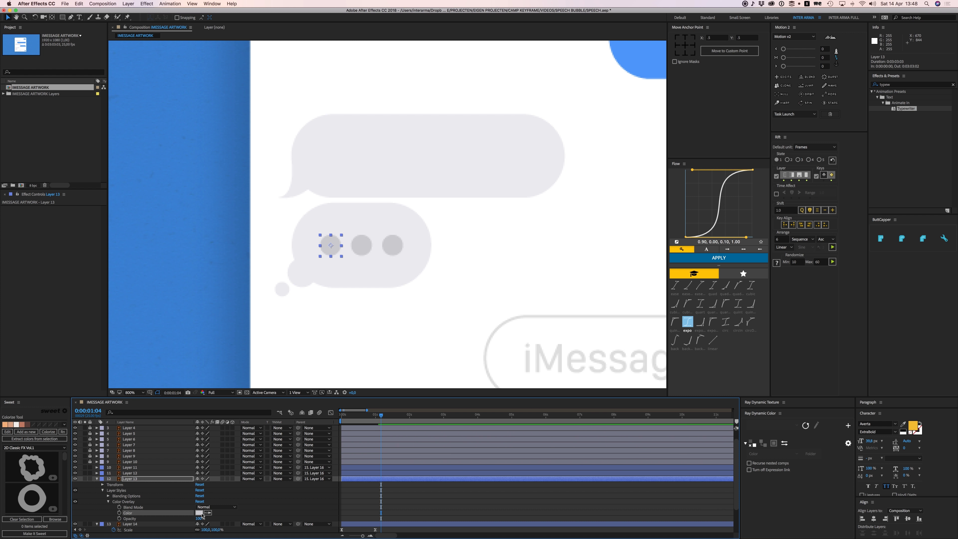
left_click(199, 513)
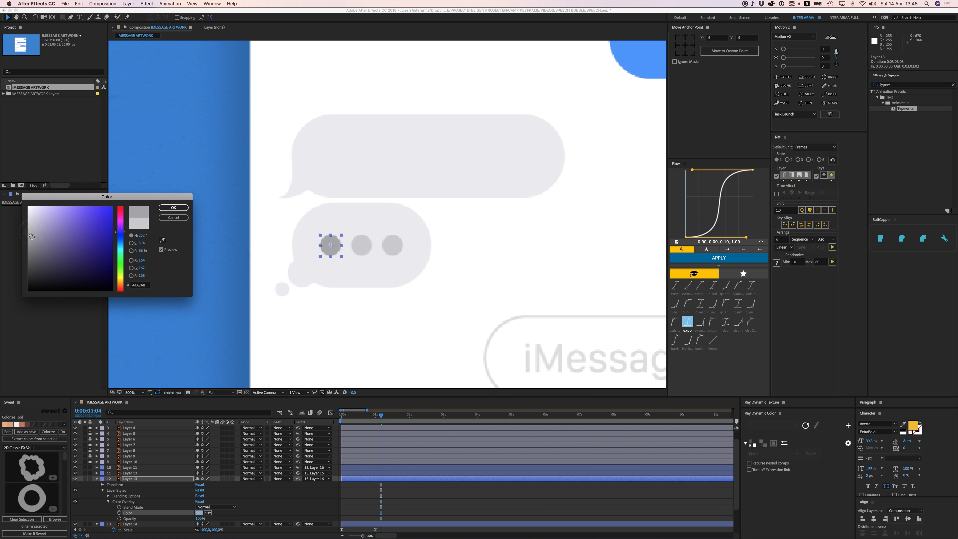
left_click(163, 209)
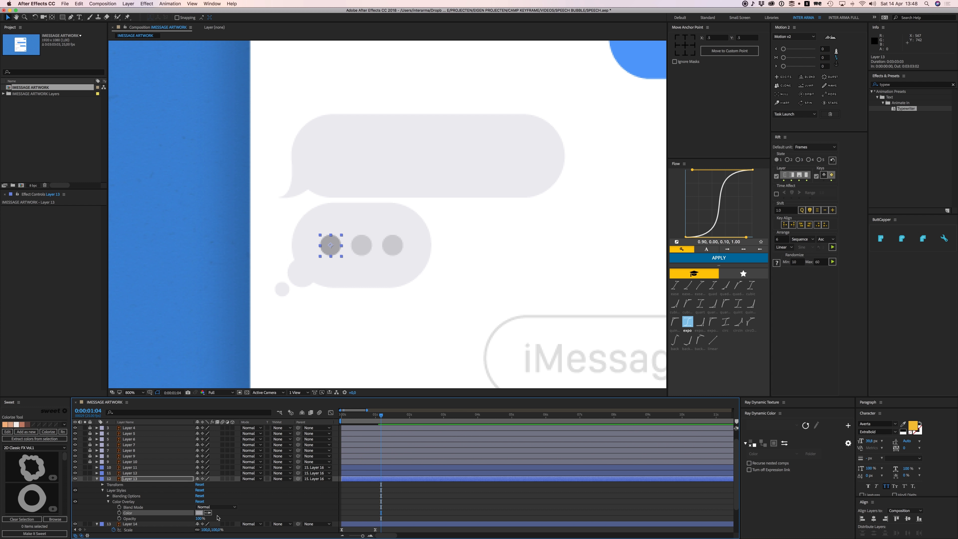
Step: Preview the darker dot and add a Color Overlay opacity keyframe of 100% to Layer 13 at 0:00:01:07
left_click_drag(371, 414, 353, 419)
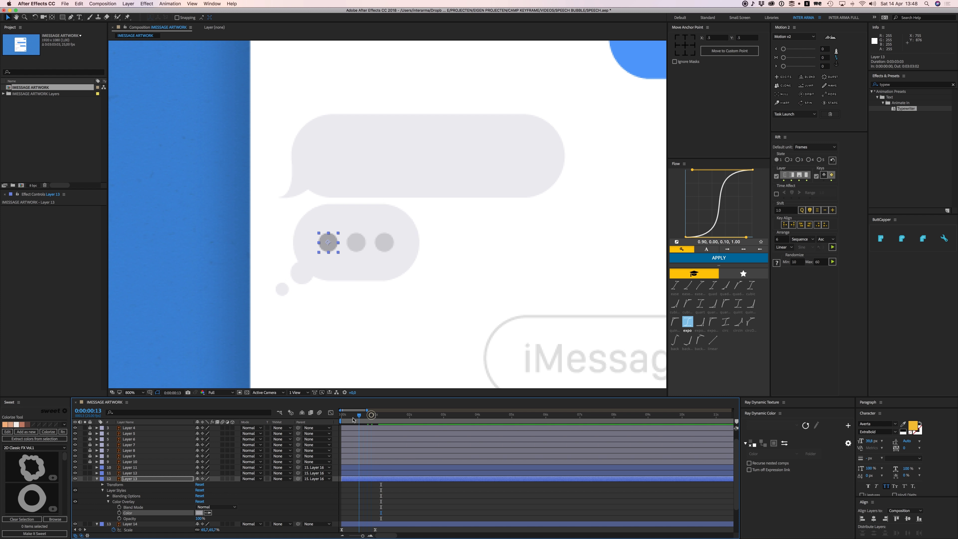
key("space")
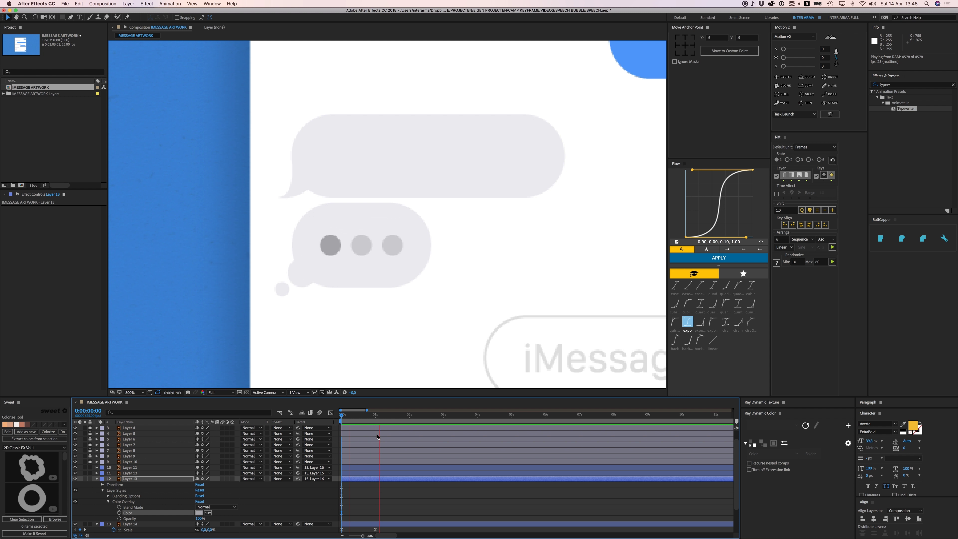
key("space")
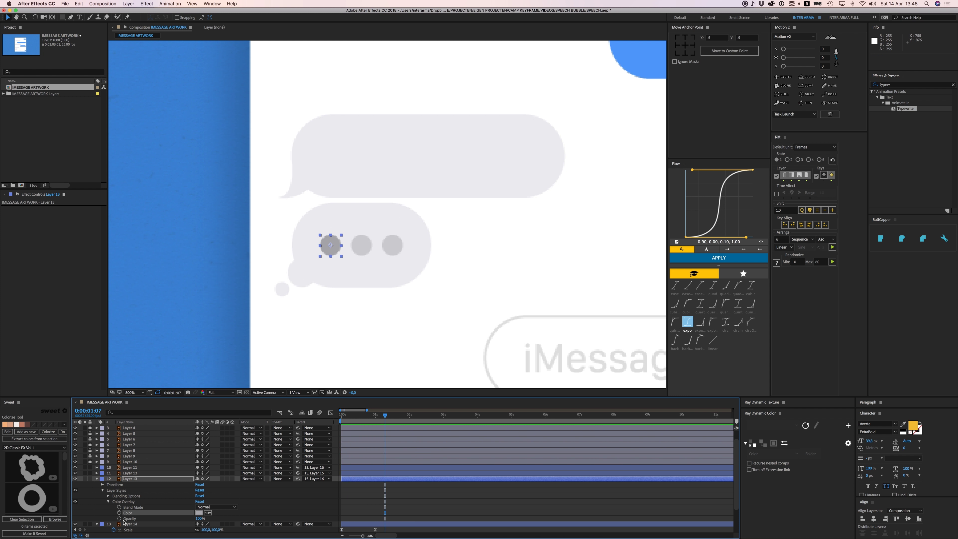
left_click(370, 535)
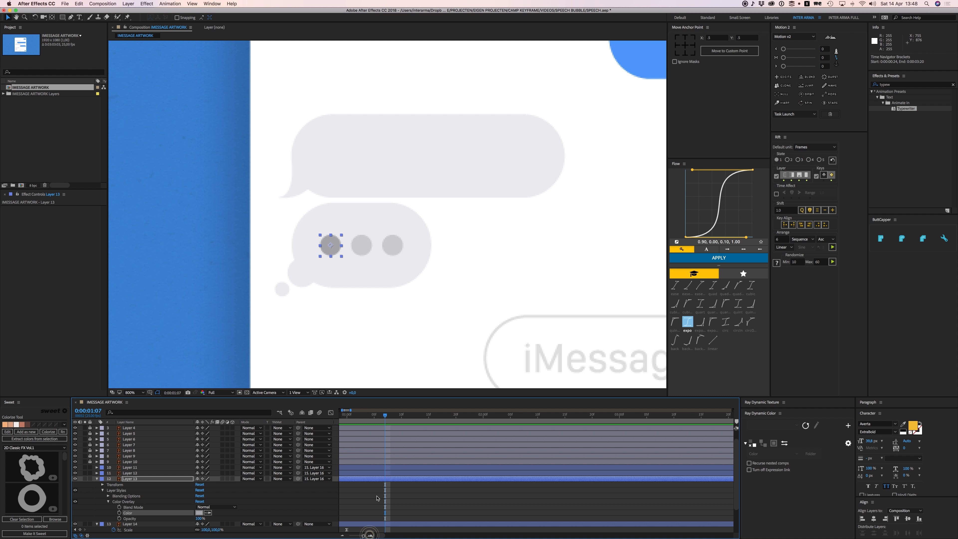
scroll(377, 498, "left", 3)
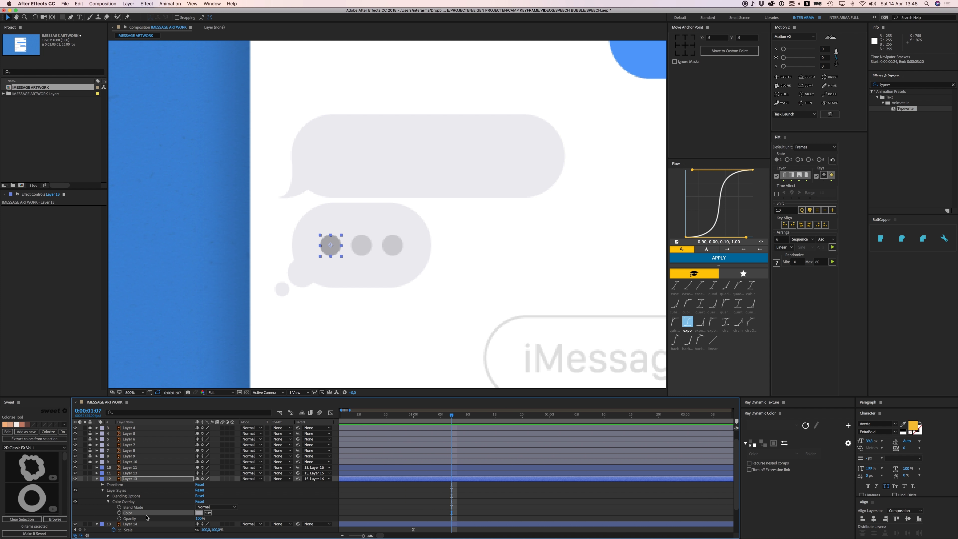
left_click(120, 519)
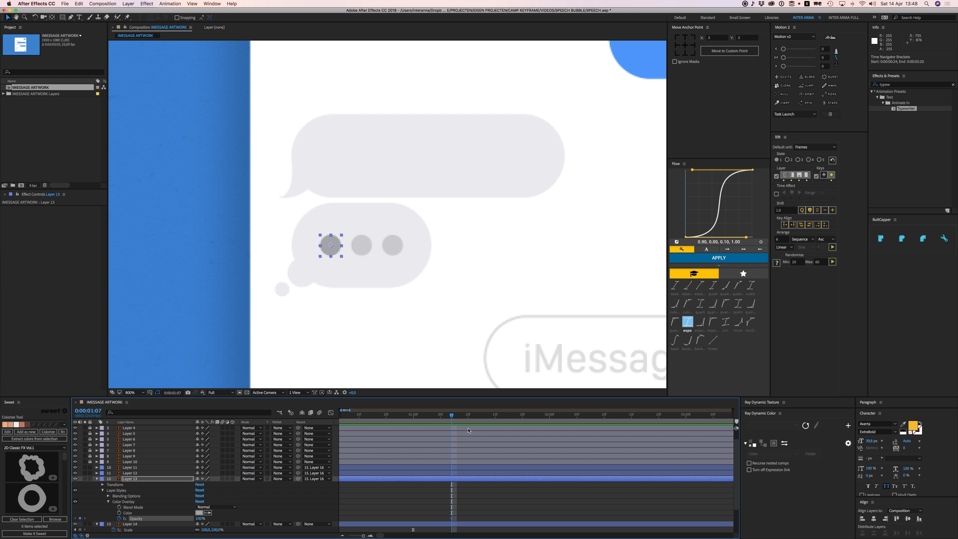
Step: Keyframe Layer 13's Color Overlay opacity at 0% six frames earlier, at 0:00:01:01
key("Page_Up")
key("Page_Up")
key("Page_Up")
key("Page_Up")
key("Page_Up")
key("Page_Up")
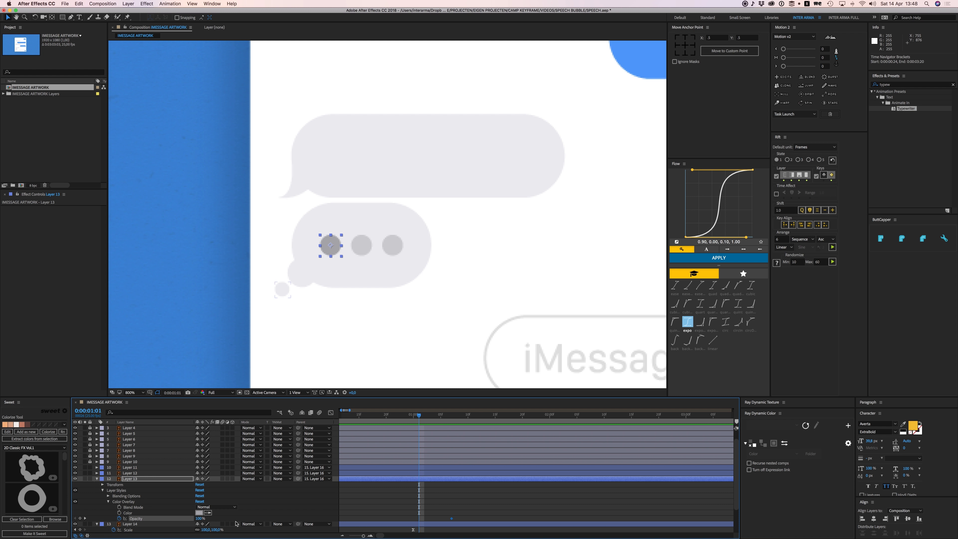
left_click(200, 518)
type("0")
key("Return")
Step: Keyframe Layer 13's Color Overlay opacity back to 0% at 0:00:01:13 and preview the dot's darkening and fading
left_click_drag(420, 416, 452, 417)
key("Page_Down")
key("Page_Down")
key("Page_Down")
key("Page_Down")
key("Page_Down")
key("Page_Down")
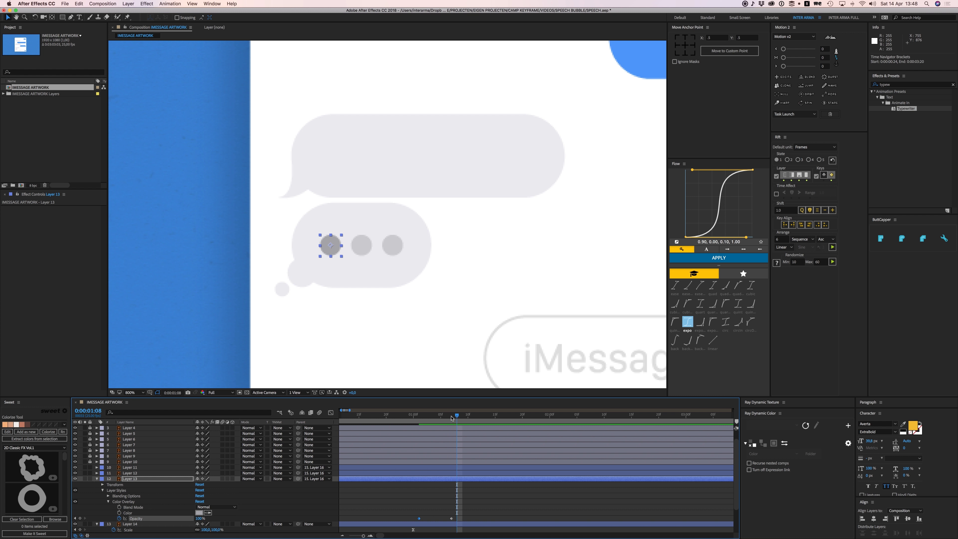
scroll(377, 471, "down", 1)
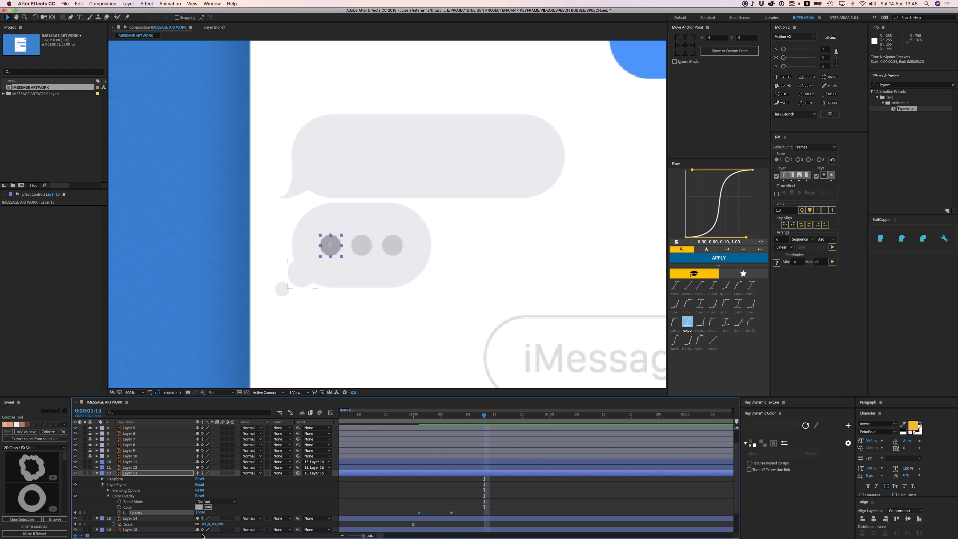
left_click(199, 512)
type("0")
key("Return")
left_click(409, 497)
left_click(421, 415)
key("space")
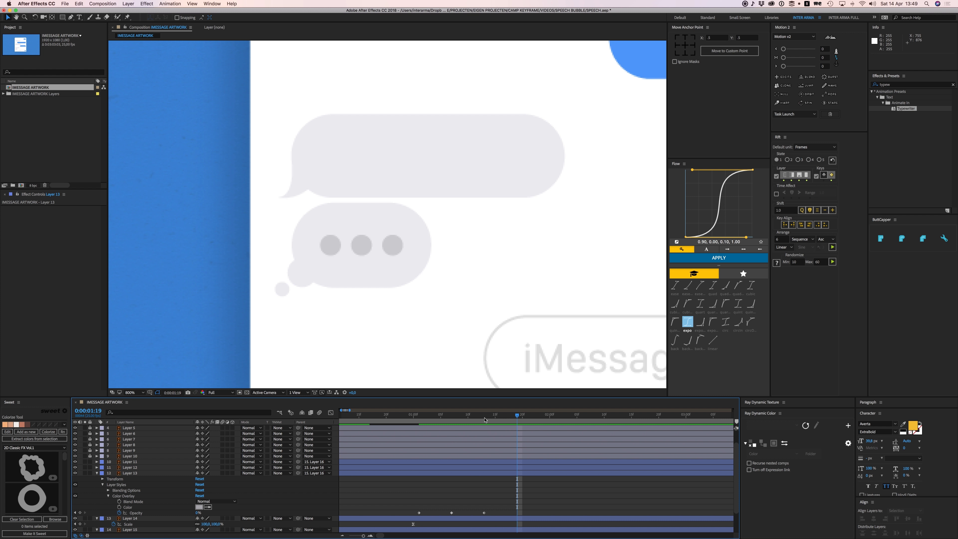
key("space")
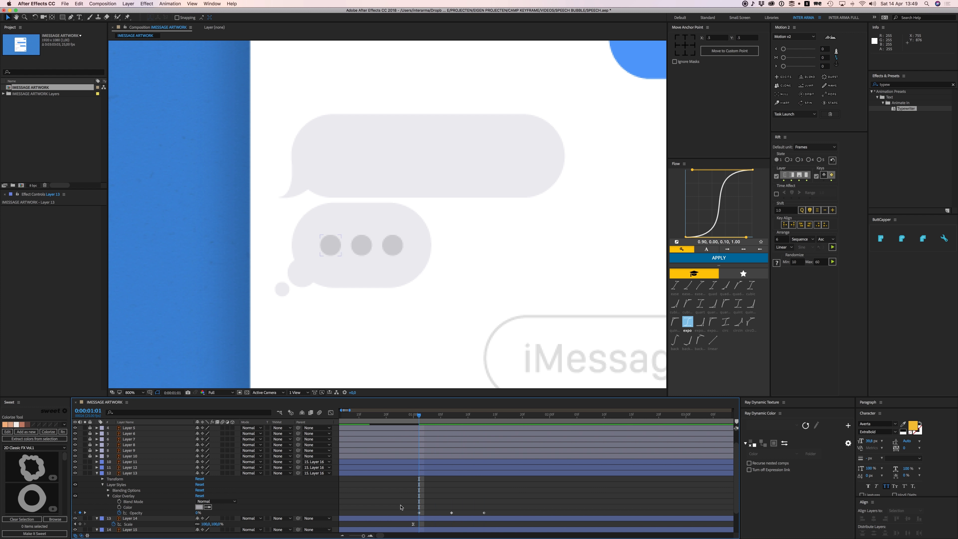
Step: Copy Layer 13's three Color Overlay opacity keyframes and paste them onto Layer 12 starting at 0:00:01:07
left_click_drag(401, 506, 483, 515)
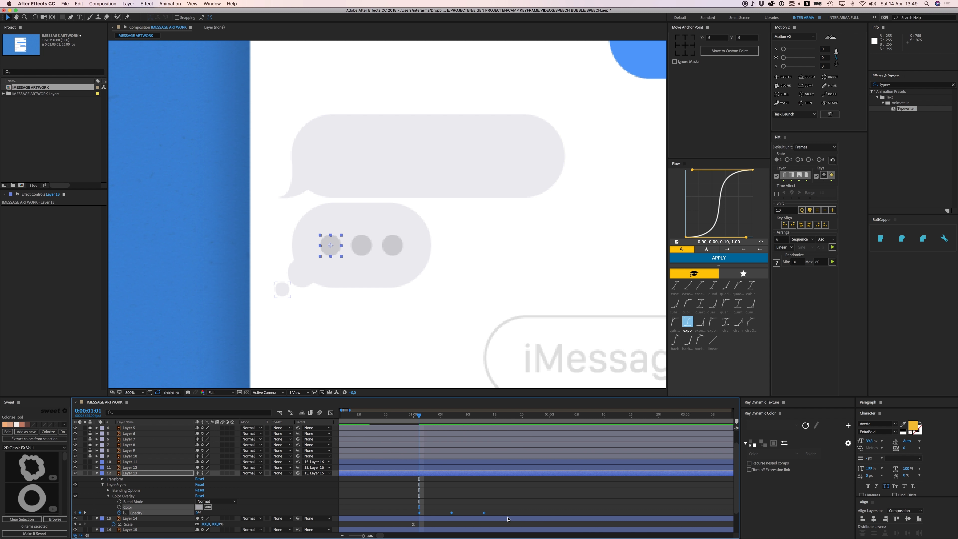
key("super+c")
left_click(431, 468)
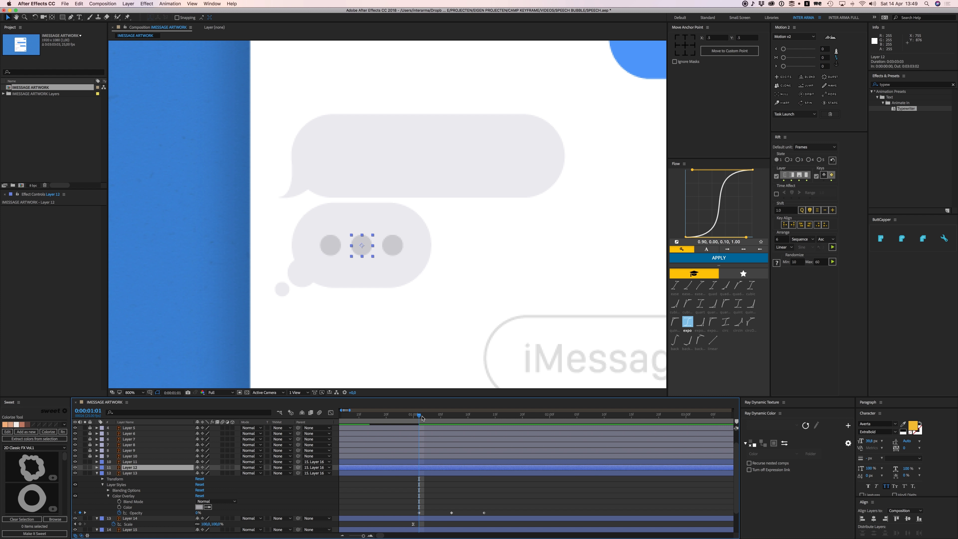
left_click_drag(422, 418, 450, 418)
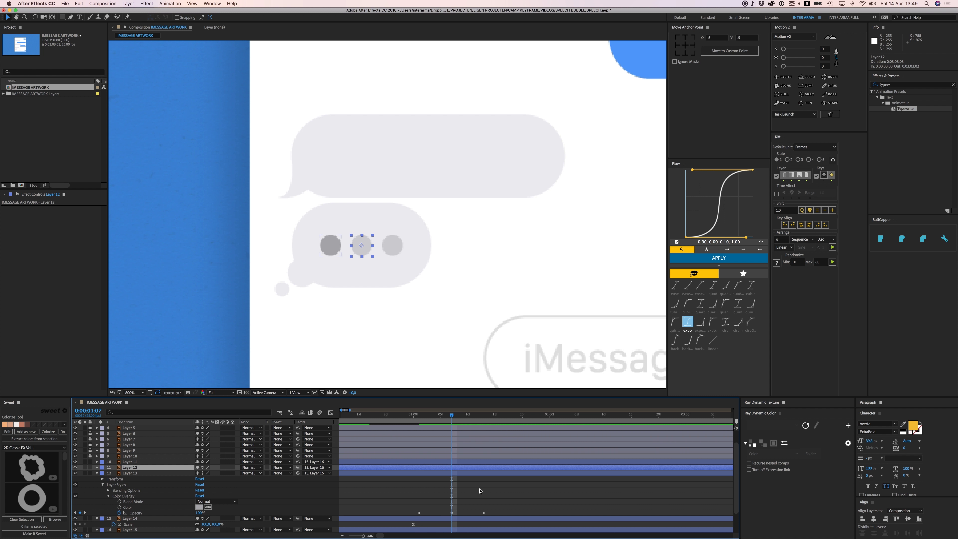
key("super+v")
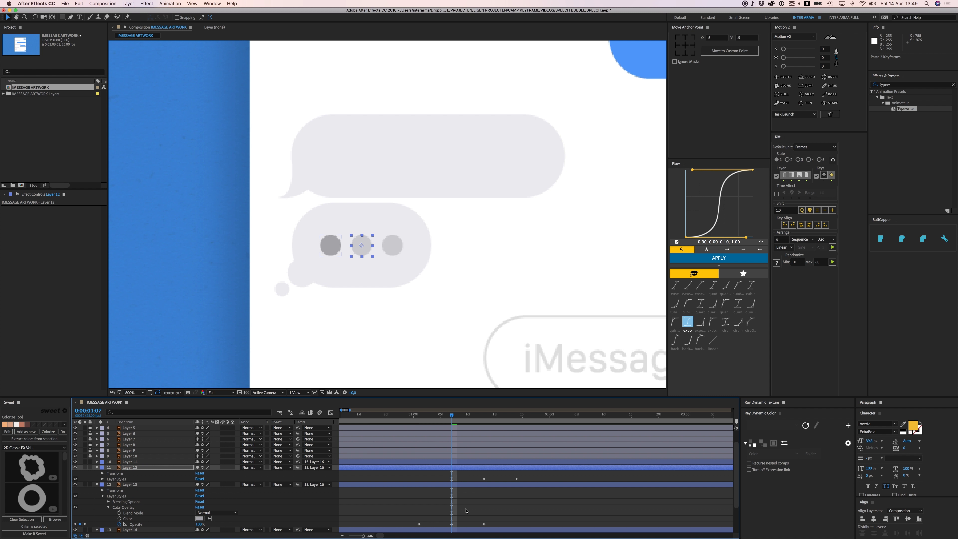
Step: Paste the same Color Overlay opacity keyframes onto Layer 11 starting at 0:00:01:13
left_click(457, 462)
left_click_drag(475, 415, 484, 418)
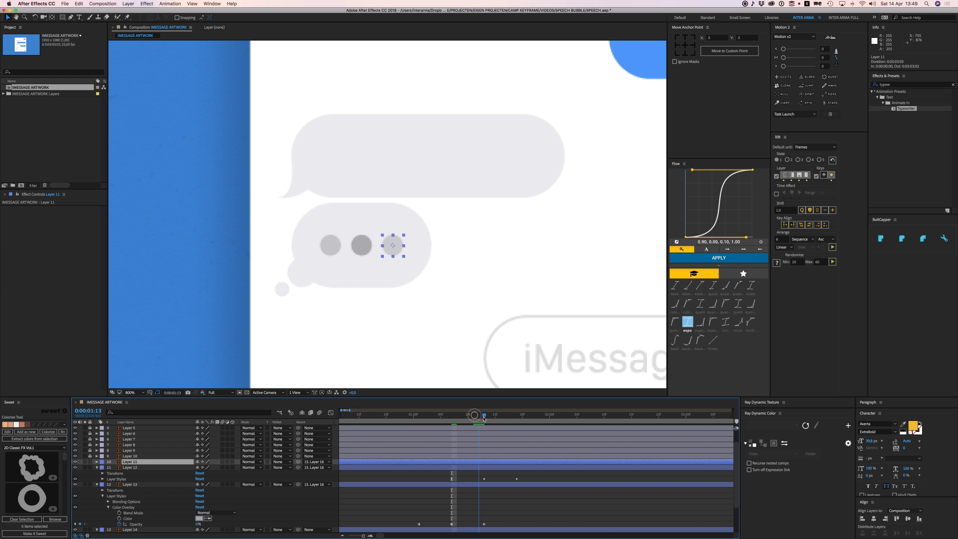
key("super+v")
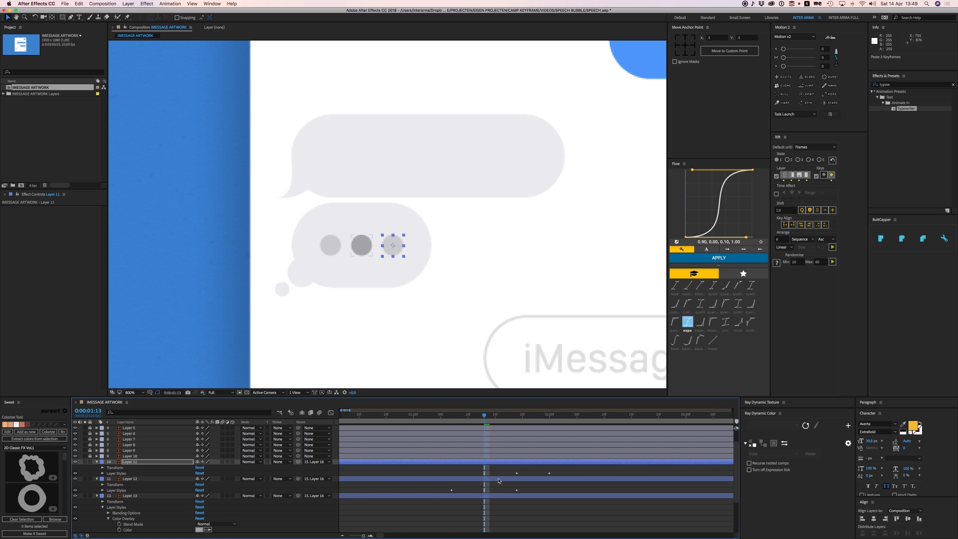
Step: Select Layers 11, 12 and 13 together and show only their opacity keyframes
left_click(498, 479, "shift")
left_click(498, 496, "shift")
key("t")
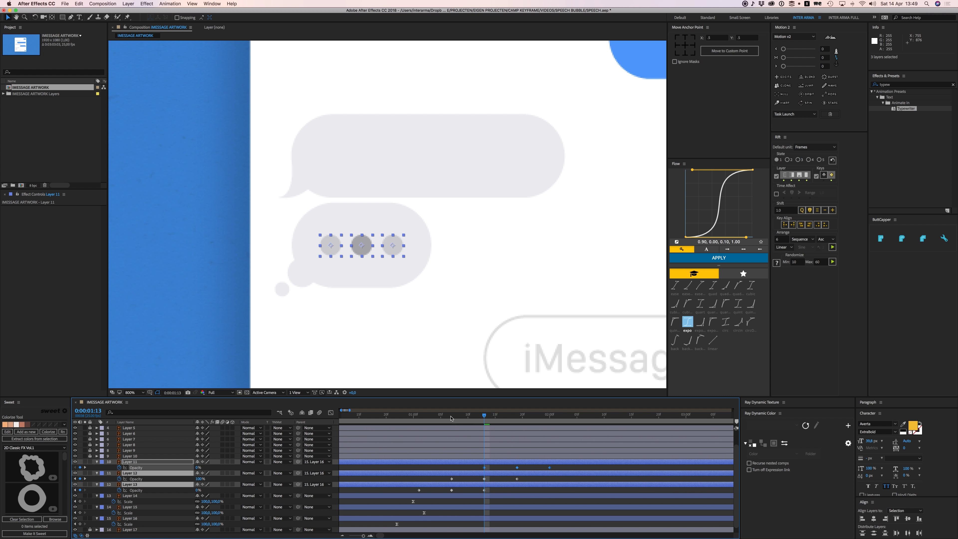
Step: Preview the three dots' staggered darkening from about 0:00:01:00
left_click_drag(450, 417, 413, 418)
left_click(428, 465)
key("space")
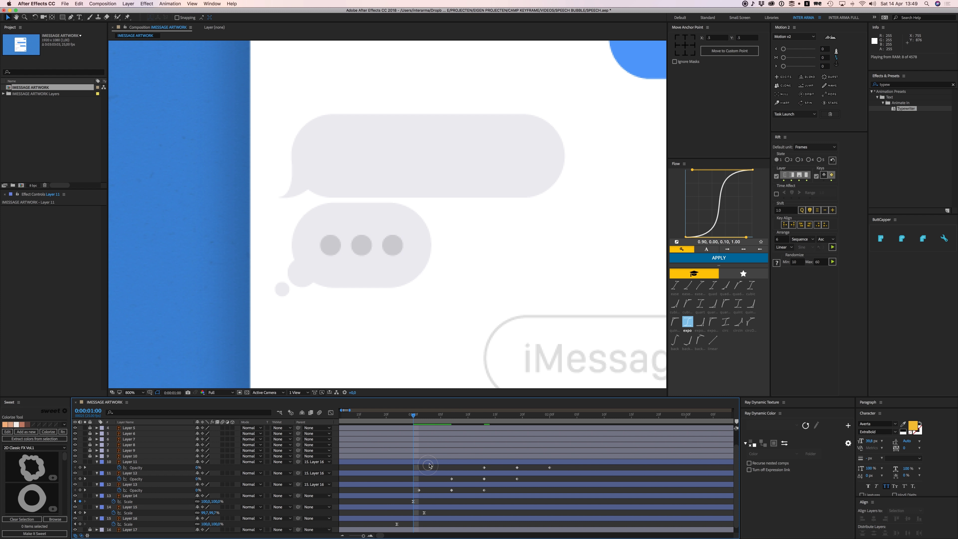
mouse_move(422, 416)
left_mouse_down()
mouse_move(411, 419)
mouse_move(421, 420)
left_mouse_up()
key("space")
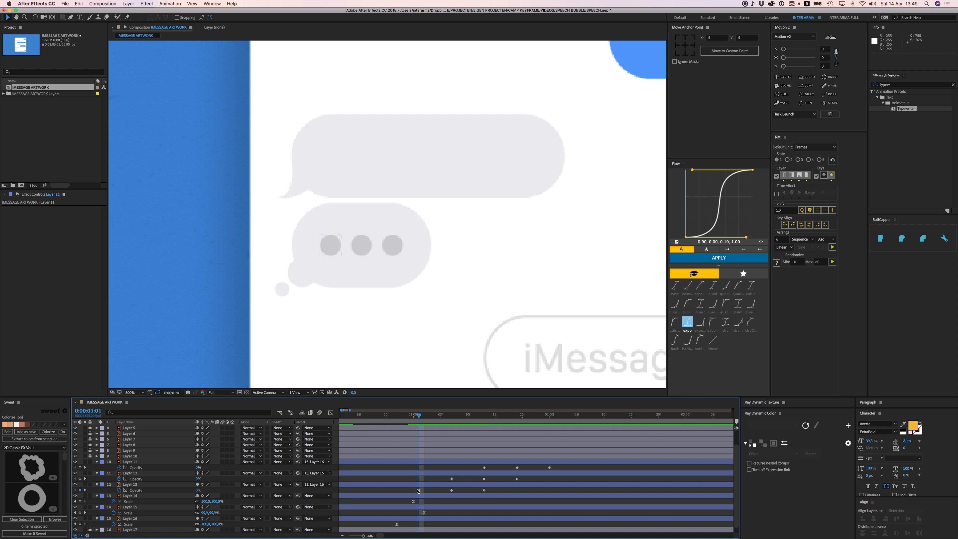
Step: Try repeating Layer 13's three opacity keyframes by pasting a copy at 0:00:02:00, preview it, and undo the paste
left_click_drag(411, 489, 490, 498)
key("super+c")
left_click(548, 415)
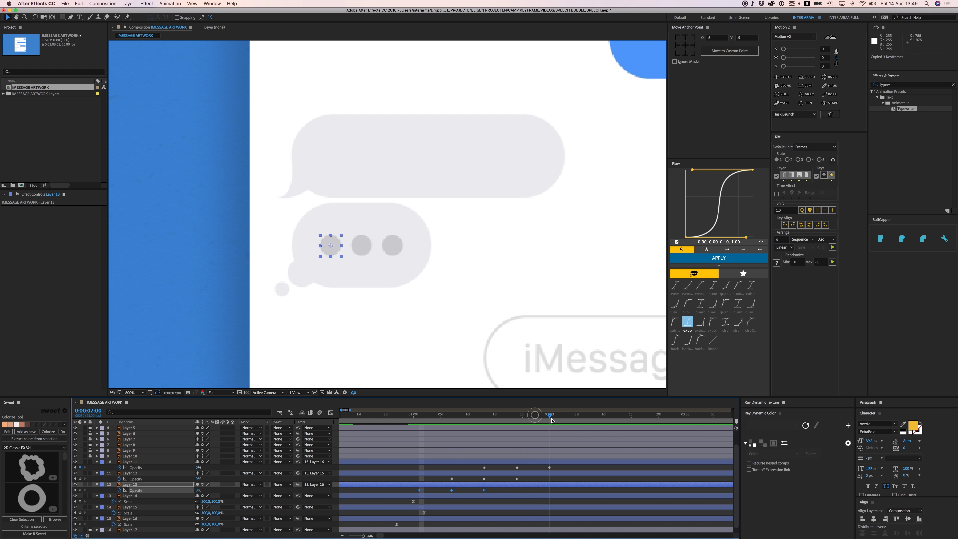
key("super+v")
left_click(419, 419)
key("space")
key("space")
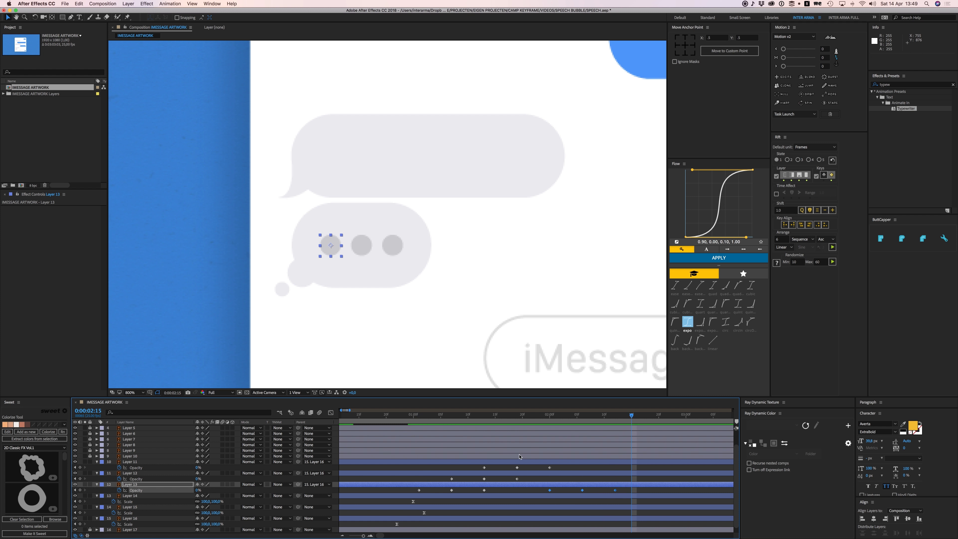
key("super+z")
left_click(508, 488)
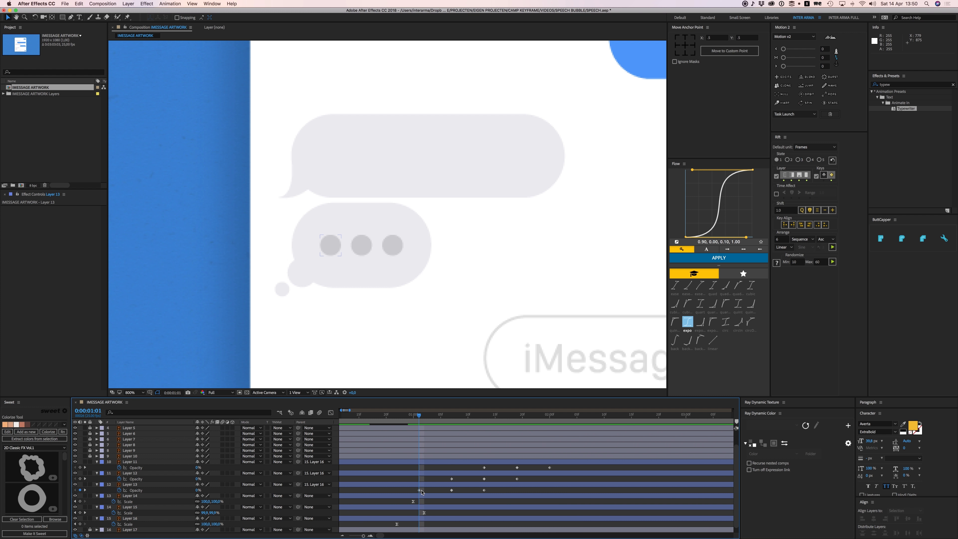
Step: Add the expression loopOut(type = "cycle") to Layer 13's Color Overlay opacity and preview the looping dot
left_click_drag(407, 492, 511, 495)
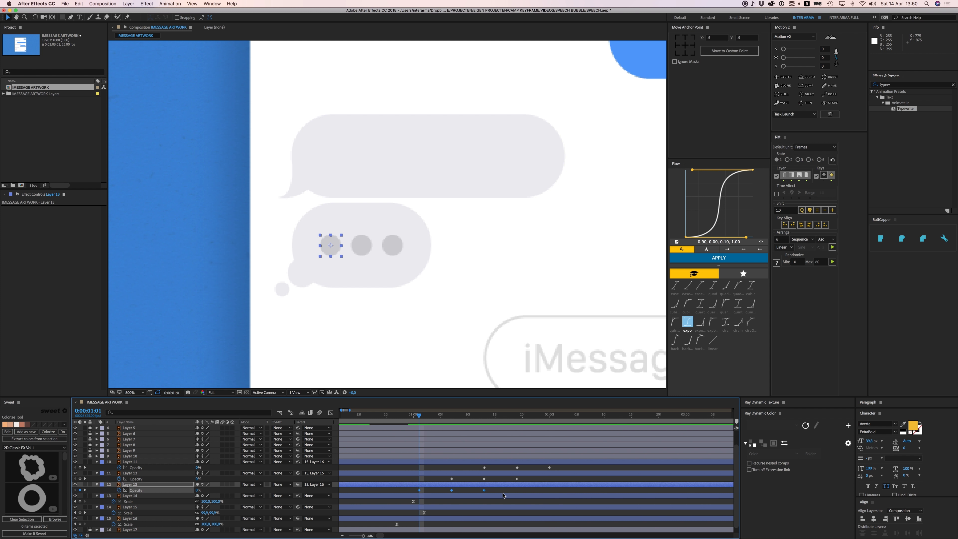
left_click(119, 490, "alt")
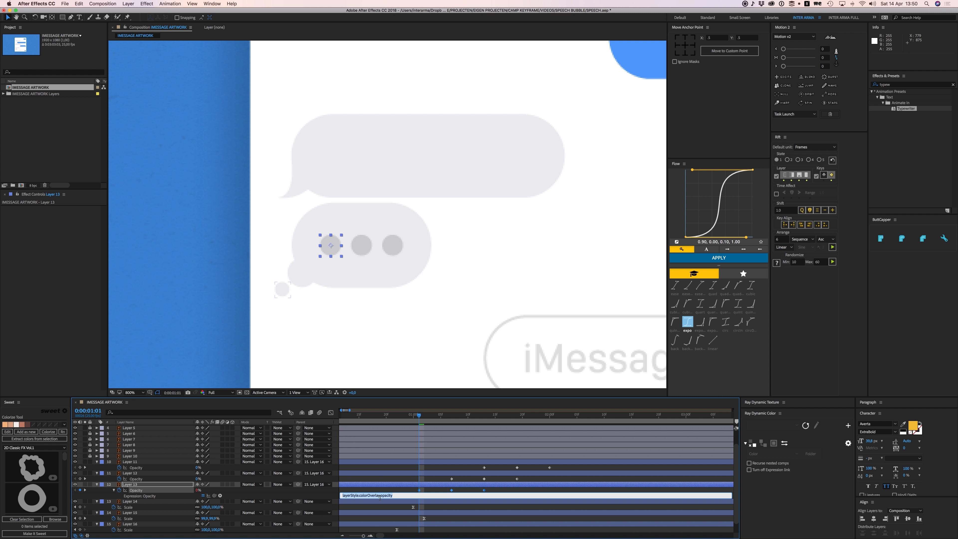
type("loopOut(type = \"cycle")
left_click(398, 492)
key("space")
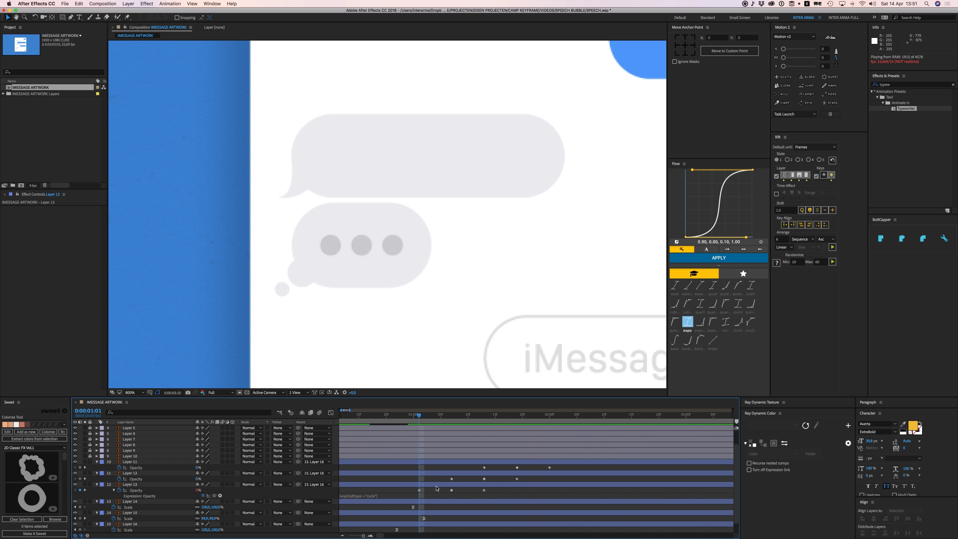
key("space")
Step: Extend Layer 13's loop cycle with an extra Color Overlay opacity keyframe at 0:00:02:00
scroll(440, 421, "left", 5)
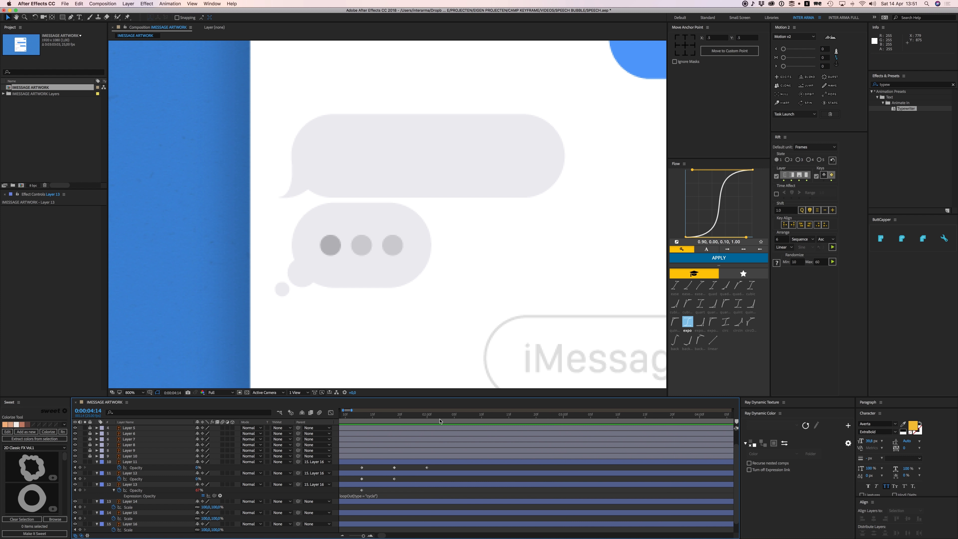
scroll(443, 420, "left", 3)
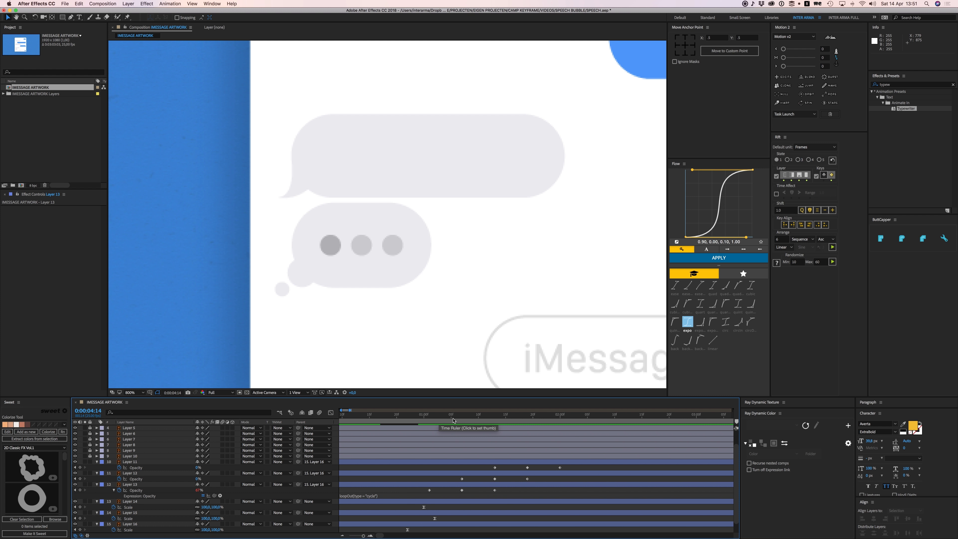
left_click(494, 414)
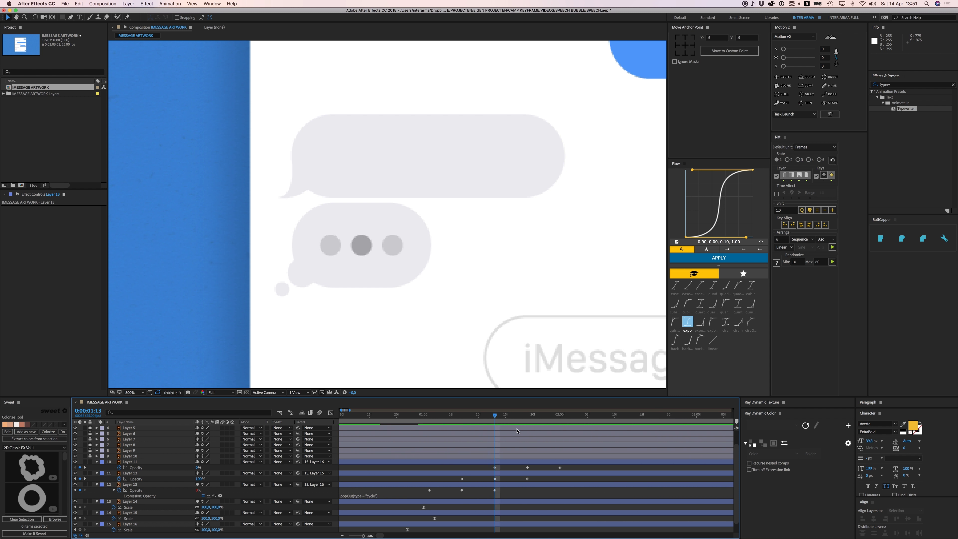
key("space")
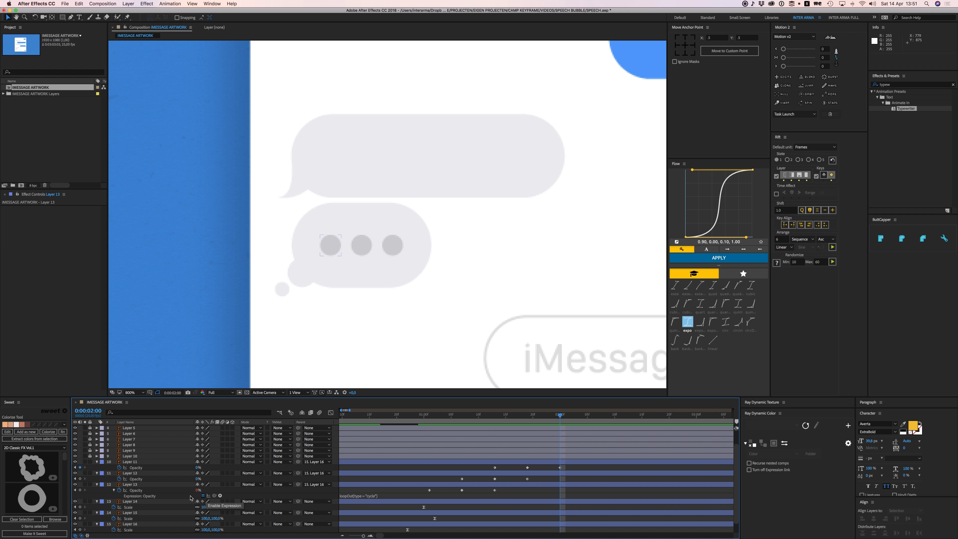
left_click(80, 489)
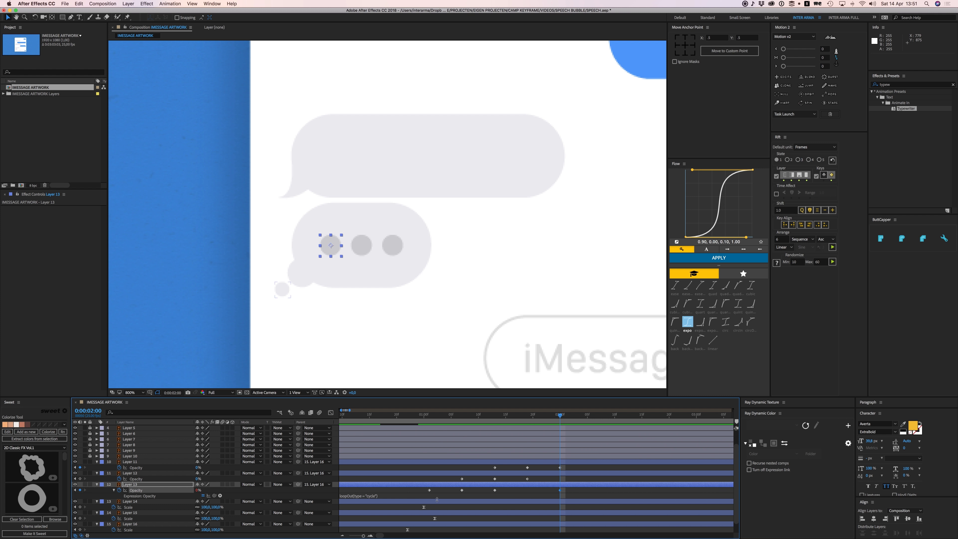
left_click_drag(415, 499, 558, 487)
Step: Add matching extra Color Overlay opacity keyframes to Layer 12 at 0:00:02:06 and Layer 11 at 0:00:02:12
left_click(561, 462)
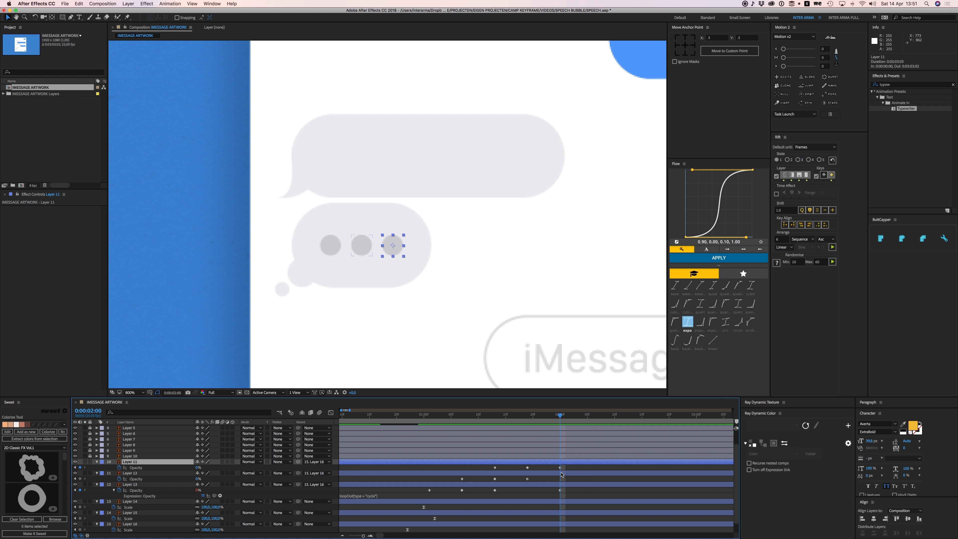
left_click(533, 473)
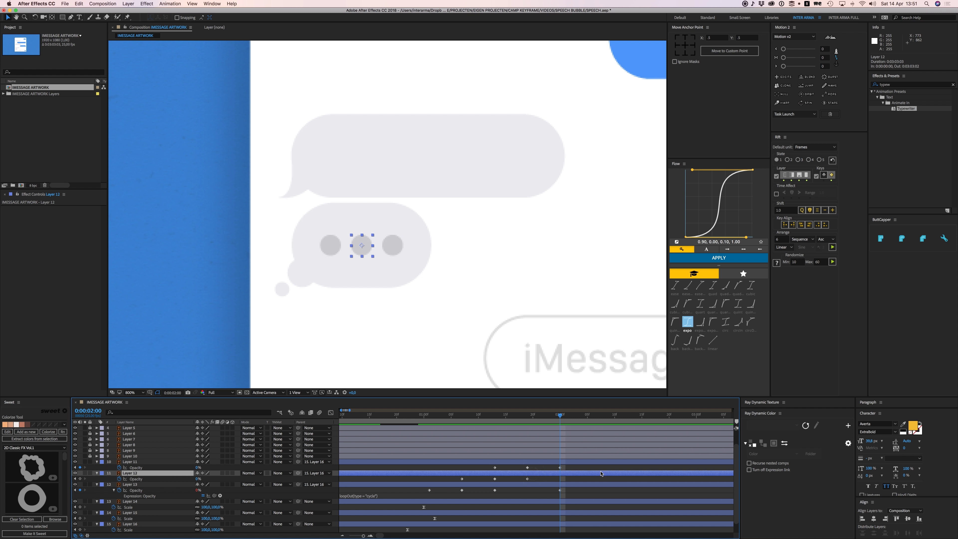
key("space")
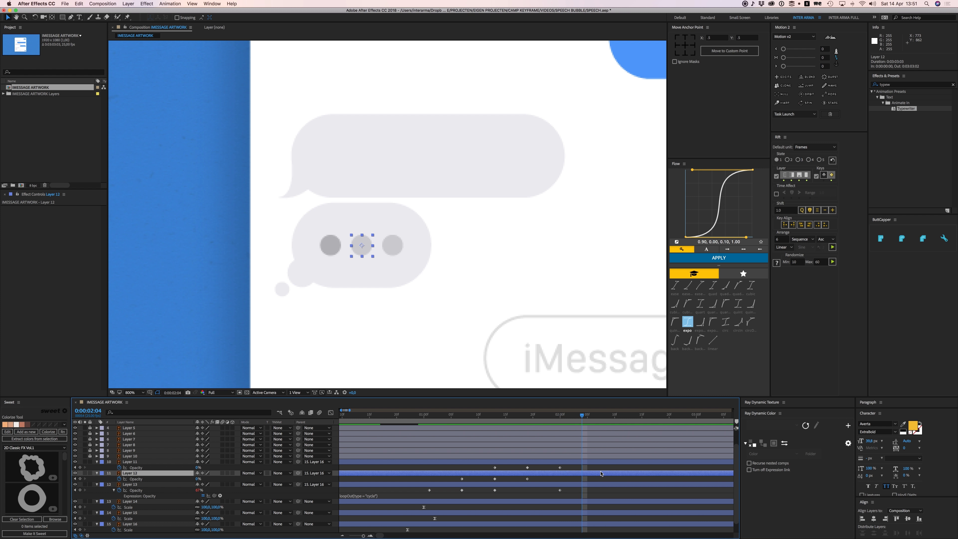
left_click(80, 479)
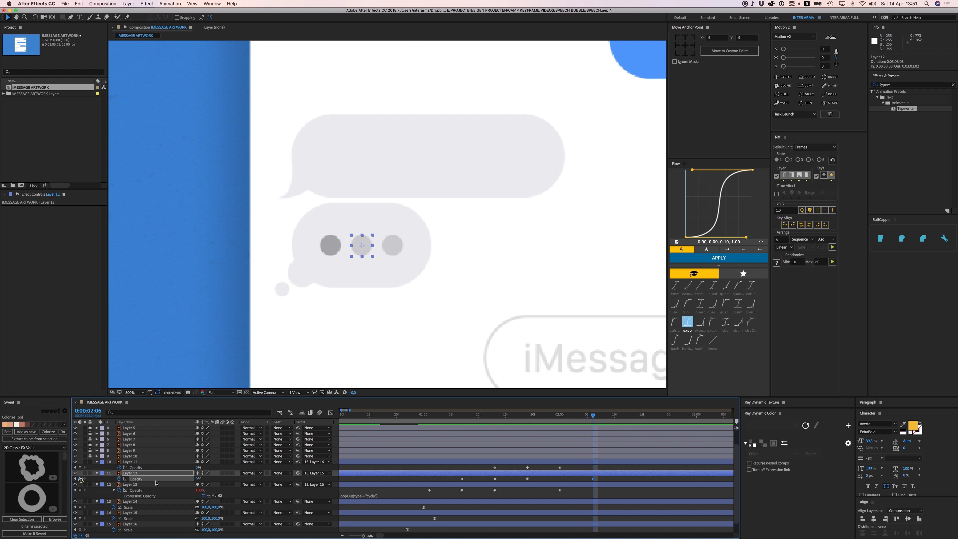
key("space")
key("space")
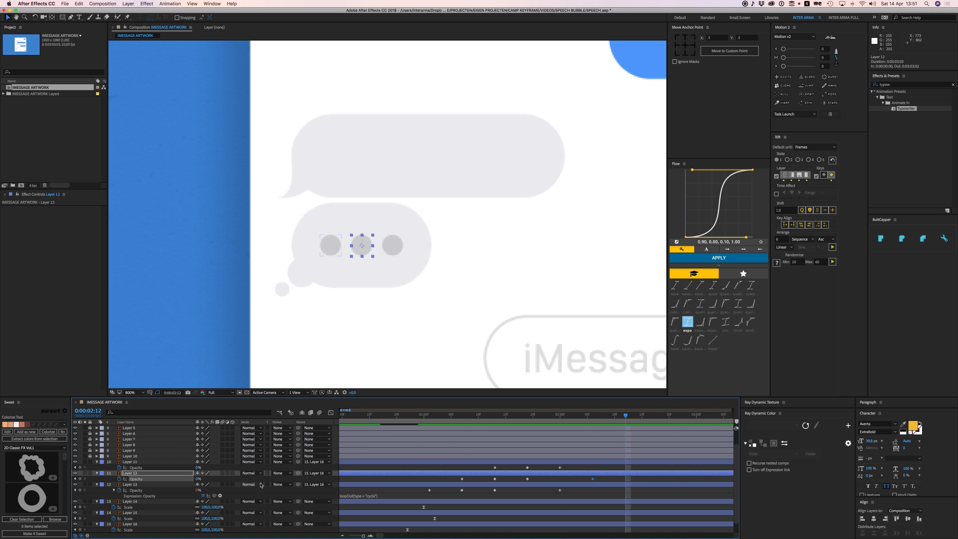
left_click(80, 467)
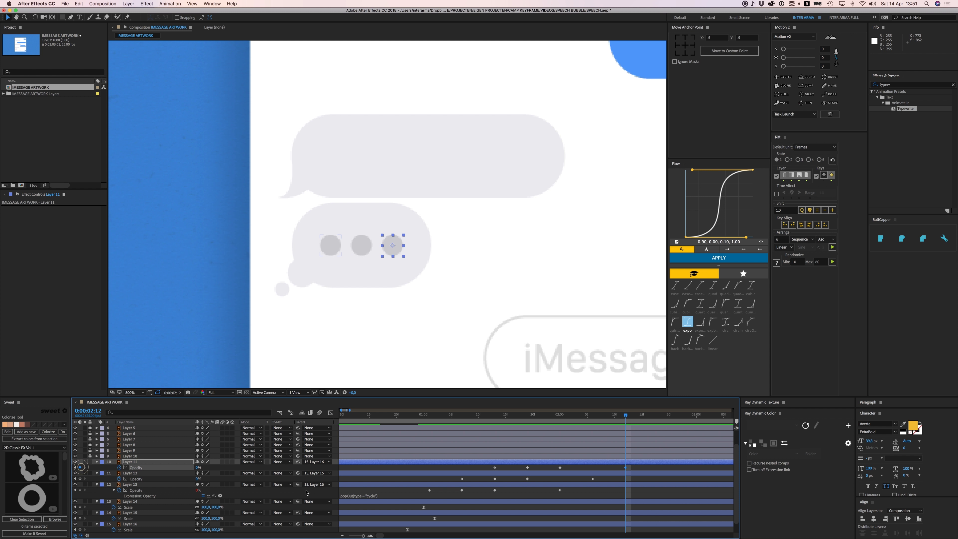
Step: Copy Layer 13's loopOut(type = "cycle") expression onto the Color Overlay opacity of Layers 12 and 11
left_click(370, 495)
left_click(613, 482)
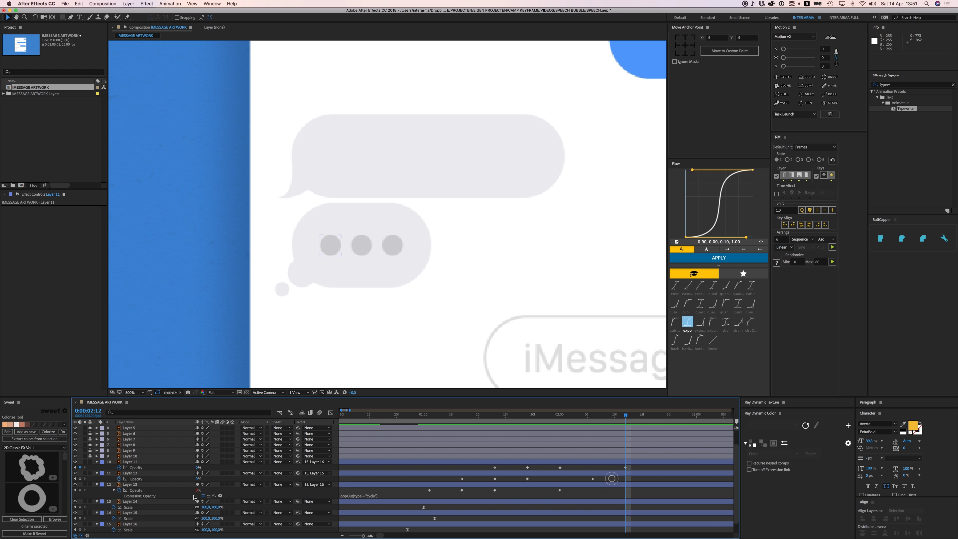
left_click(120, 479, "alt")
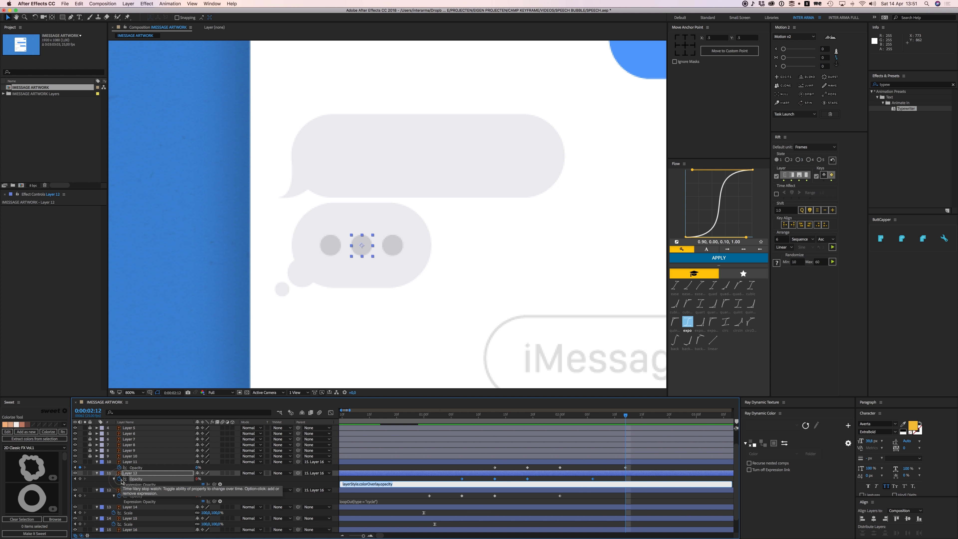
key("super+v")
left_click(119, 467, "alt")
key("ctrl+v")
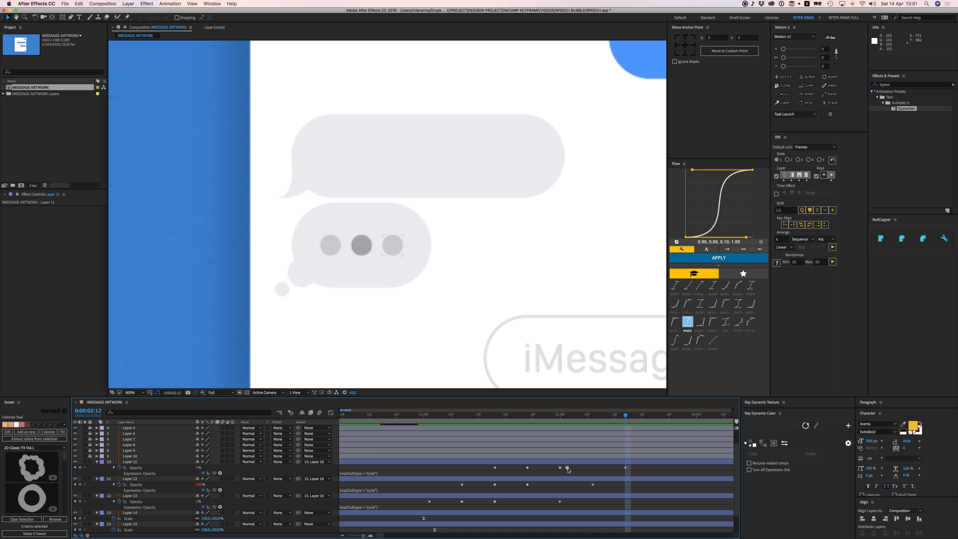
Step: Preview the three dots' looping sequence from 0:00:01:01 and collapse all the layers' properties
left_click(429, 423)
key("space")
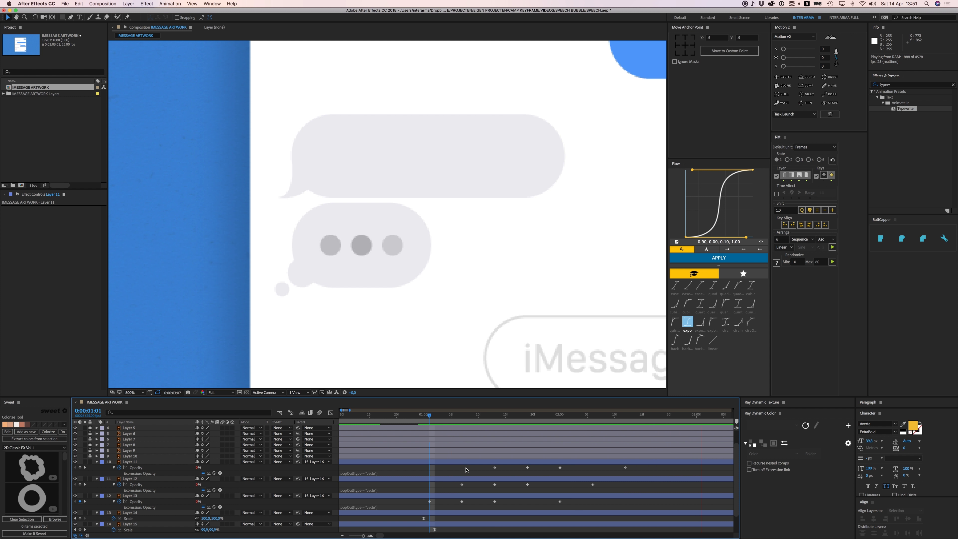
key("space")
scroll(483, 481, "down", 5)
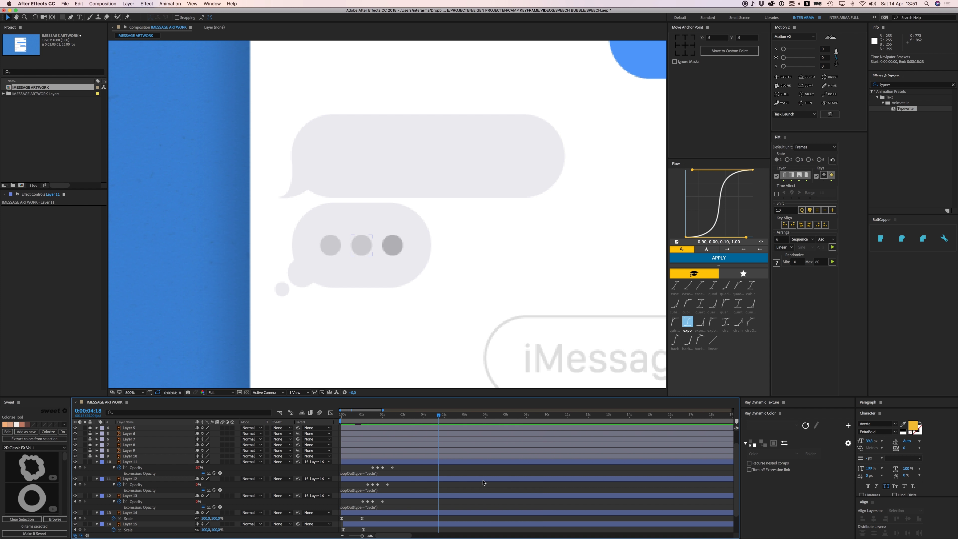
key("u")
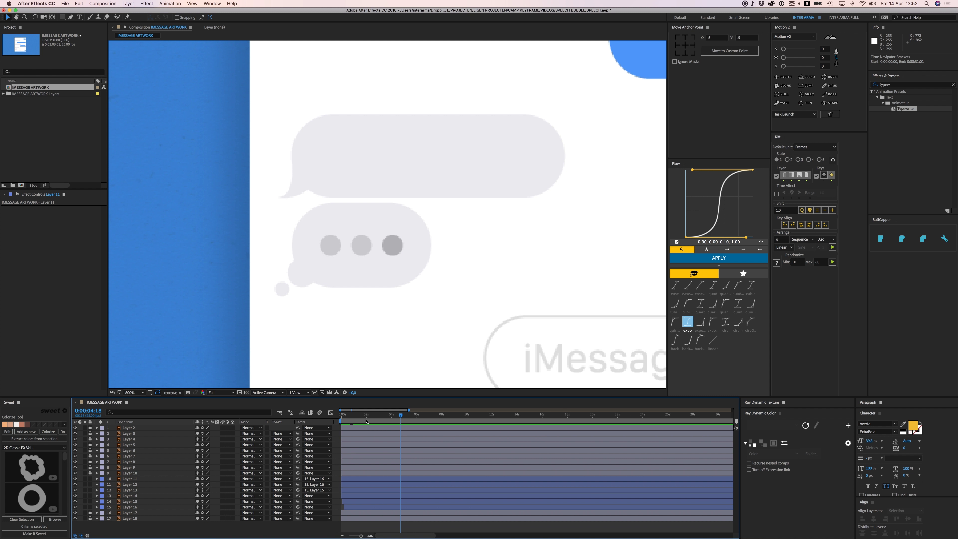
key("space")
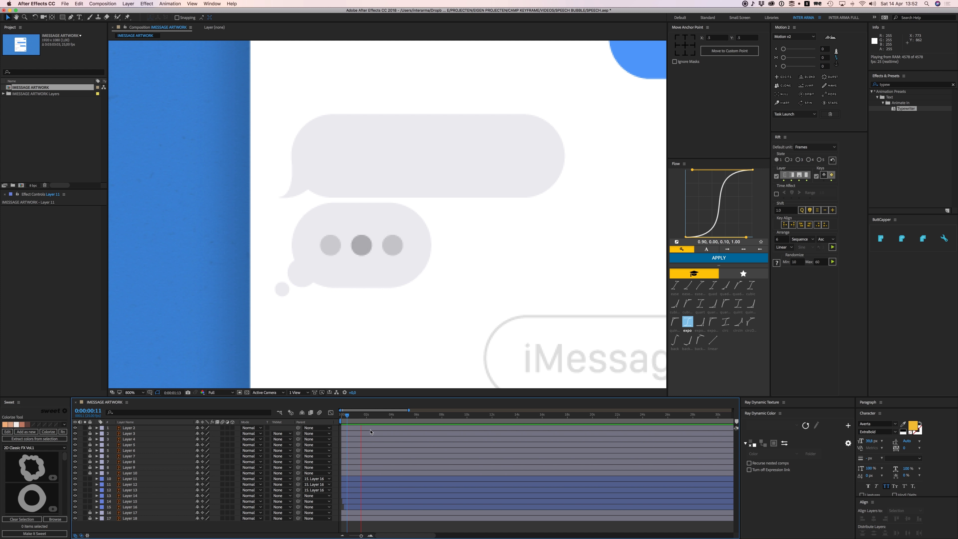
Step: Move all opacity keyframes of Layers 11, 12 and 13 together to near the start of the timeline
left_click(351, 478)
left_click(350, 490, "shift")
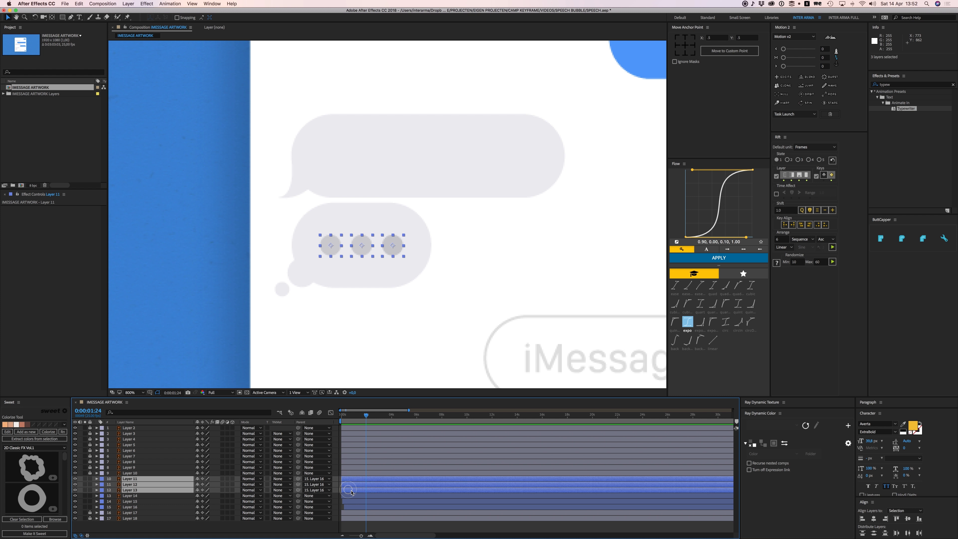
key("u")
key("equal")
left_click_drag(369, 482, 427, 509)
left_click_drag(363, 508, 353, 485)
Step: Preview the shifted dot loop from the start of the composition and hide the layers' keyframes
key("space")
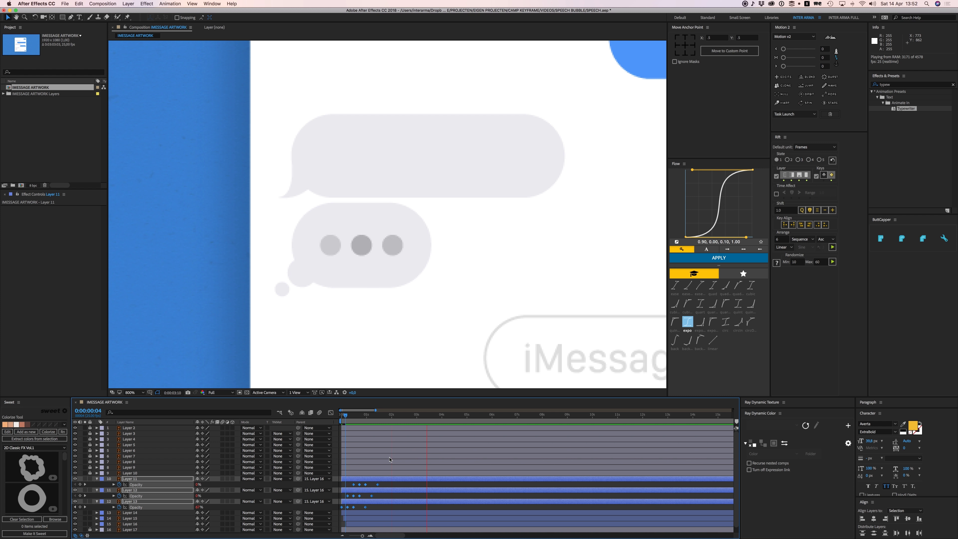
left_click(358, 415)
key("space")
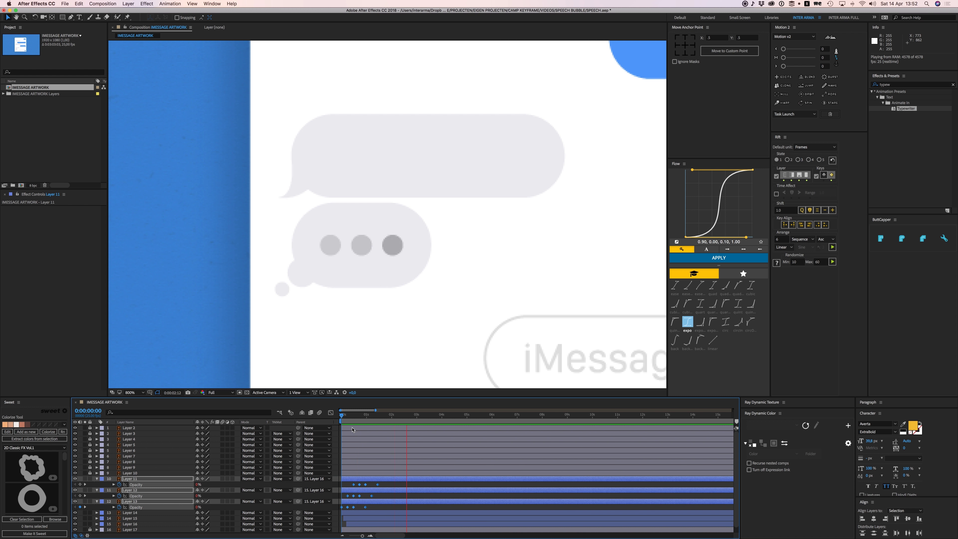
key("space")
left_click(392, 496)
key("u")
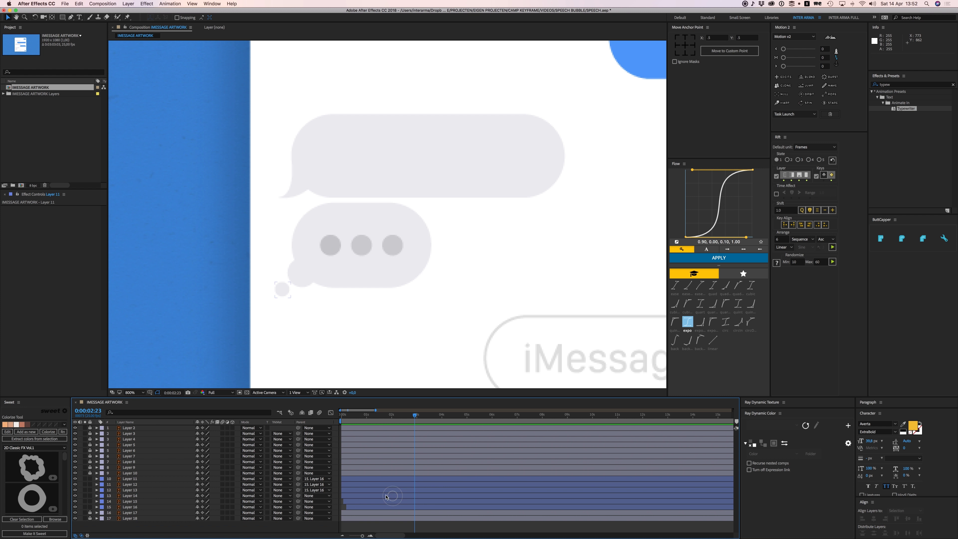
Step: Pre-compose Layers 11 through 16 into a composition named LOADING BUBBLE, moving all attributes into it
left_click(353, 478)
left_click(358, 506, "shift")
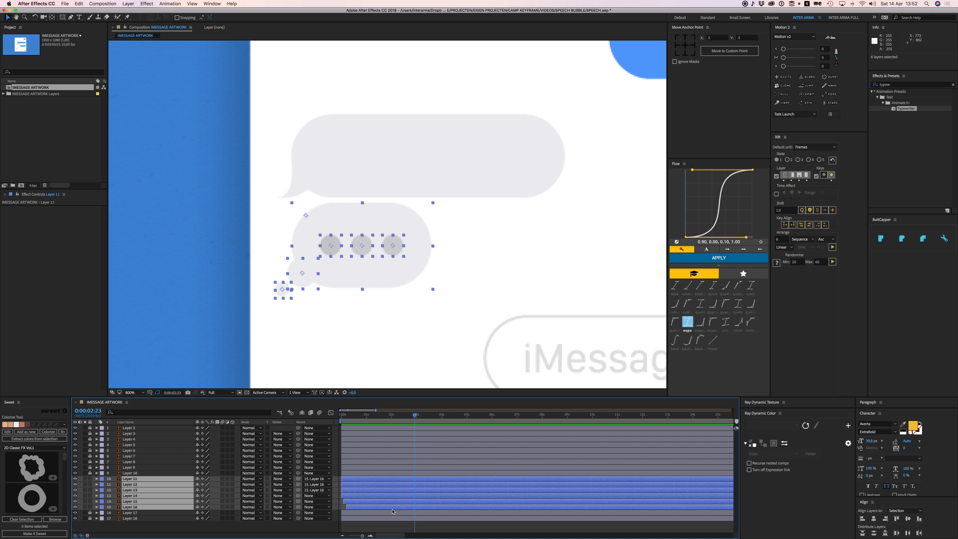
right_click(372, 486)
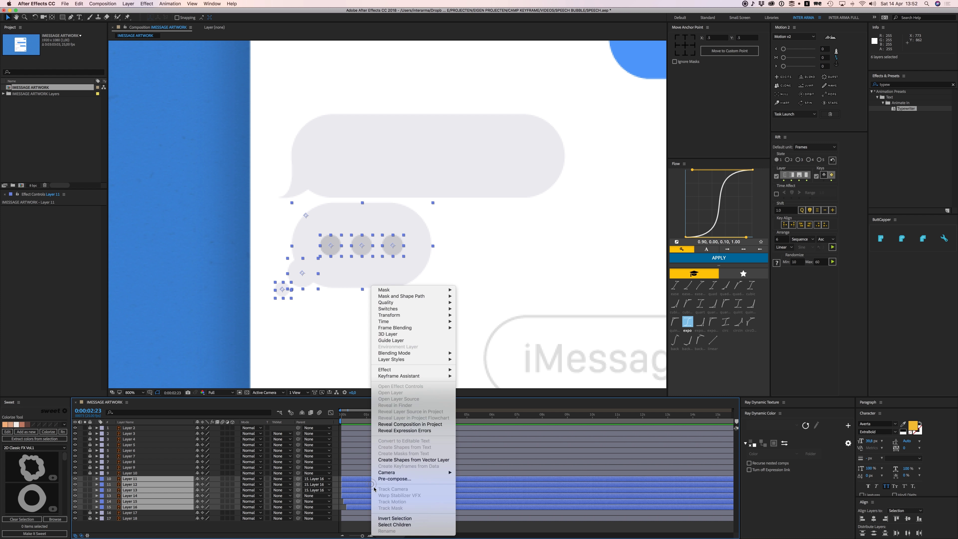
left_click(389, 479)
type("LOADING BUBBLE")
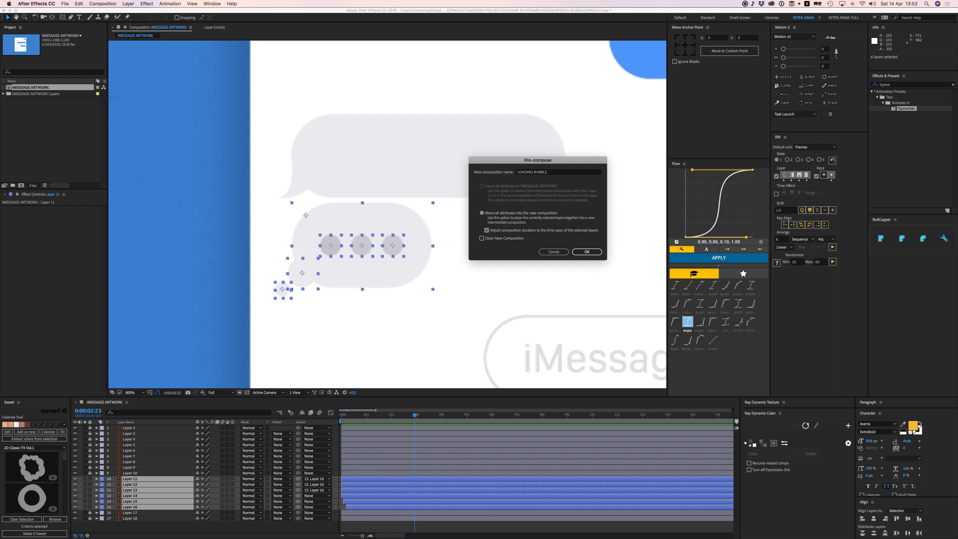
key("Return")
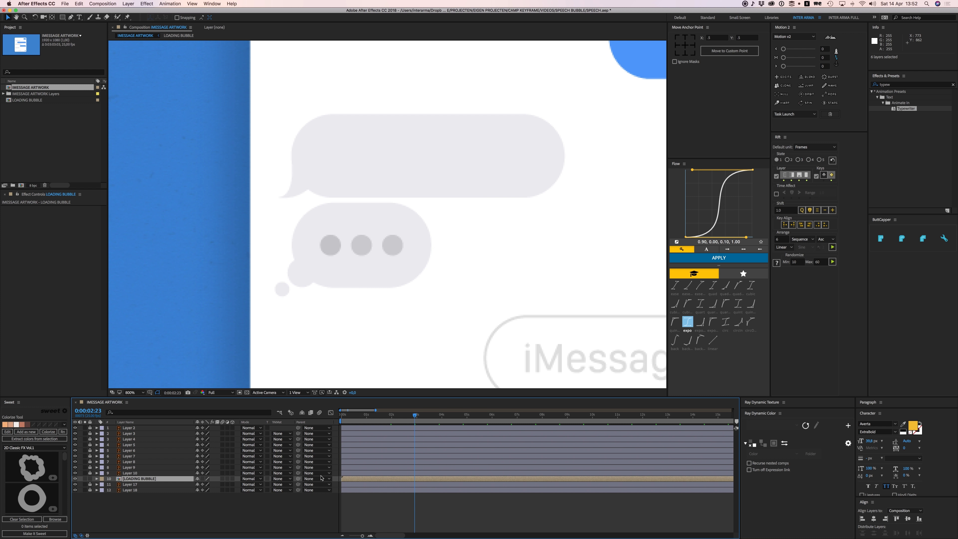
Step: Turn on collapse transformations for the LOADING BUBBLE layer
left_click(203, 479)
left_click(387, 509)
key("comma")
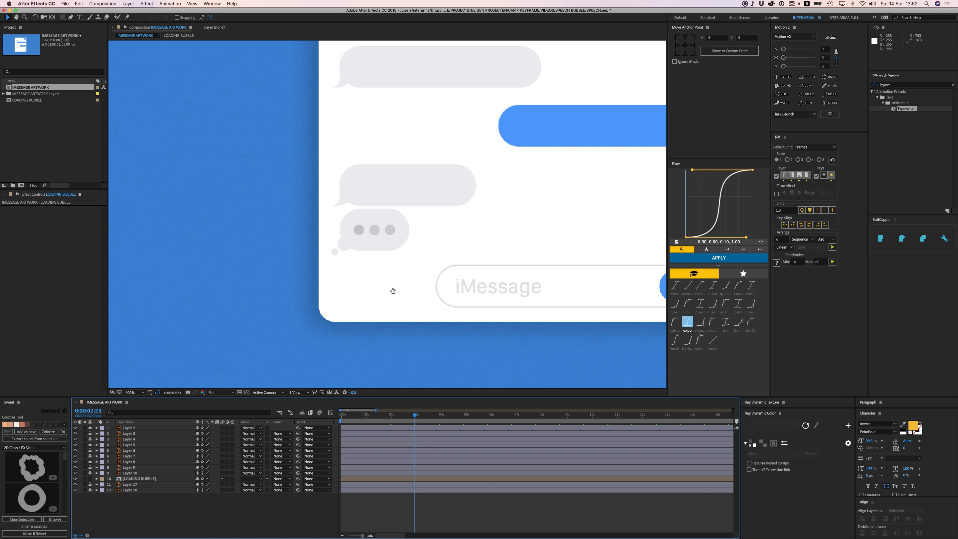
Step: Preview the LOADING BUBBLE animation from the start of the composition
left_click_drag(393, 291, 402, 299)
left_click(397, 243)
left_click_drag(378, 415, 339, 421)
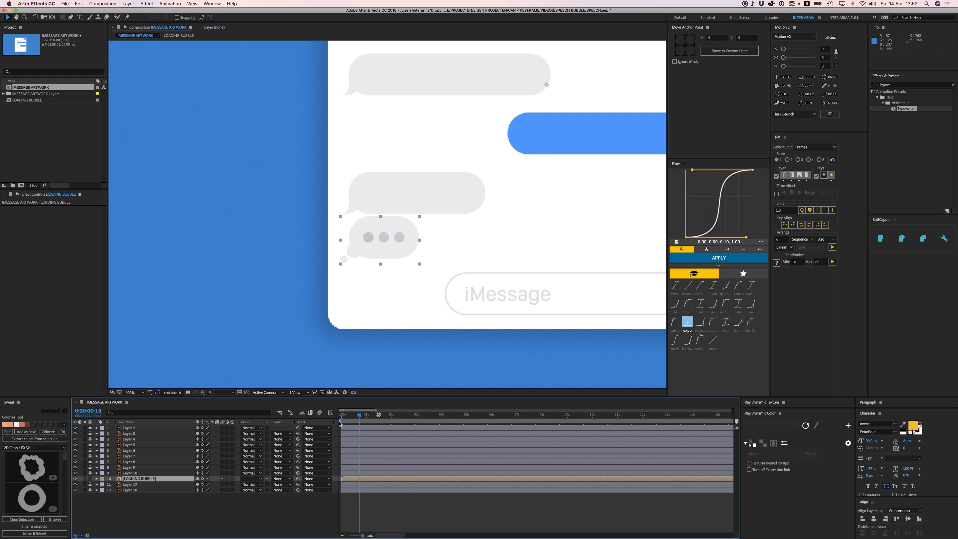
key("space")
left_click(365, 415)
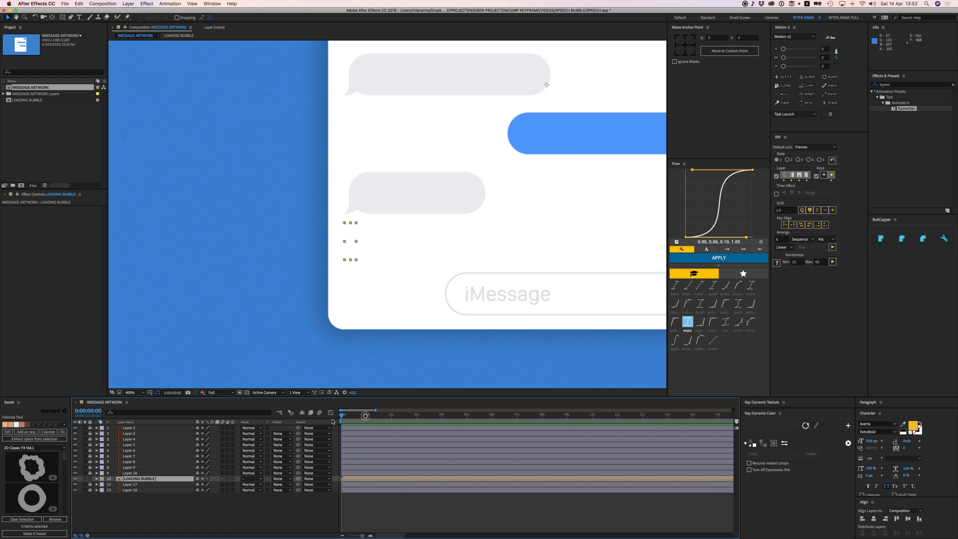
key("space")
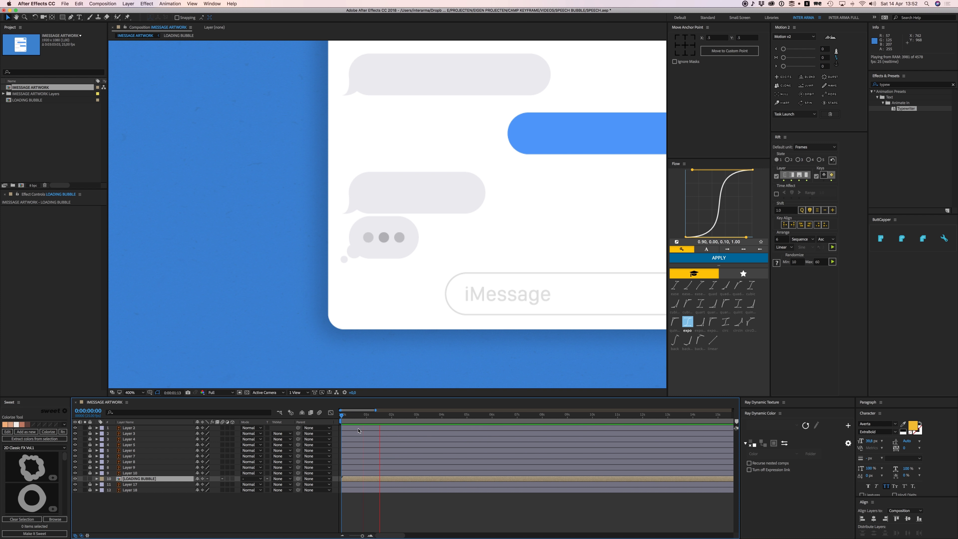
key("space")
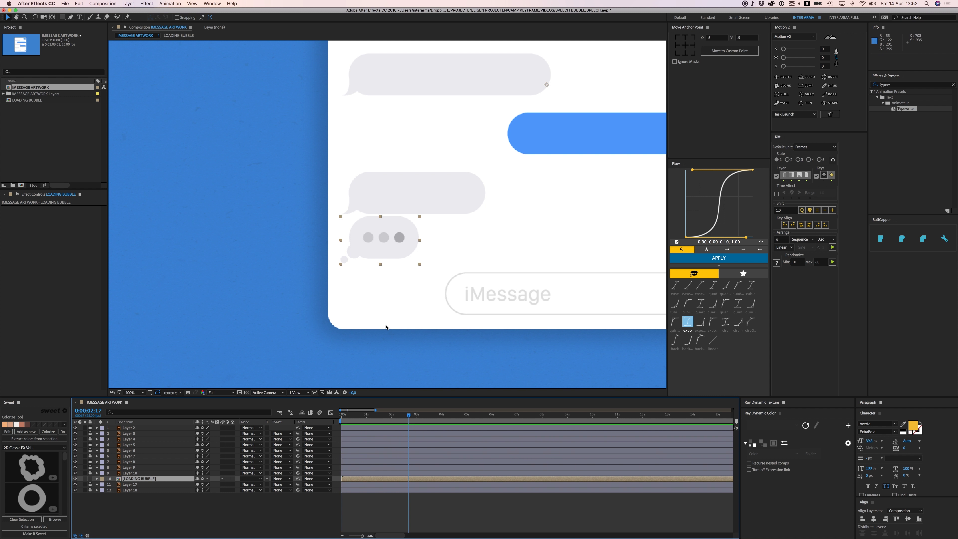
Step: Unlock all layers except Layers 17 and 18, and keep LOADING BUBBLE locked along with them
scroll(386, 327, "down", 2)
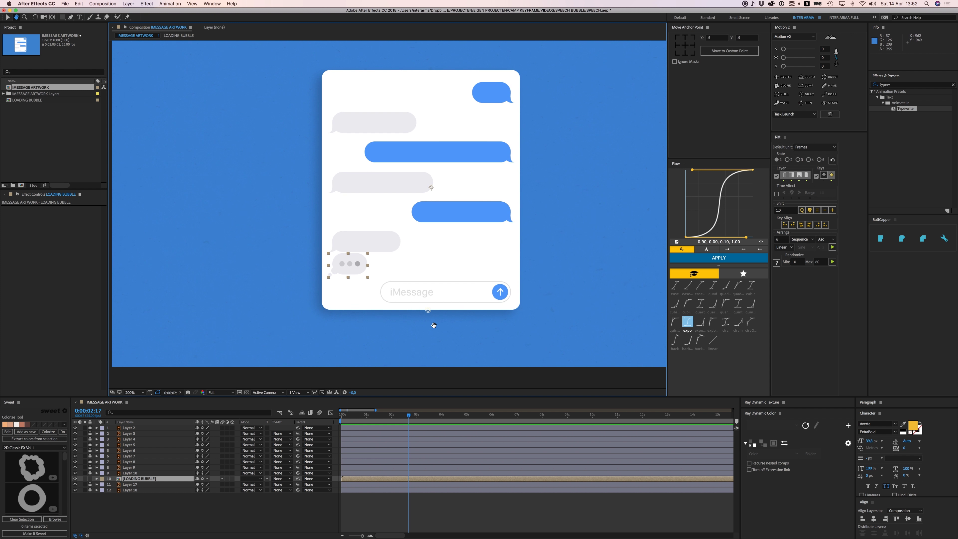
key("v")
left_click(94, 484)
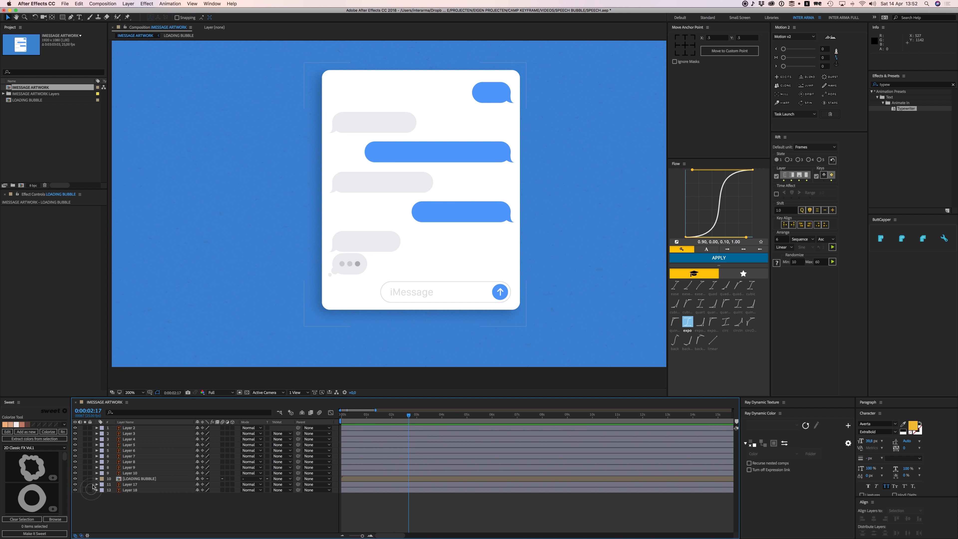
left_click(90, 490)
left_click(90, 484)
left_click(90, 478)
Step: Rename Layer 4, the outline of the message input field, as IMESSAGE BORDER and lock it
scroll(439, 287, "up", 3)
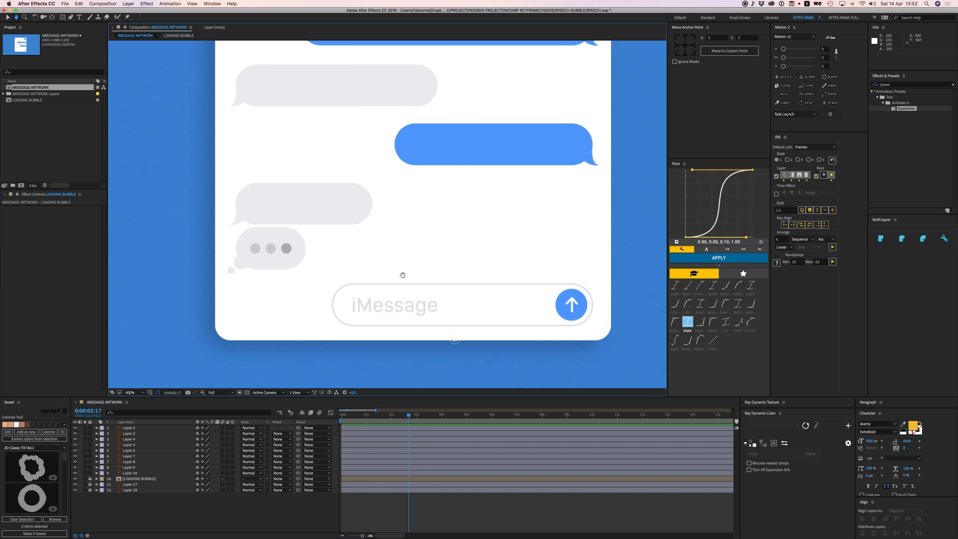
left_click_drag(386, 307, 388, 296)
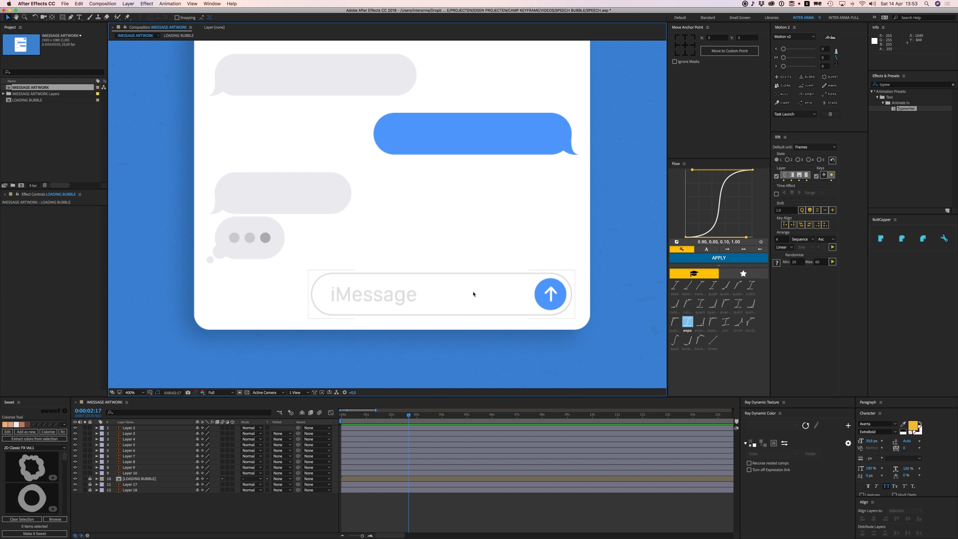
left_click_drag(448, 274, 464, 282)
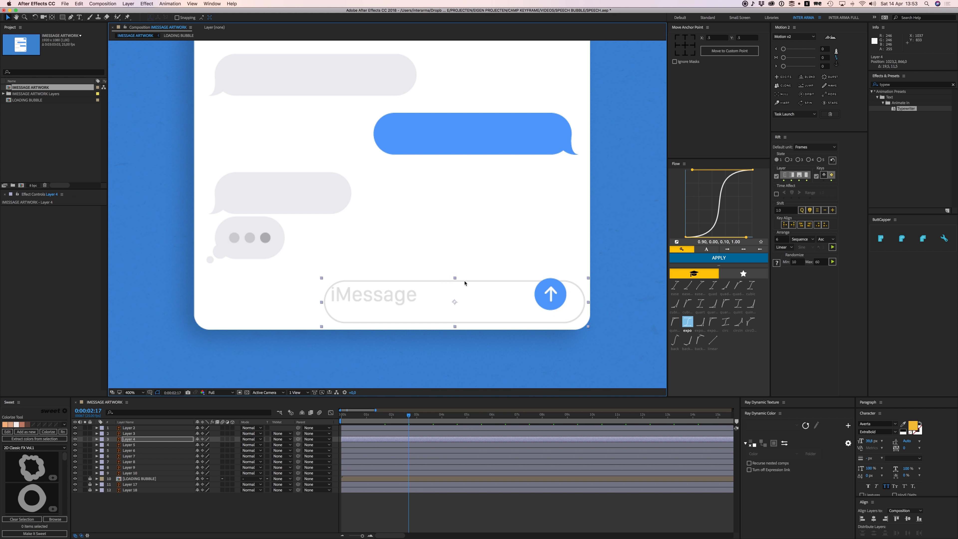
key("super+z")
left_click(92, 440)
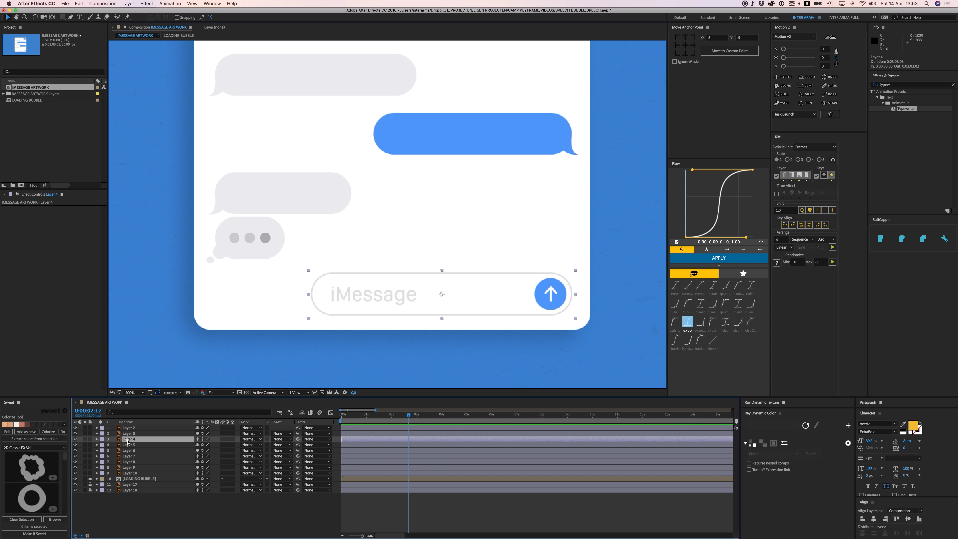
key("Return")
type("IME")
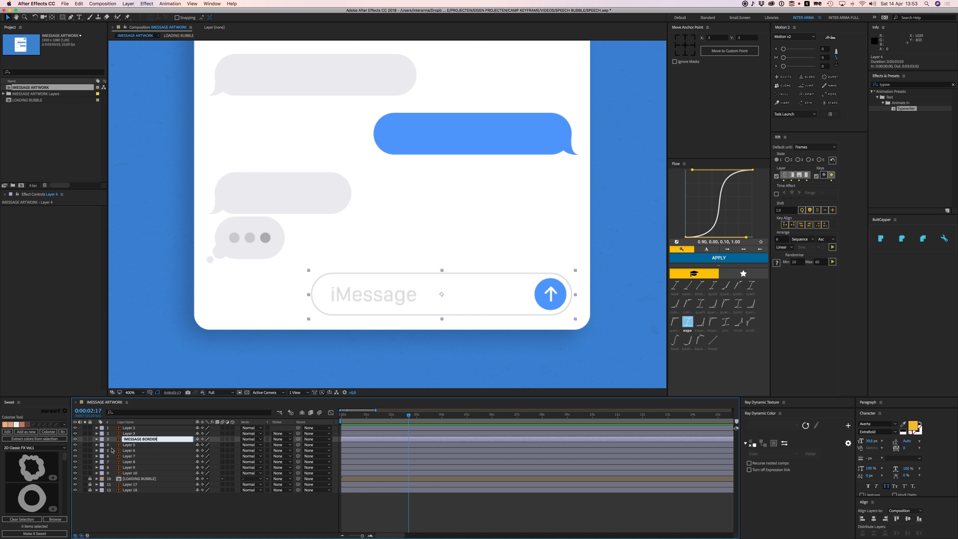
type("SSAGE BORDER")
left_click(131, 445)
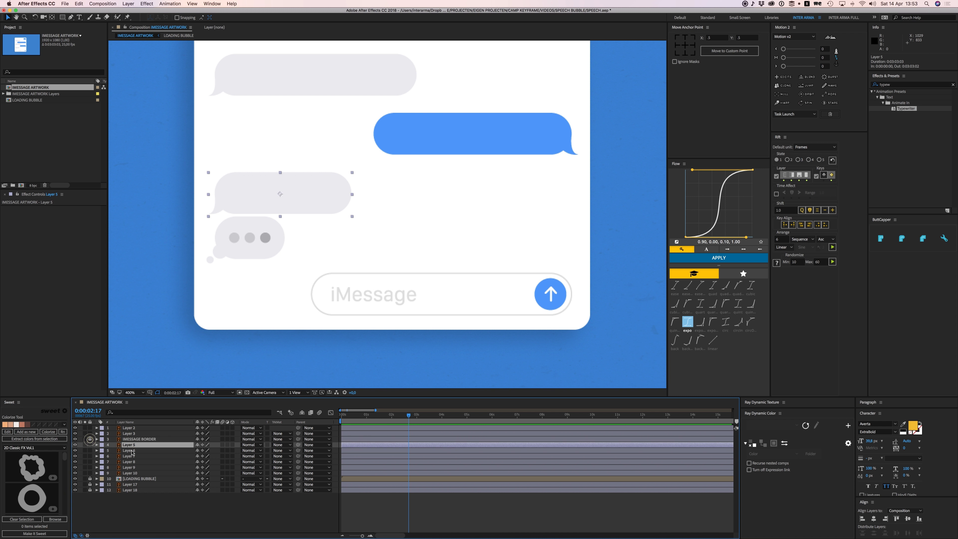
Step: Rename Layer 2, the blue arrow button, as SEND BUTTON
left_click(550, 294)
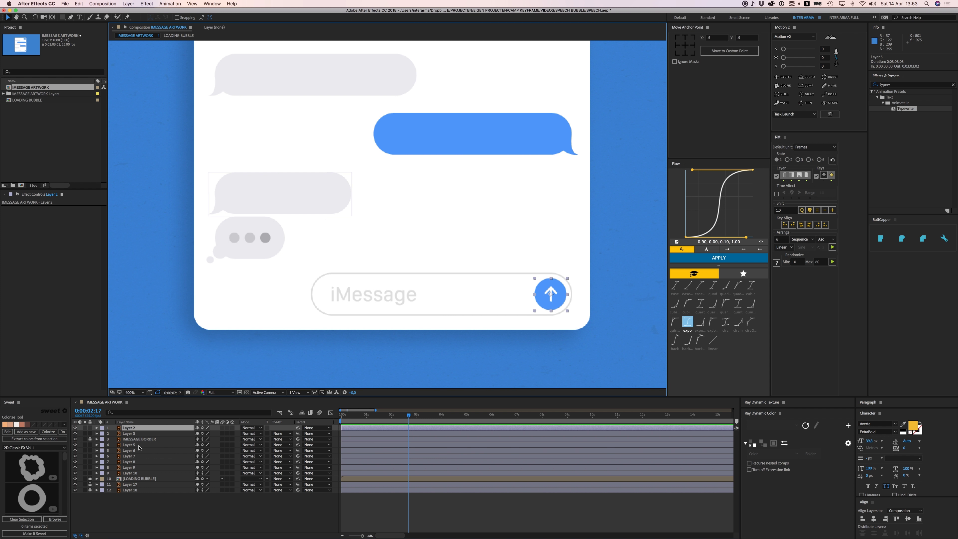
key("Return")
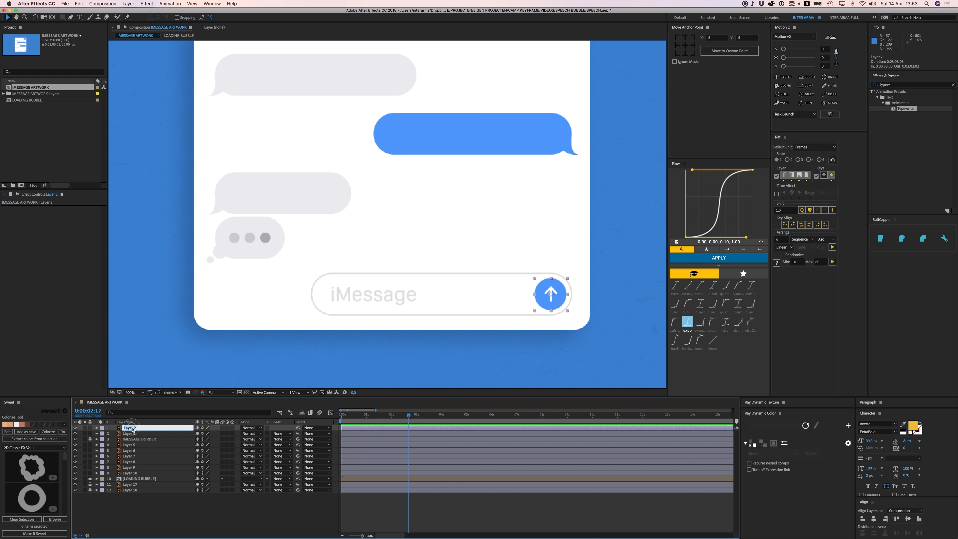
type("SEND BUTTON")
key("Return")
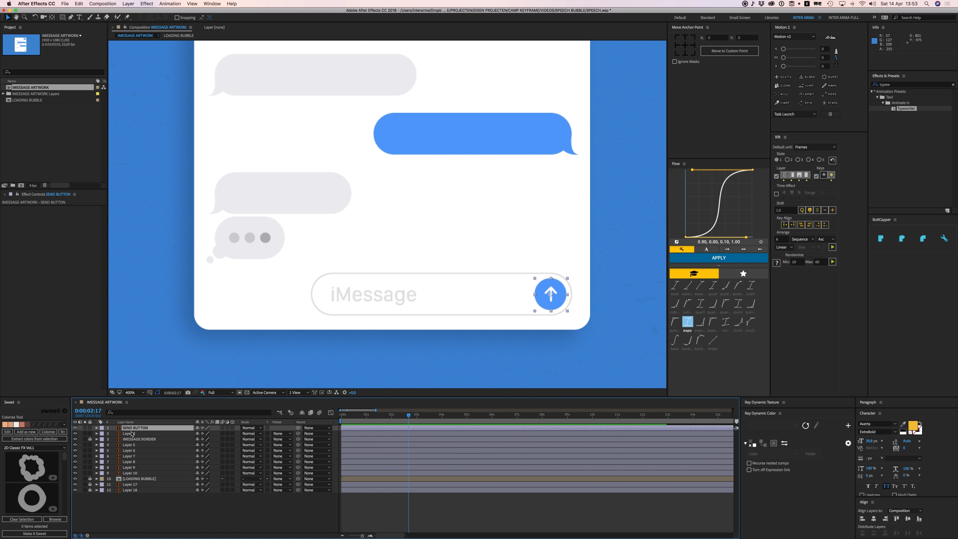
Step: Rename Layer 3, the placeholder text in the input field, as IMESSAGE TEXT and clear the layer selection
left_click(132, 432)
key("Return")
type("IMS")
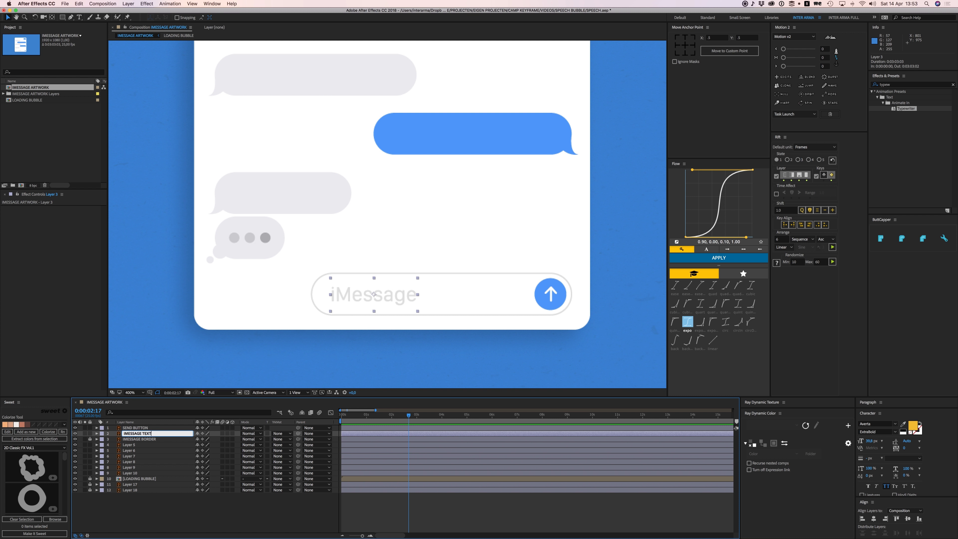
key("Return")
left_click(132, 445)
left_click(132, 451)
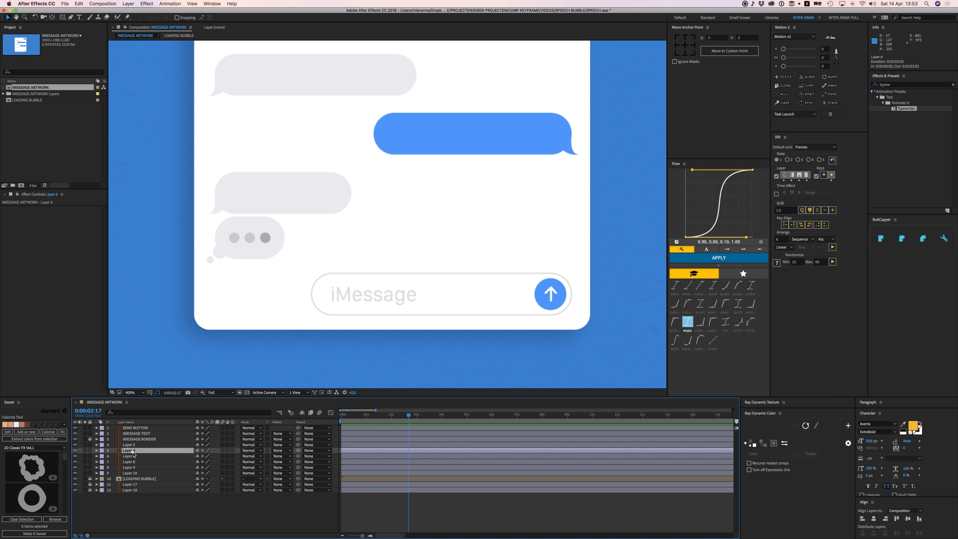
left_click(369, 505)
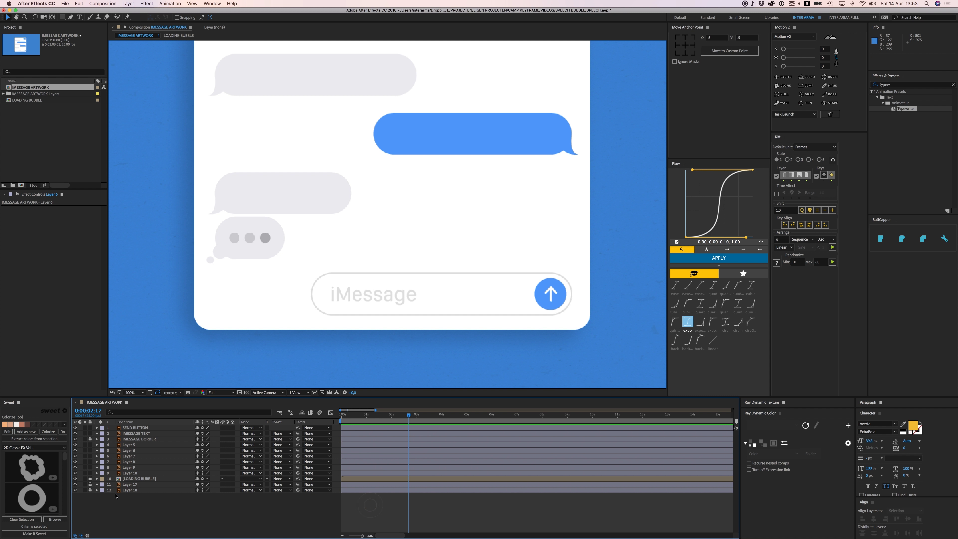
left_click(364, 300)
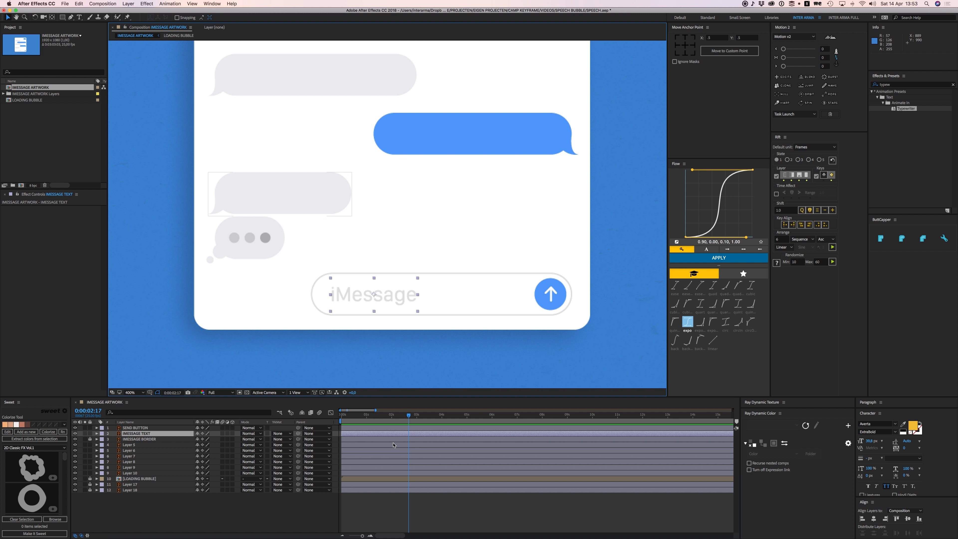
key("super+d")
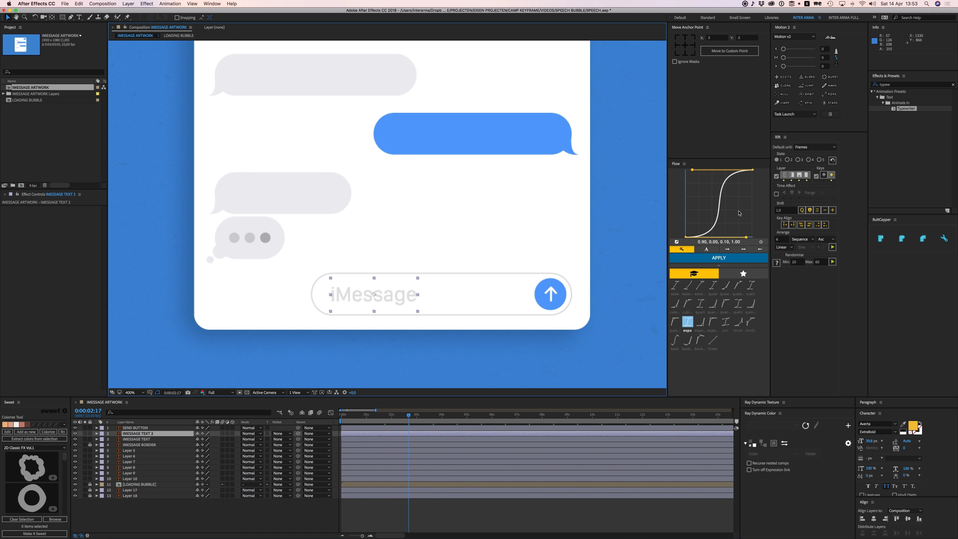
left_click(914, 427)
mouse_move(84, 264)
left_mouse_down()
mouse_move(86, 290)
mouse_move(31, 281)
left_mouse_up()
key("Return")
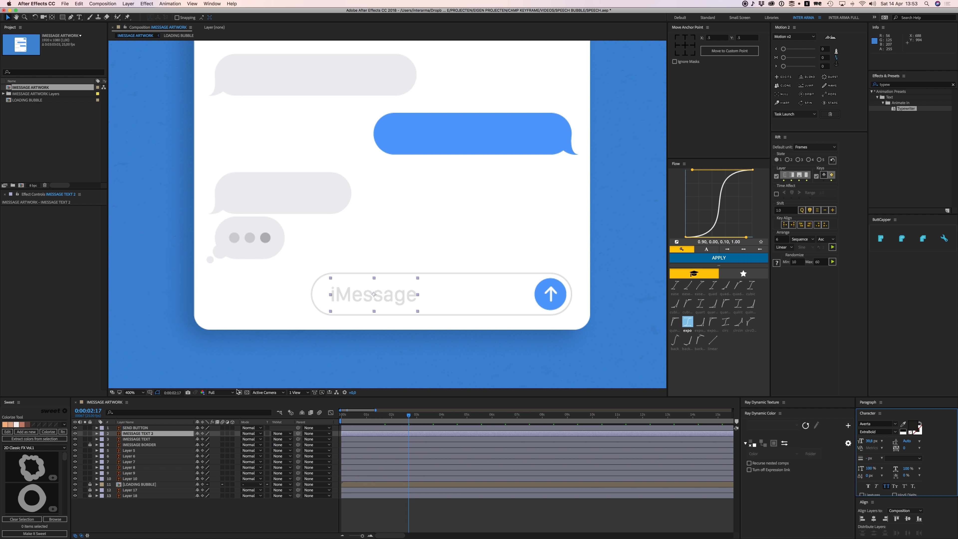
left_click(75, 439)
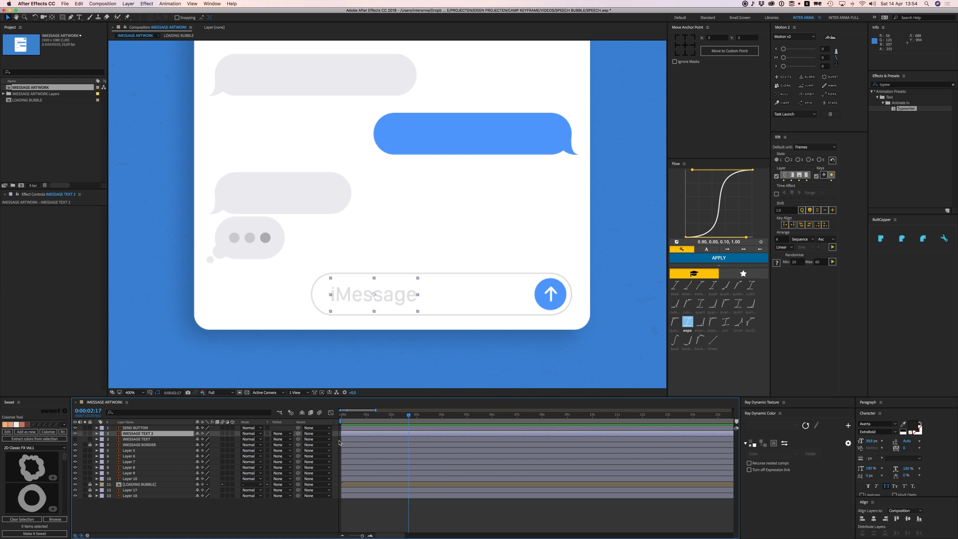
left_click(352, 439)
left_click(352, 433)
key("Delete")
left_click(157, 435)
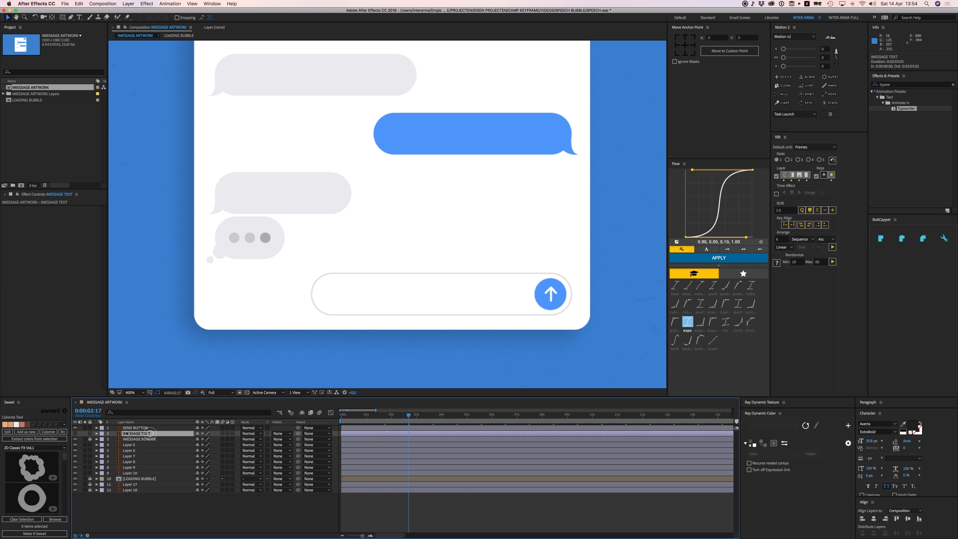
left_click(76, 434)
left_click_drag(398, 300, 394, 300)
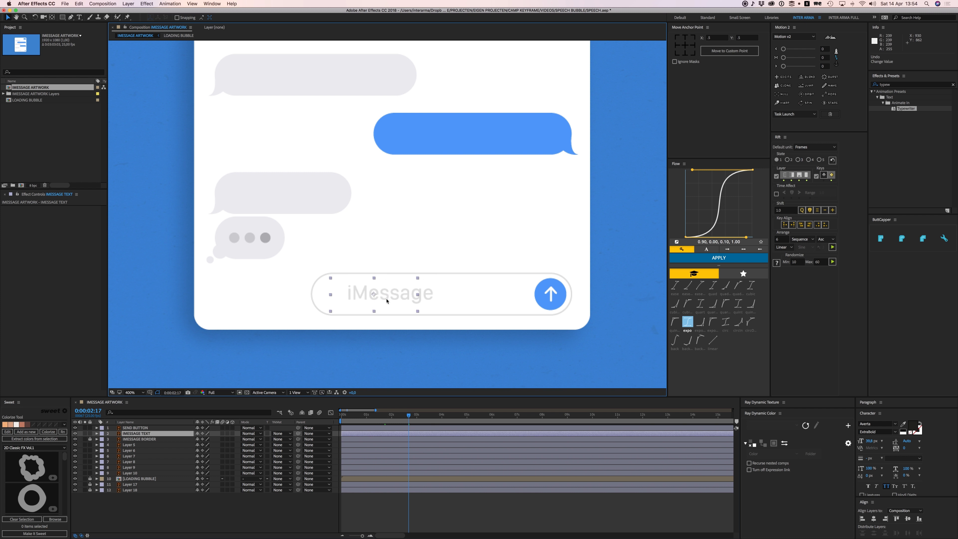
key("super+z")
Step: Switch to Illustrator, copy the iMessage placeholder text as editable characters, and deselect it
key("super+Tab")
key("super+Tab")
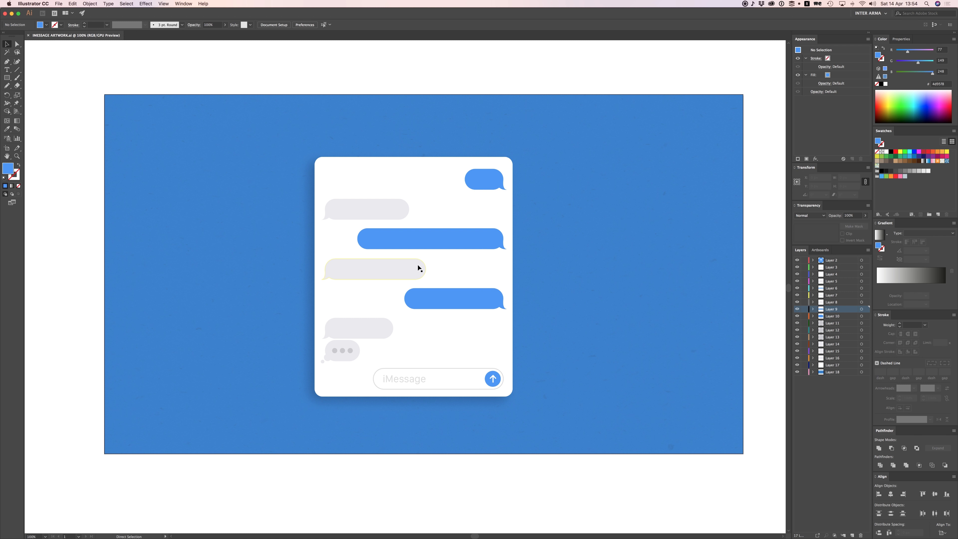
left_click(410, 382)
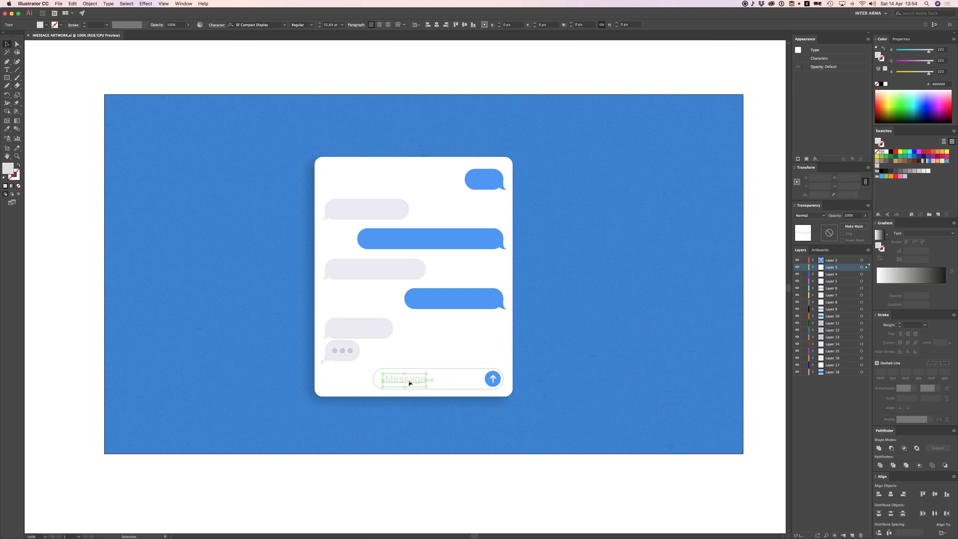
double_click(414, 380)
key("super+c")
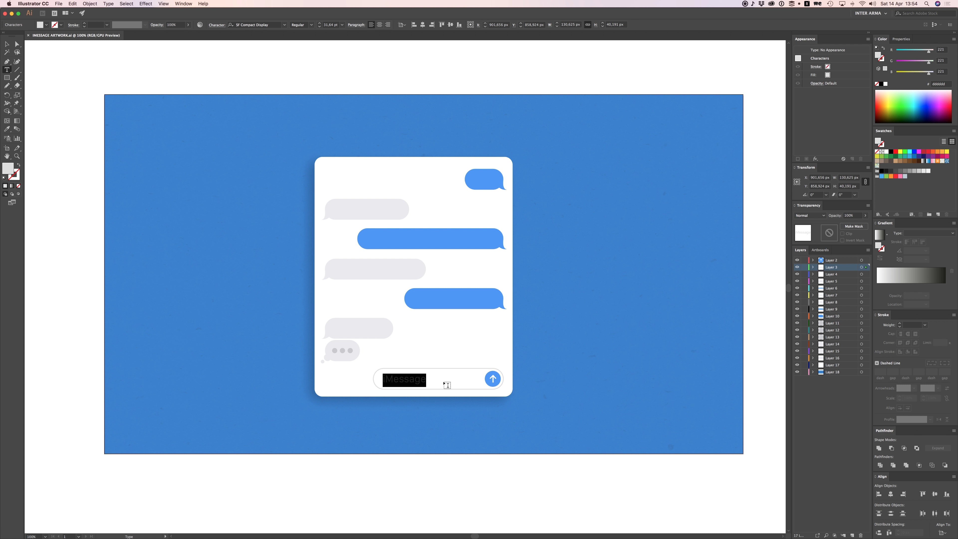
left_click(6, 44)
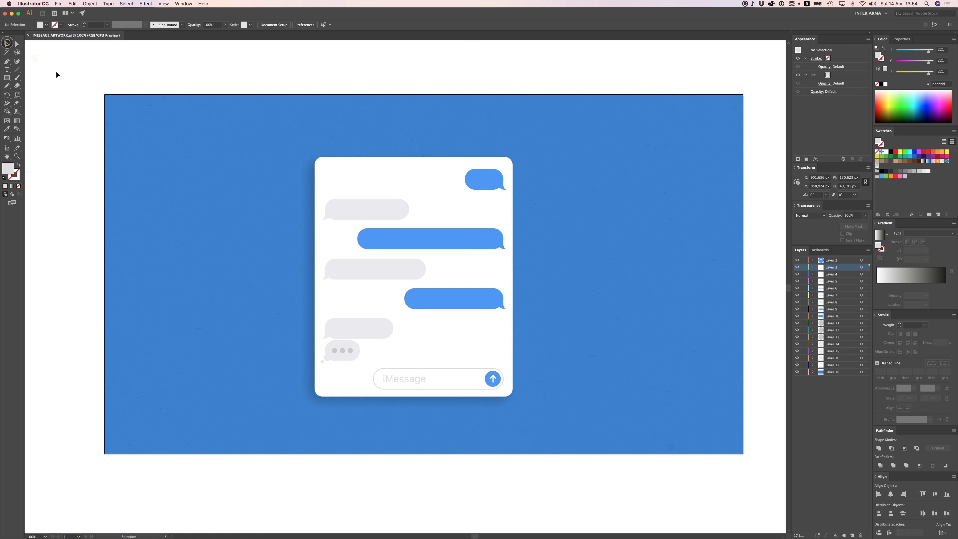
Step: Back in After Effects, paste the copied iMessage text as a new text layer and move it closer above the original placeholder
key("super+Tab")
left_click(408, 512)
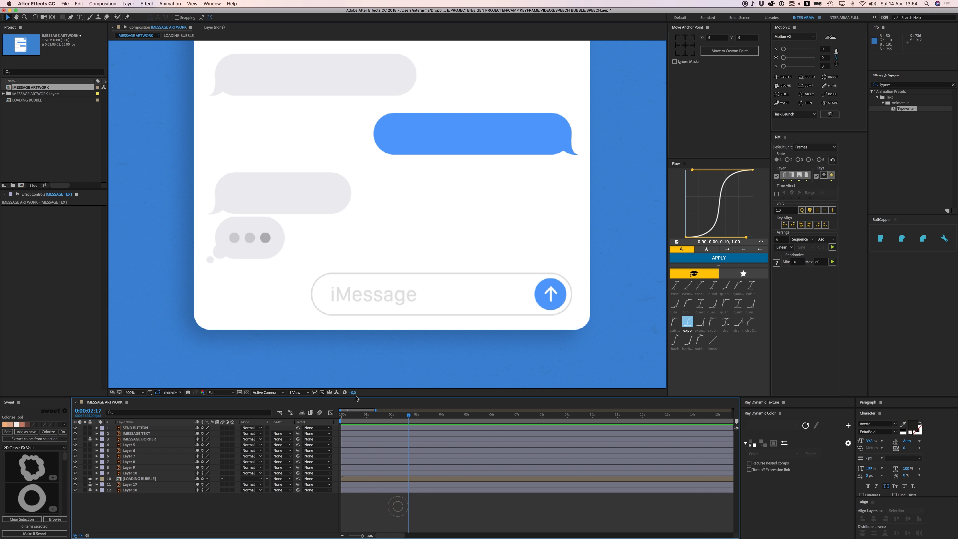
key("super+t")
left_click(373, 233)
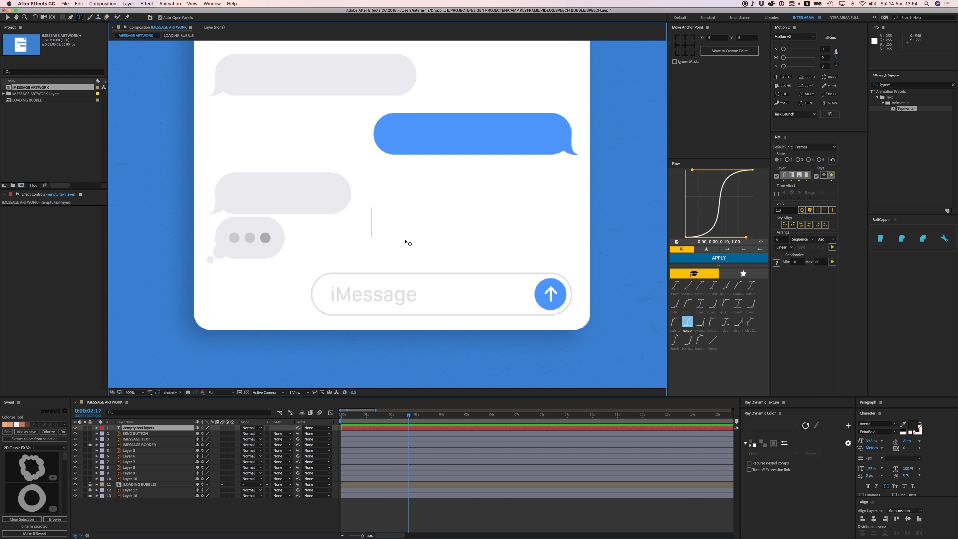
key("super+v")
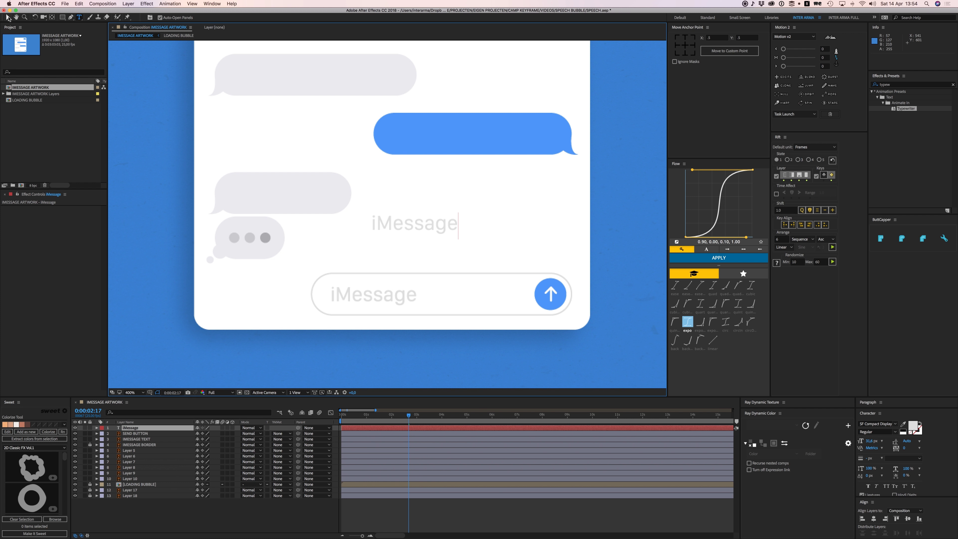
left_click(8, 16)
key("period")
mouse_move(379, 229)
left_mouse_down()
mouse_move(399, 169)
mouse_move(394, 239)
mouse_move(363, 234)
left_mouse_up()
Step: Check the iMessage text's font and fill settings in Illustrator, and return to After Effects
key("super+Tab")
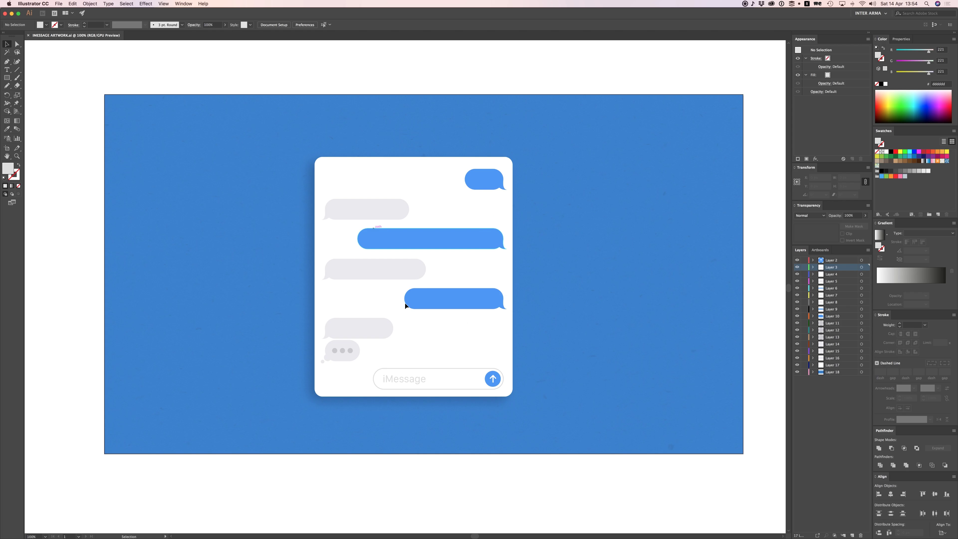
left_click(405, 381)
key("a")
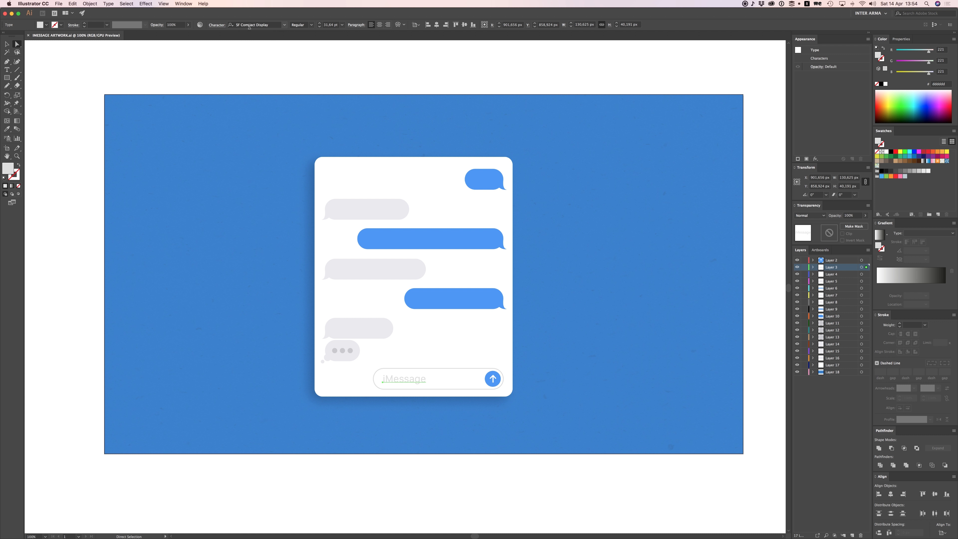
key("super+Tab")
key("super+Tab")
key("super+Tab")
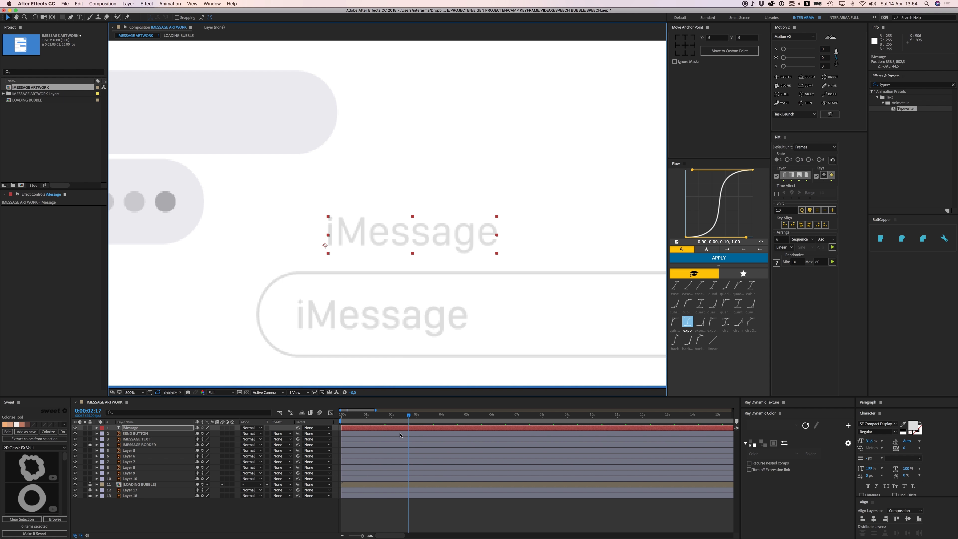
Step: Recolour the pasted iMessage text near-black and position it exactly over the original placeholder in the input field
left_click(910, 429)
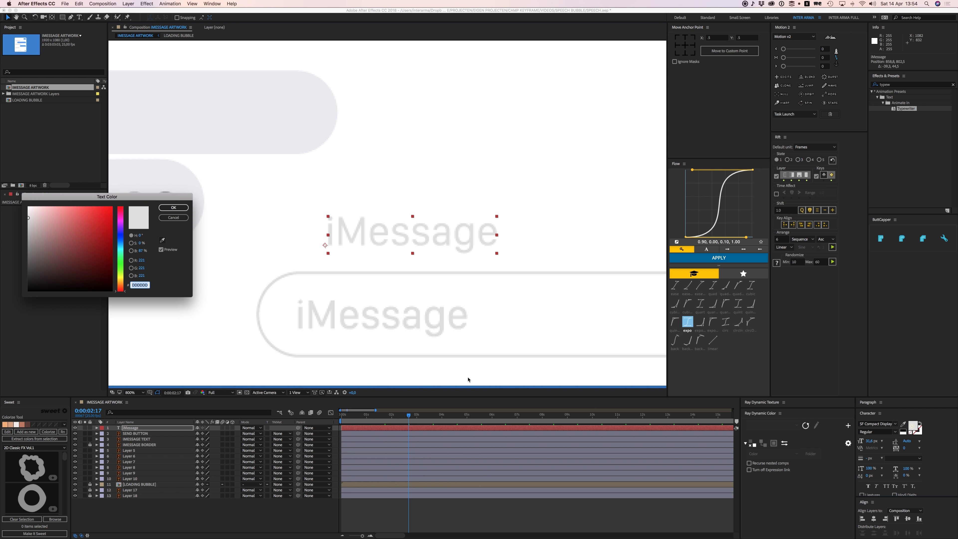
left_click_drag(42, 288, 30, 282)
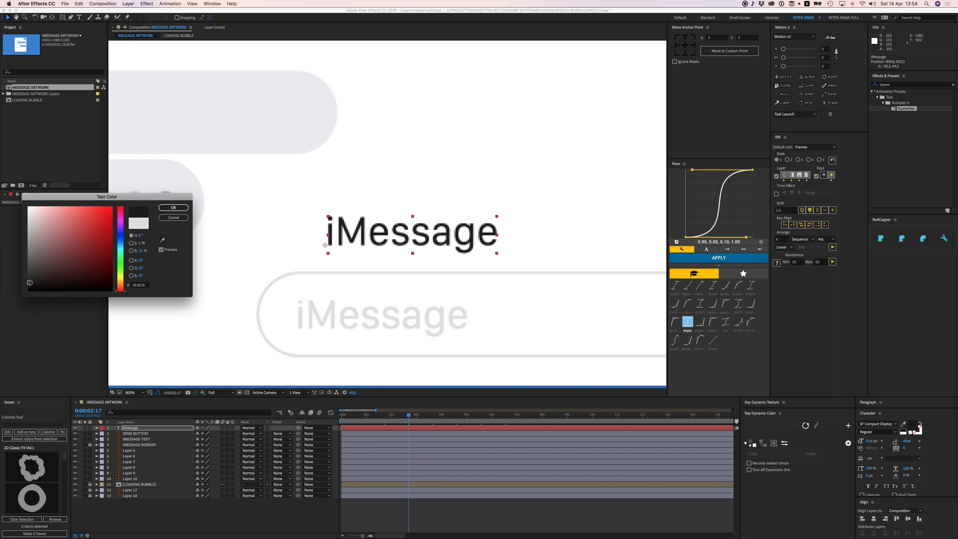
left_click(172, 208)
left_click_drag(415, 242, 386, 324)
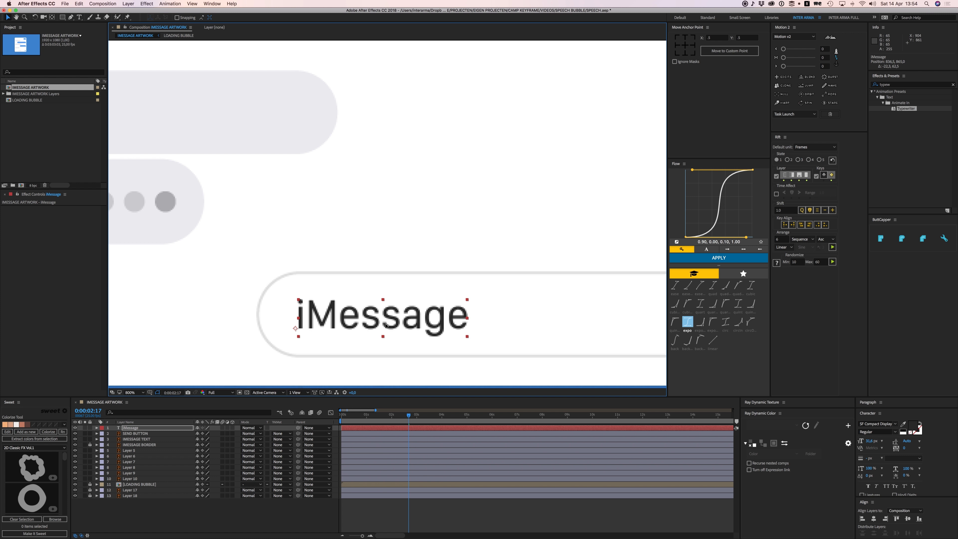
Step: Delete the original IMESSAGE TEXT layer, check that the new iMessage text can be edited, and return to the Selection tool
left_click(136, 439)
key("Delete")
left_click(134, 427)
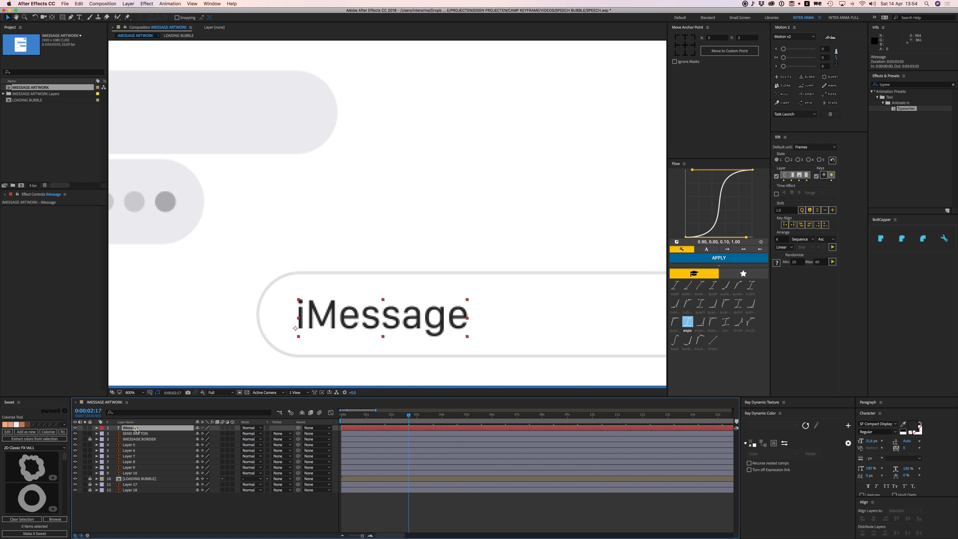
double_click(376, 321)
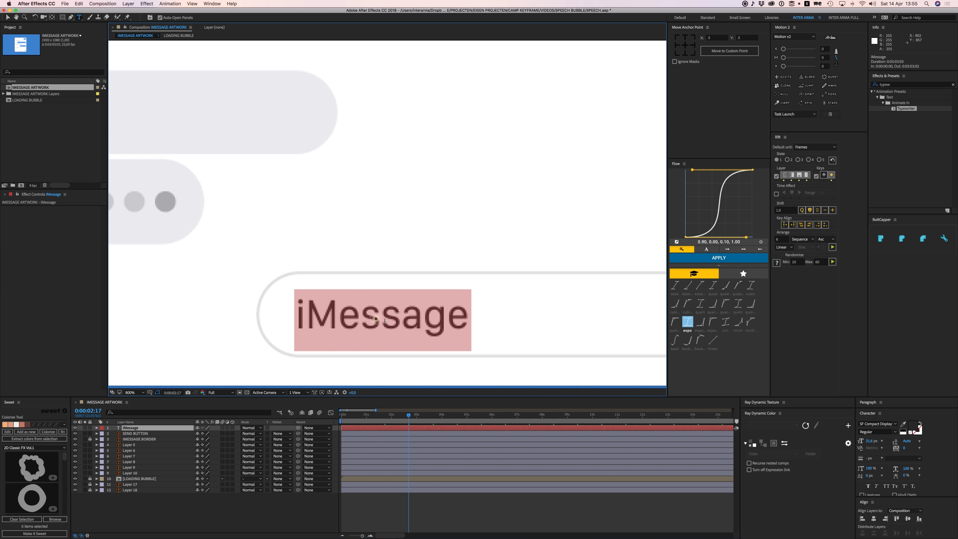
left_click(377, 321)
left_click(8, 17)
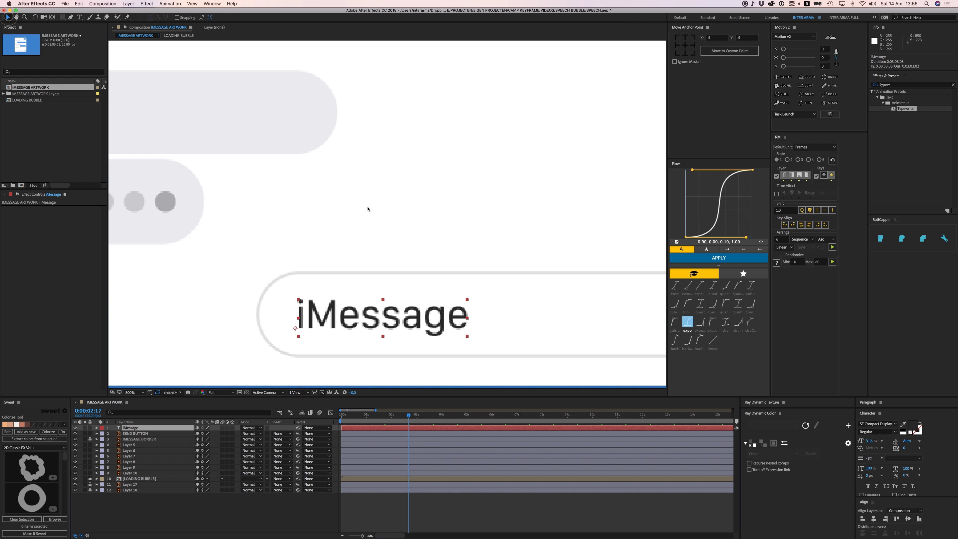
Step: Duplicate the iMessage text layer and hide the upper copy
key("comma")
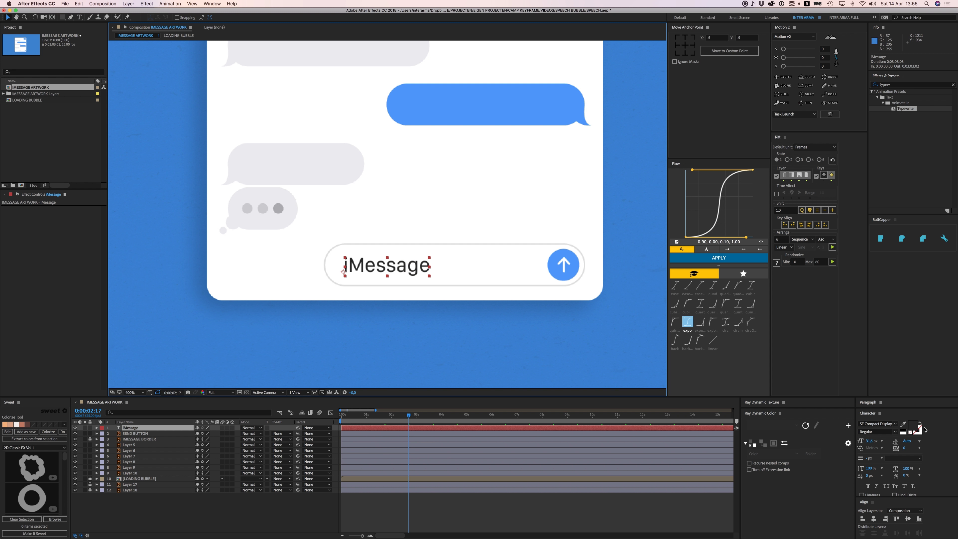
left_click(905, 424)
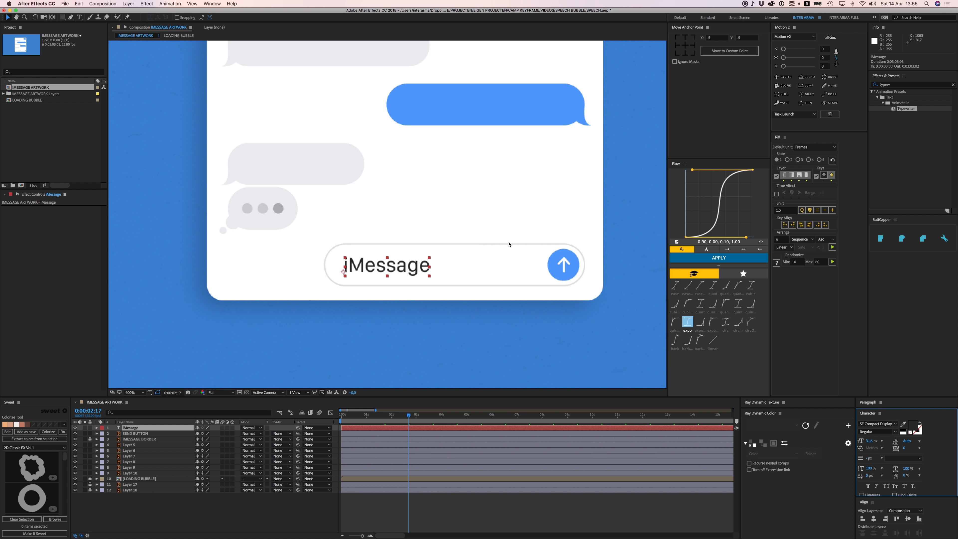
left_click(475, 508)
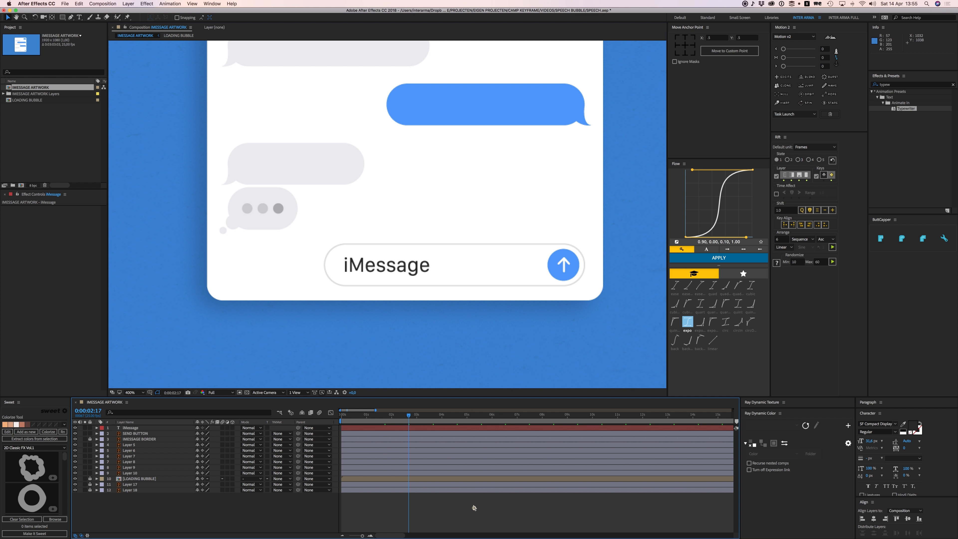
left_click(428, 430)
key("super+d")
left_click(75, 427)
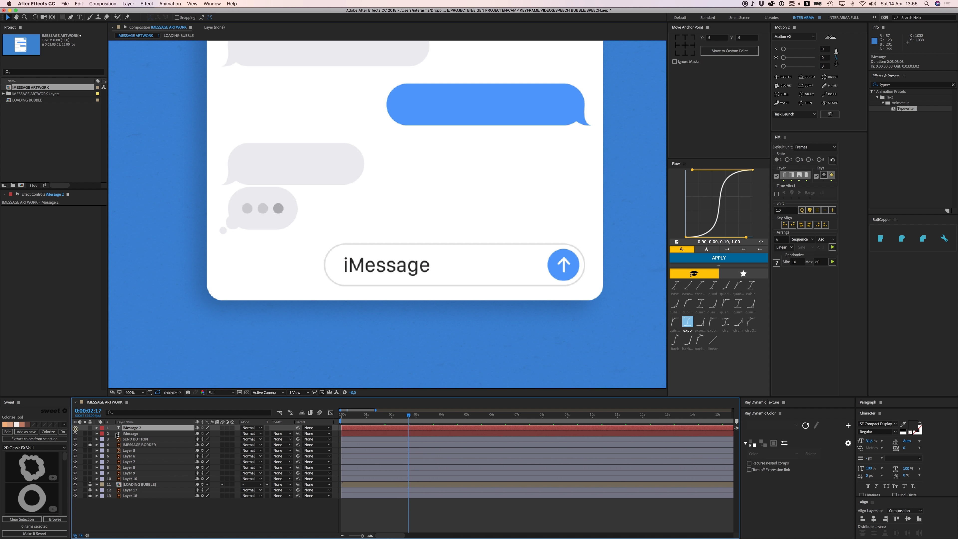
Step: Match the lower iMessage text's fill to the light grey of the input field's border with the eyedropper
left_click(130, 433)
key("period")
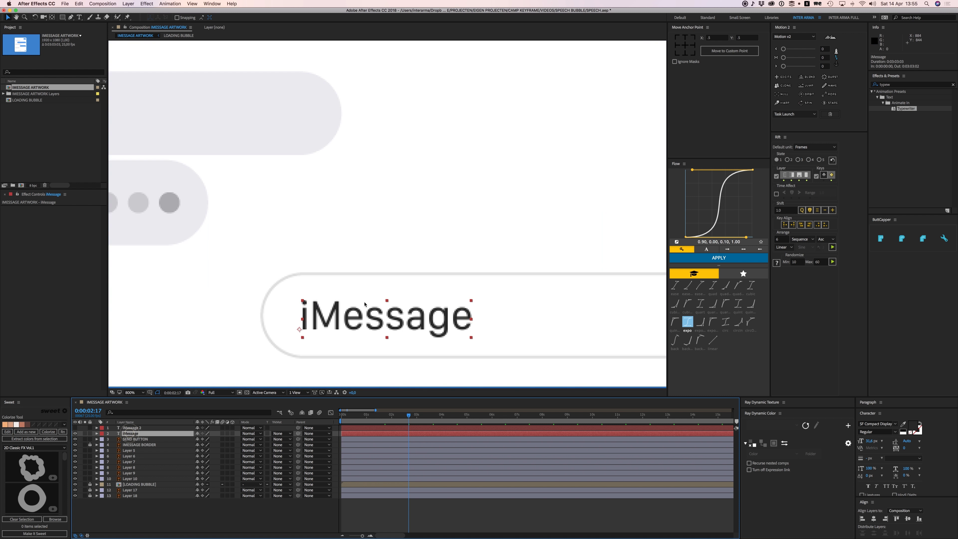
left_click(903, 425)
left_click(587, 277)
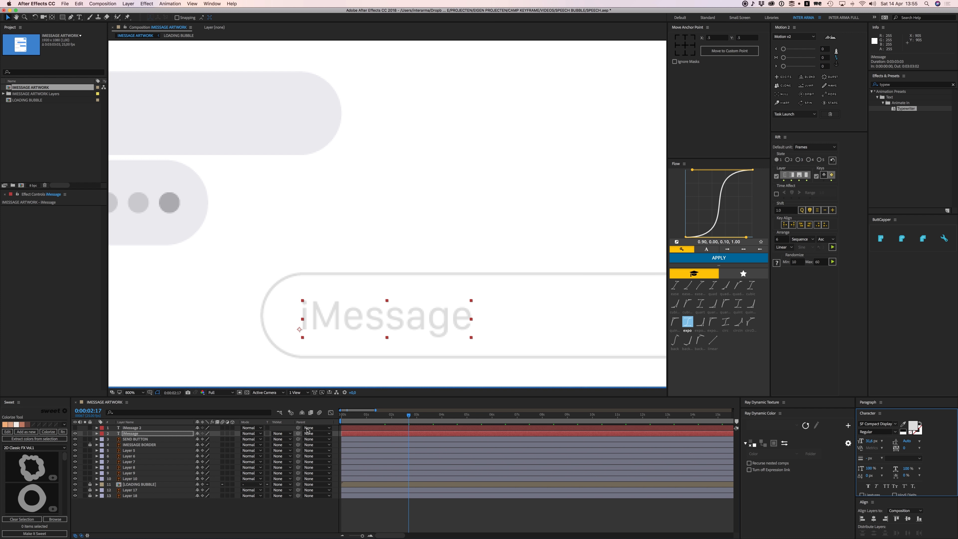
Step: Rename the light grey iMessage text layer as IMESSAGE TEXT
left_click(132, 433)
key("Return")
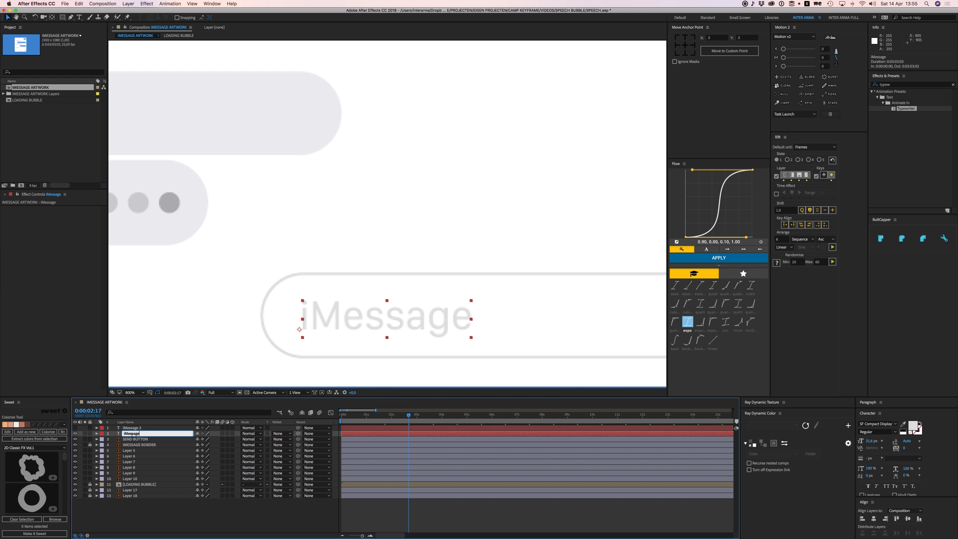
type("TEXT")
key("super+a")
type("I")
key("Return")
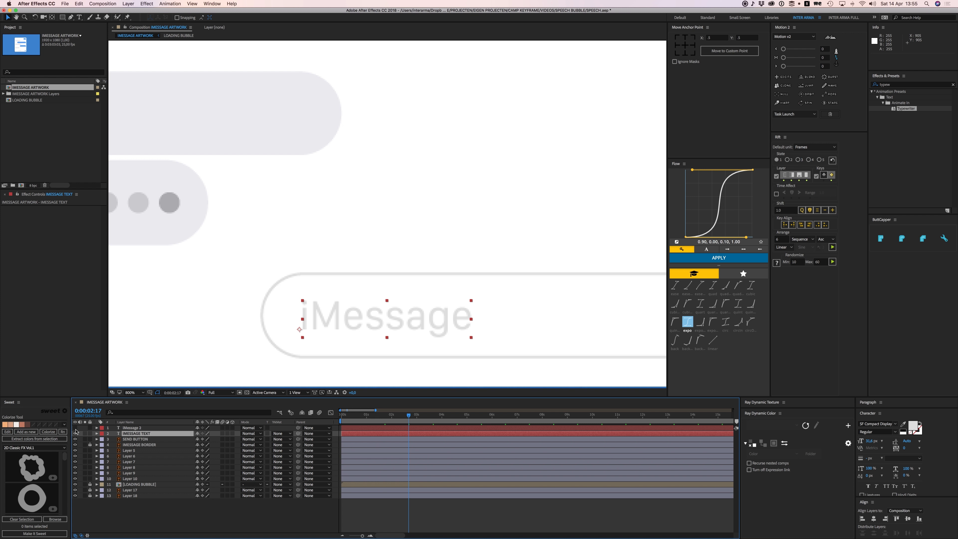
Step: Show the dark iMessage copy and replace its text with "Hey!"
key("comma")
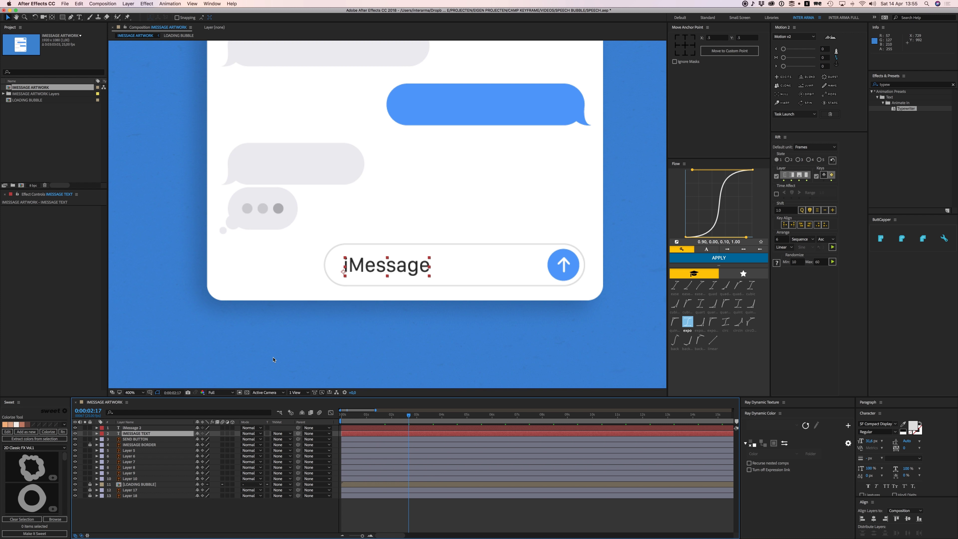
double_click(385, 262)
left_click(381, 266)
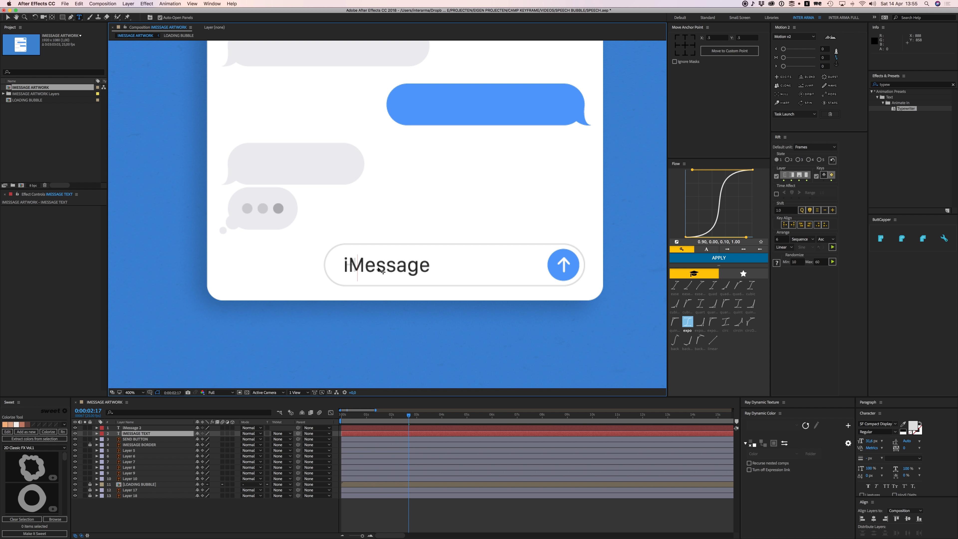
double_click(148, 434)
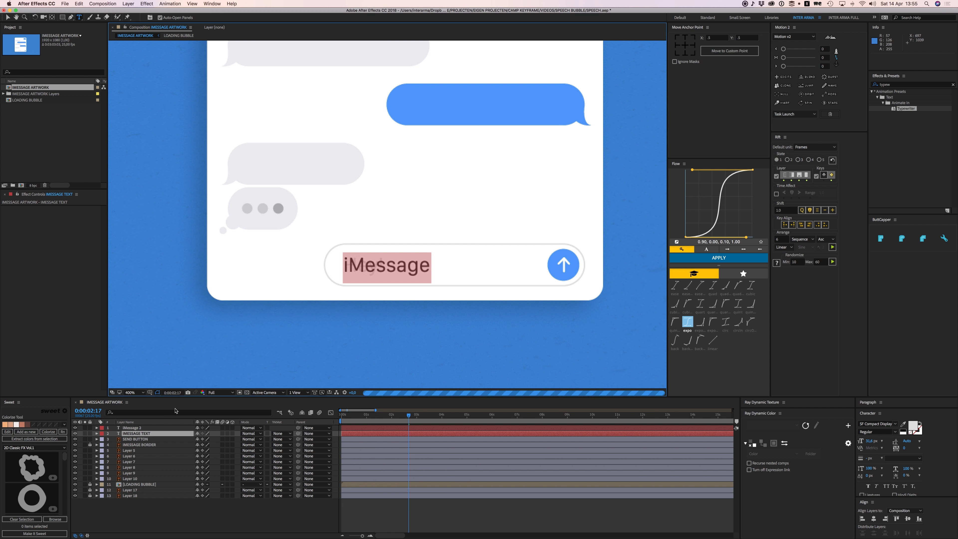
double_click(145, 428)
type("Hey!")
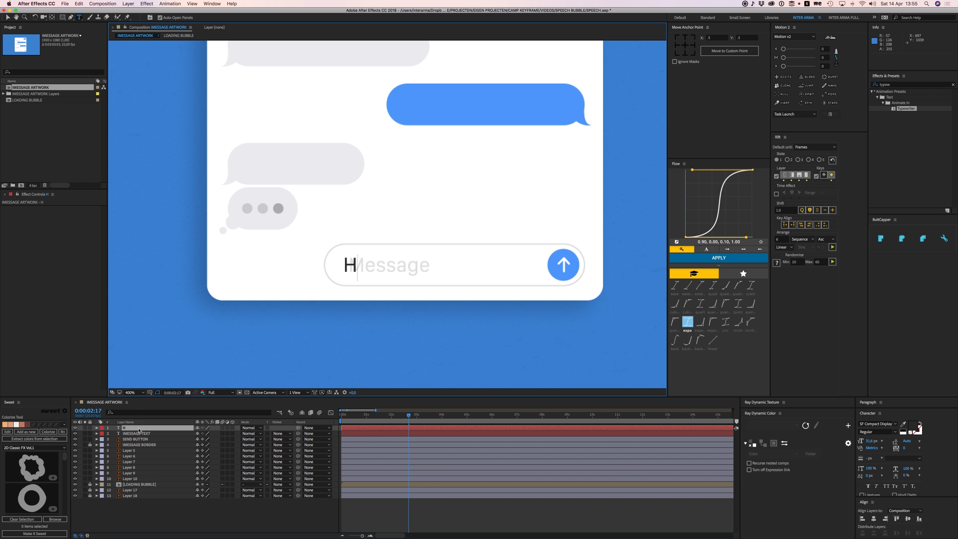
left_click(7, 18)
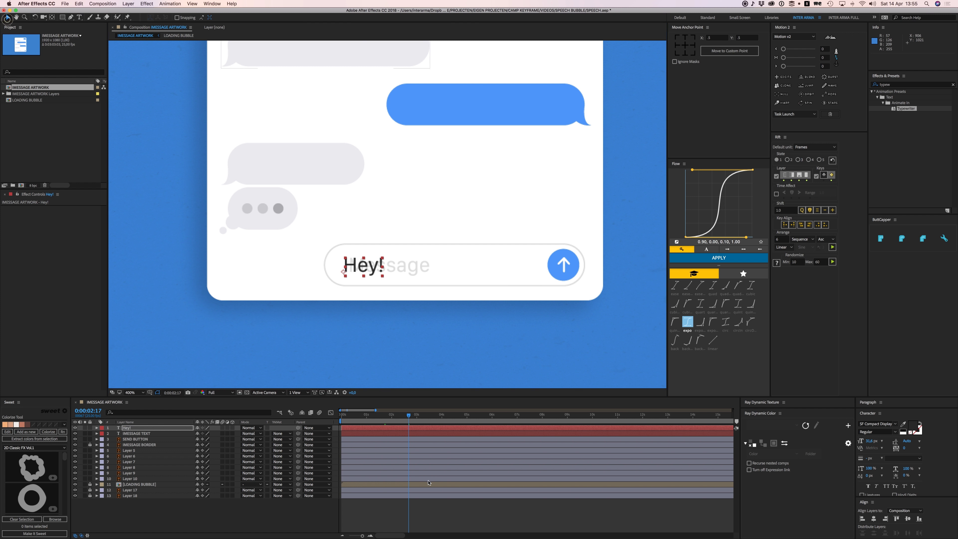
Step: Shift the Hey! layer to start at 0:00:04:19 and set the current time to 0:00:02:21
left_click(393, 513)
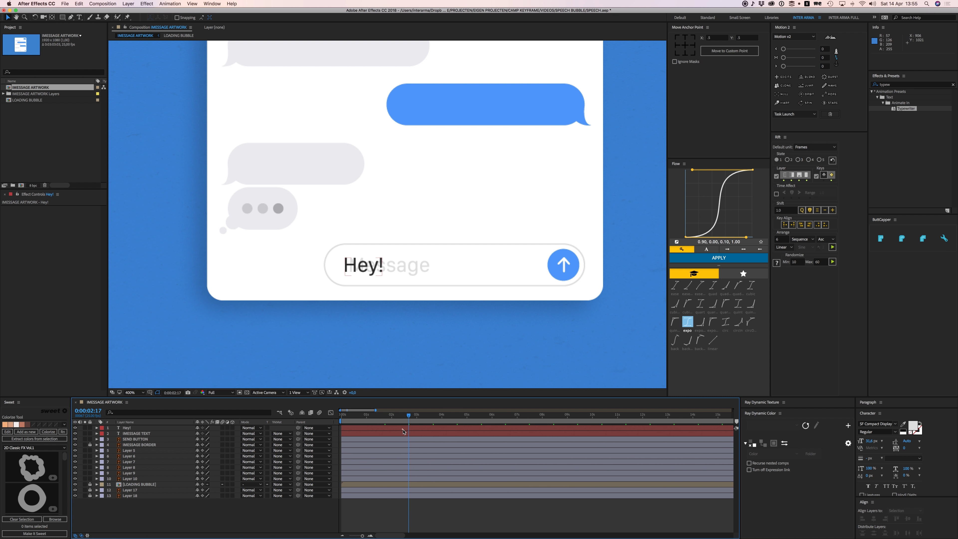
left_click_drag(403, 429, 524, 434)
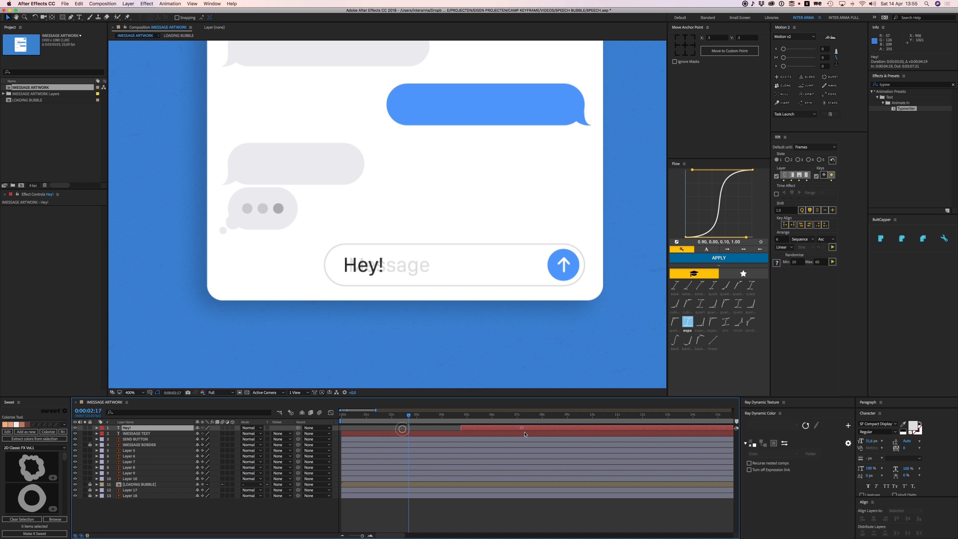
left_click(412, 414)
Step: Keyframe the IMESSAGE TEXT layer's opacity at 100% on 0:00:02:21 and 0% one frame on, at 0:00:02:22
left_click(425, 435)
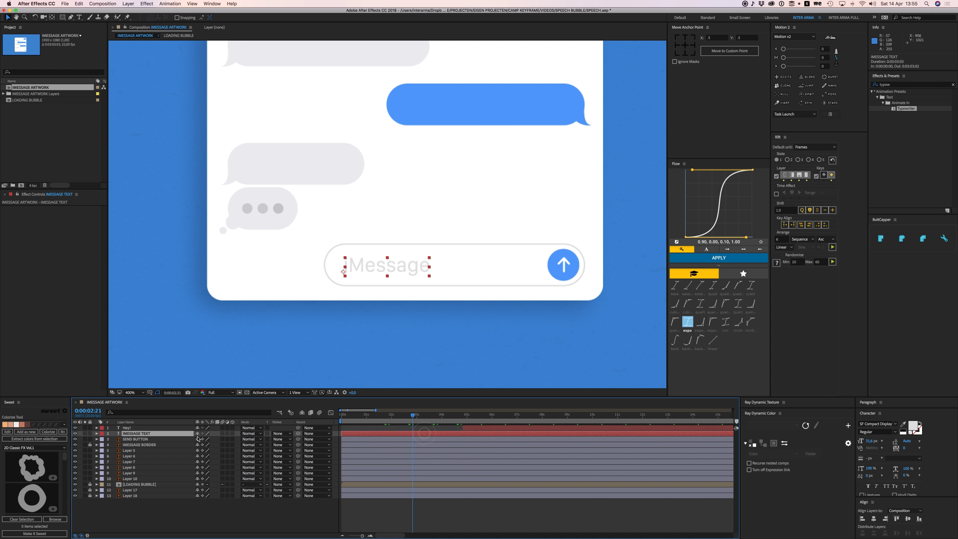
key("t")
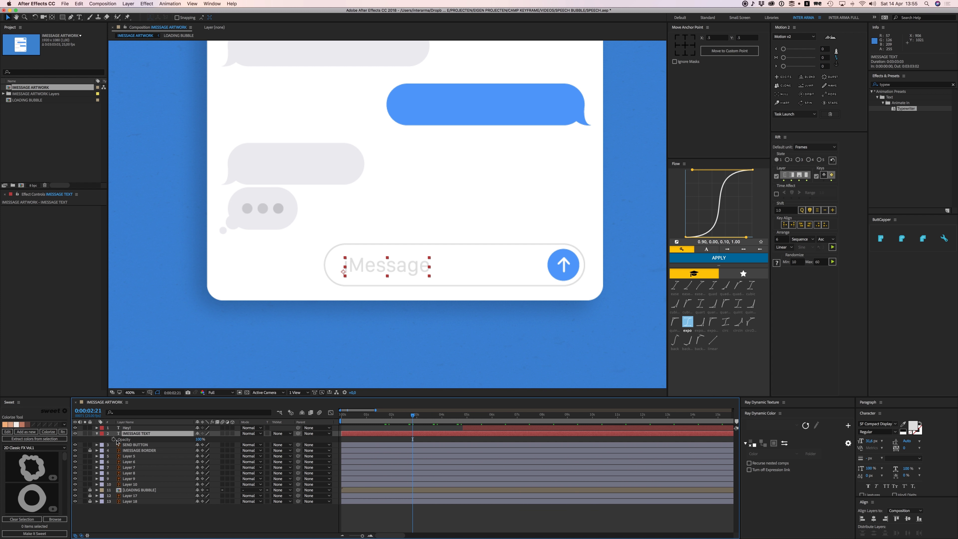
left_click(113, 439)
key("Page_Down")
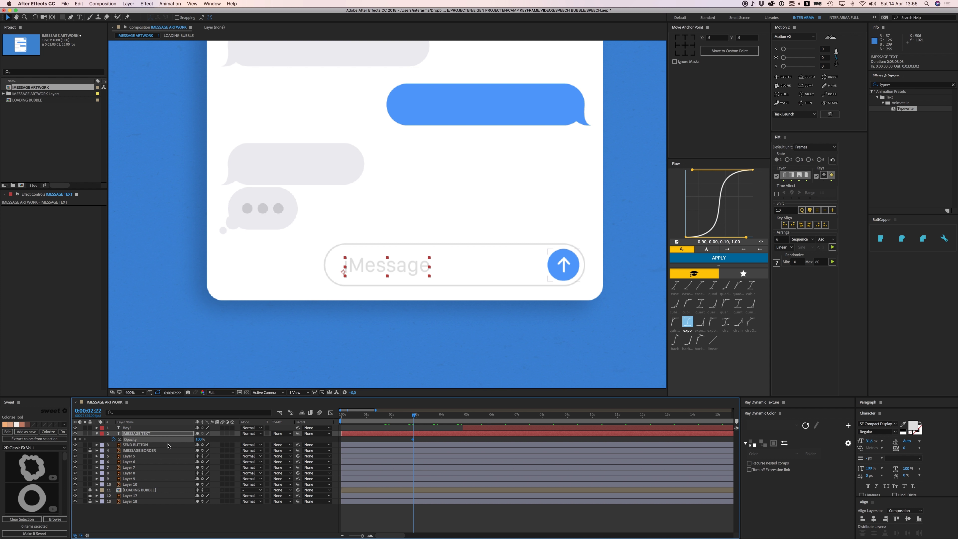
left_click(367, 536)
left_click(201, 439)
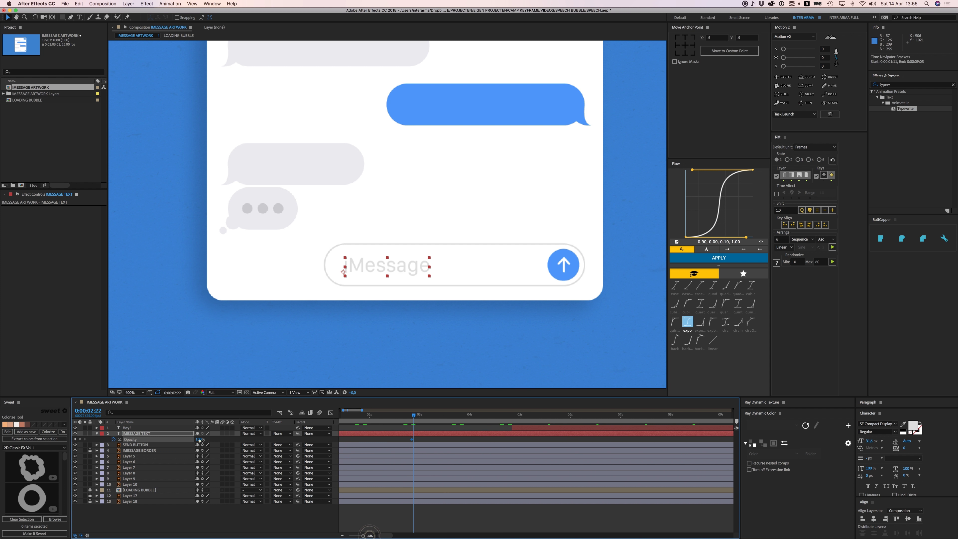
type("0")
key("Return")
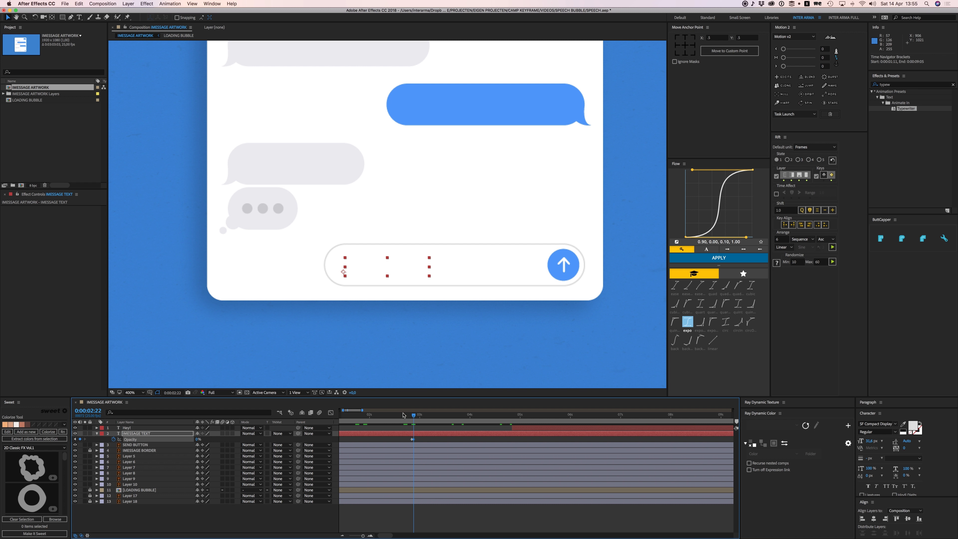
Step: Shift the Hey! layer to start at 0:00:02:22, and preview the switch from the placeholder
left_click_drag(515, 430, 407, 417)
key("space")
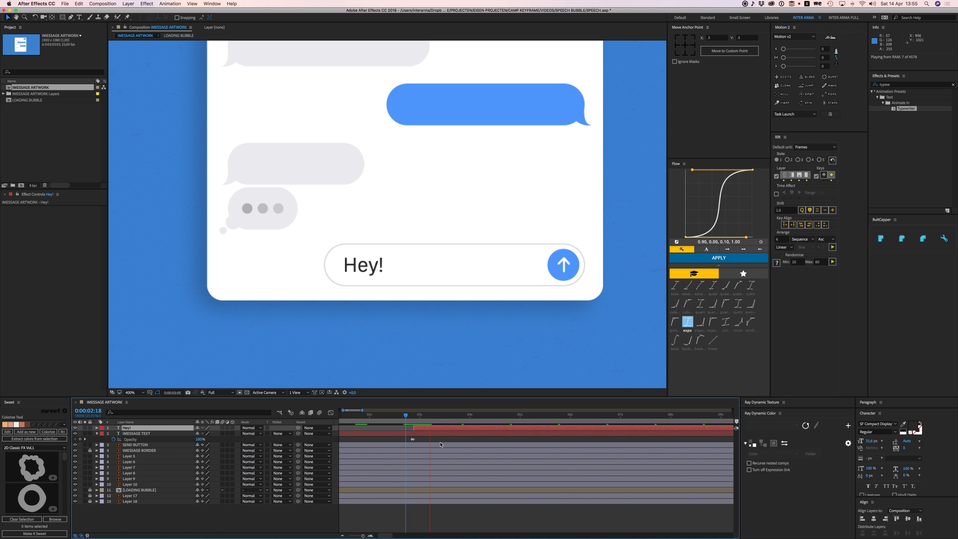
key("space")
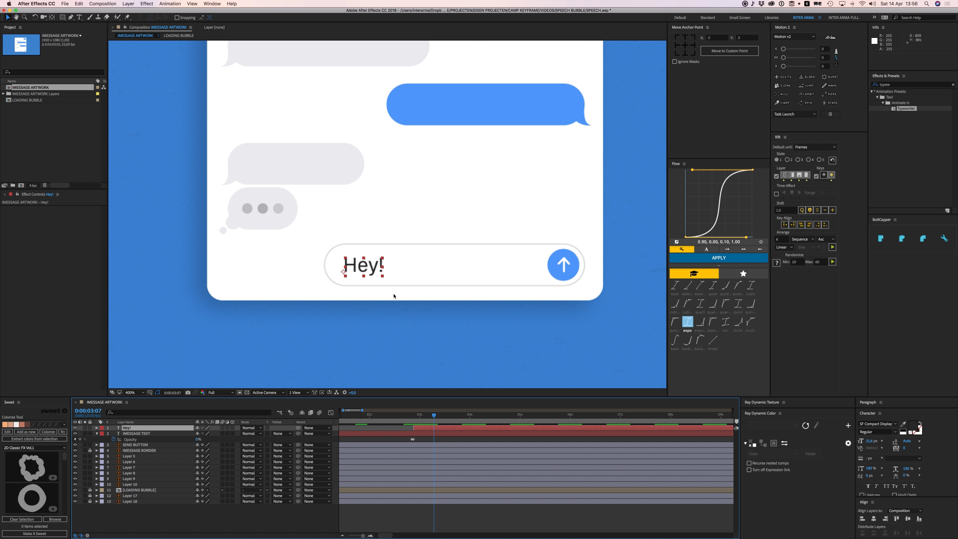
Step: Find the Typewriter animation preset with the search term "type" and apply it to the Hey! layer
left_click(897, 84)
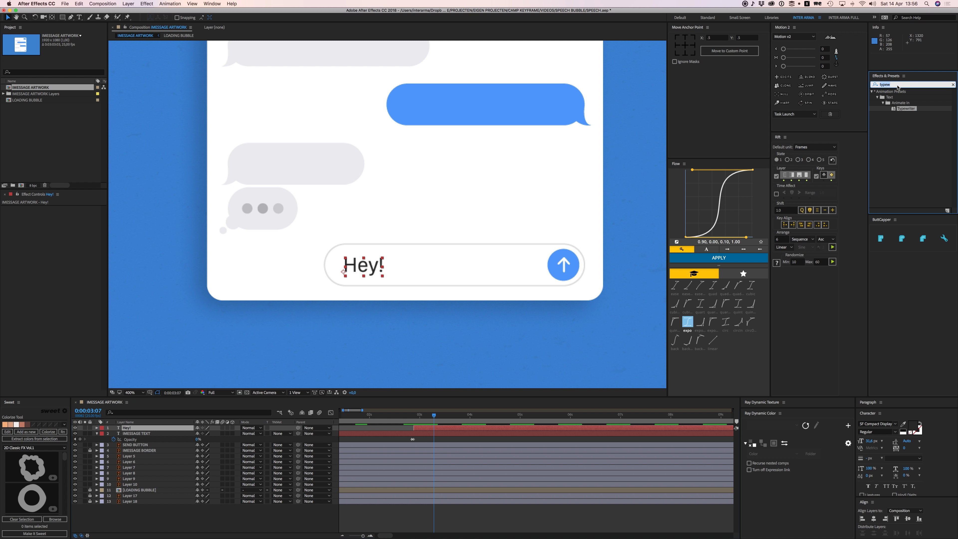
type("type")
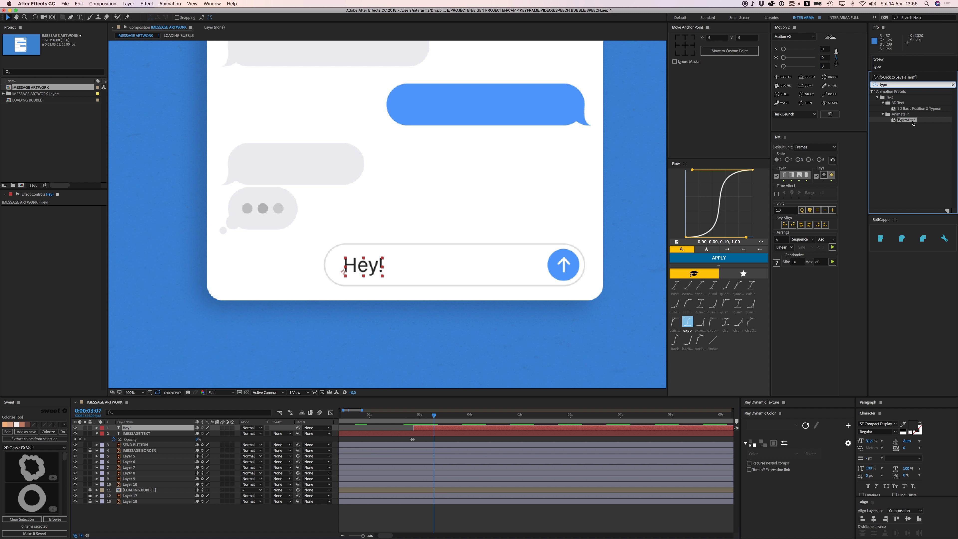
left_click_drag(909, 124, 449, 429)
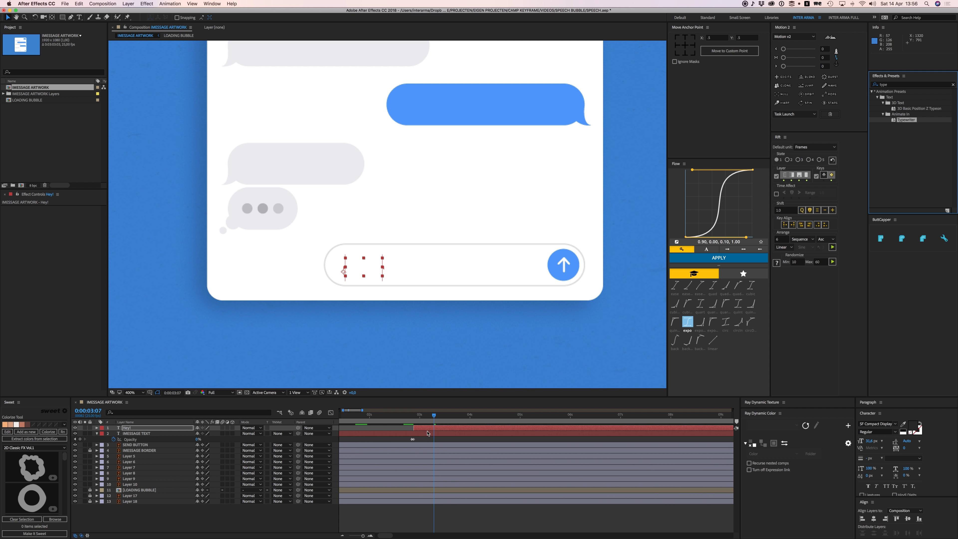
Step: Reveal the Hey! layer's Range Selector Start keyframes, align the first with the layer's start and bring the last one closer
left_click(399, 428)
key("u")
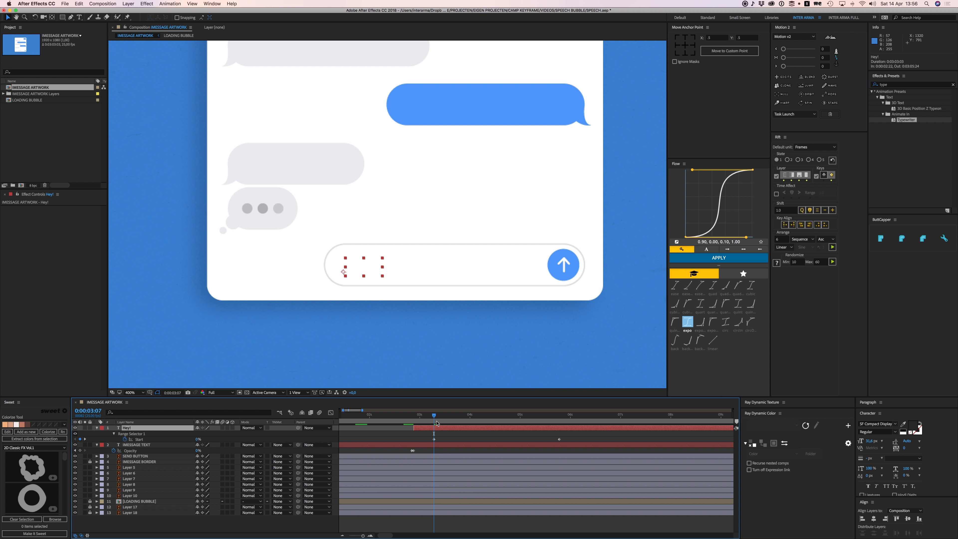
left_click_drag(443, 417, 498, 416)
left_click_drag(559, 439, 399, 415)
Step: Preview the Hey! typewriter animation repeatedly from just before the placeholder disappears to check its timing
key("space")
key("space")
key("space")
key("space")
left_click(426, 434)
key("space")
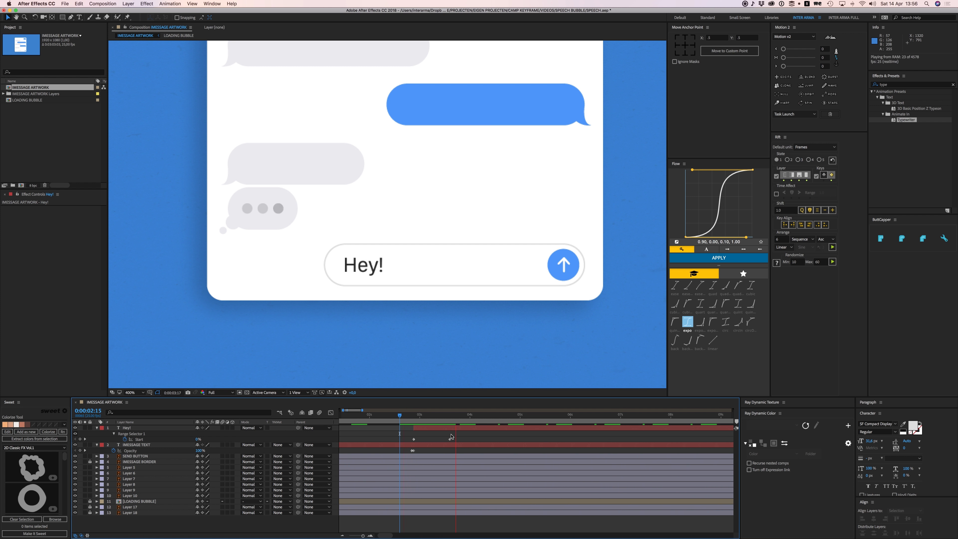
key("space")
key("space")
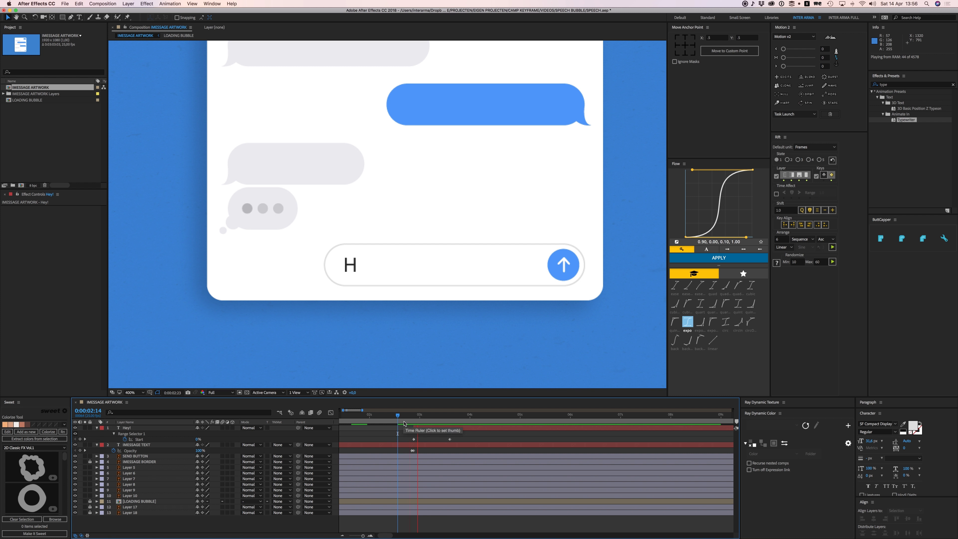
left_click_drag(414, 414, 406, 417)
key("space")
key("space")
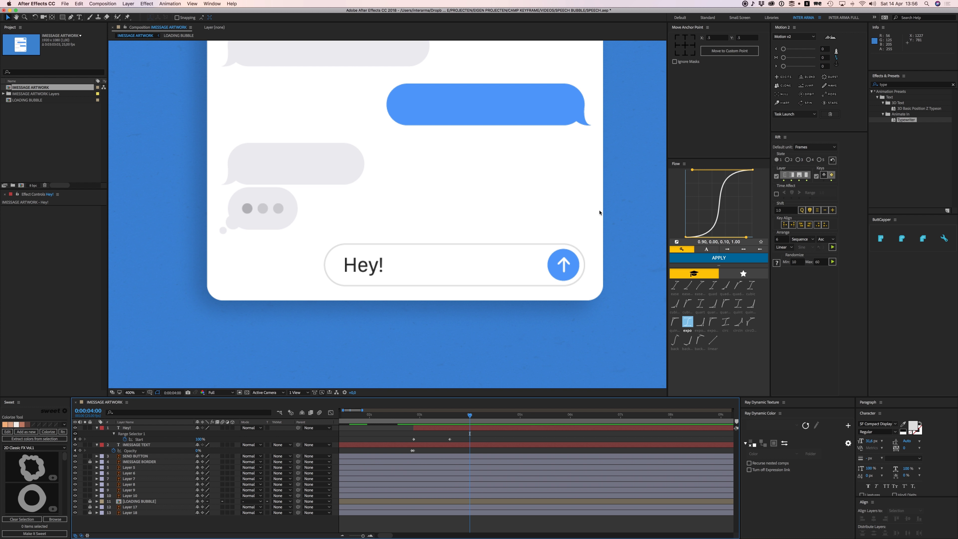
Step: Preview the Hey! typing animation through to 0:00:04:01
left_click(554, 265)
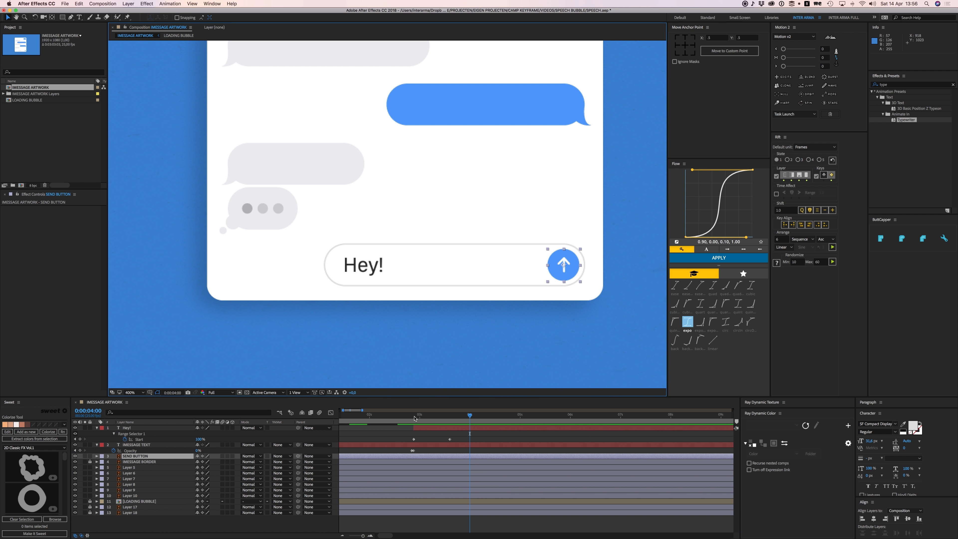
left_click_drag(412, 417, 382, 418)
left_click(405, 432)
key("space")
key("space")
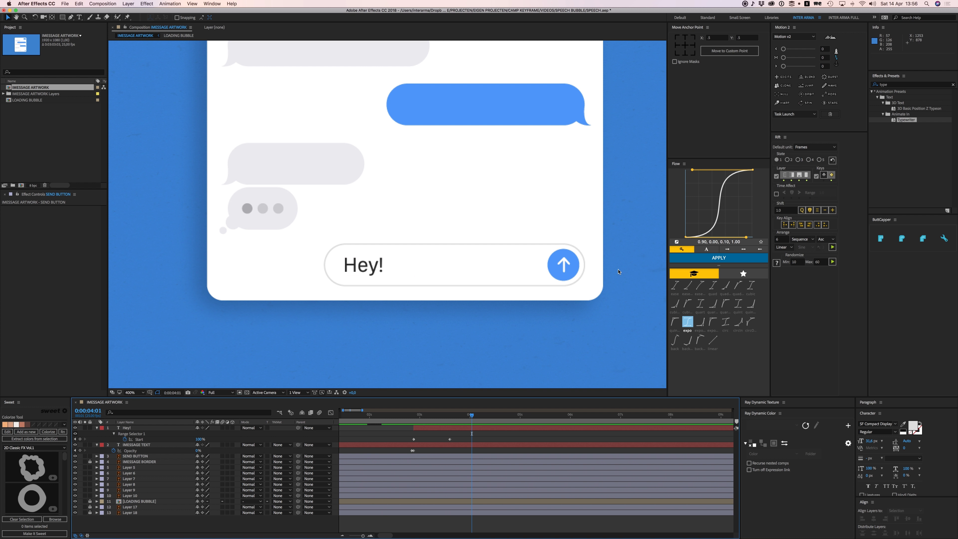
Step: Start Opacity keyframes on the SEND BUTTON layer at 0:00:04:01 and set the opacity to 80% at 0:00:04:05
left_click(550, 270)
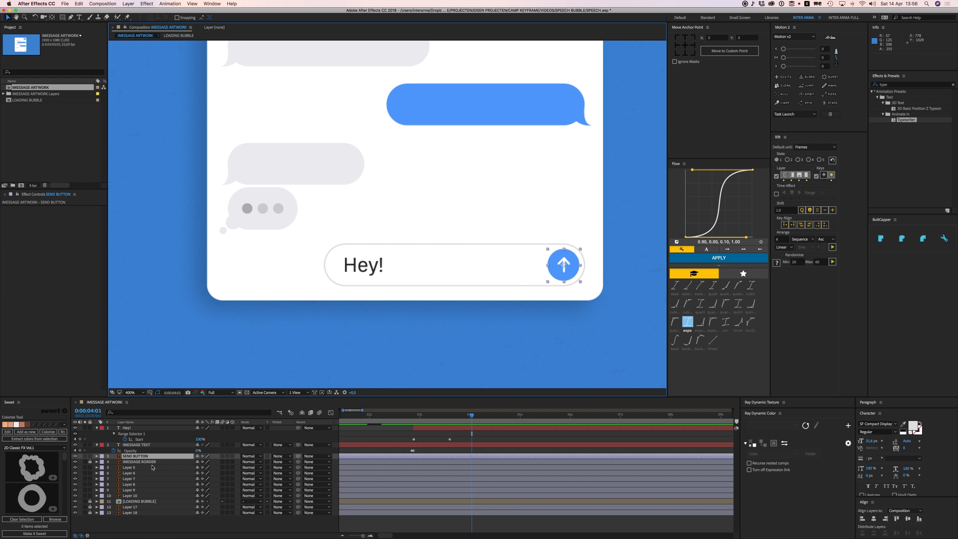
key("t")
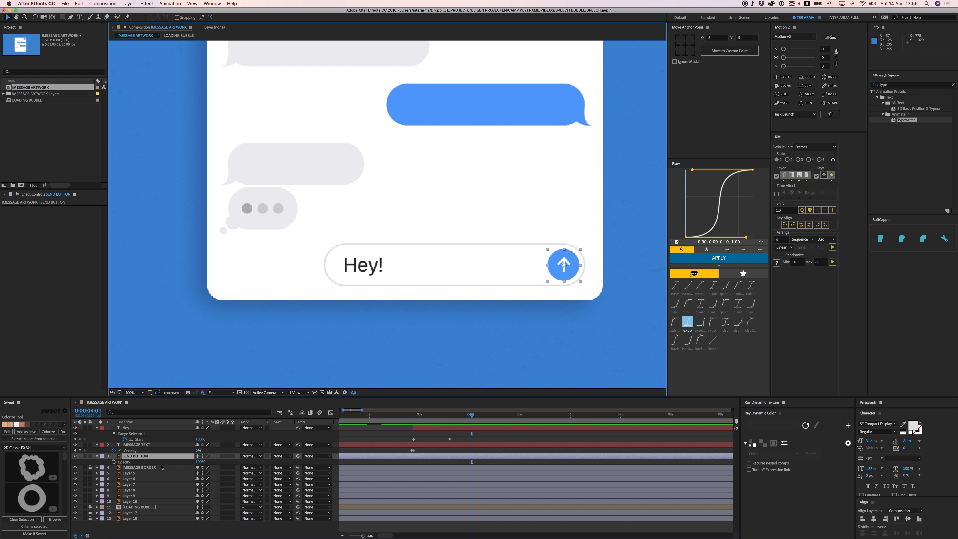
left_click(113, 462)
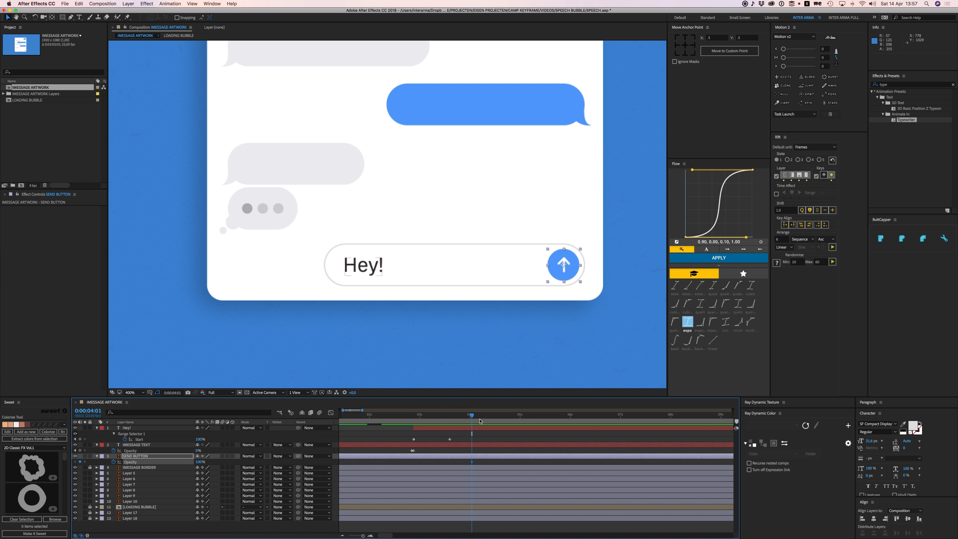
key("Page_Down")
key("Page_Down")
key("Page_Down")
key("Page_Down")
left_click(202, 461)
type("80")
key("Return")
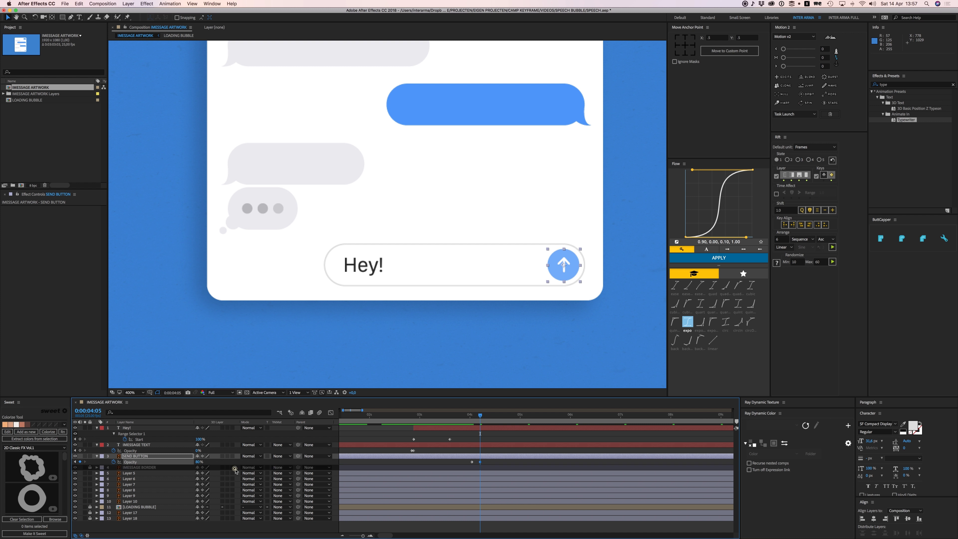
Step: Try 60% for the SEND BUTTON opacity at 0:00:04:05, and settle on 70%
left_click(235, 471)
left_click(199, 462)
type("60")
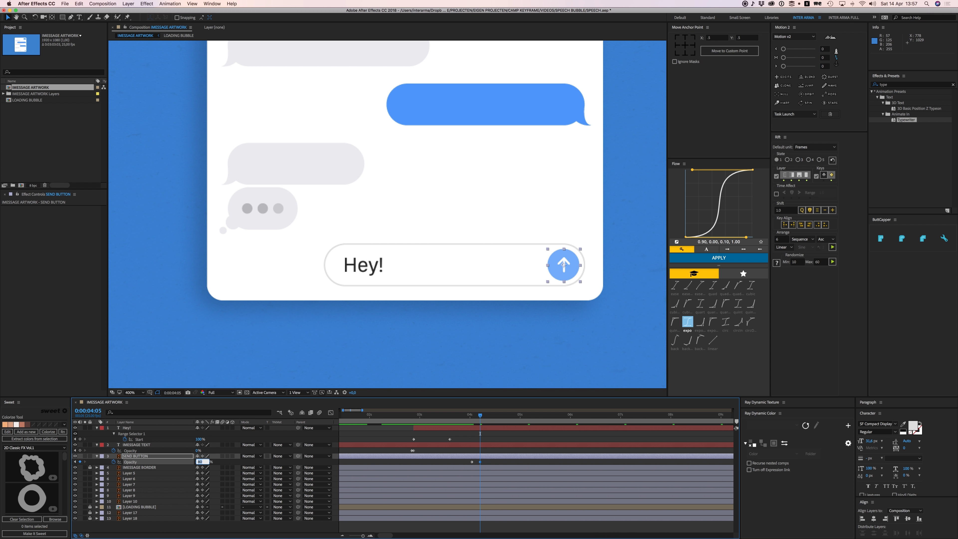
key("Return")
left_click(450, 462)
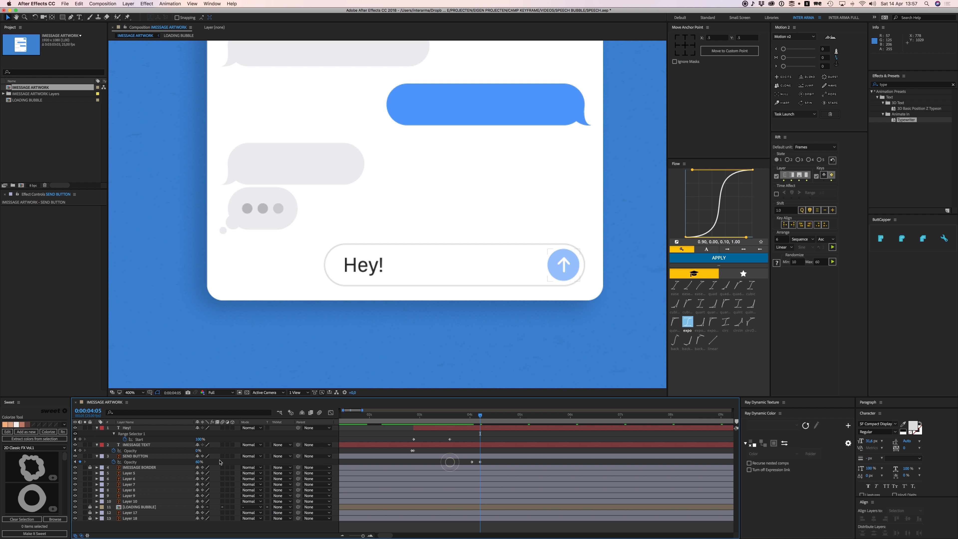
left_click(197, 463)
type("70")
key("Return")
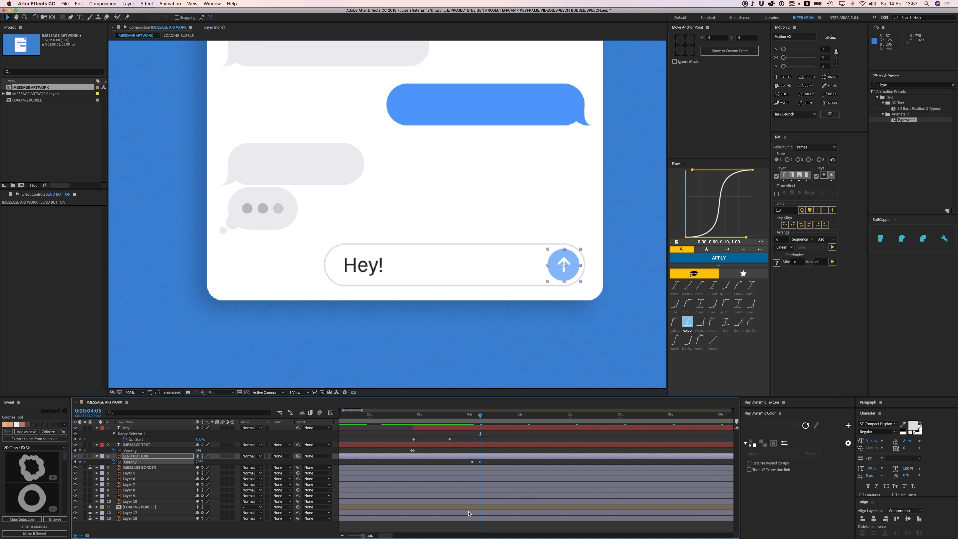
Step: Return the SEND BUTTON opacity to 100% at 0:00:04:09 and preview the button's fade from 0:00:04:01
left_click(371, 535)
left_click(452, 415)
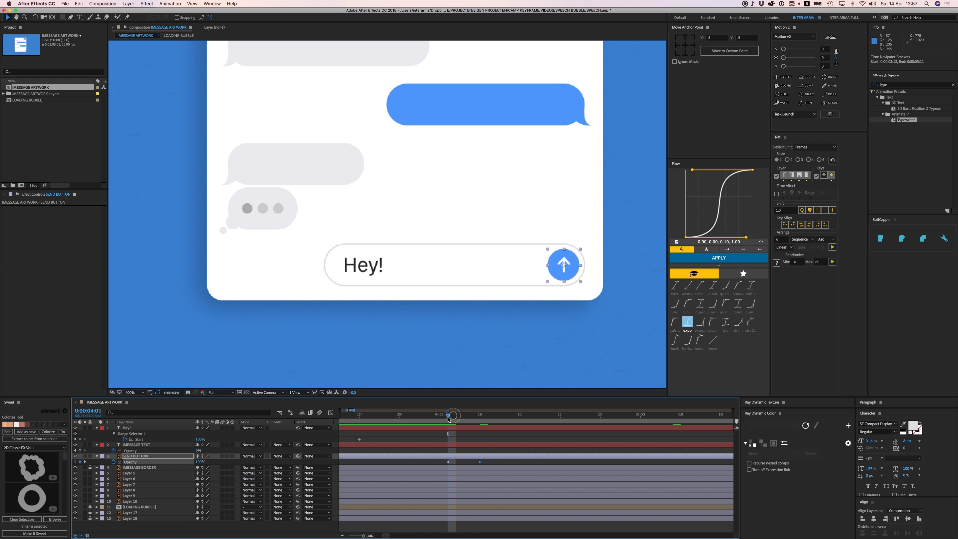
key("Page_Down")
key("Page_Down")
key("Page_Down")
key("Page_Down")
key("Page_Down")
key("Page_Down")
key("Page_Down")
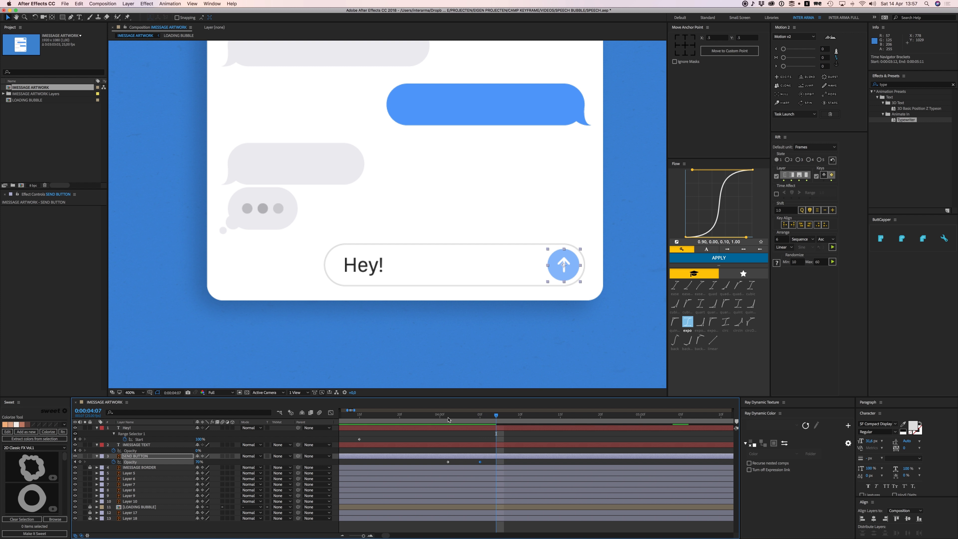
left_click(199, 462)
type("100")
key("Return")
left_click(447, 415)
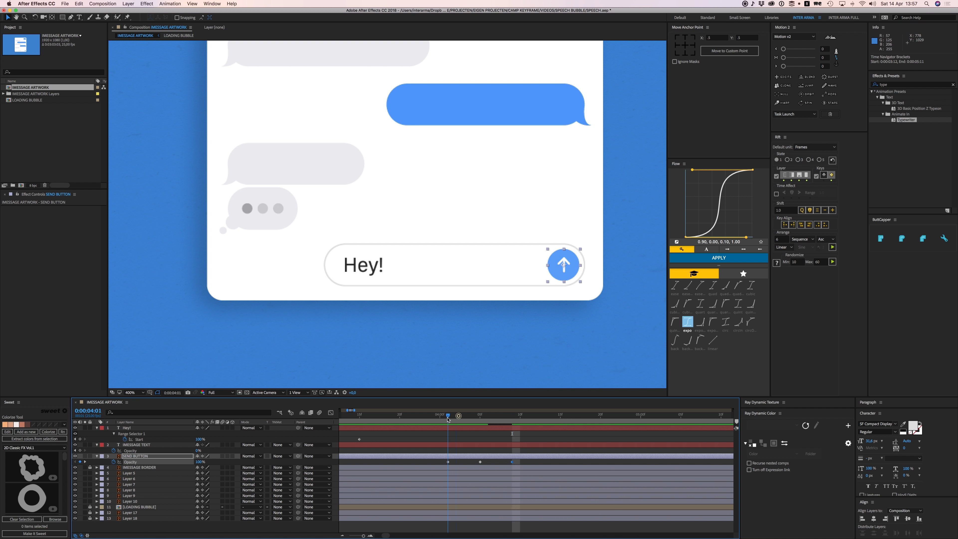
key("space")
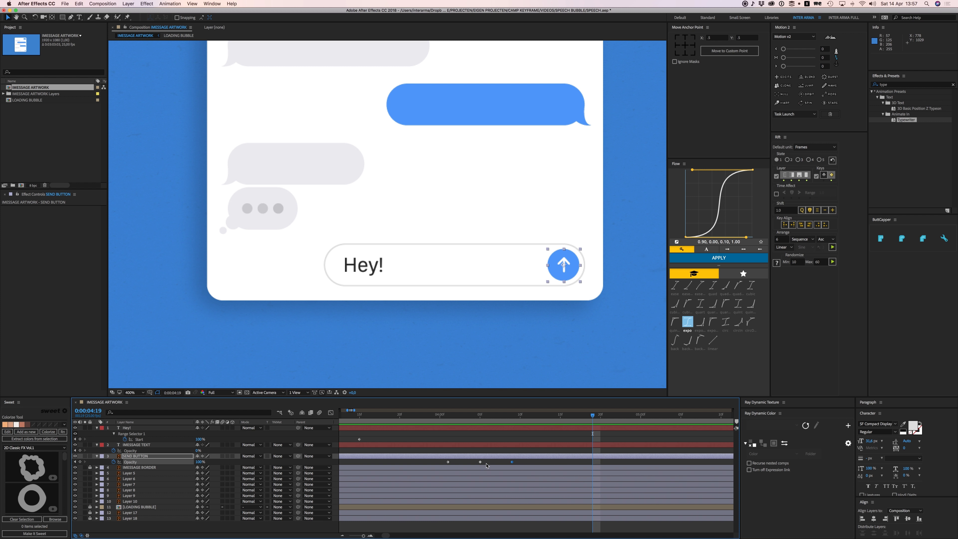
Step: Shift the last opacity keyframe to 0:00:04:11, paste a copy of the 70% keyframe at 0:00:04:07, and preview
left_click_drag(511, 461, 527, 461)
left_click(480, 461)
key("super+c")
left_click(496, 415)
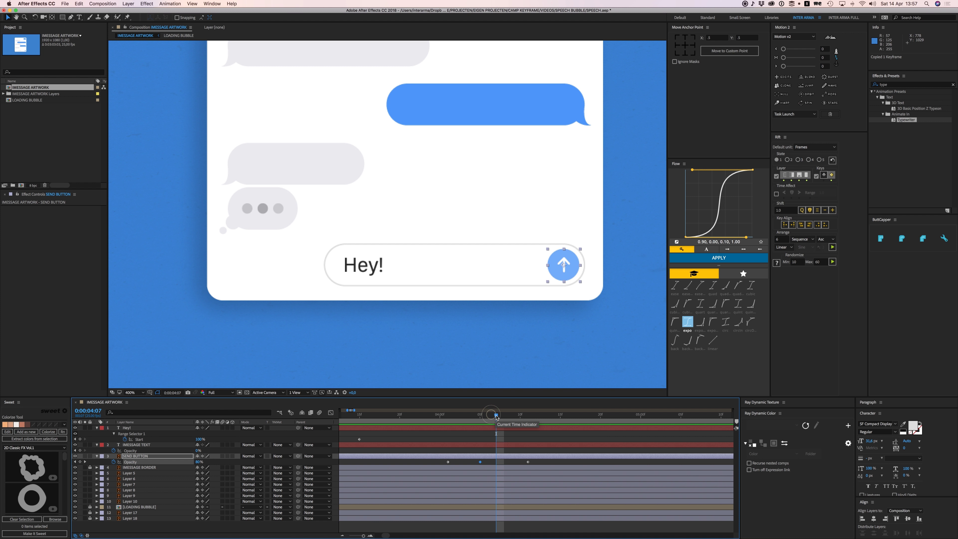
key("super+v")
key("space")
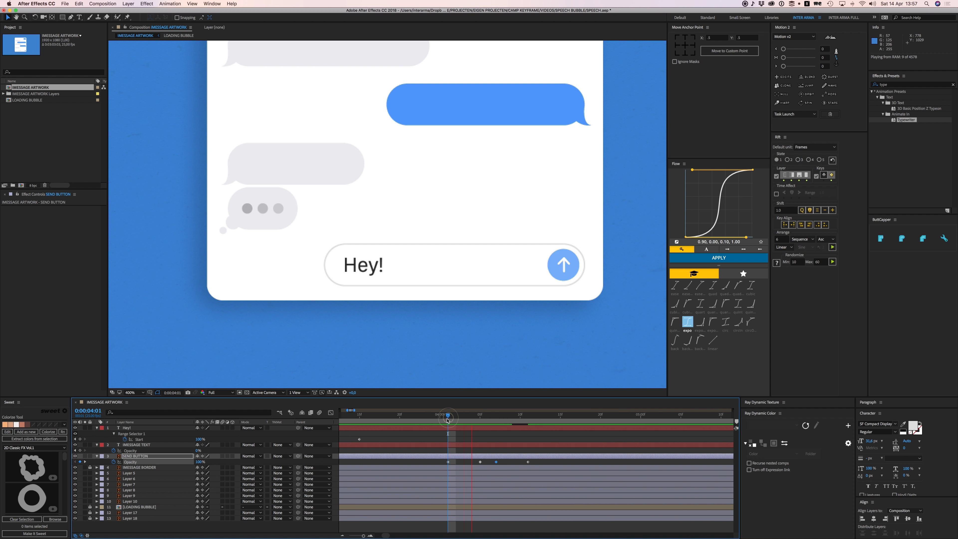
key("space")
Step: Move the last two SEND BUTTON opacity keyframes to 0:00:04:09 and 0:00:04:13, and preview the longer dimmed hold
left_click_drag(492, 460, 561, 462)
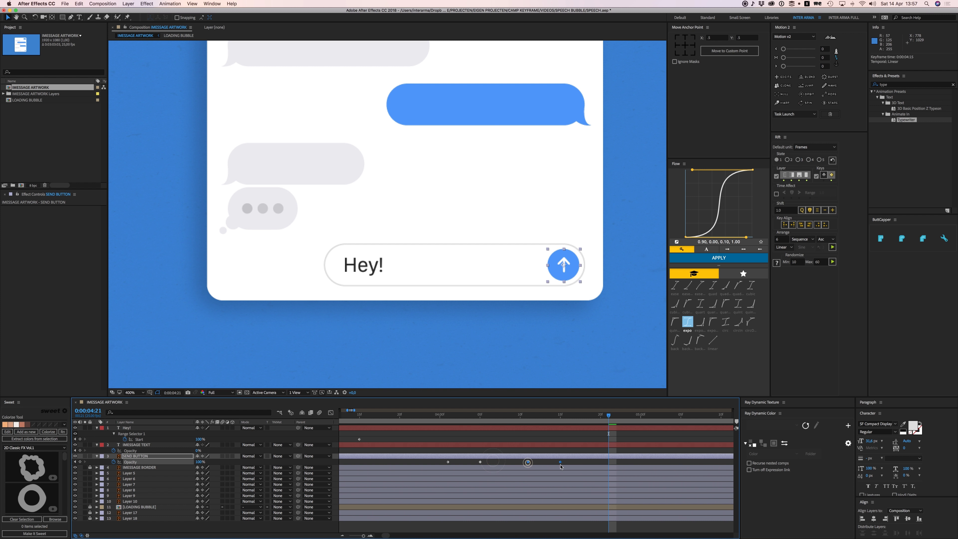
key("space")
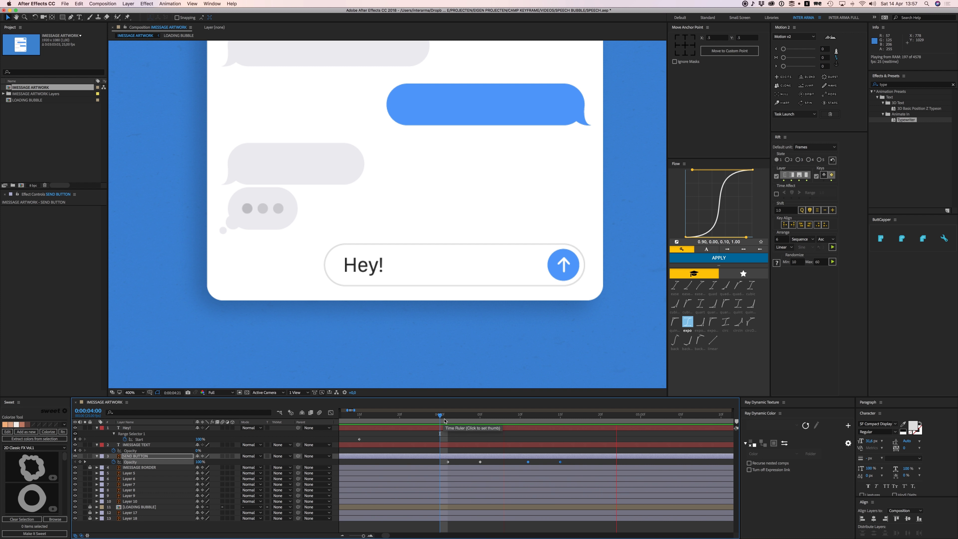
left_click_drag(528, 463, 513, 462)
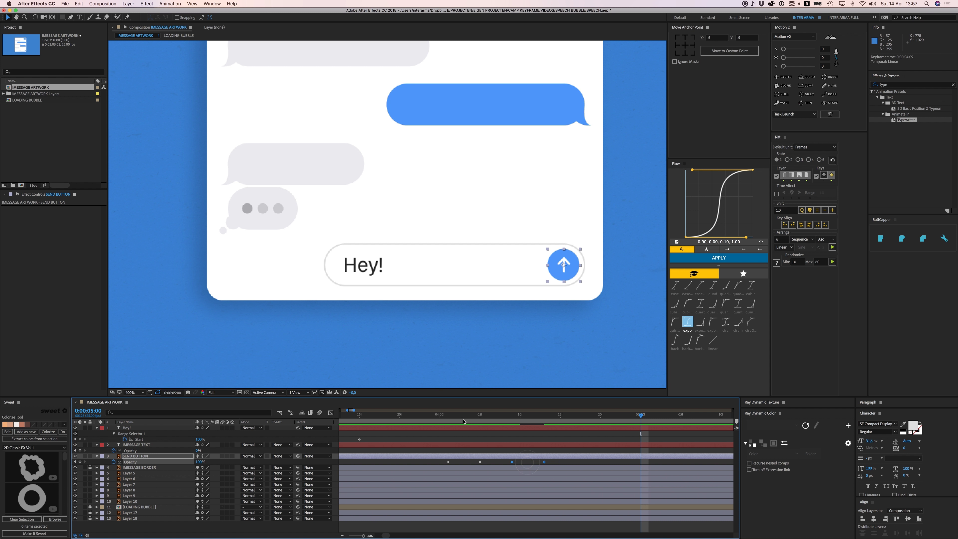
left_click(447, 421)
key("space")
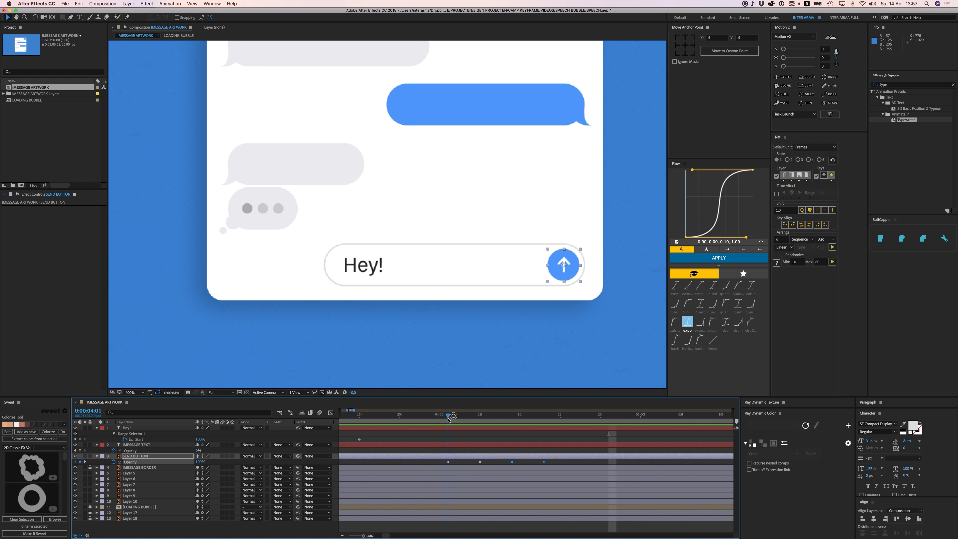
key("space")
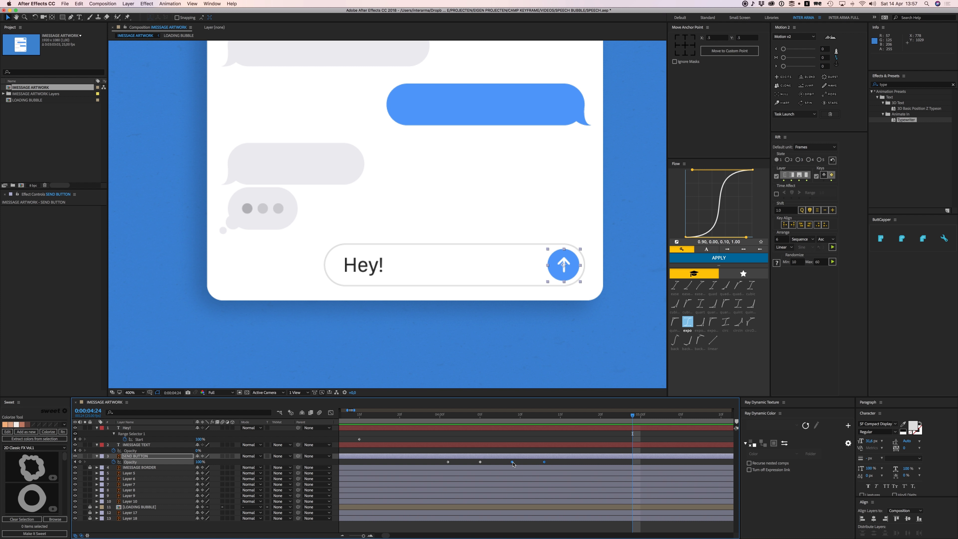
Step: Retime the SEND BUTTON opacity keyframes, the first to 0:00:04:03 and the last two to 0:00:04:08 and 0:00:04:10, and preview
left_click_drag(513, 463, 536, 462)
left_click_drag(448, 463, 463, 462)
left_click_drag(538, 462, 520, 462)
left_click_drag(466, 415, 459, 418)
key("space")
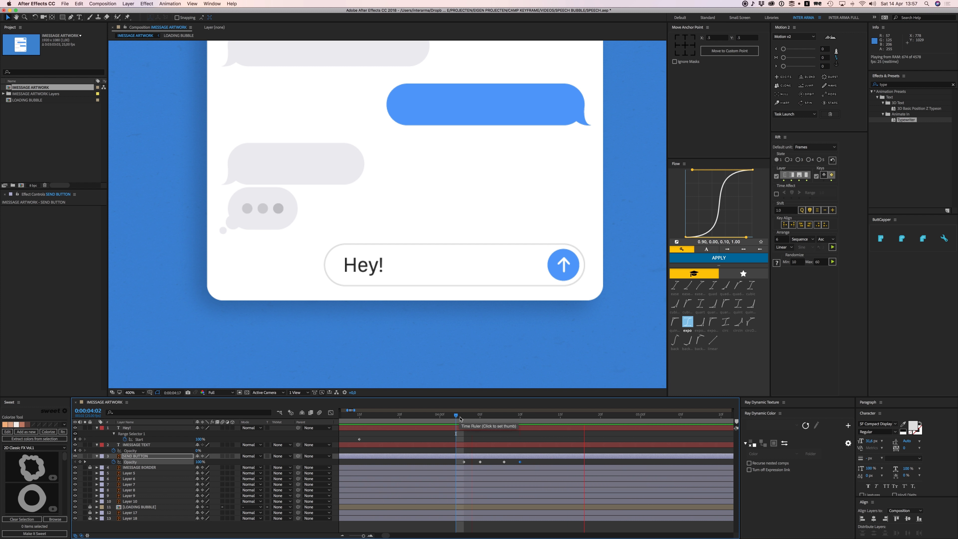
key("space")
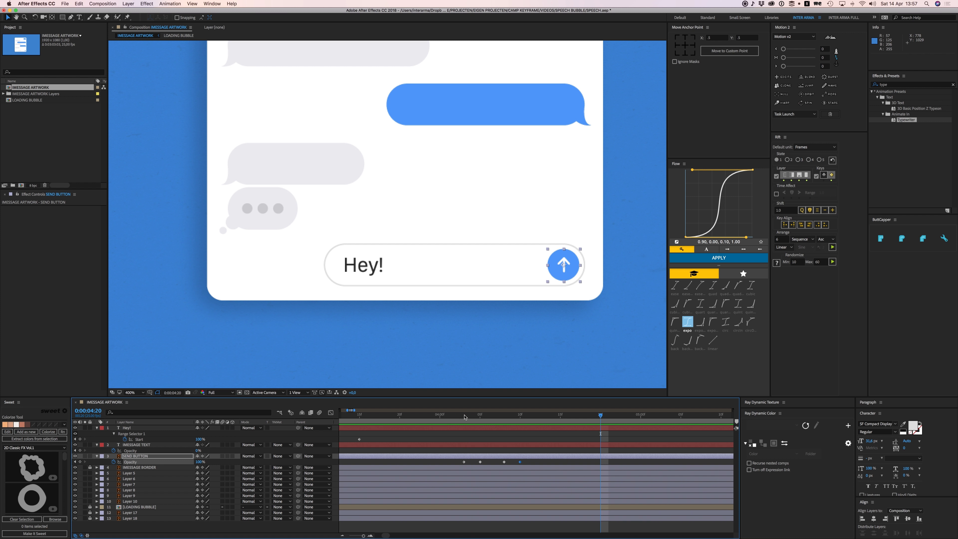
key("space")
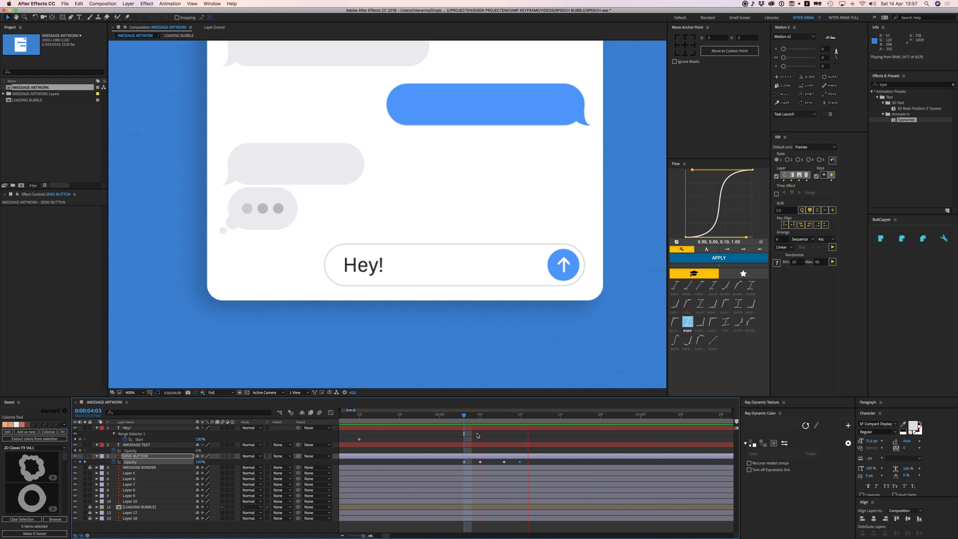
left_click(468, 416)
left_click(373, 262)
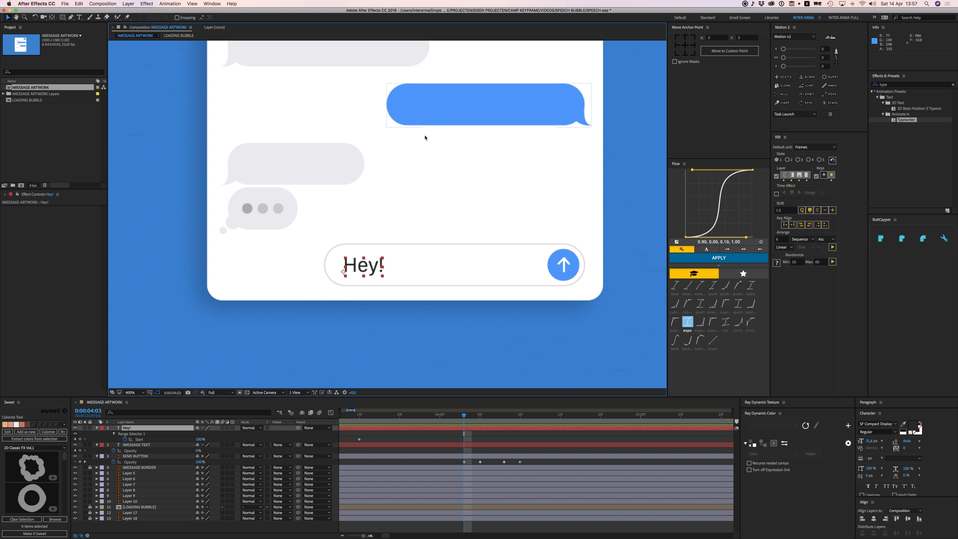
left_click(508, 436)
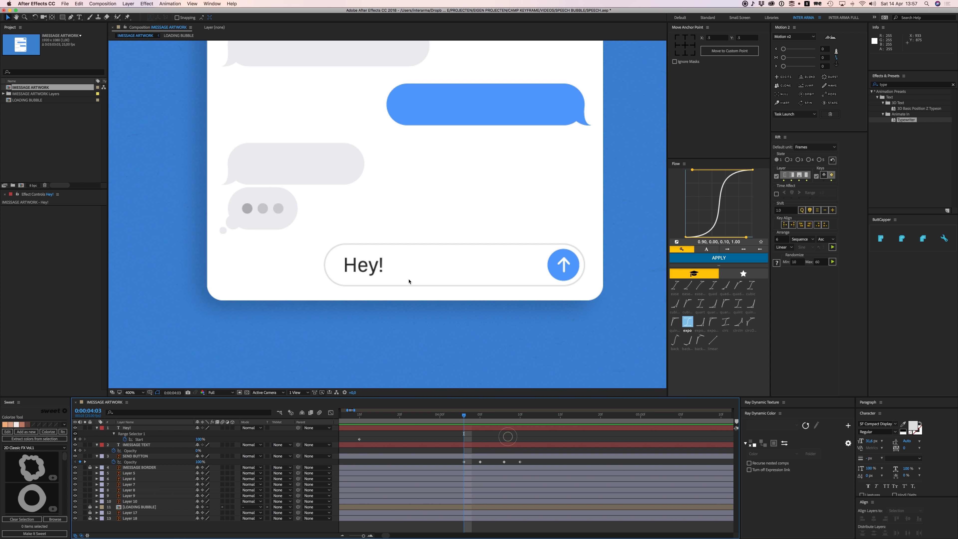
left_click(458, 112)
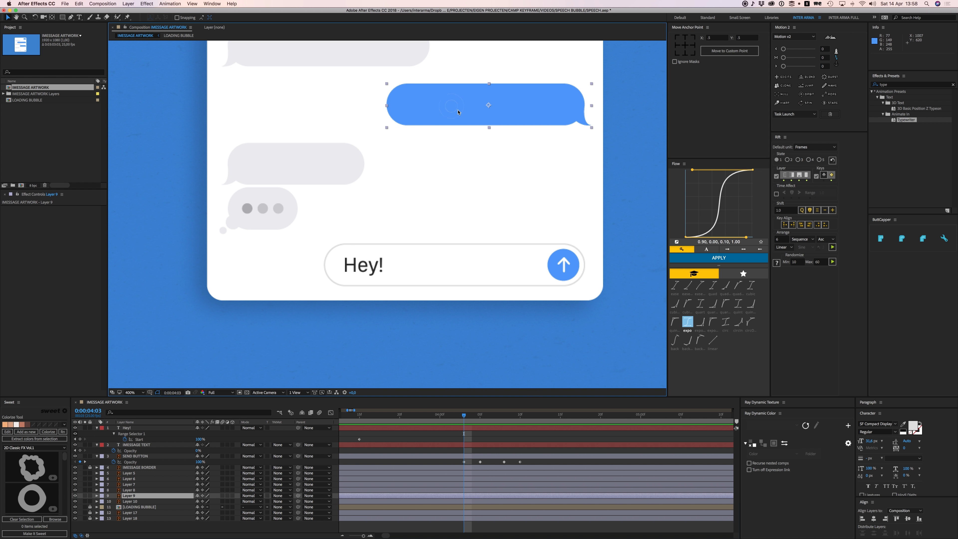
left_click_drag(461, 110, 461, 267)
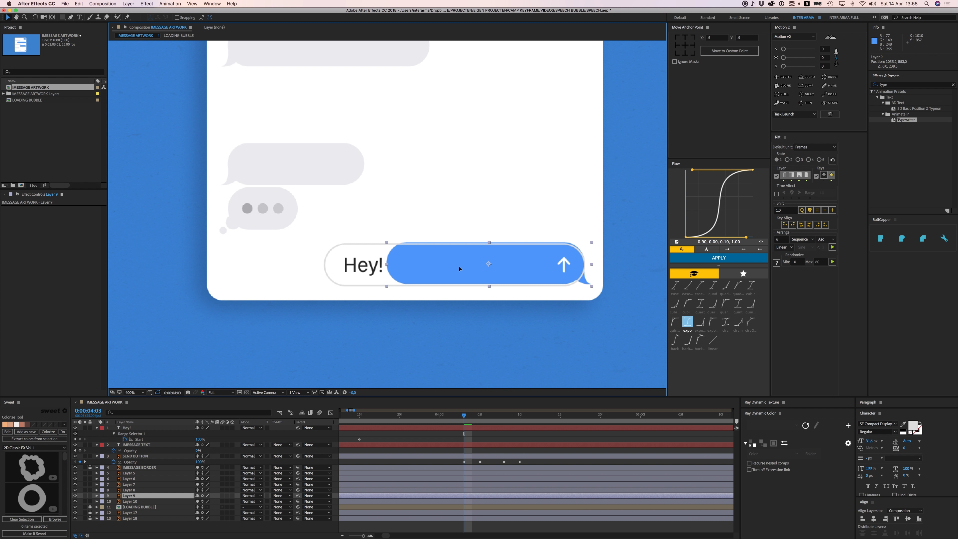
key("space")
left_click_drag(445, 173, 467, 171)
key("space")
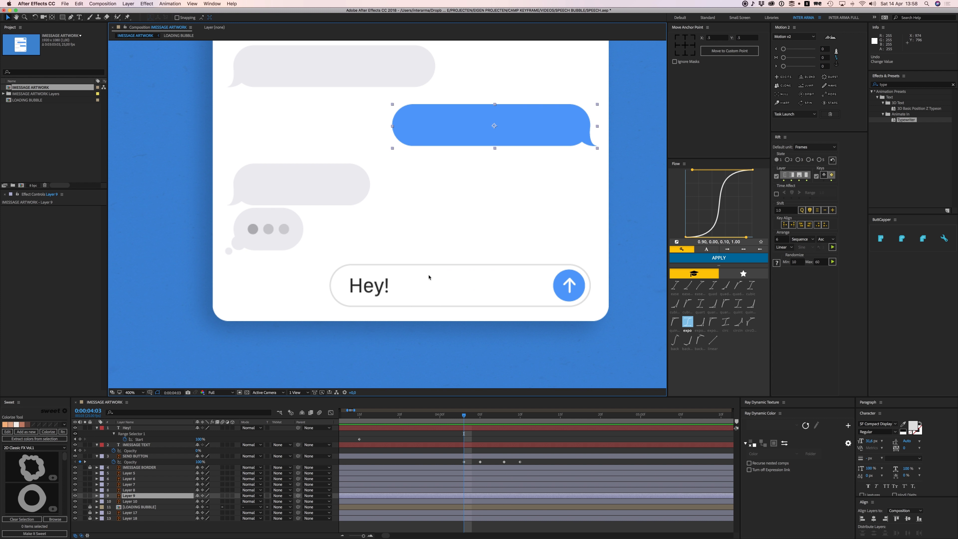
Step: Duplicate the blue chat bubble layer and place the copy straight down over the send button end of the input field
key("super+d")
left_click_drag(448, 132, 448, 289)
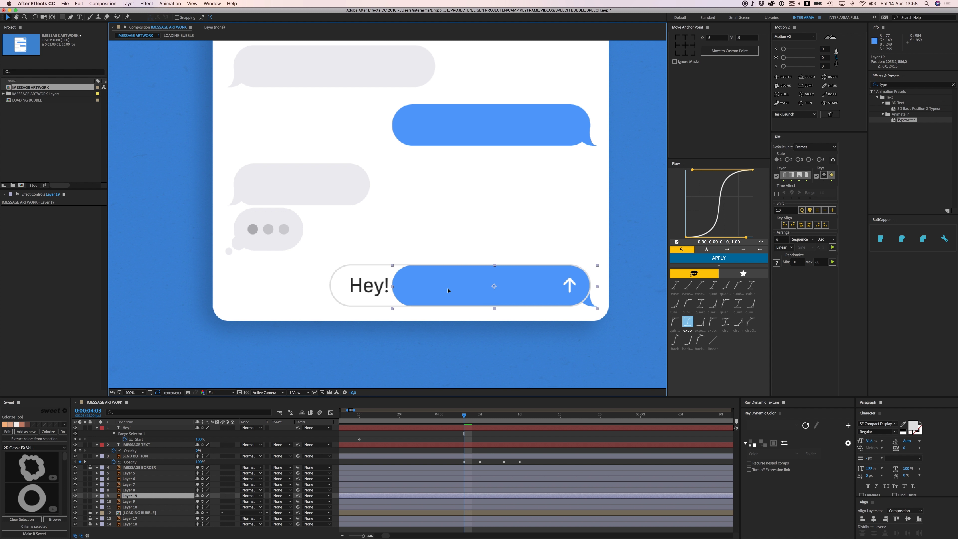
key("Return")
Step: Create shapes from the duplicated bubble's vector layer and delete the leftover Layer 19
right_click(429, 289)
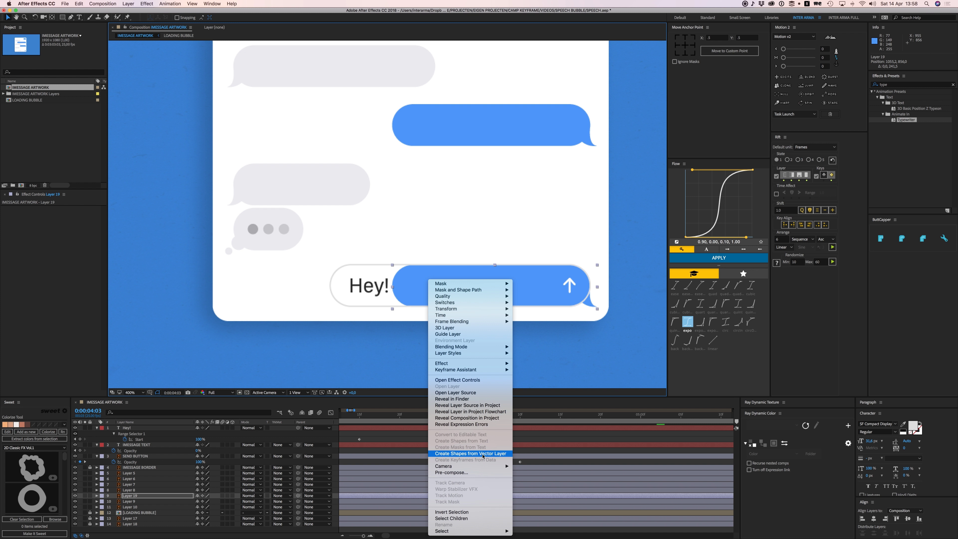
left_click(467, 454)
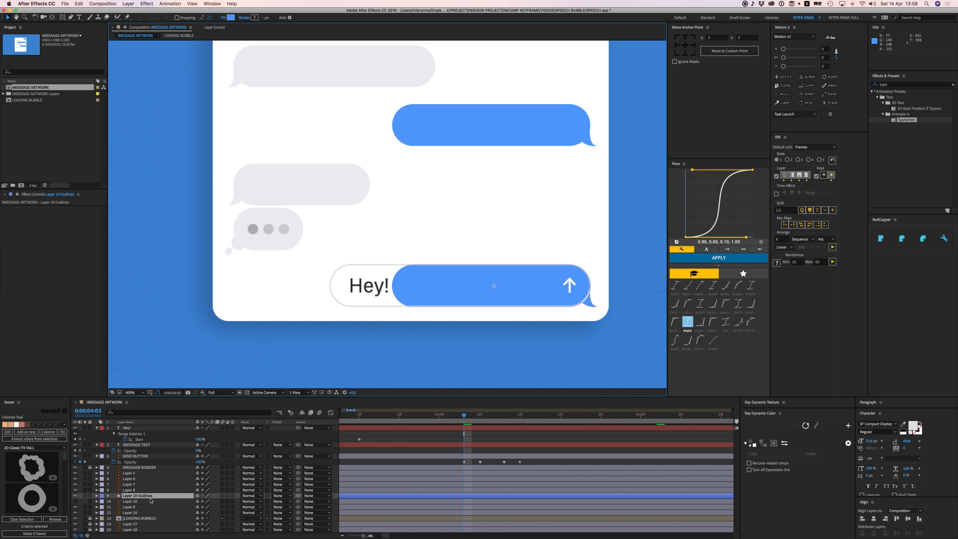
left_click(135, 501)
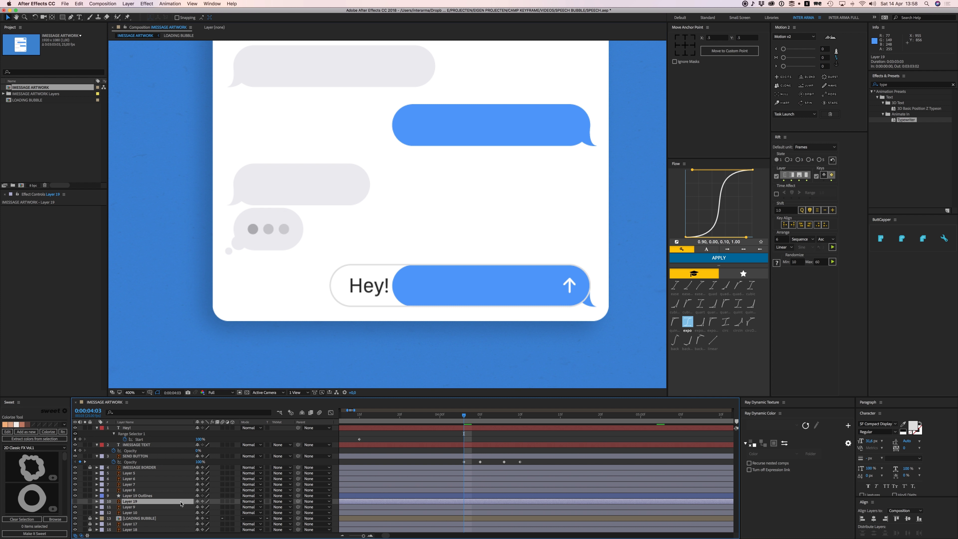
key("Delete")
Step: Stretch the left end of the Layer 19 Outlines bubble path to the left edge of the message input field
left_click(150, 496)
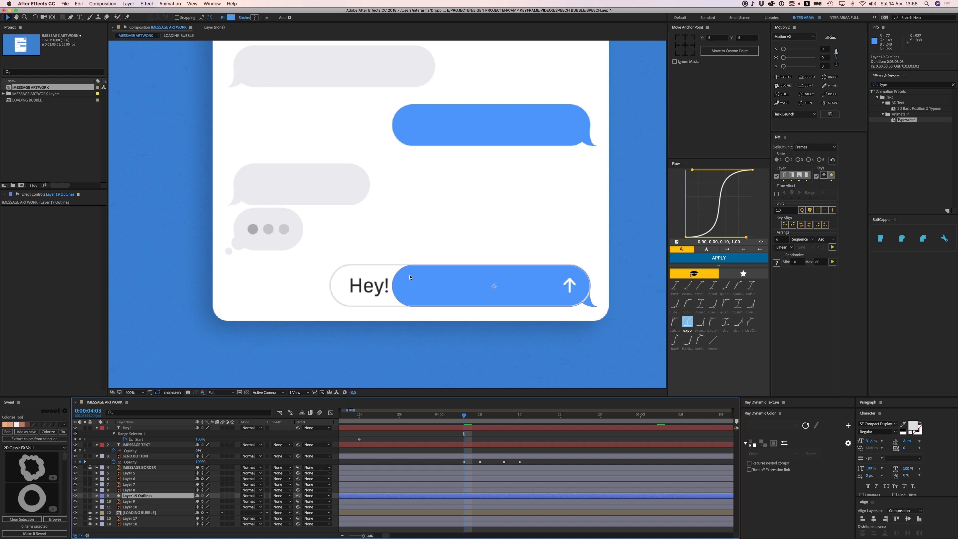
left_click(397, 284)
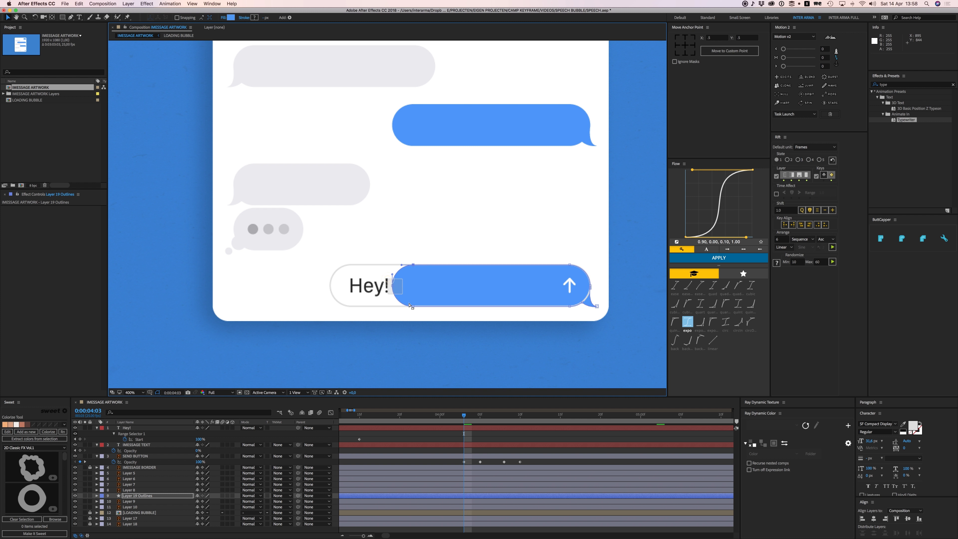
left_click_drag(409, 303, 353, 308)
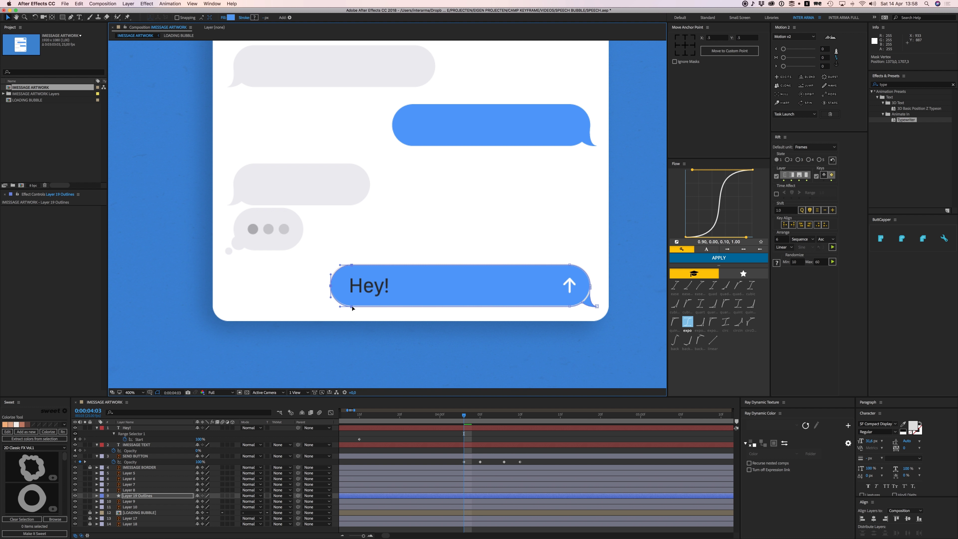
Step: Move the Layer 19 Outlines layer up the stack to directly below the Hey! text layer
left_click(448, 451)
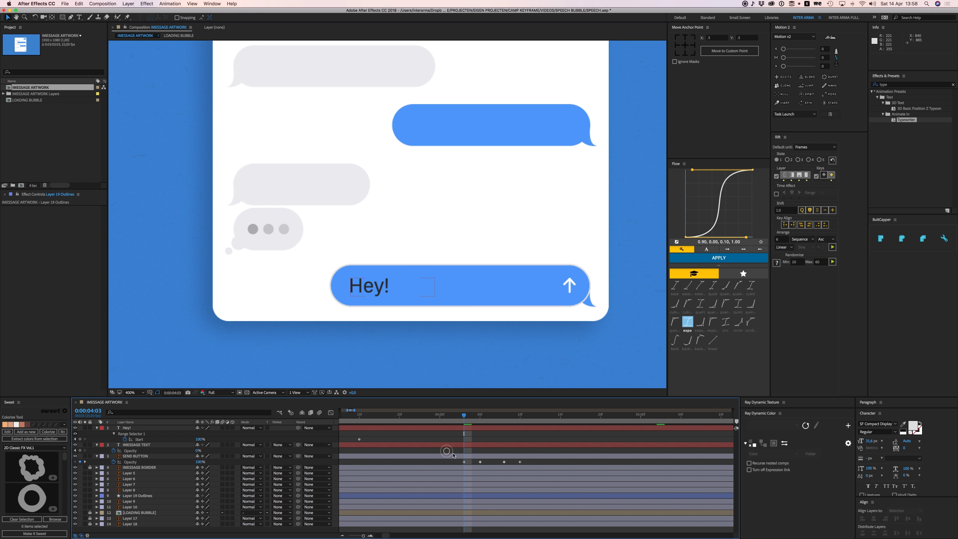
left_click(468, 496)
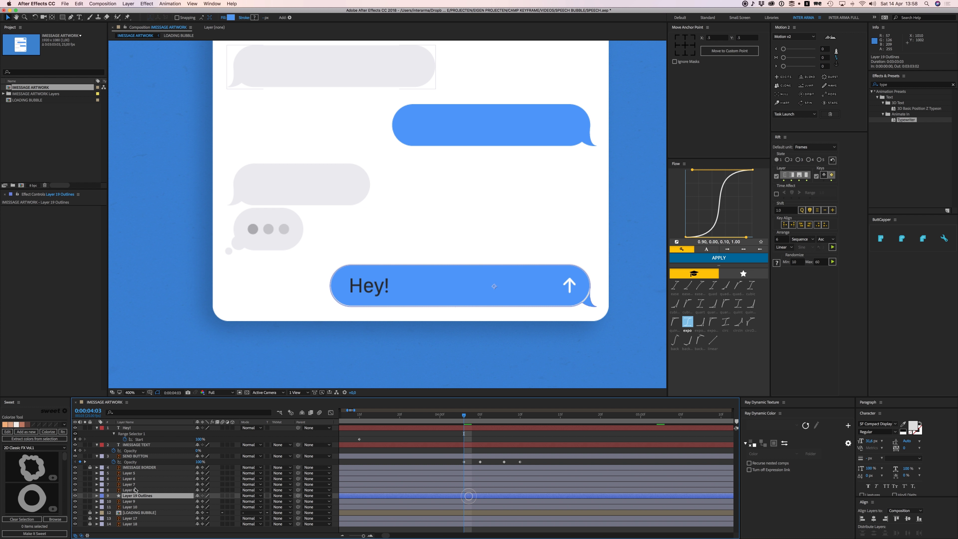
left_click_drag(139, 496, 141, 444)
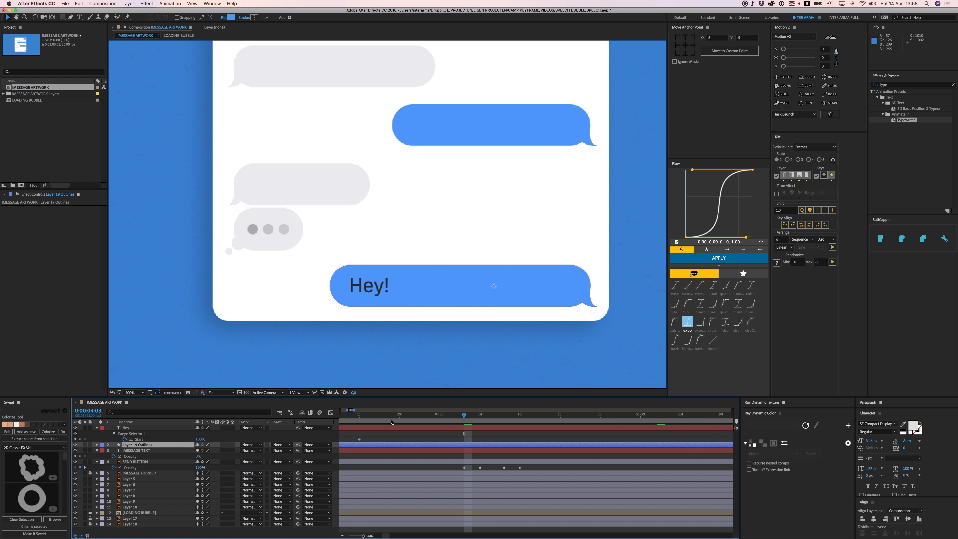
Step: Trim the start of Layer 19 Outlines at 0:00:04:03, slide the layer to begin at 0:00:04:08, and preview the animation
key("alt+[")
left_click_drag(469, 445, 509, 445)
left_click_drag(458, 416, 376, 420)
left_click(464, 419)
scroll(404, 442, "left", 3)
scroll(406, 443, "down", 1)
scroll(407, 443, "left", 3)
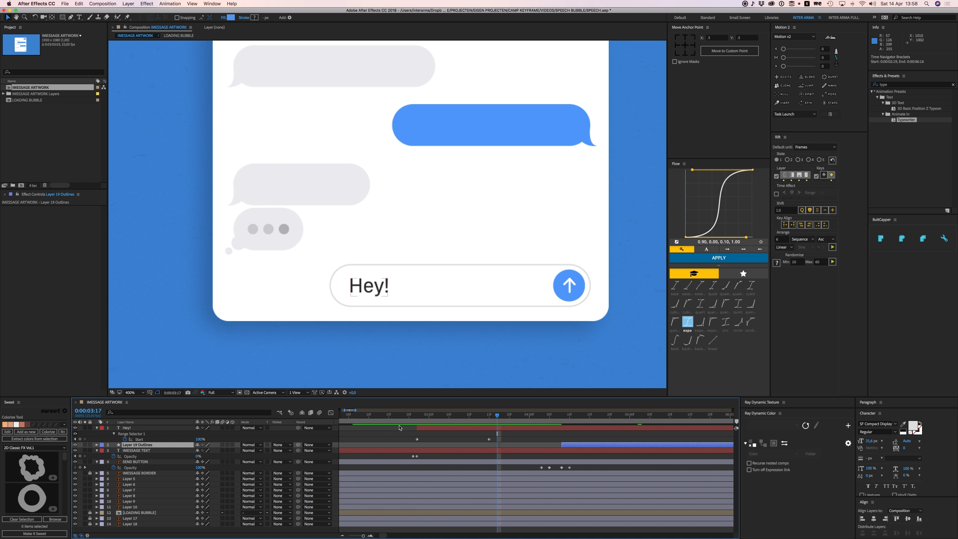
left_click(394, 417)
key("space")
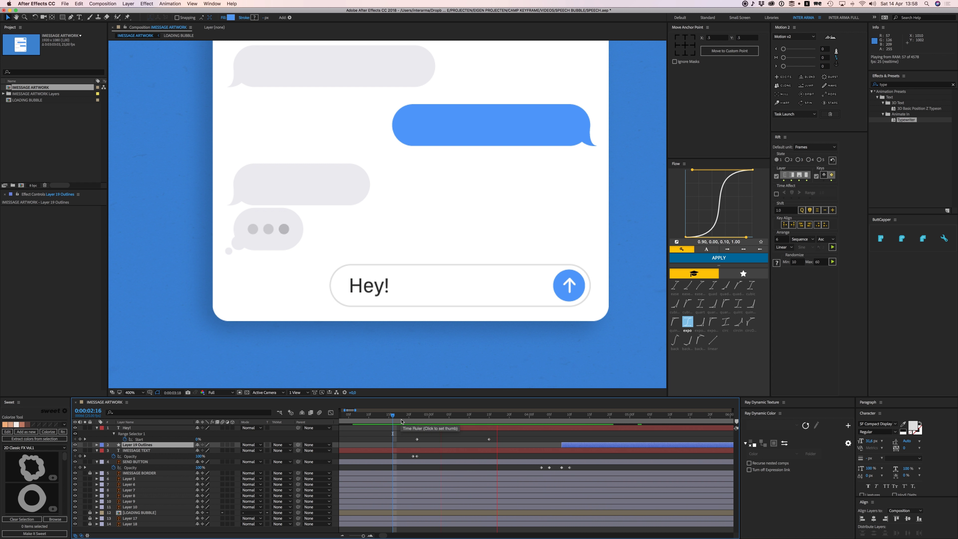
key("space")
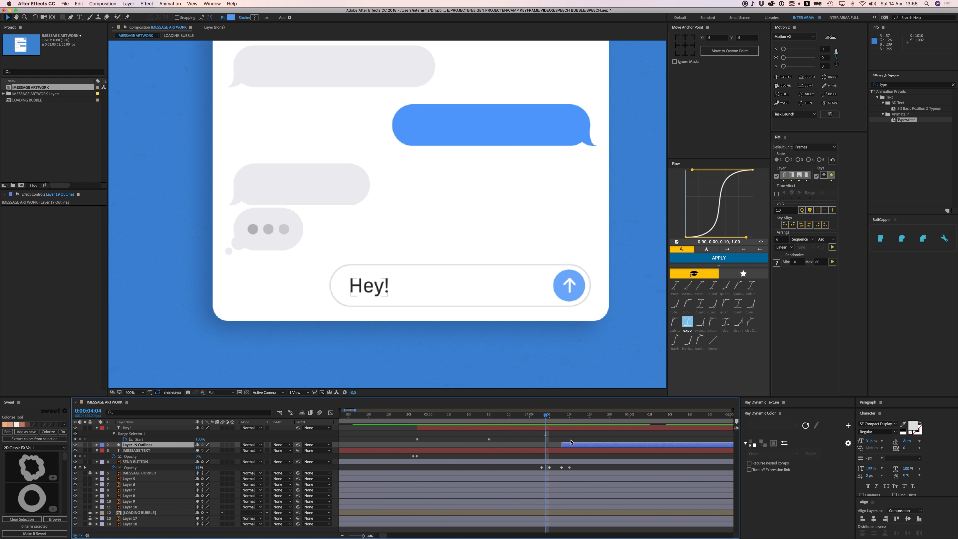
Step: Slide the Layer 19 Outlines layer to begin at 0:00:04:17 and preview the timing
key("super+z")
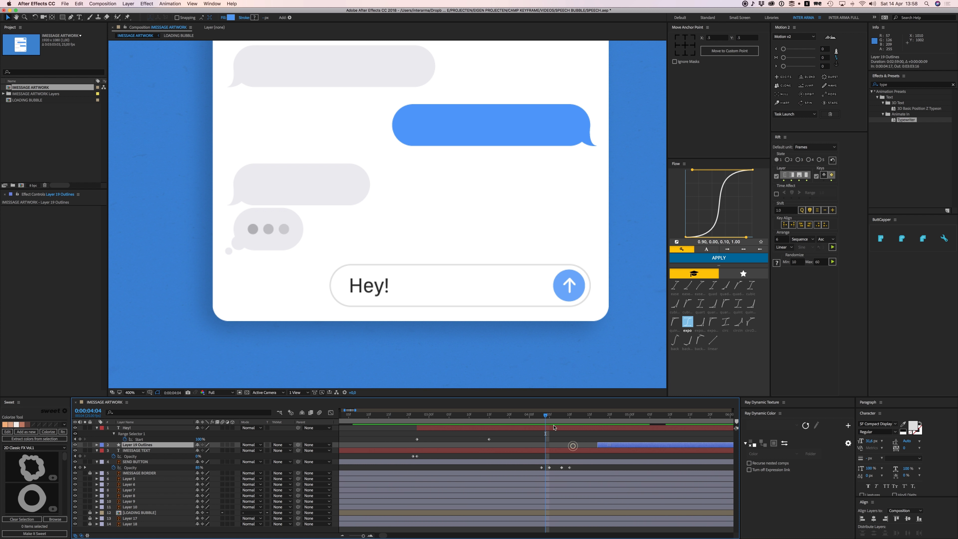
left_click_drag(539, 415, 485, 417)
key("space")
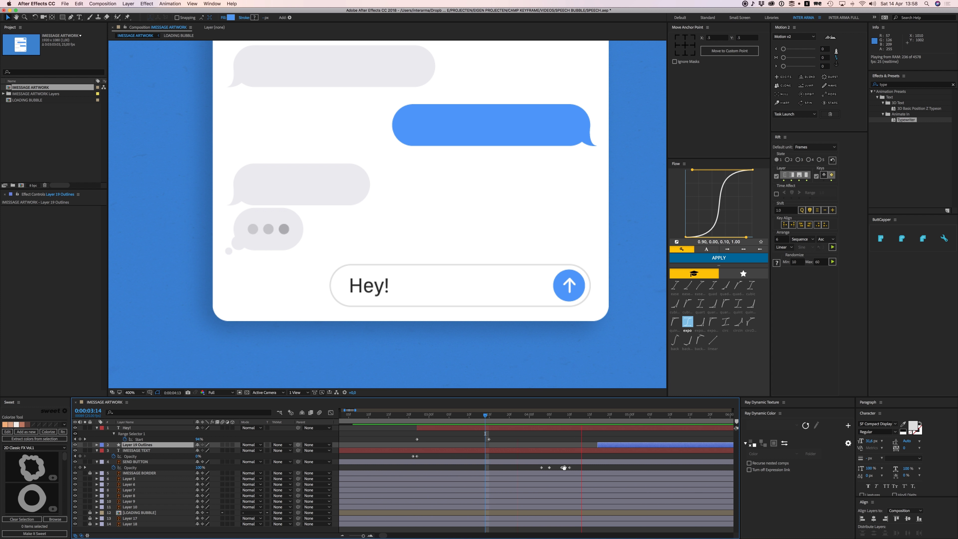
key("space")
Step: Shift the SEND BUTTON opacity keyframes together to begin at 0:00:03:24, and slide Layer 19 Outlines to begin at 0:00:04:07
left_click_drag(581, 469, 524, 468)
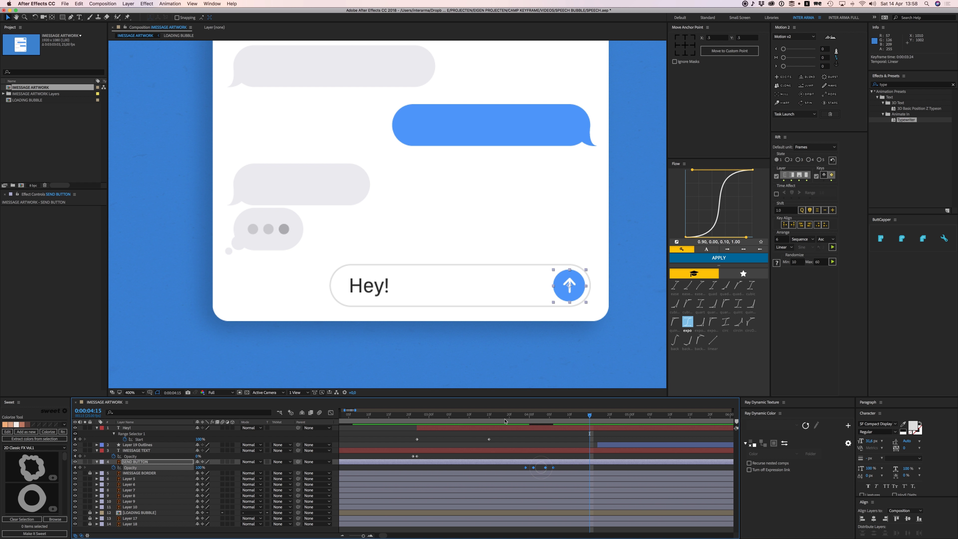
left_click_drag(497, 415, 433, 417)
key("space")
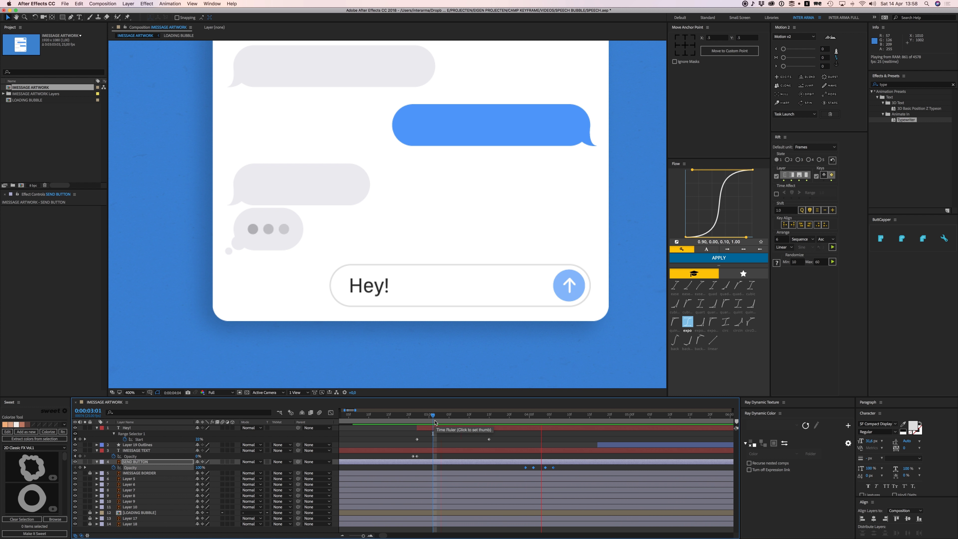
scroll(595, 437, "right", 3)
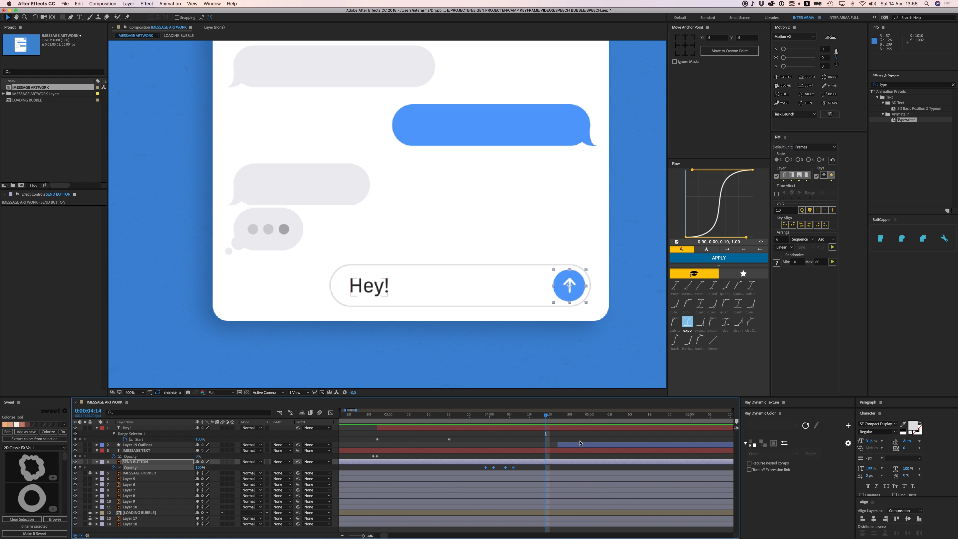
left_click_drag(559, 445, 516, 445)
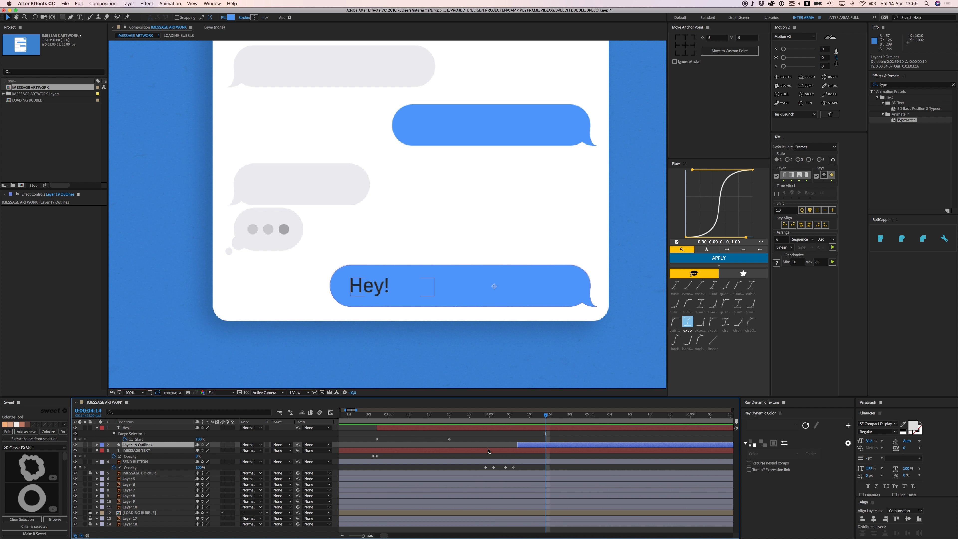
Step: Keyframe the Layer 19 Outlines opacity from 0% at 0:00:04:07 to 100% at 0:00:04:14 and preview the fade
key("t")
left_click(114, 450)
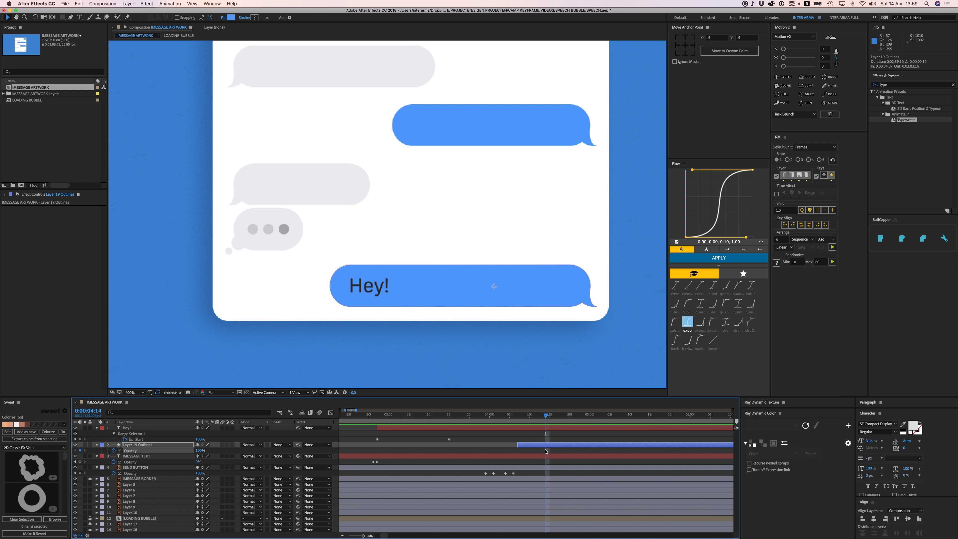
left_click_drag(534, 416, 517, 415)
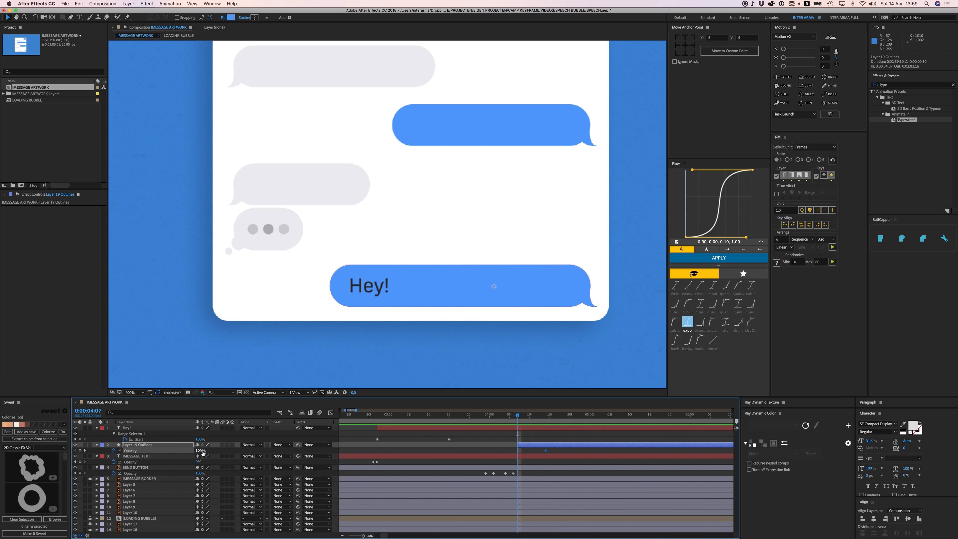
type("0")
key("Return")
left_click(503, 439)
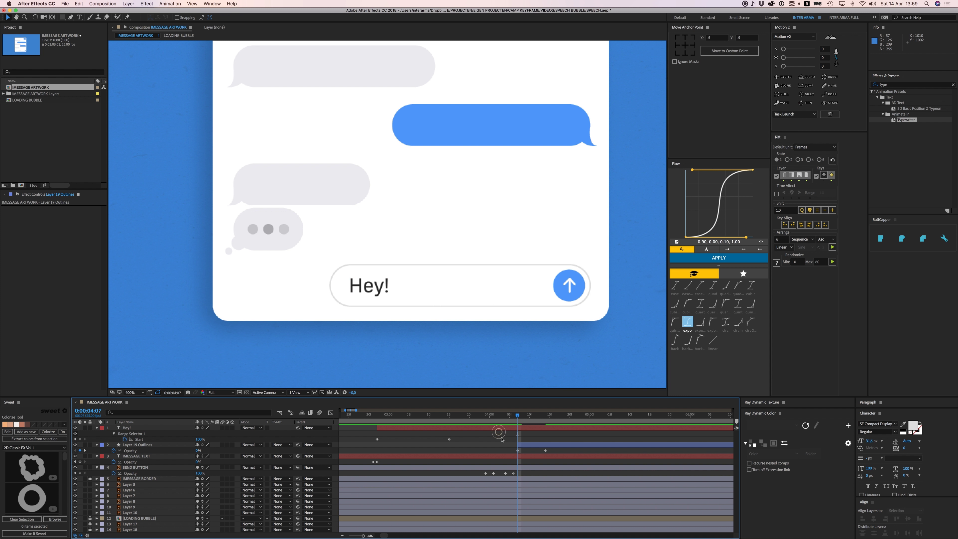
key("space")
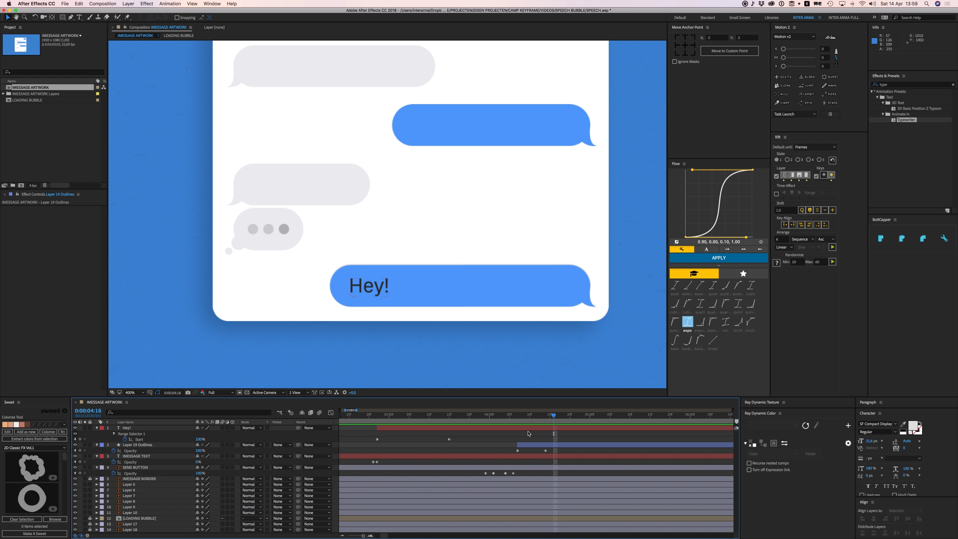
Step: Parent the Hey! text layer to Layer 19 Outlines and test the link with a temporary move of the bubble
left_click_drag(552, 416, 545, 415)
left_click(179, 429)
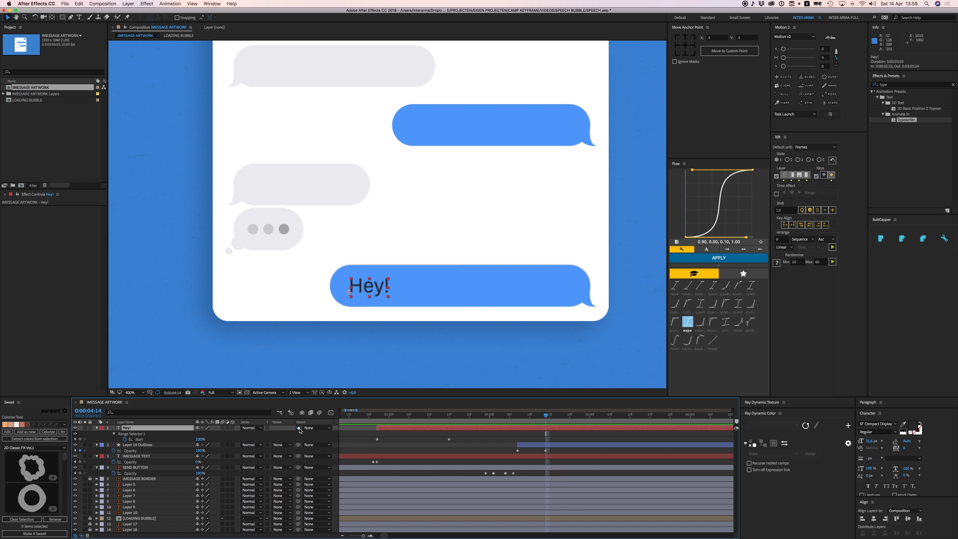
left_click_drag(298, 427, 144, 446)
left_click(143, 445)
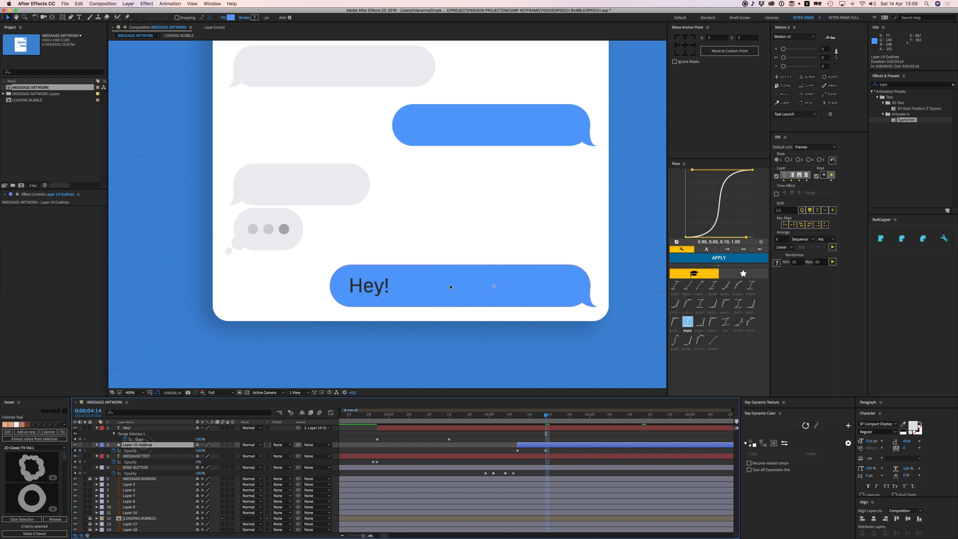
left_click_drag(450, 286, 471, 248)
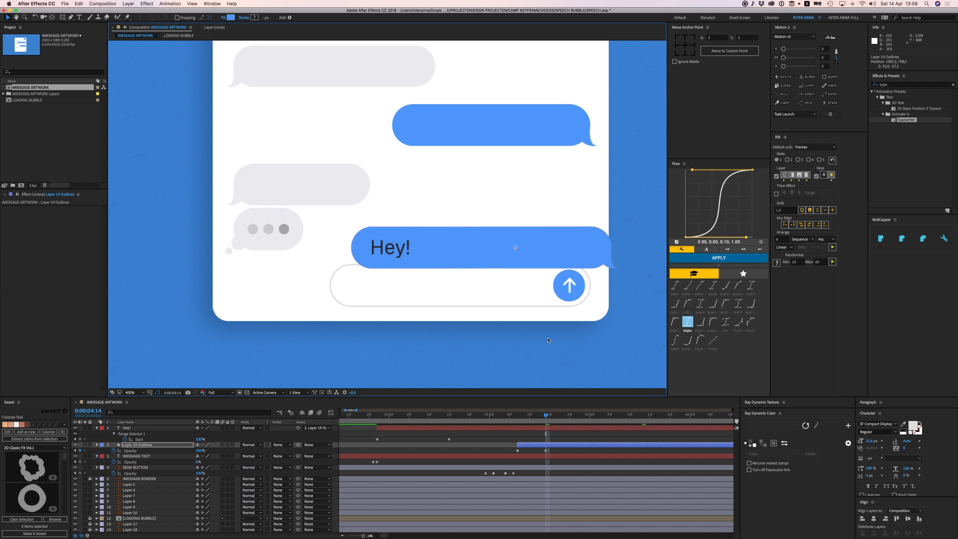
key("super+z")
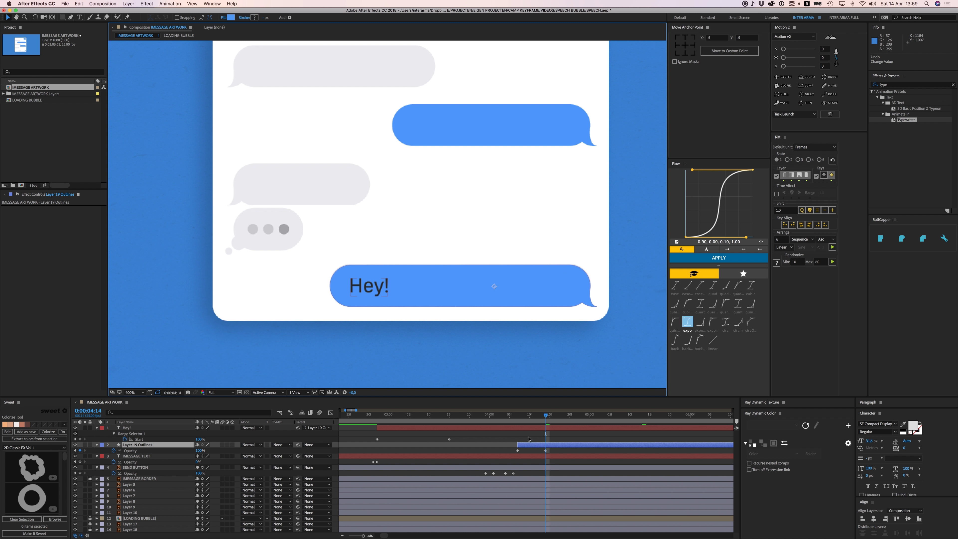
Step: Play back the bubble's fade-in beneath the Hey! text from 0:00:04:07
left_click(528, 436)
left_click(543, 428)
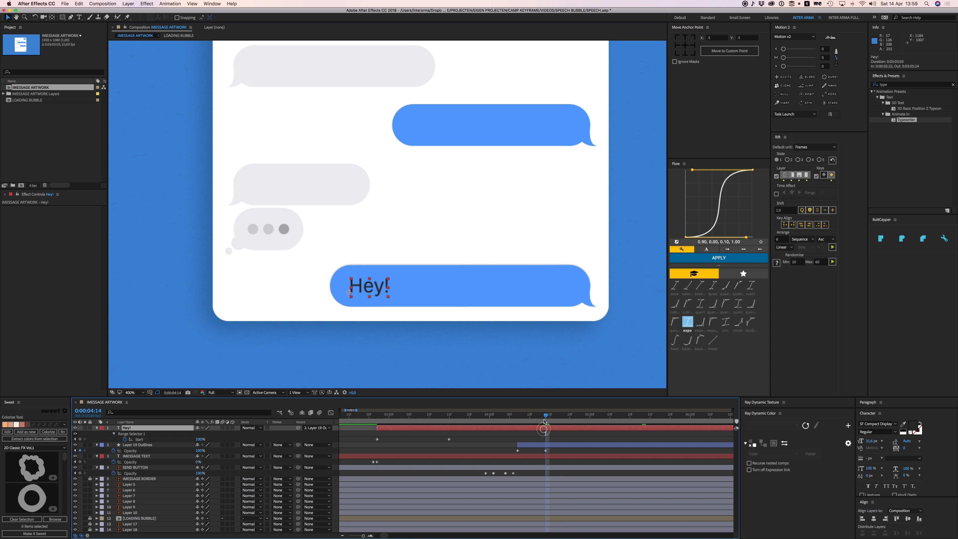
left_click_drag(547, 423, 520, 421)
key("space")
key("space")
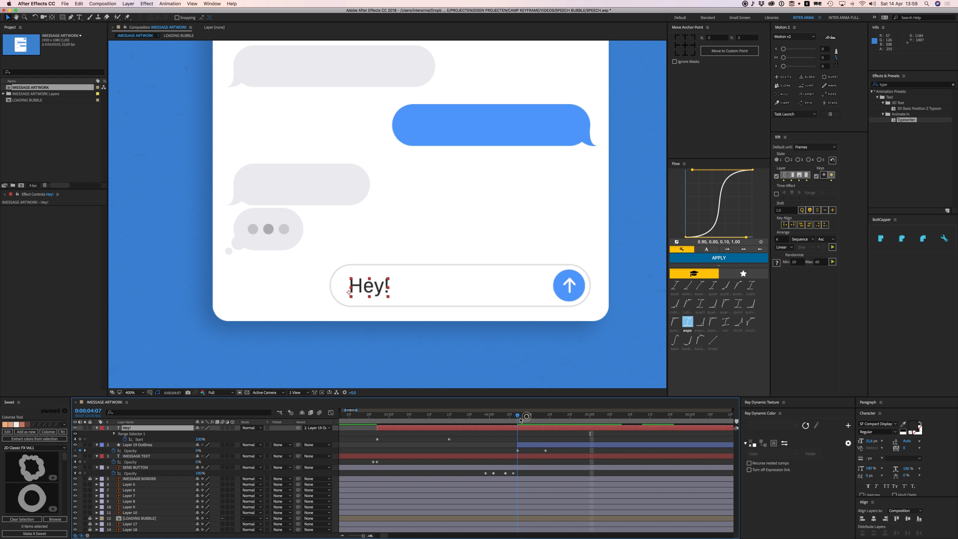
Step: Add a Color Overlay layer style to the Hey! text layer and set its color to white
right_click(127, 428)
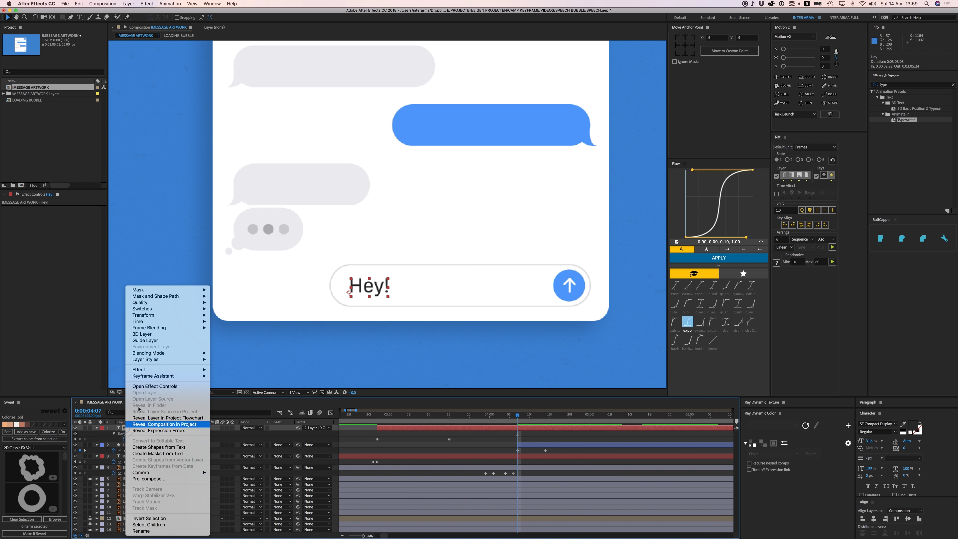
mouse_move(147, 363)
left_click(226, 417)
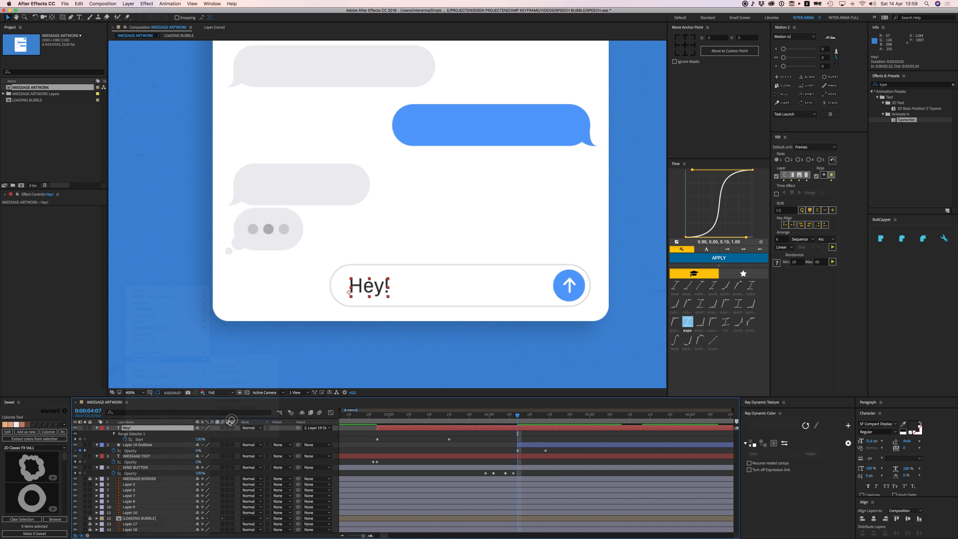
left_click(109, 456)
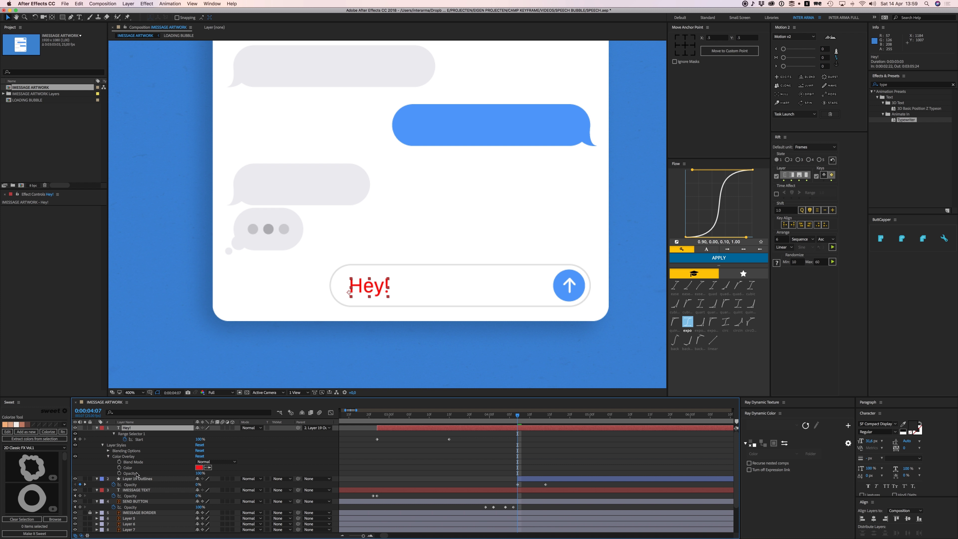
left_click(199, 467)
left_click(29, 208)
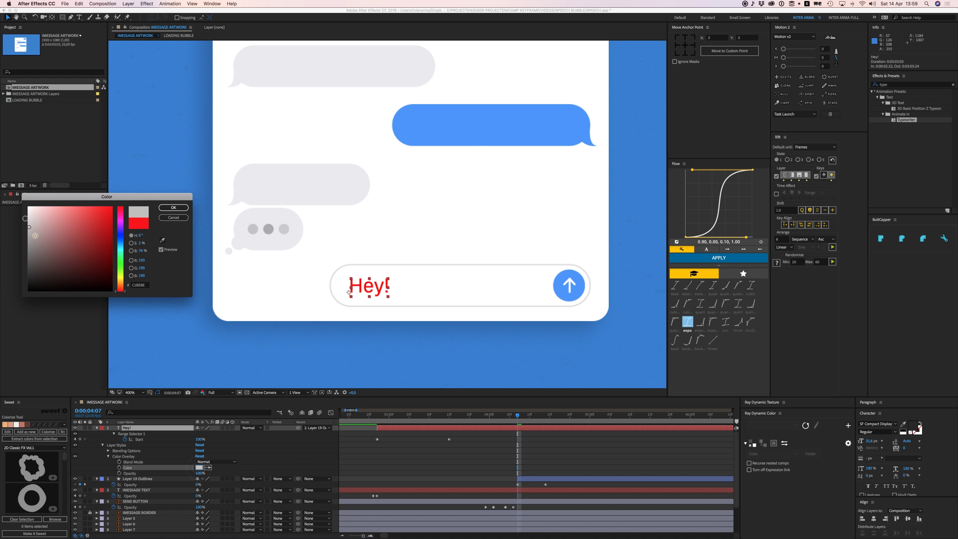
left_click(173, 208)
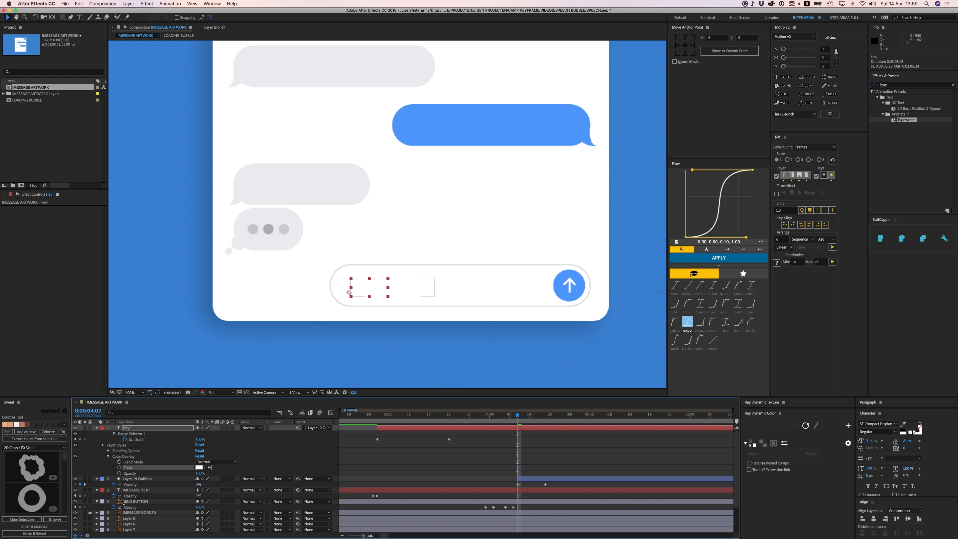
Step: Keyframe the Hey! layer's Color Overlay opacity from 0% at 0:00:04:07 to 100% at 0:00:04:14
left_click(119, 472)
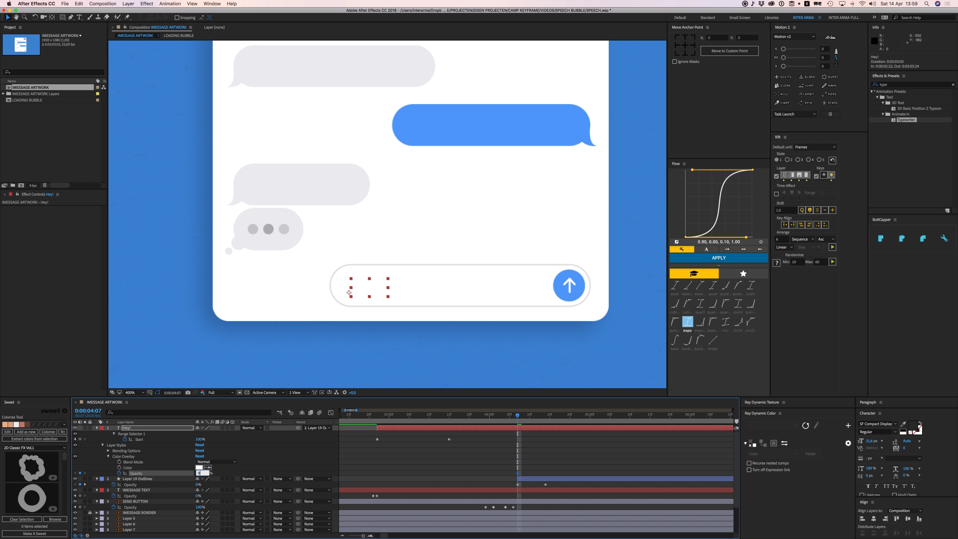
key("Return")
left_click(545, 415)
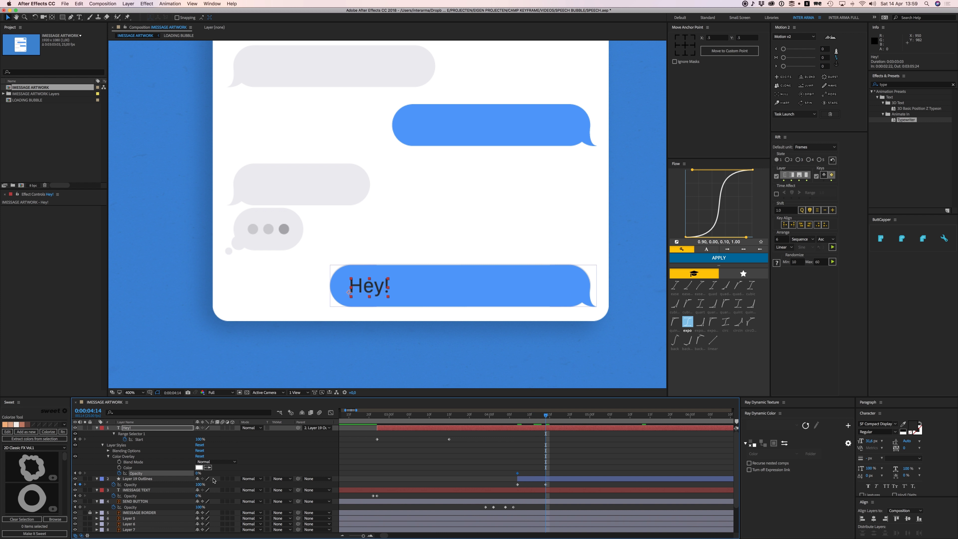
key("Return")
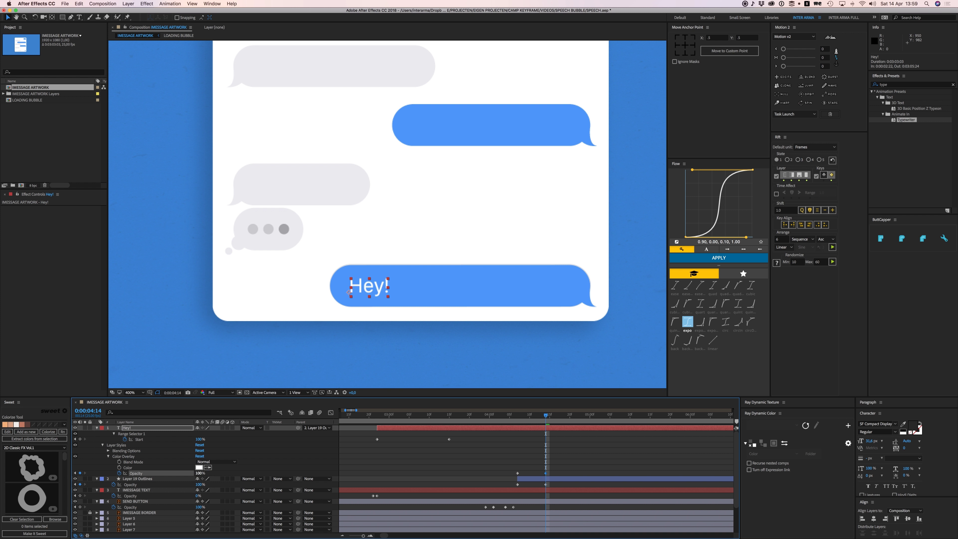
left_click(557, 446)
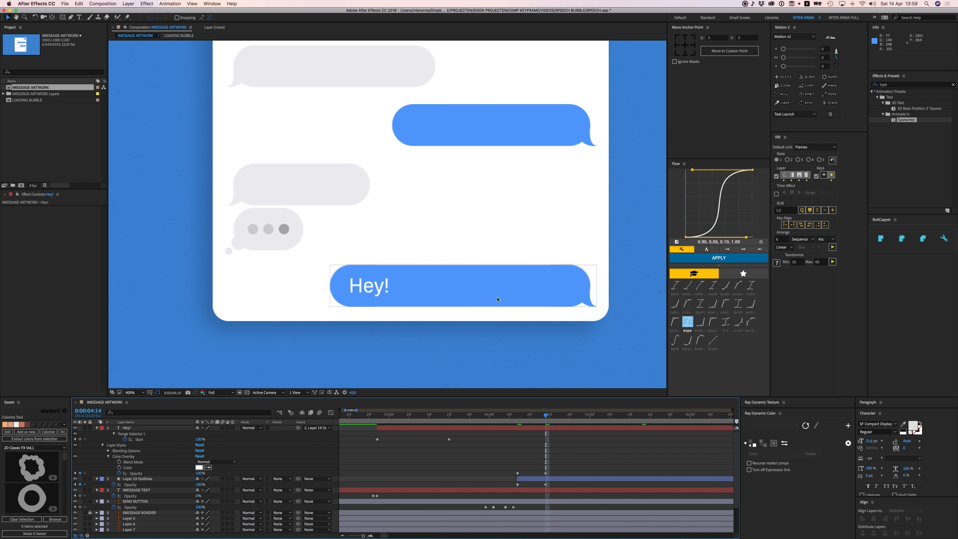
Step: Try moving the blue Hey! bubble up above the message input field, and undo the moves
left_click_drag(516, 298, 369, 233)
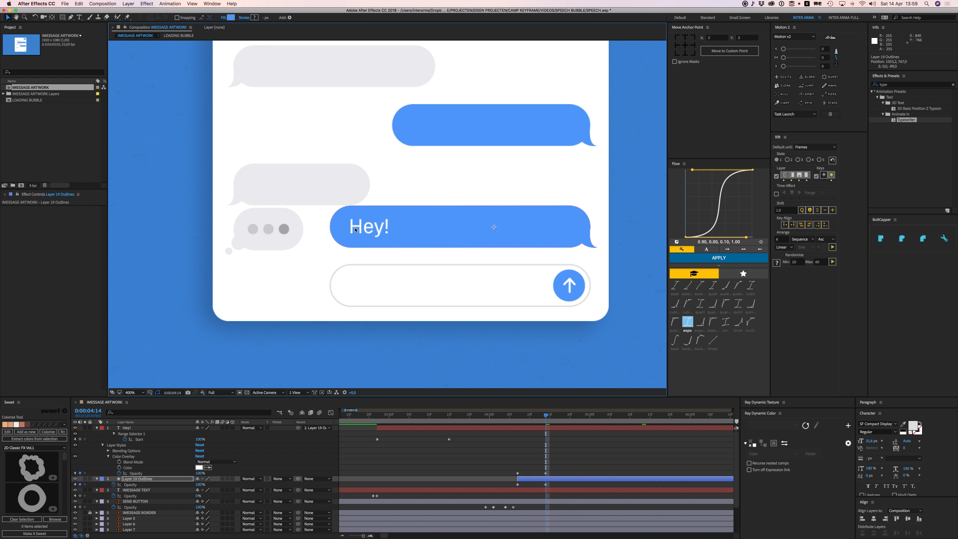
left_click_drag(441, 229, 552, 231)
key("super+z")
key("super+z")
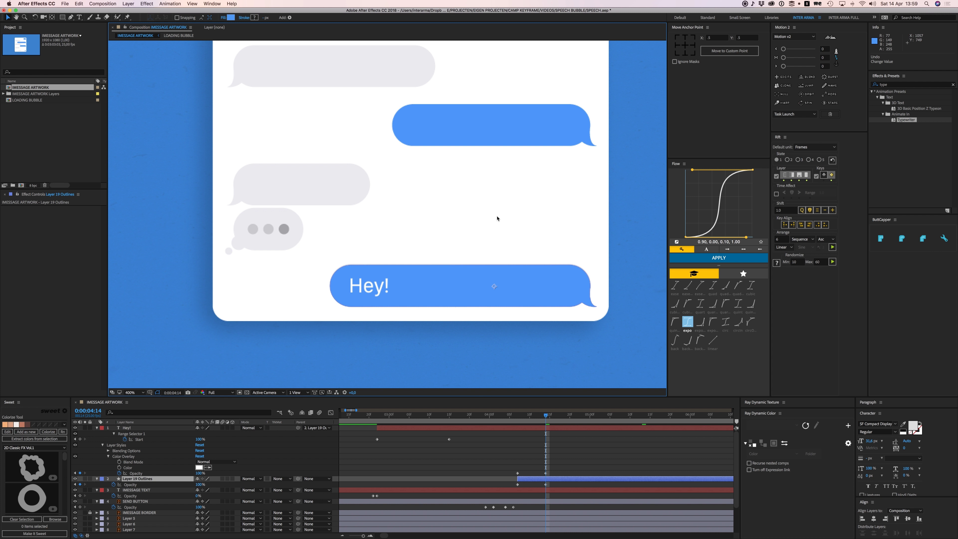
Step: Delete the extra group nested inside Group 1 of the Layer 19 Outlines bubble shape
left_click(561, 455)
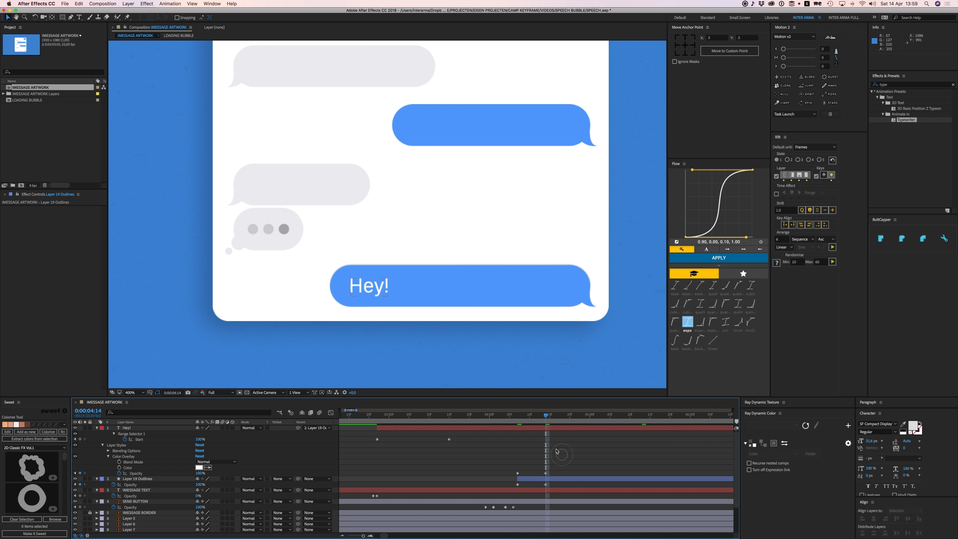
key("u")
left_click(533, 435)
key("p")
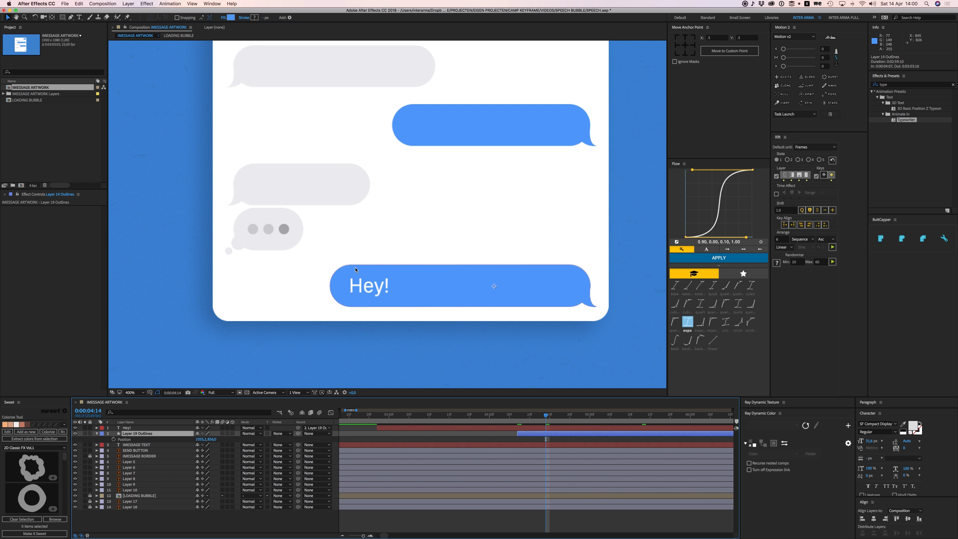
key("slash")
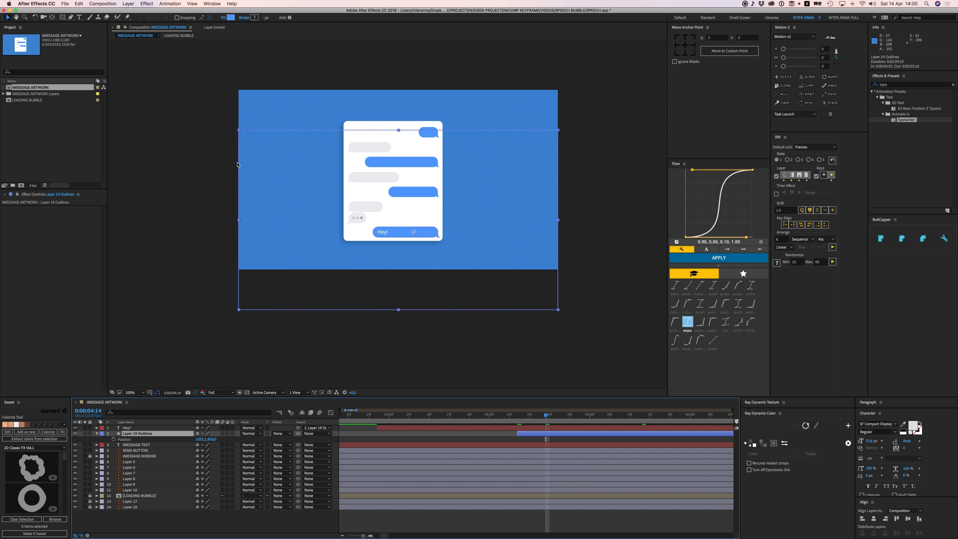
left_click(97, 434)
left_click(97, 434)
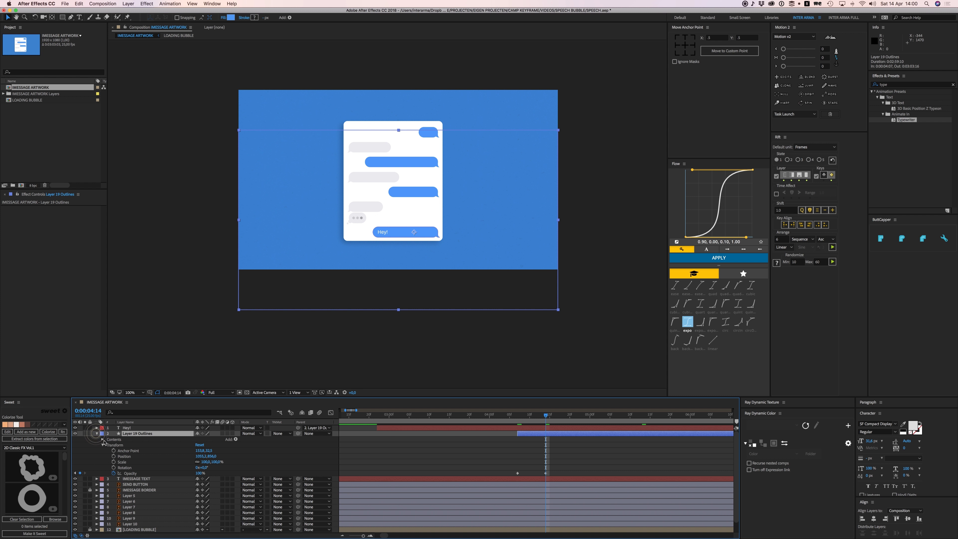
left_click(102, 445)
left_click(103, 439)
left_click(108, 445)
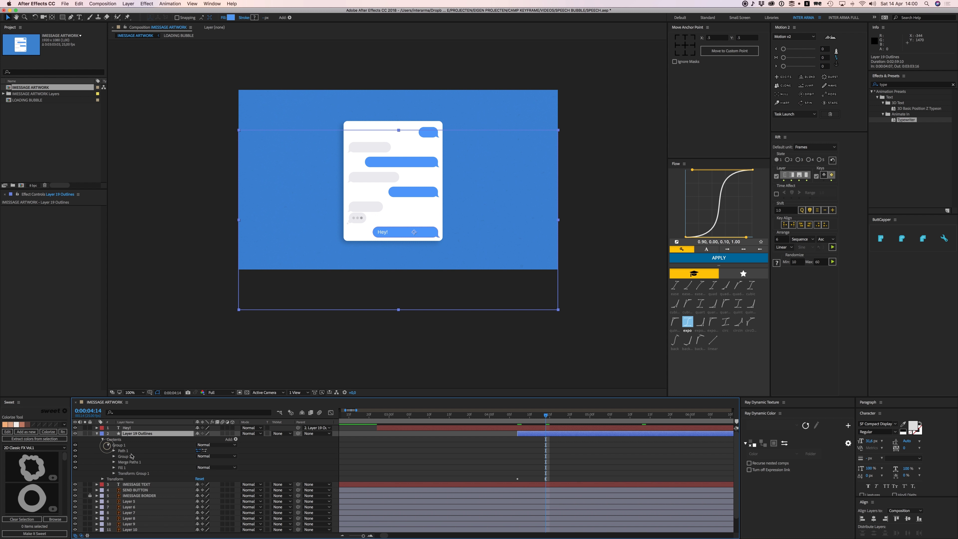
left_click(125, 456)
key("Delete")
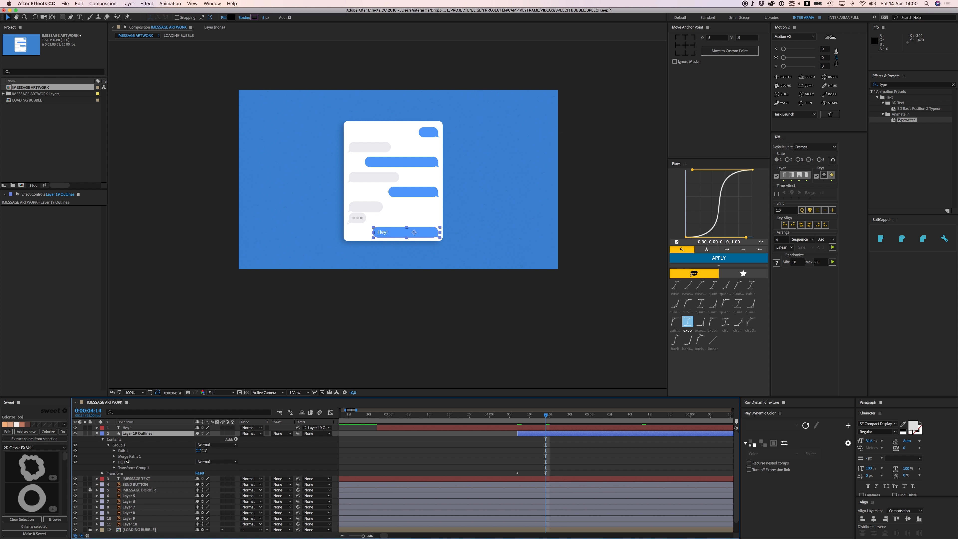
left_click(125, 451)
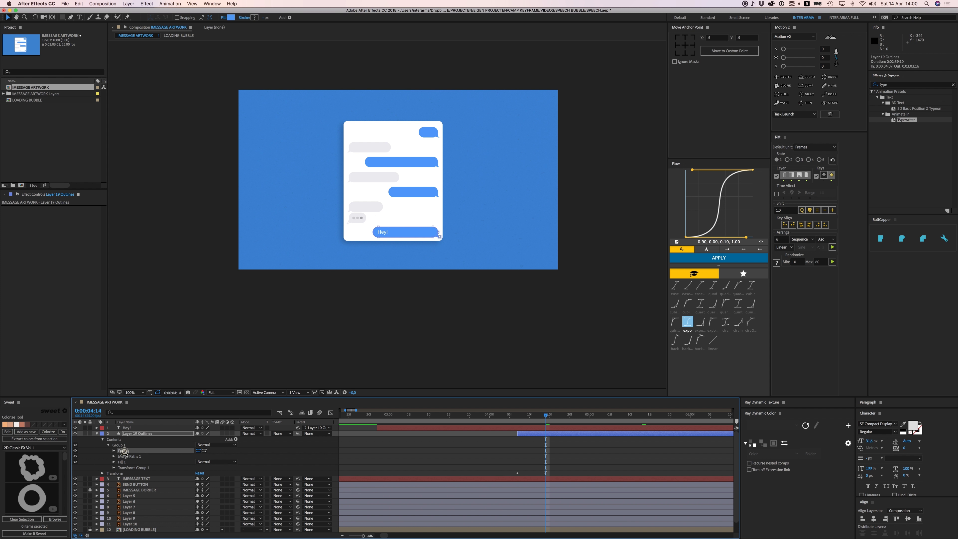
left_click(107, 445)
Step: Keyframe the blue bubble's position from 0:00:04:14 to 0:00:04:23, moving it straight up above the message input field
scroll(322, 345, "up", 2)
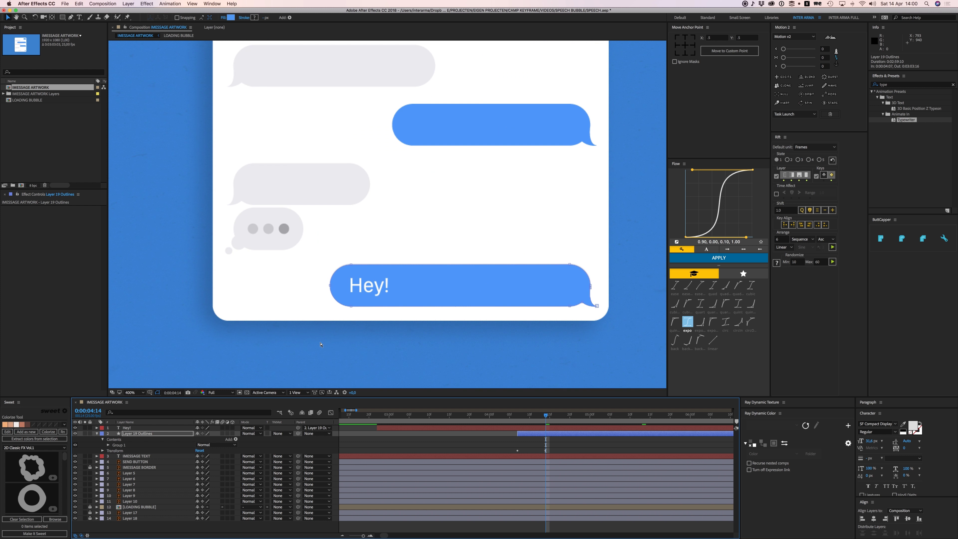
left_click_drag(410, 328, 342, 317)
left_click(533, 433)
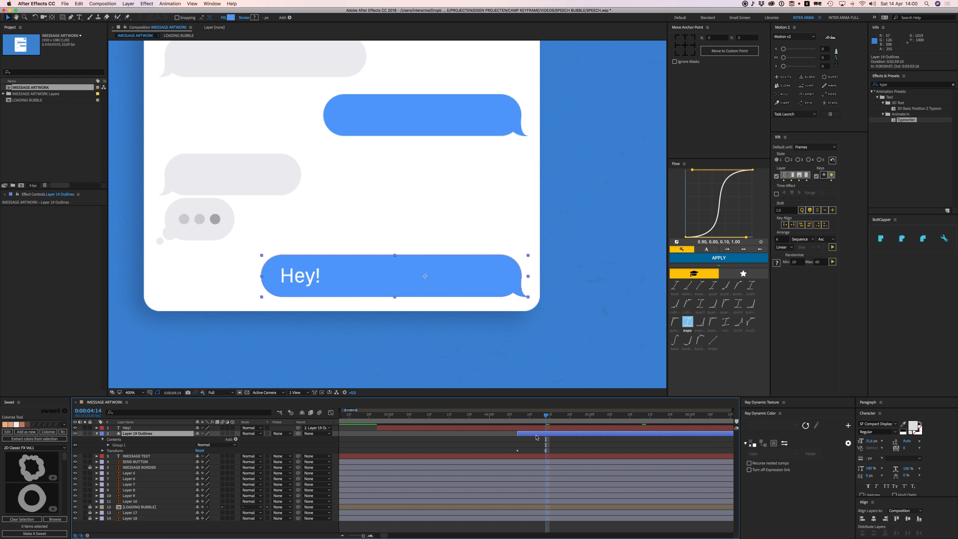
key("p")
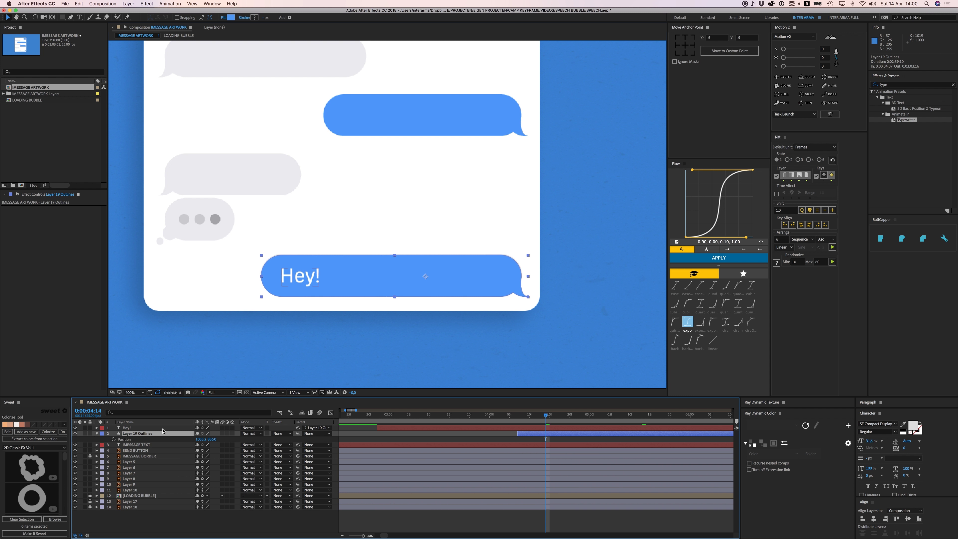
left_click(113, 440)
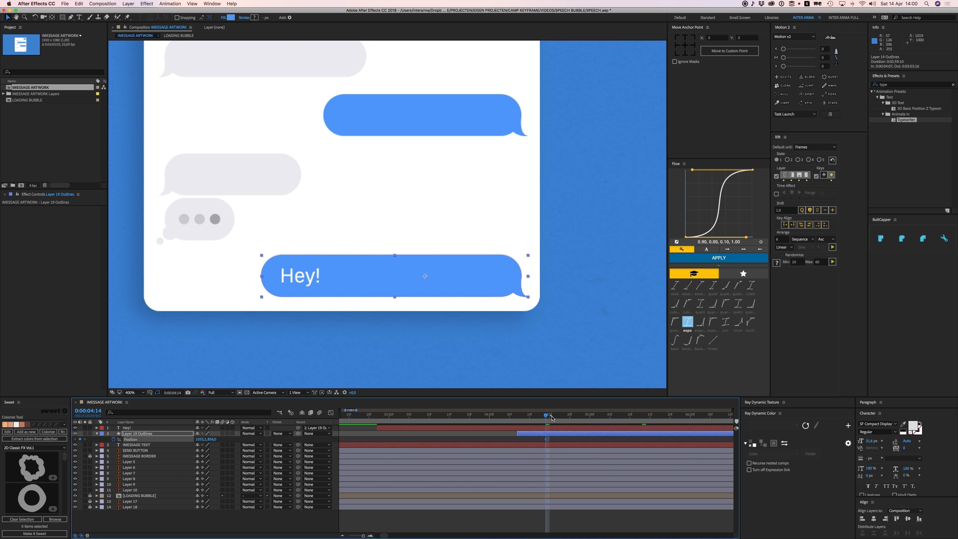
left_click_drag(552, 418, 583, 417)
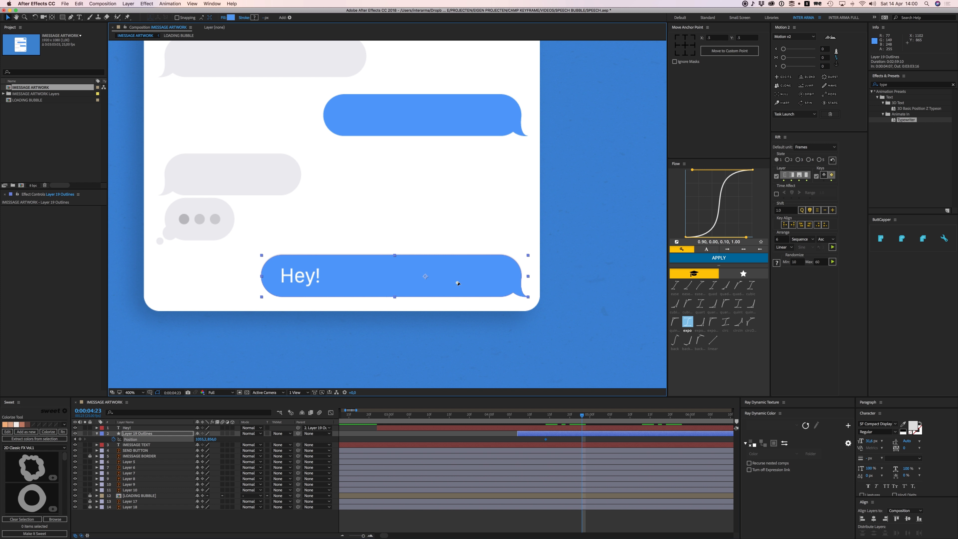
left_click_drag(457, 283, 453, 228)
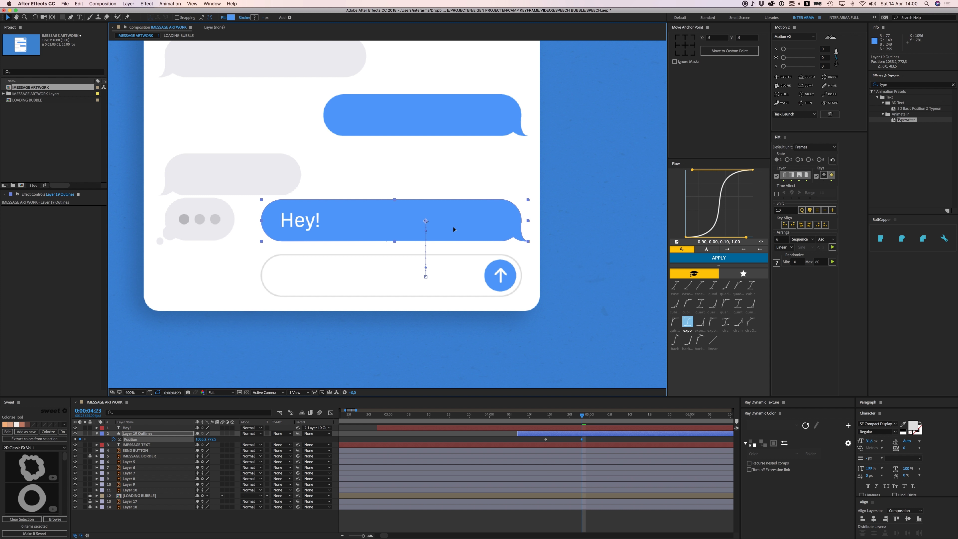
Step: Play back the bubble's upward move, including once more from 0:00:04:01
key("space")
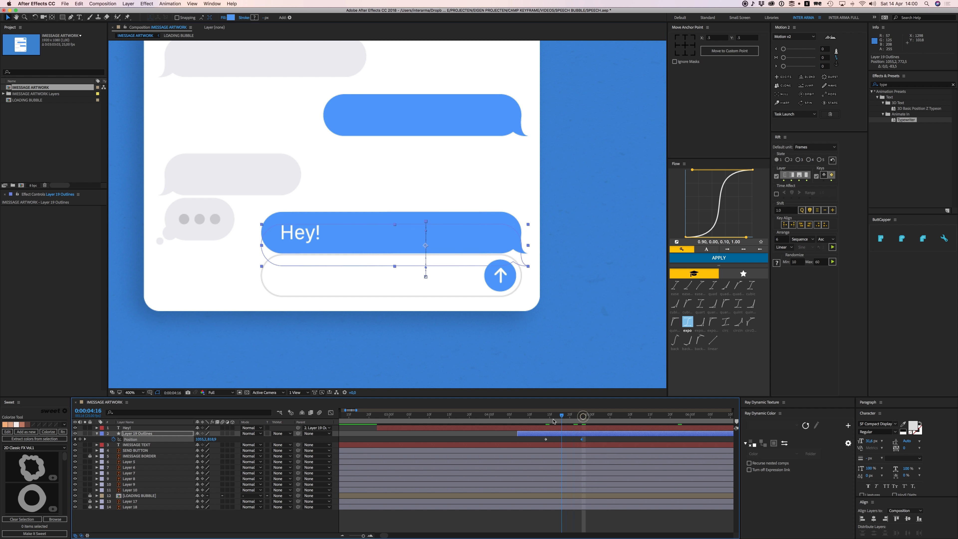
key("space")
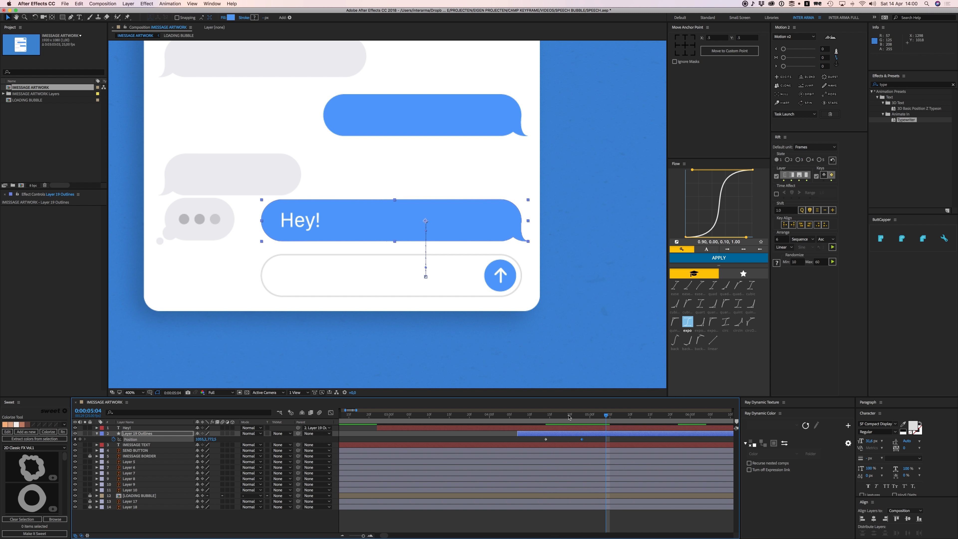
left_click_drag(568, 415, 493, 424)
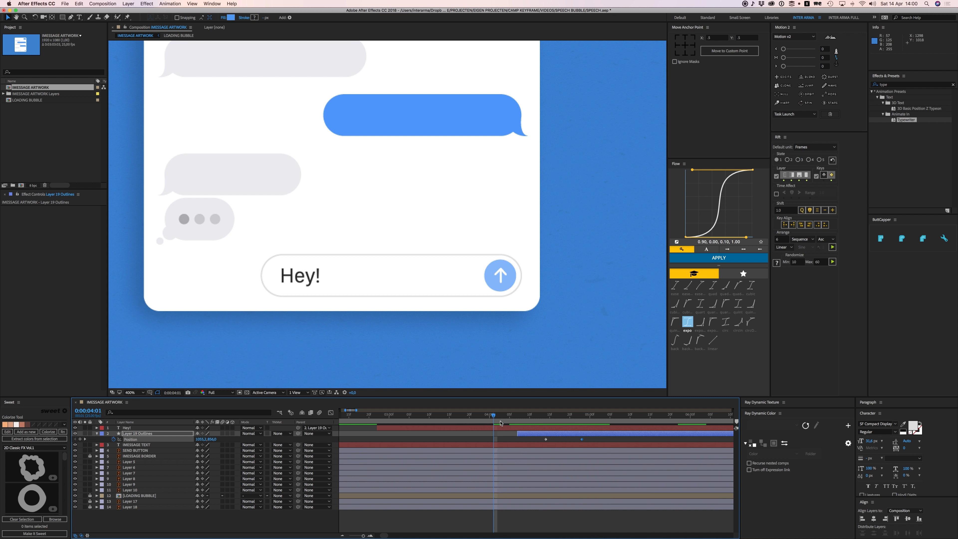
key("space")
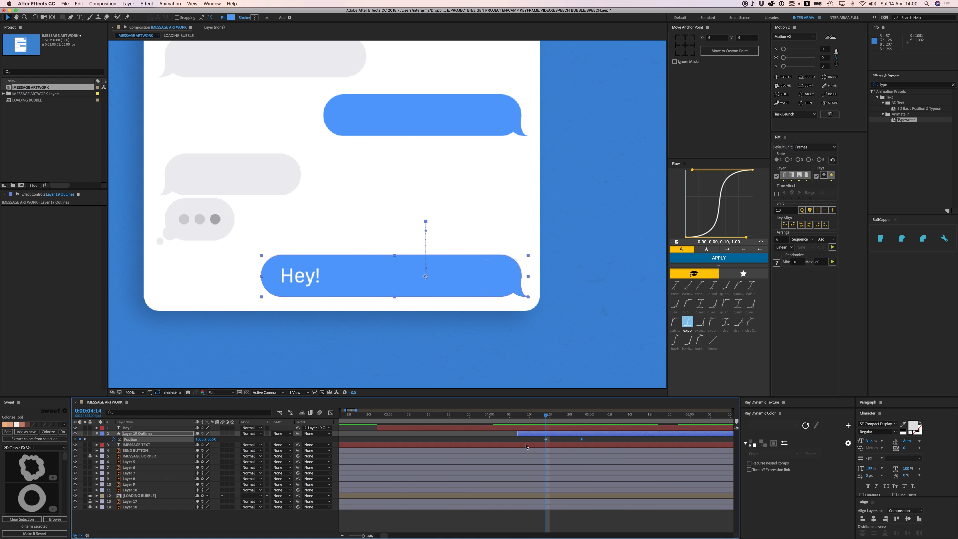
Step: Keyframe the Hey! text's position from 0:00:04:14 to 0:00:04:23, sliding it horizontally to the bubble's tail end
left_click(508, 428)
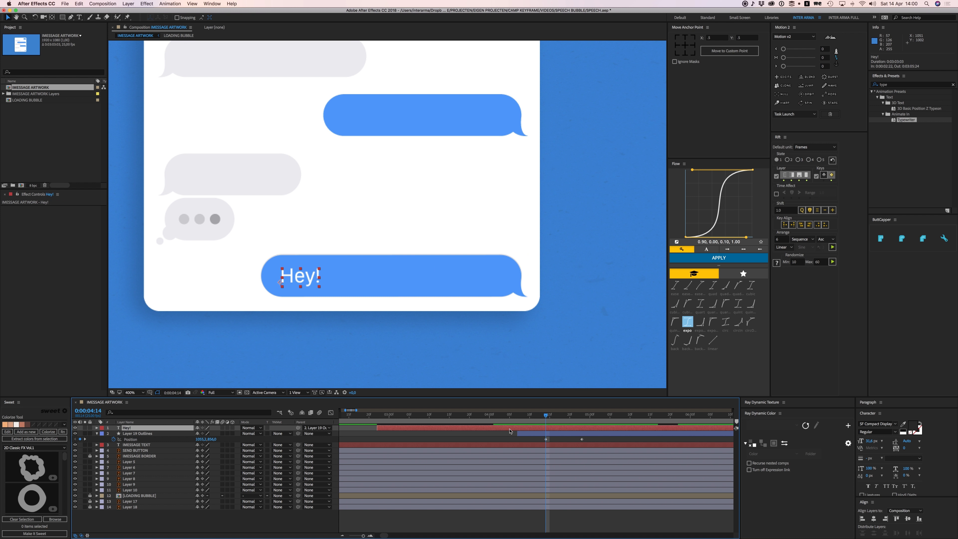
key("alt+shift+p")
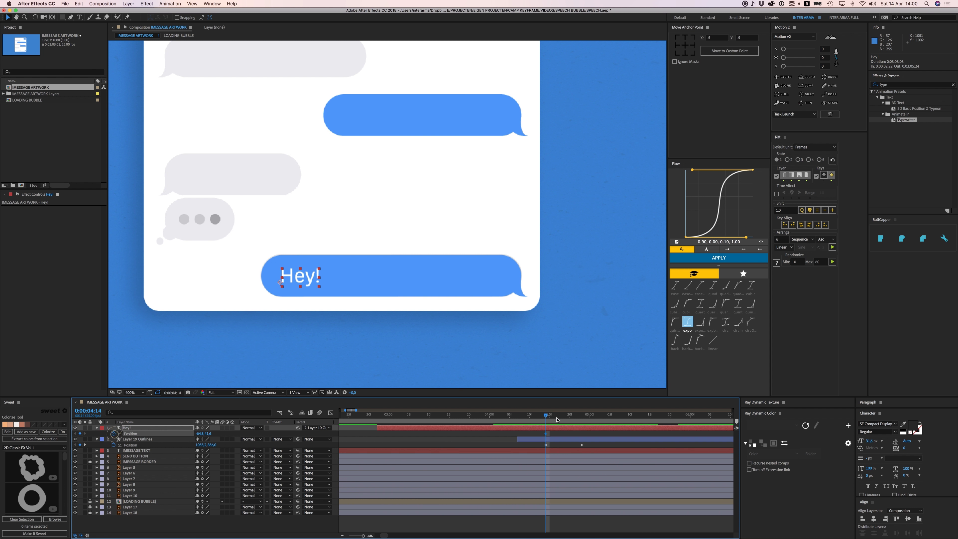
left_click_drag(564, 416, 581, 415)
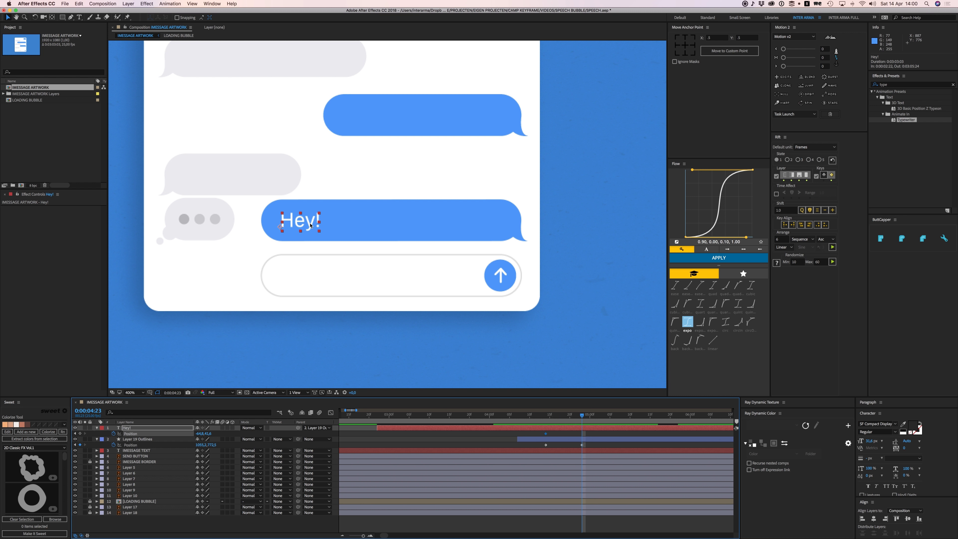
left_click_drag(310, 225, 478, 229)
left_click_drag(488, 229, 496, 229)
left_click(477, 446)
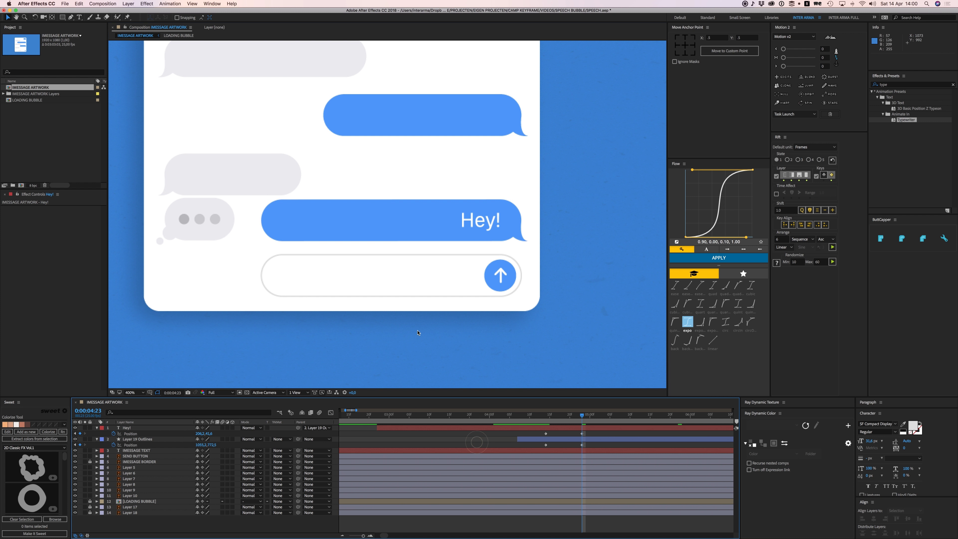
Step: Place a vertical guide through the send button's center to check the Hey! text's right edge against it
key("super+r")
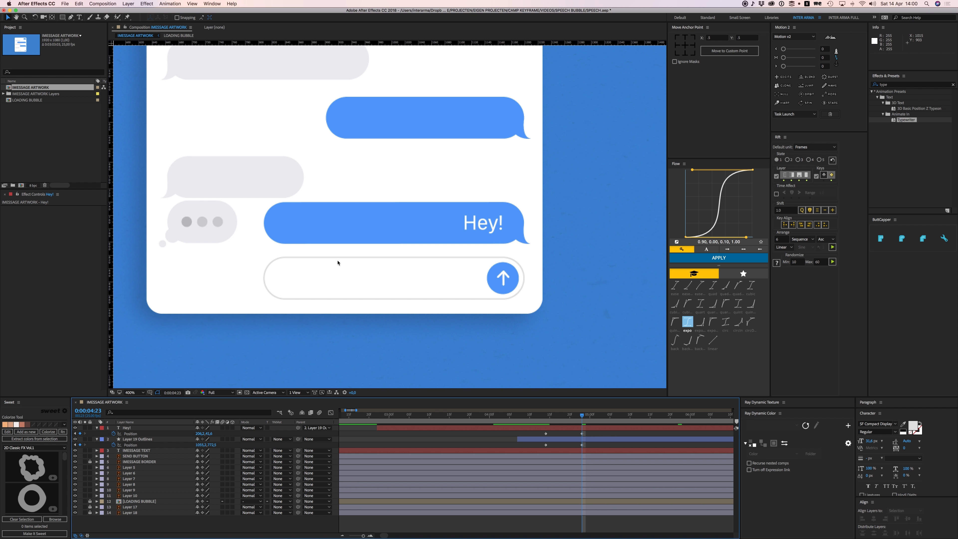
left_click_drag(114, 69, 503, 220)
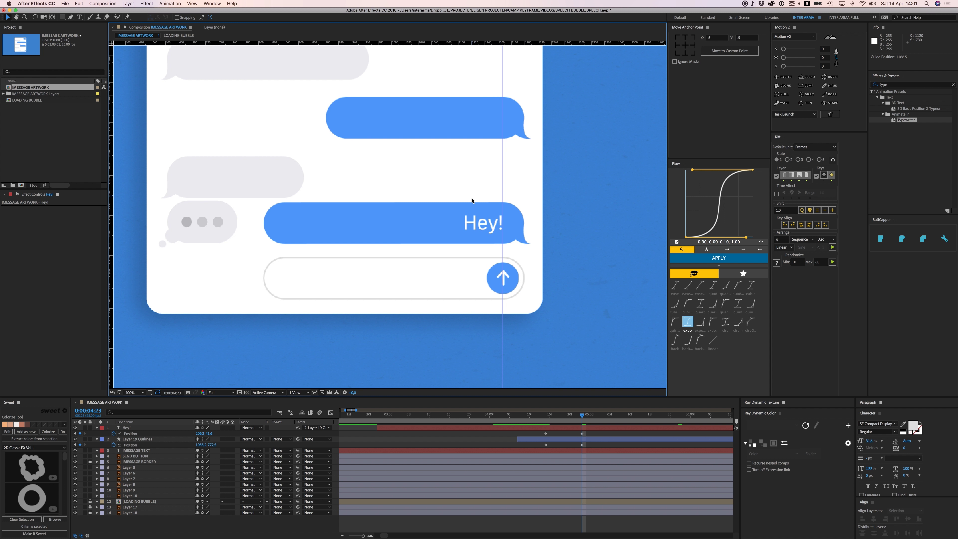
key("super+r")
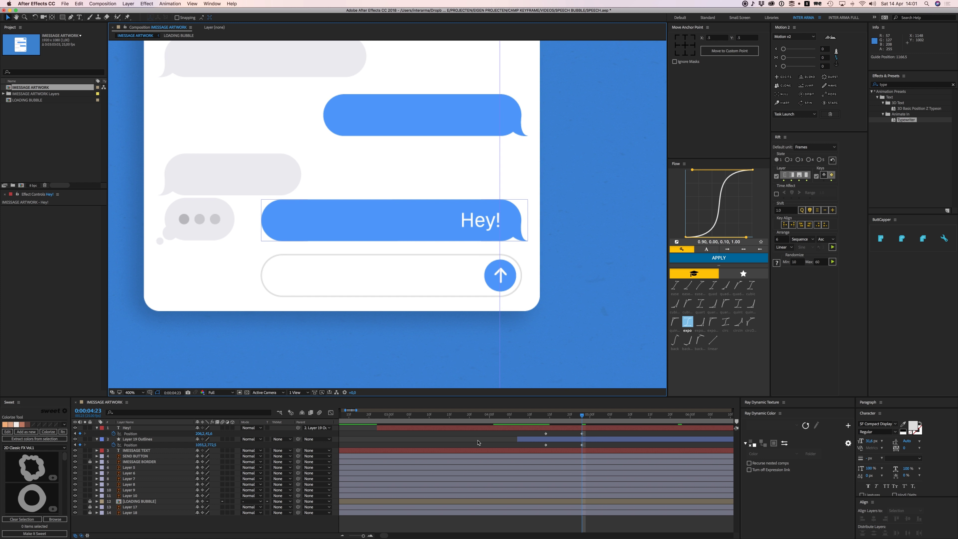
Step: Keyframe the bubble's Path 1 from 0:00:04:14 to 0:00:04:23, pulling its left end in to fit closely around the Hey! text
left_click(532, 439)
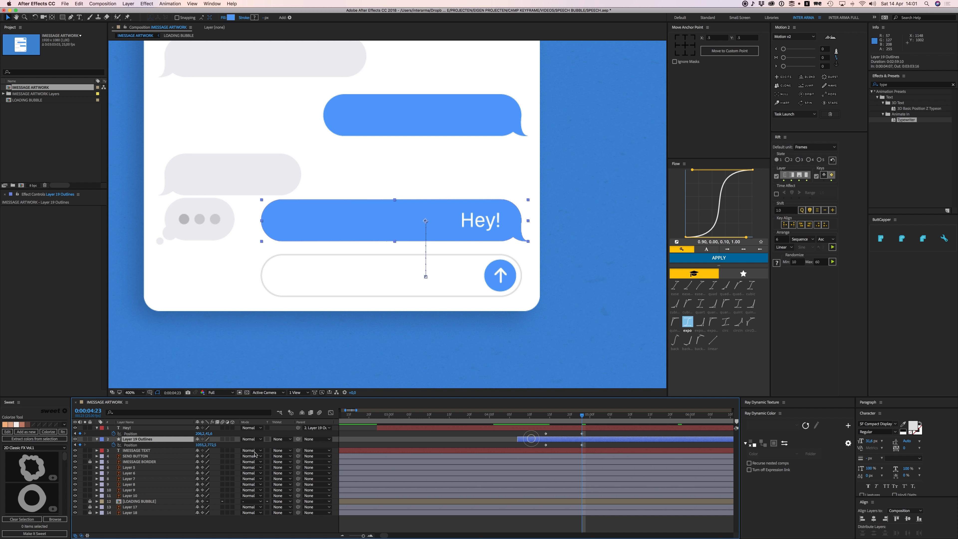
left_click(97, 439)
left_click(97, 439)
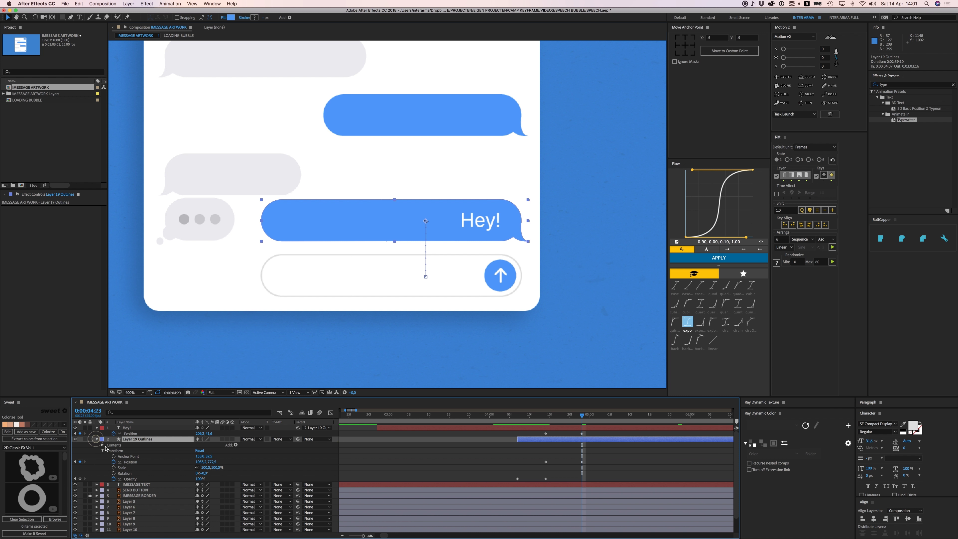
left_click(103, 450)
left_click(102, 444)
left_click(108, 450)
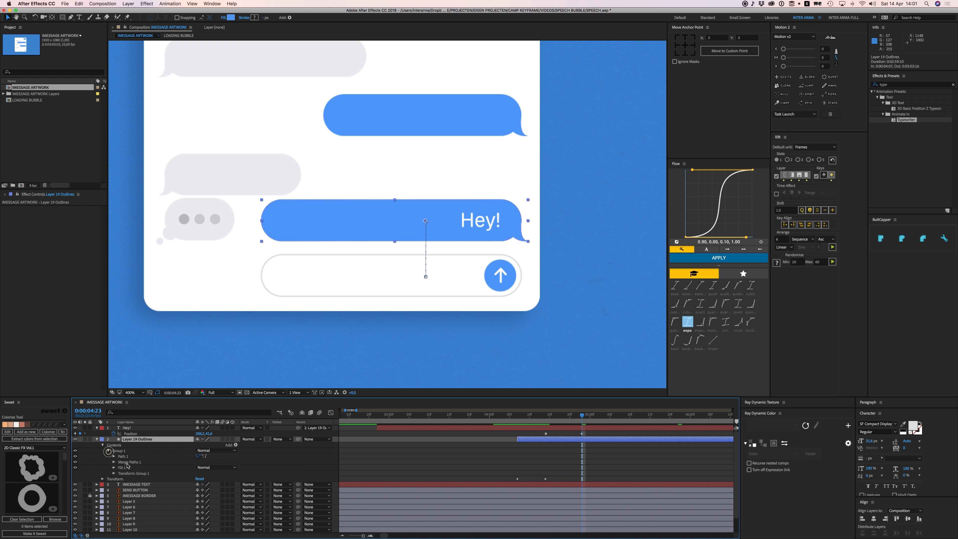
left_click(114, 457)
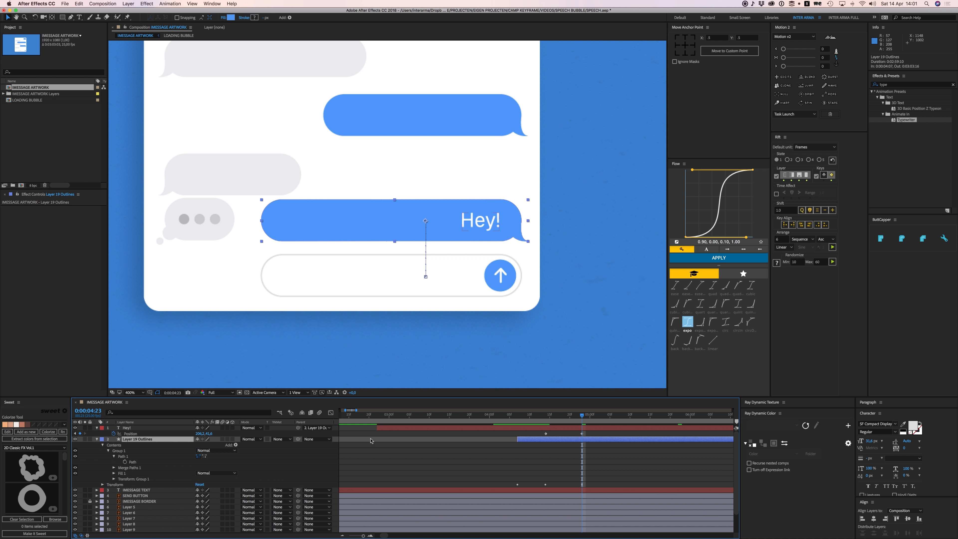
left_click(549, 415)
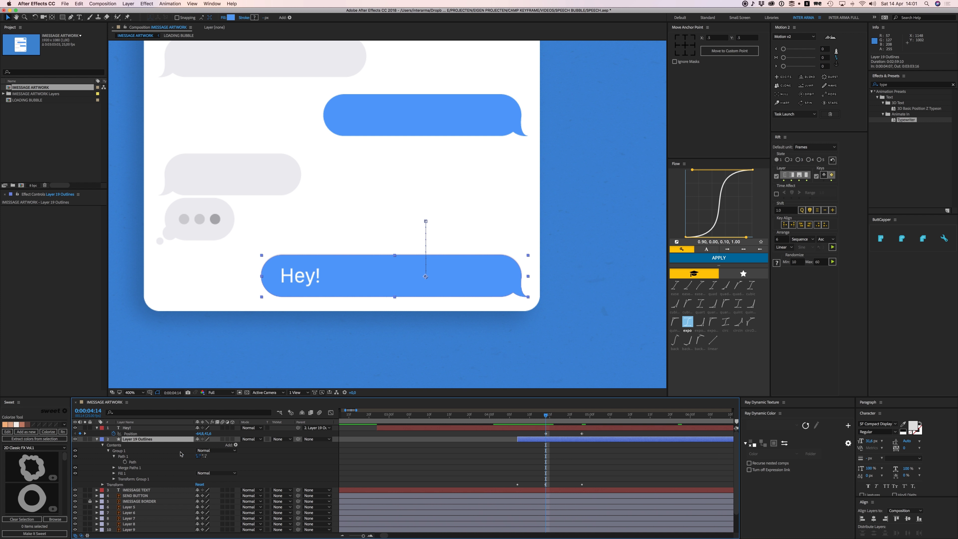
left_click(126, 461)
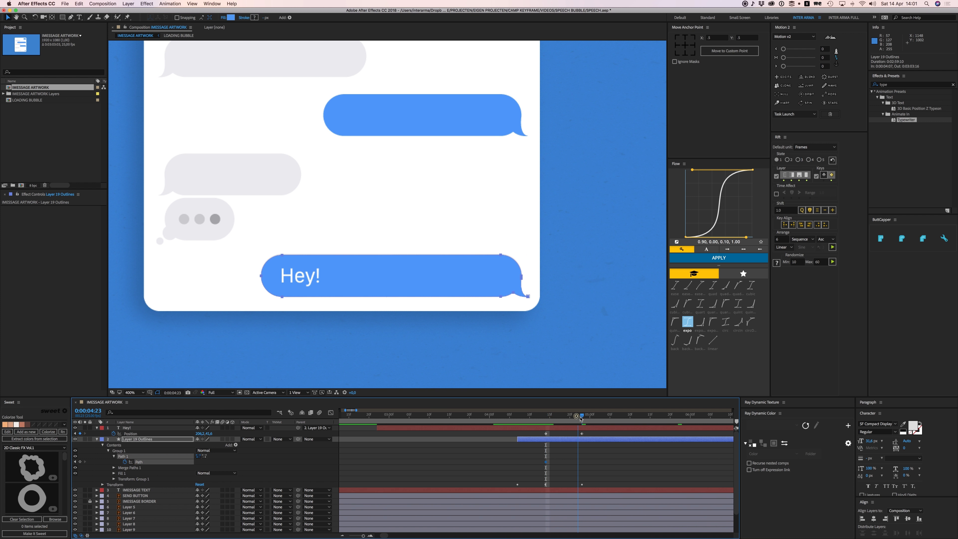
left_click_drag(248, 195, 461, 245)
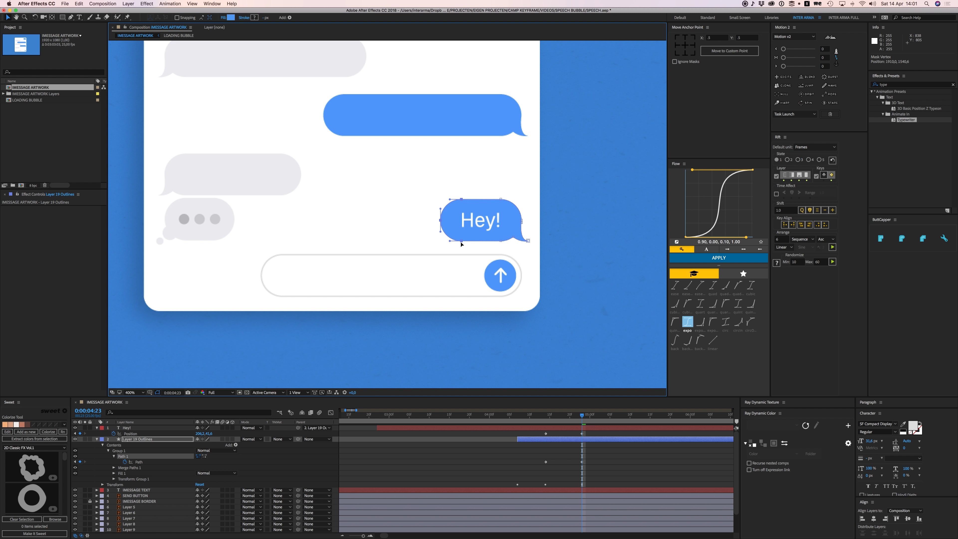
left_click(501, 465)
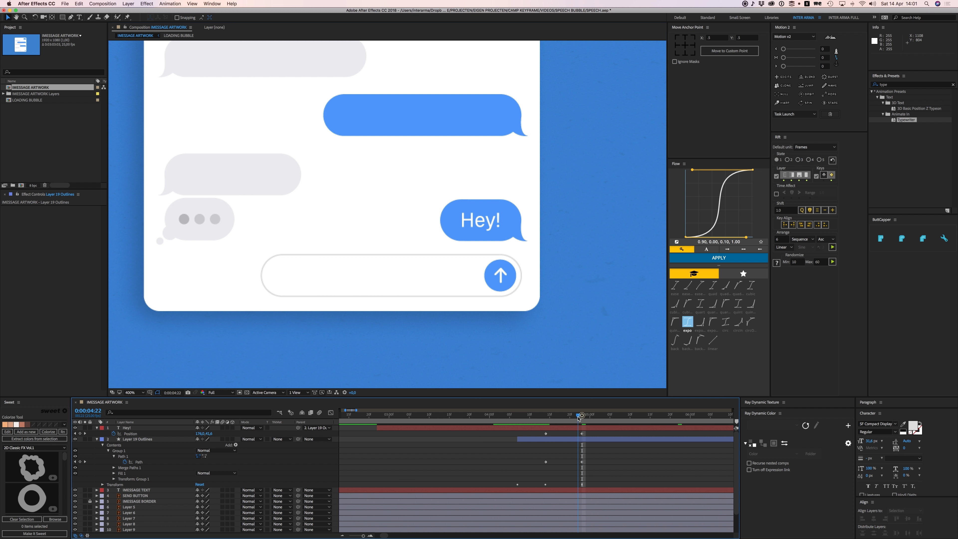
Step: Play back the bubble shrinking and rising with its text, from 0:00:04:04 and again from 0:00:04:09
left_click_drag(579, 418, 505, 418)
key("space")
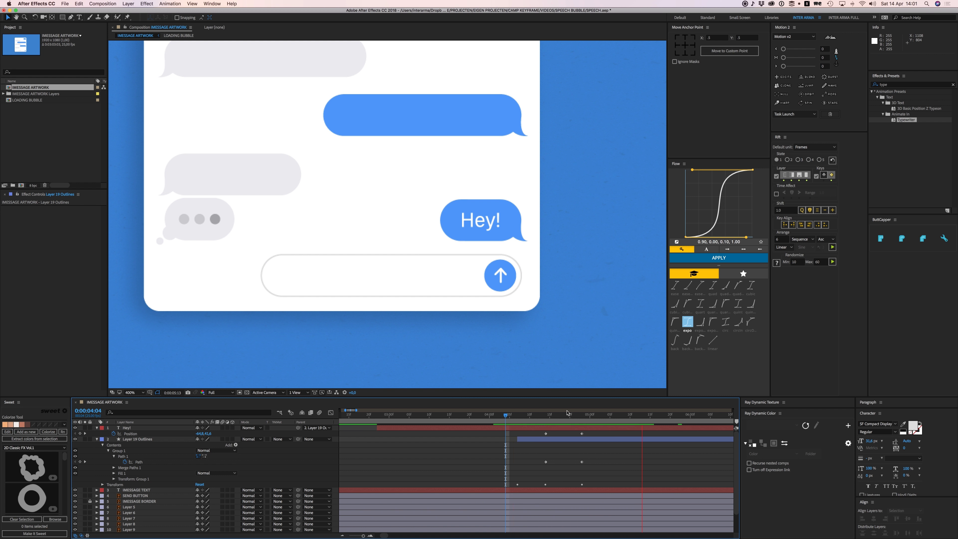
key("space")
left_click_drag(567, 414, 527, 419)
key("space")
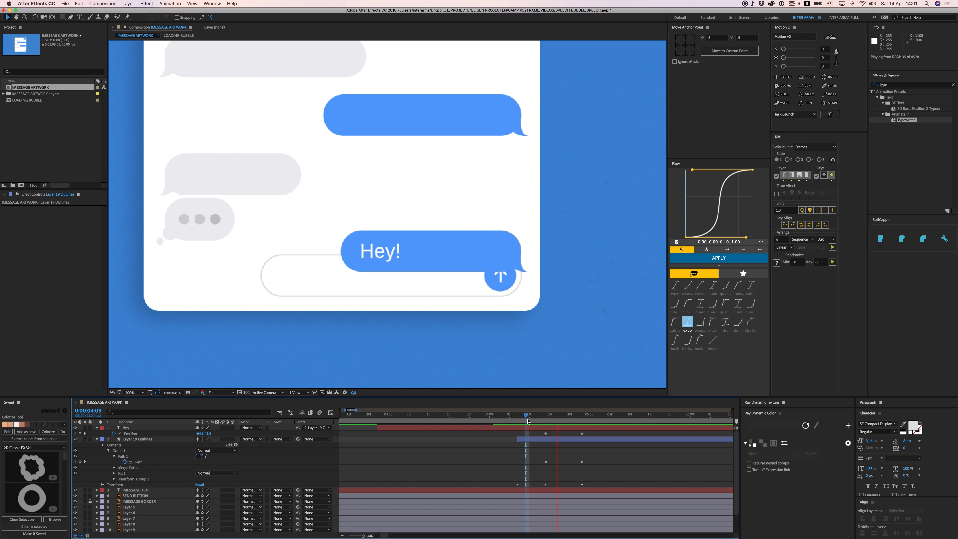
Step: Pull the left-end points of the bubble's Path 1 slightly further in at 0:00:04:23 for a tighter fit around the Hey! text
left_click(567, 442)
key("j")
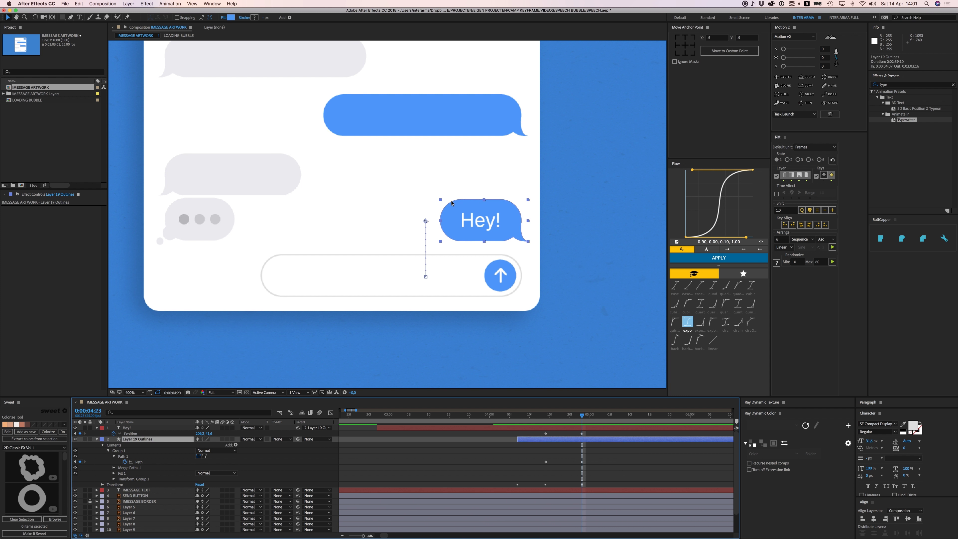
mouse_move(433, 190)
left_mouse_down()
mouse_move(467, 216)
mouse_move(467, 206)
left_mouse_up()
key("g")
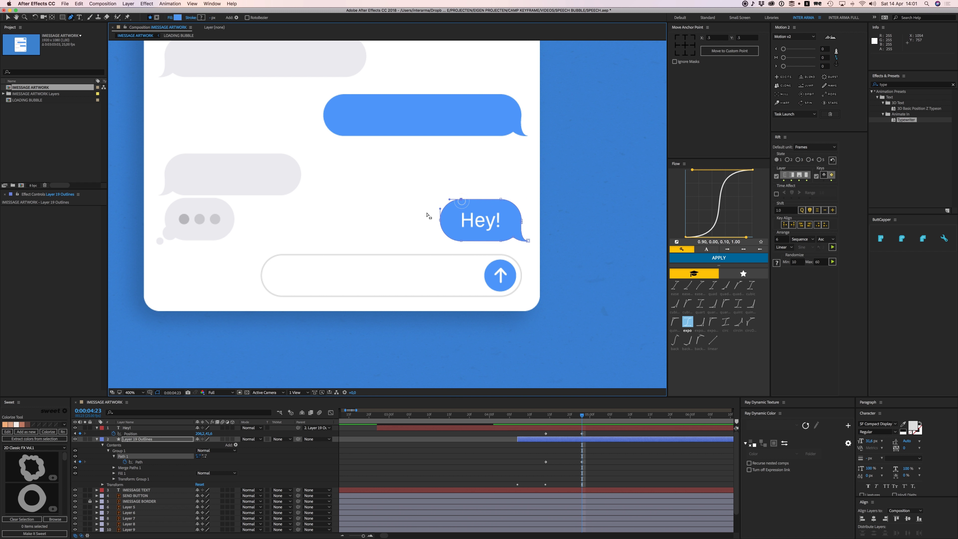
key("v")
left_click_drag(461, 243, 465, 244)
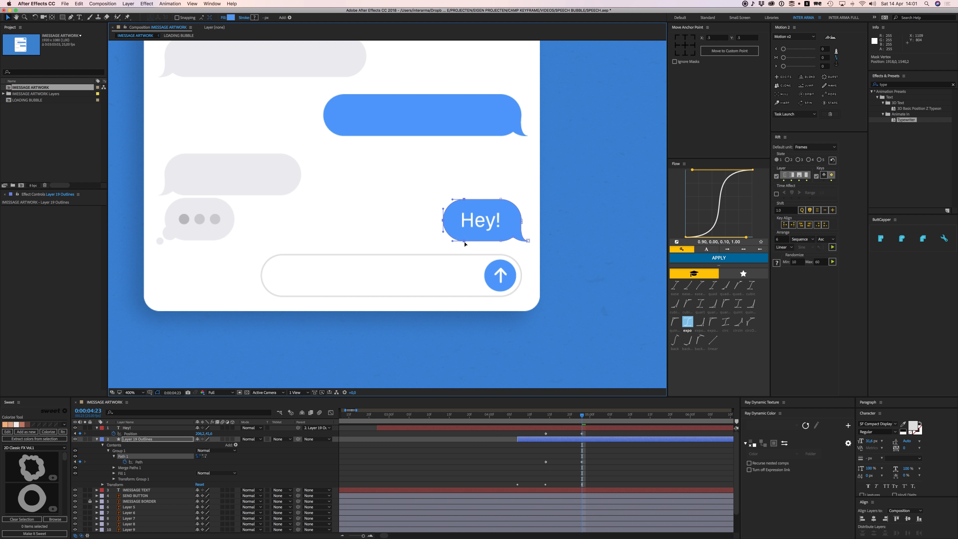
left_click(600, 479)
key("comma")
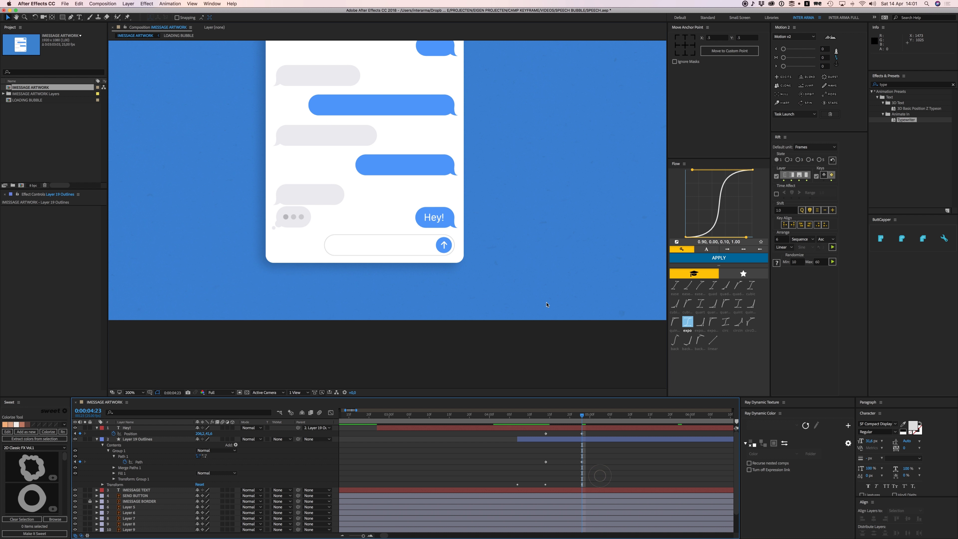
key("period")
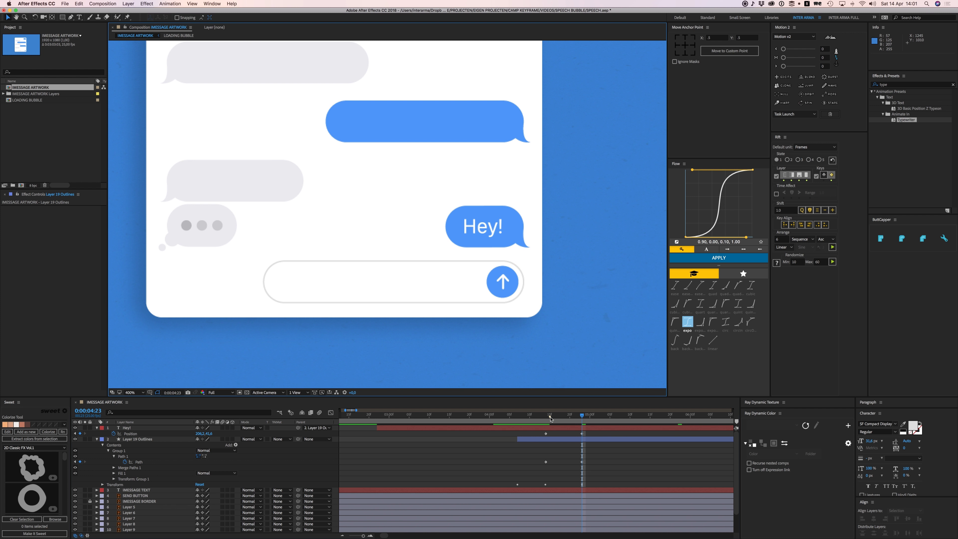
Step: Save the project and play back the send animation from 0:00:03:23
left_click_drag(550, 417, 481, 419)
key("super+s")
key("space")
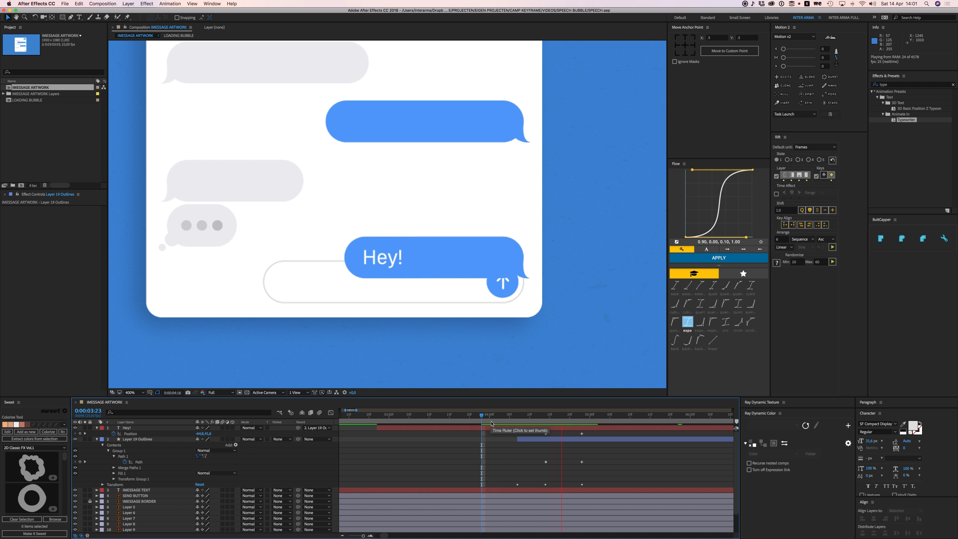
left_click(503, 417)
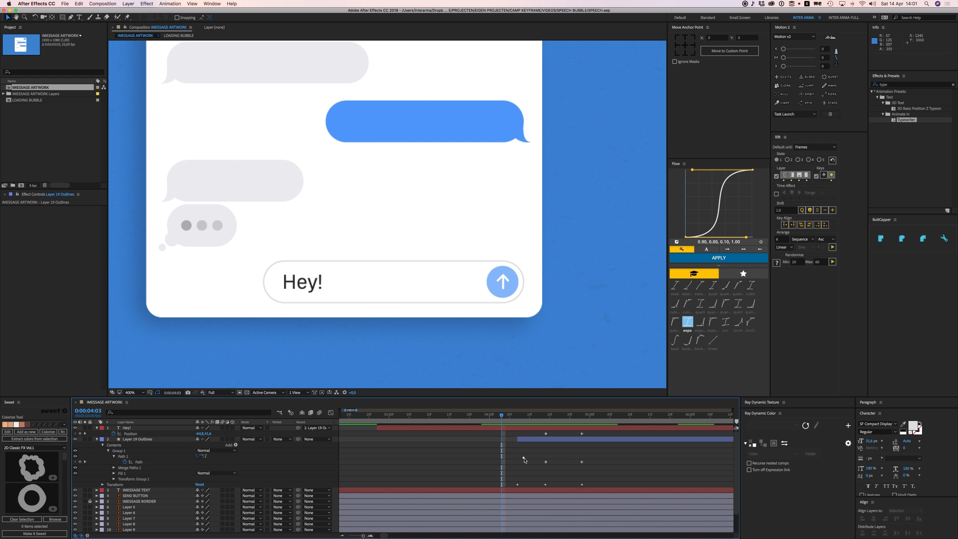
Step: Reveal the layers' keyframed properties and rename the Layer 19 Outlines layer as SPEECH BUBBLE
key("u")
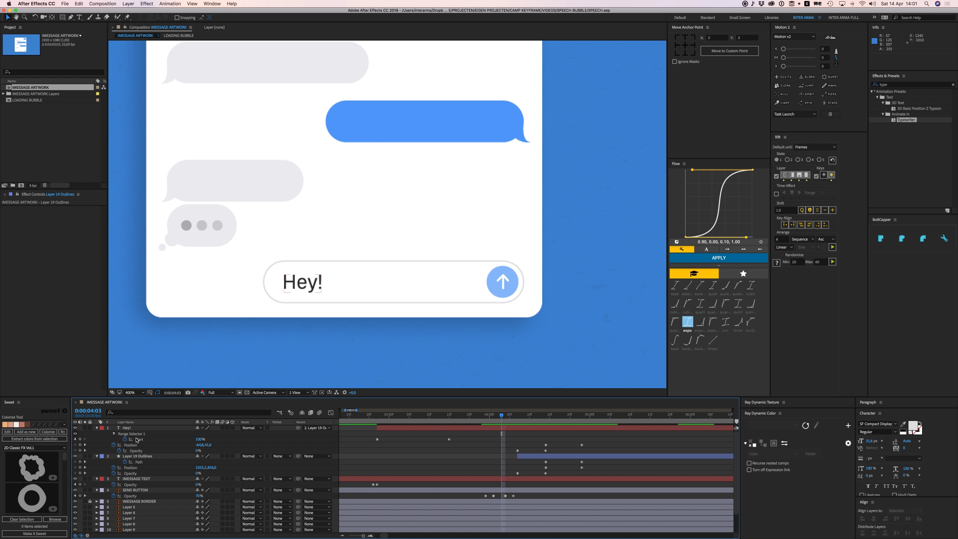
left_click(130, 421)
left_click(145, 456)
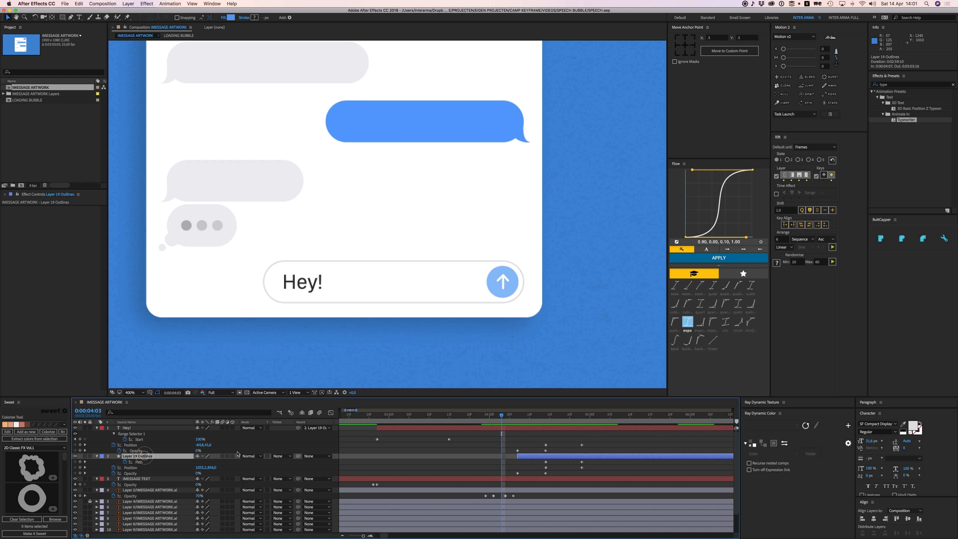
left_click_drag(526, 414, 538, 414)
left_click(482, 444)
left_click(527, 455)
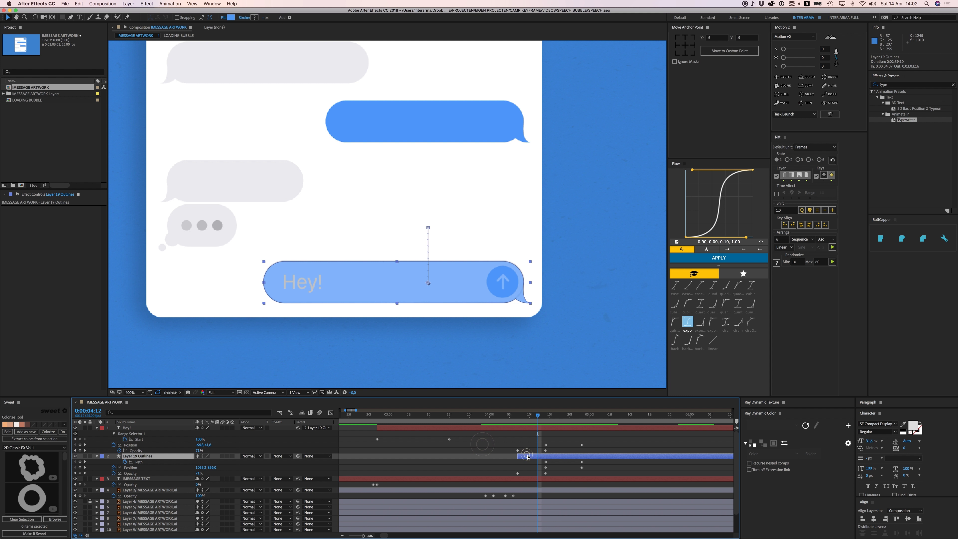
key("Return")
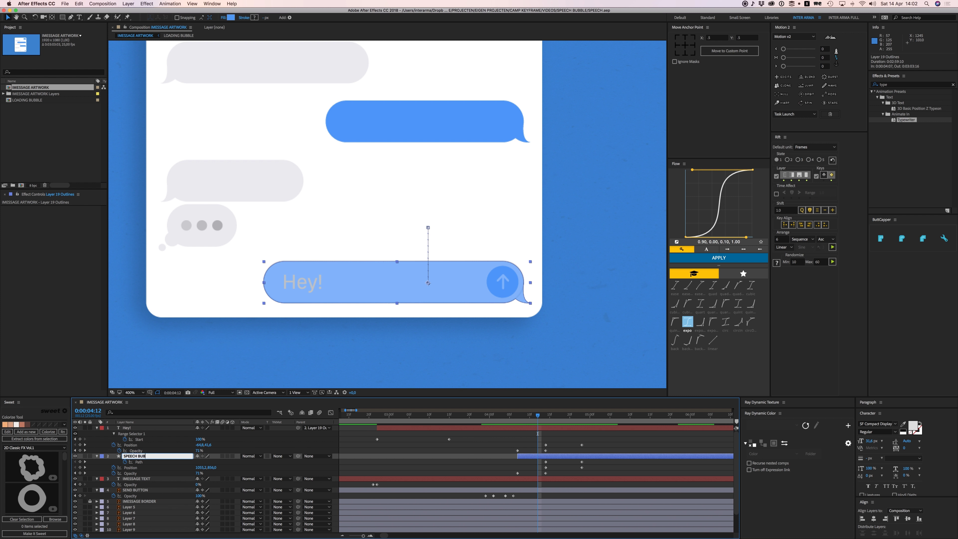
type("SPEECH BUBBLE")
key("Return")
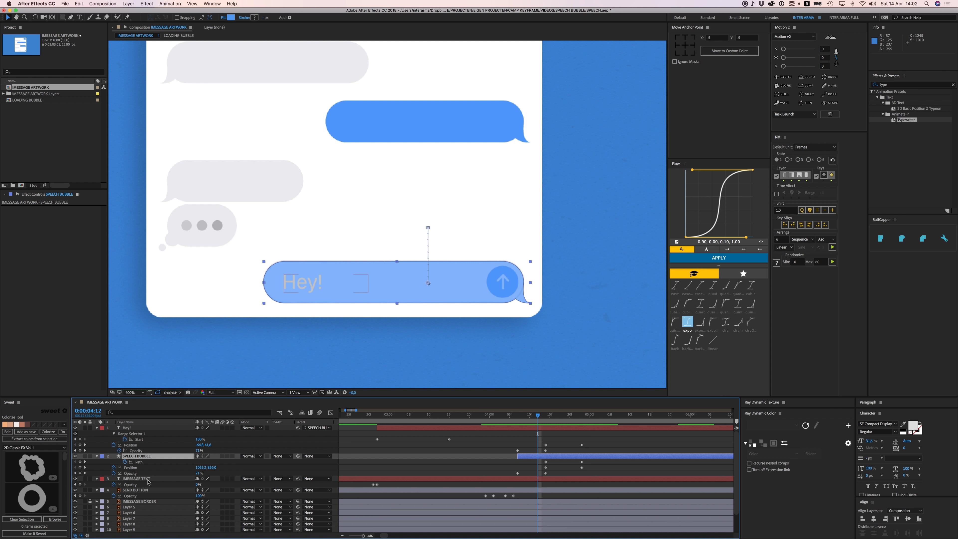
Step: Collapse all layers in the timeline, and reveal only the keyframed properties of the Hey! and SPEECH BUBBLE layers
left_click(147, 480)
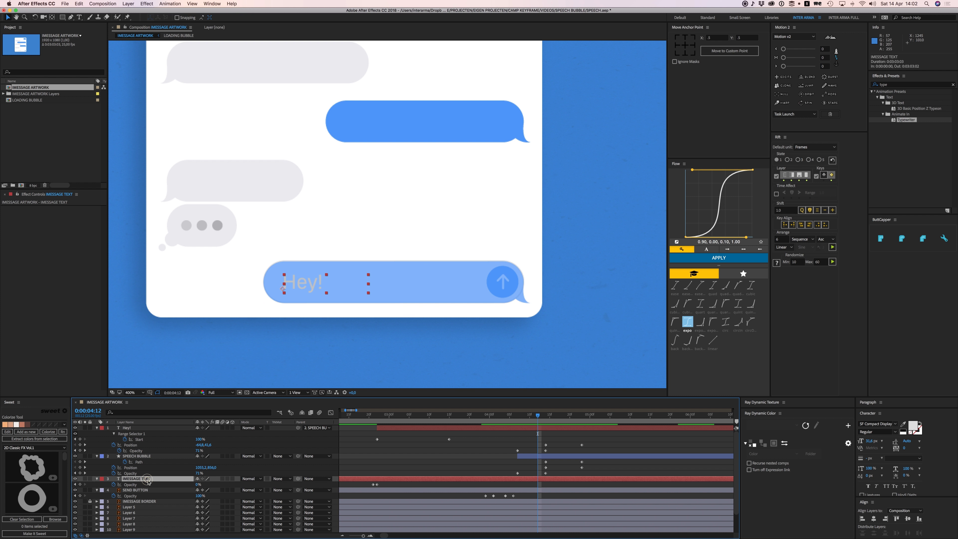
left_click(141, 457)
left_click(127, 428, "shift")
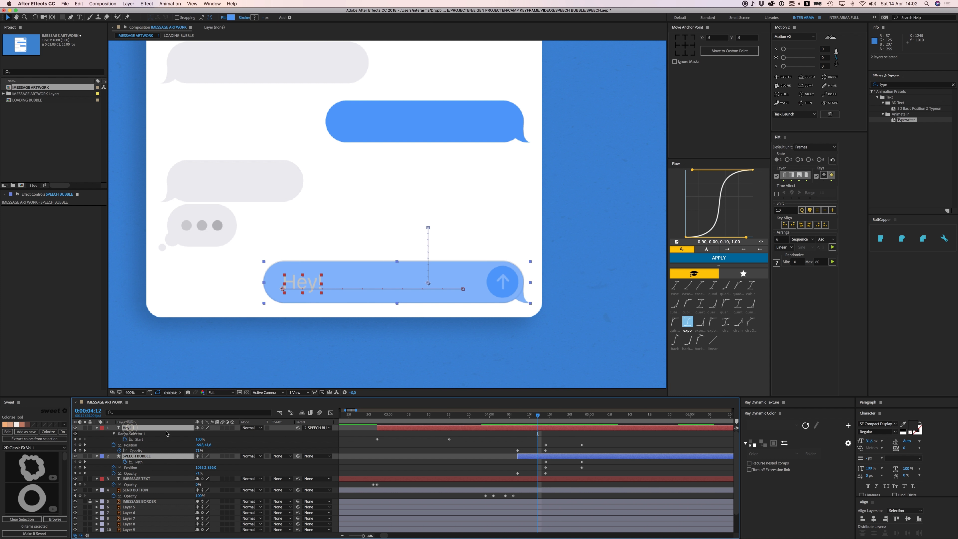
left_click(419, 444)
key("u")
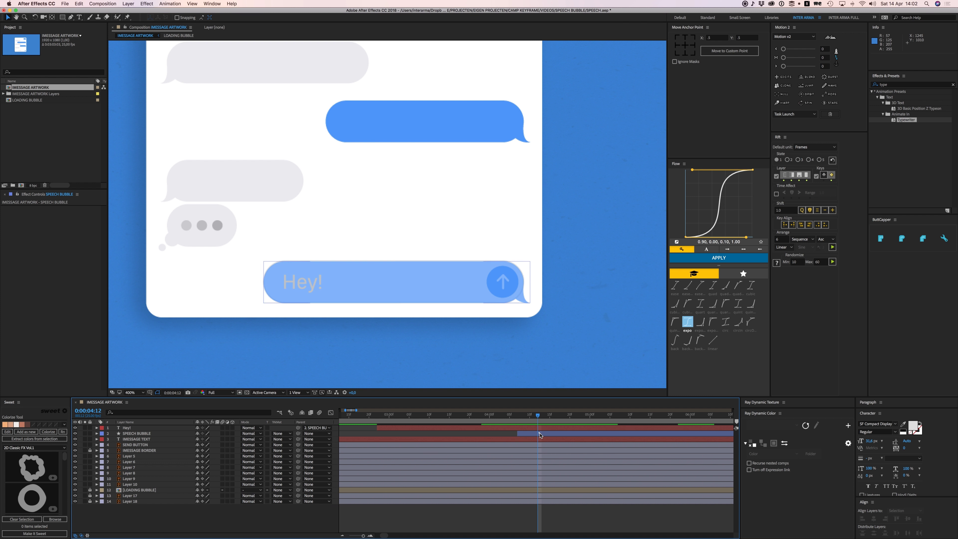
left_click(539, 433)
left_click(537, 428, "shift")
key("u")
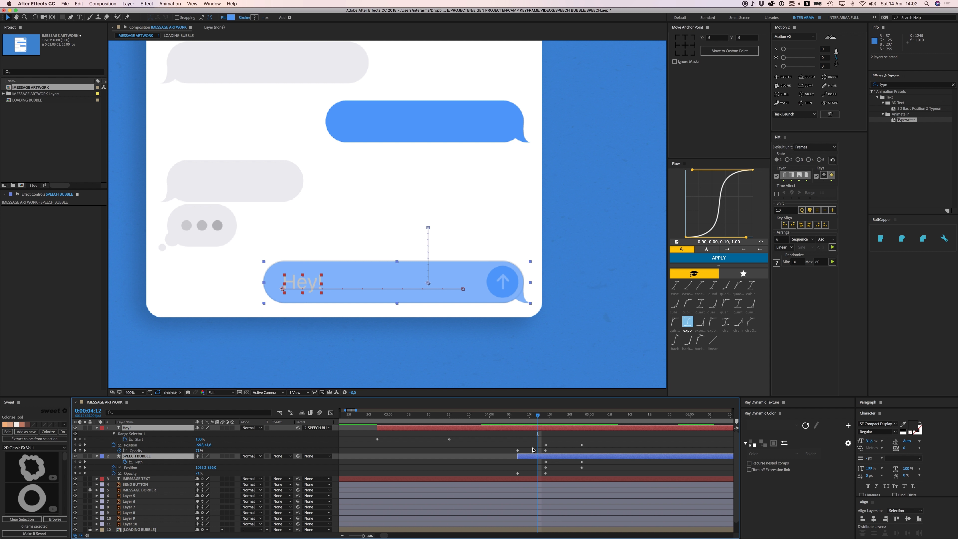
Step: Play back the text changing into the blue bubble from 0:00:03:17
left_click_drag(553, 448, 499, 453)
left_click_drag(536, 414, 458, 424)
key("space")
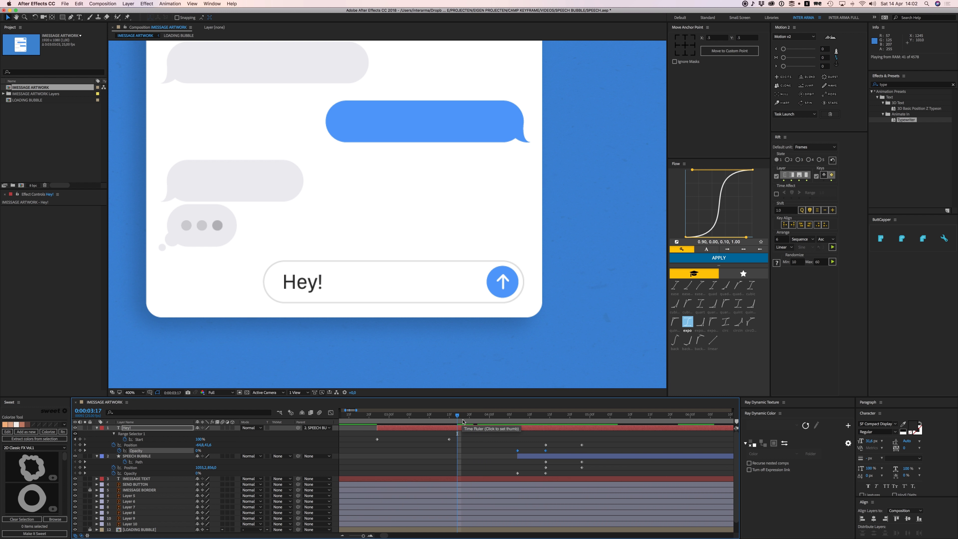
key("space")
key("space")
key("space")
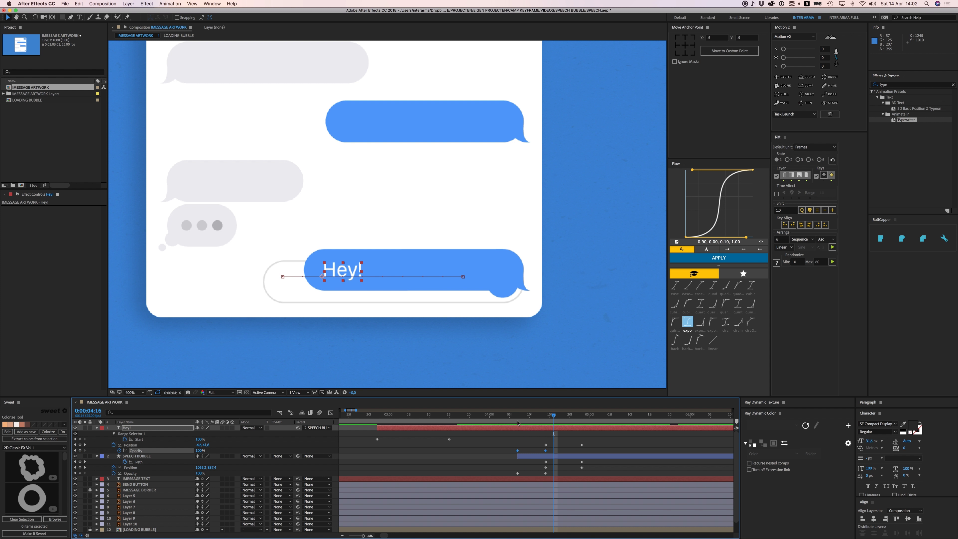
Step: Apply Easy Ease to the position, opacity and path keyframes of the Hey! and SPEECH BUBBLE layers
left_click_drag(540, 418, 597, 477)
key("space")
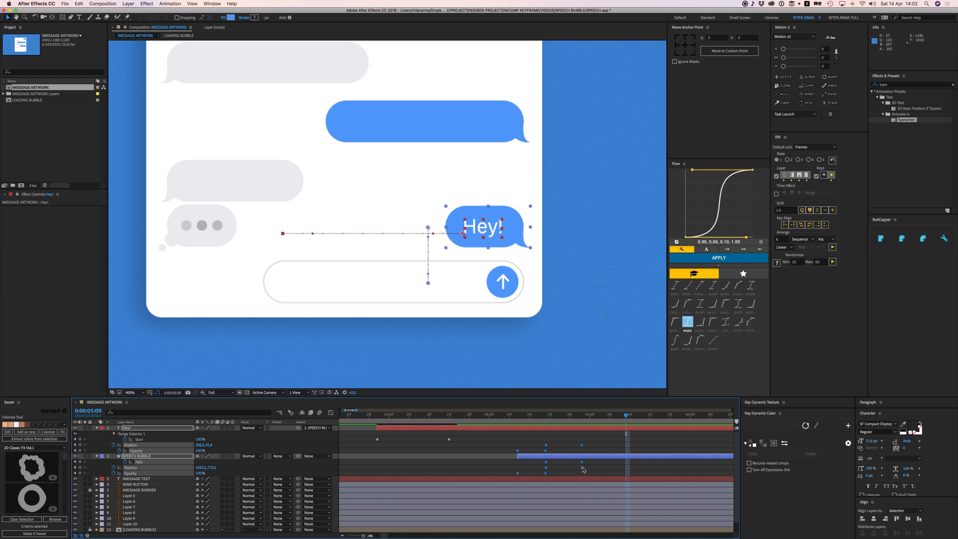
right_click(582, 467)
mouse_move(622, 530)
left_click(672, 495)
Step: Play back the eased bubble animation from 0:00:04:07
key("space")
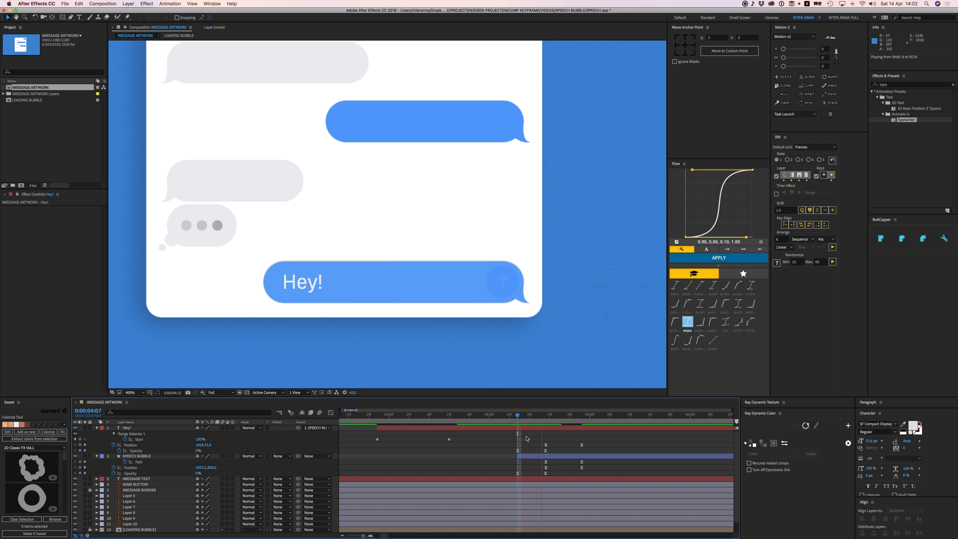
left_click(520, 418)
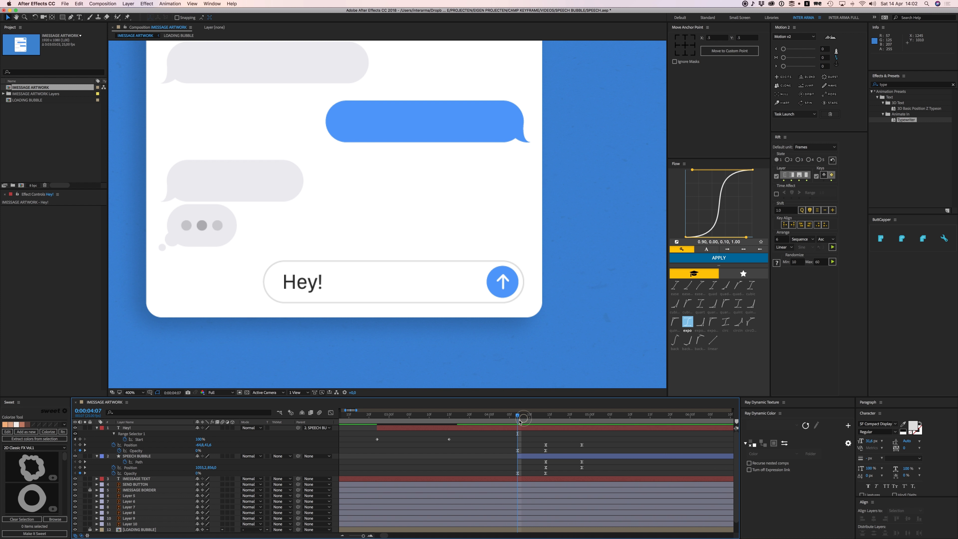
key("space")
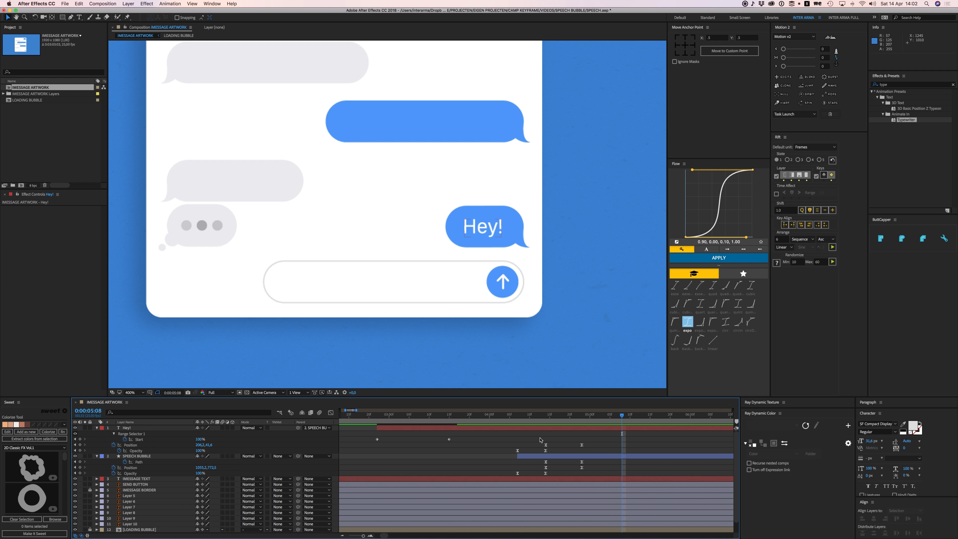
Step: Shift the Hey! position and the bubble's path and position keyframes earlier to start at 0:00:04:11, and play back the result
left_click_drag(529, 432, 534, 467)
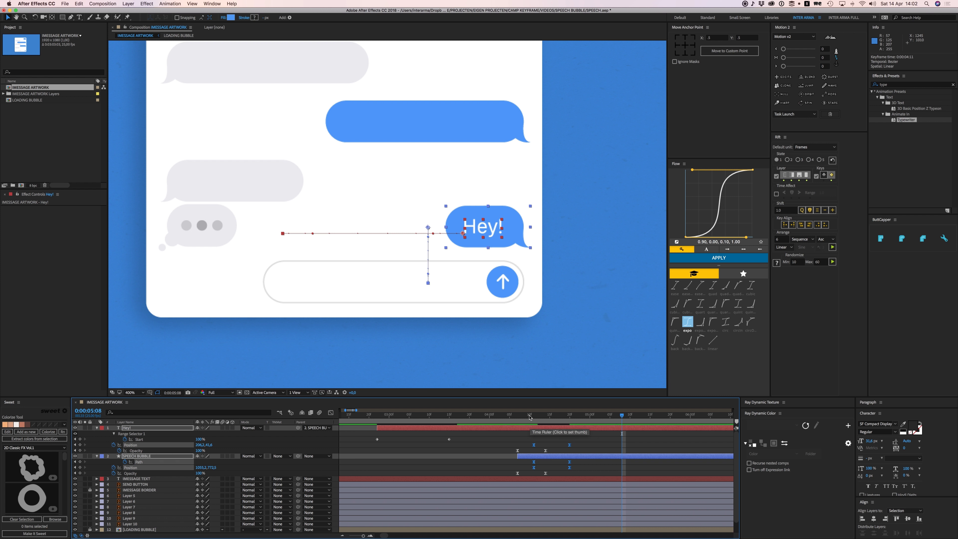
left_click(513, 415)
key("space")
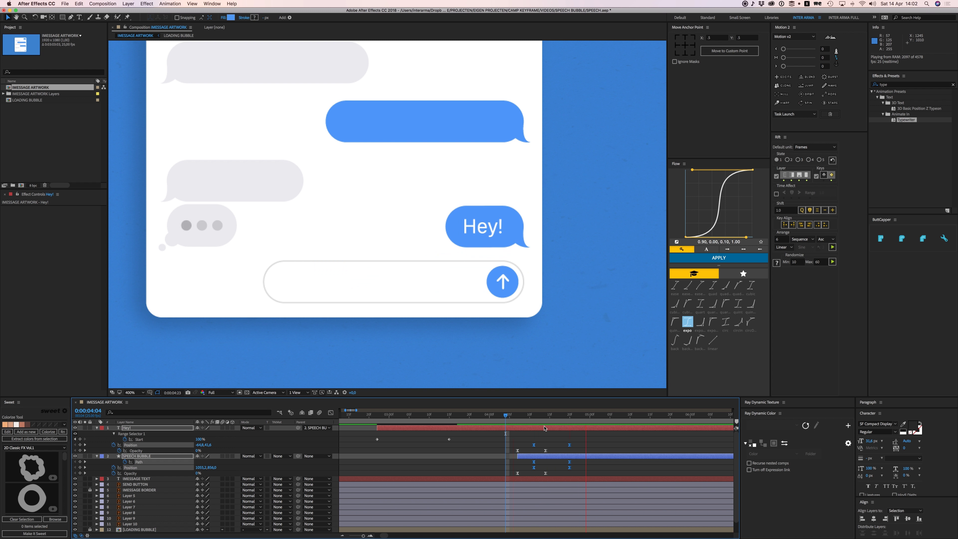
key("space")
Step: Move the ending position and path keyframes of both layers to 0:00:04:18 and play back the faster move
left_click_drag(564, 436, 561, 467)
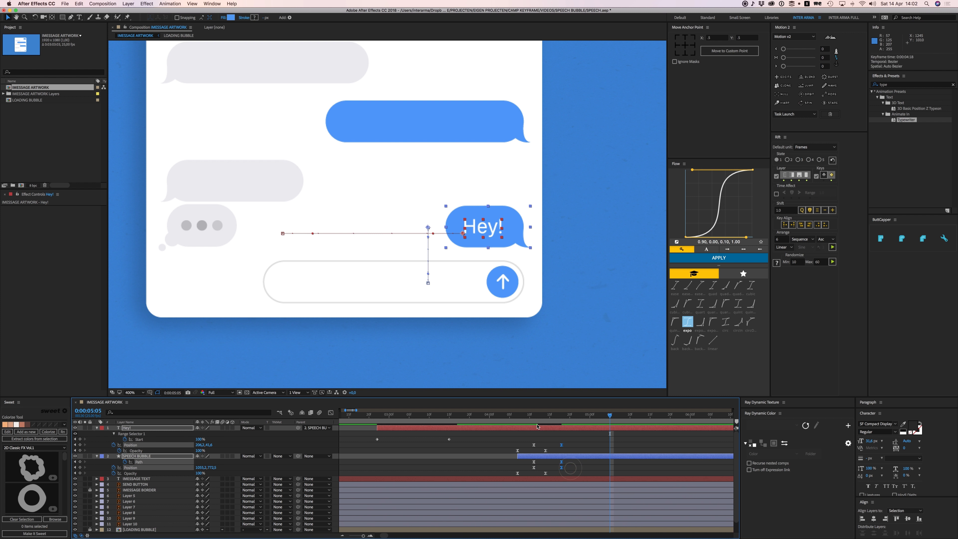
key("space")
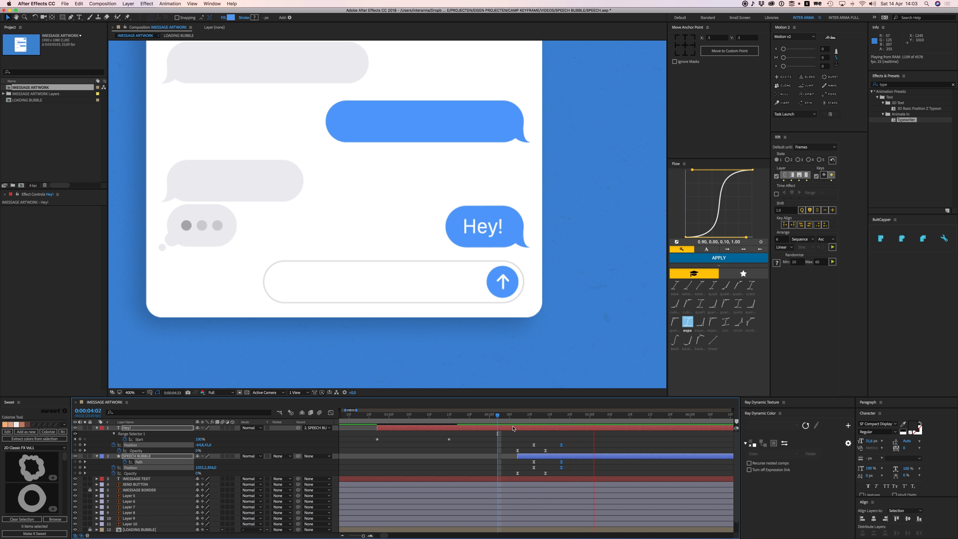
key("space")
key("comma")
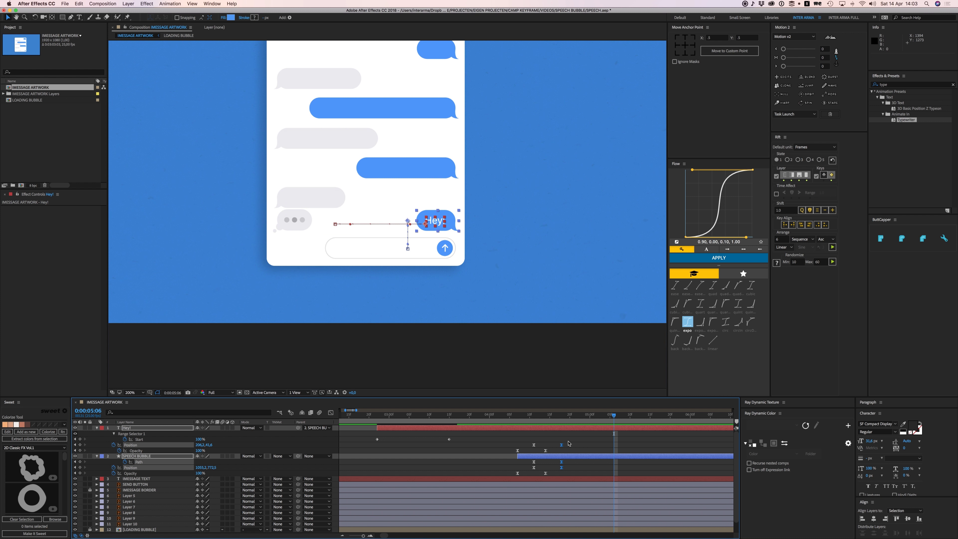
Step: Reshape the speed graphs of both layers' position and path keyframes into a steep peak near the end, and preview the motion
left_click(371, 536)
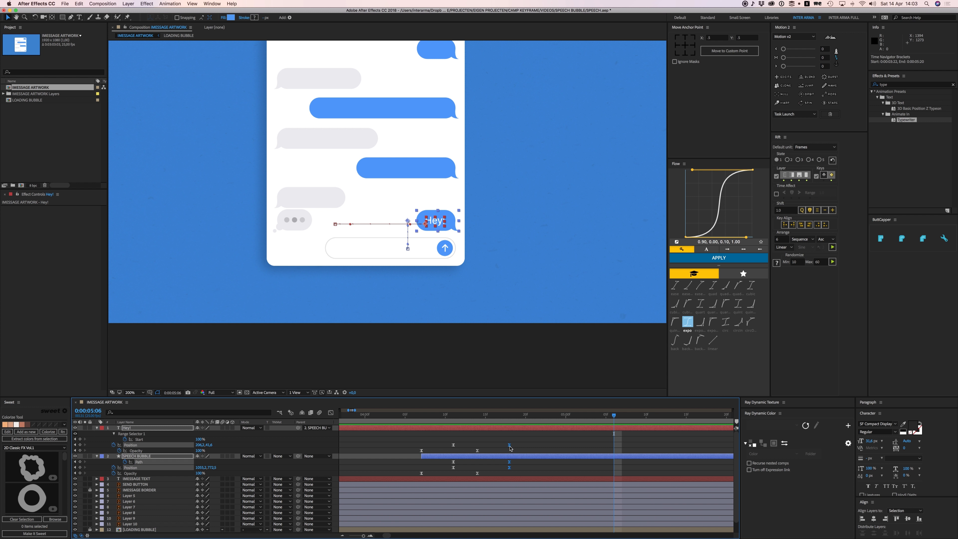
left_click_drag(522, 441, 448, 447)
left_click_drag(519, 469, 442, 457)
left_click(330, 412)
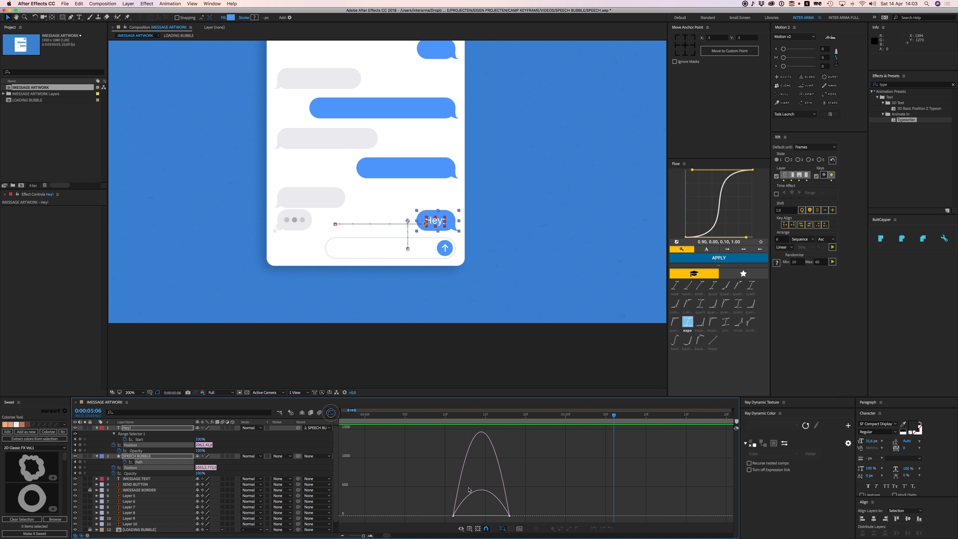
left_click_drag(437, 504, 476, 519)
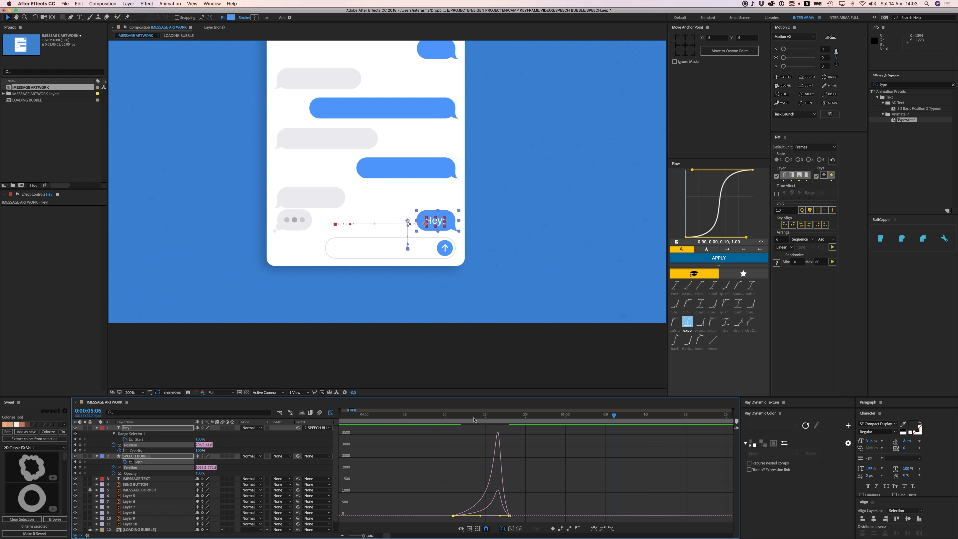
left_click_drag(463, 416, 438, 421)
key("space")
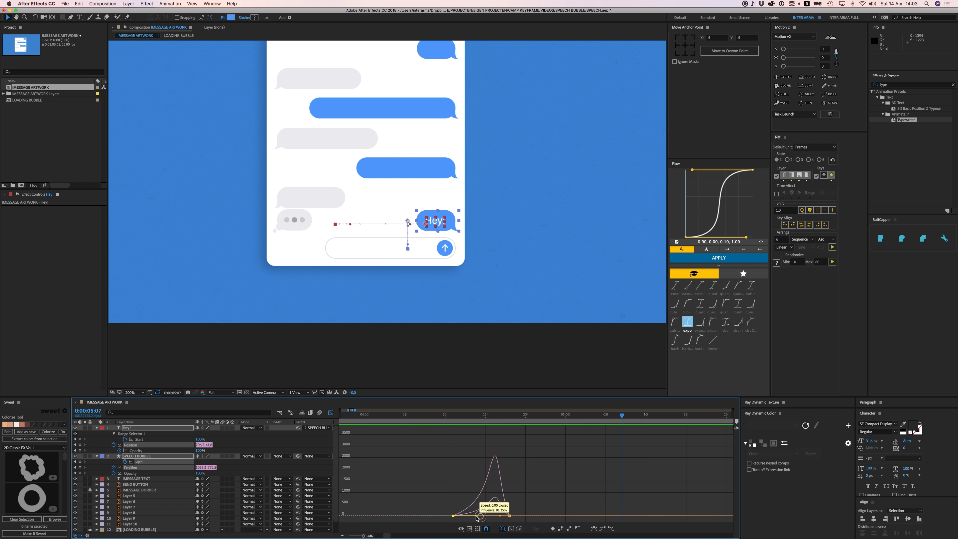
Step: Rebalance the speed curves' influence so the peak sits near the middle of the move, and preview the motion
left_click_drag(447, 414, 434, 418)
key("space")
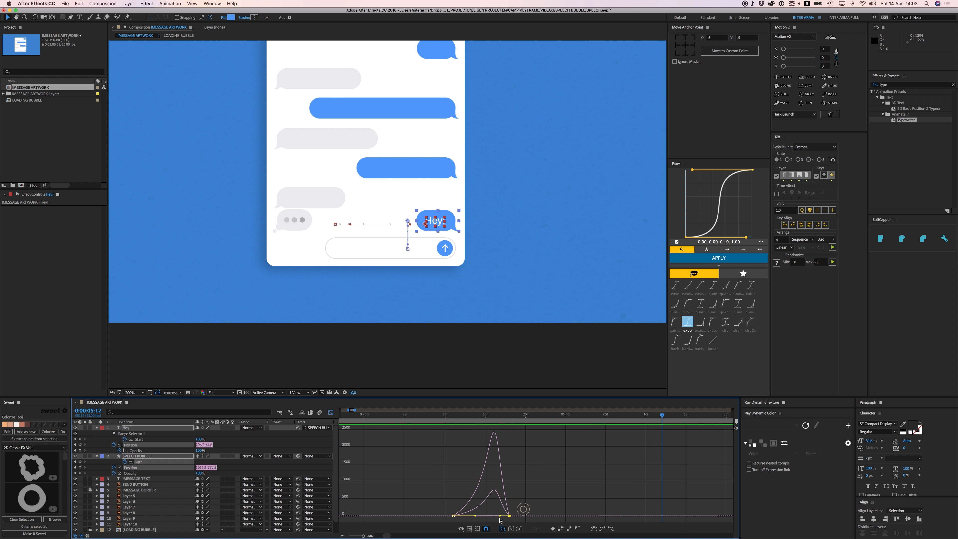
left_click_drag(499, 515, 493, 515)
left_click(446, 415)
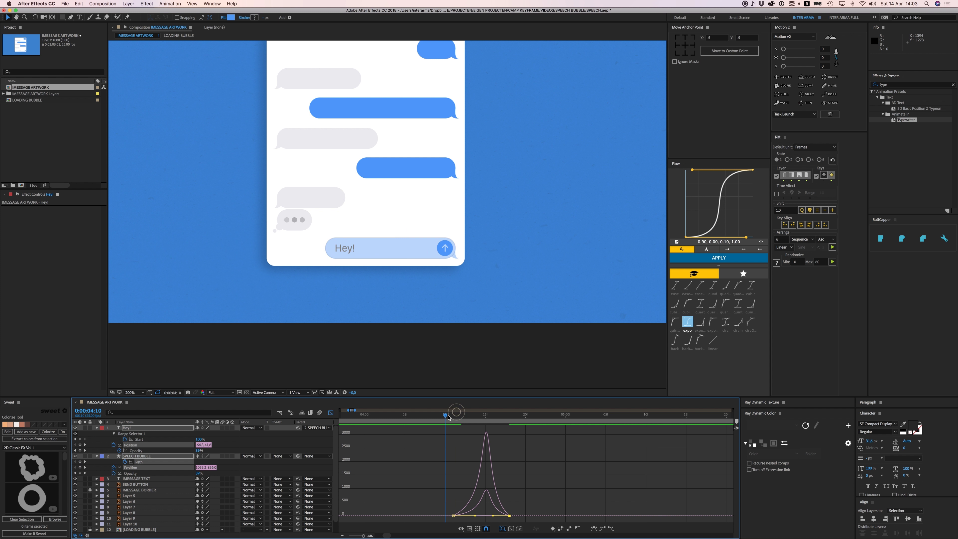
key("space")
key("space")
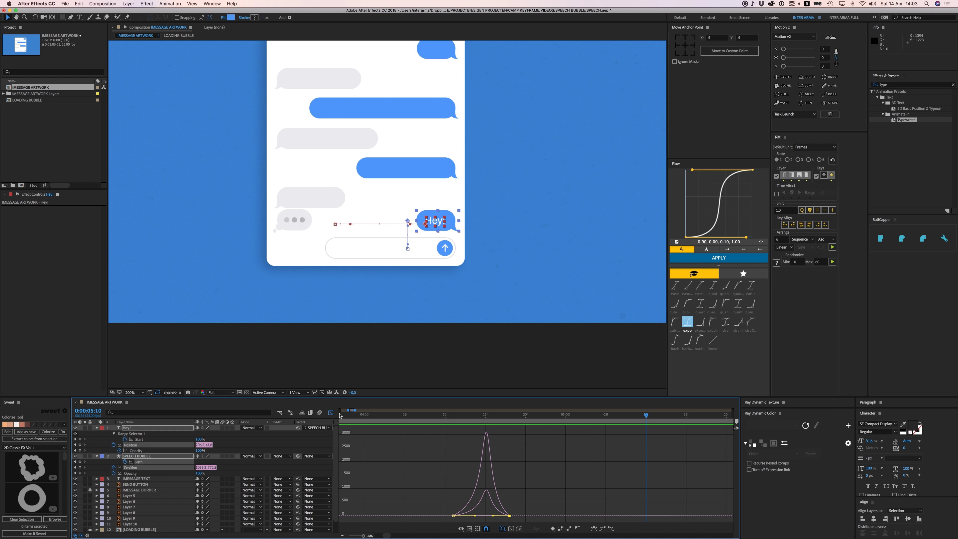
Step: Return from the graphs to the keyframe view, move both layers' ending position and path keyframes to 0:00:04:20, and play back
key("shift+F3")
left_click_drag(509, 444, 525, 444)
left_click(435, 414)
key("space")
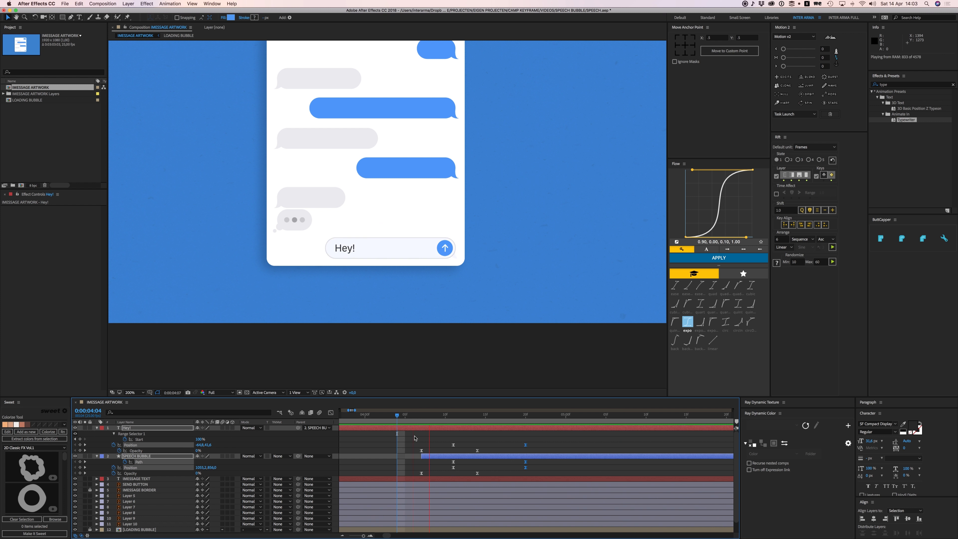
Step: Play back the "Hey!" bubble's move from 0:00:04:07 to check the current timing
key("space")
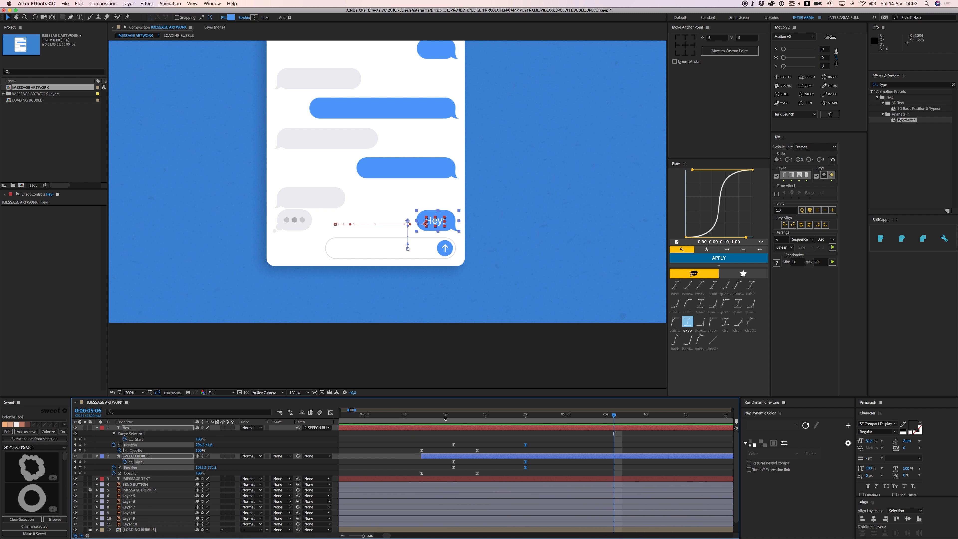
left_click_drag(541, 439, 520, 458)
key("super+z")
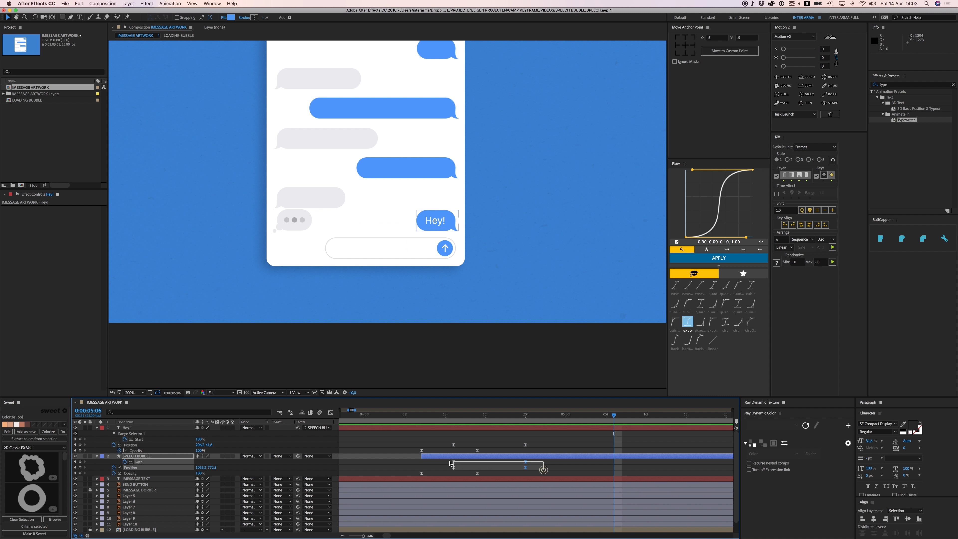
left_click(421, 417)
key("space")
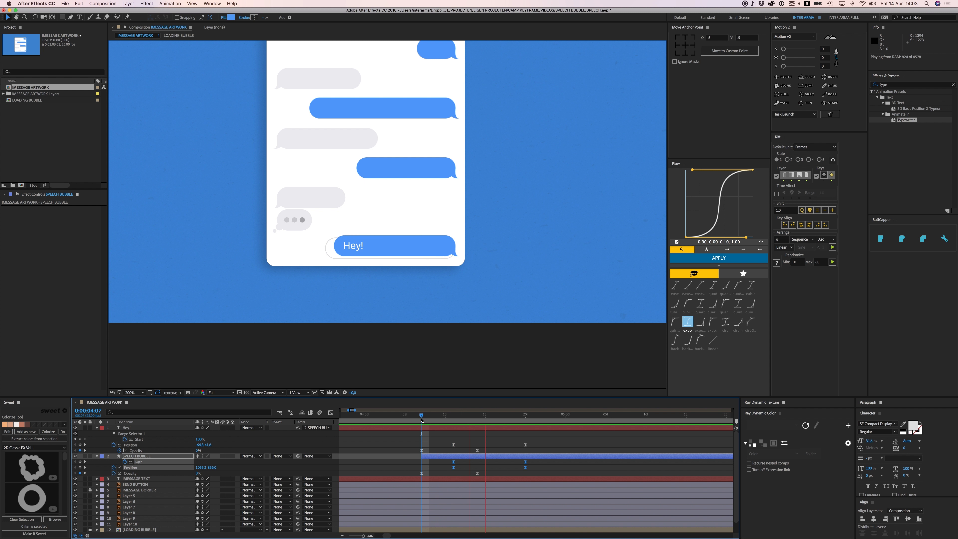
key("space")
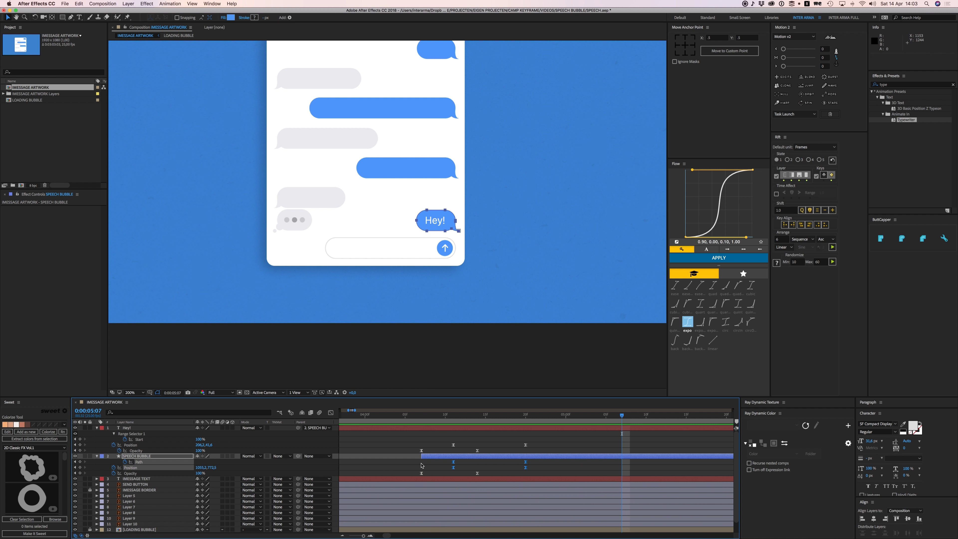
Step: Move all position and path keyframes of the Hey! and SPEECH BUBBLE layers one frame earlier, and preview from 0:00:04:07
left_click_drag(534, 428, 436, 449)
left_click_drag(536, 461, 452, 470)
left_click_drag(453, 467, 445, 467)
left_click_drag(448, 415, 421, 419)
key("space")
key("space")
key("space")
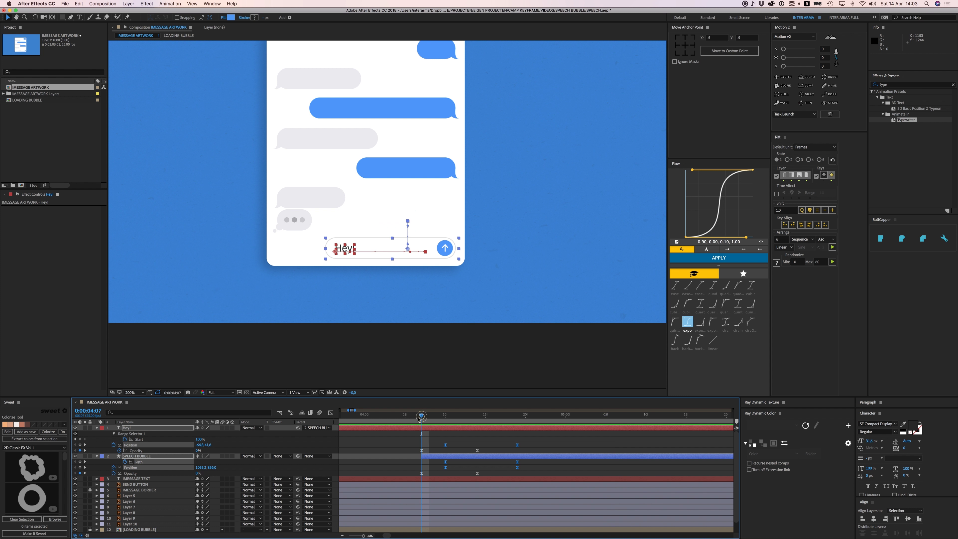
Step: Replay the retimed send animation from 0:00:04:07 with the whole chat card in view, and return to that frame
left_click(422, 416)
key("space")
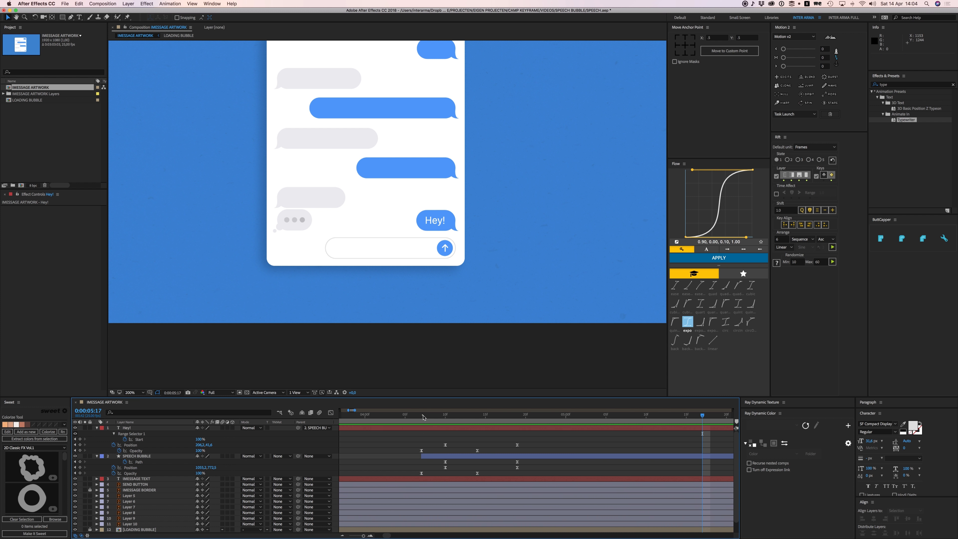
key("space")
left_click_drag(387, 242, 398, 283)
left_click(421, 415)
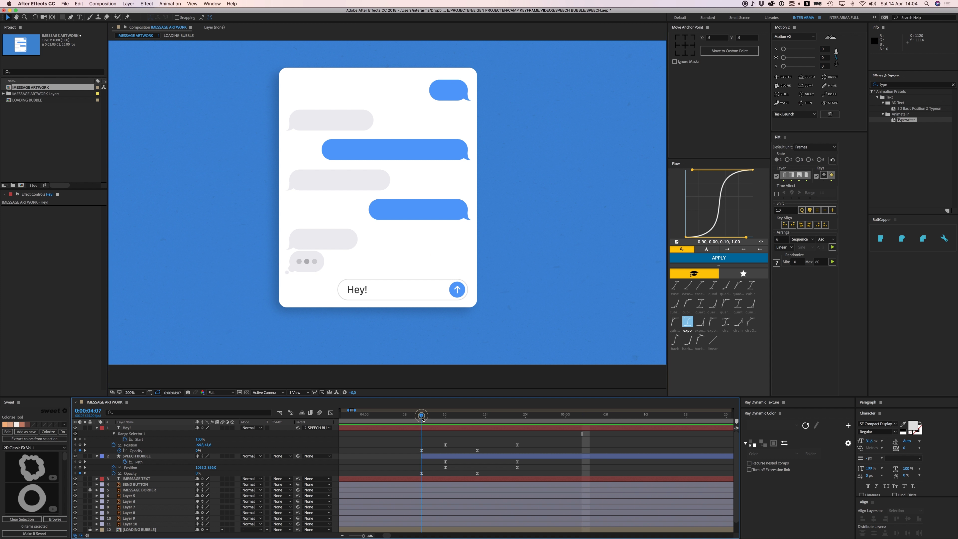
key("space")
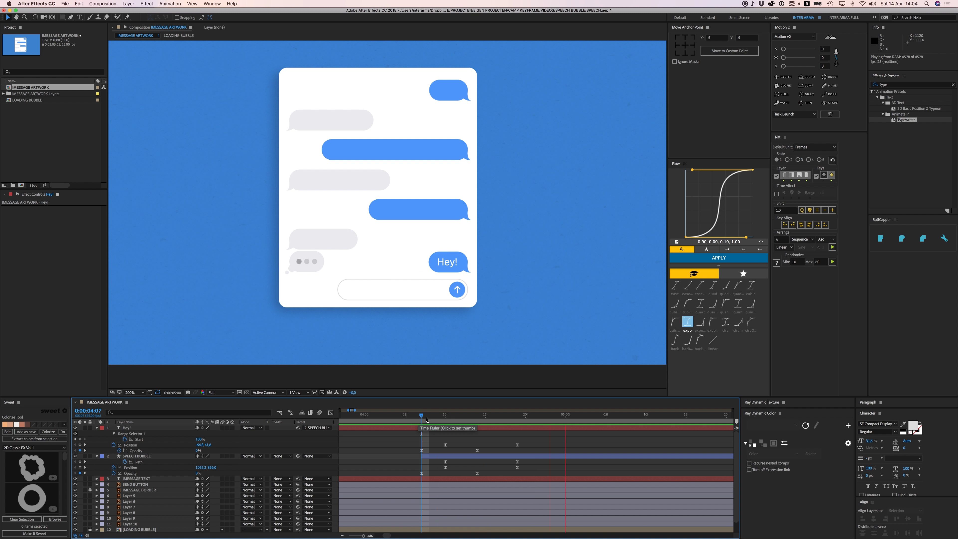
left_click_drag(427, 417, 423, 420)
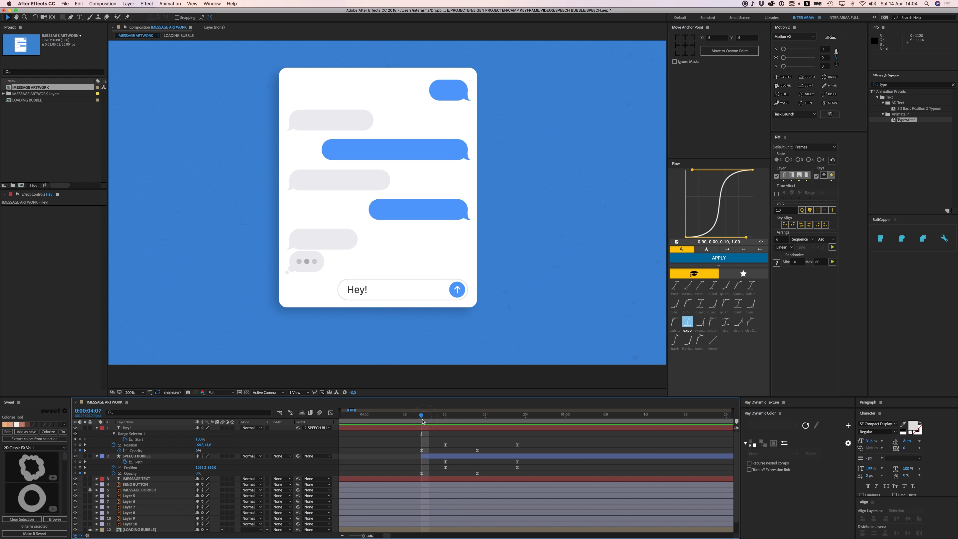
Step: Play back the Hey! message animation several times, from the text being typed until it rests in the sent bubble
key("space")
left_click(420, 418)
key("space")
left_click(421, 418)
key("space")
left_click(421, 419)
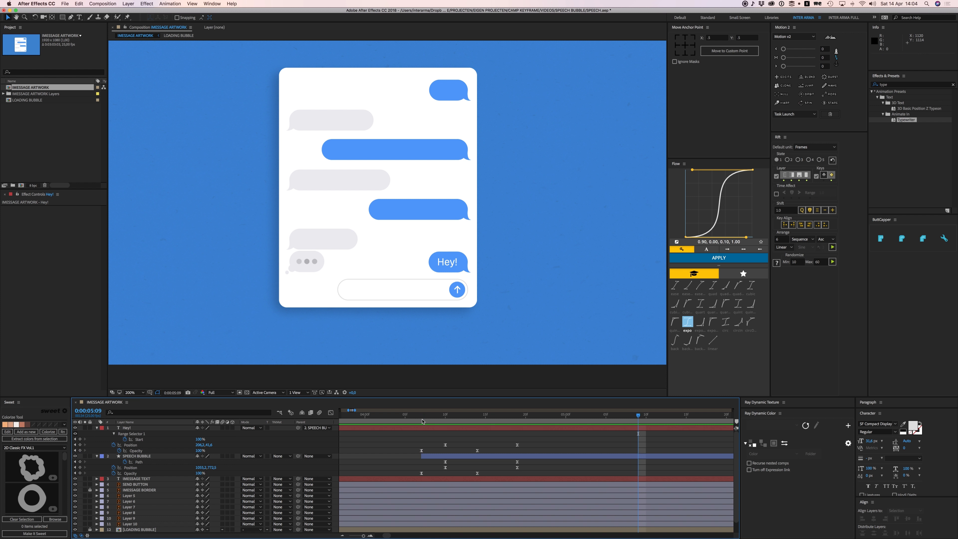
key("Page_Up")
key("Page_Up")
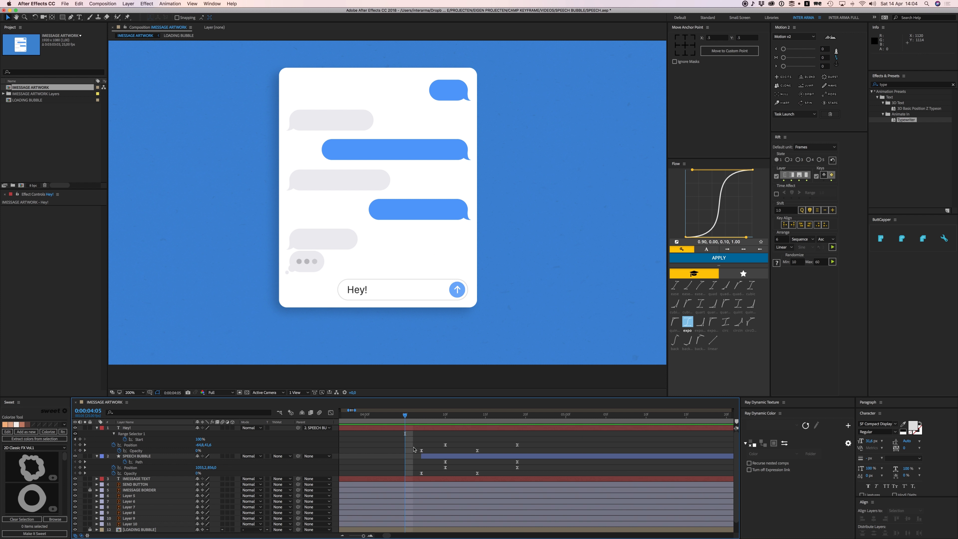
scroll(422, 449, "left", 3)
scroll(422, 449, "down", 2)
scroll(422, 449, "left", 2)
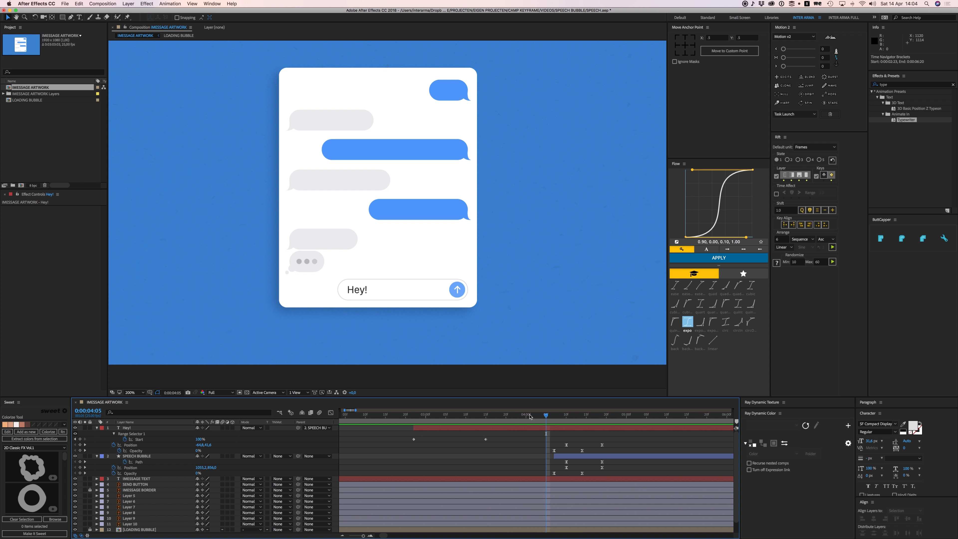
left_click_drag(530, 416, 370, 416)
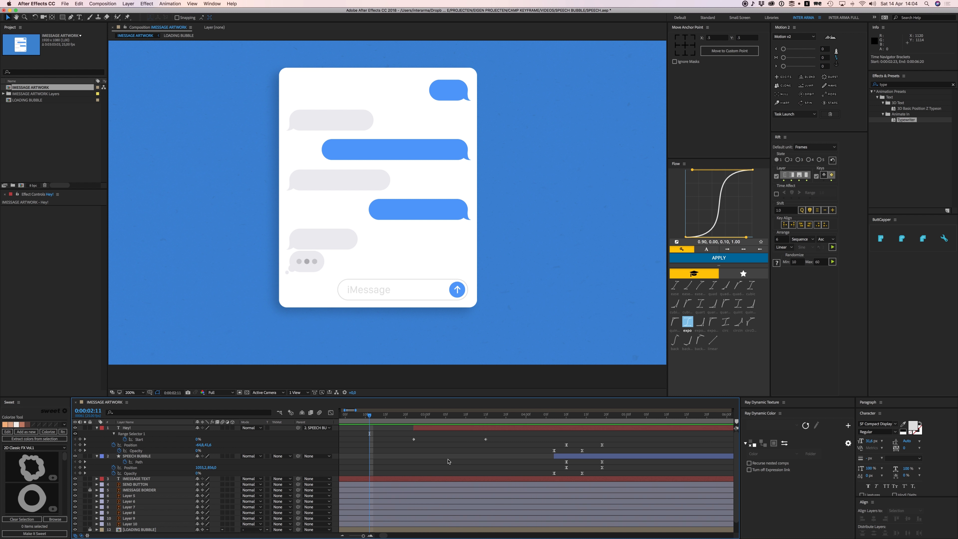
key("space")
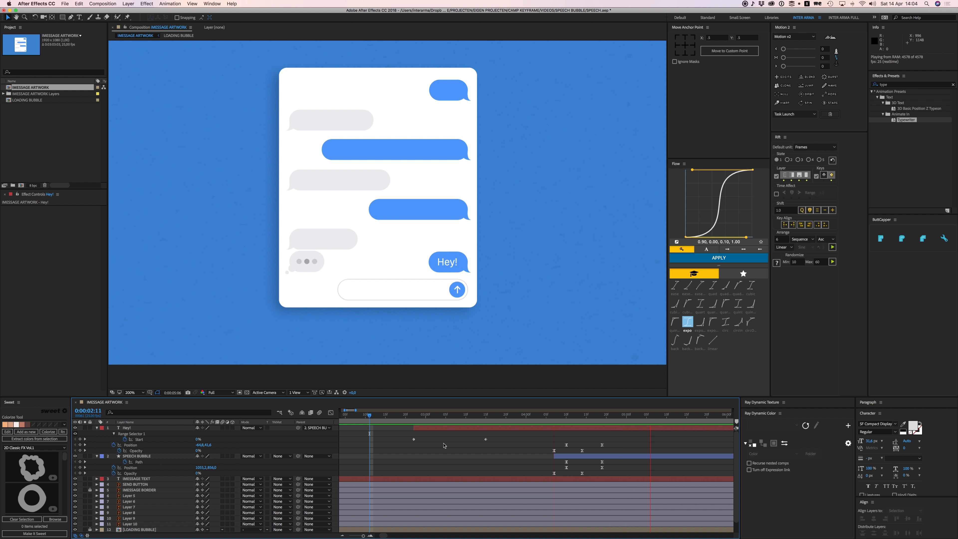
key("space")
Step: Pre-compose the Hey! text and SPEECH BUBBLE layers into a composition named HEY! and enable Collapse Transformations on it
key("u")
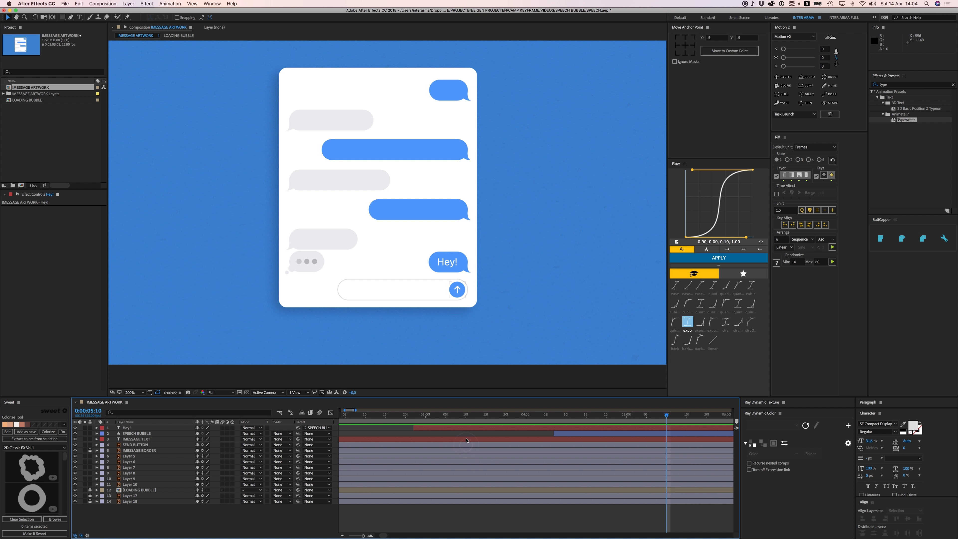
left_click(143, 428)
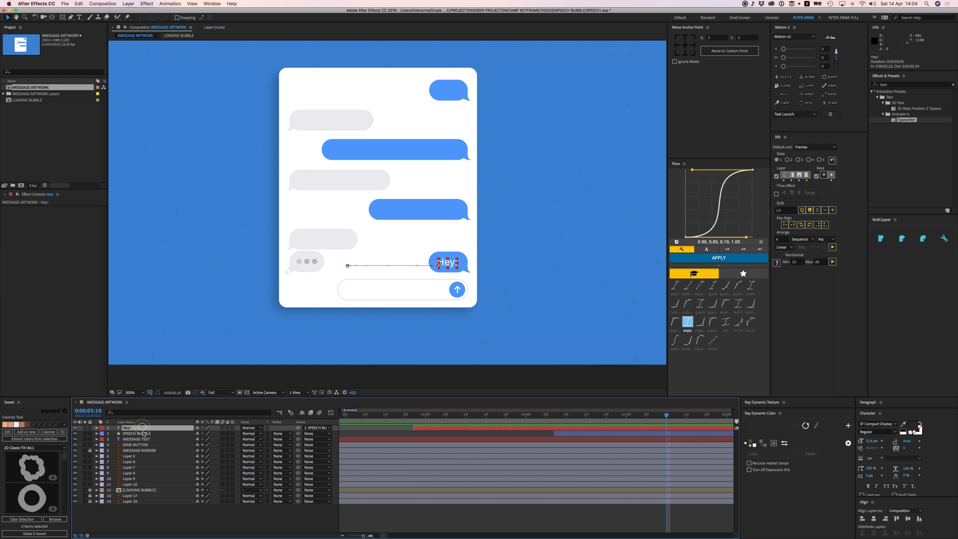
left_click(145, 434, "shift")
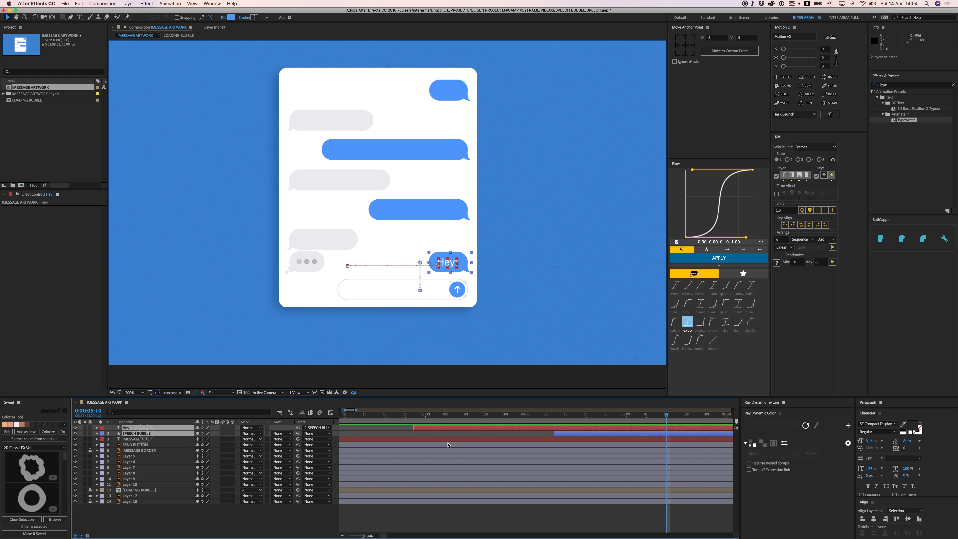
left_click_drag(435, 431, 570, 431)
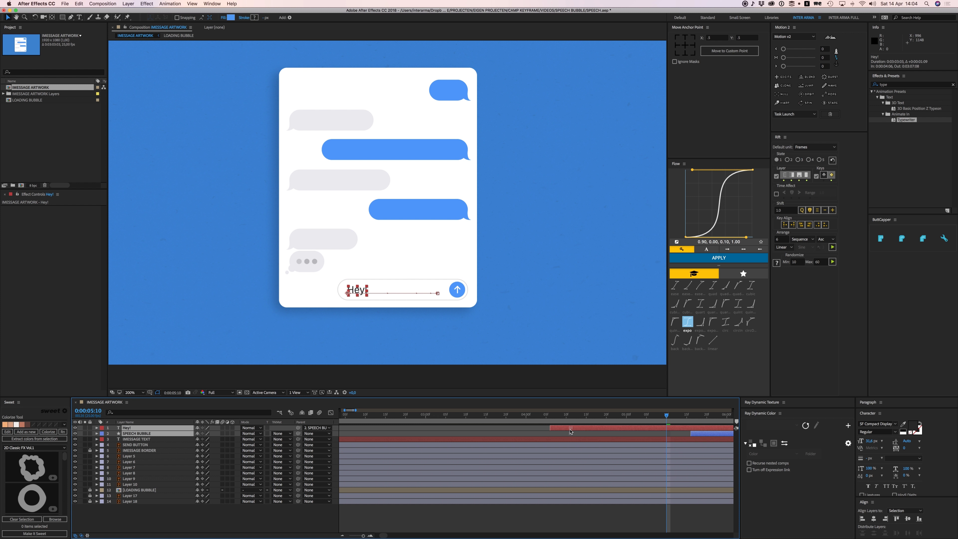
key("super+z")
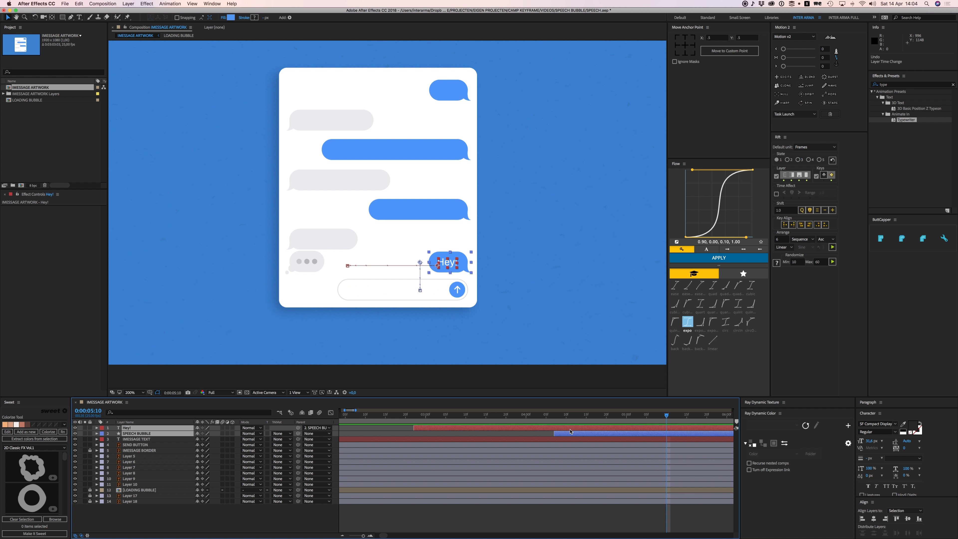
key("super+shift+c")
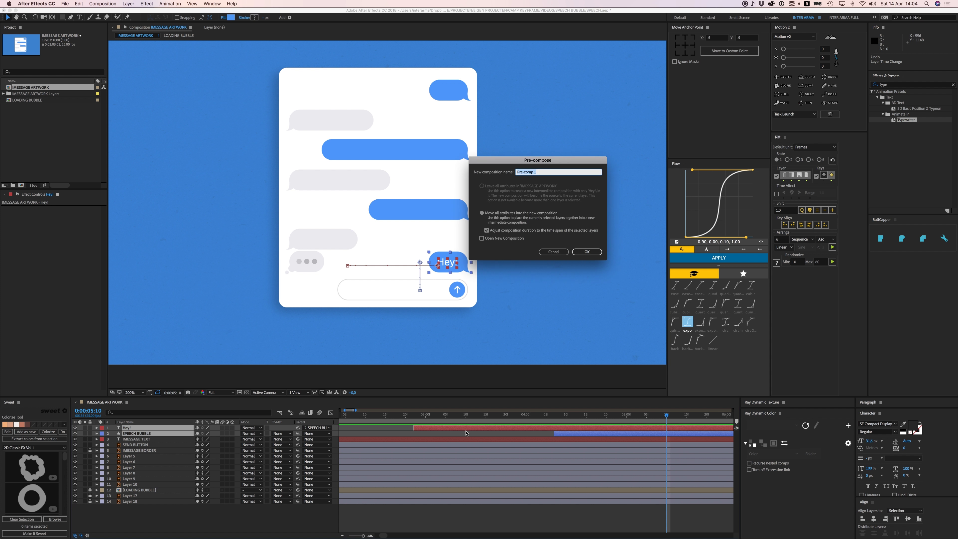
type("HEY!")
key("Return")
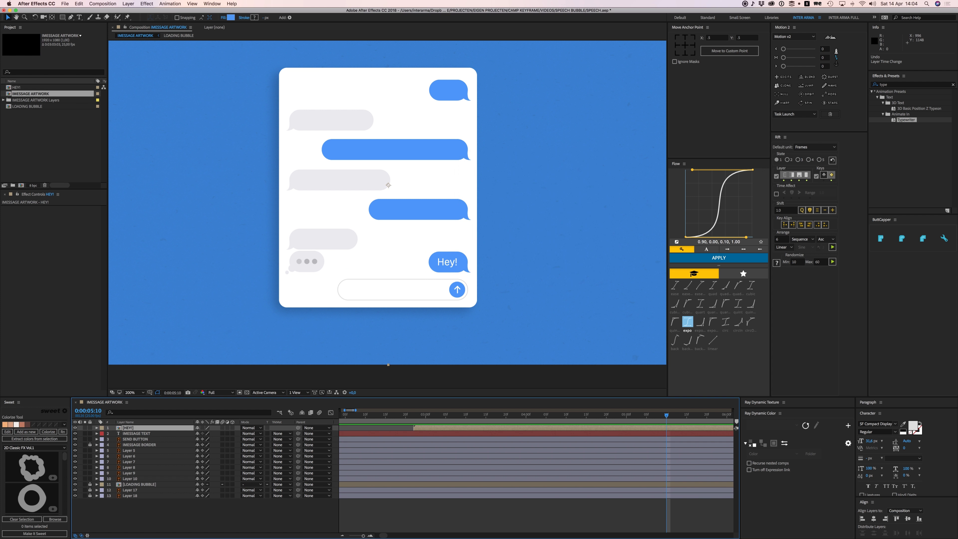
left_click(202, 427)
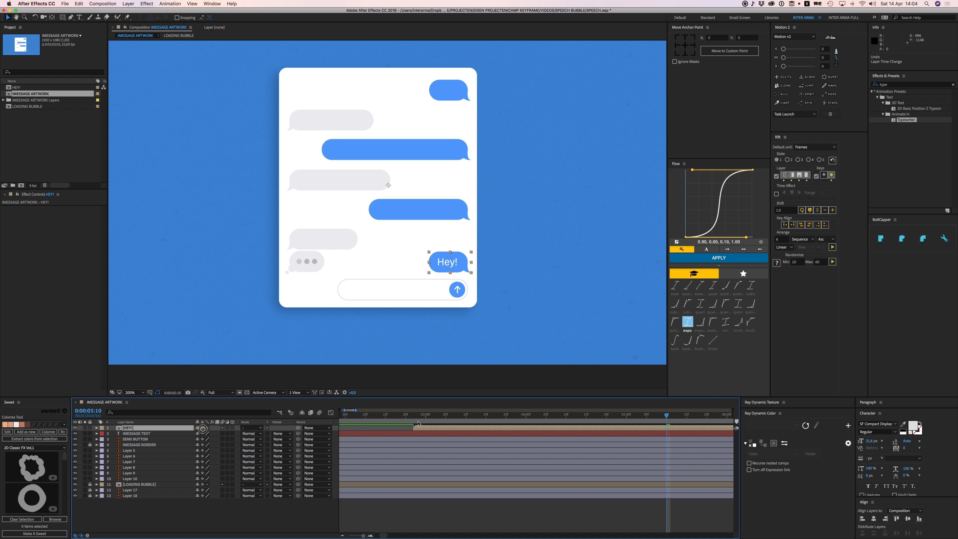
Step: Move the LOADING BUBBLE layer in time so it starts at about 0:00:06:17, and preview from the beginning
key("minus")
key("minus")
key("space")
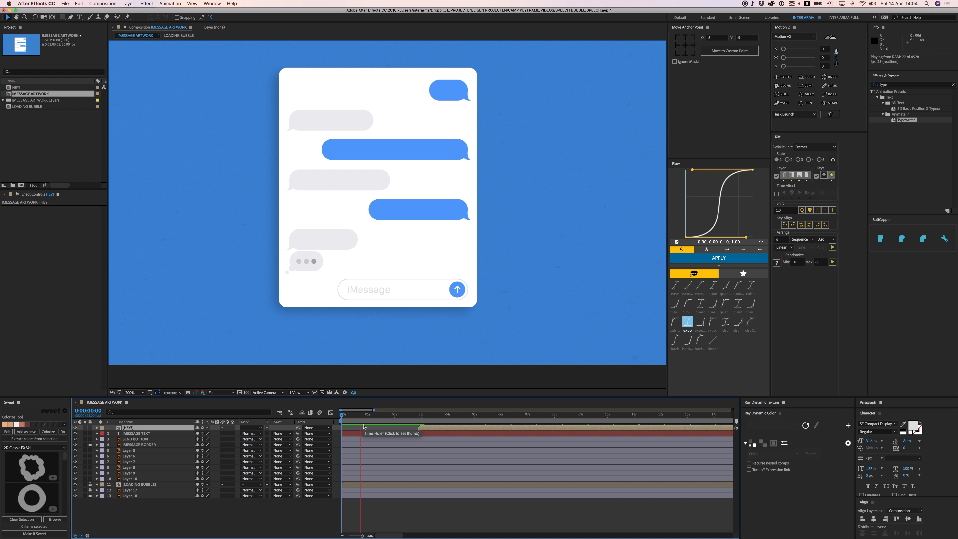
left_click(138, 485)
left_click_drag(352, 485, 529, 484)
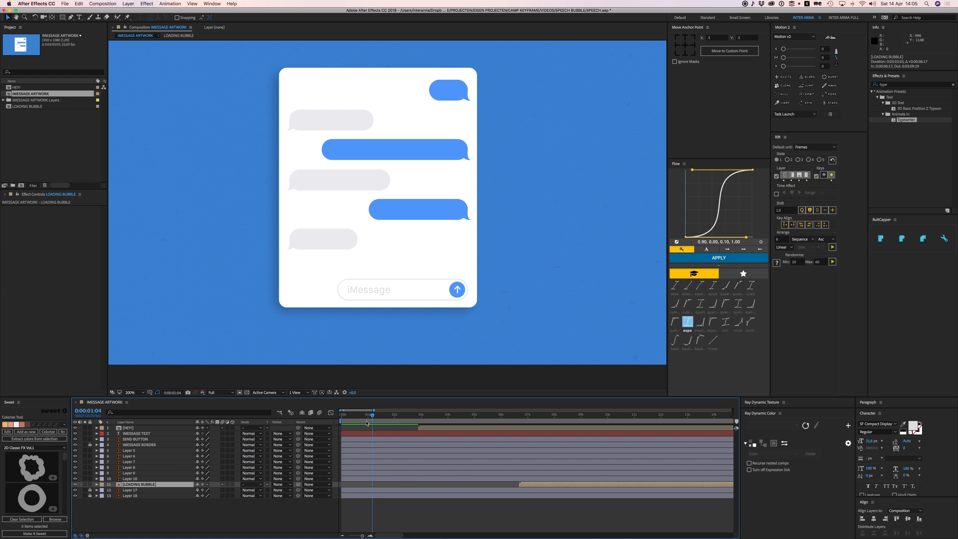
left_click_drag(356, 417, 340, 418)
key("space")
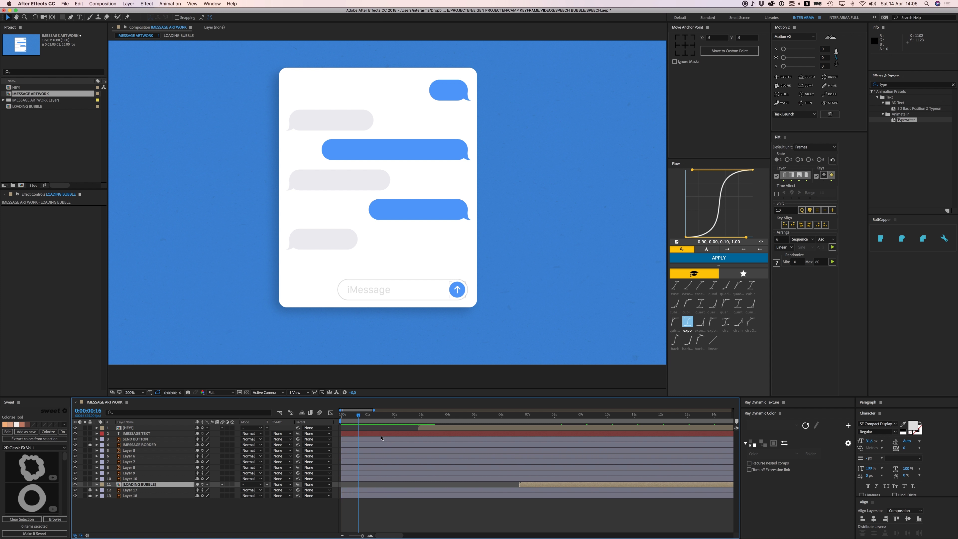
Step: Reveal the animated layers' keyframes, move the HEY! layer to start at about 0:00:00:24, and preview the timing
left_click(380, 434)
left_click(378, 429)
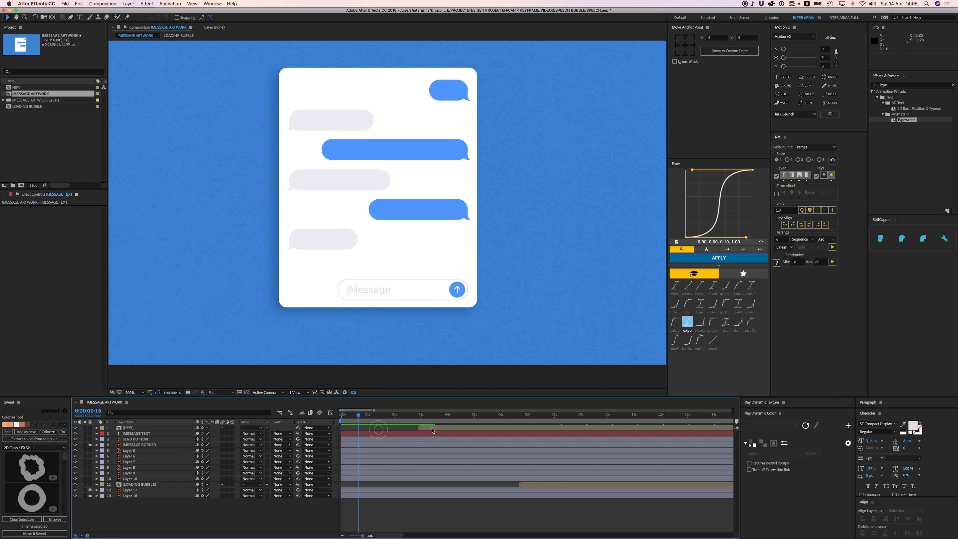
left_click_drag(431, 428, 412, 432)
key("super+z")
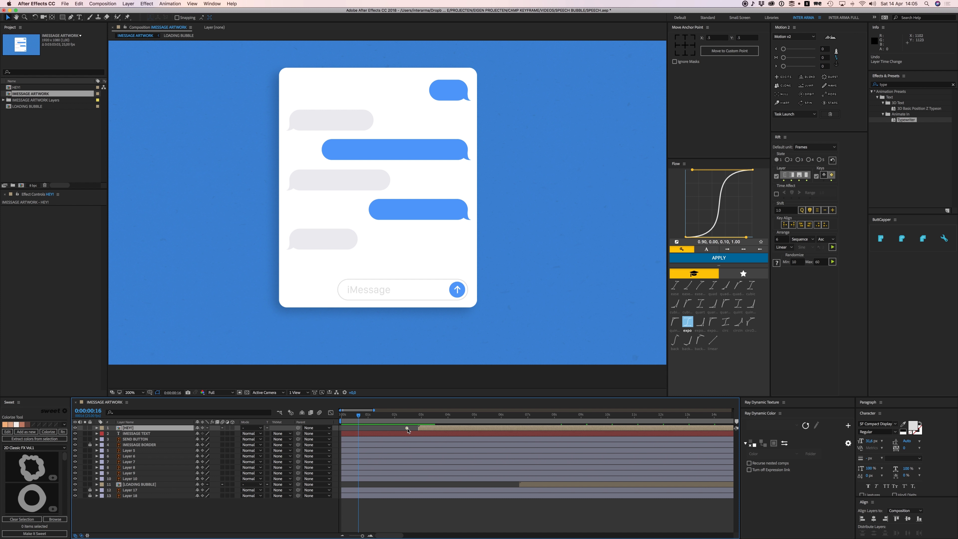
left_click(407, 428)
key("u")
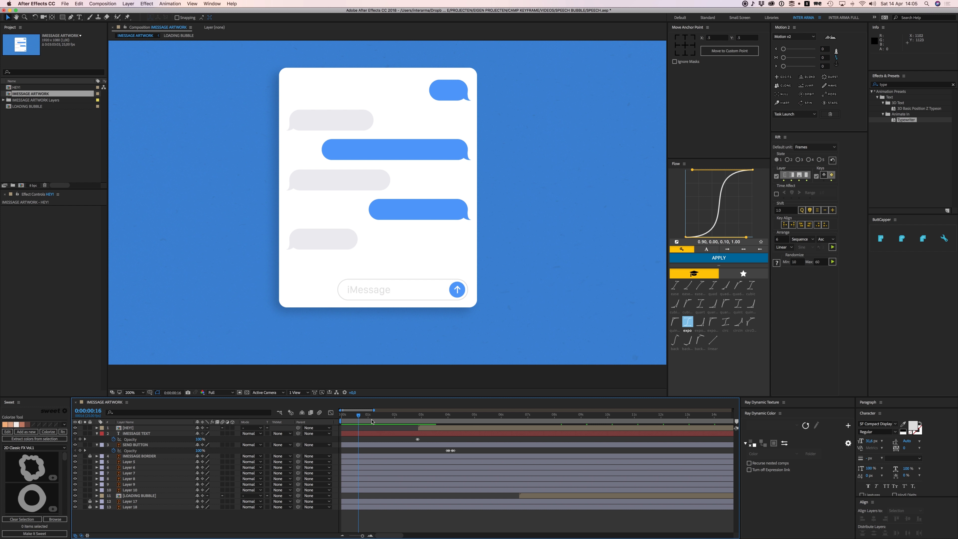
left_click_drag(419, 425, 371, 428)
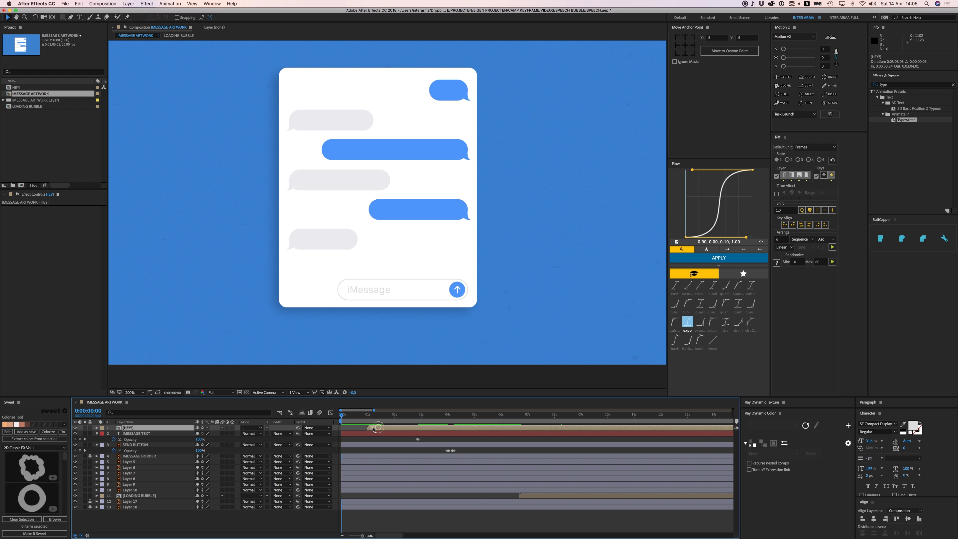
key("space")
key("space")
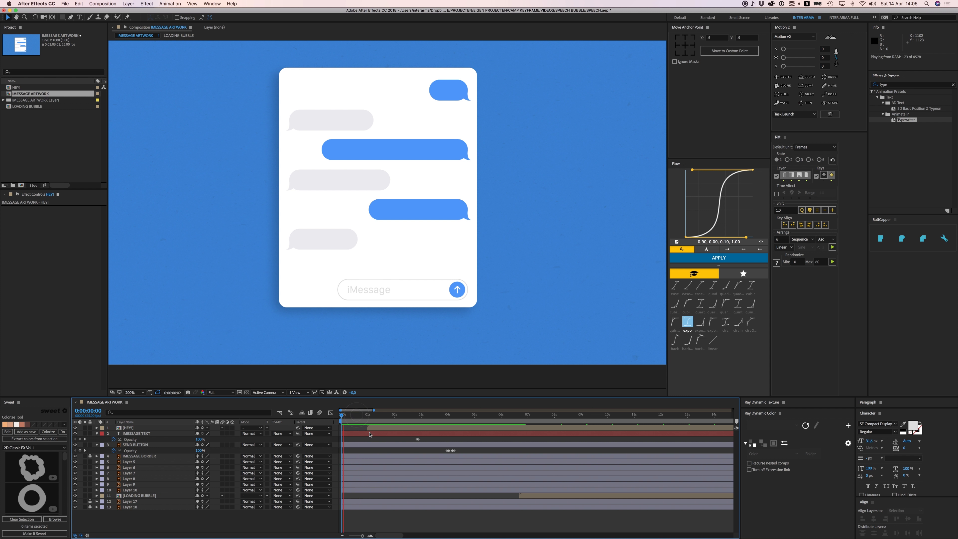
key("space")
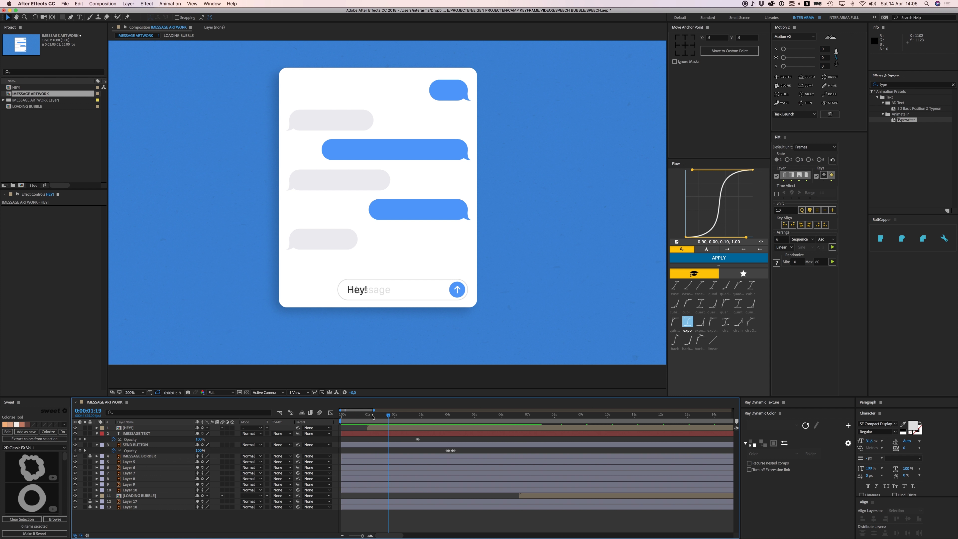
Step: Shift the opacity keyframes of MESSAGE TEXT and SEND BUTTON earlier to match the HEY! layer's start, and preview the animation
left_click_drag(372, 415, 339, 418)
scroll(366, 443, "up", 4)
scroll(365, 436, "down", 3)
scroll(365, 436, "down", 4)
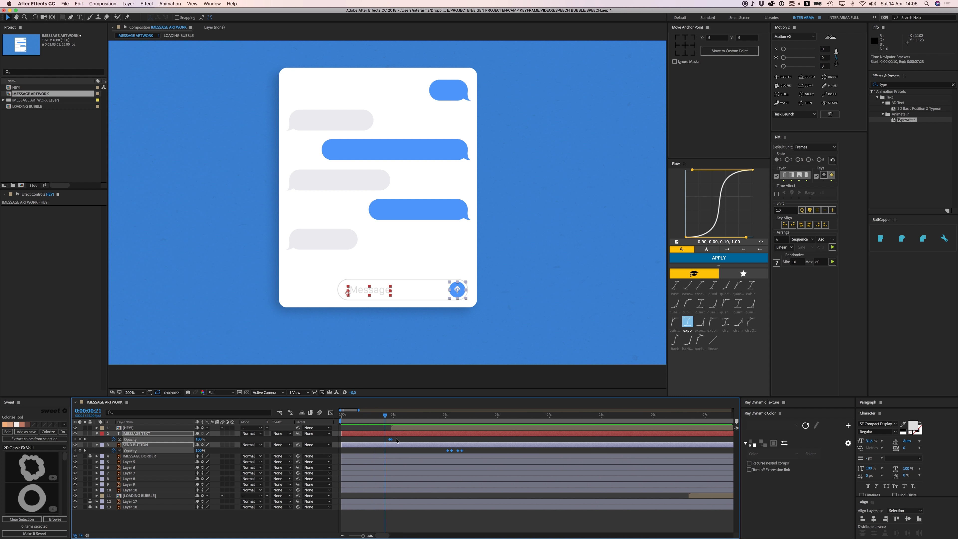
left_click(397, 438)
key("space")
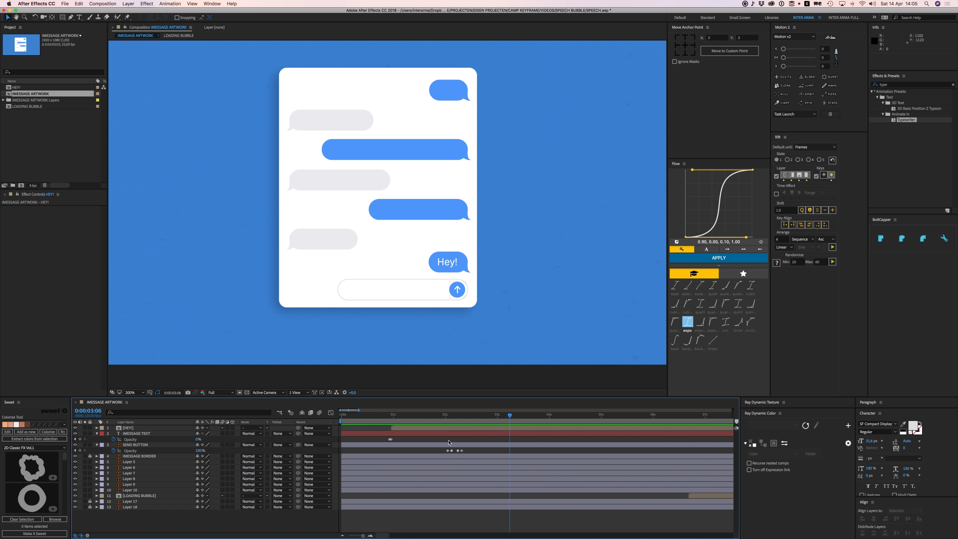
Step: Add a 0% opacity keyframe to the MESSAGE TEXT layer at 0:00:02:15
mouse_move(490, 415)
left_mouse_down()
mouse_move(466, 415)
mouse_move(478, 418)
left_mouse_up()
left_click(426, 445)
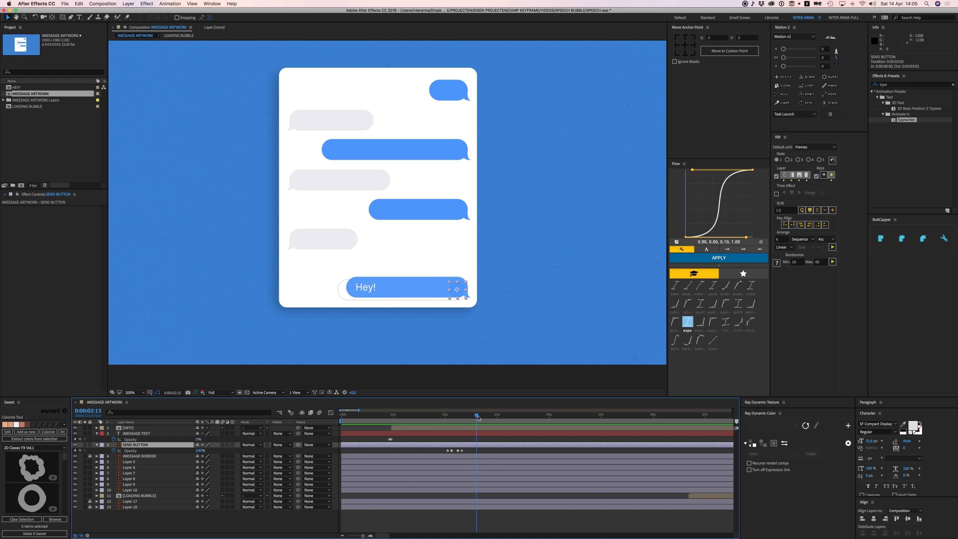
left_click(400, 434)
scroll(400, 434, "up", 2)
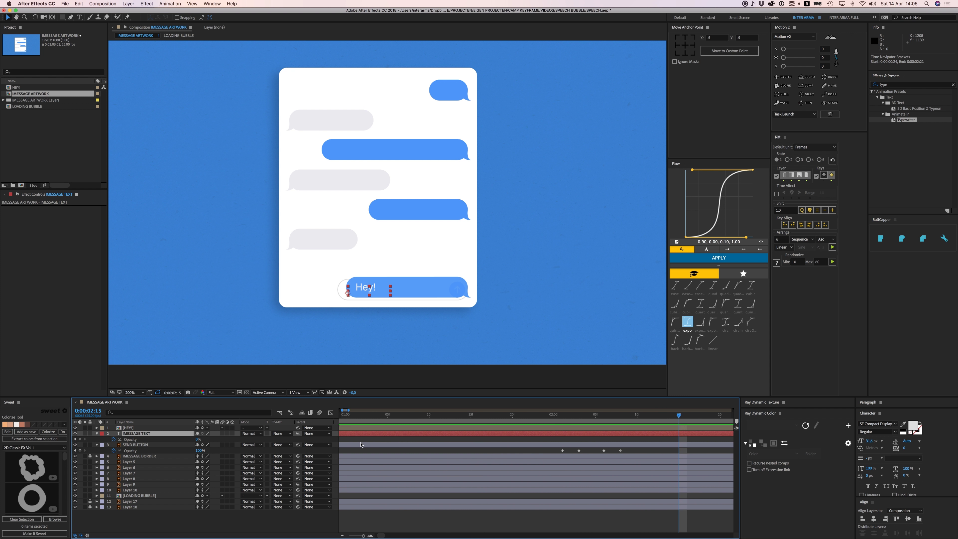
scroll(361, 444, "right", 3)
left_click(80, 439)
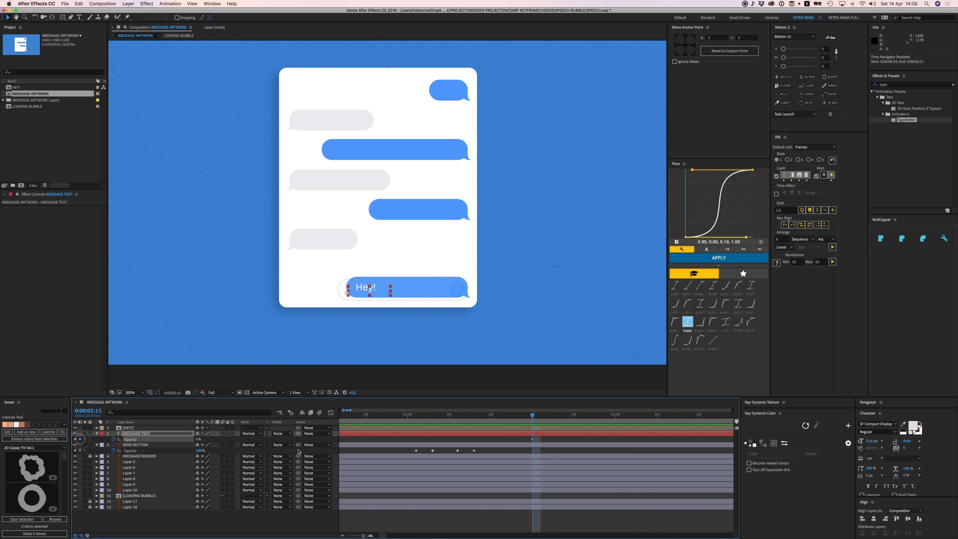
Step: Set the MESSAGE TEXT opacity to 100% one frame further, at 0:00:02:16, and preview the placeholder's return
key("Page_Down")
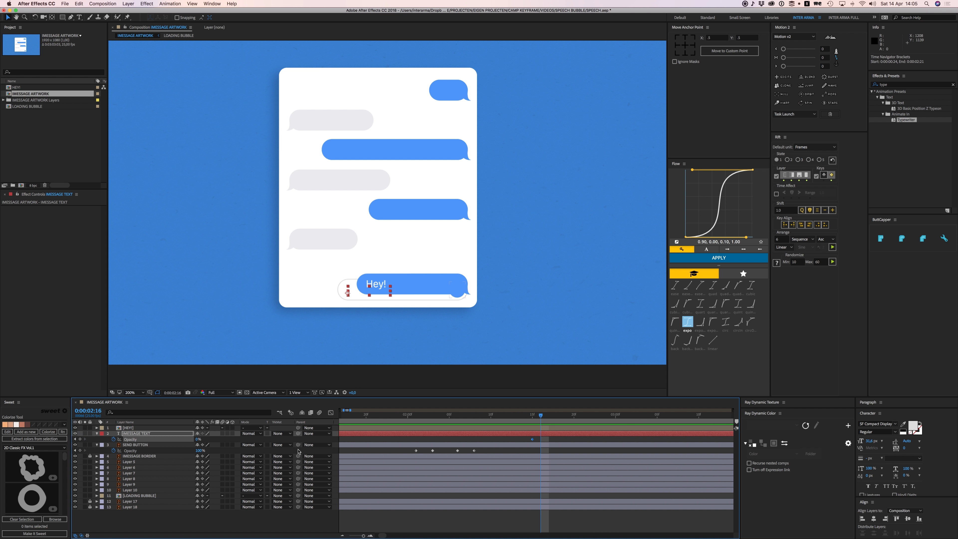
left_click(197, 440)
type("100")
key("Return")
left_click(538, 418)
left_click(559, 439)
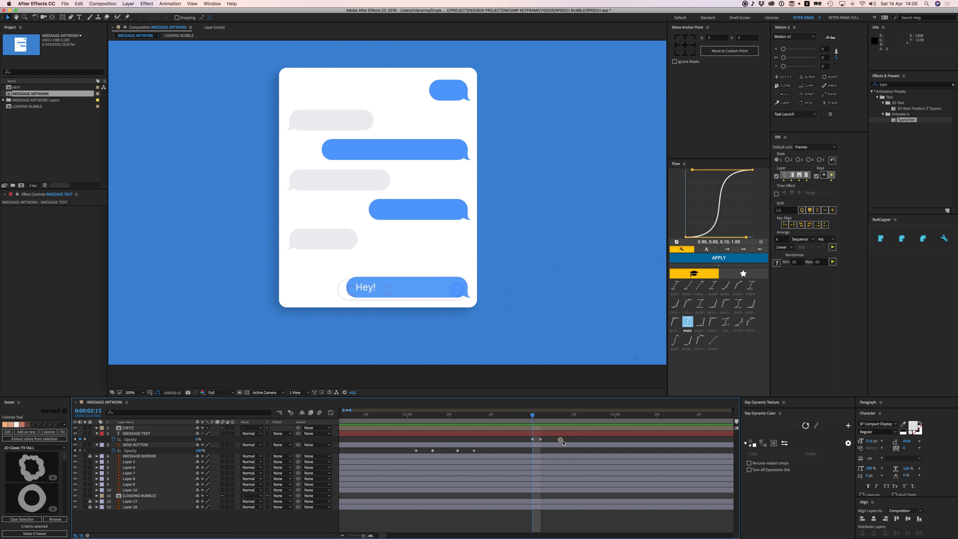
key("space")
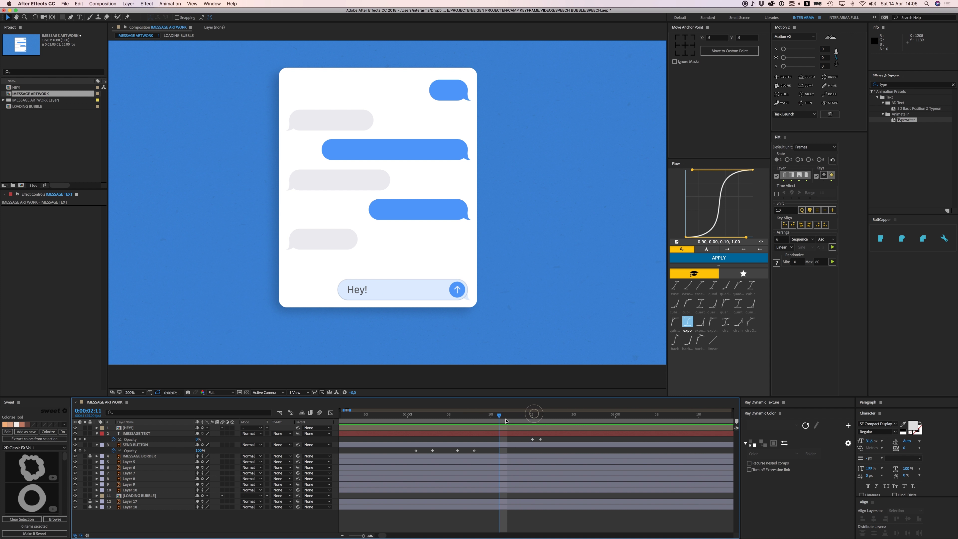
key("space")
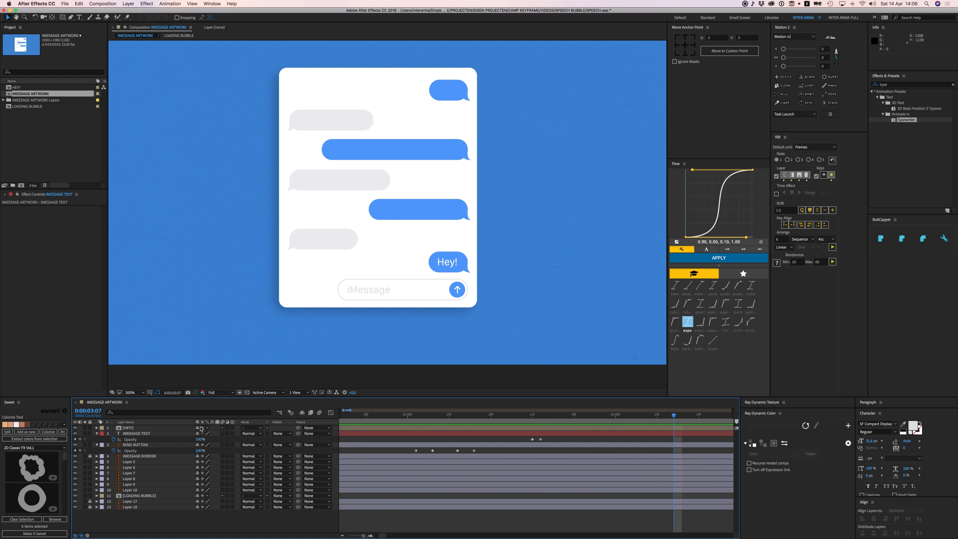
Step: Move the LOADING BUBBLE layer to the top of the layer stack, above HEY!, and collapse the revealed keyframe properties
left_click(137, 496)
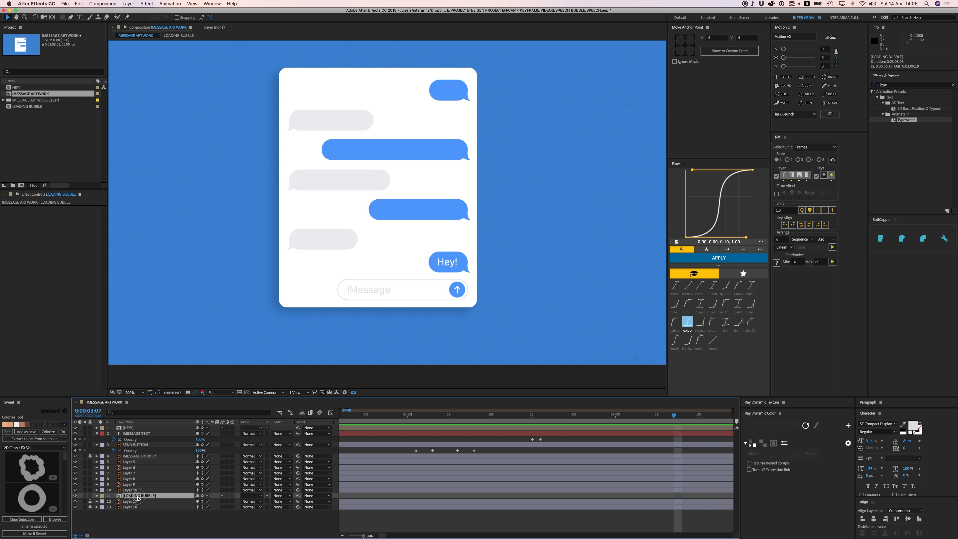
left_click_drag(140, 497, 395, 434)
key("super+shift+a")
key("u")
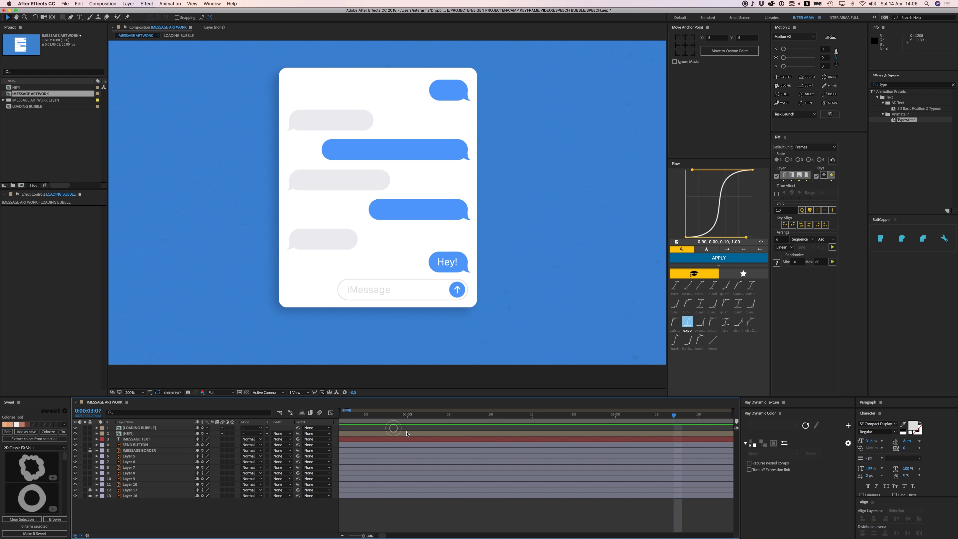
Step: Play back the composition from about 0:00:03:07 to examine the gap before the loading bubble appears
key("minus")
key("minus")
key("minus")
key("minus")
key("minus")
key("minus")
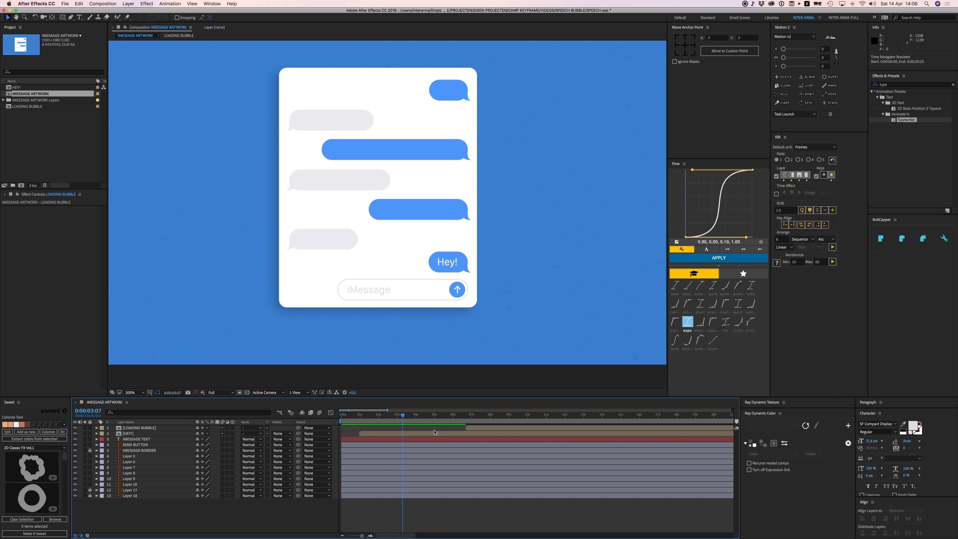
key("space")
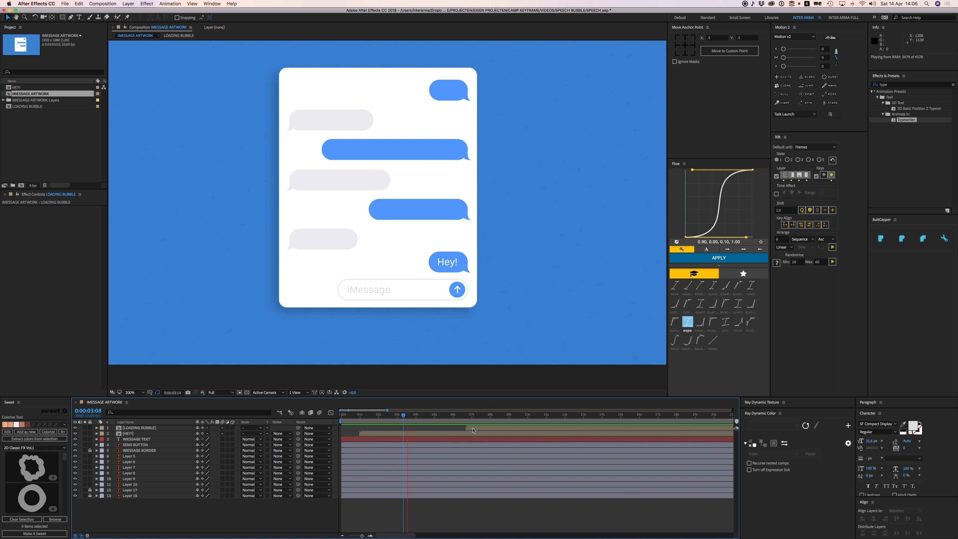
Step: Shift the LOADING BUBBLE layer earlier so it starts at about 0:00:03:23, and preview the shortened gap
left_click_drag(482, 431, 426, 432)
key("space")
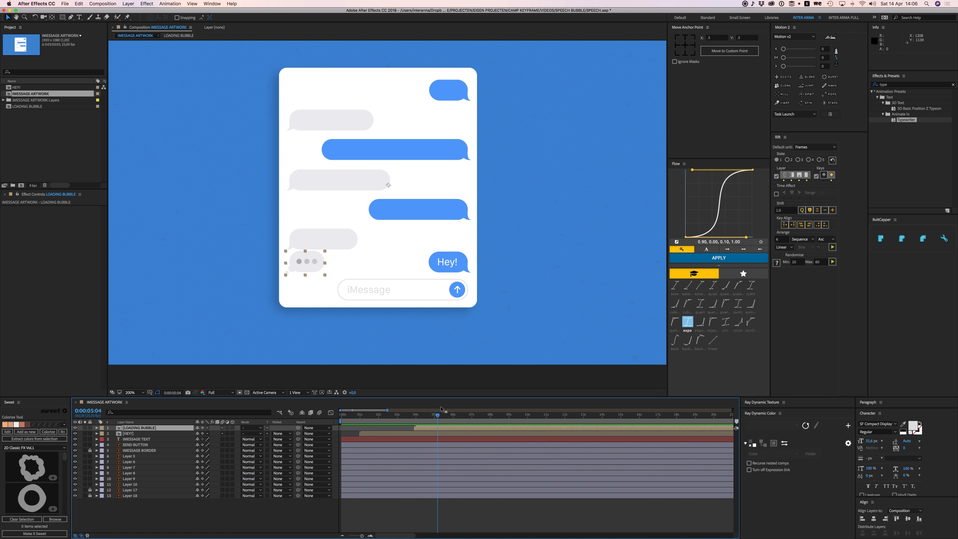
key("space")
Step: Keyframe the HEY! layer's position from 0:00:03:24 to about 0:00:04:17 so the bubble moves straight up above the loading bubble's row
left_click(138, 433)
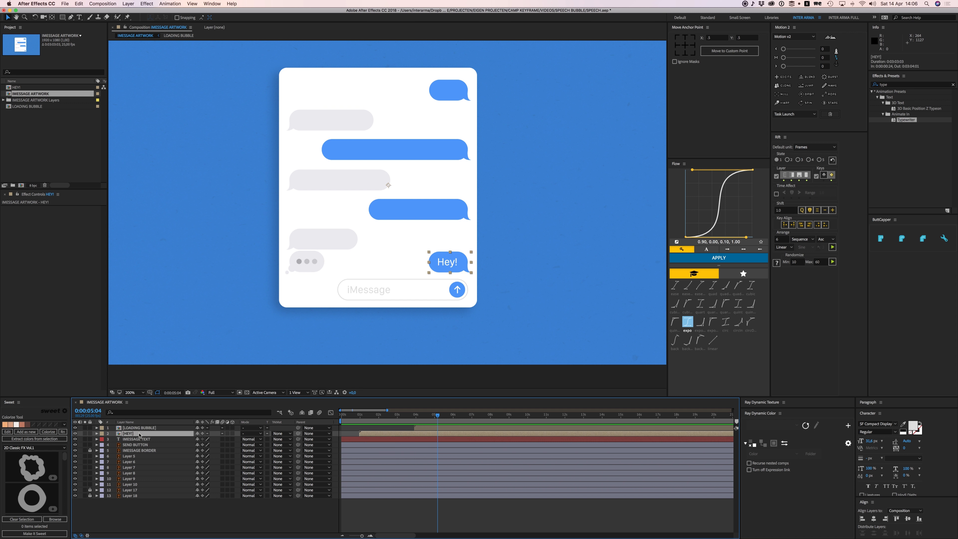
key("p")
left_click(114, 439)
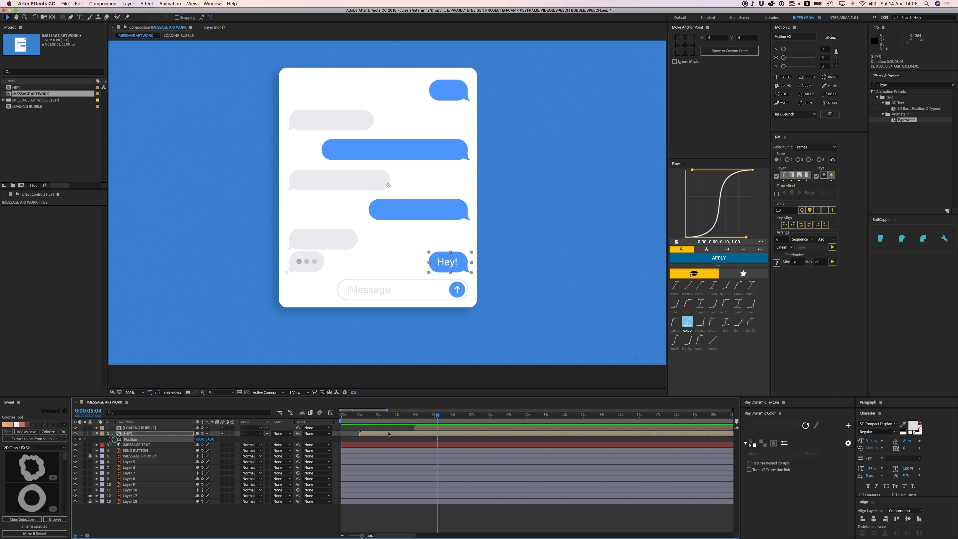
mouse_move(435, 417)
left_mouse_down()
mouse_move(423, 418)
mouse_move(450, 420)
left_mouse_up()
left_click_drag(453, 263, 452, 242)
left_click_drag(451, 418, 414, 417)
key("space")
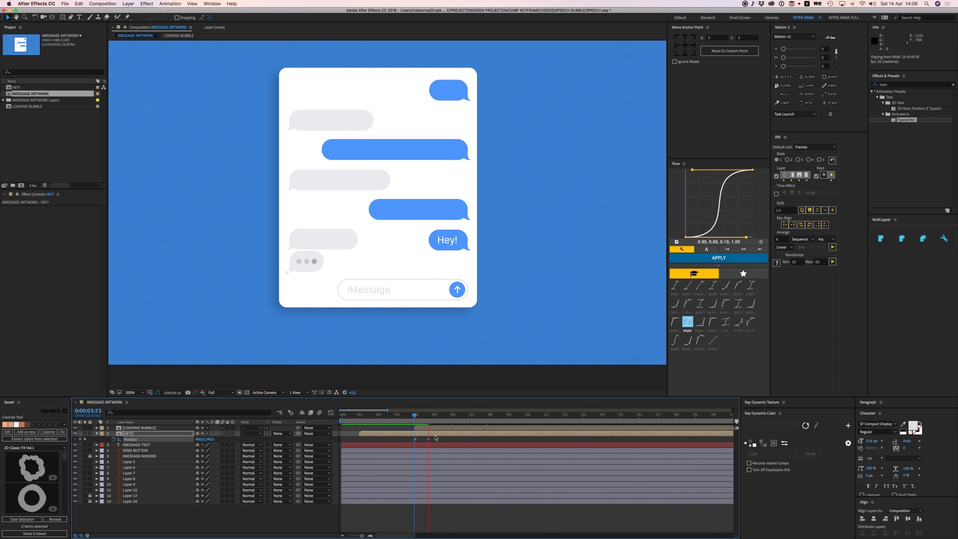
Step: Apply the expo ease curve (0.90, 0.00, 0.10, 1.00) to both HEY! position keyframes and preview the upward move
left_click(436, 437)
scroll(423, 446, "up", 10)
scroll(408, 425, "down", 3)
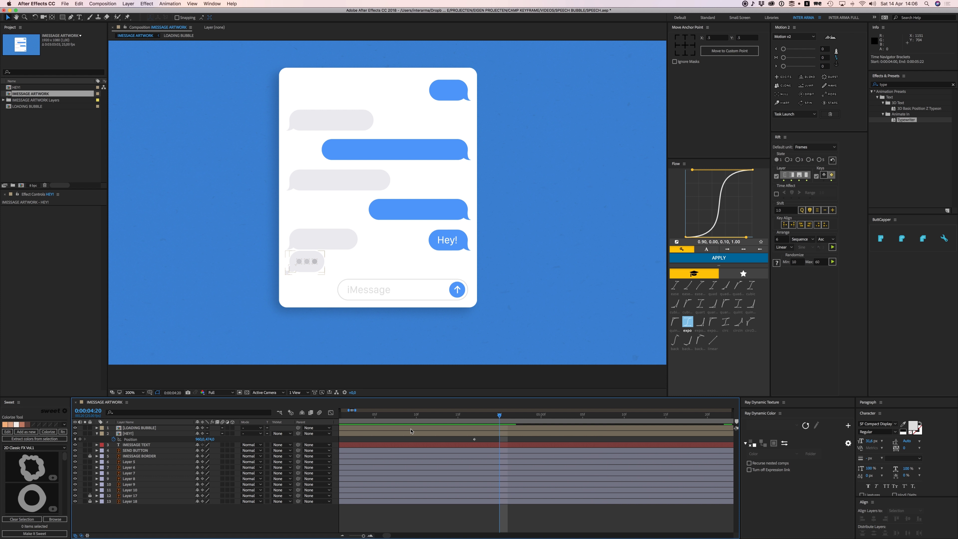
scroll(405, 422, "left", 3)
left_click(413, 417)
key("space")
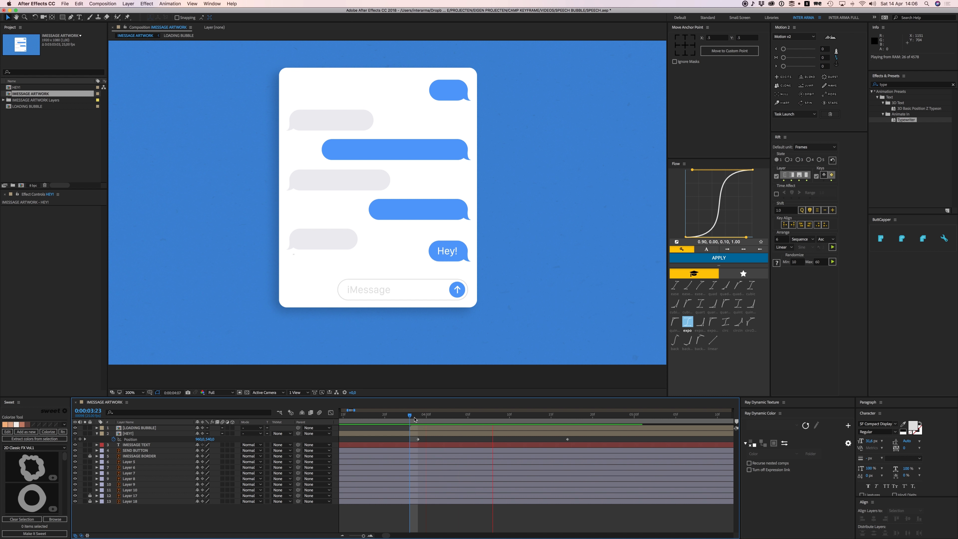
key("space")
left_click_drag(586, 447, 402, 432)
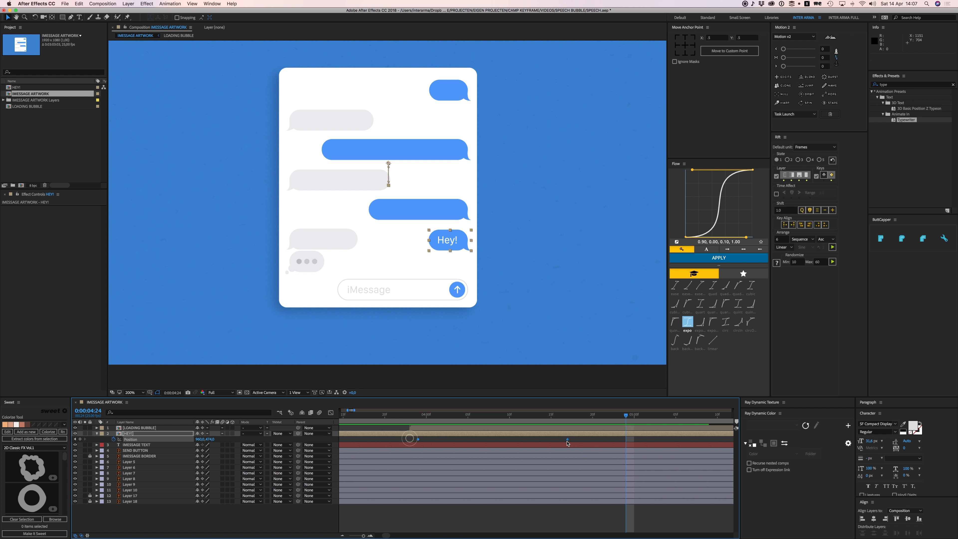
left_click(724, 262)
left_click(416, 415)
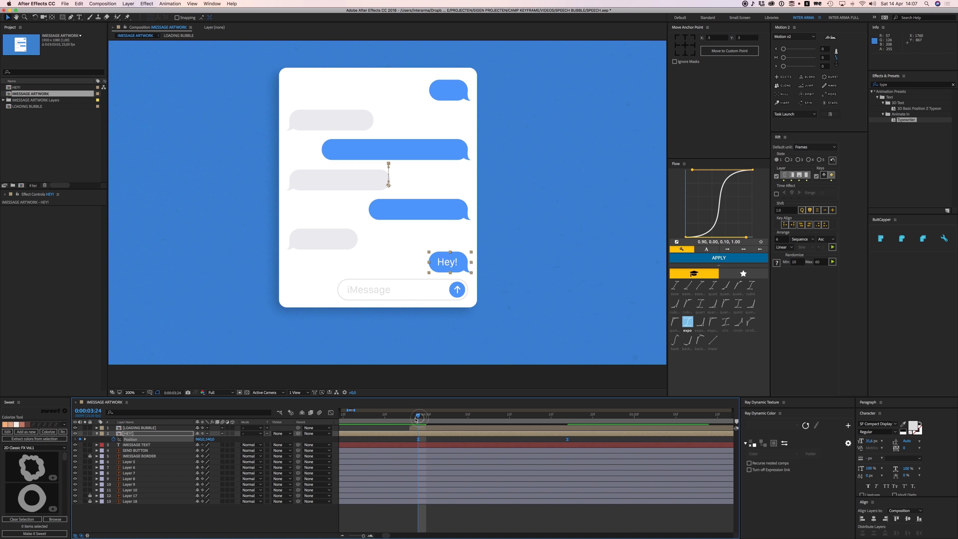
key("space")
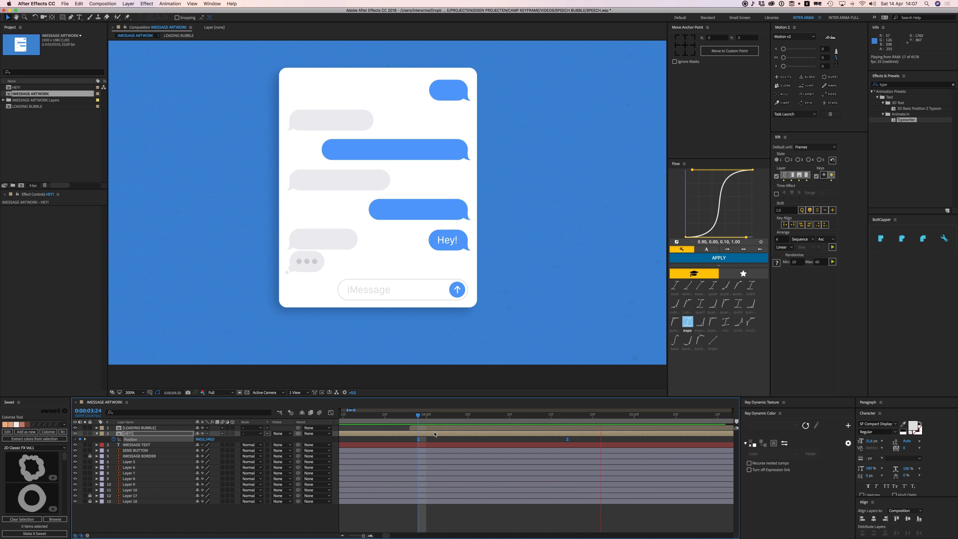
Step: Retime the HEY! position keyframes to about 0:00:04:03 and 0:00:04:17 and play back the move with the loading bubble
left_click(414, 440)
left_click_drag(415, 439, 483, 440)
left_click(568, 440)
left_click(413, 421)
key("space")
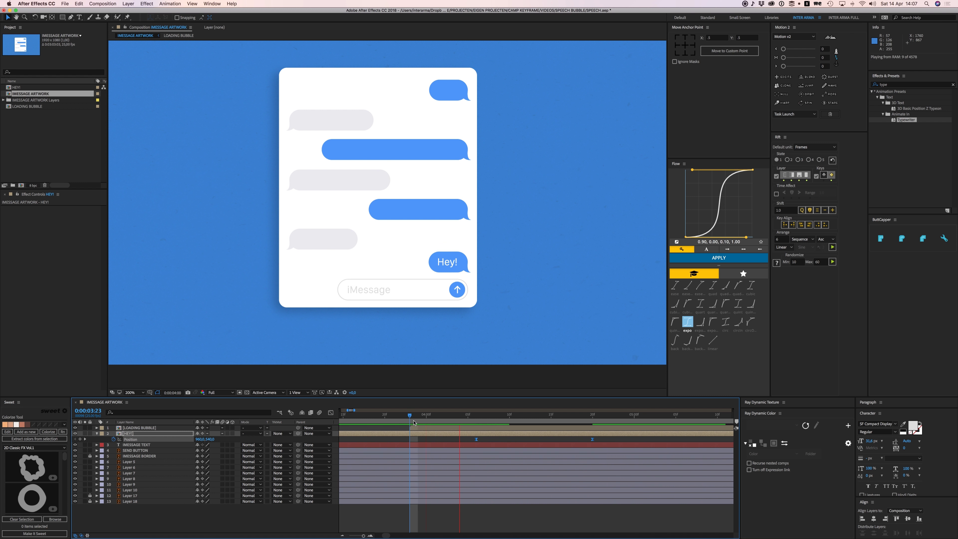
left_click_drag(476, 439, 441, 420)
left_click(434, 420)
key("space")
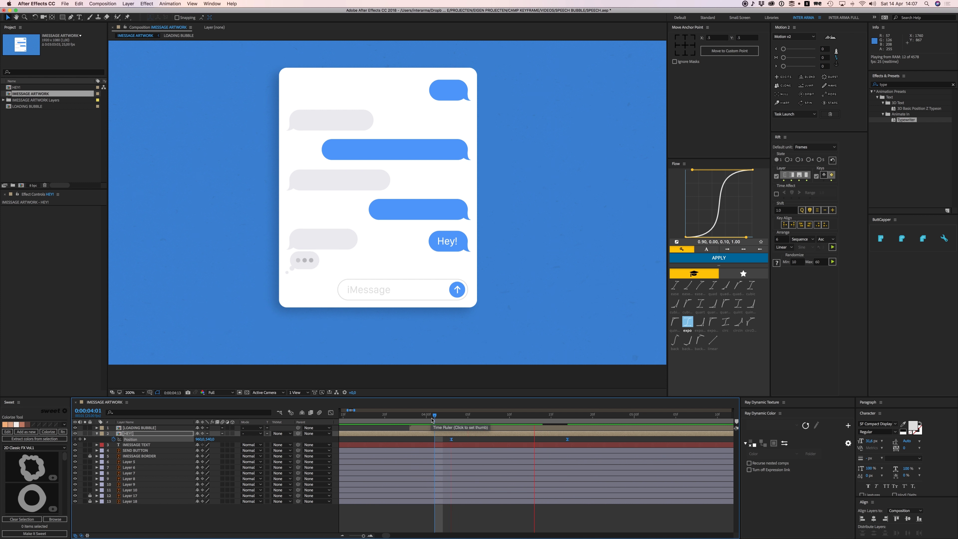
left_click(417, 425)
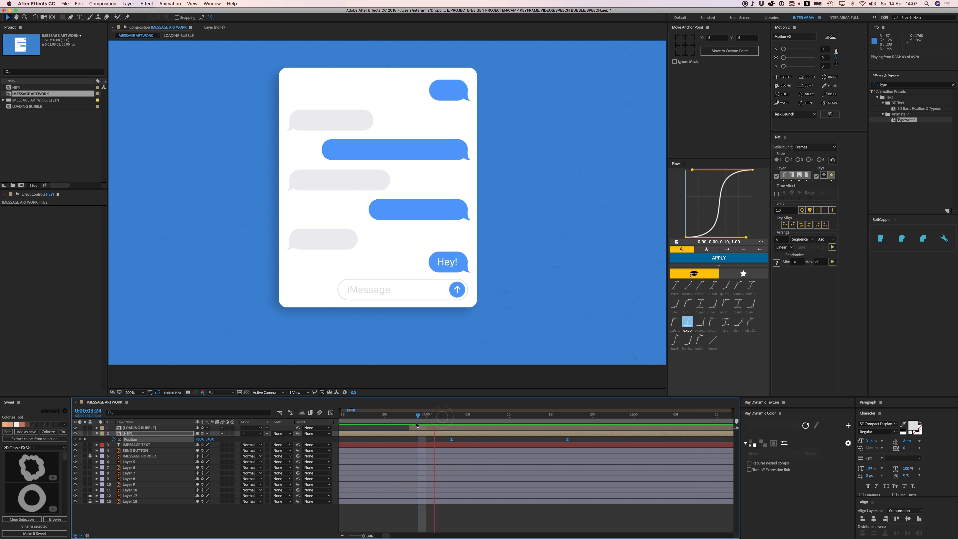
Step: Hide the six placeholder bubbles, Layer 5 through Layer 10, and preview the conversation without them
left_click(336, 240)
left_click(395, 212, "shift")
left_click(345, 183, "shift")
left_click(372, 152, "shift")
left_click(344, 128, "shift")
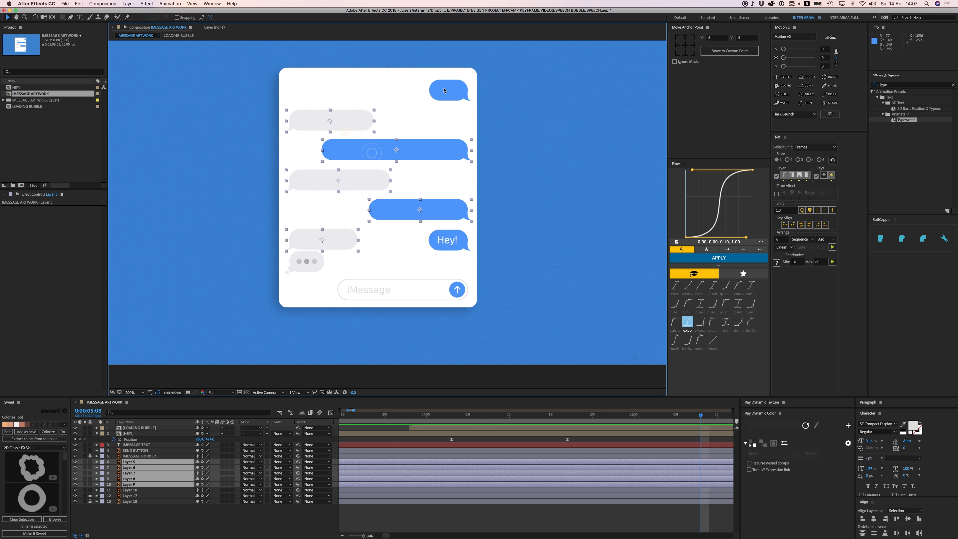
left_click(447, 88, "shift")
left_click(75, 461)
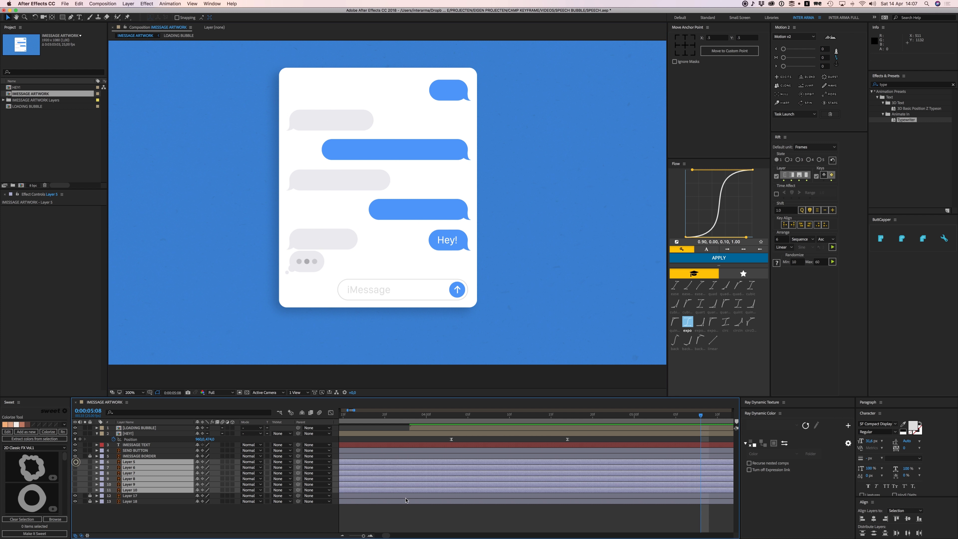
left_click(421, 509)
left_click_drag(483, 414, 360, 418)
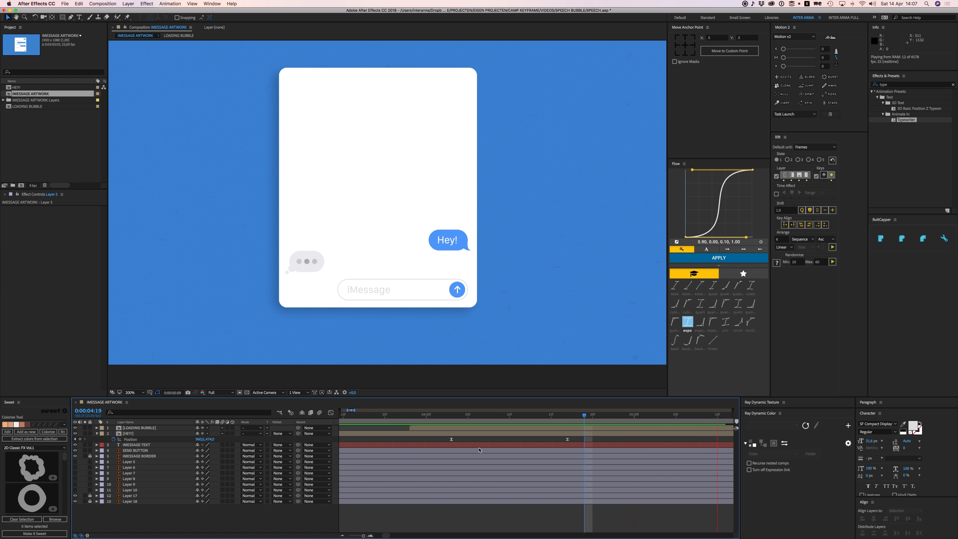
key("space")
key("minus")
key("minus")
key("minus")
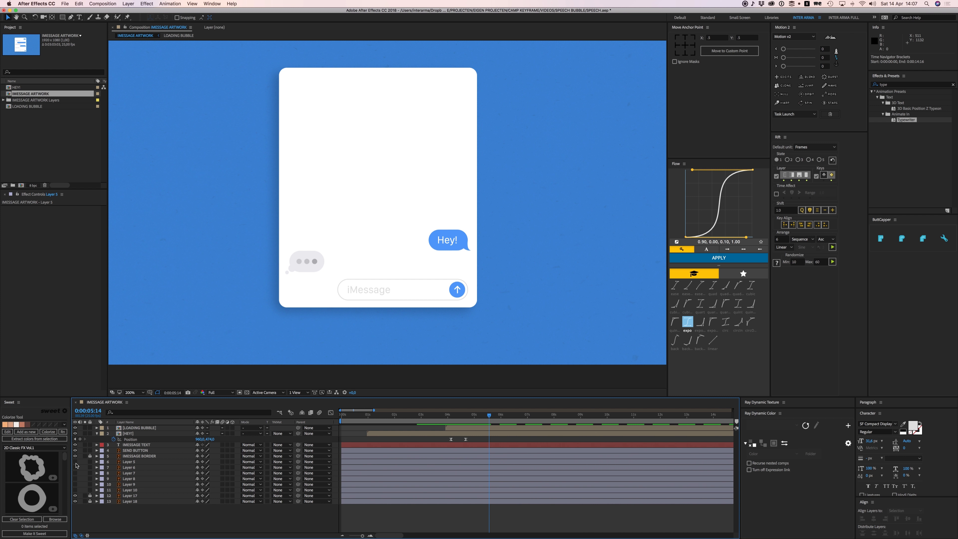
Step: Make Layer 5's grey bubble visible again while keeping the other placeholder bubbles, Layer 6 through Layer 10, hidden
left_click_drag(76, 465, 76, 490)
key("comma")
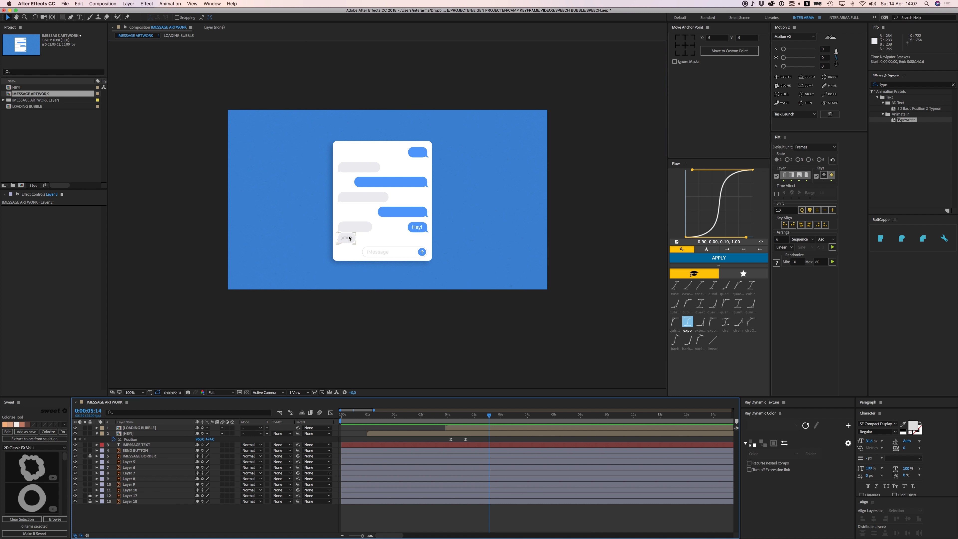
key("period")
left_click(377, 214)
left_click(353, 178, "shift")
left_click(371, 150, "shift")
left_click(354, 123, "shift")
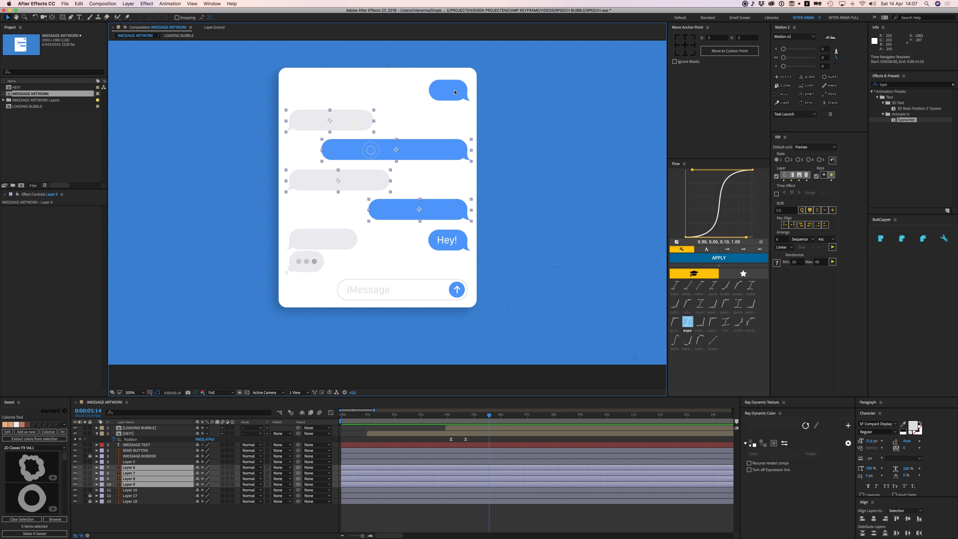
left_click_drag(76, 467, 76, 490)
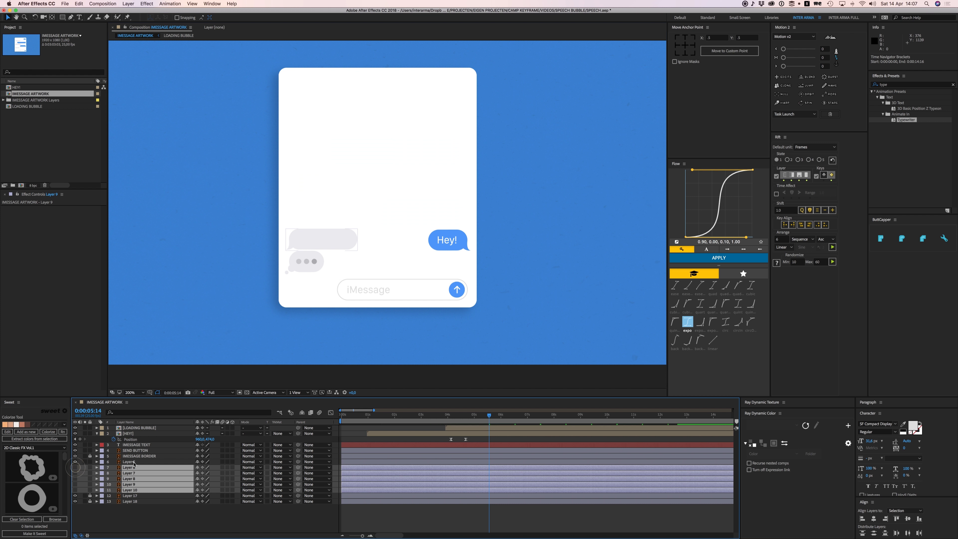
left_click(134, 462)
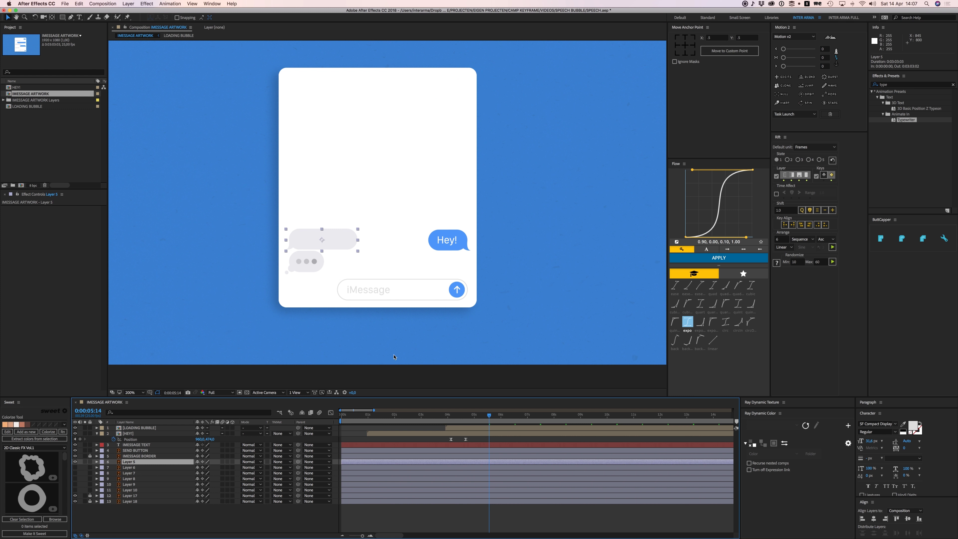
left_click(411, 517)
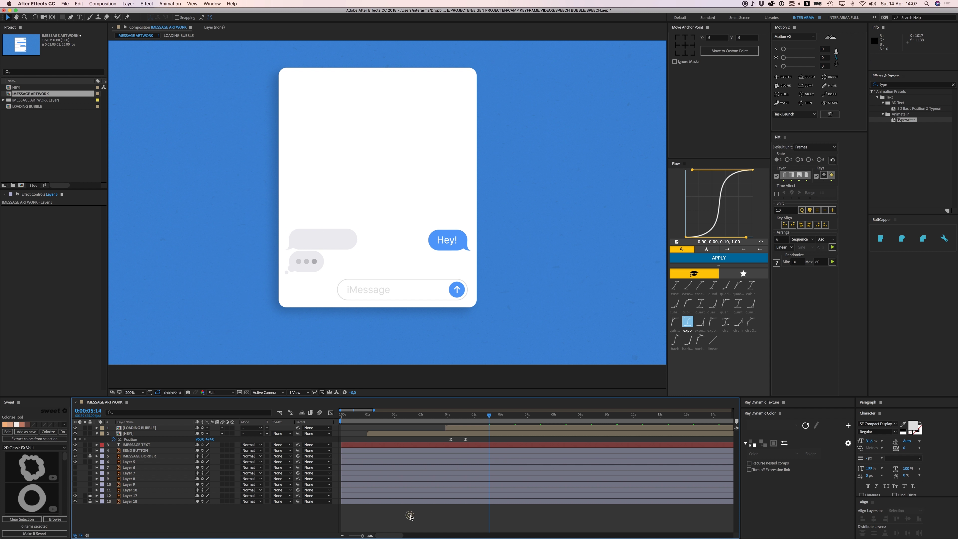
Step: Duplicate the IMESSAGE TEXT layer and remove the opacity keyframes from the copy, keeping it at 100%
left_click(136, 446)
key("super+d")
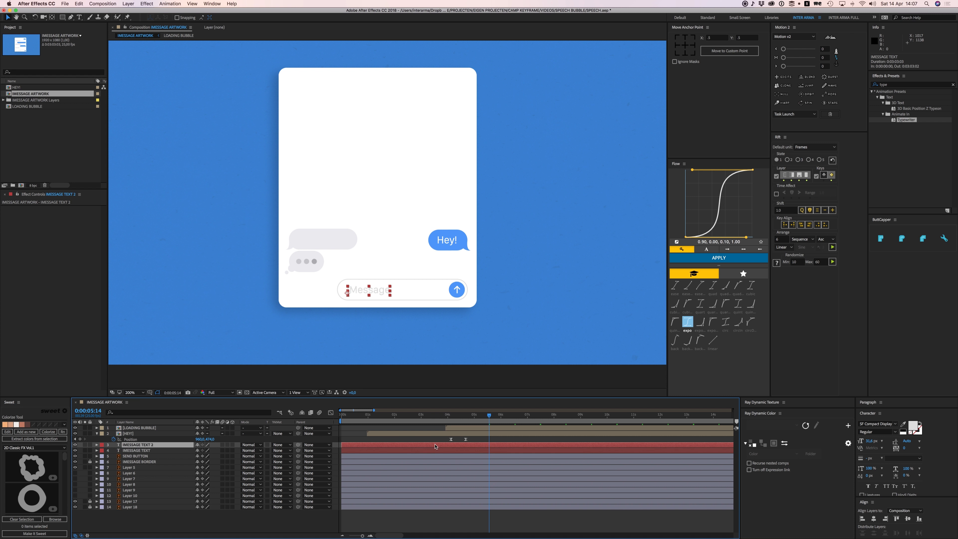
key("t")
left_click_drag(437, 446, 377, 457)
scroll(439, 282, "up", 1)
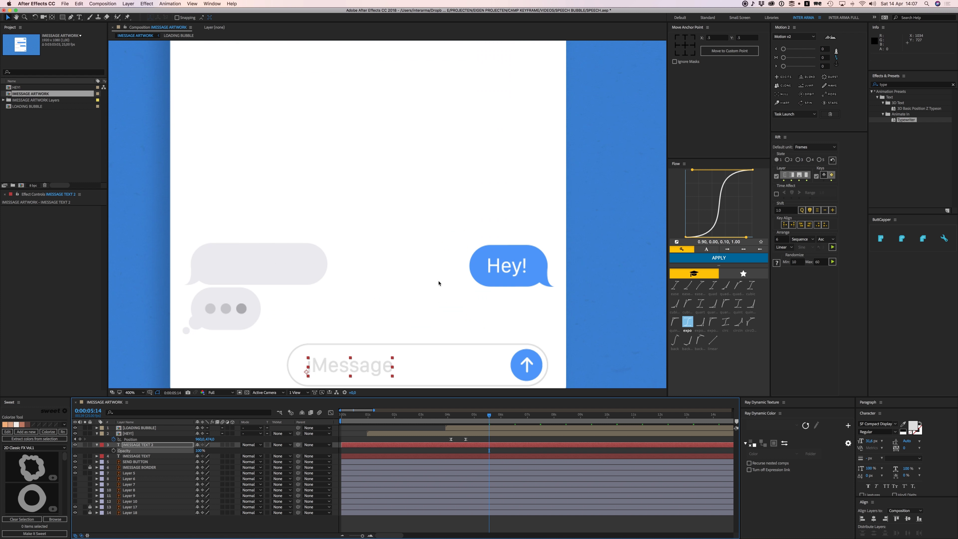
left_click_drag(425, 287, 469, 251)
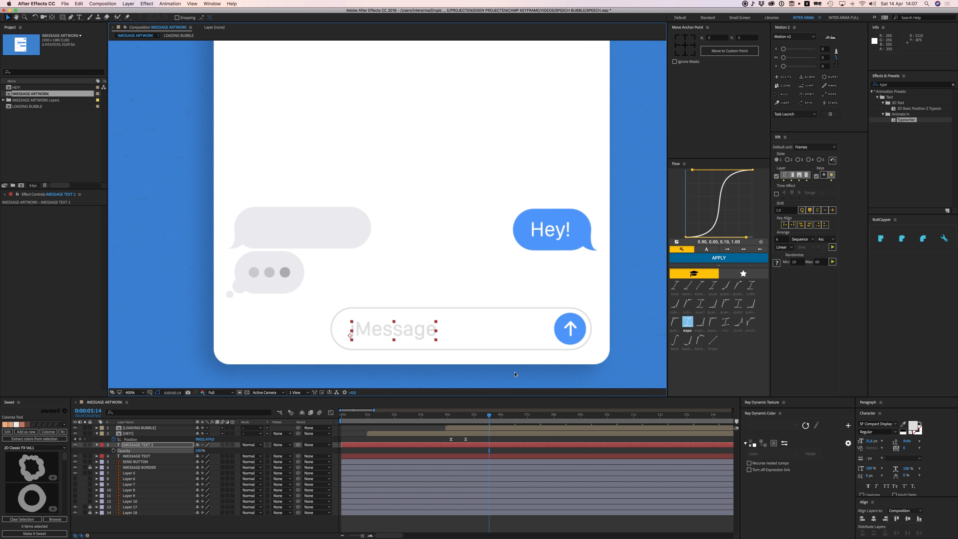
Step: Inspect the fill colour of the Hey! text inside the HEY! composition, and return to the IMESSAGE ARTWORK composition
double_click(128, 433)
left_click(349, 418)
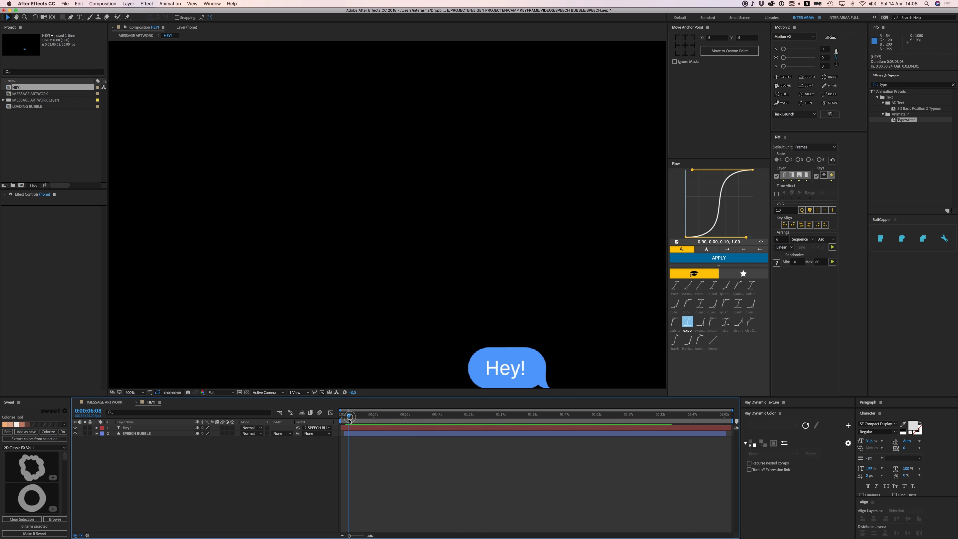
left_click(352, 428)
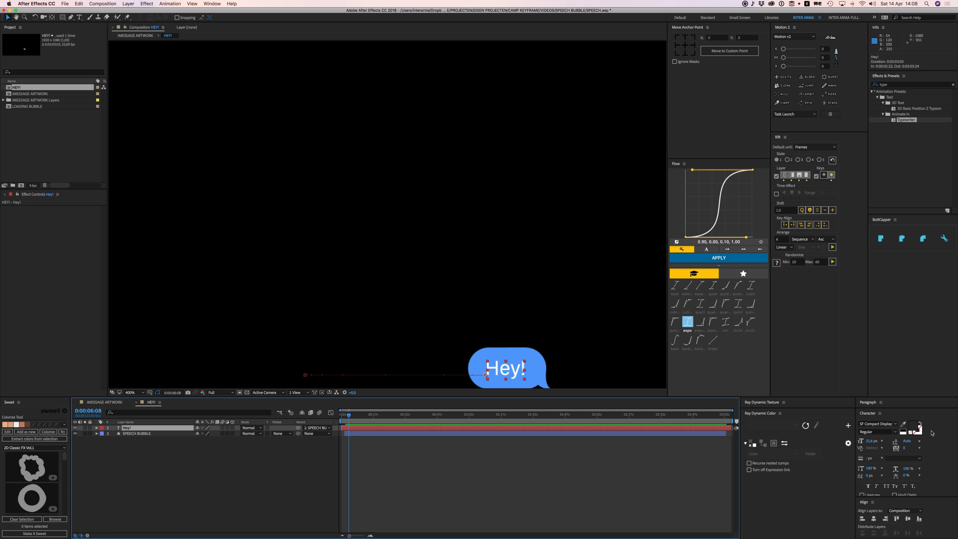
left_click(913, 426)
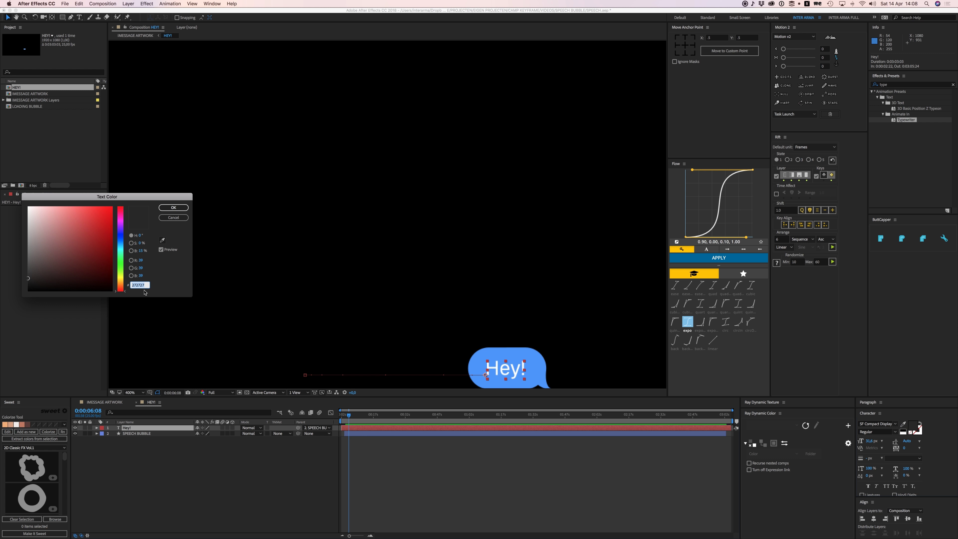
key("Escape")
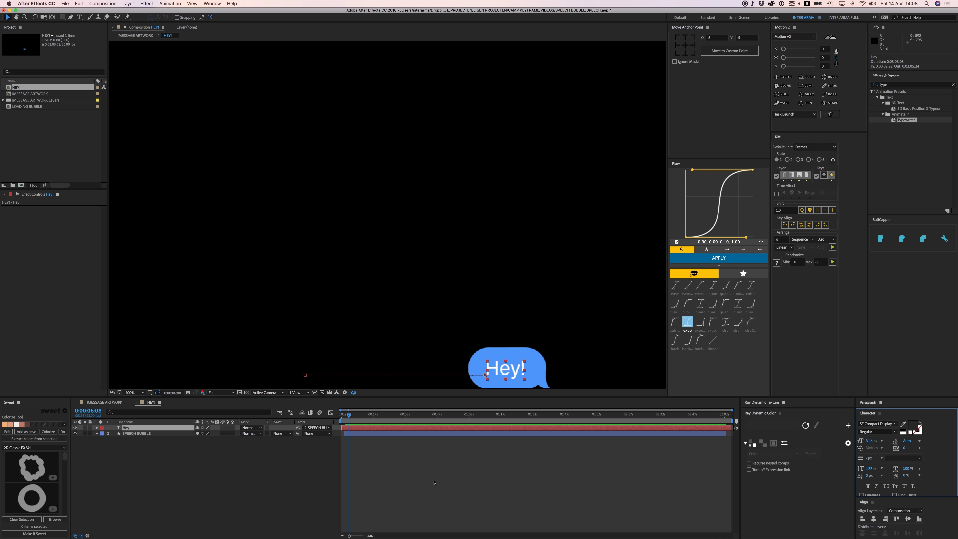
key("super+w")
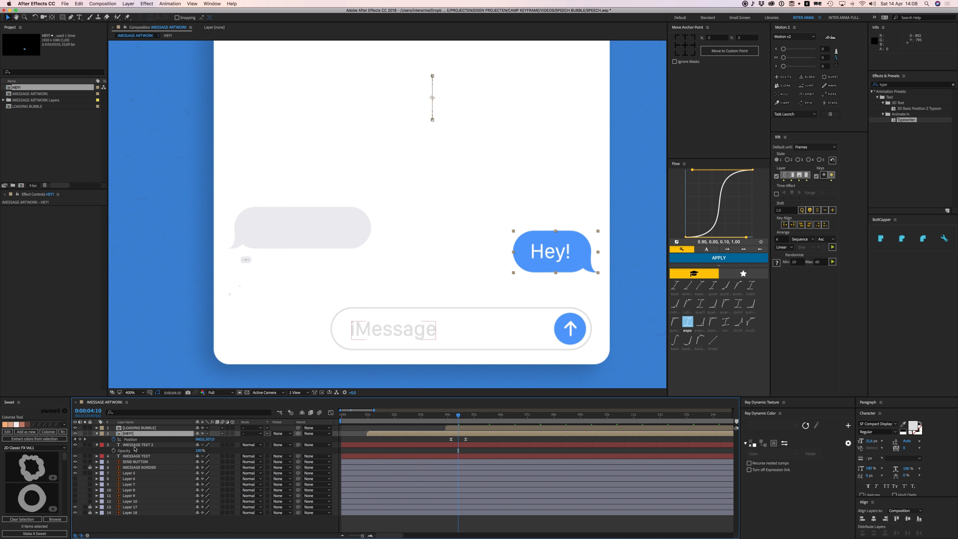
Step: Set the fill colour of the IMESSAGE TEXT 2 layer to #222 and move the text into Layer 5's grey bubble
left_click(134, 446)
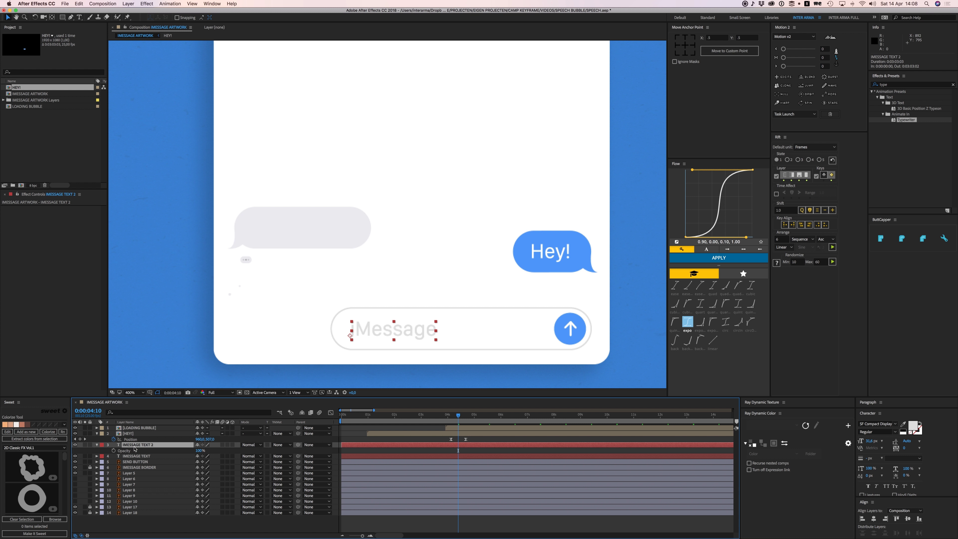
left_click(912, 426)
type("222")
key("Return")
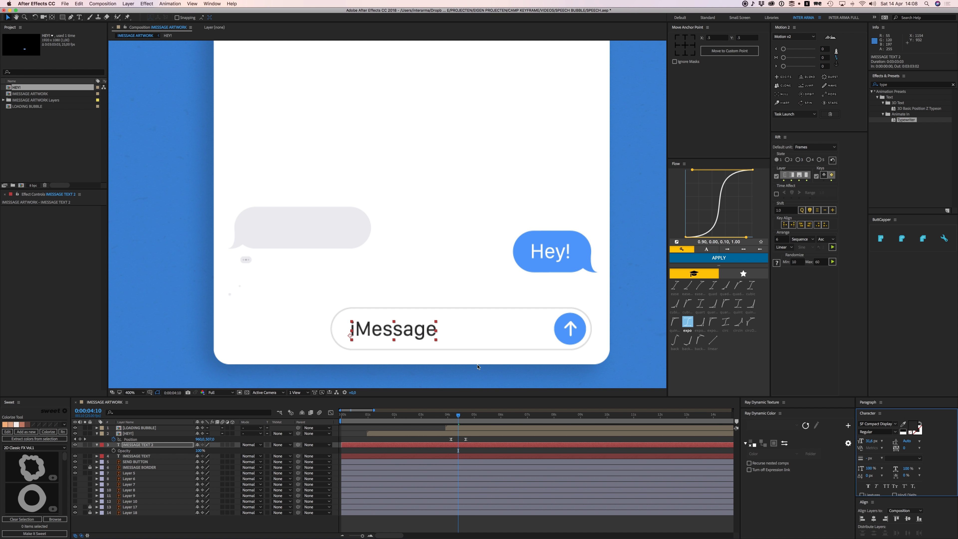
left_click_drag(408, 339, 315, 235)
Step: Replace the text in the grey bubble with "What's up?" and finish text editing
double_click(315, 235)
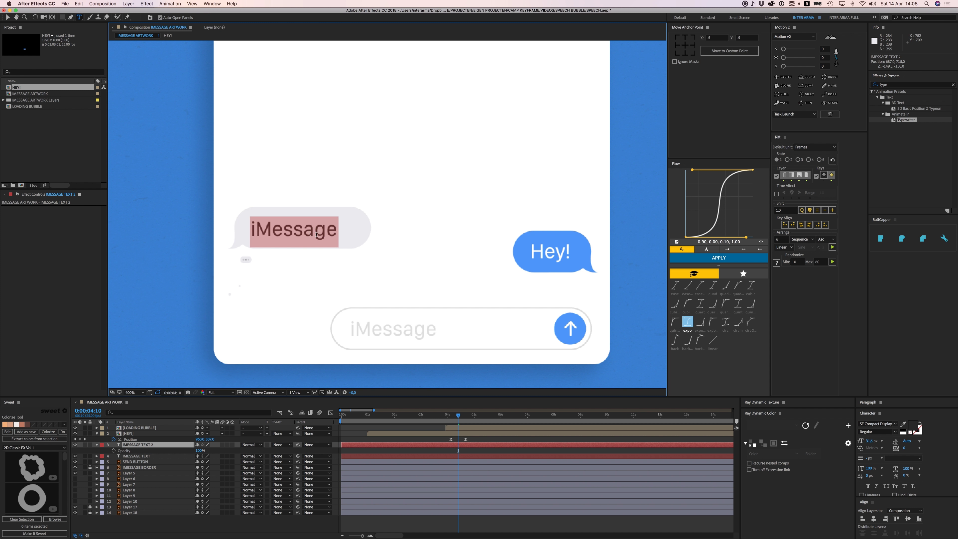
type("HWhat")
key("Left")
key("Left")
key("Left")
key("Left")
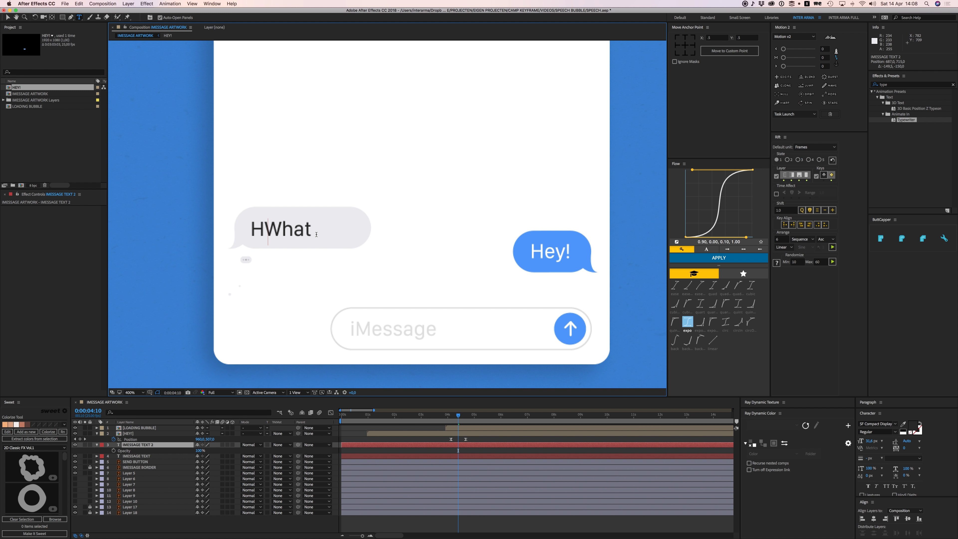
key("BackSpace")
key("Right")
key("Right")
key("Right")
key("Right")
type("'s up")
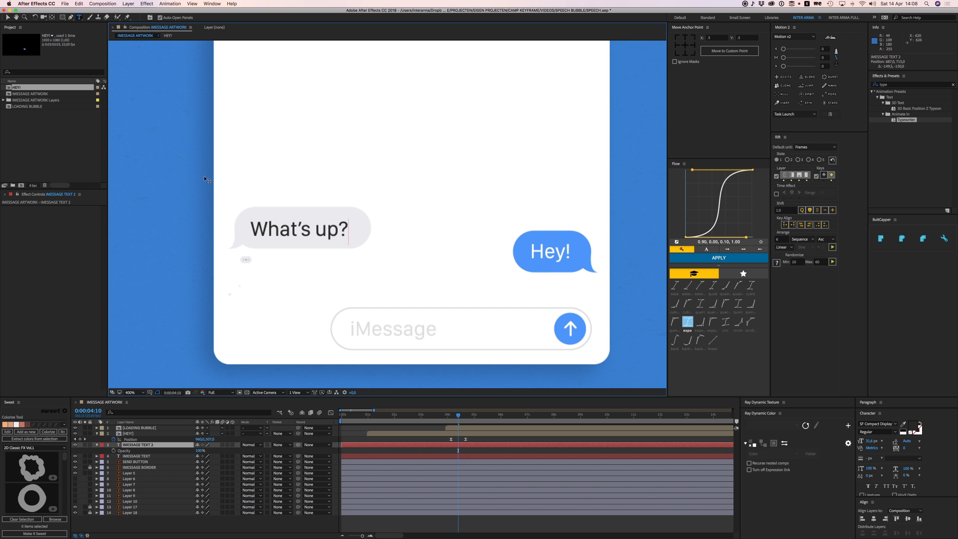
left_click(9, 17)
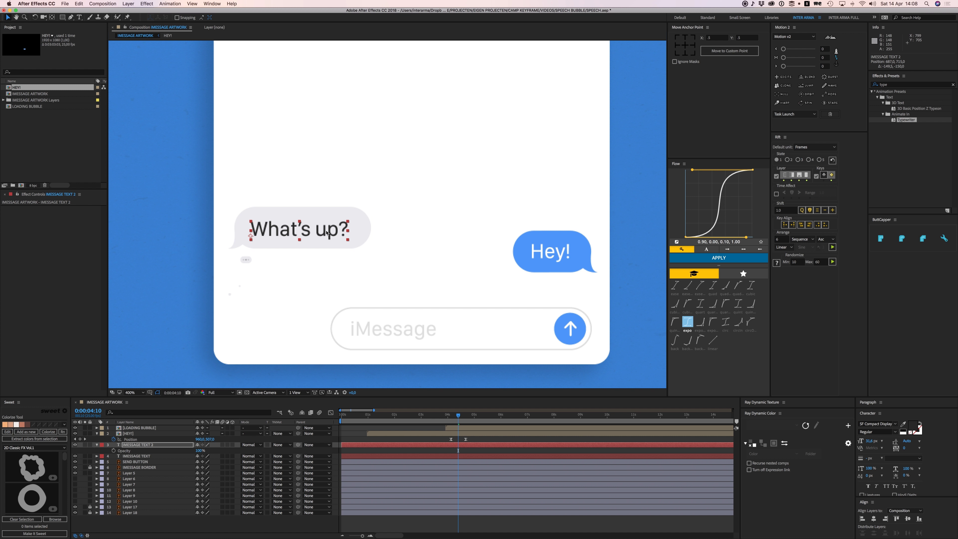
Step: Nudge the What's up? text slightly so it sits centred inside the grey bubble
left_click_drag(326, 232, 328, 231)
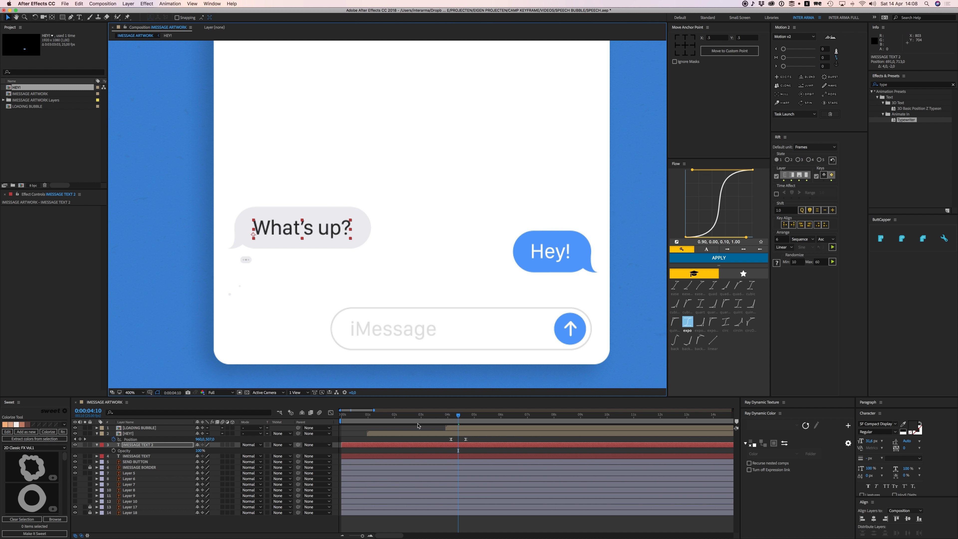
left_click(419, 440)
left_click(436, 446)
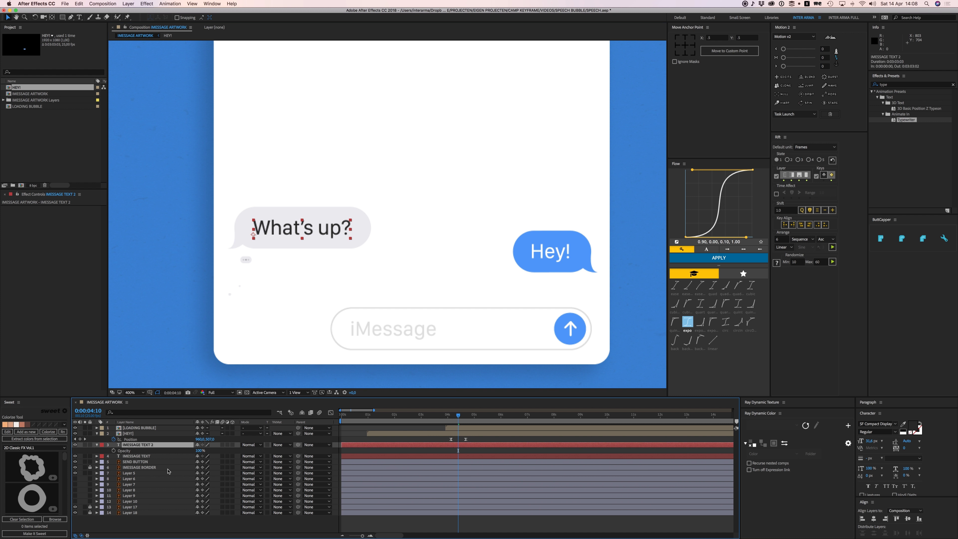
Step: Rename Layer 5 as GREY BUBBLE 1 and the IMESSAGE TEXT 2 layer as WHATS UP?
left_click(130, 474)
key("Return")
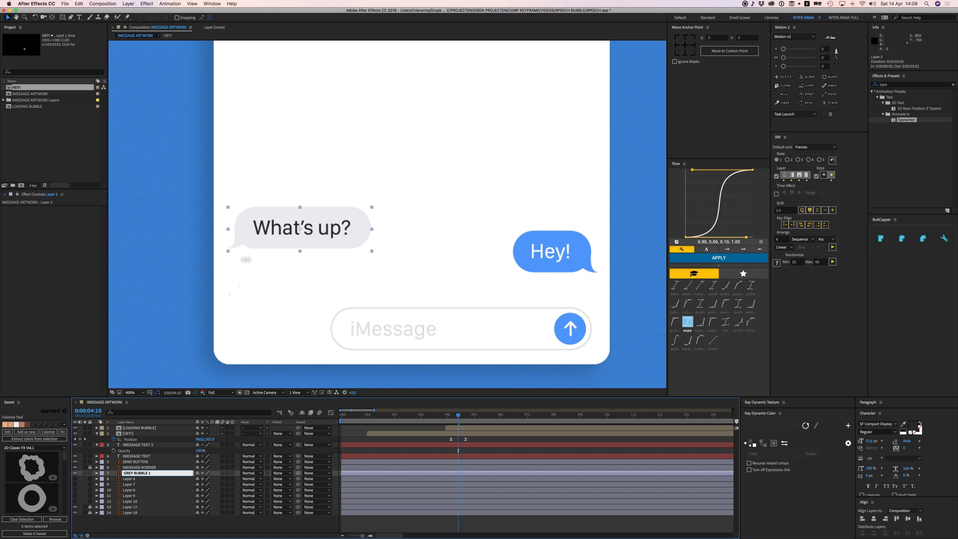
type("GREY BUBBLE 1")
key("Return")
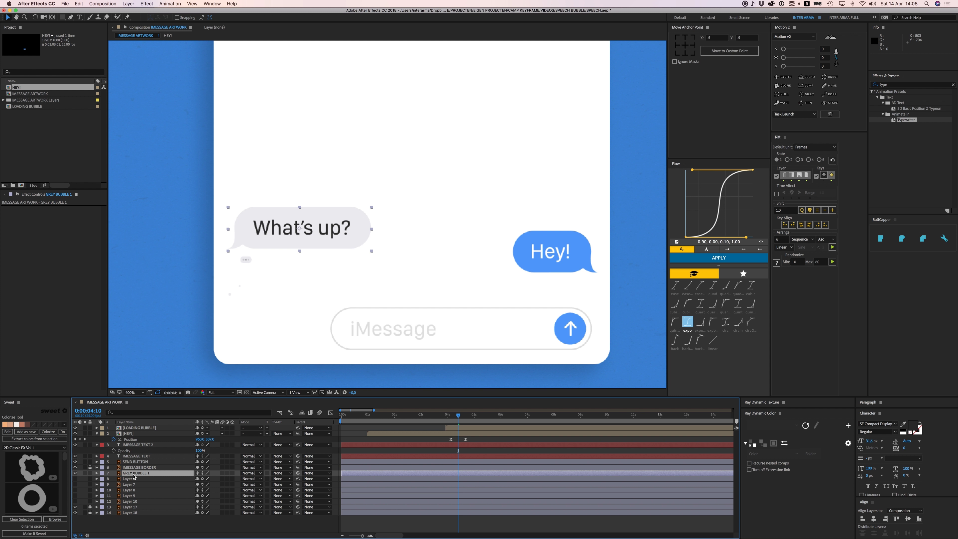
left_click(147, 444)
key("Return")
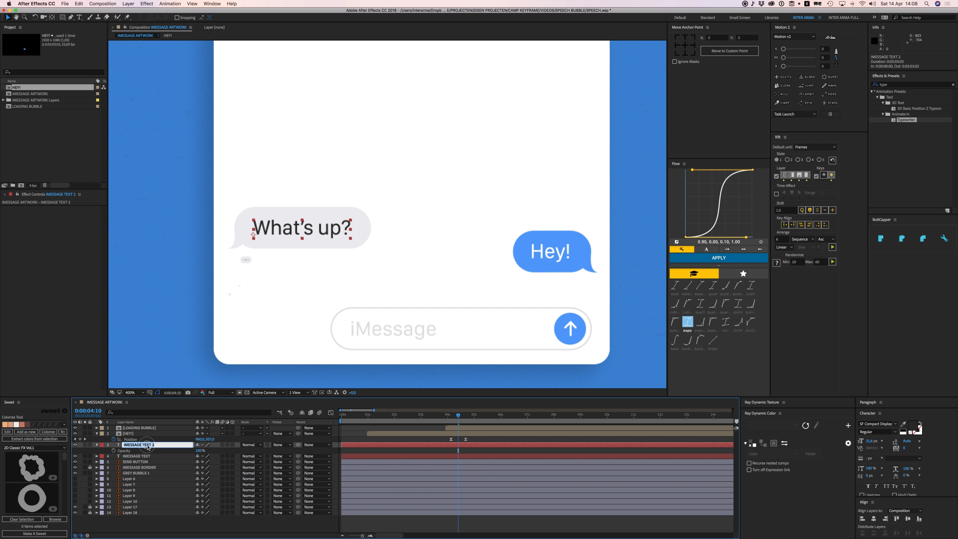
type("WHT")
key("Return")
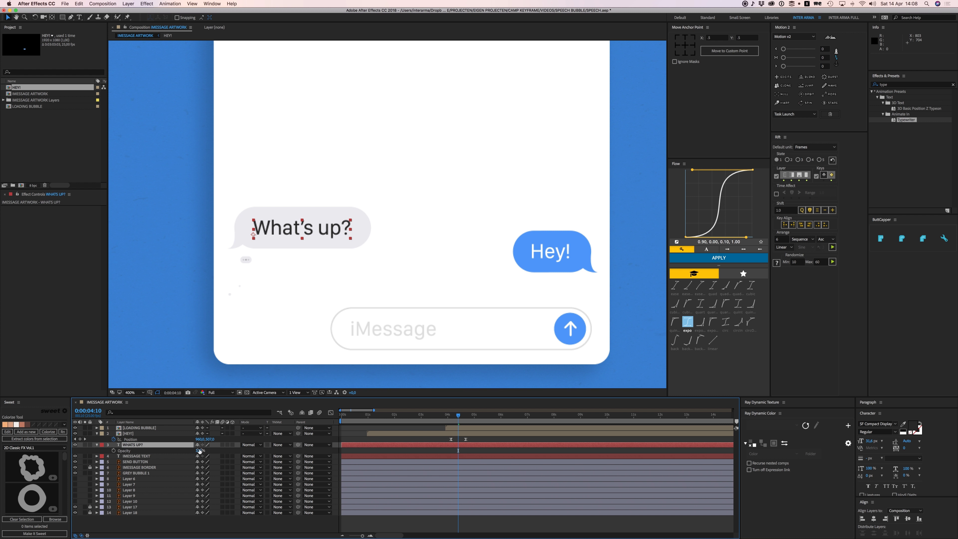
Step: Parent the WHATS UP? text layer to GREY BUBBLE 1 and place GREY BUBBLE 1 directly beneath it in the layer order
left_click_drag(298, 444, 150, 472)
left_click_drag(149, 472, 144, 455)
left_click(425, 450)
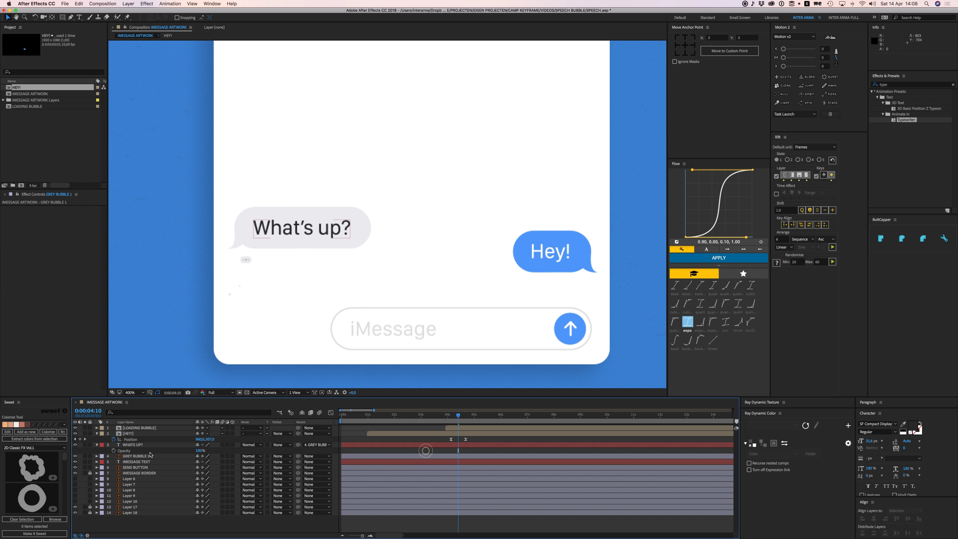
left_click(144, 463)
left_click(140, 456, "shift")
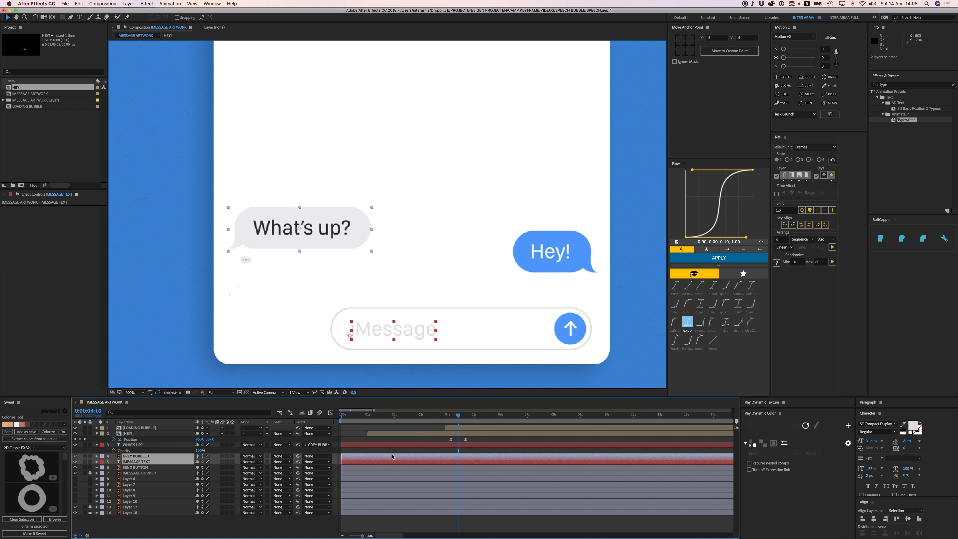
key("super+z")
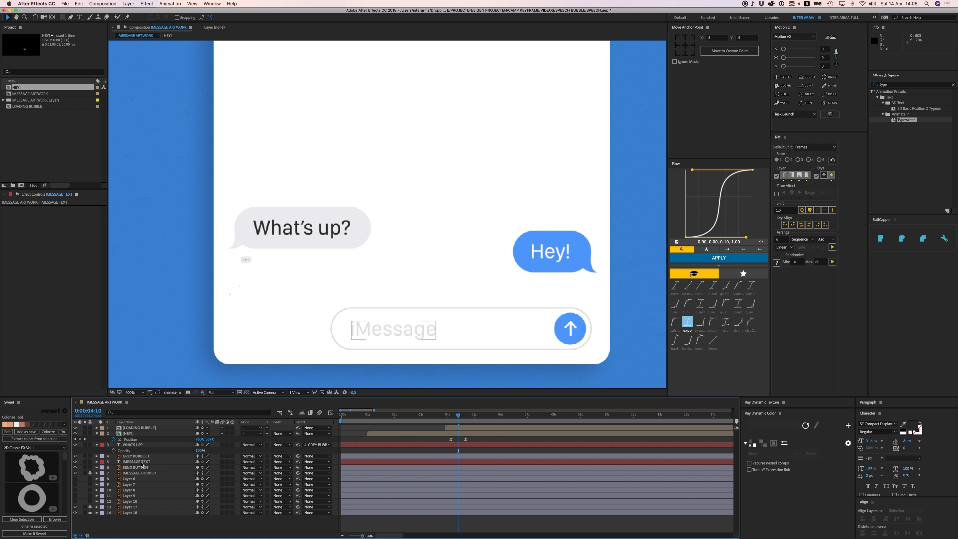
left_click_drag(140, 472, 138, 457)
left_click(138, 445)
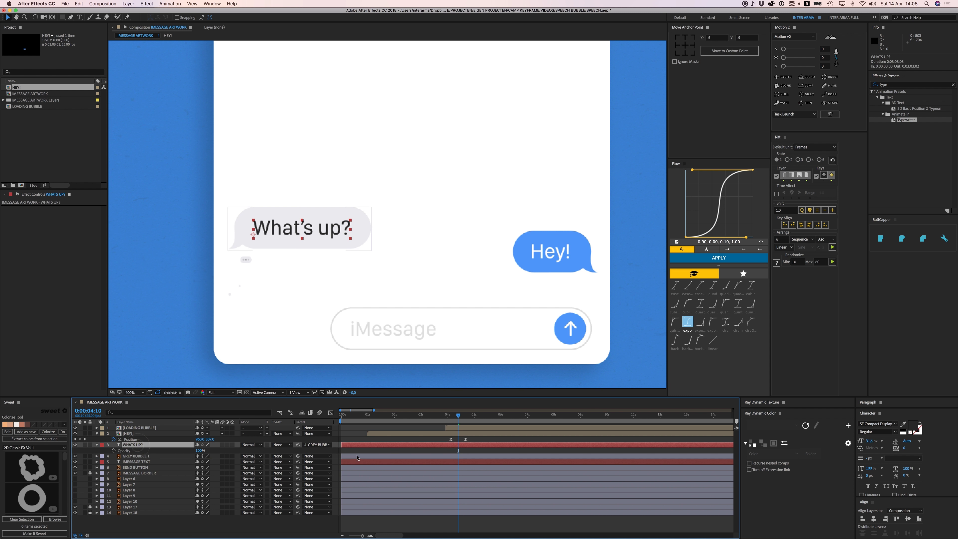
left_click(391, 450)
Step: Play the conversation animation from the beginning of the composition and stop it
left_click_drag(458, 414, 341, 416)
key("minus")
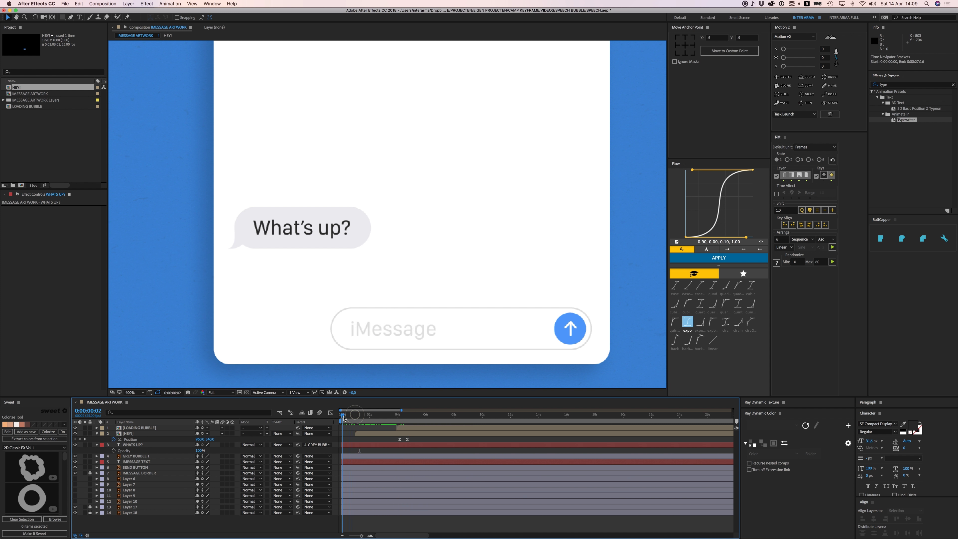
key("space")
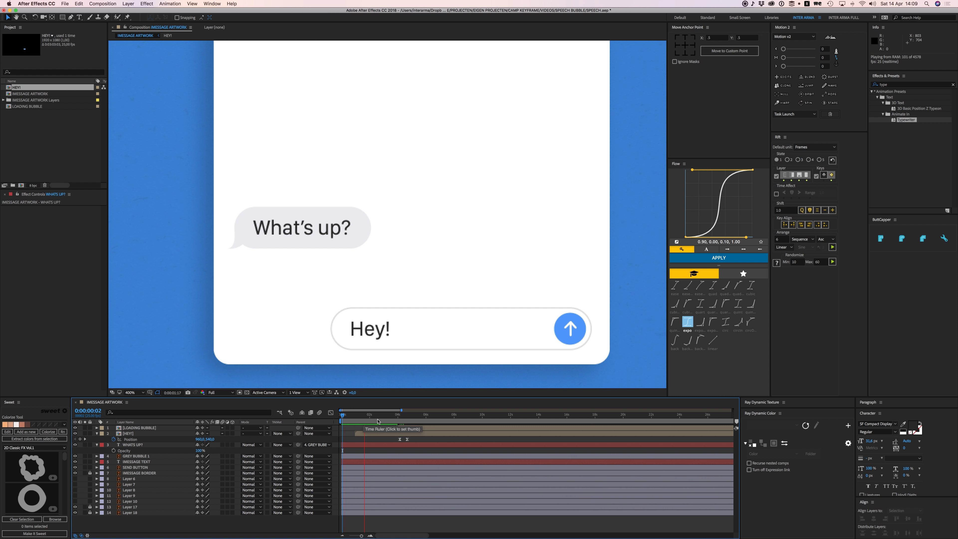
key("space")
Step: Trim the start of the WHATS UP? and GREY BUBBLE 1 layers at 0:00:05:00 and shift both to start at about 10 seconds
left_click_drag(378, 416, 413, 421)
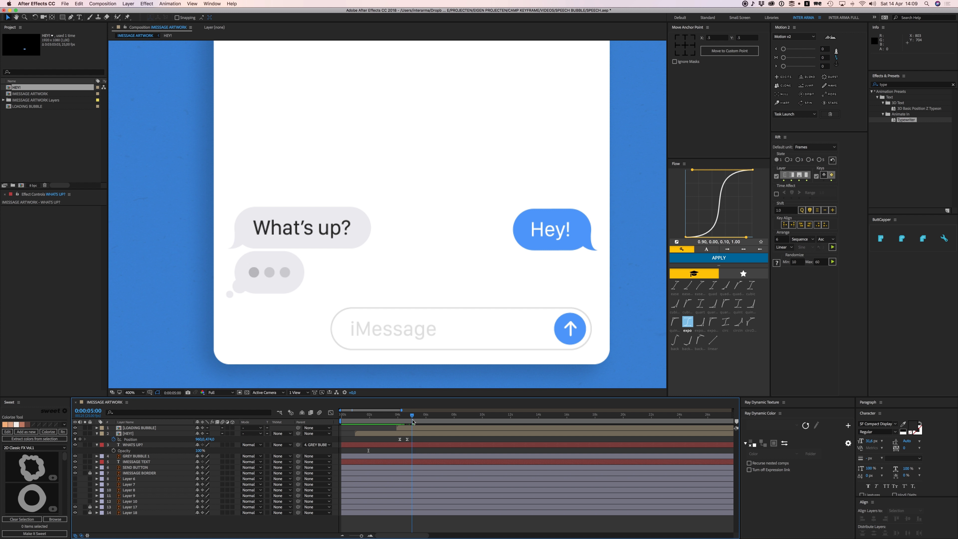
left_click(404, 444)
left_click(407, 456, "shift")
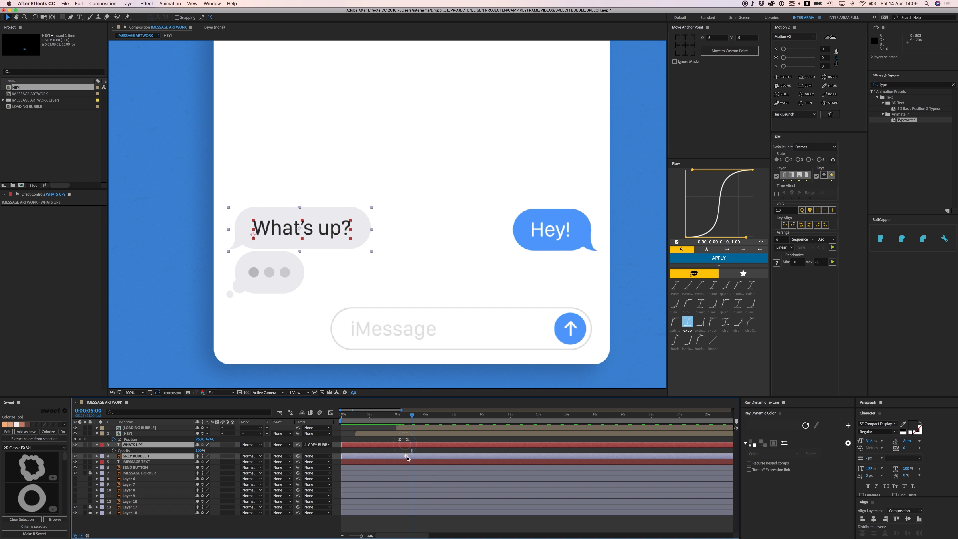
key("p")
key("alt+bracketleft")
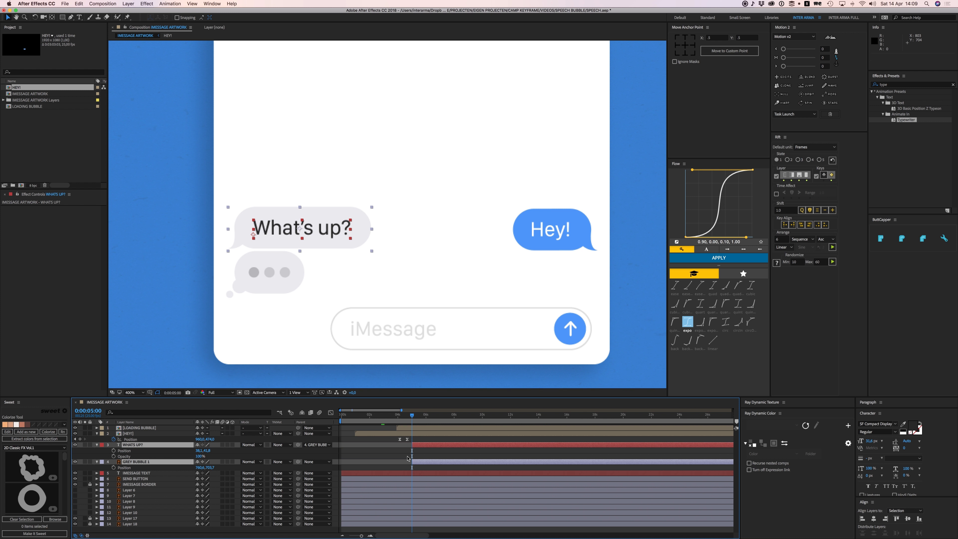
left_click_drag(432, 465, 507, 466)
Step: Play the loading bubble animation from 0:00:03:21 and stop at 0:00:06:13
left_click_drag(411, 415, 396, 419)
key("space")
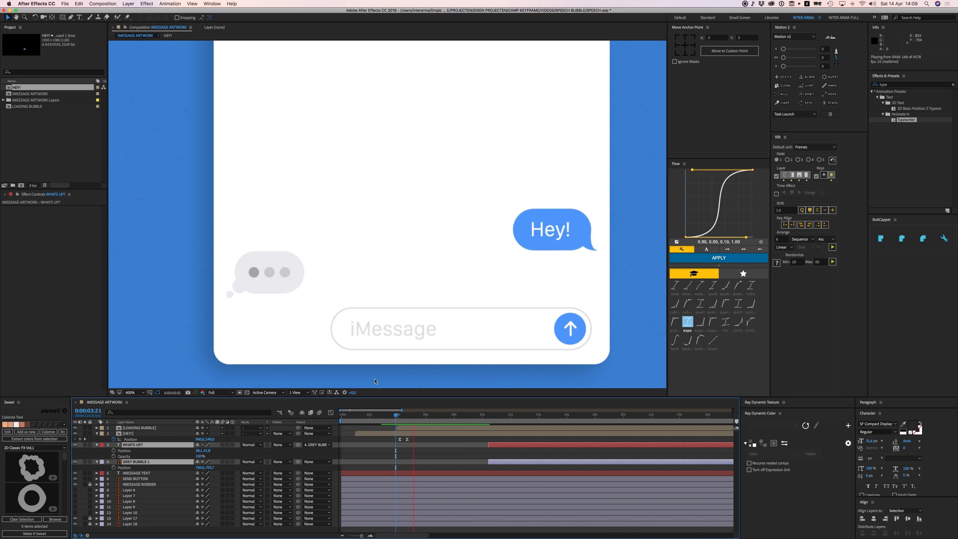
key("space")
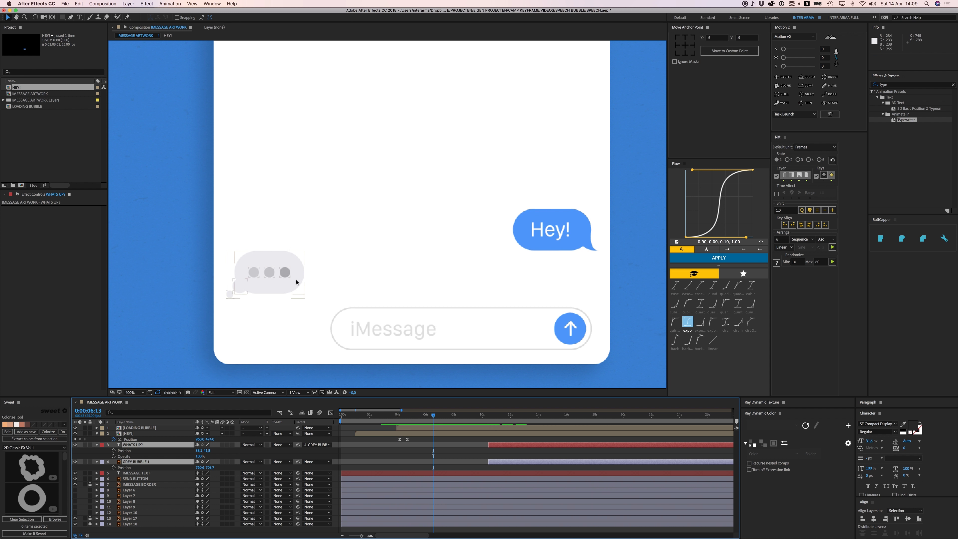
Step: Pre-compose the WHATS UP? and GREY BUBBLE 1 layers as WHATS UP and enable Collapse Transformations on the new layer
left_click(497, 451)
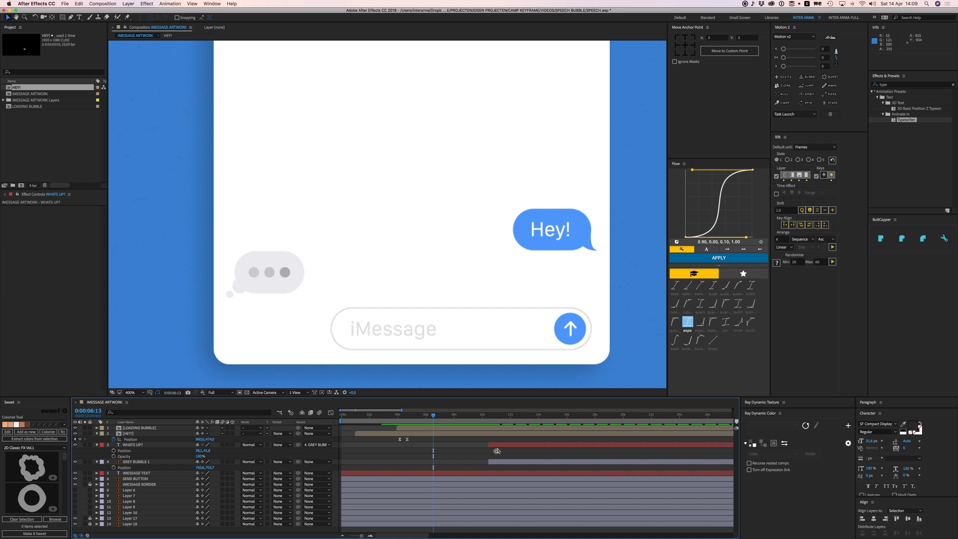
key("u")
left_click(497, 445)
left_click(497, 440, "shift")
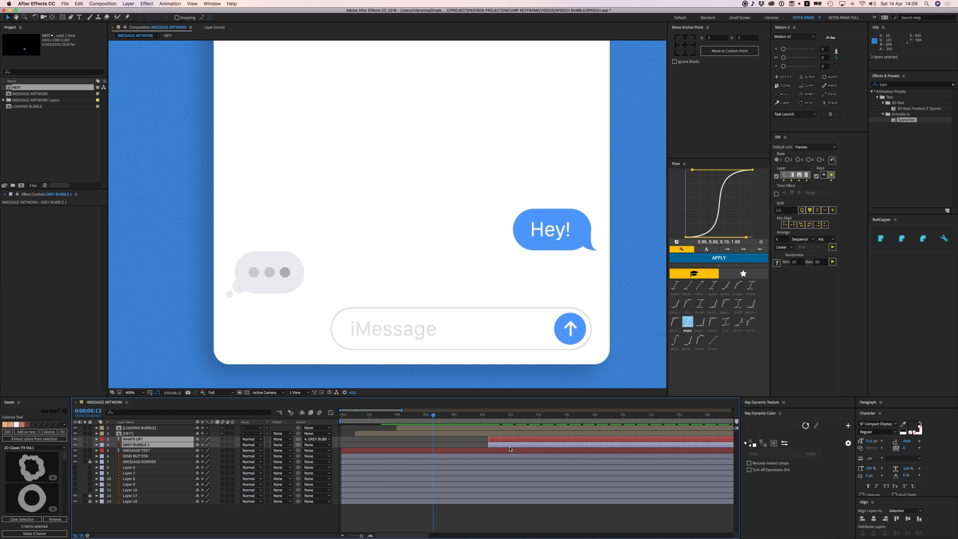
key("super+shift+c")
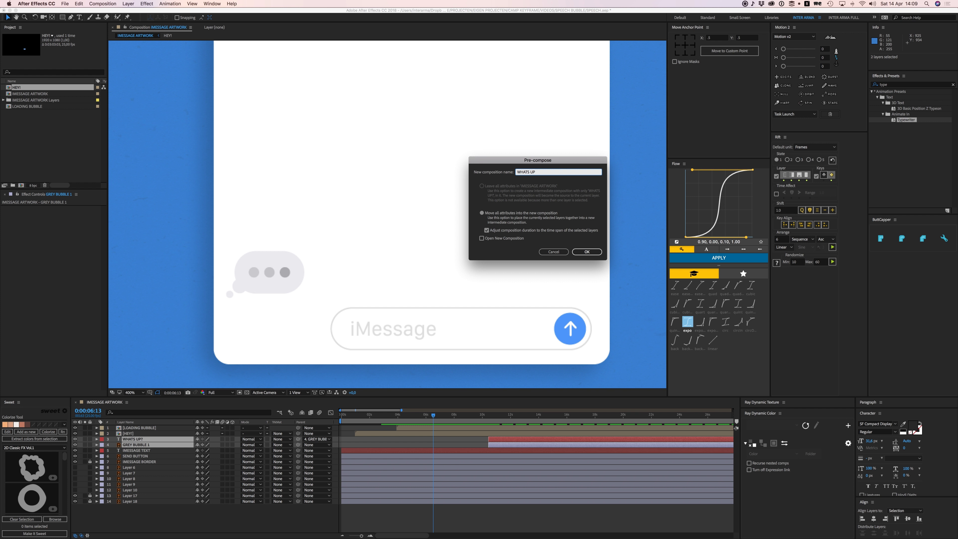
key("Return")
left_click(202, 440)
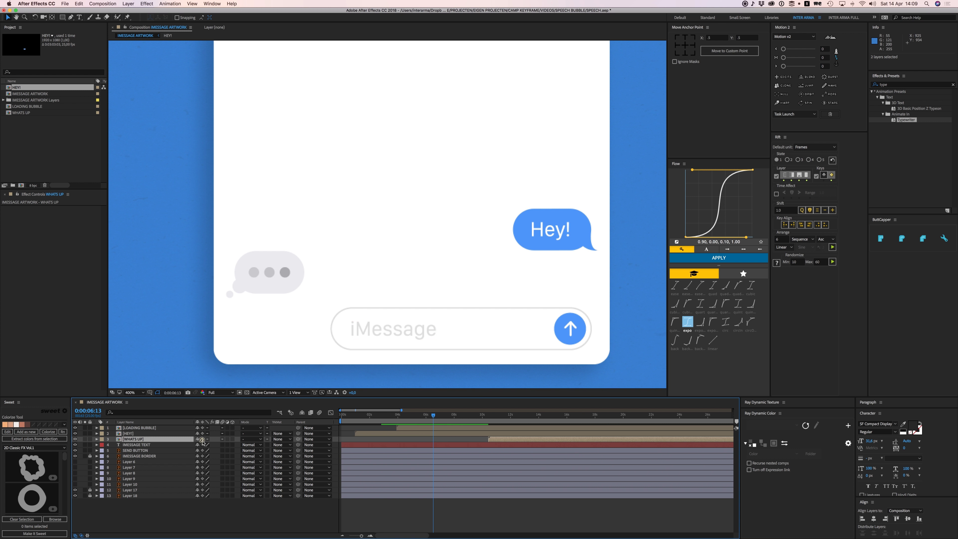
left_click(202, 439)
left_click(202, 439)
Step: Start the WHATS UP layer at 0:00:06:13 and keyframe its position to rise about 67 px from the loading bubble's height
left_click_drag(500, 439, 445, 442)
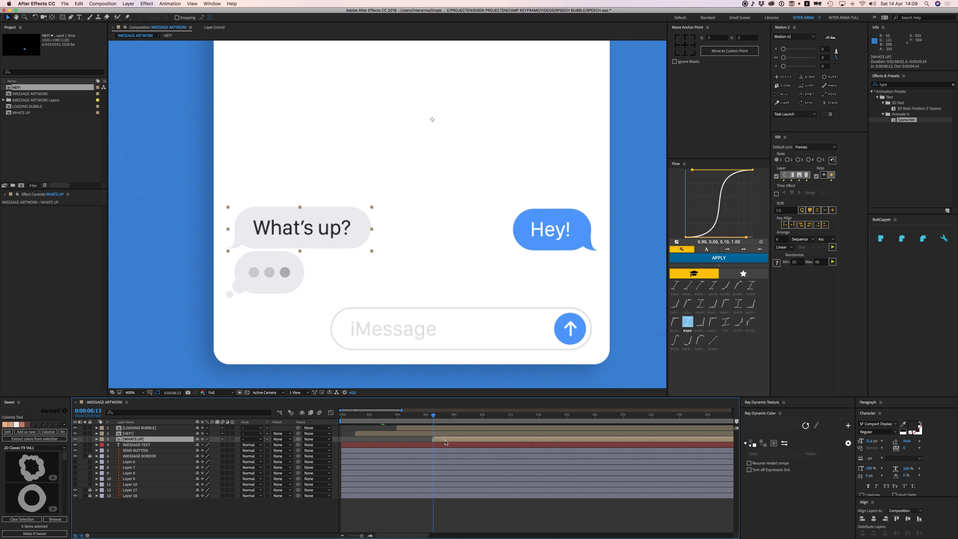
key("p")
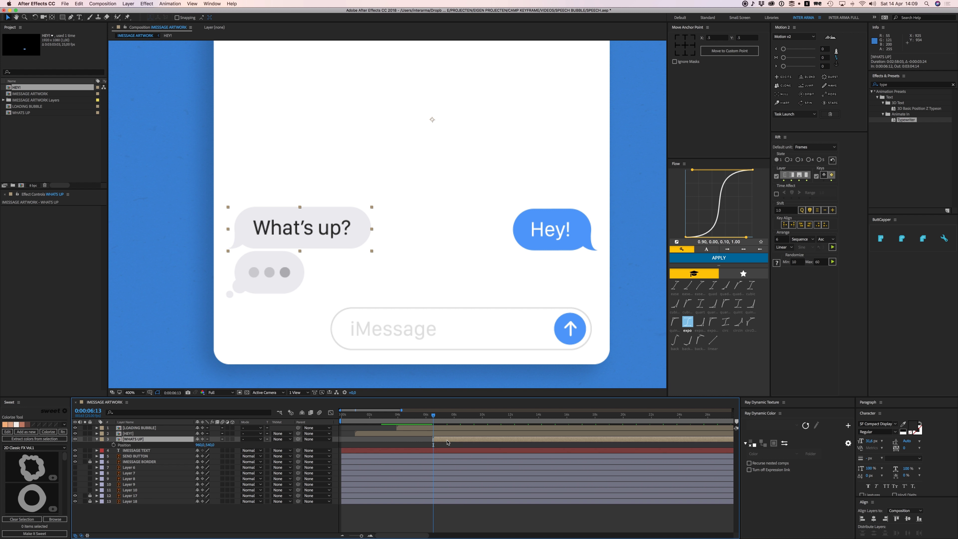
left_click(113, 445)
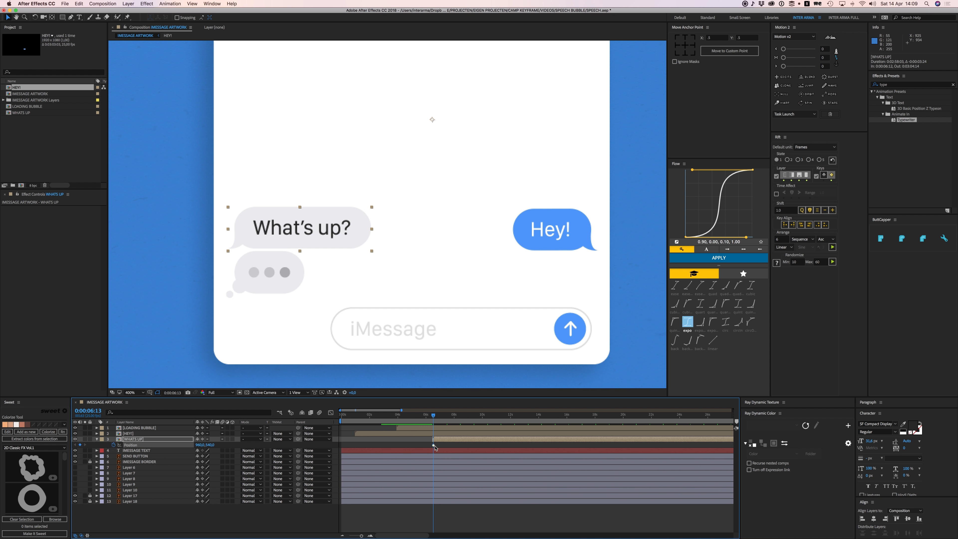
left_click_drag(433, 445, 451, 445)
left_click_drag(318, 231, 320, 276)
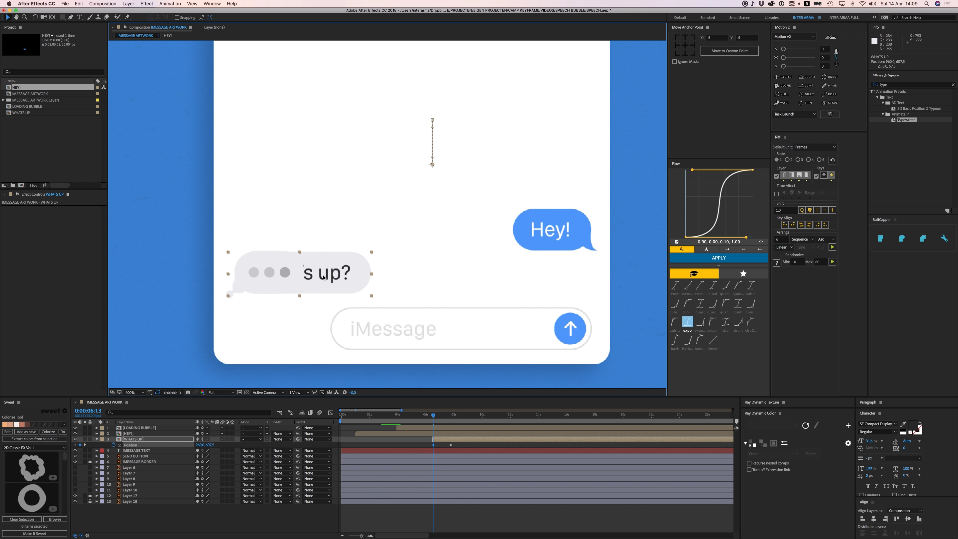
Step: Apply the Flow easing curve 0.90, 0.00, 0.10, 1.00 to the WHATS UP position keyframes and preview the move
left_click_drag(460, 447, 417, 442)
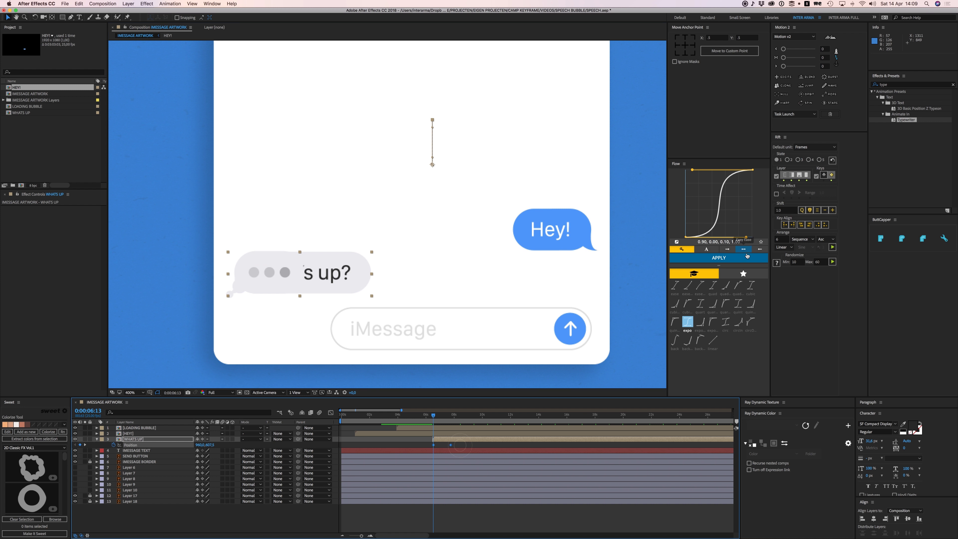
left_click(733, 257)
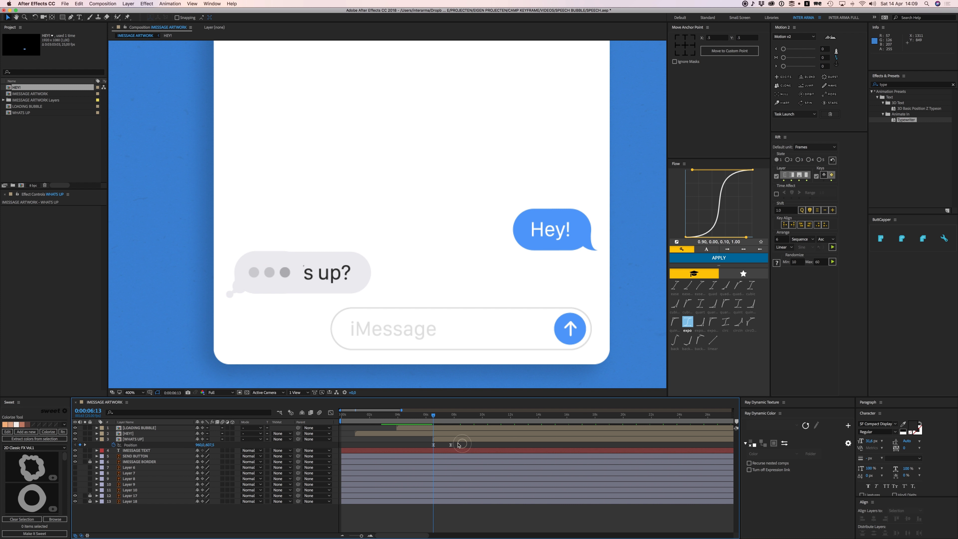
key("space")
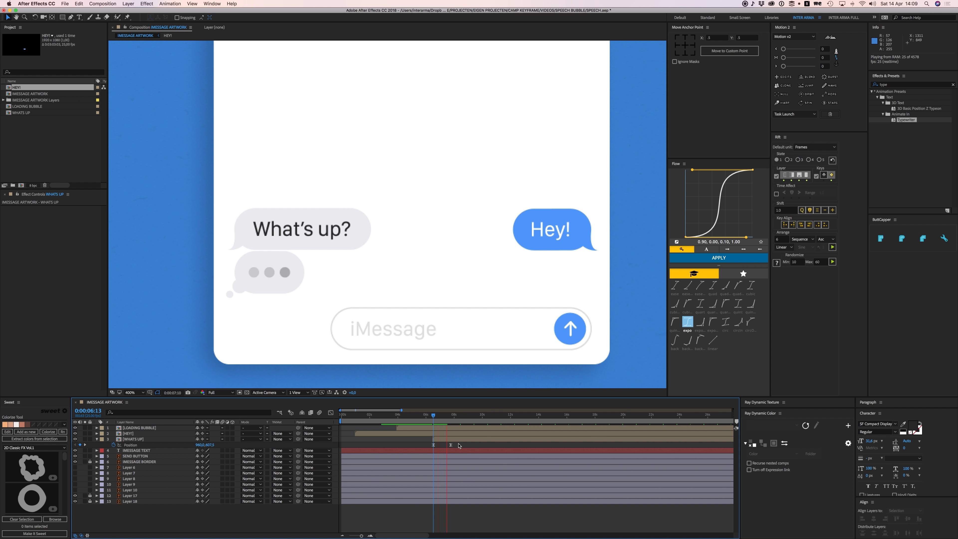
key("space")
Step: Examine the HEY! layer's position keyframes and their speed graph to compare with the WHATS UP timing
left_click(562, 225)
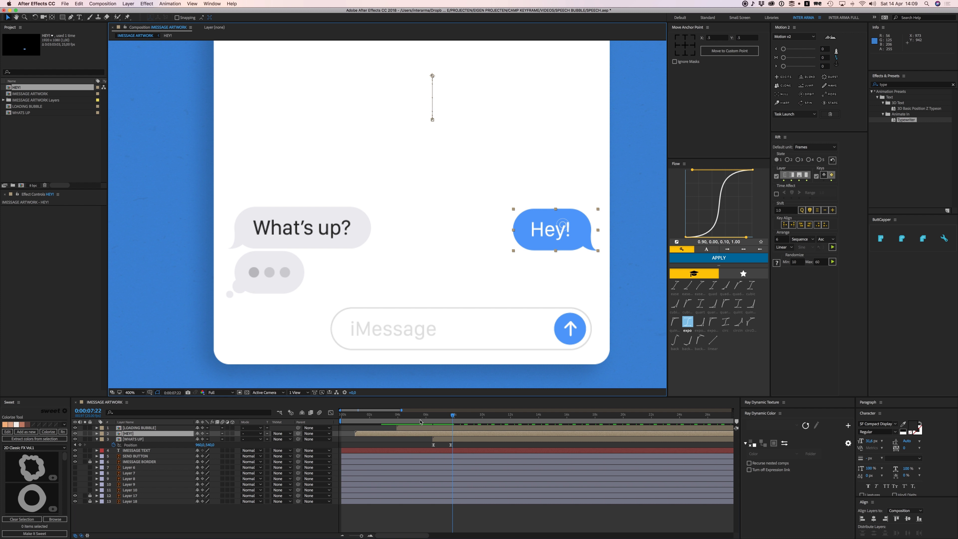
key("p")
left_click_drag(417, 438, 401, 441)
scroll(401, 440, "up", 5)
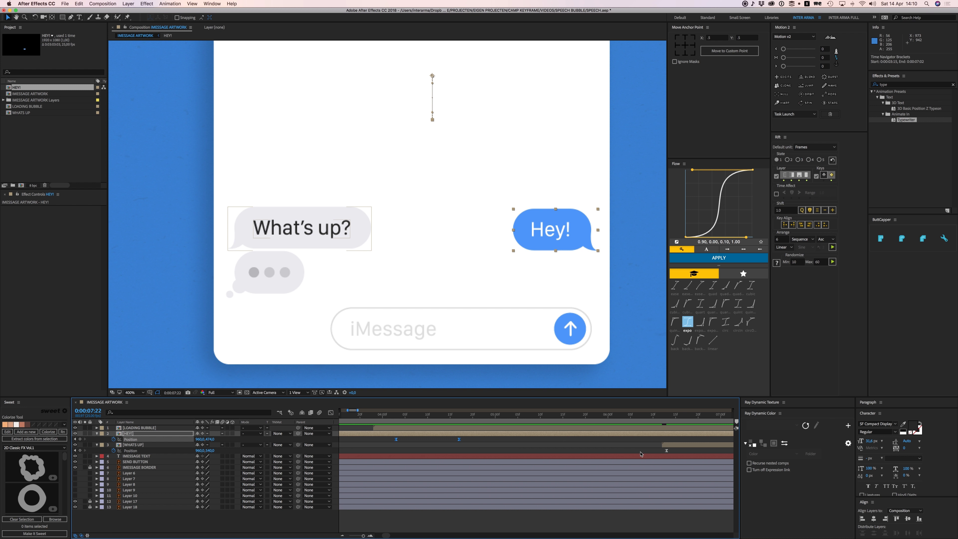
scroll(640, 454, "down", 2)
left_click(332, 414)
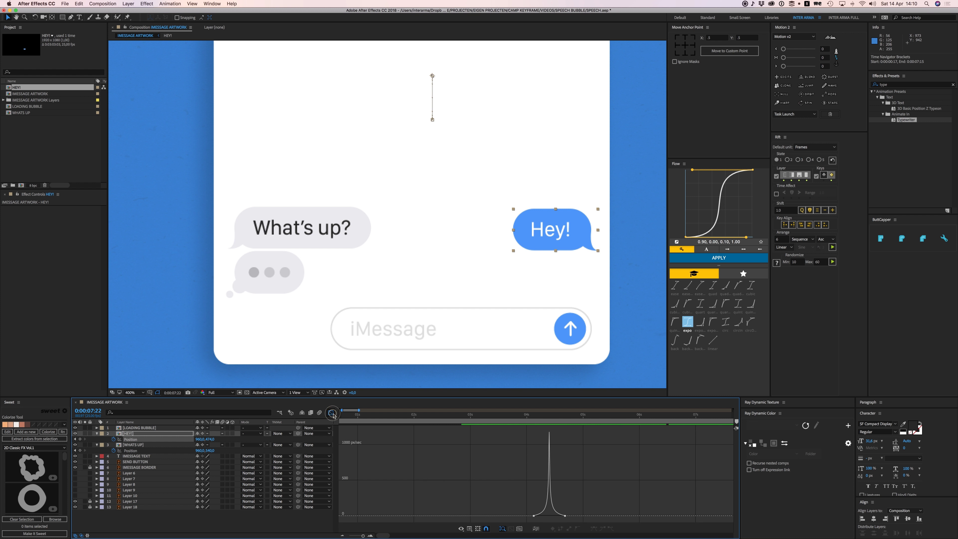
left_click(333, 414)
scroll(592, 448, "right", 5)
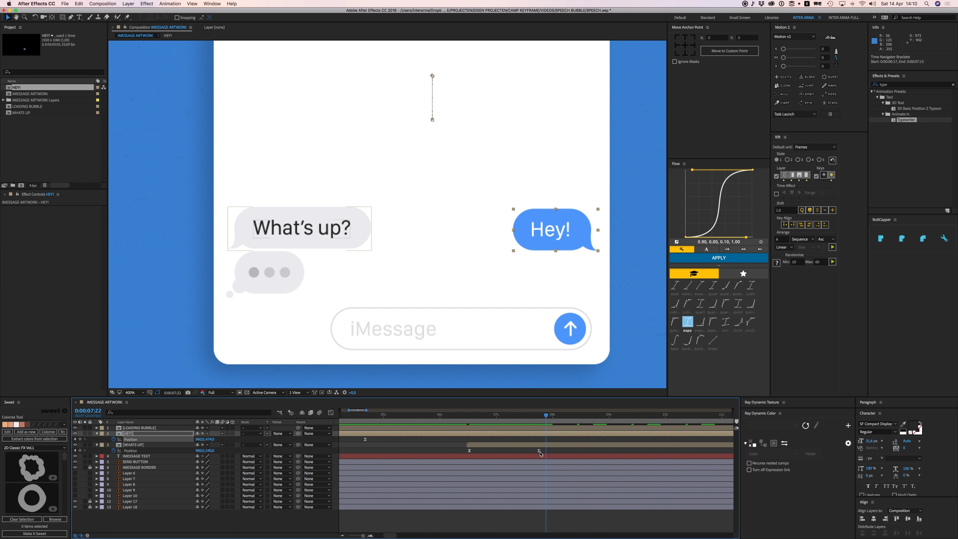
Step: Move the WHATS UP layer's final position keyframe earlier to just after 7 seconds and reapply the Flow easing to both keyframes
left_click_drag(539, 450, 504, 452)
scroll(528, 455, "left", 3)
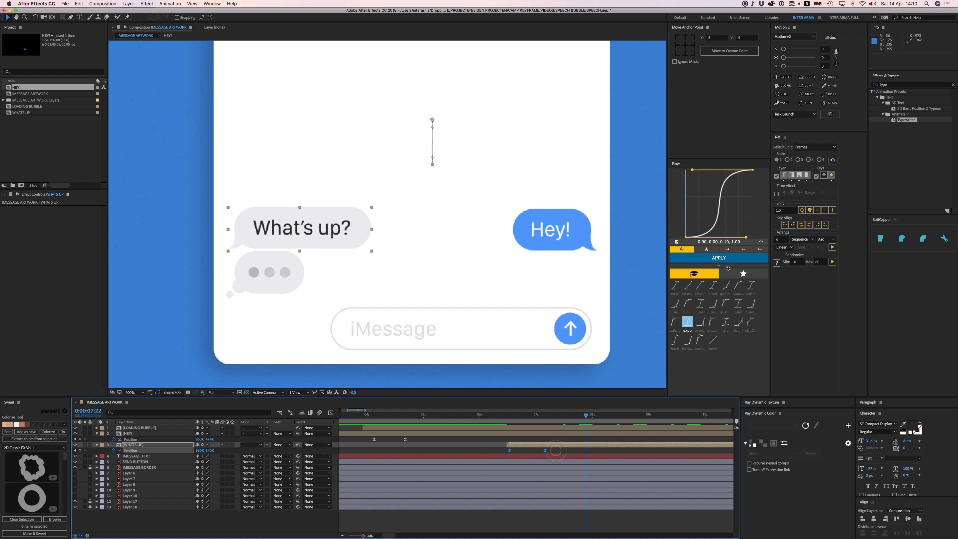
left_click(721, 258)
Step: Check the speed graph of the WHATS UP position keyframes and play the animation from 0:00:06:12
left_click(332, 412)
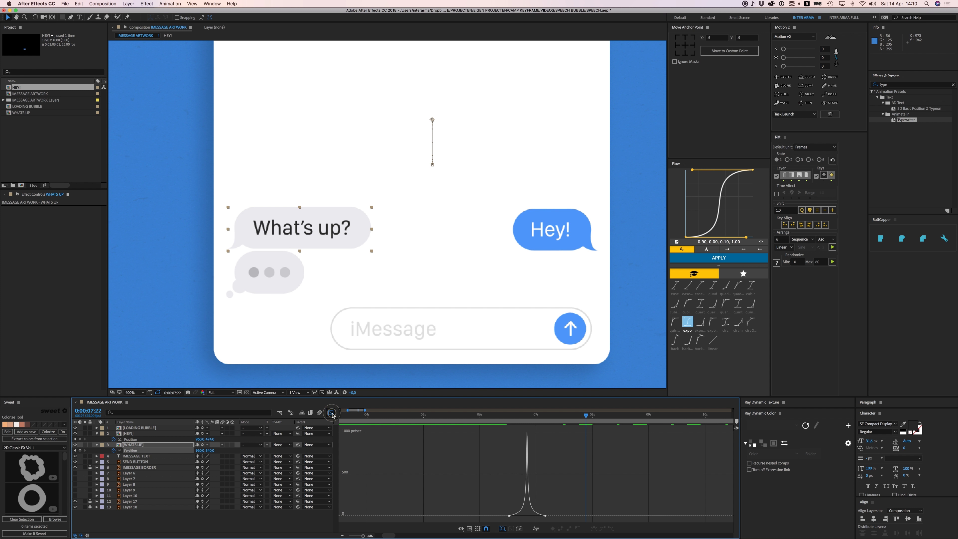
left_click(332, 415)
left_click(507, 416)
key("space")
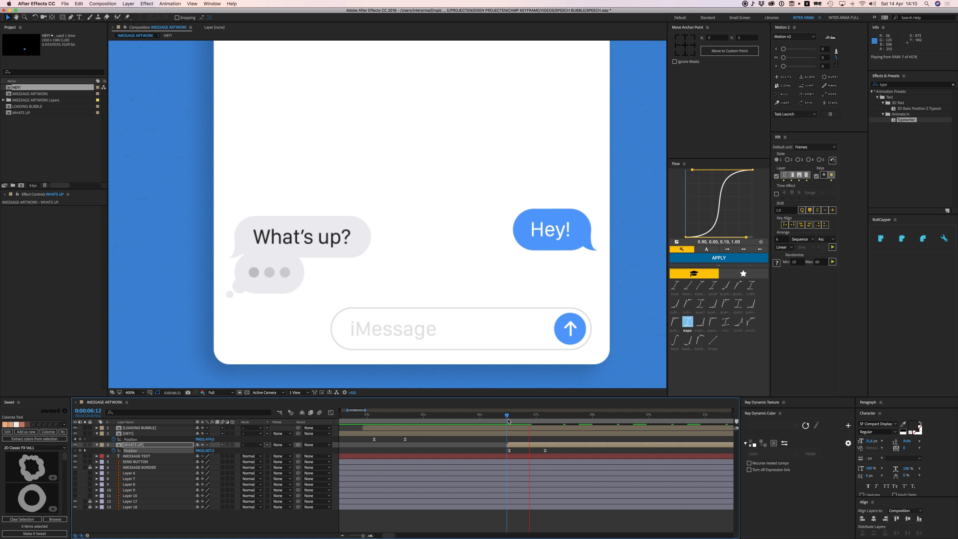
Step: Move the WHATS UP layer's first position keyframe one frame earlier to 0:00:06:12 and preview the move
left_click(509, 416)
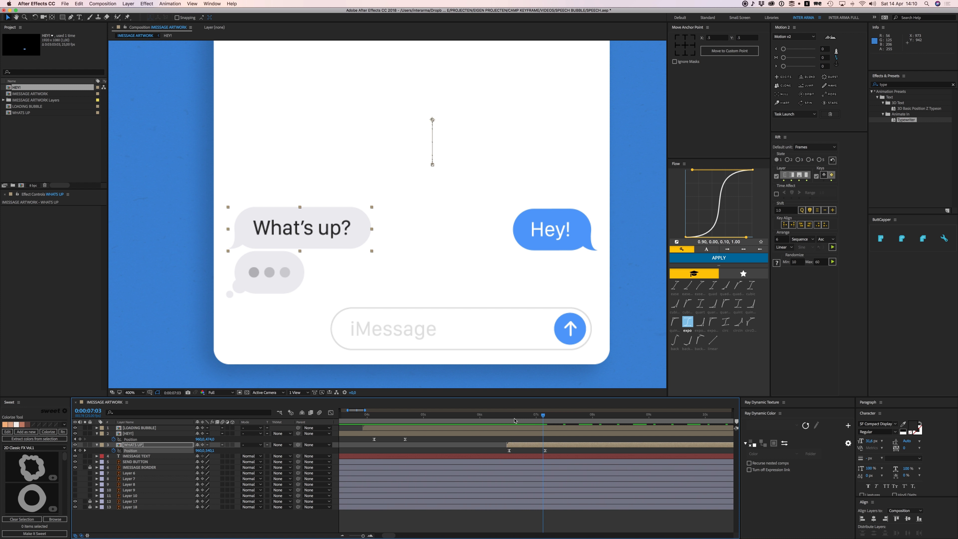
left_click(402, 442)
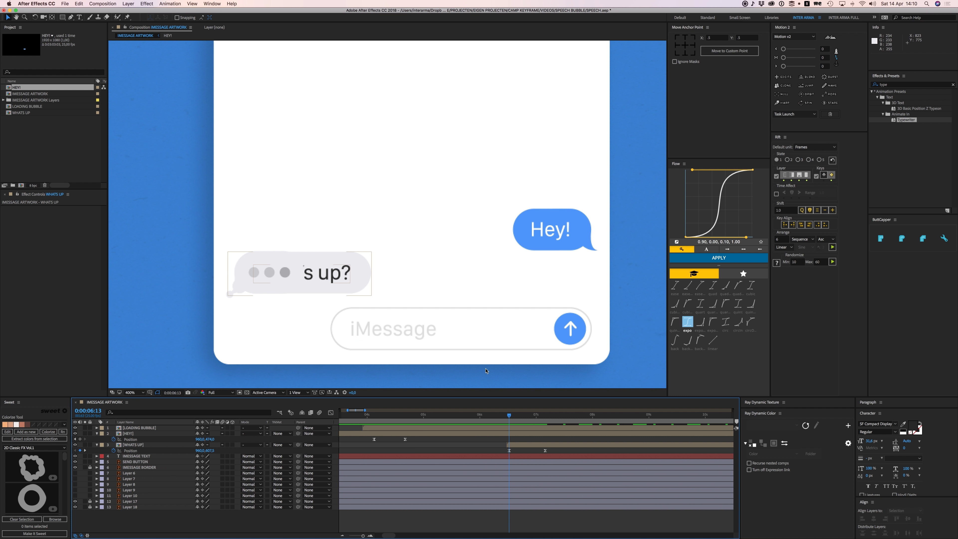
left_click(538, 443)
key("Up")
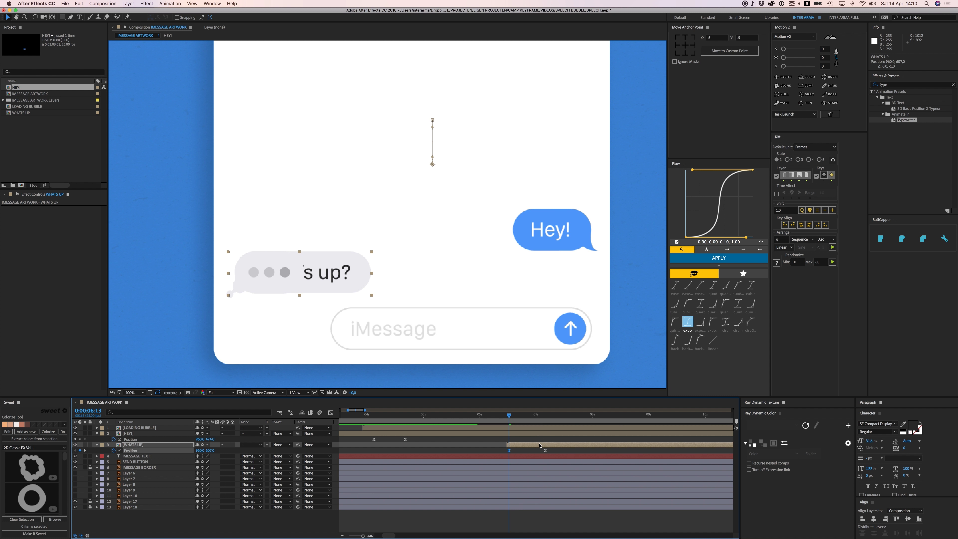
left_click_drag(509, 451, 506, 452)
left_click(524, 451)
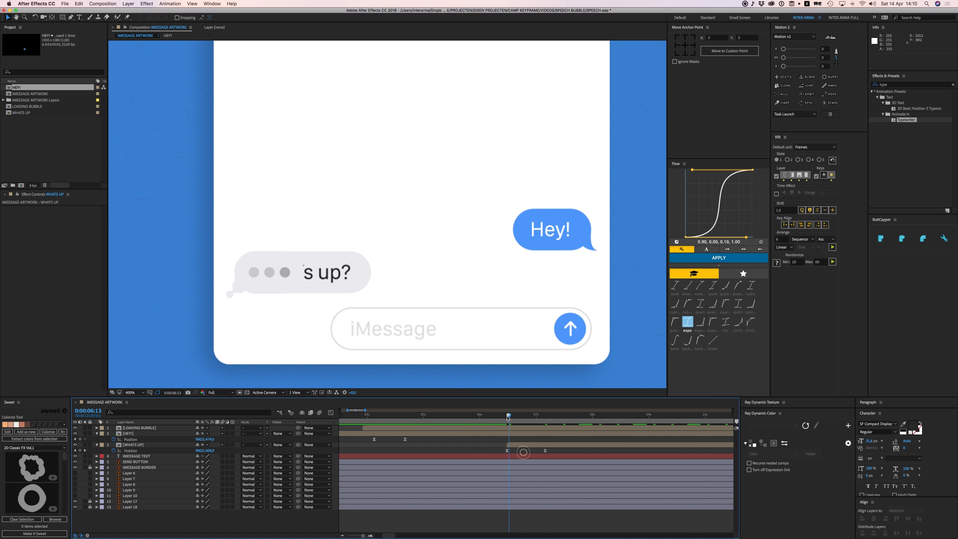
left_click_drag(508, 415, 497, 416)
key("space")
key("space")
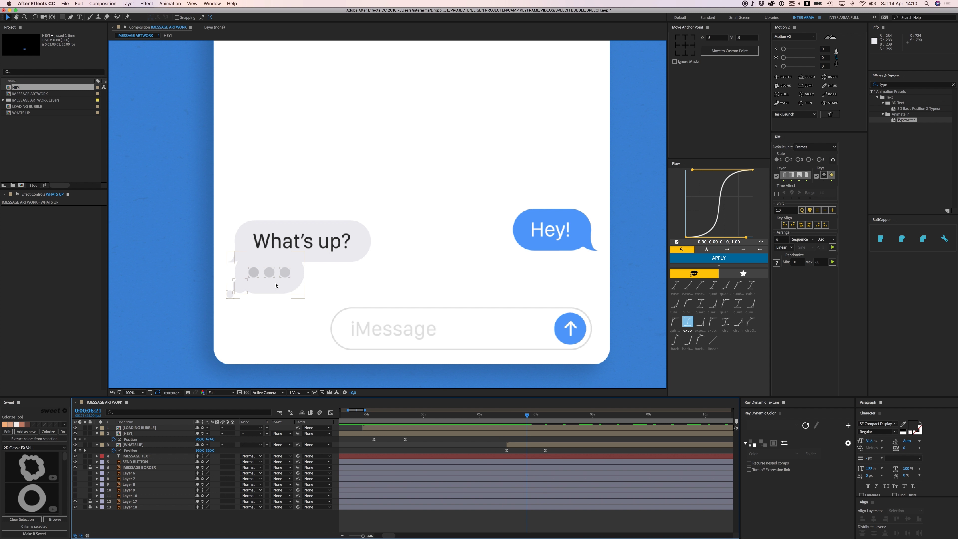
key("space")
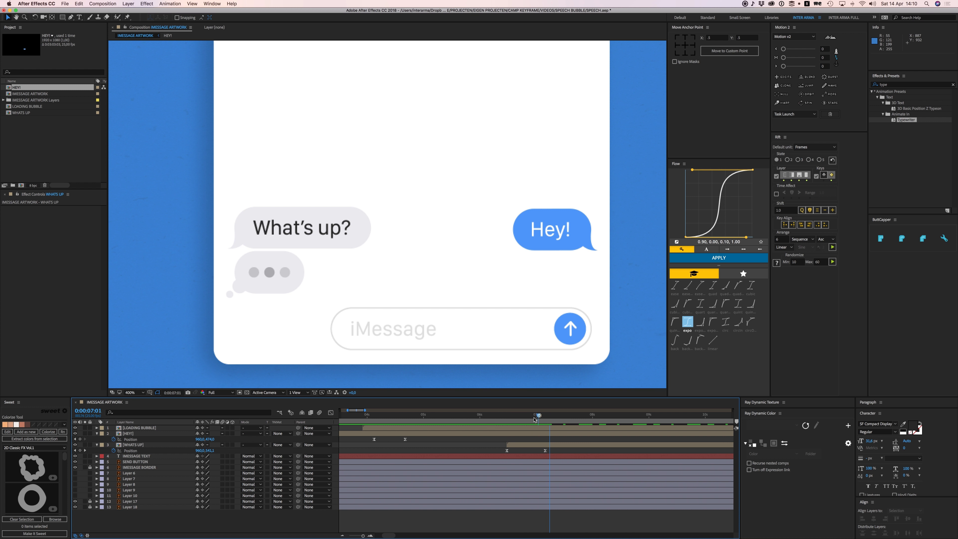
Step: Keyframe the WHATS UP layer's opacity from 0% at 0:00:06:12 to 100% at 0:00:07:04 and apply the Flow easing 0.90, 0.00, 0.10, 1.00
left_click(548, 444)
key("shift+t")
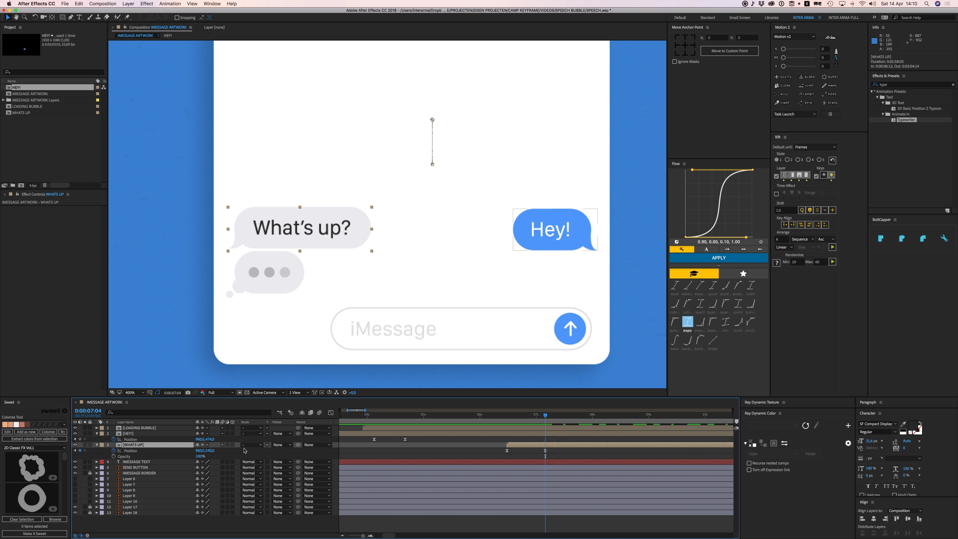
left_click(114, 455)
key("j")
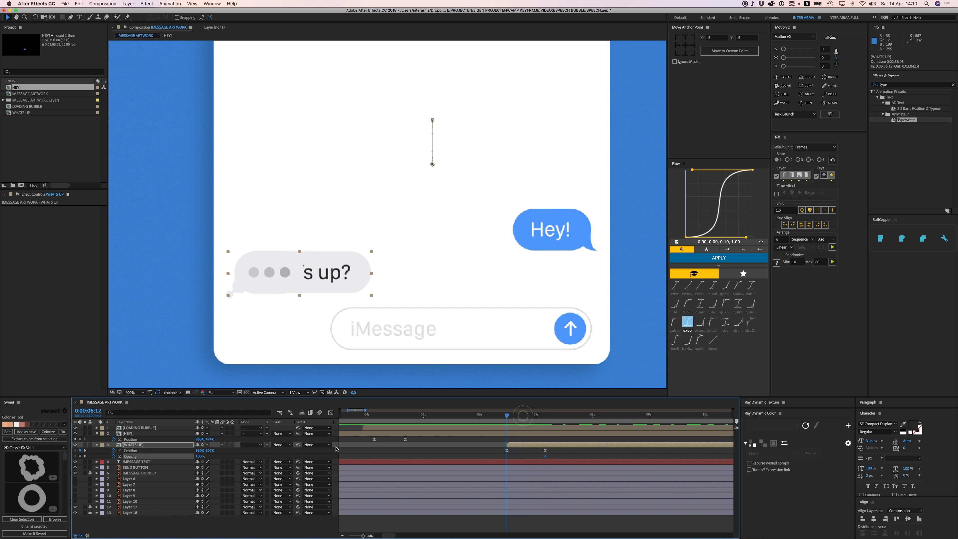
type("0")
key("Return")
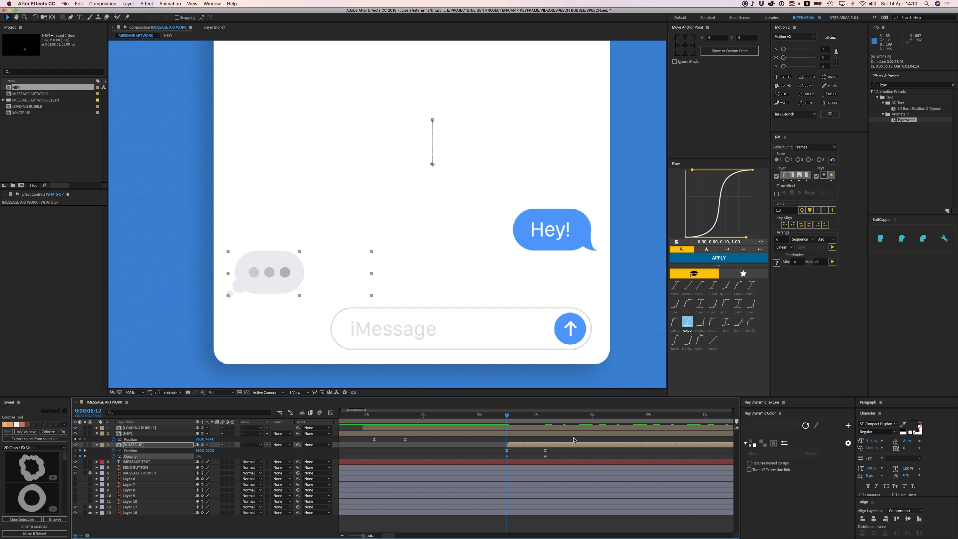
left_click(697, 258)
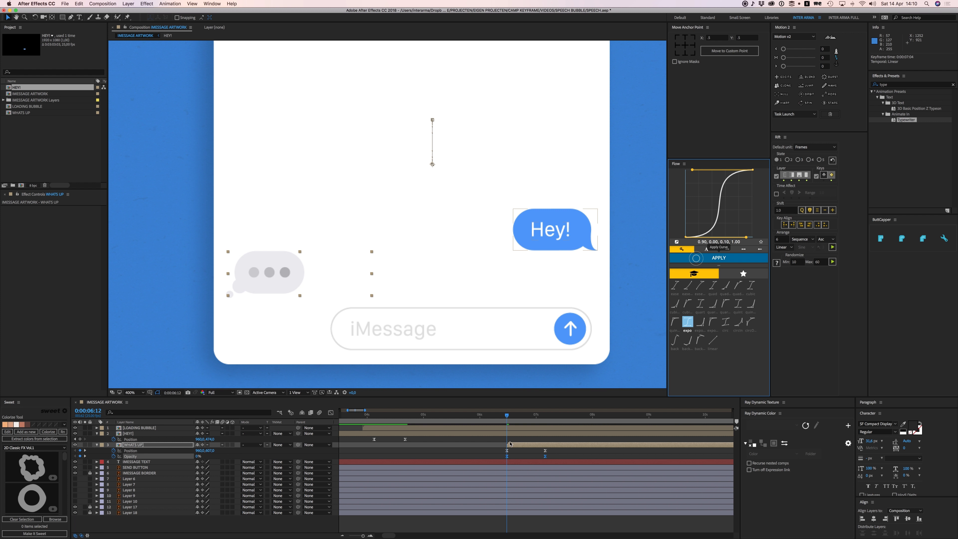
Step: Move the LOADING BUBBLE layer's anchor point to the upper-left corner of the grey dotted bubble
left_click(147, 427)
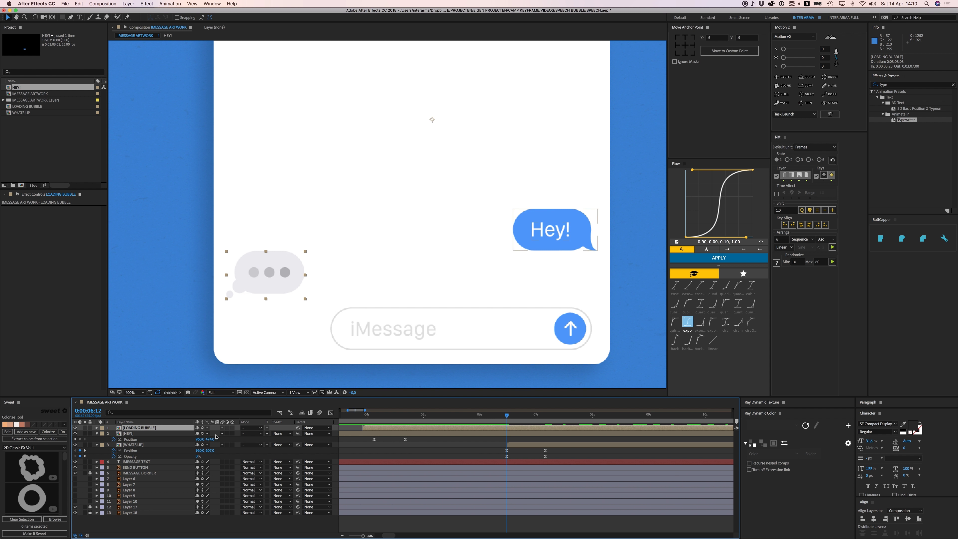
left_click(52, 17)
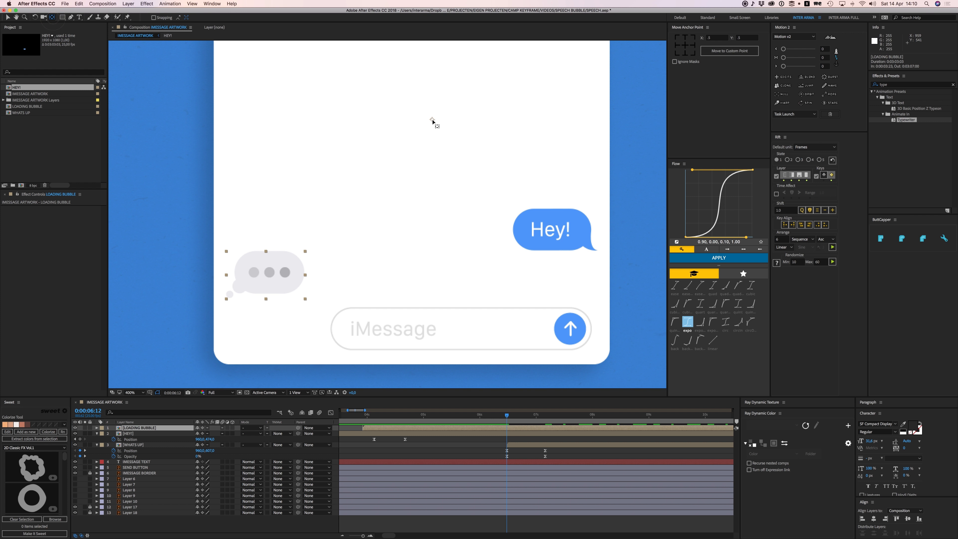
left_click_drag(432, 120, 311, 218)
left_click_drag(240, 260, 238, 258)
Step: Keyframe the LOADING BUBBLE scale from 100% at 0:00:06:12 to 0% at 0:00:07:04 and apply the Flow easing curve
key("s")
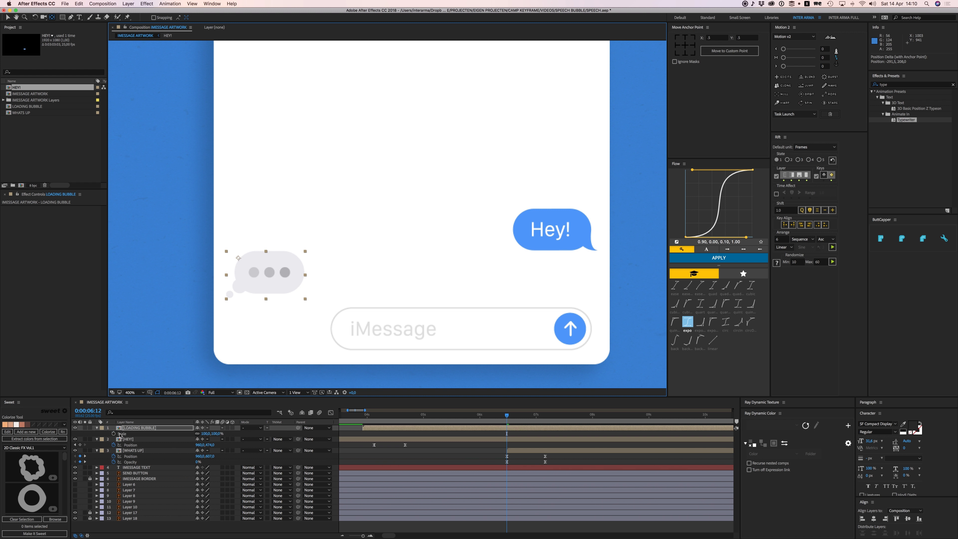
left_click(113, 433)
left_click_drag(535, 413, 543, 418)
left_click(544, 415)
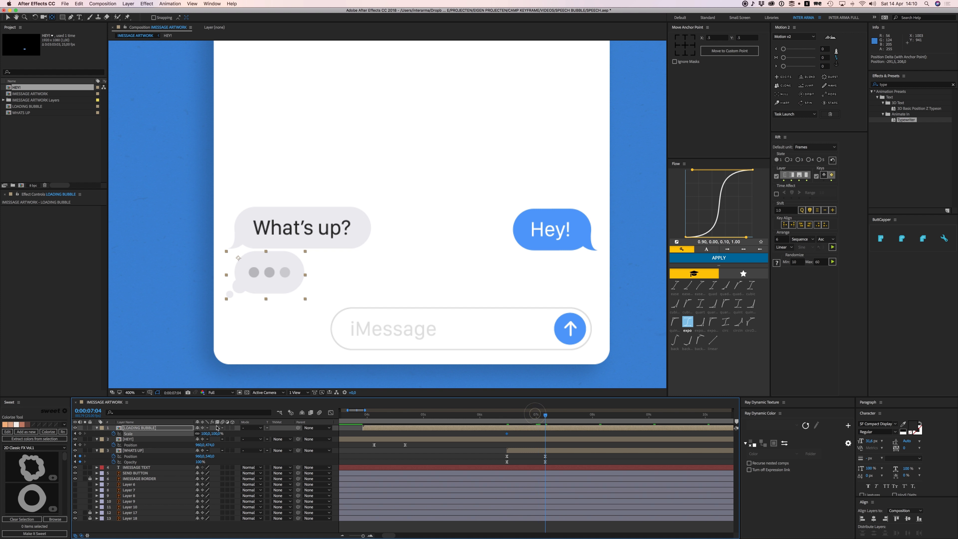
type("0")
key("Return")
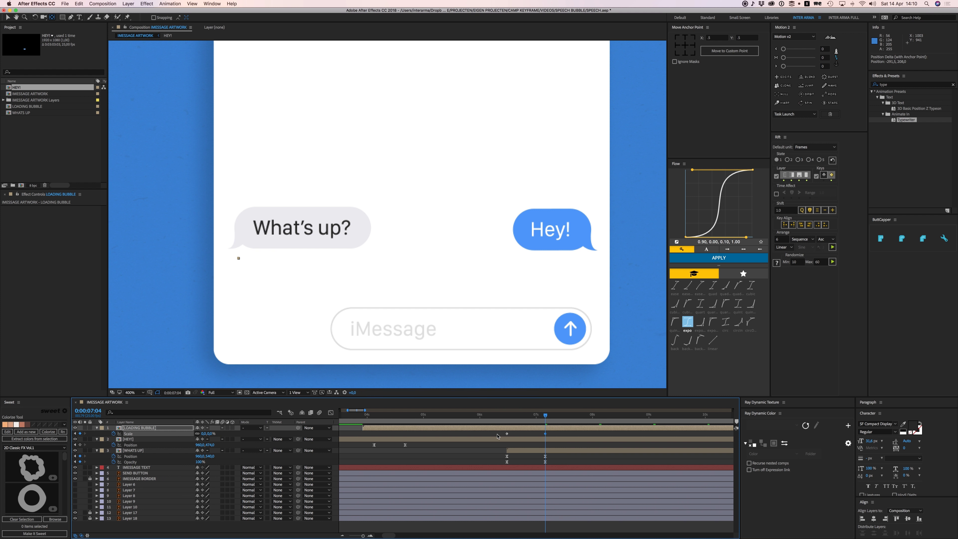
left_click(506, 434)
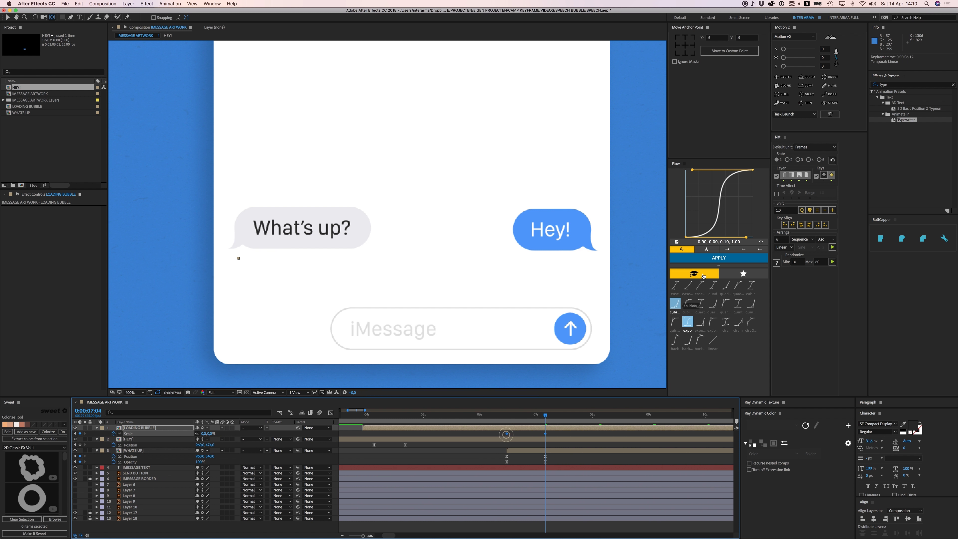
left_click(712, 261)
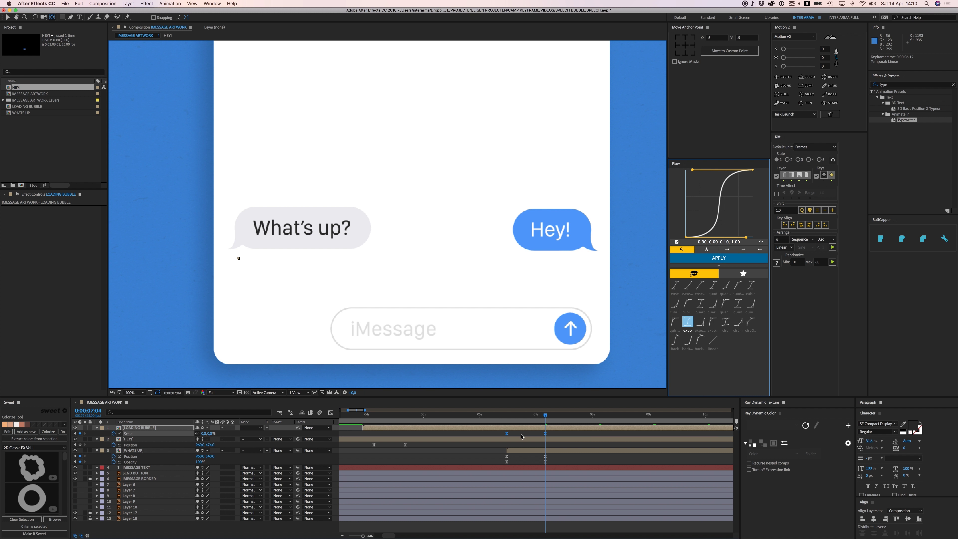
Step: Preview the transition from the shrinking loading bubble to the rising What's up? bubble from 0:00:06:12
left_click_drag(517, 417, 511, 421)
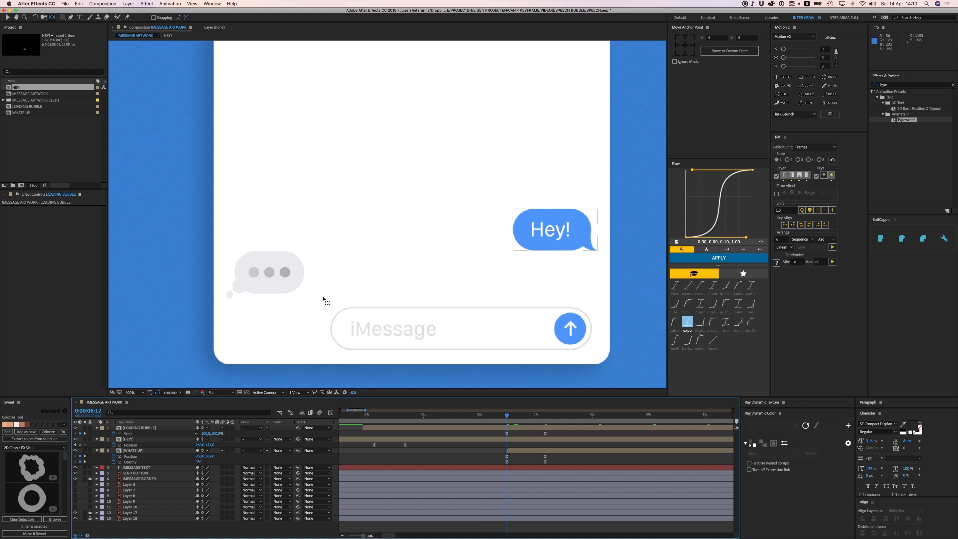
left_click(144, 428)
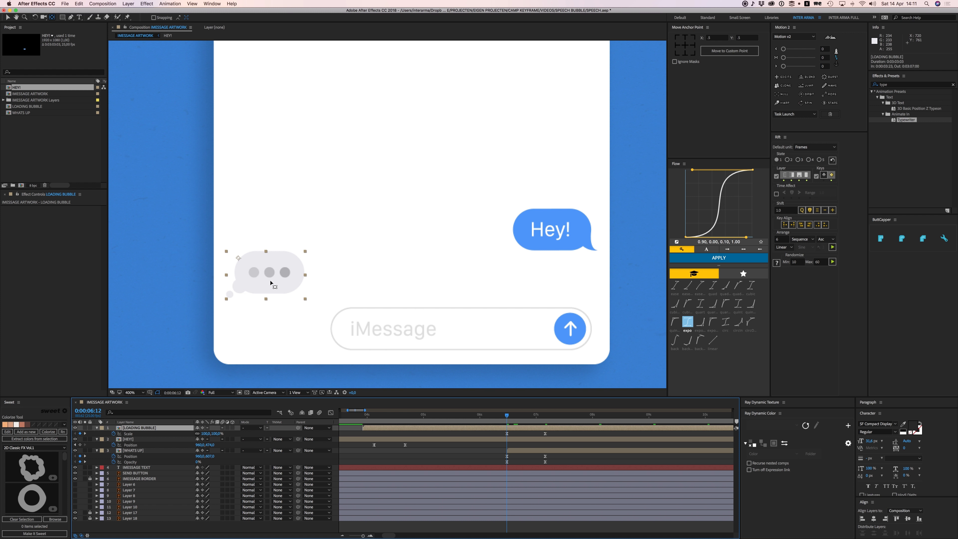
left_click(140, 450)
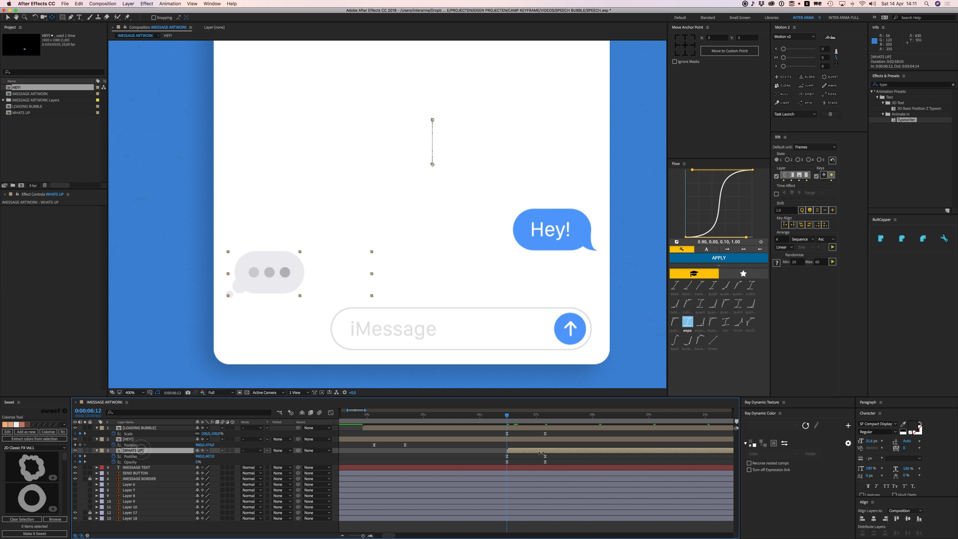
left_click_drag(508, 420, 520, 423)
key("space")
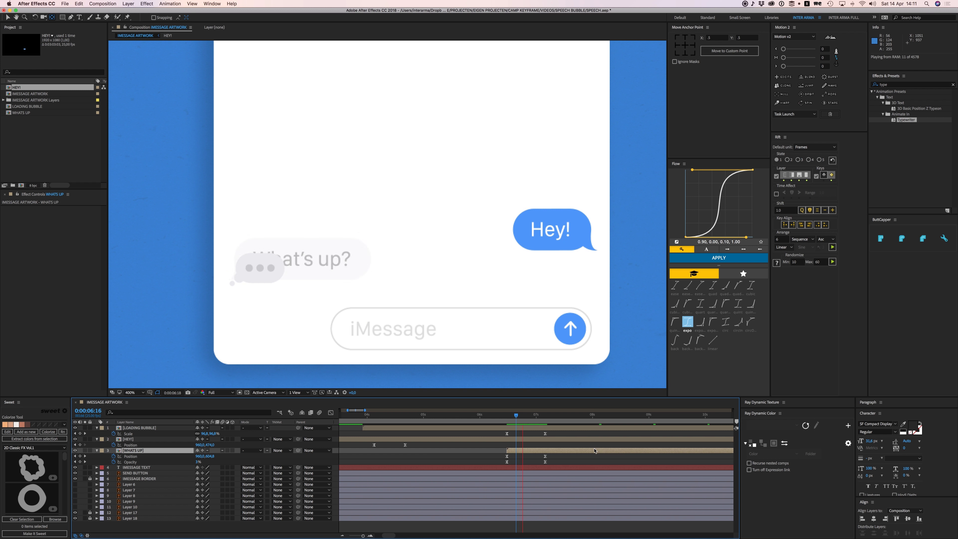
key("space")
key("j")
key("space")
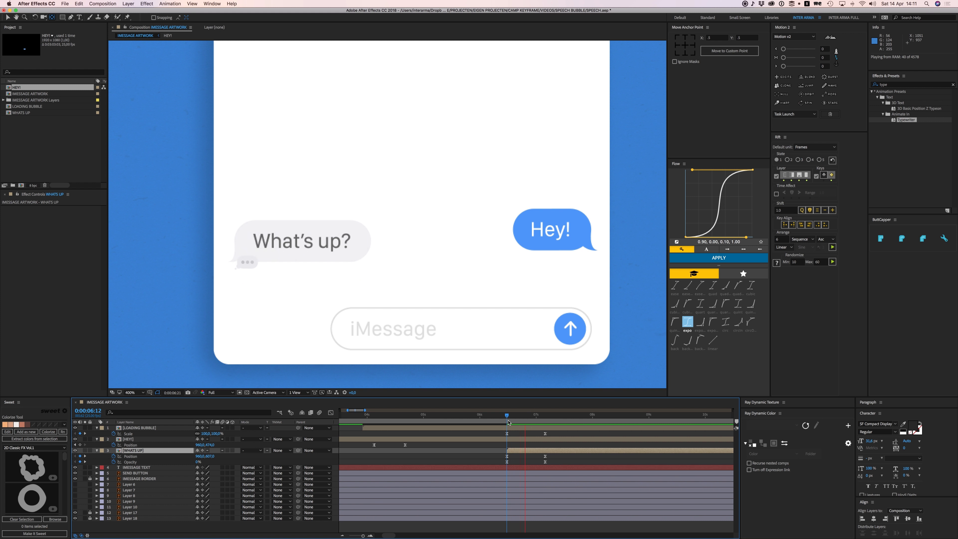
left_click(515, 419)
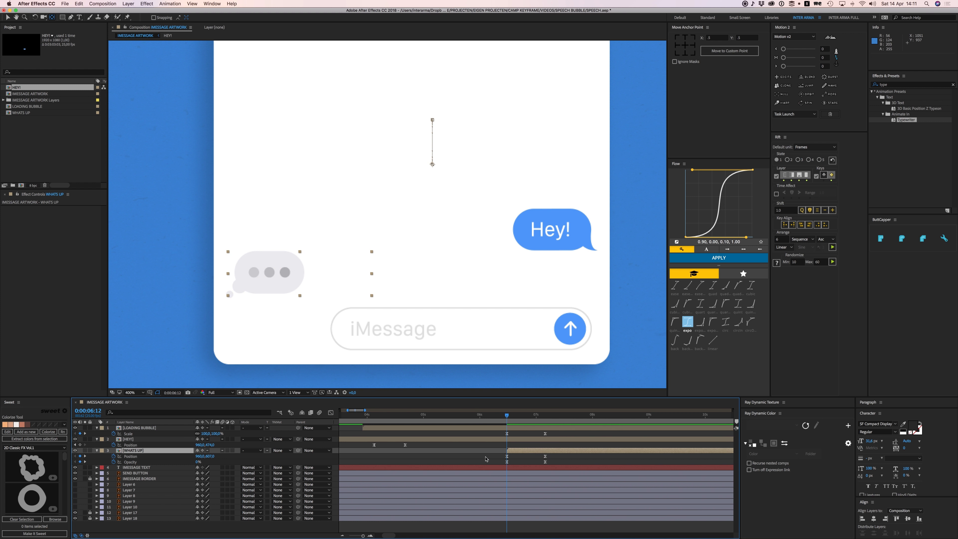
Step: Delete the WHATS UP position keyframes and the LOADING BUBBLE scale keyframes
left_click_drag(496, 453, 546, 456)
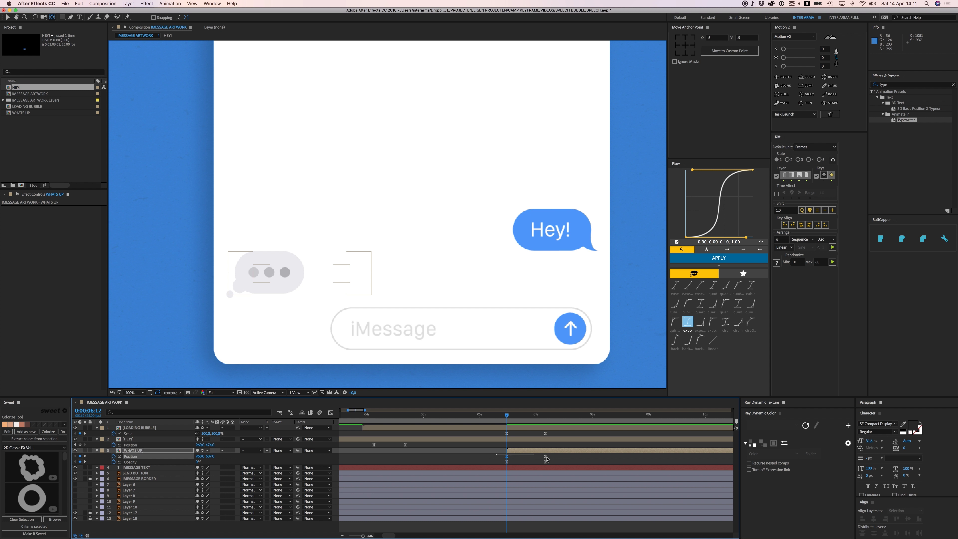
key("Delete")
left_click(526, 456)
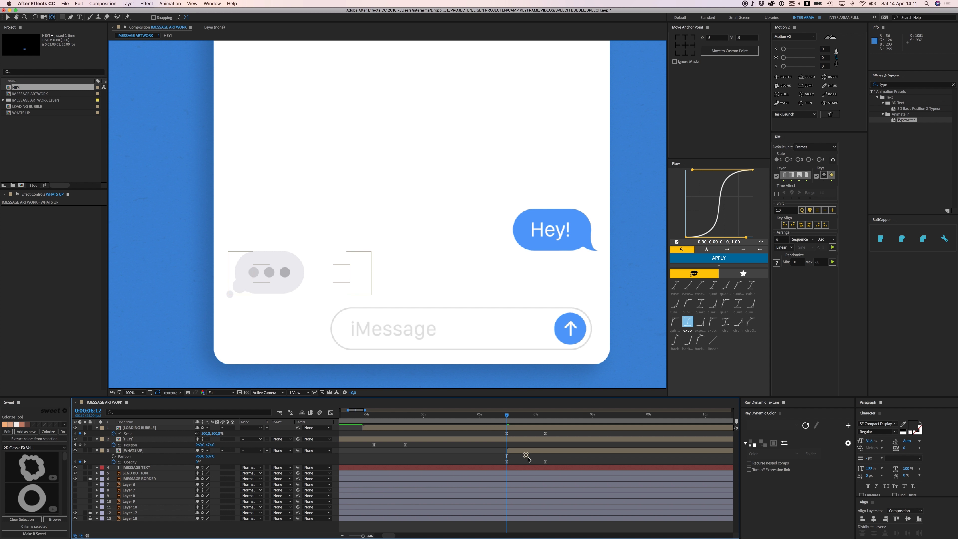
key("space")
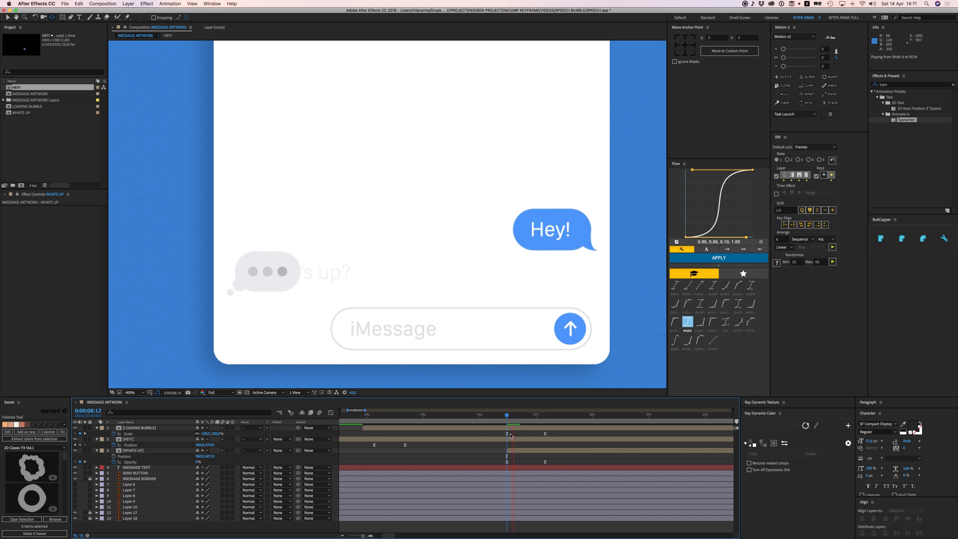
left_click_drag(523, 417, 568, 437)
key("Delete")
Step: Bring the WHATS UP layer to the top of the layer stack and preview its fade over the loading bubble
left_click(539, 451)
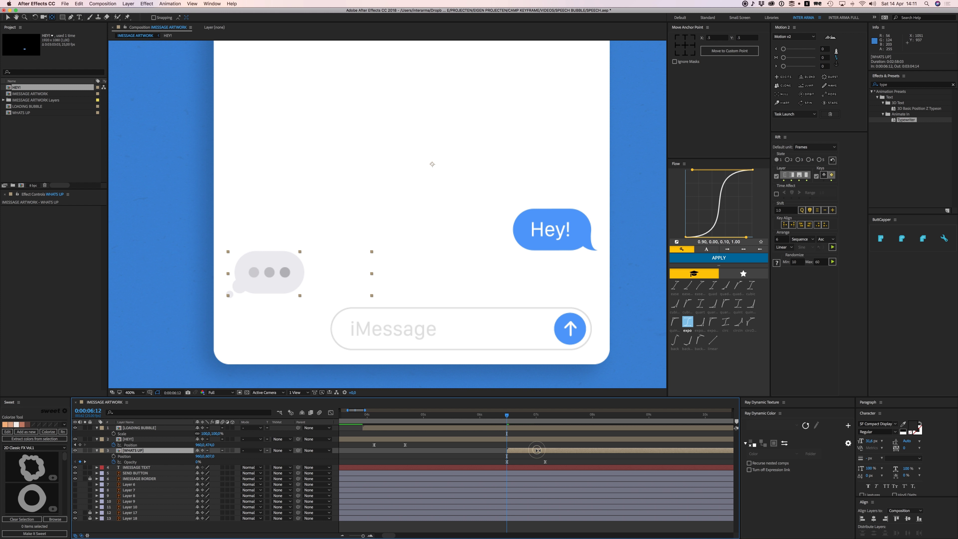
key("super+shift+bracketright")
left_click(532, 441)
left_click(497, 415)
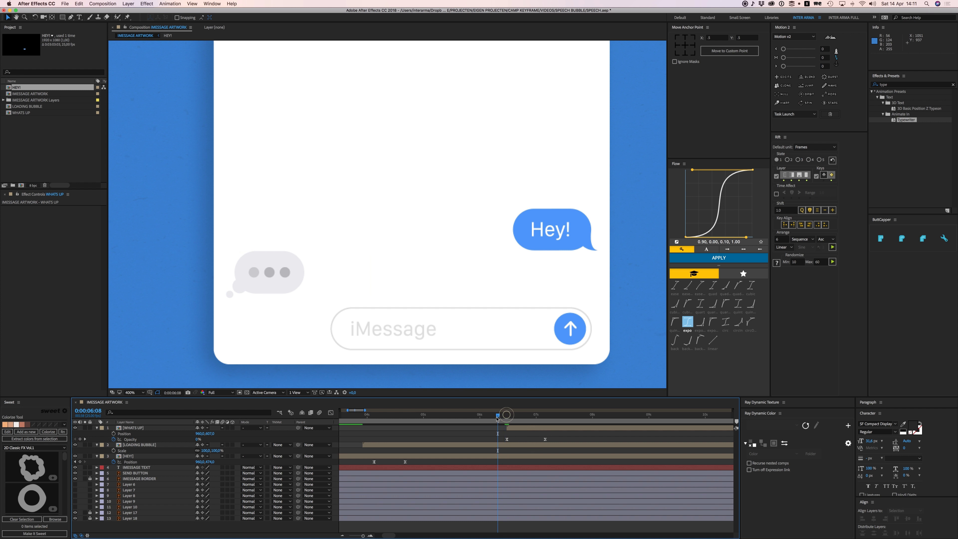
key("space")
key("space")
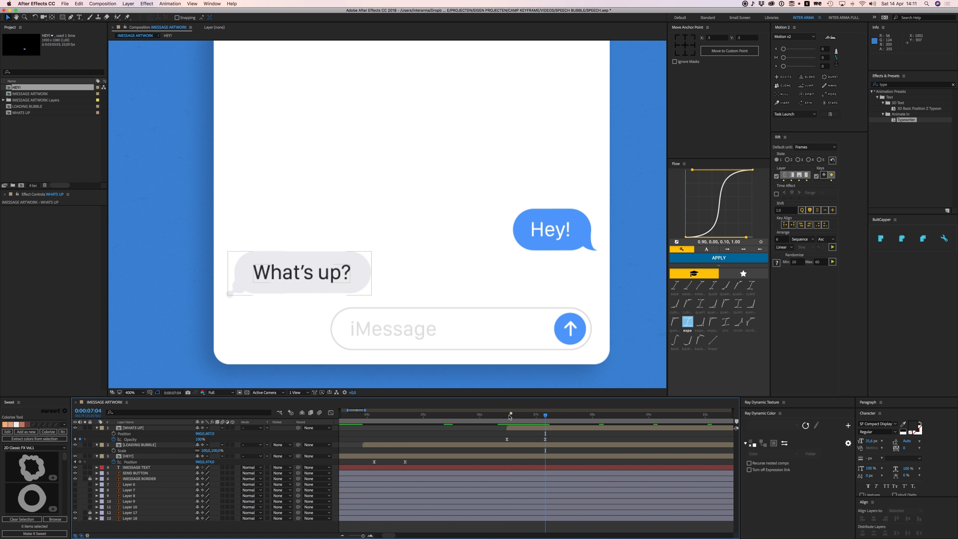
left_click(500, 416)
key("space")
Step: Shorten the WHATS UP fade by moving its final opacity keyframe to shortly after the 0:00:06:12 keyframe, and preview it
left_click_drag(545, 439, 520, 439)
left_click(497, 420)
key("space")
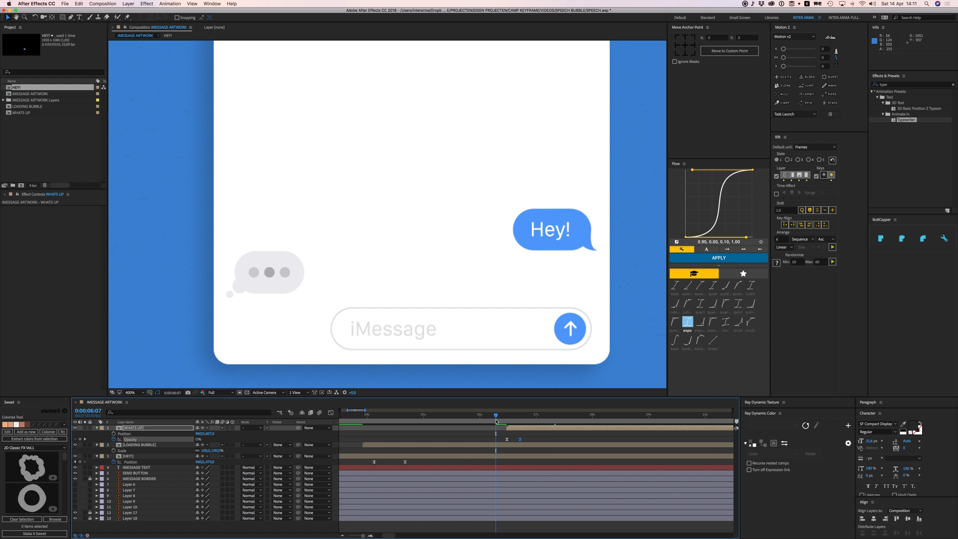
key("space")
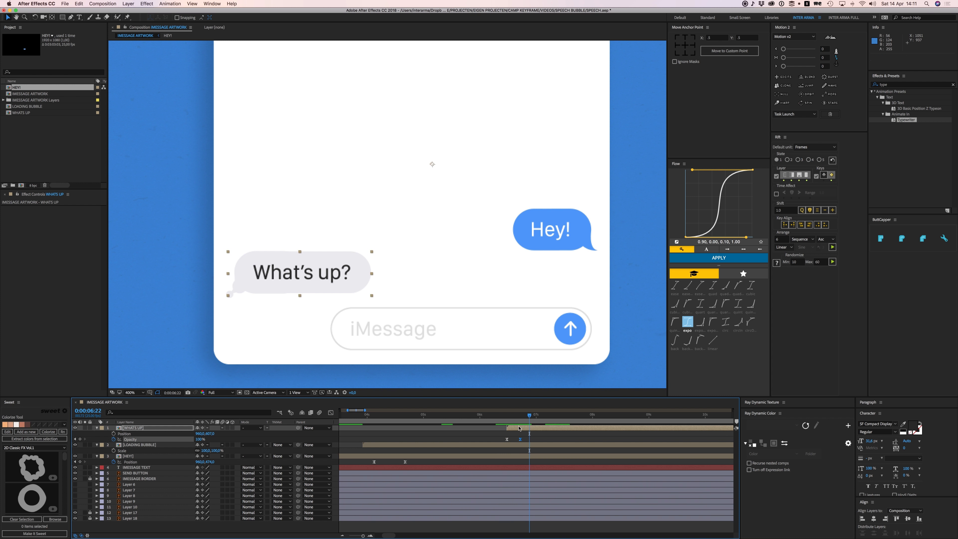
Step: Trim the end of the LOADING BUBBLE layer to 0:00:06:12 and preview the switch to the What's up? bubble
left_click_drag(519, 421, 510, 421)
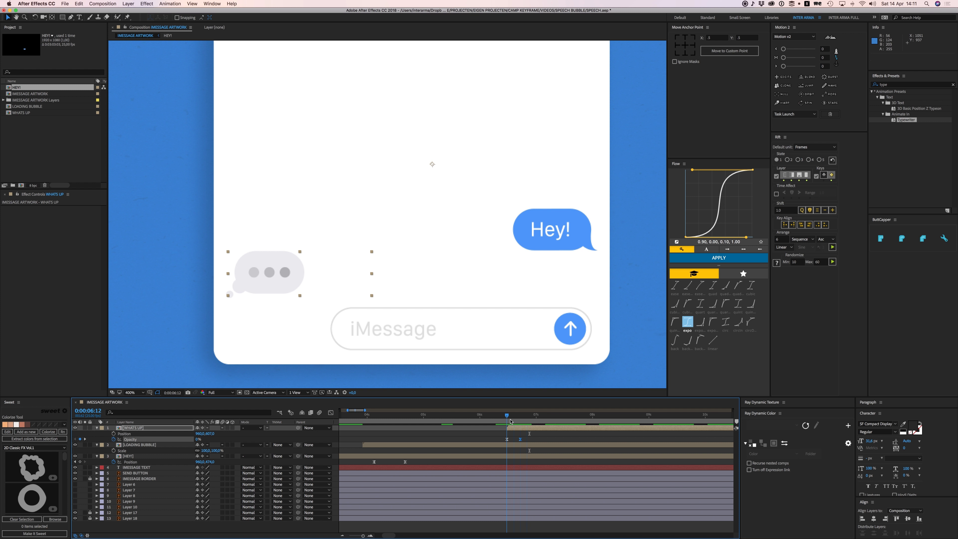
left_click(152, 445)
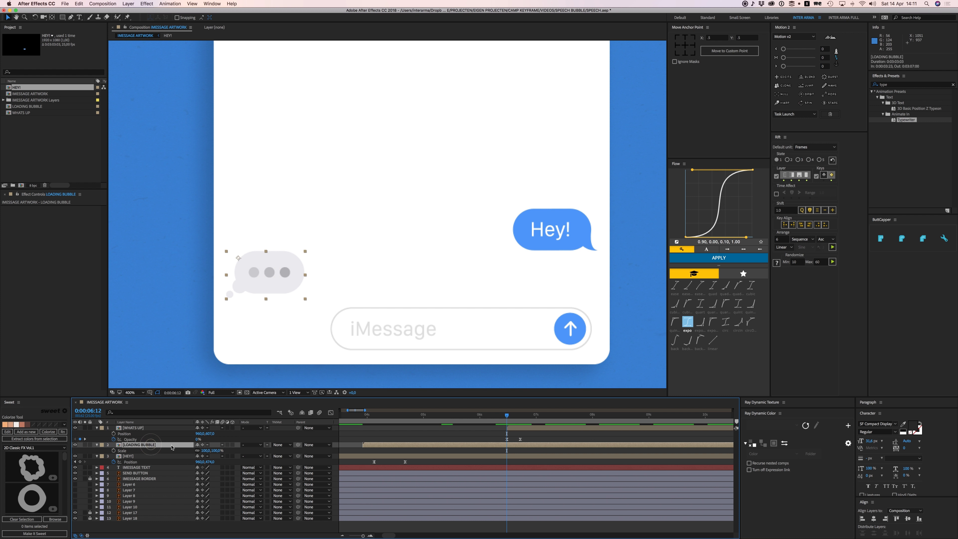
key("alt+bracketright")
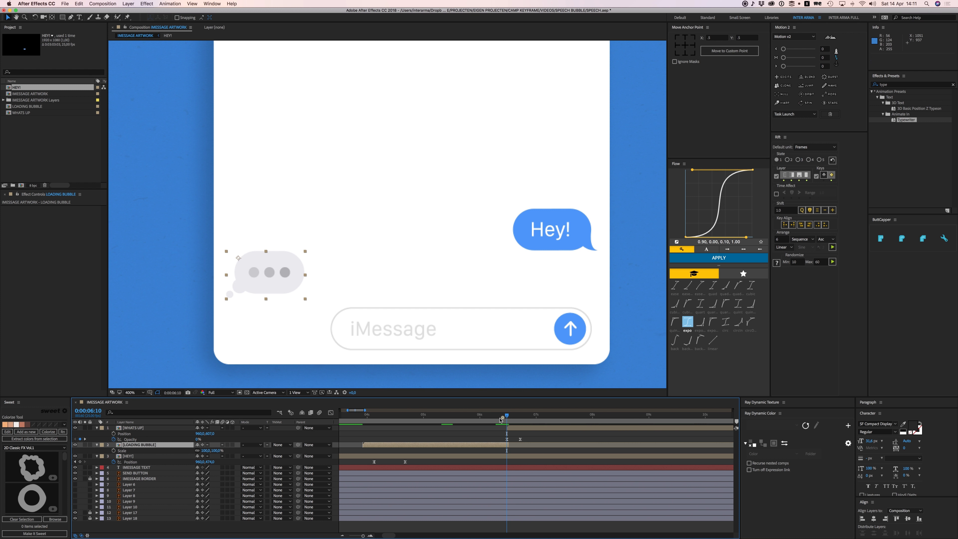
key("space")
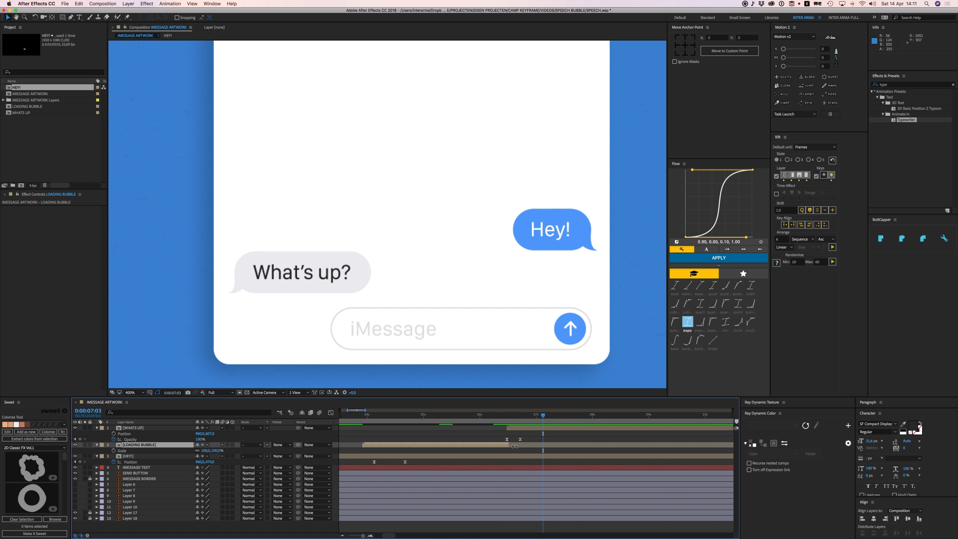
Step: Extend the end of the LOADING BUBBLE layer to the final WHATS UP opacity keyframe and preview the transition
scroll(515, 446, "up", 5)
mouse_move(541, 438)
left_mouse_down()
mouse_move(498, 445)
mouse_move(545, 446)
left_mouse_up()
left_click(478, 418)
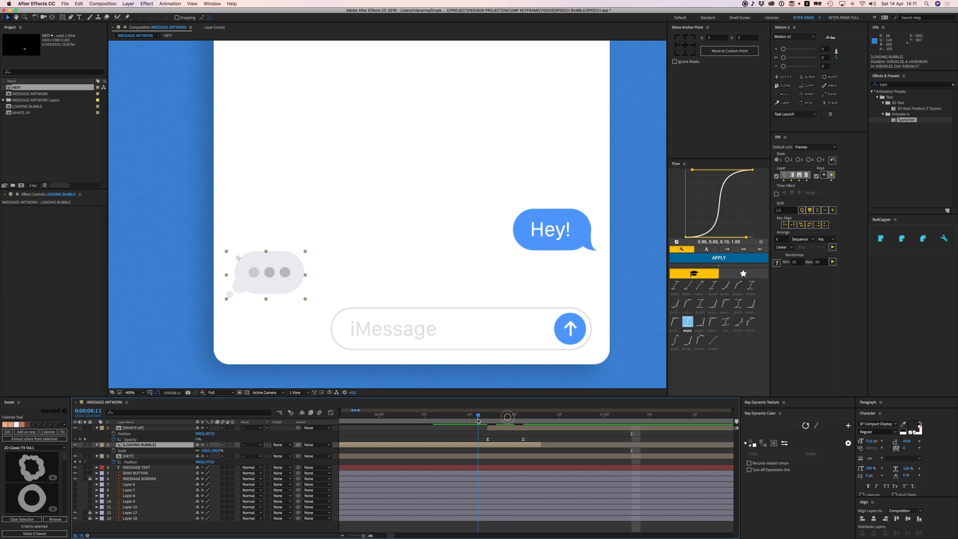
key("space")
key("space")
left_click_drag(540, 446, 523, 446)
left_click_drag(495, 411, 470, 417)
key("space")
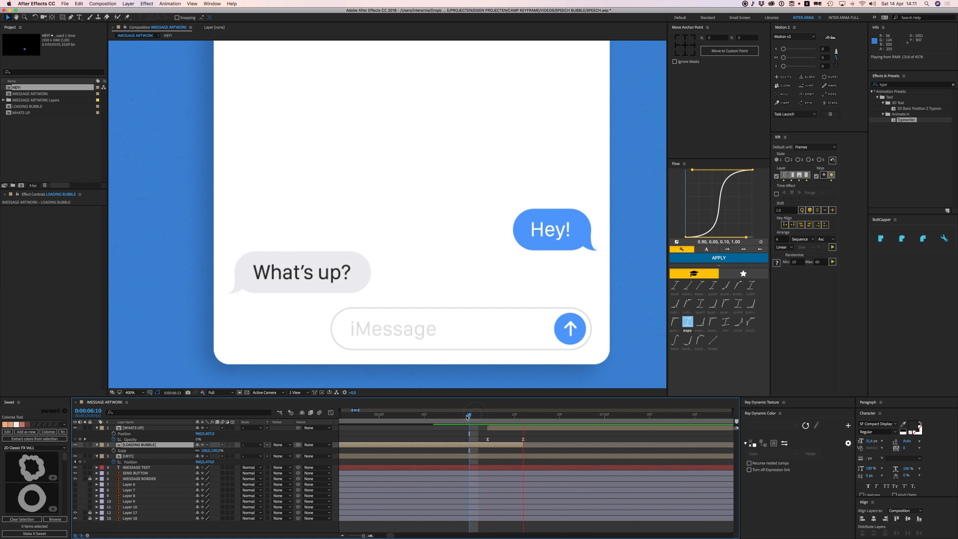
key("space")
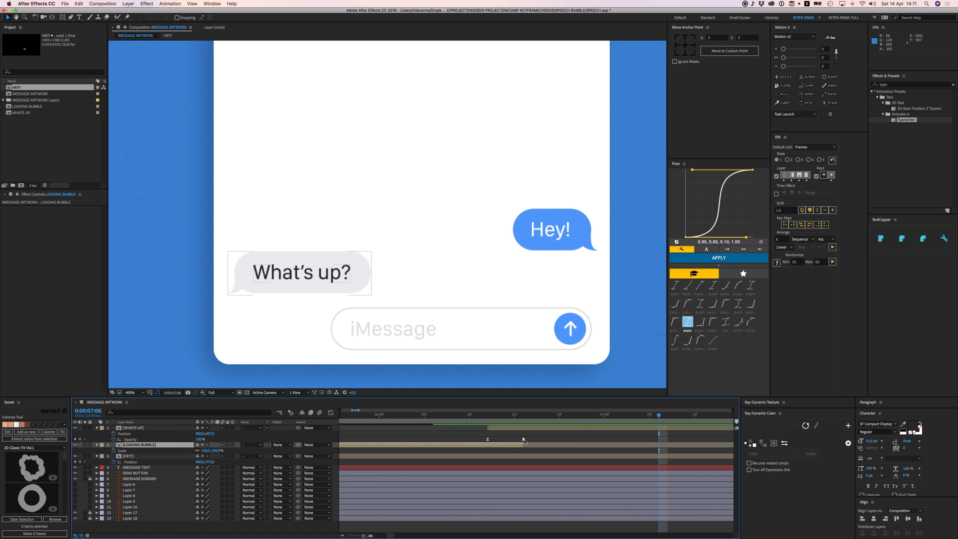
Step: Delete the WHATS UP opacity keyframes and preview the switch between the two bubbles
left_click(523, 439)
left_click_drag(537, 436, 497, 445)
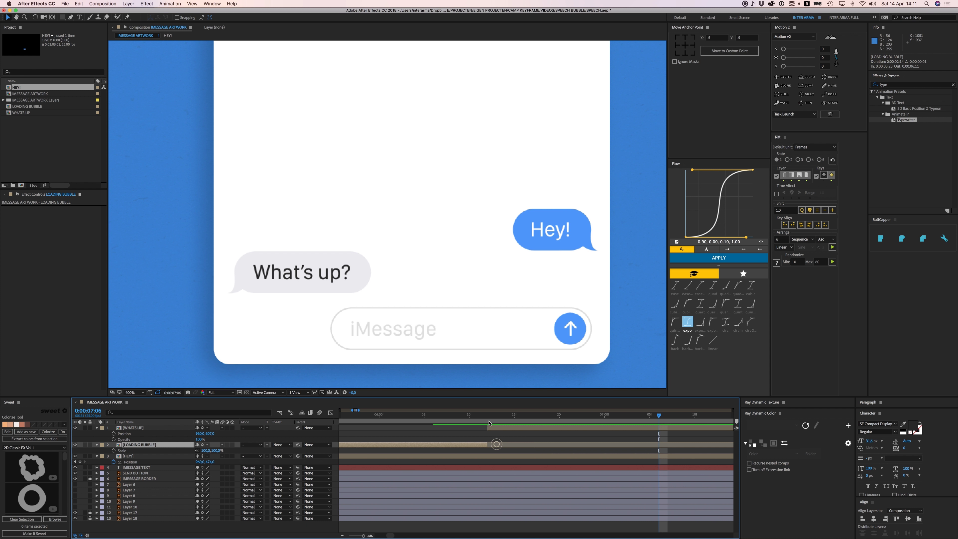
key("space")
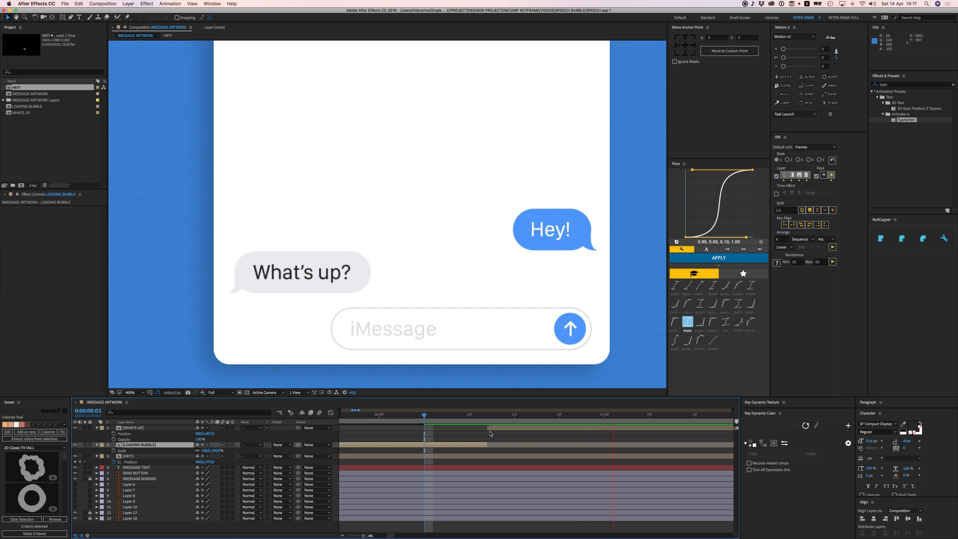
Step: Add opacity keyframes to the WHATS UP and LOADING BUBBLE layers at 0:00:06:12, with WHATS UP at 0%
left_click(490, 415)
left_click(496, 428, "shift")
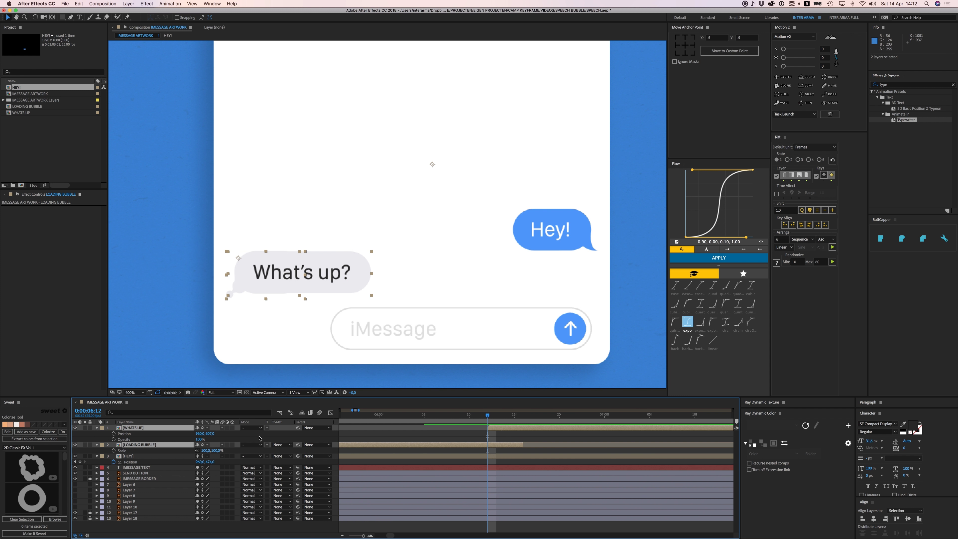
key("t")
left_click(114, 434)
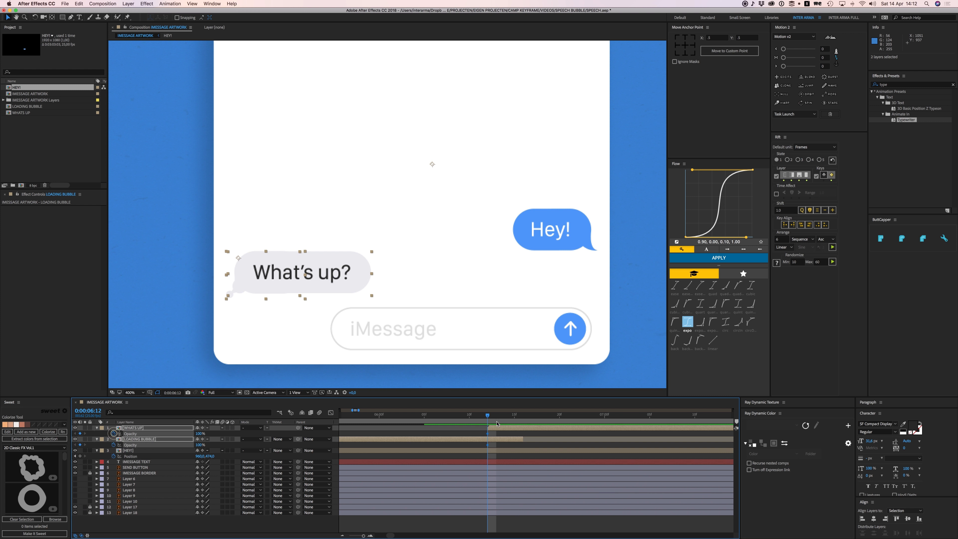
left_click(496, 435)
left_click(494, 428)
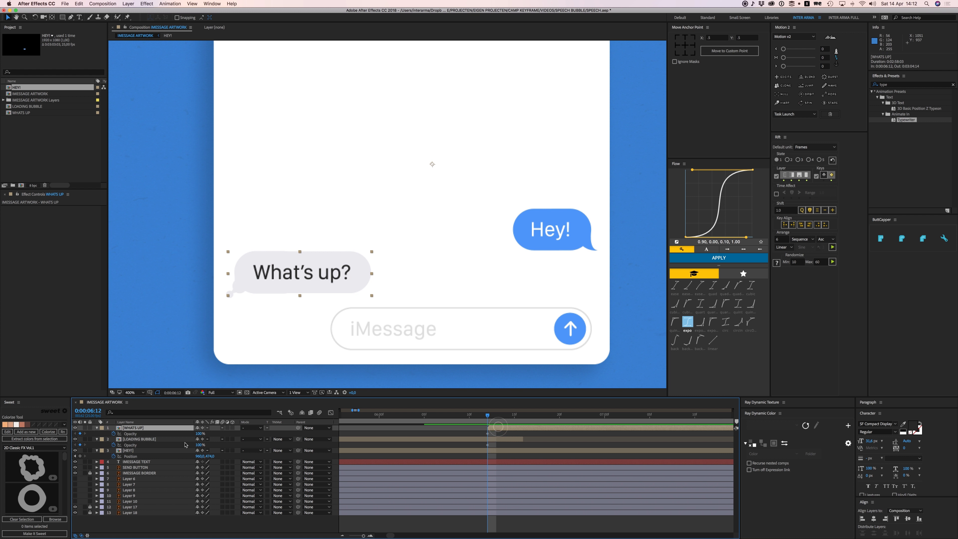
left_click(199, 433)
type("0")
key("Return")
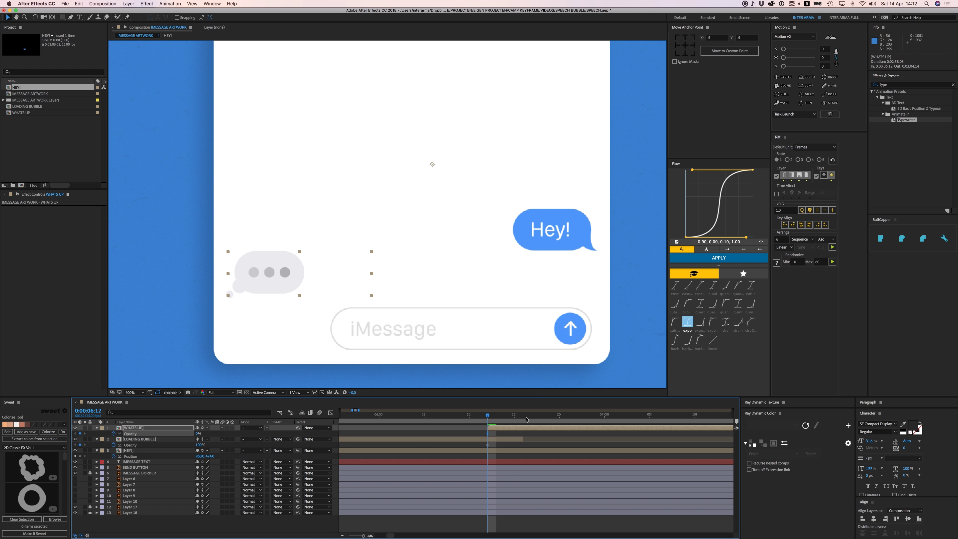
Step: At 0:00:06:16, set the WHATS UP opacity to 100% and the LOADING BUBBLE opacity to 0%
left_click(524, 416)
left_click_drag(198, 433, 262, 435)
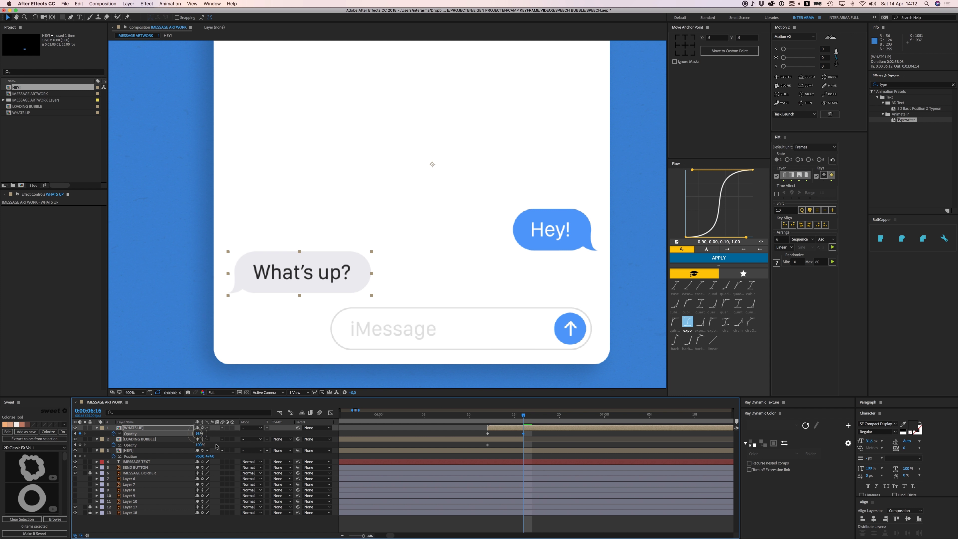
left_click(201, 445)
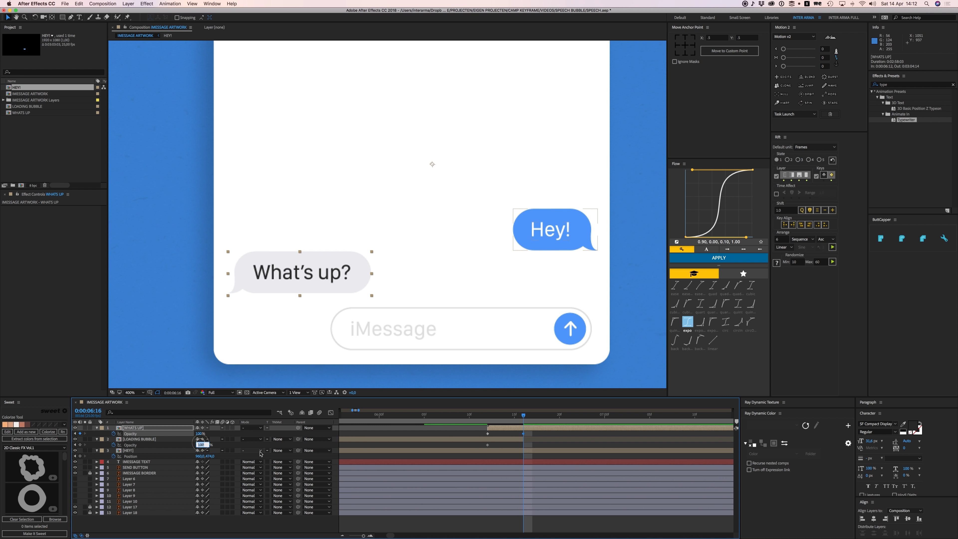
type("0")
key("Return")
left_click(513, 433)
Step: Preview the crossfade from the loading bubble to What's up?, and replay the conversation from an earlier point
left_click(491, 415)
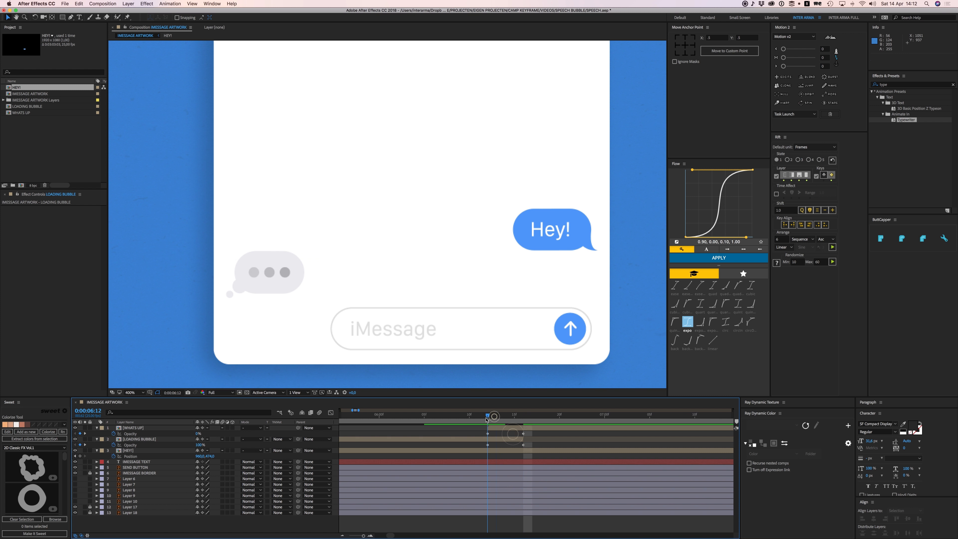
key("comma")
key("space")
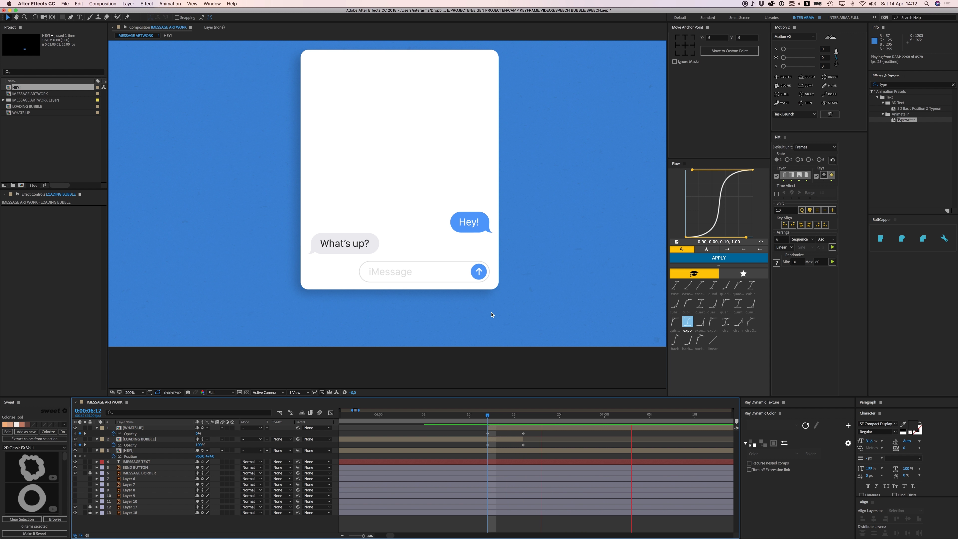
left_click(489, 416)
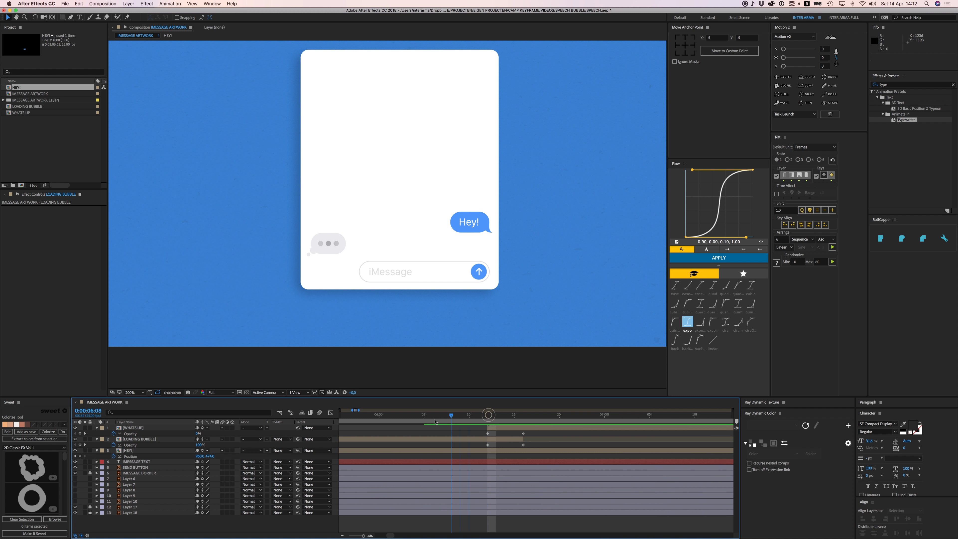
left_click(415, 415)
key("space")
key("space")
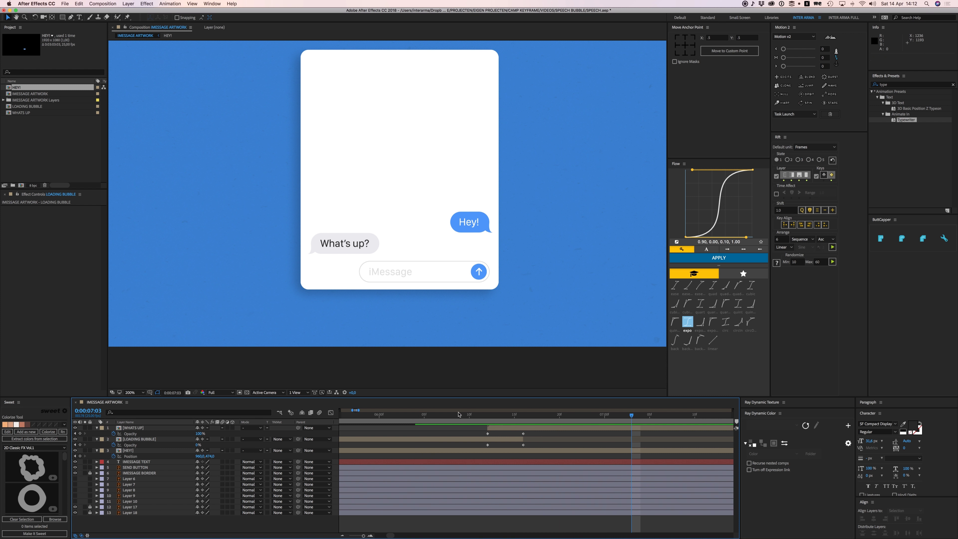
scroll(444, 444, "down", 8)
left_click_drag(417, 415, 390, 415)
key("space")
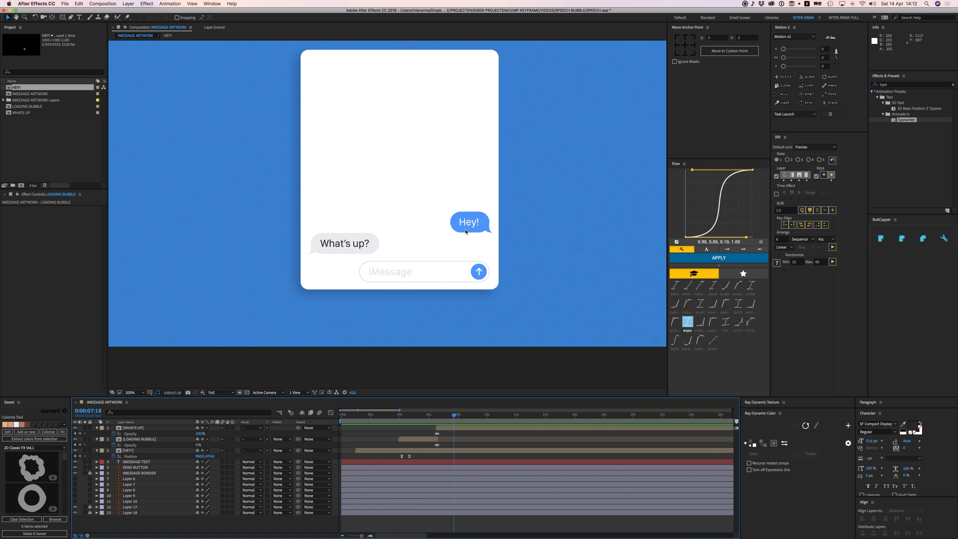
Step: Parent the HEY! layer to the WHATS UP layer
left_click(273, 449)
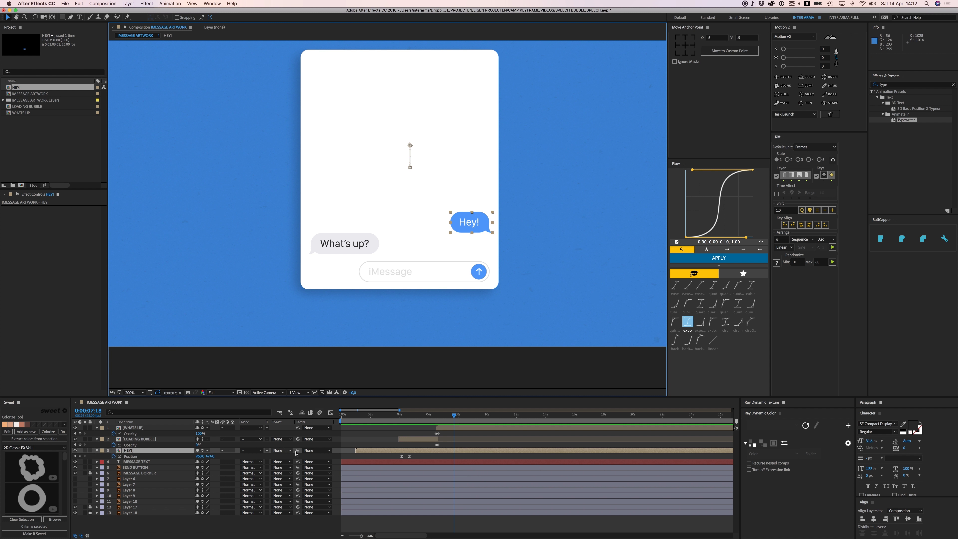
left_click_drag(298, 451, 149, 429)
left_click(456, 433)
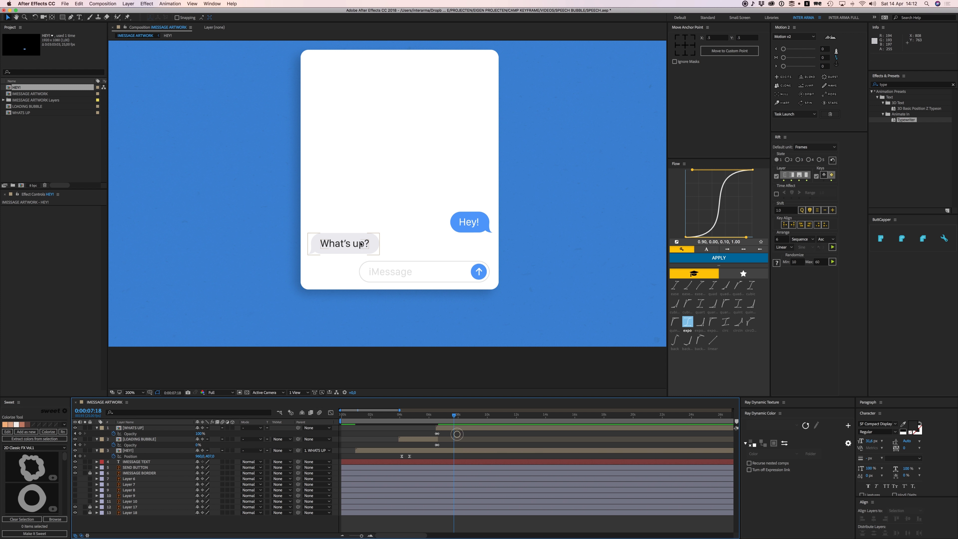
left_click(386, 272)
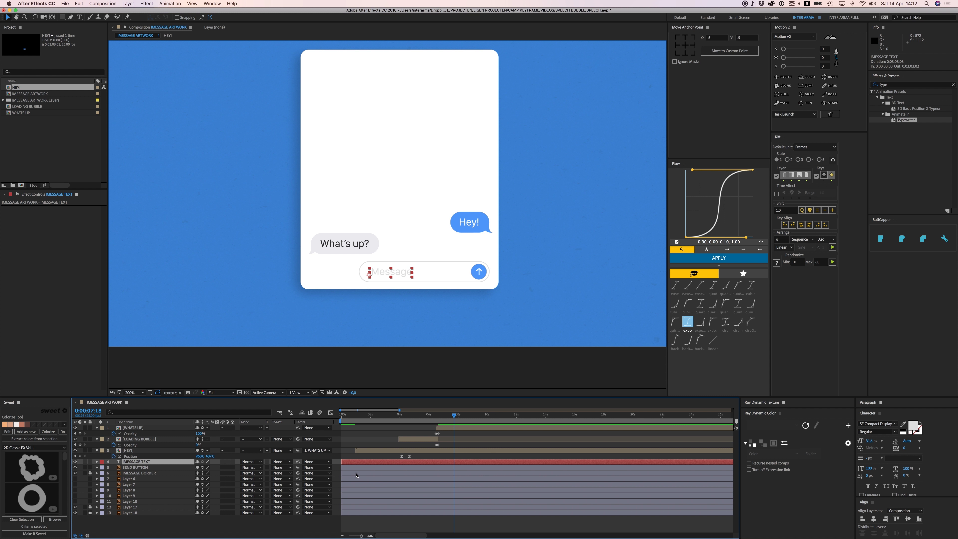
Step: Copy the Hey! text and SPEECH BUBBLE layers from the HEY! composition and close that composition
double_click(133, 452)
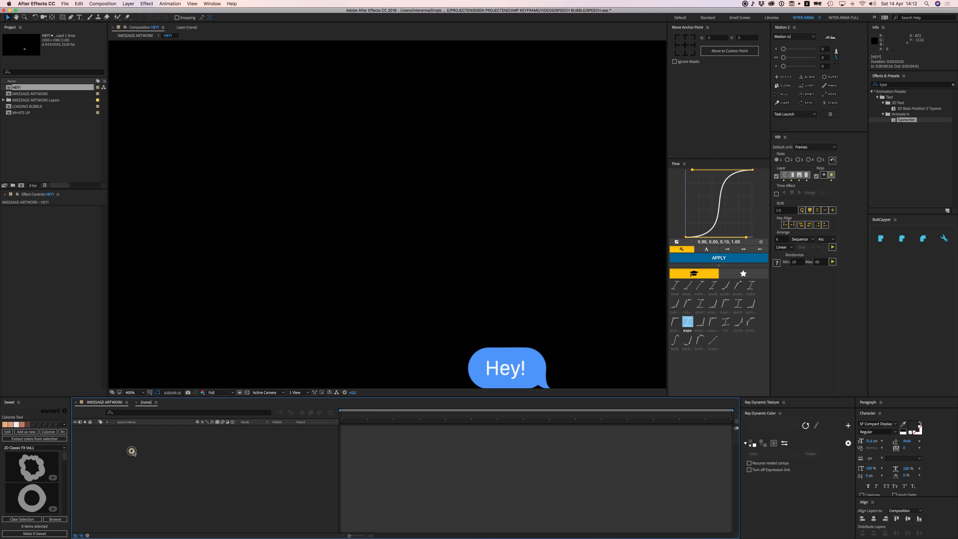
left_click(127, 428)
key("super+c")
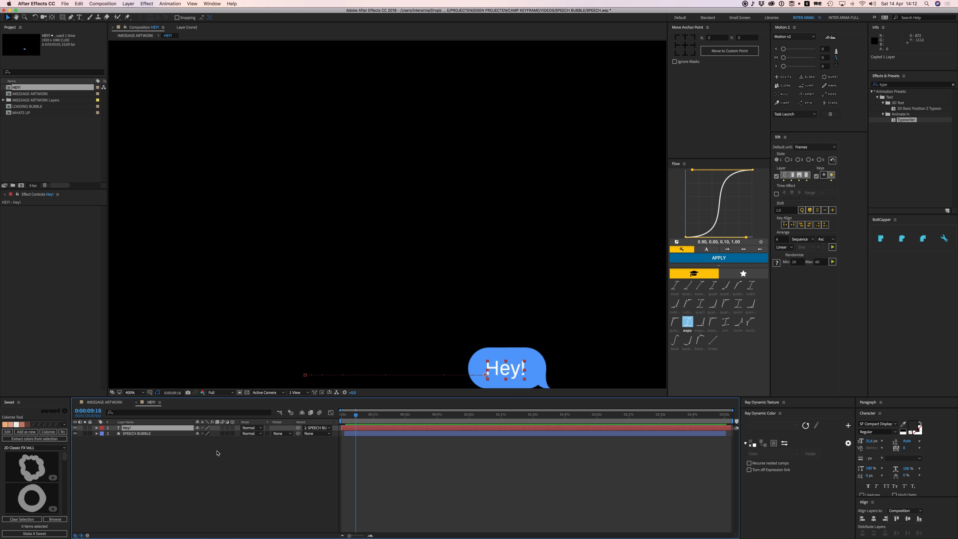
left_click(173, 454)
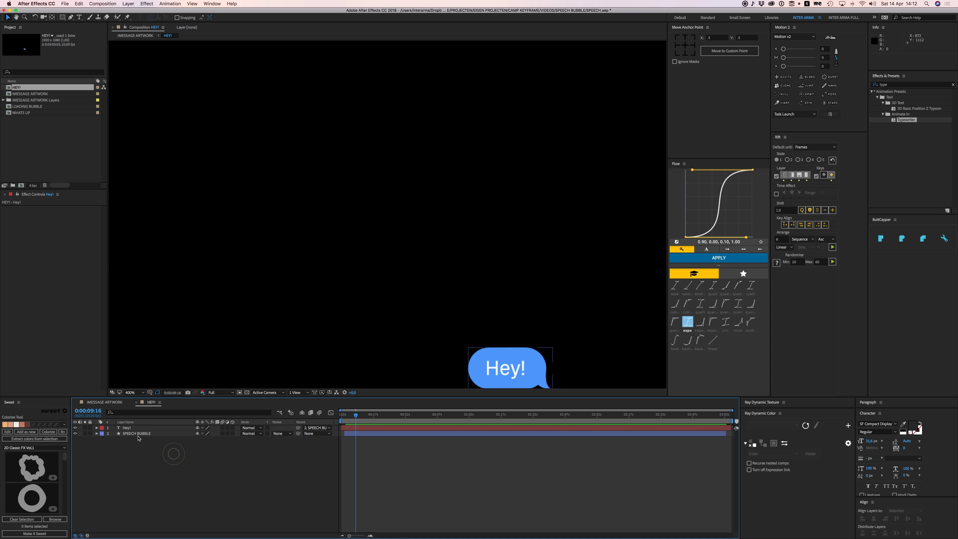
key("super+a")
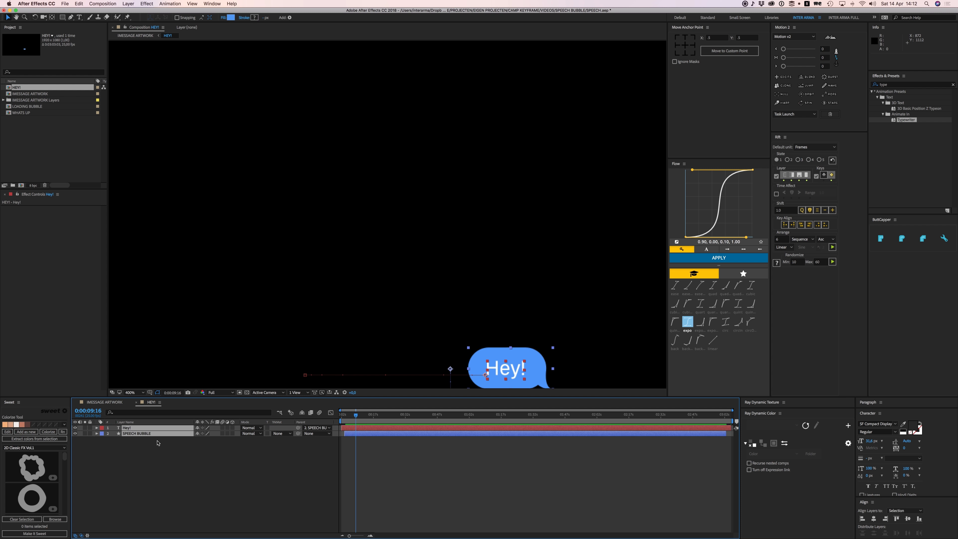
left_click(176, 459)
key("super+w")
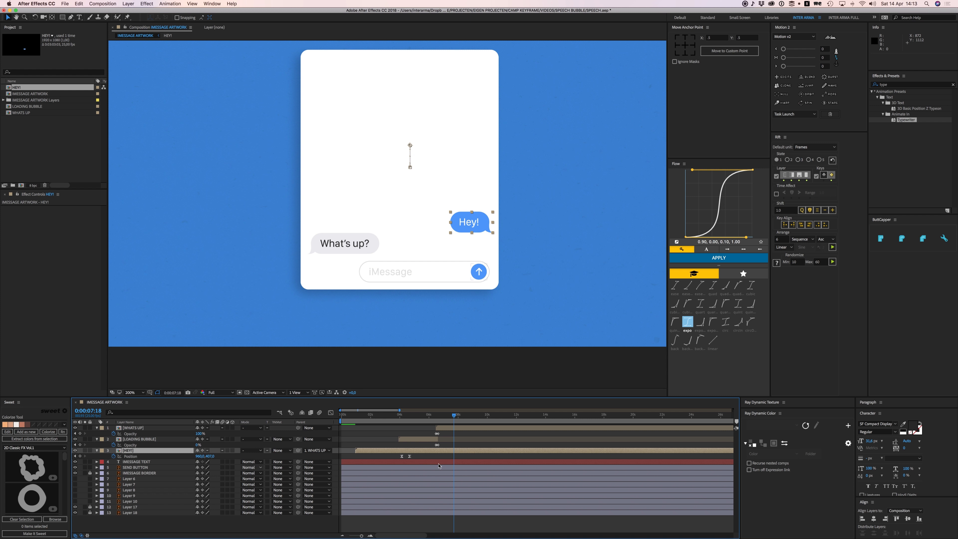
Step: Paste the copied layers above the iMessage text layer and shift them to start shortly after What's up? appears
left_click(423, 463)
key("super+v")
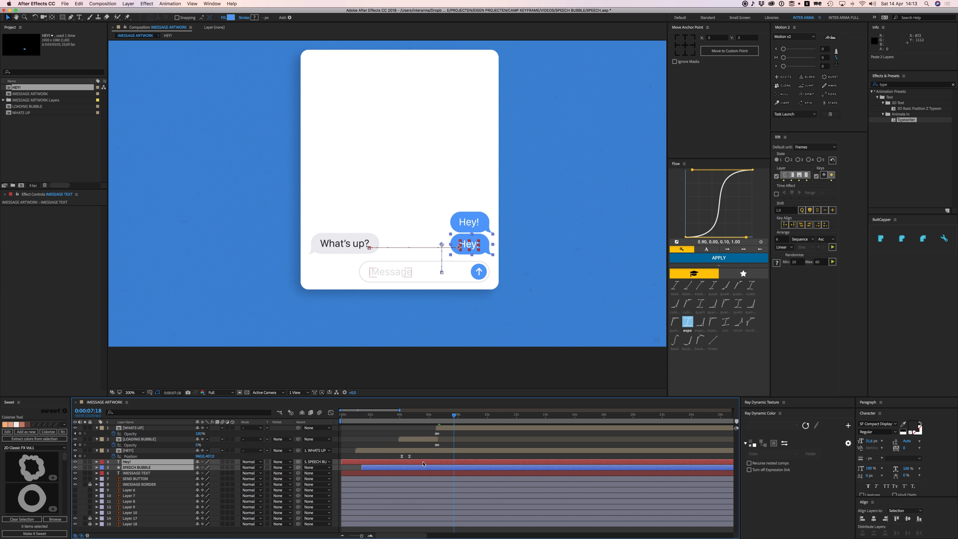
left_click_drag(423, 463, 524, 468)
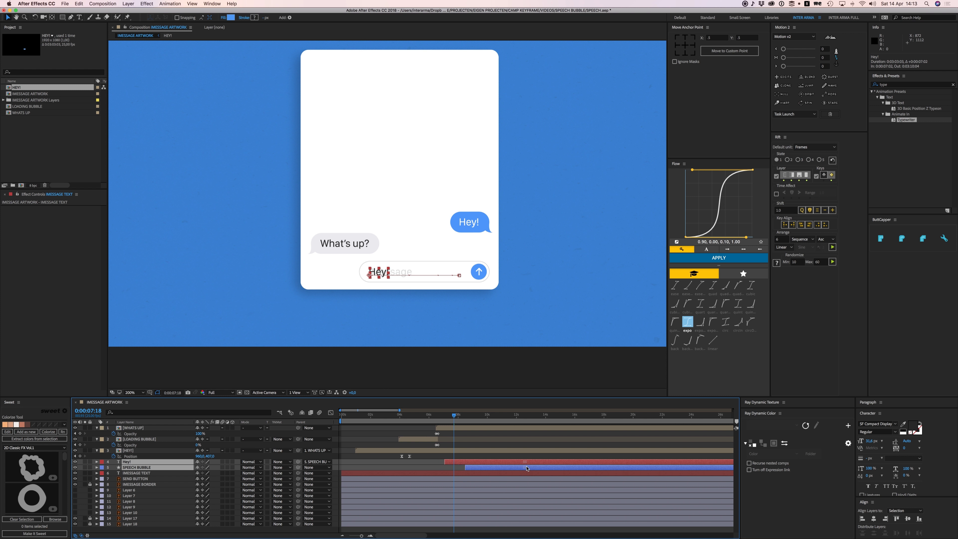
left_click(456, 470)
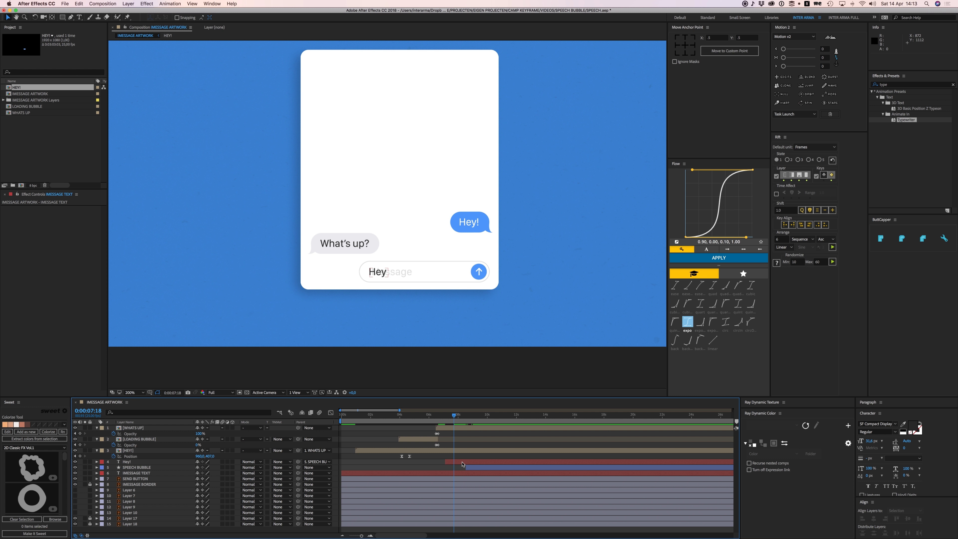
Step: Replace the pasted Hey! text with "What has 4 whee"
double_click(462, 463)
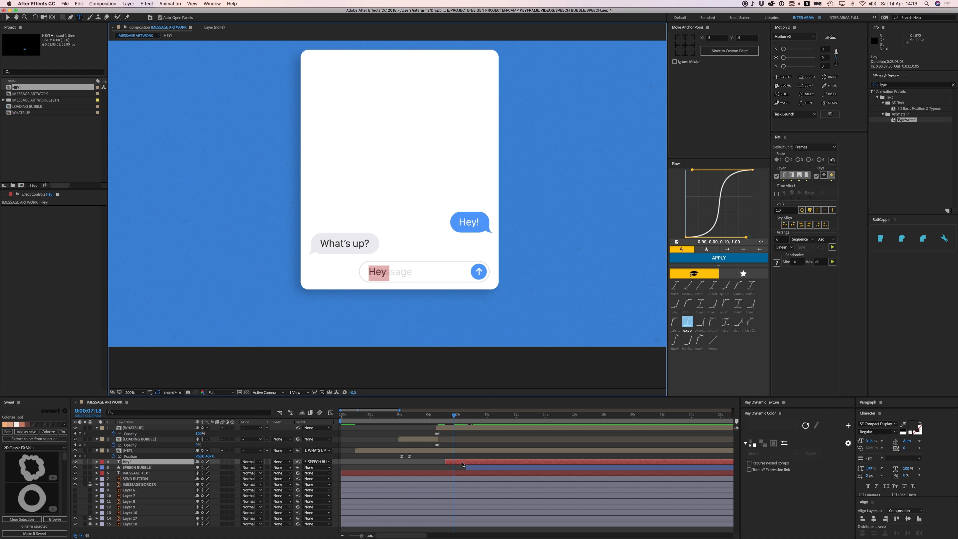
type("What has 4 whee")
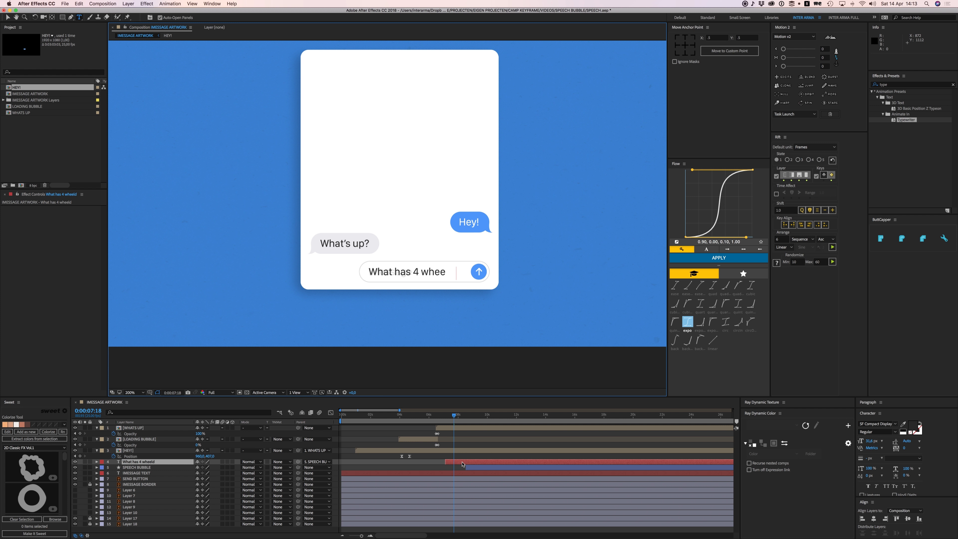
key("BackSpace")
left_click(456, 467)
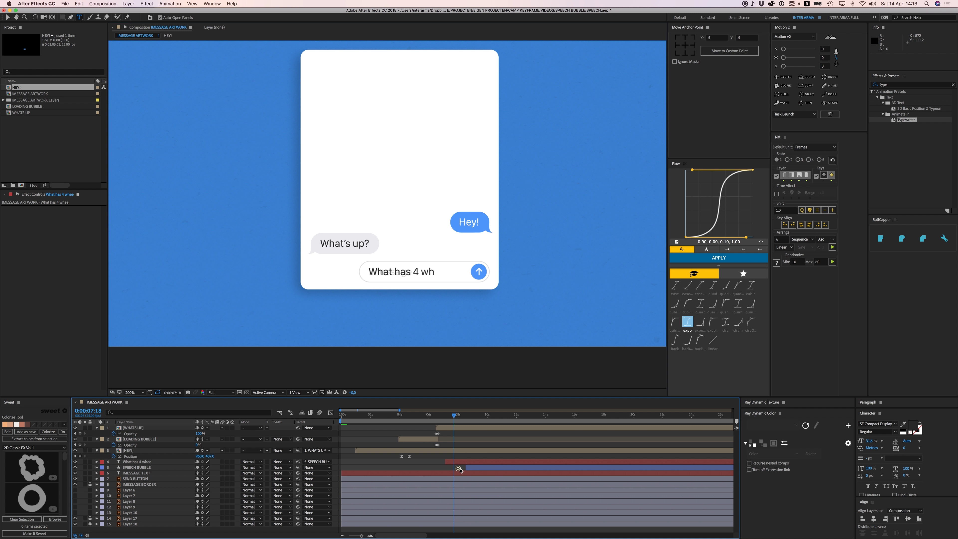
left_click(459, 461)
key(".")
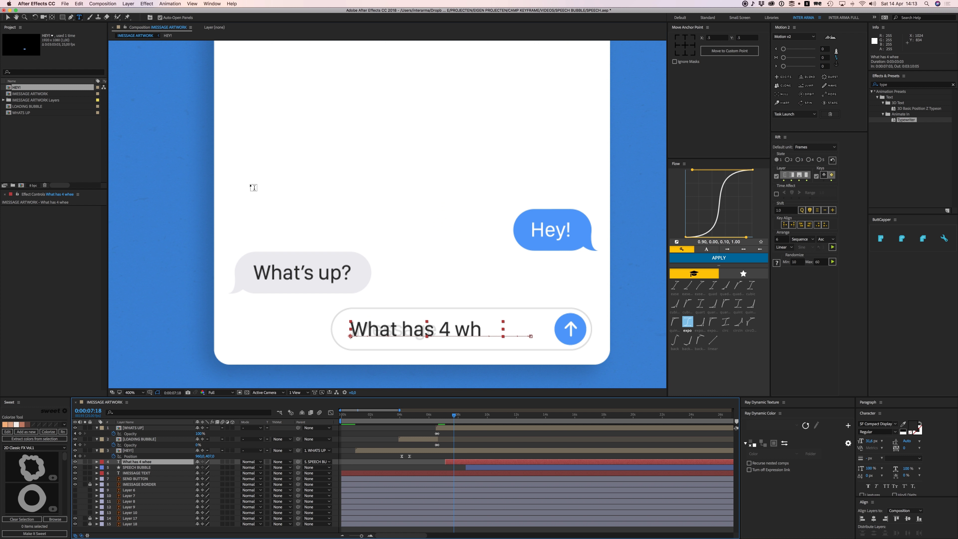
Step: Shorten the new message text in the input field to "What has 4 wh"
left_click(8, 17)
key("space")
left_click_drag(436, 271, 417, 250)
key("v")
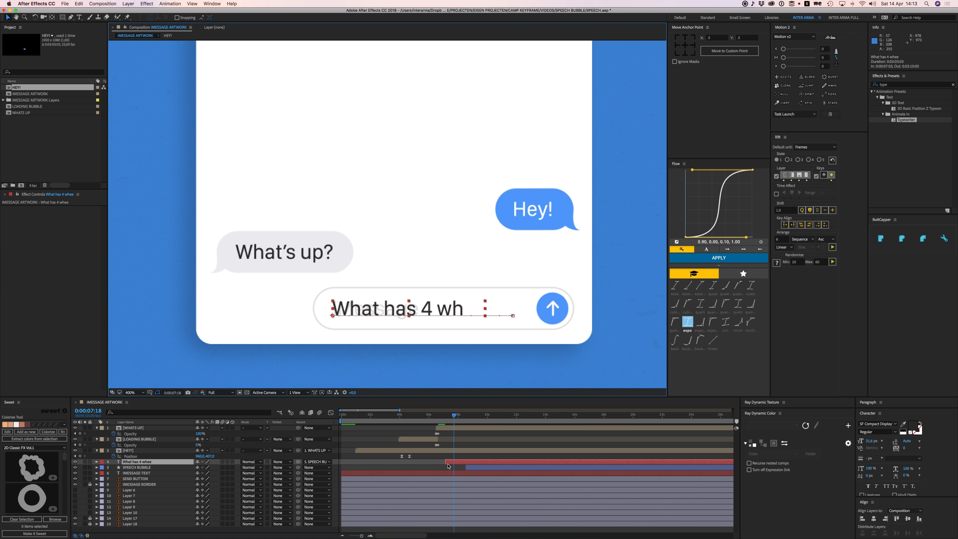
double_click(448, 465)
left_click(492, 311)
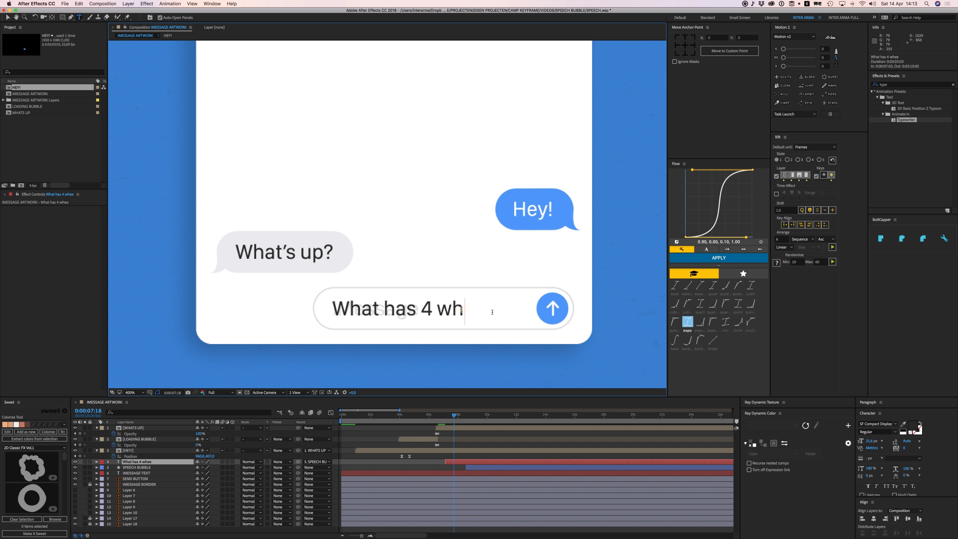
left_click_drag(492, 312, 550, 313)
key("BackSpace")
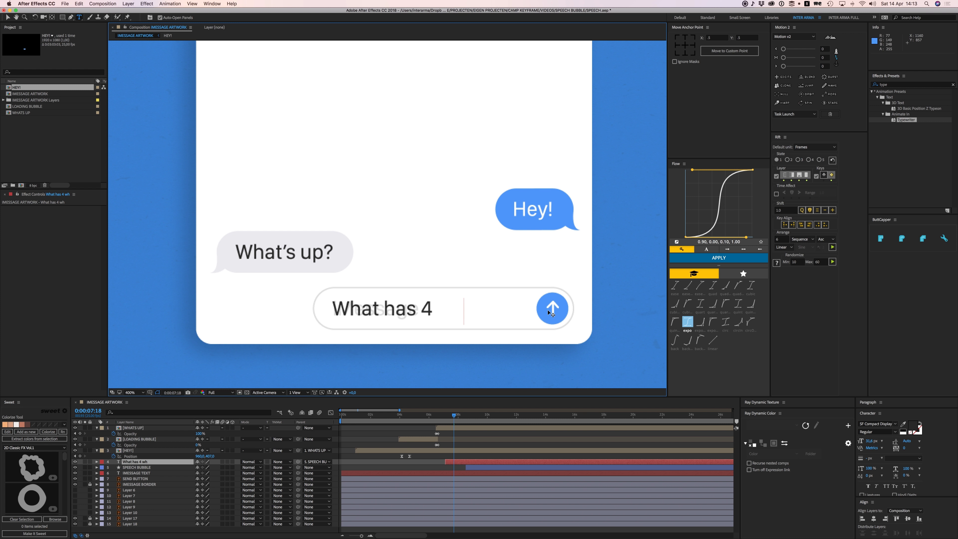
left_click(8, 19)
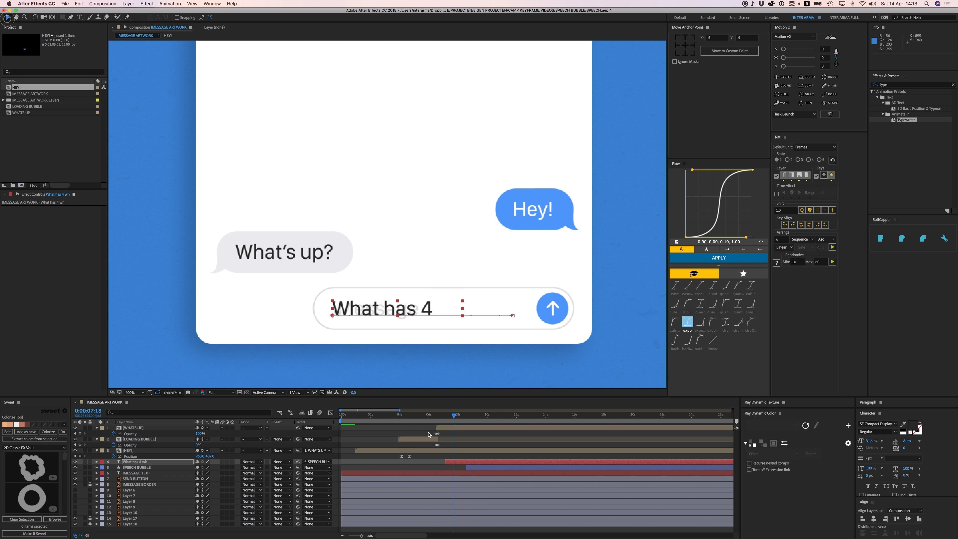
Step: Replace the new message text in the input field with "What has 4 wheels and flies"
left_click(475, 467, "shift")
left_click(459, 466)
double_click(461, 461)
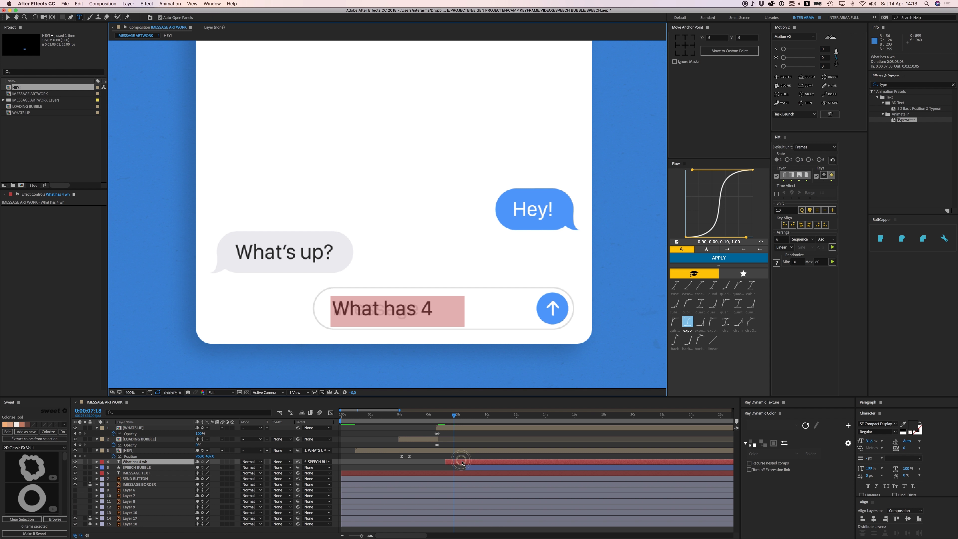
type("Wjhat")
key("super+a")
type("Wh")
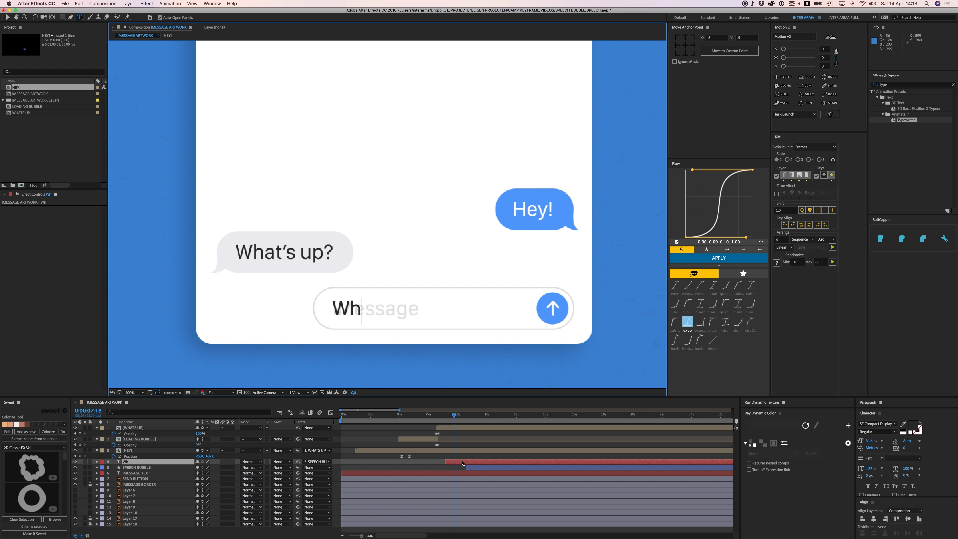
type("at has 4 ")
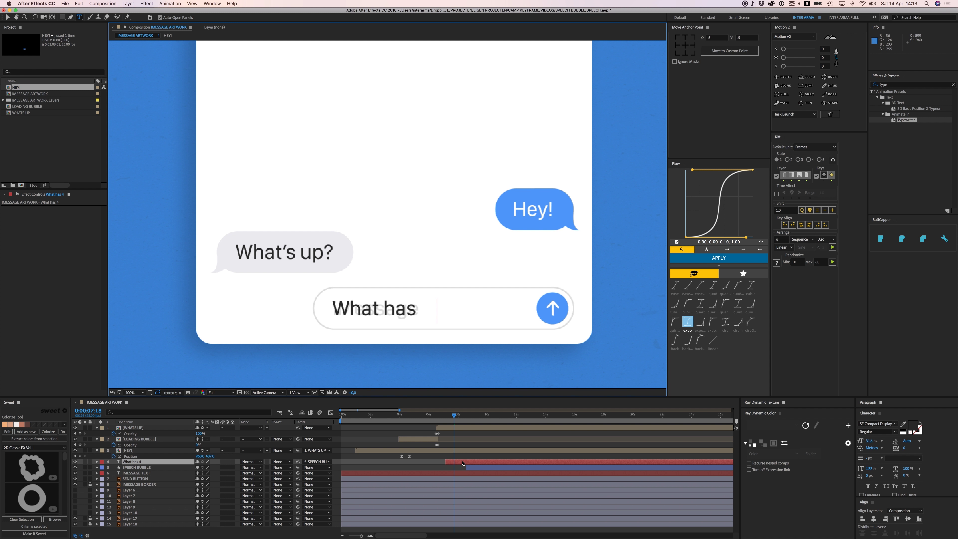
type(" wheeld and")
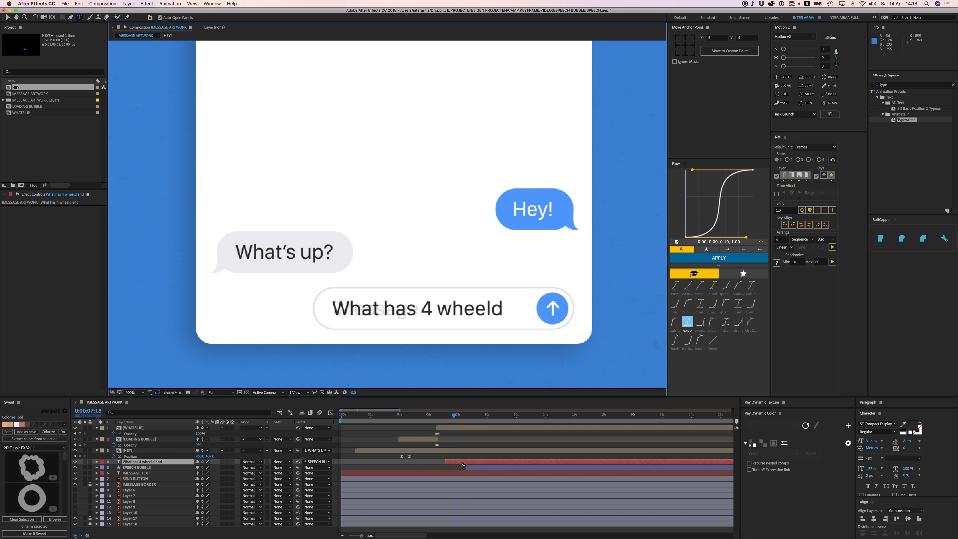
key("BackSpace")
key("BackSpace")
type("els and flies")
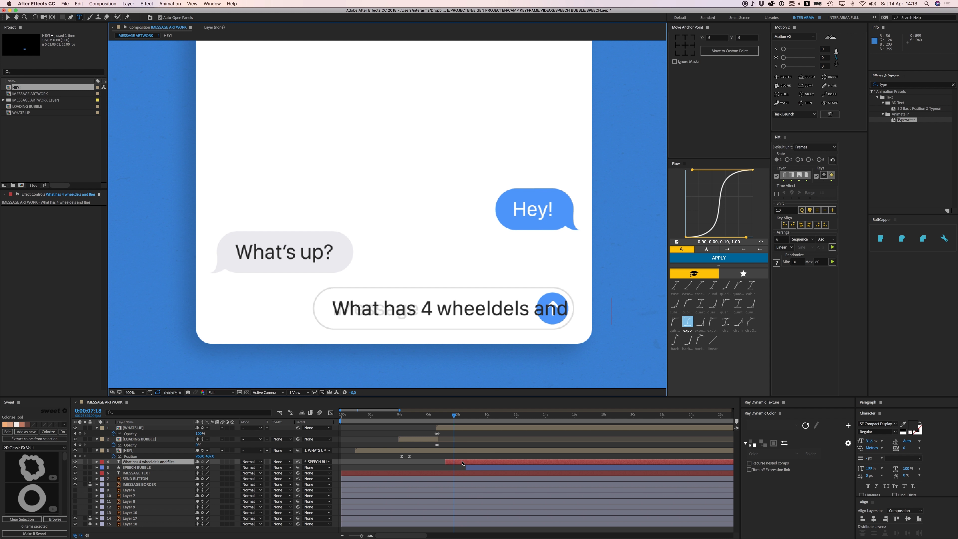
key("BackSpace")
key("BackSpace")
key("BackSpace")
key("BackSpace")
key("BackSpace")
key("BackSpace")
key("BackSpace")
key("BackSpace")
key("BackSpace")
key("BackSpace")
key("BackSpace")
key("BackSpace")
key("BackSpace")
key("BackSpace")
key("BackSpace")
key("BackSpace")
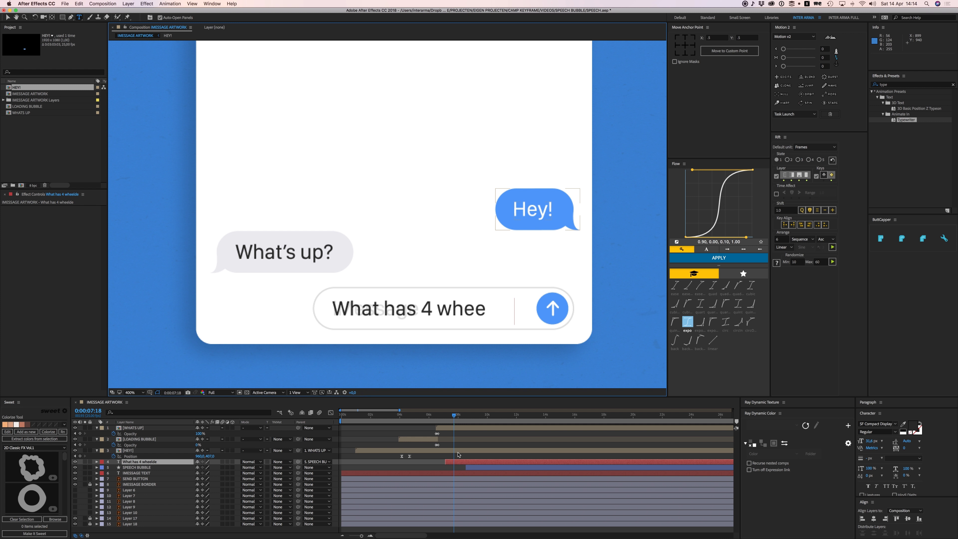
type("els and flies")
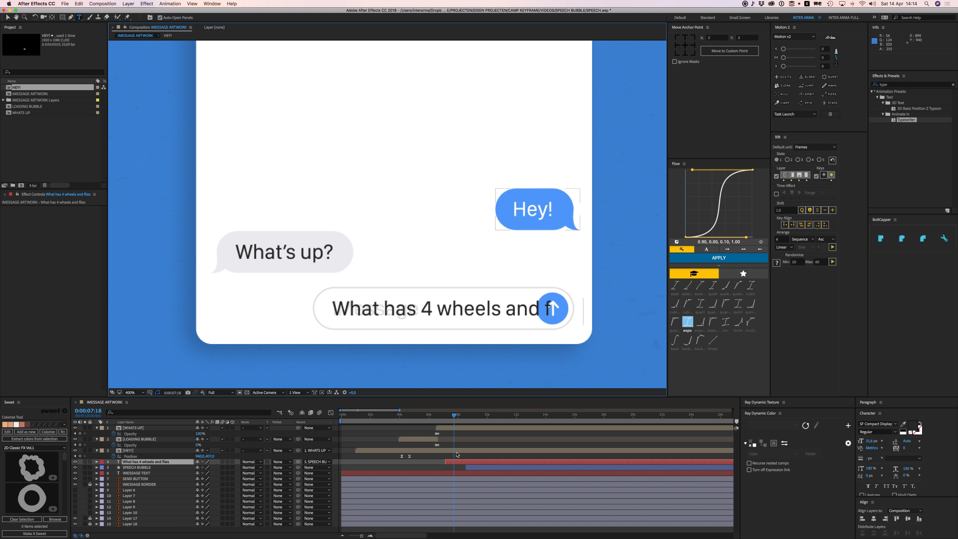
left_click(7, 17)
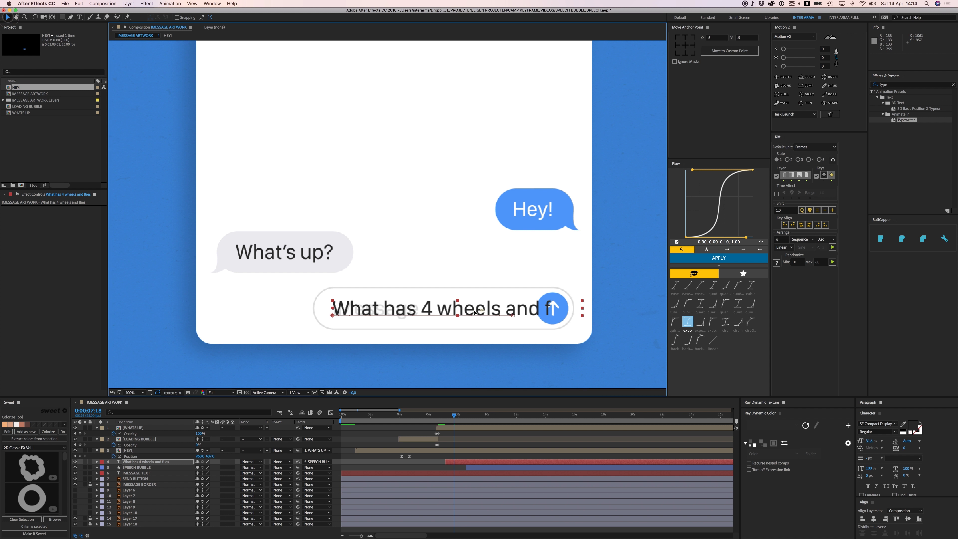
Step: Try moving the message text left, undo the move, and delete the message text layer together with its SPEECH BUBBLE layer
left_click_drag(454, 311, 378, 311)
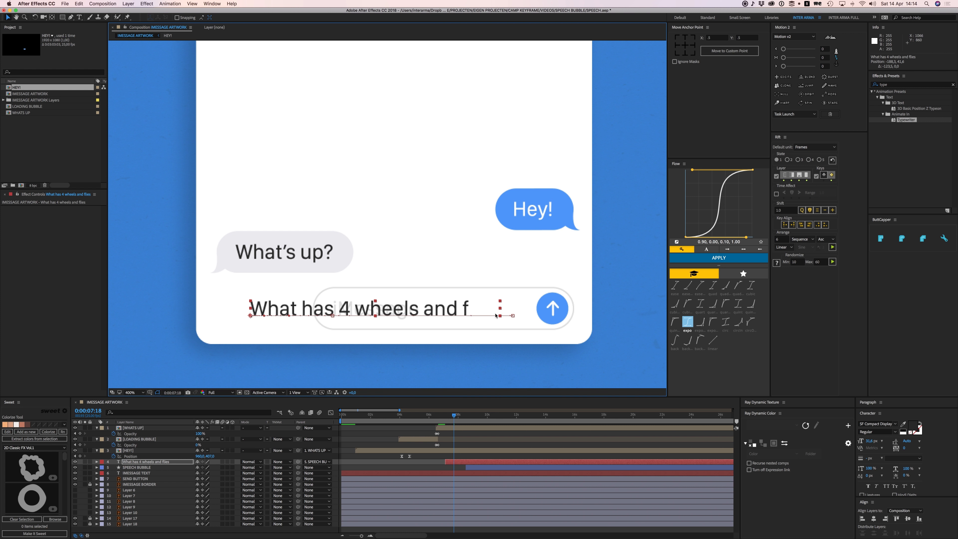
key("super+z")
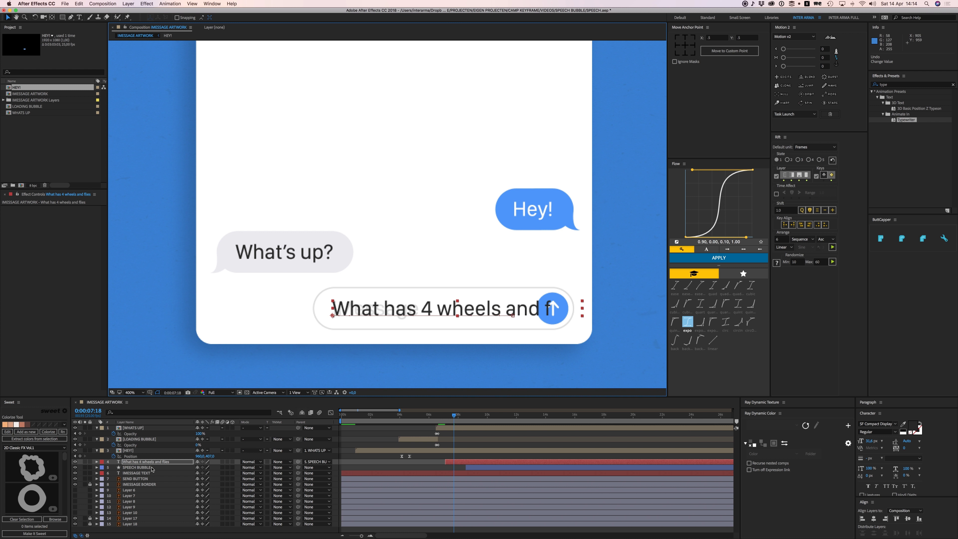
left_click(475, 467, "shift")
key("Delete")
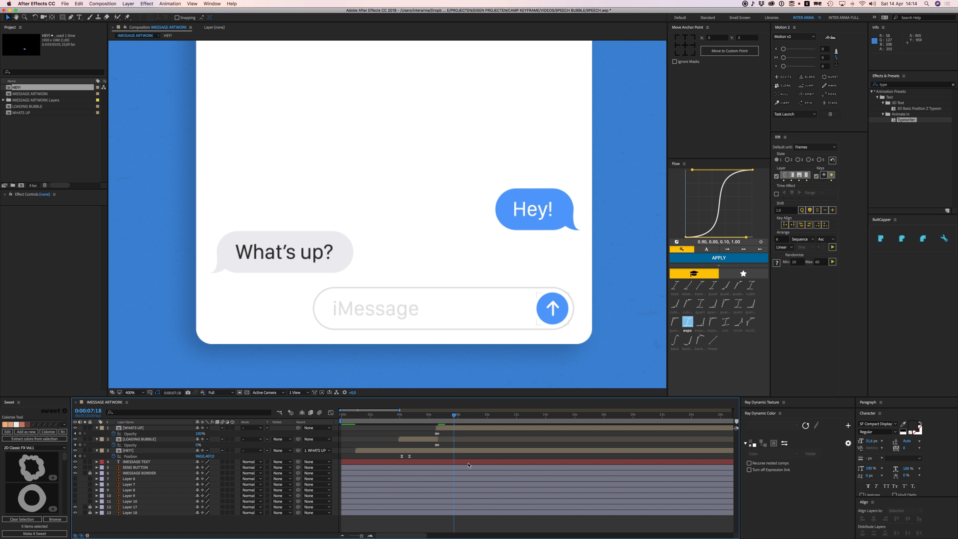
Step: Duplicate the IMESSAGE TEXT layer and change the copy's text to "What has 4 wheels and flies?"
left_click(468, 462)
key("super+d")
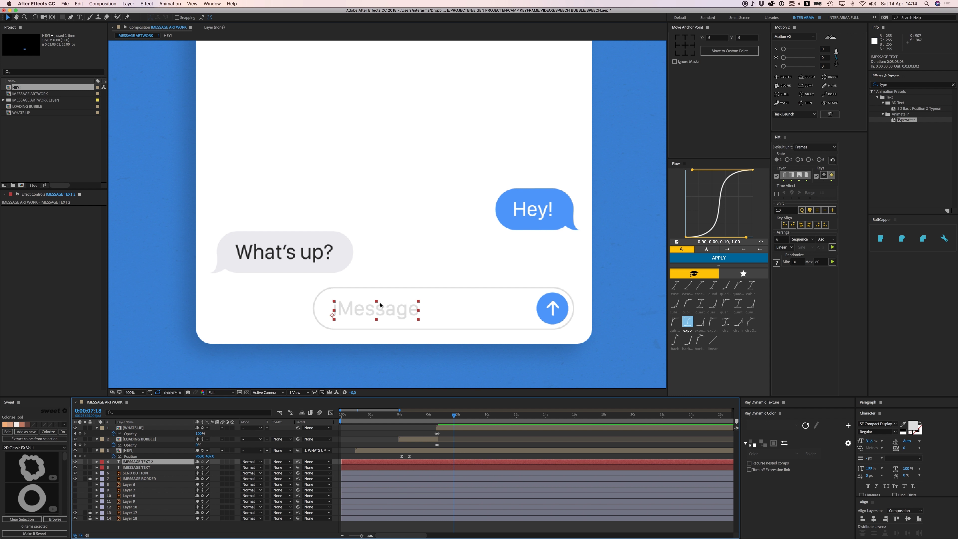
double_click(390, 312)
type("What has ")
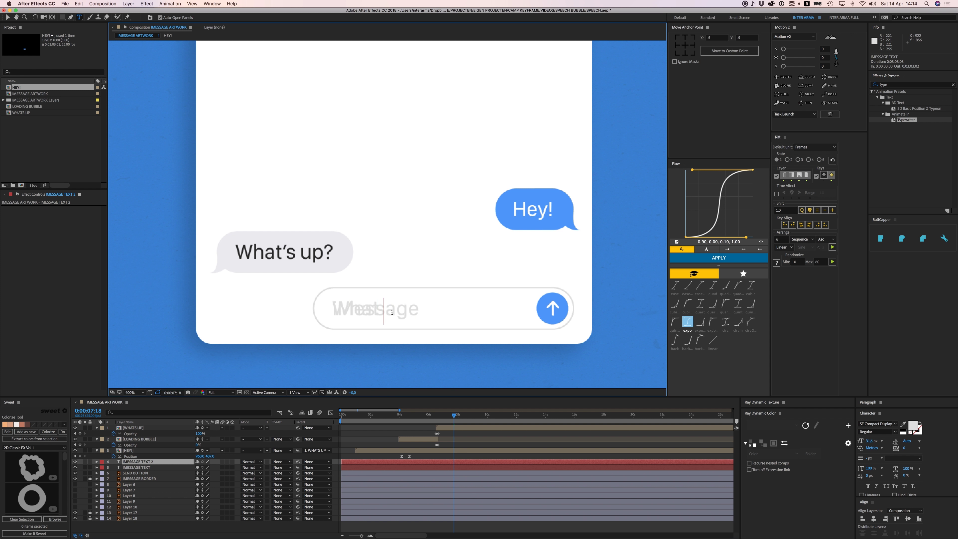
type(" 4 wheels and f")
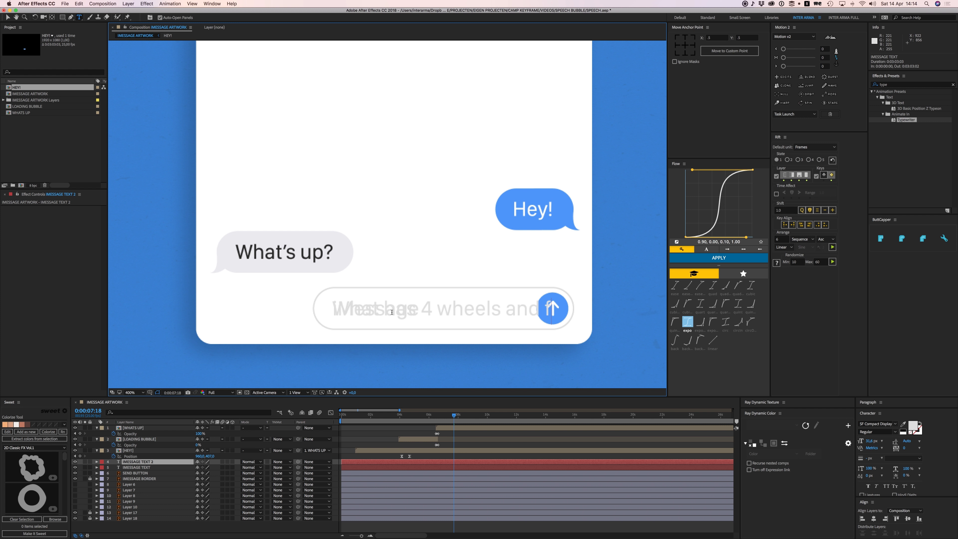
type("lies")
left_click(8, 17)
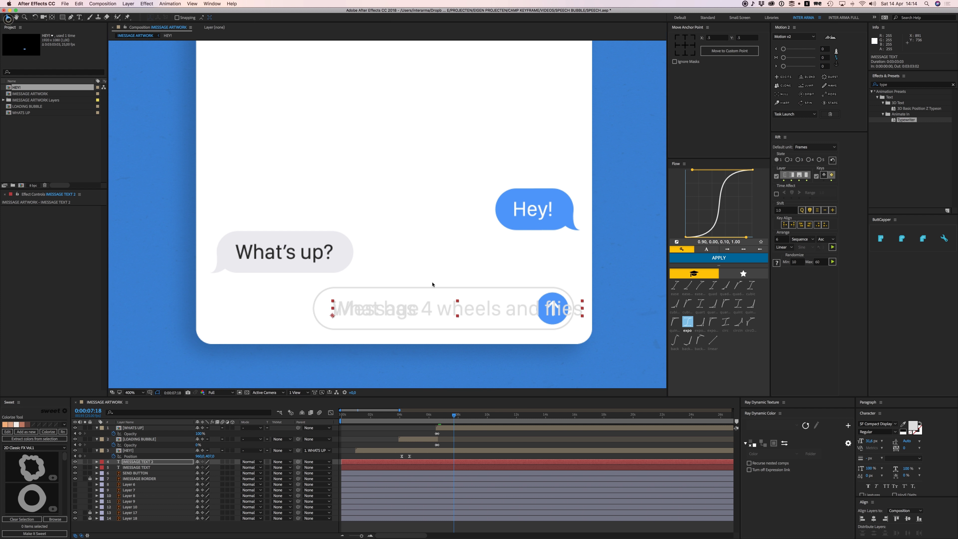
double_click(581, 313)
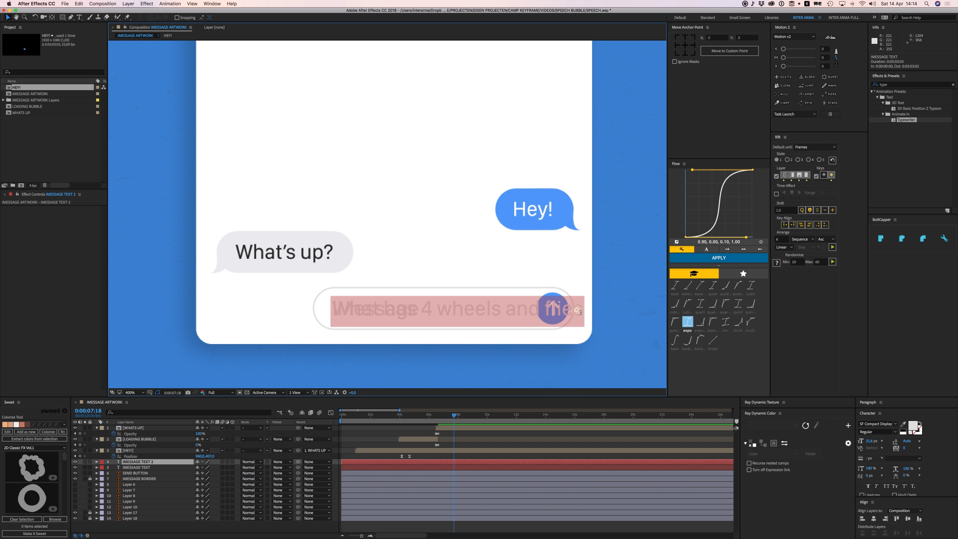
left_click(582, 312)
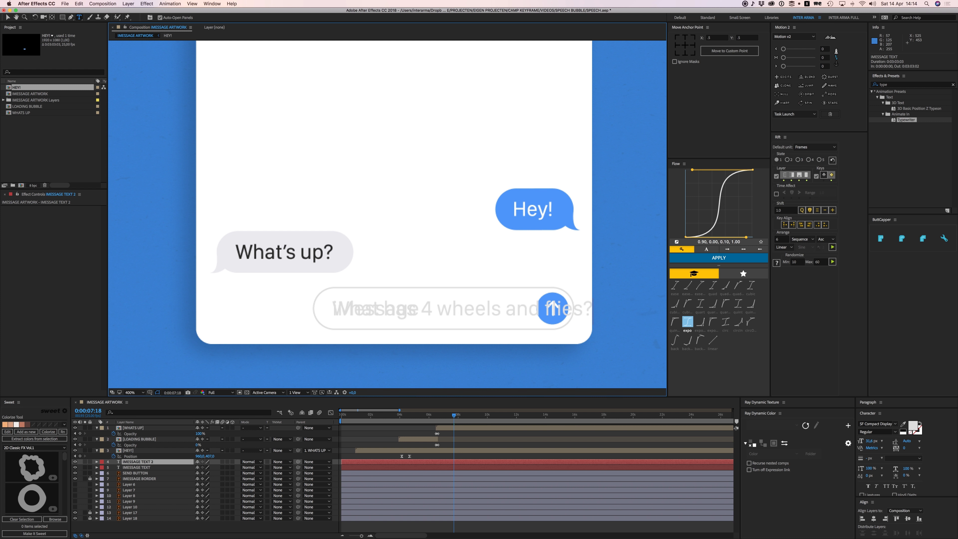
left_click(10, 18)
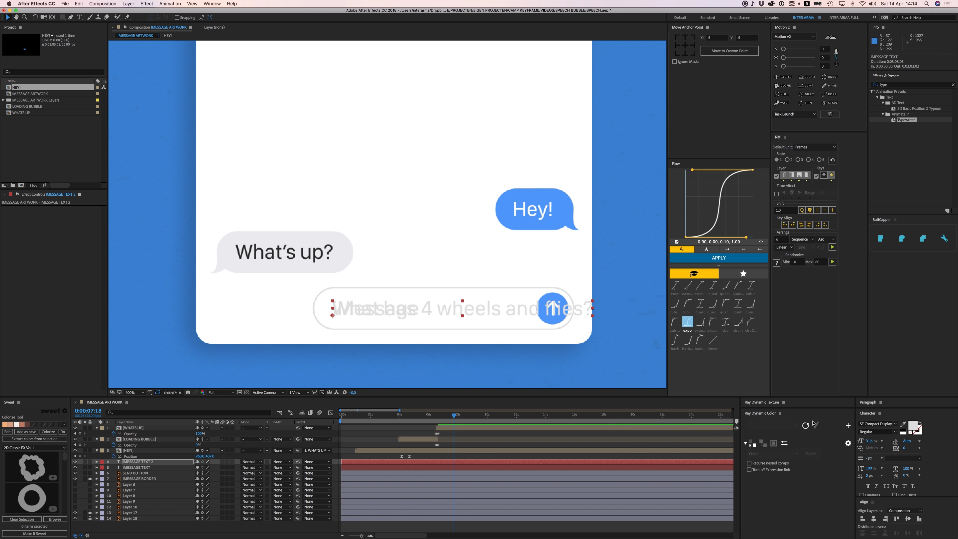
Step: Recolor the duplicated text to match the What's up? lettering and shift it about 109 px left, clear of the send arrow
left_click(902, 425)
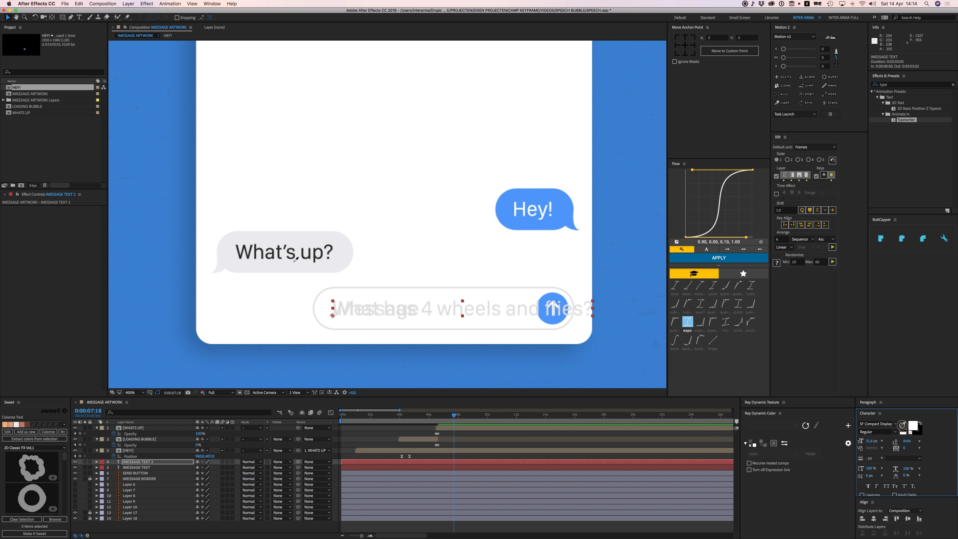
left_click(318, 258)
left_click_drag(449, 308, 436, 313)
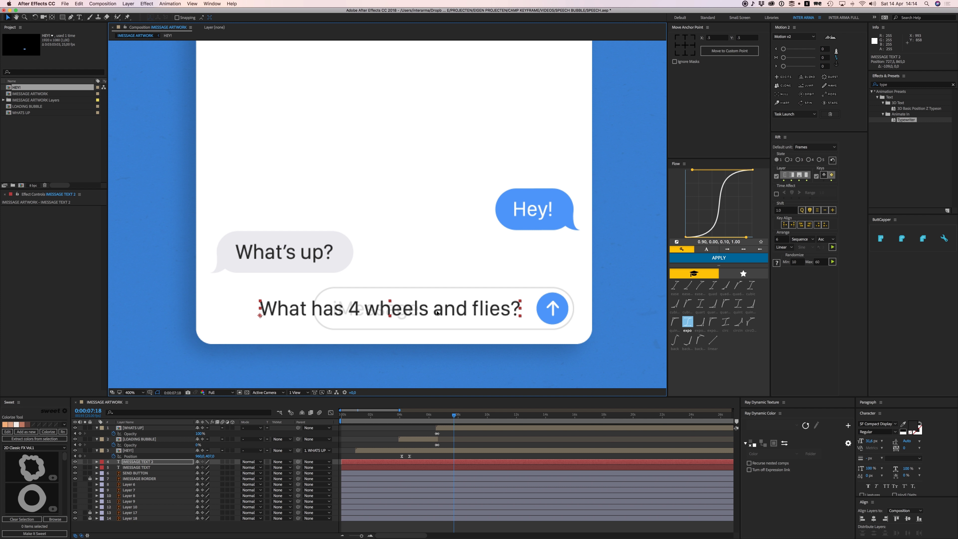
left_click(473, 446)
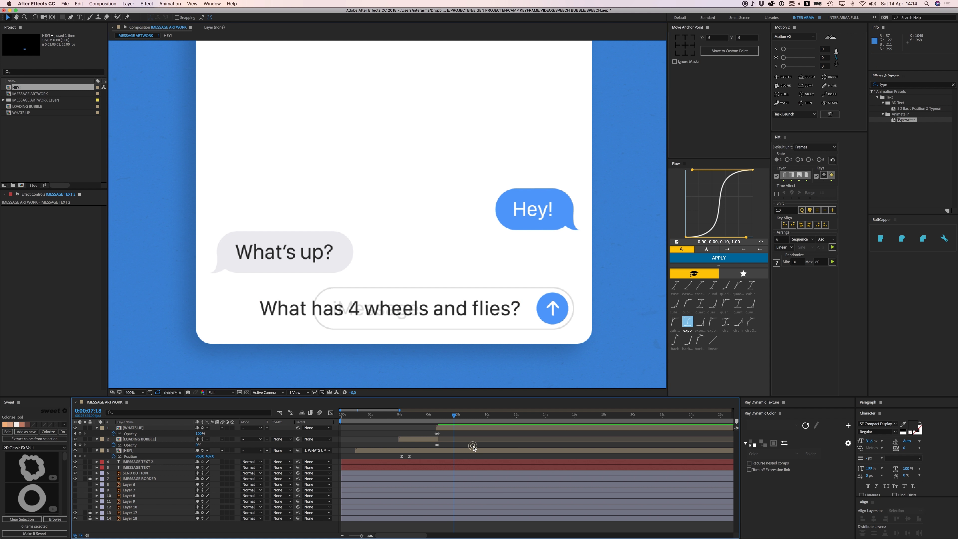
Step: Trim the start of the IMESSAGE TEXT 2 layer to 0:00:07:18 and preview its appearance
left_click(473, 462)
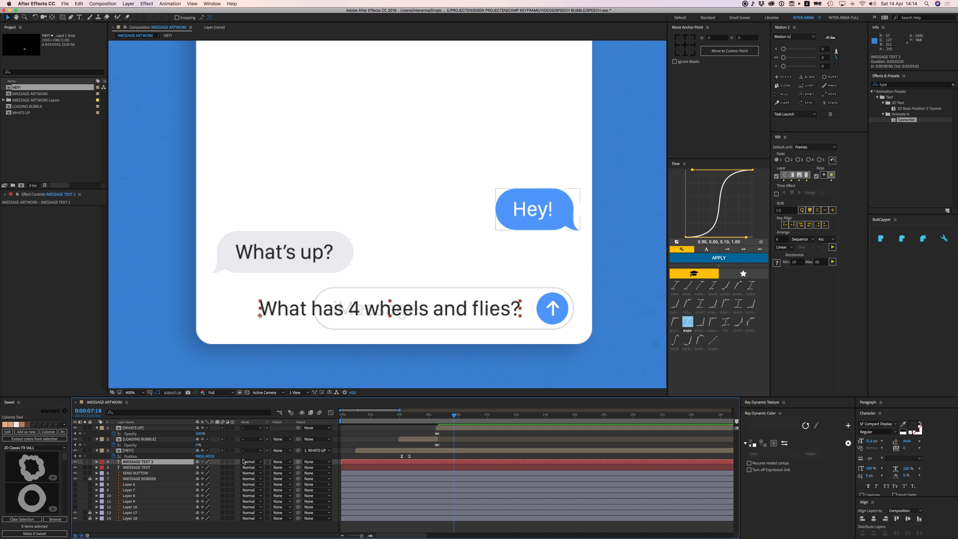
key("alt+bracketleft")
key("space")
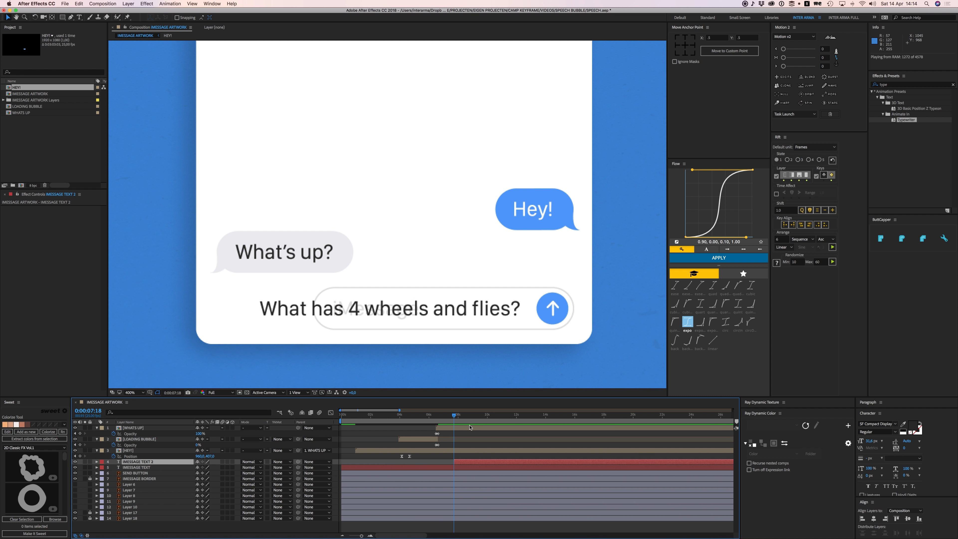
left_click_drag(467, 419, 452, 420)
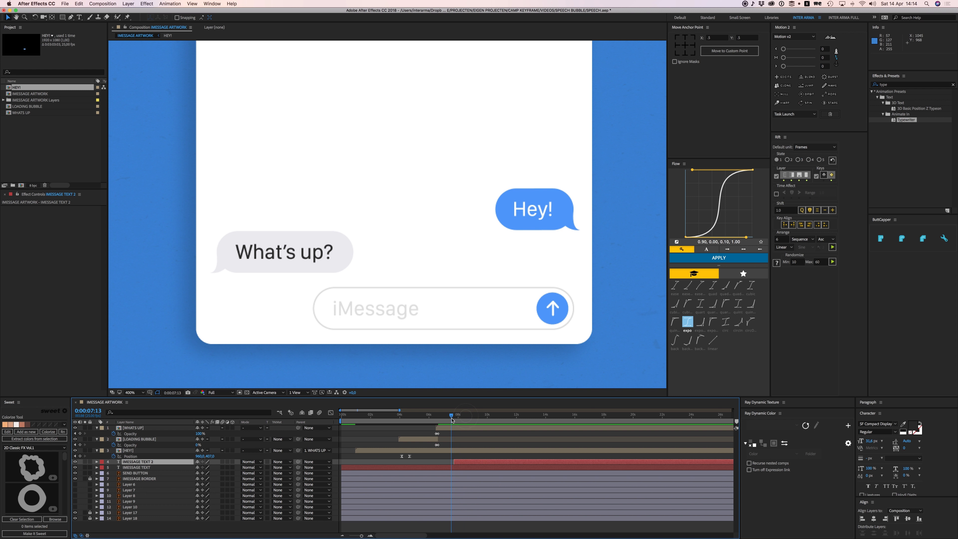
key("space")
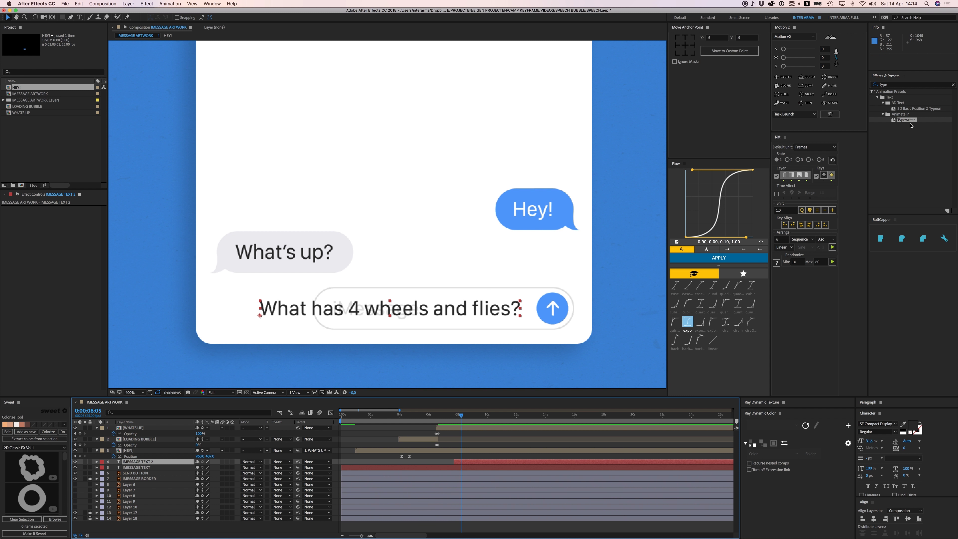
Step: Undo the work on the duplicated text layer and the deletion of the message text and SPEECH BUBBLE layers
key("super+z")
key("super+z")
key("super+z")
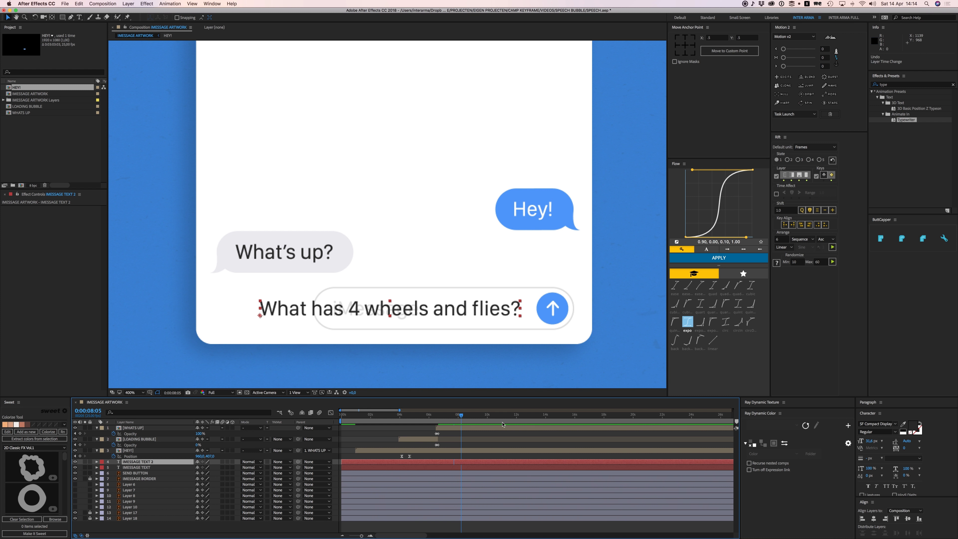
key("ctrl+shift+z")
key("ctrl+shift+z")
key("ctrl+shift+z")
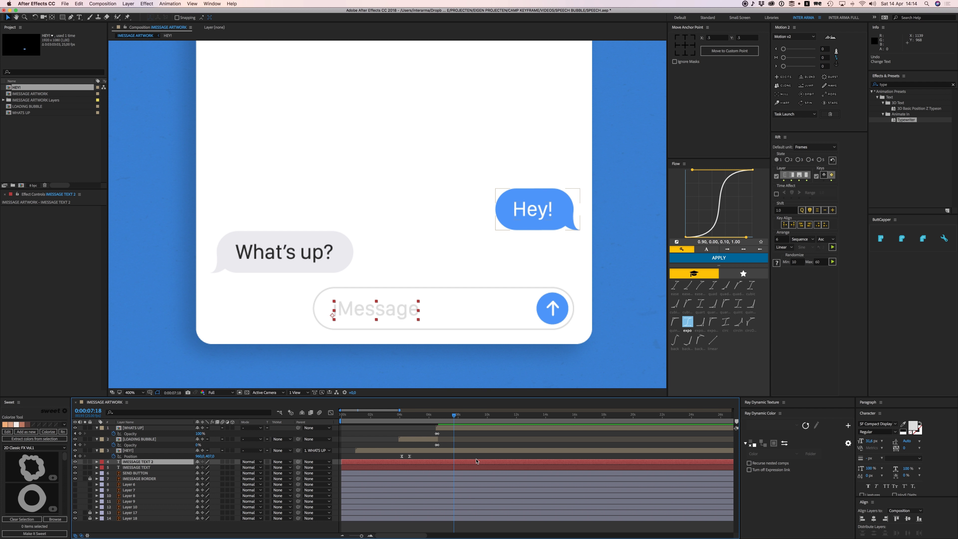
Step: Reveal the message text layer's keyframes and go to its first position keyframe at 0:00:08:16
left_click(458, 461)
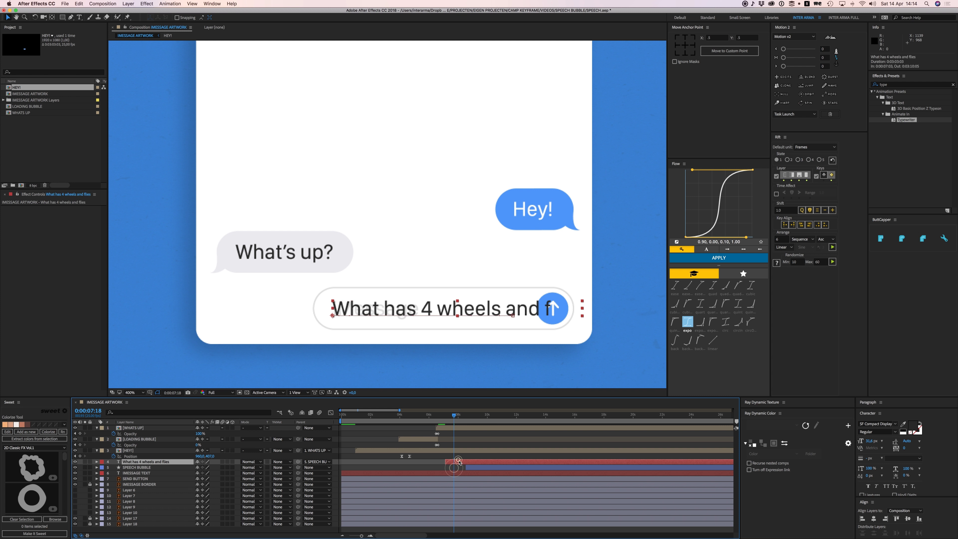
key("u")
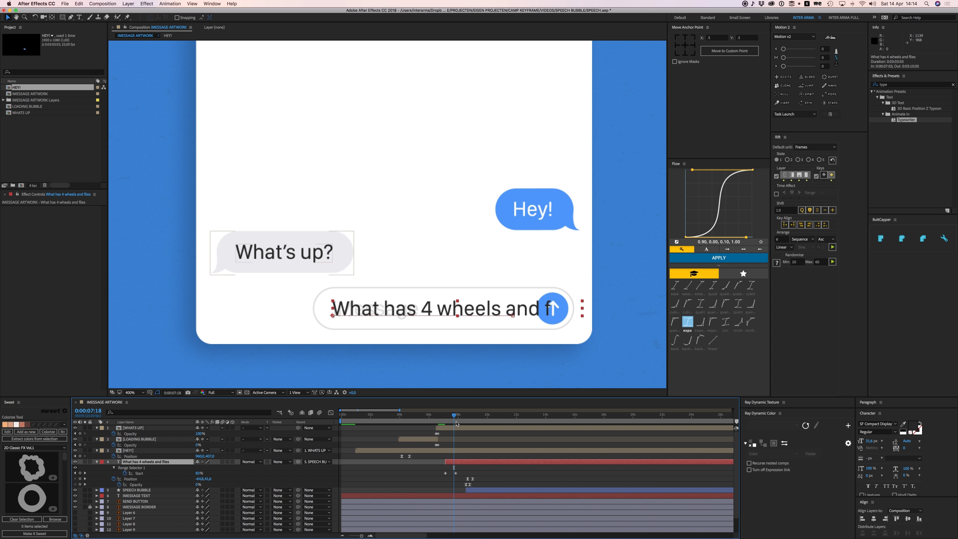
left_click_drag(454, 415, 457, 417)
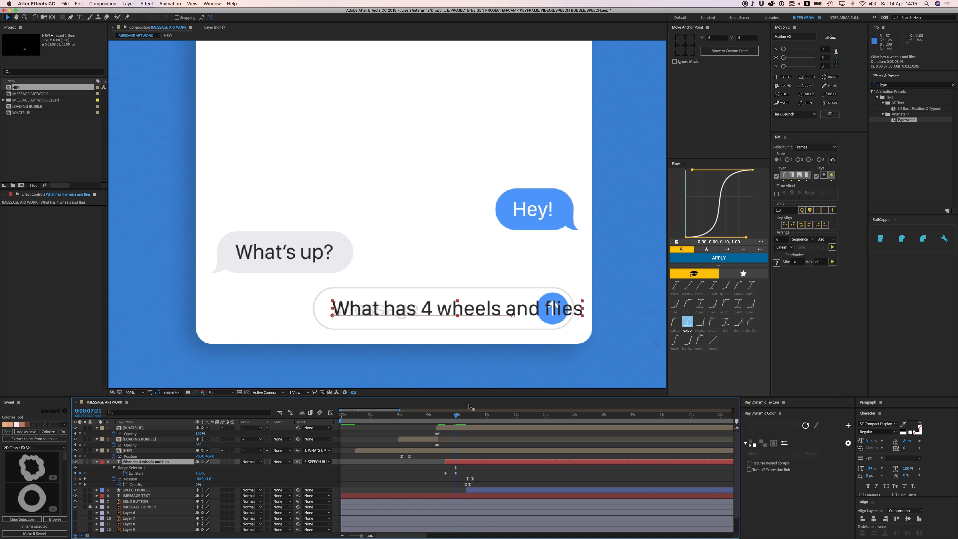
left_click_drag(468, 416, 469, 417)
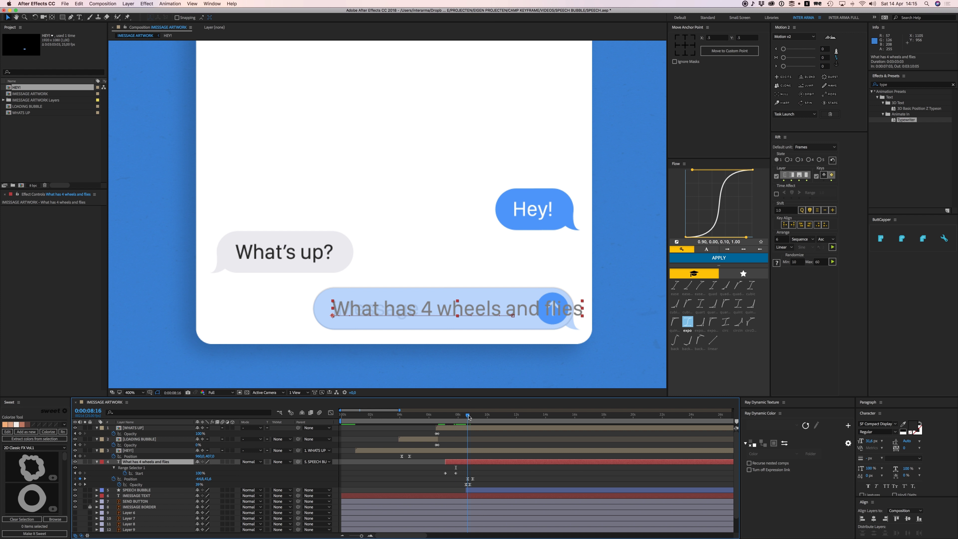
Step: Try shifting the message text about 82 px left at 0:00:08:16, check the typing, and undo the changes
left_click_drag(567, 312, 511, 311)
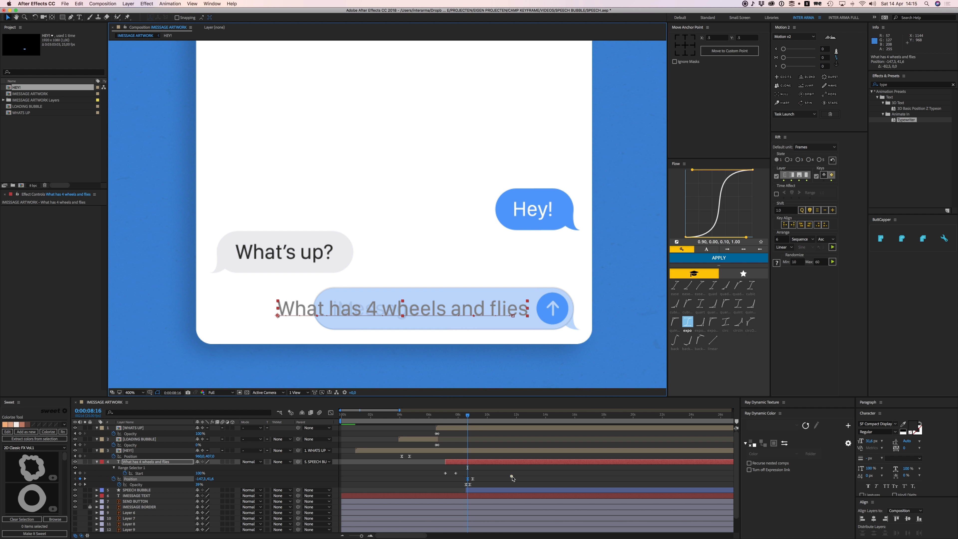
left_click_drag(468, 415, 442, 420)
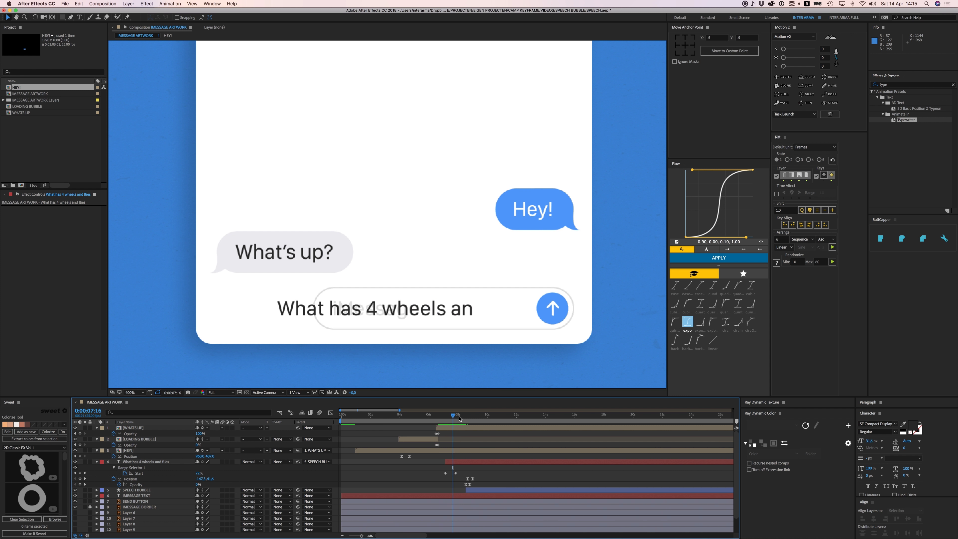
key("super+z")
mouse_move(462, 474)
left_mouse_down()
mouse_move(476, 485)
mouse_move(425, 461)
mouse_move(461, 478)
left_mouse_up()
key("super+z")
Step: Delay the message text and SPEECH BUBBLE animation, and space the text's Start keyframes farther apart for slower typing
left_click_drag(455, 473, 536, 489)
left_click(448, 476)
Step: Copy the iMESSAGE TEXT layer's opacity fade-out keyframes to 0:00:09:08, where the message typing starts
left_click_drag(468, 415, 477, 417)
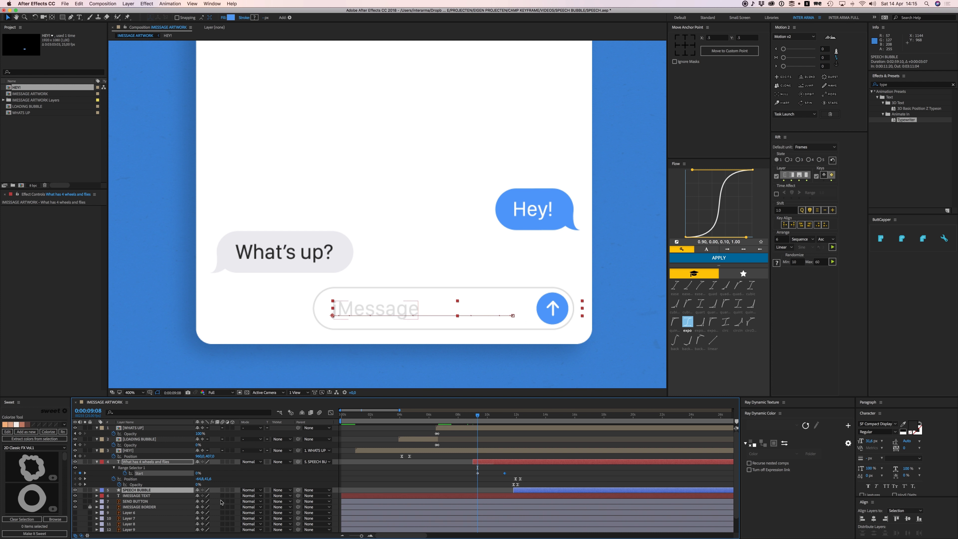
left_click(155, 496)
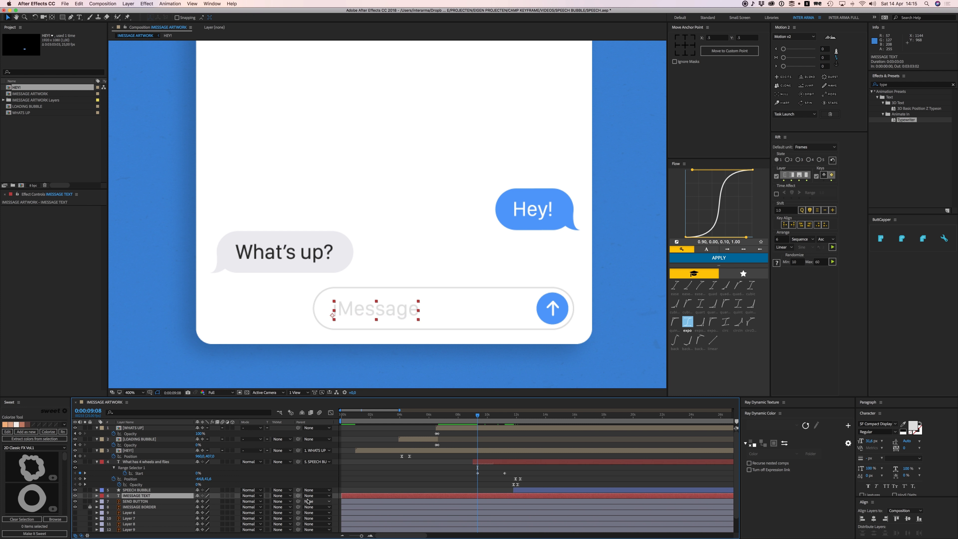
key("t")
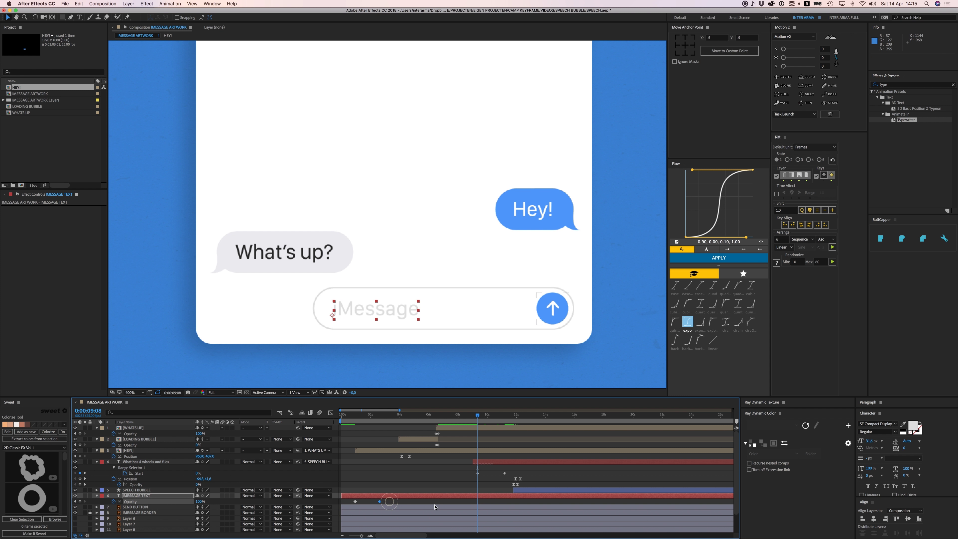
left_click_drag(368, 502, 338, 498)
key("super+c")
left_click(503, 489)
key("space")
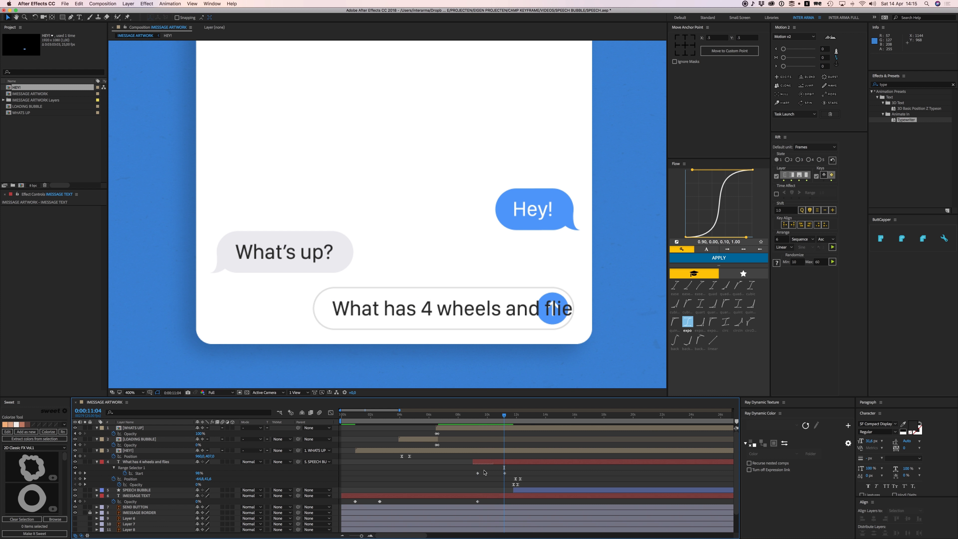
Step: Append a question mark to the message text so it reads "What has 4 wheels and flies?"
left_click(505, 474)
double_click(513, 462)
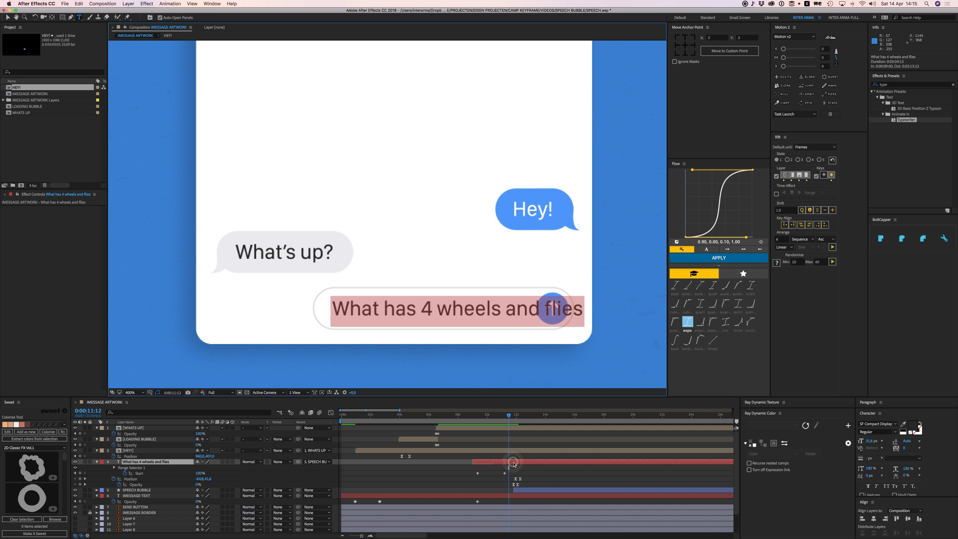
key("Right")
type("?")
left_click(522, 472)
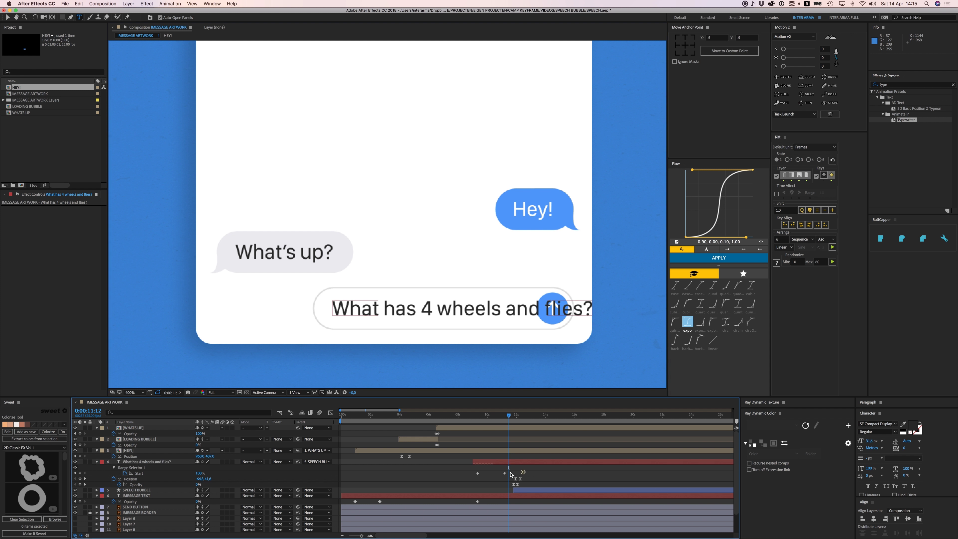
Step: Spread the message text's two Start keyframes slightly farther apart and preview the typing
left_click_drag(504, 473, 510, 473)
left_click(477, 473)
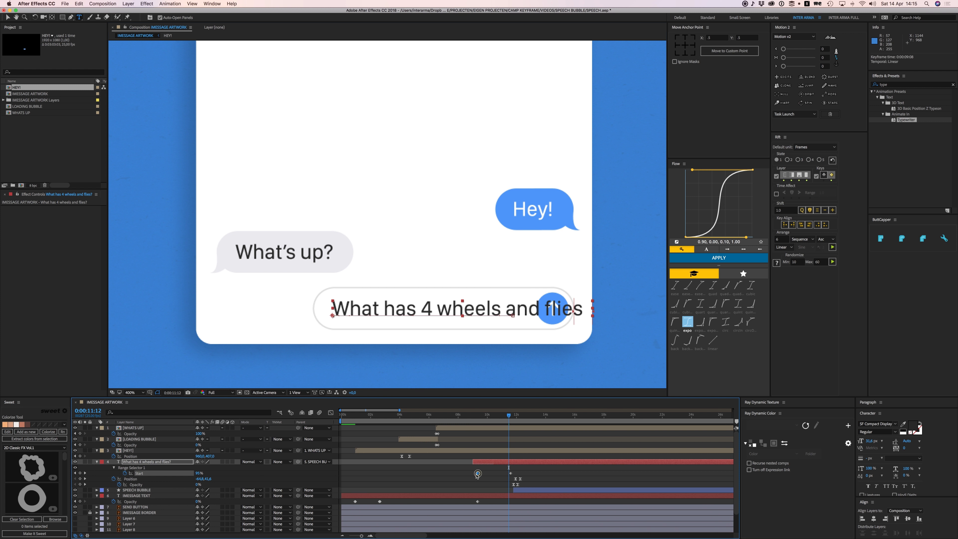
left_click(471, 416)
key("space")
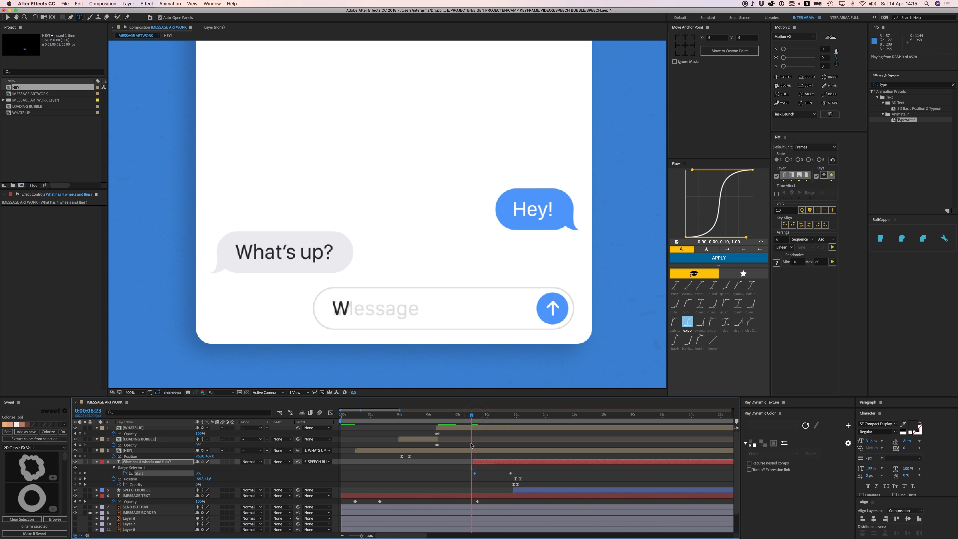
left_click(518, 467)
left_click(9, 18)
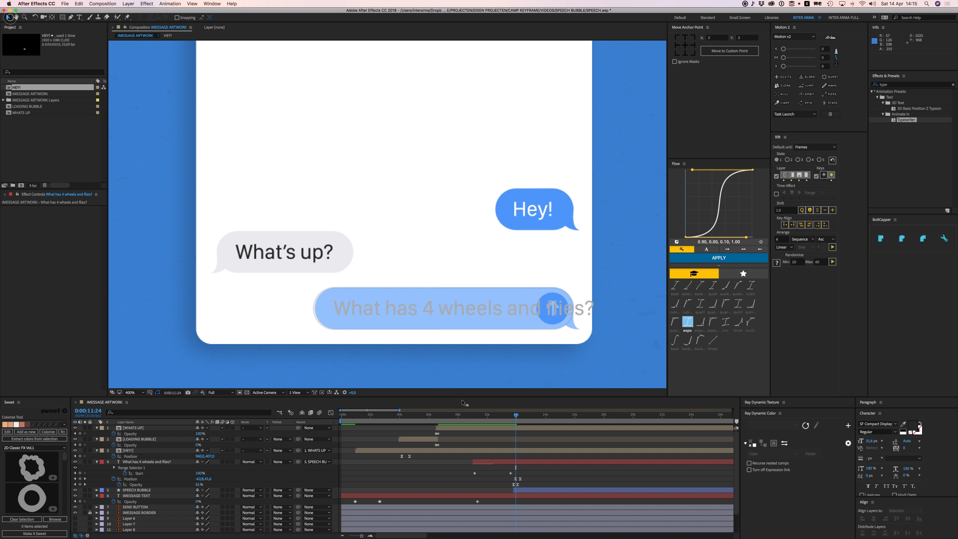
Step: Shift both Start keyframes of the message text earlier and make its layer begin at 0:00:08:11
left_click_drag(517, 420, 509, 422)
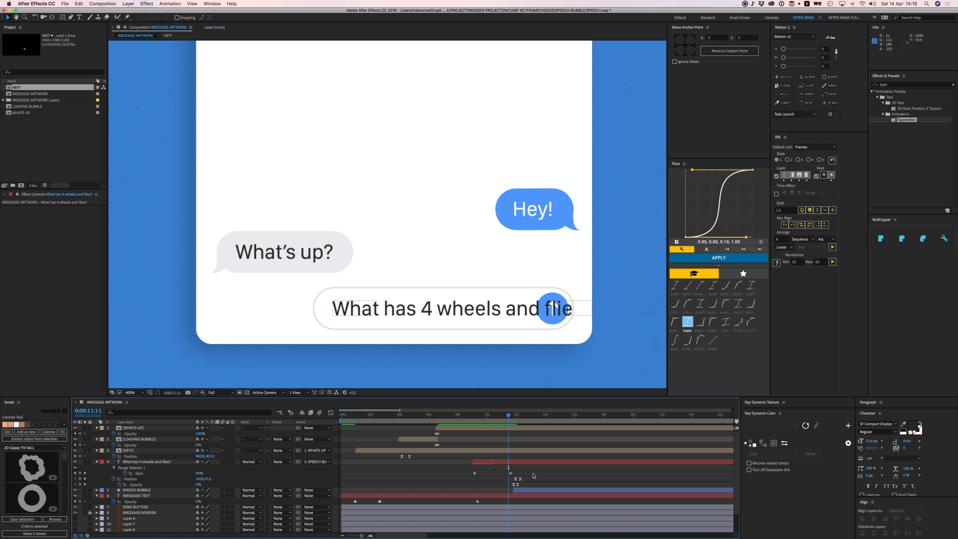
left_click(522, 462)
left_click_drag(508, 416, 510, 417)
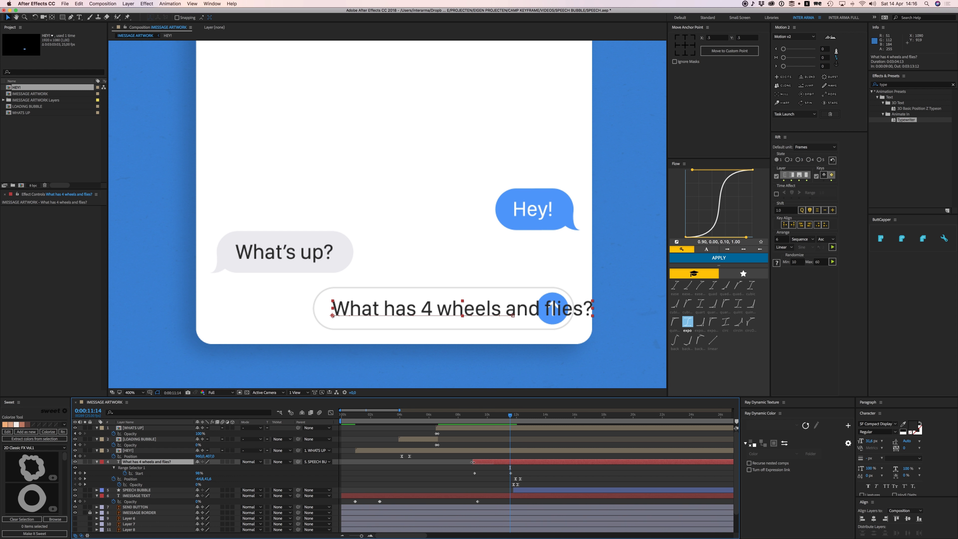
left_click(475, 472)
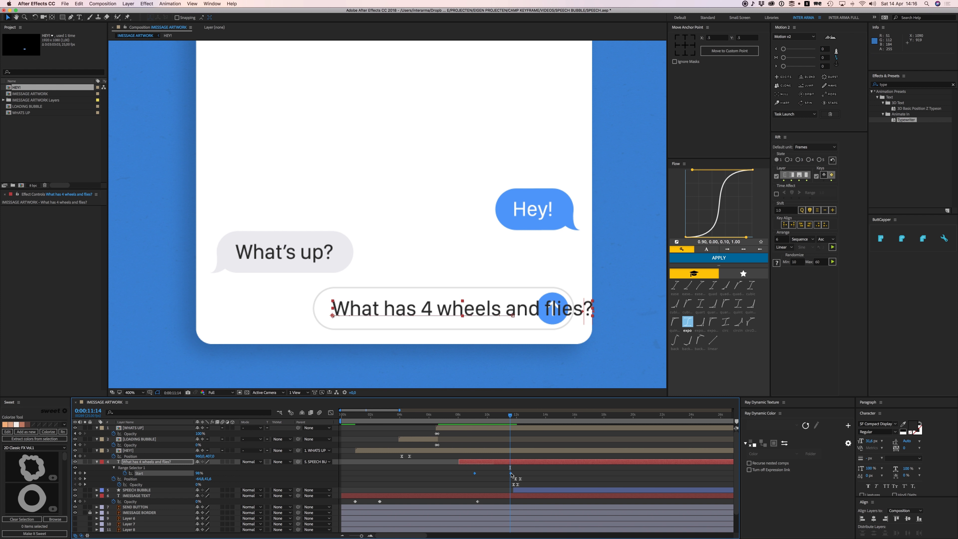
left_click_drag(510, 473, 501, 474)
mouse_move(461, 419)
left_mouse_down()
mouse_move(472, 419)
mouse_move(464, 421)
left_mouse_up()
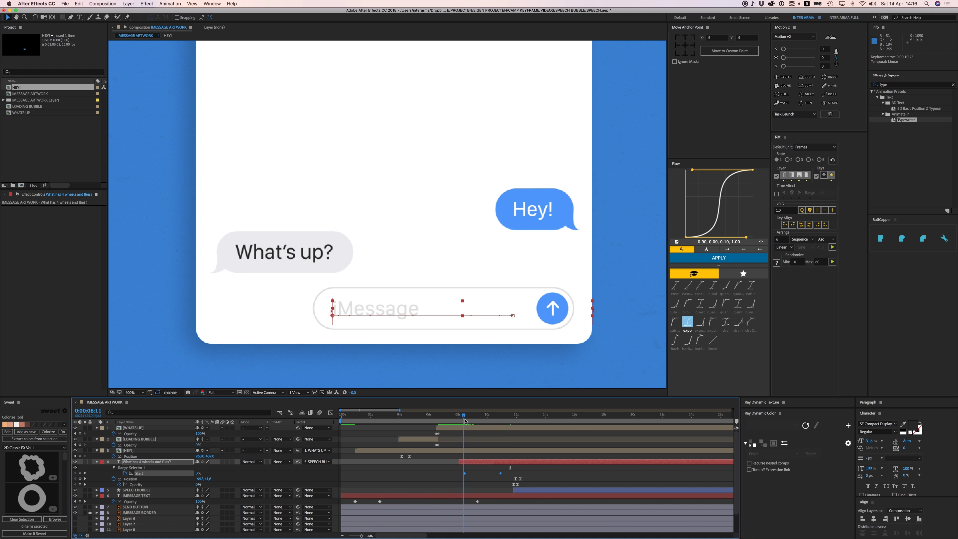
left_click_drag(458, 462, 464, 461)
Step: Move the iMESSAGE TEXT layer's last opacity fade-out keyframes to 0:00:08:11 and preview the typing
left_click_drag(485, 501, 472, 504)
scroll(471, 503, "up", 4)
scroll(584, 504, "left", 3)
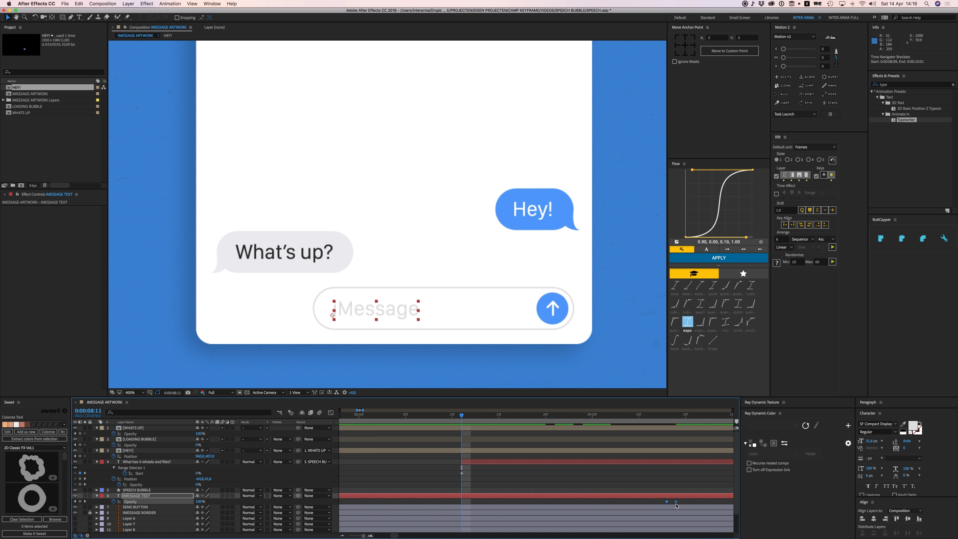
left_click_drag(676, 502, 462, 502)
scroll(469, 502, "down", 8)
left_click(491, 478)
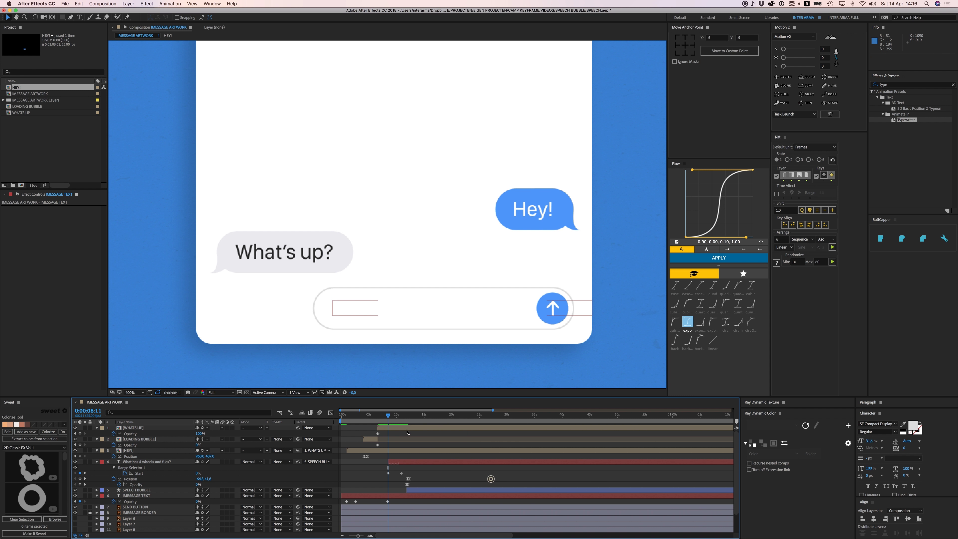
left_click_drag(387, 415, 385, 417)
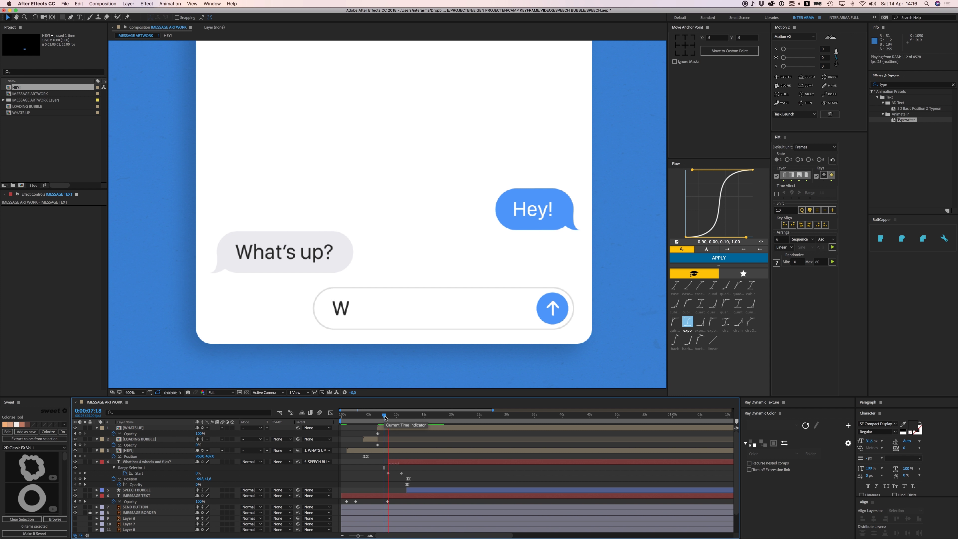
key("space")
key("space")
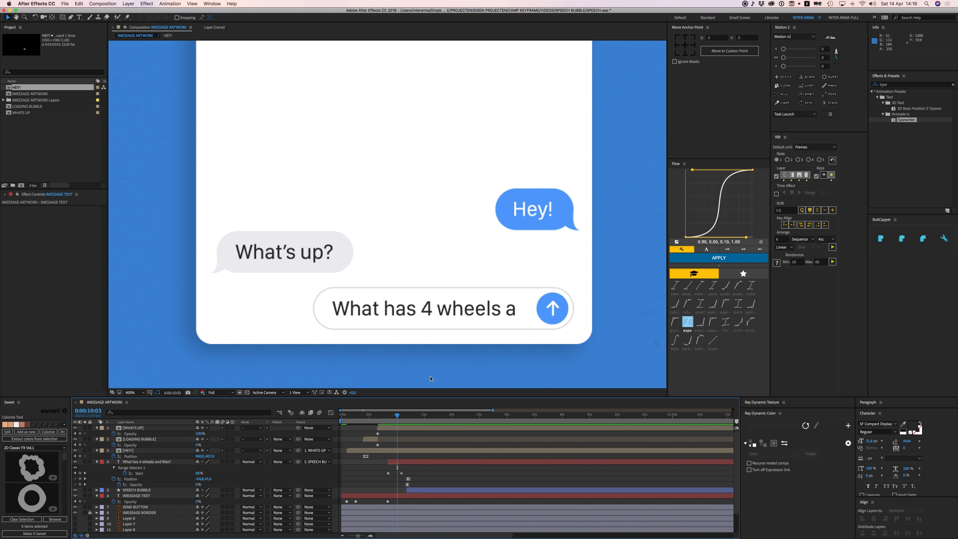
Step: Add a position keyframe to the message text at 0:00:09:19 and shift the text about 100 px left at 0:00:11:15
left_click_drag(397, 417, 394, 415)
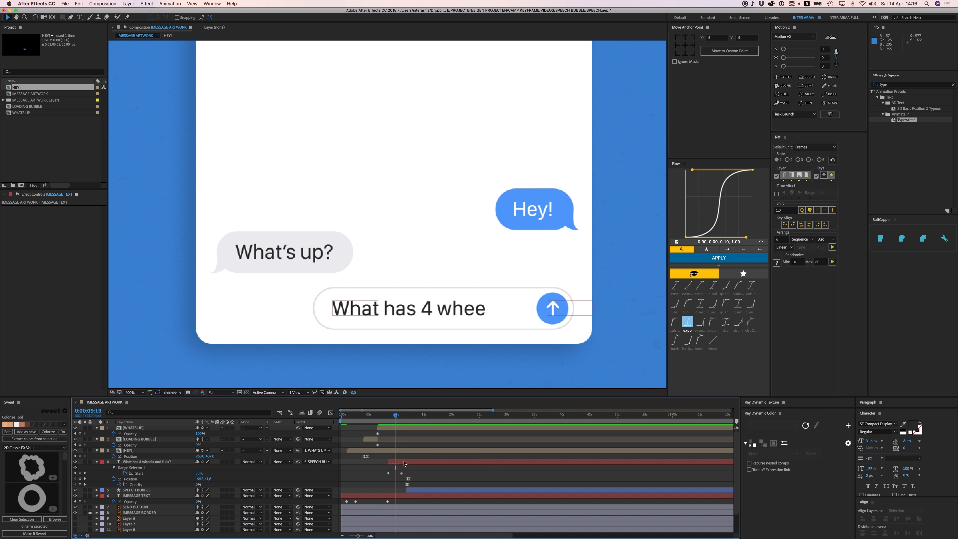
left_click(403, 460)
scroll(400, 478, "up", 2)
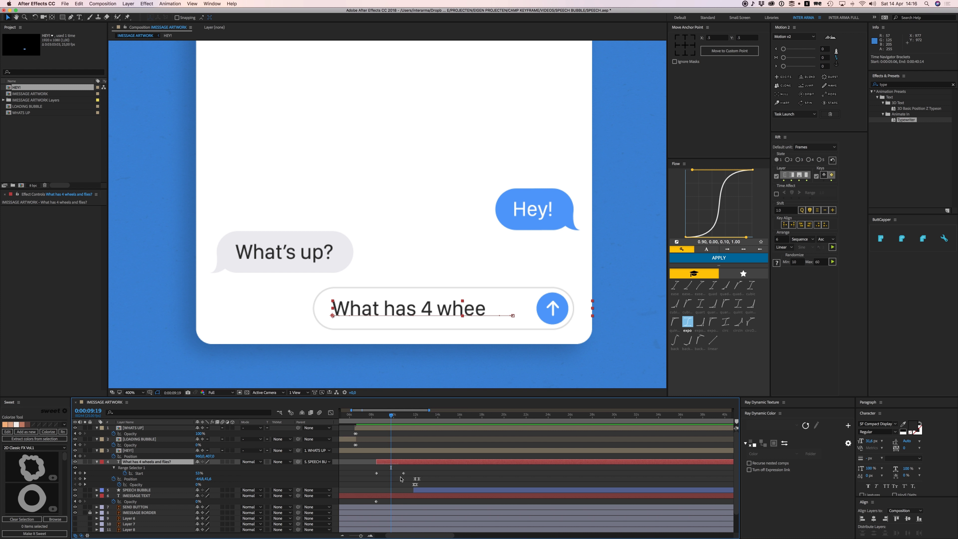
scroll(400, 478, "left", 1)
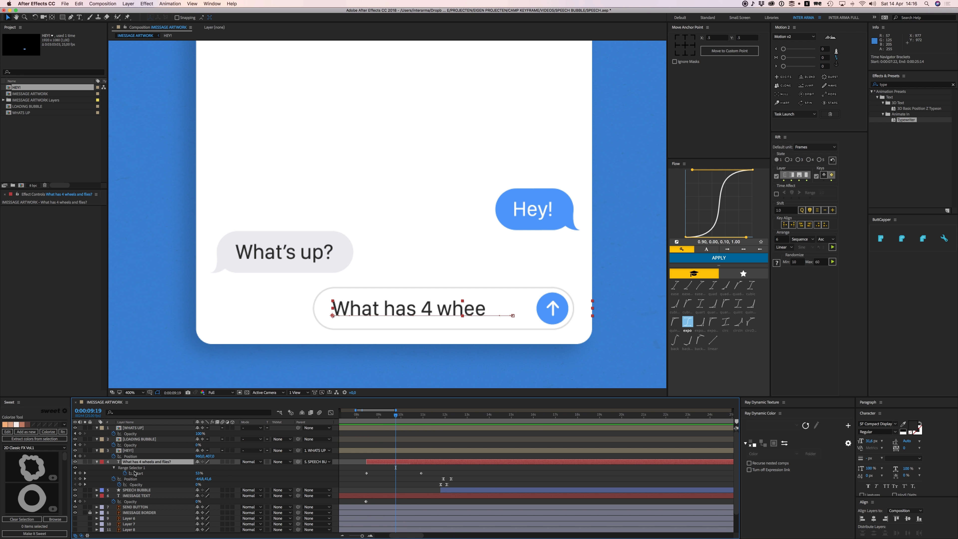
left_click(80, 478)
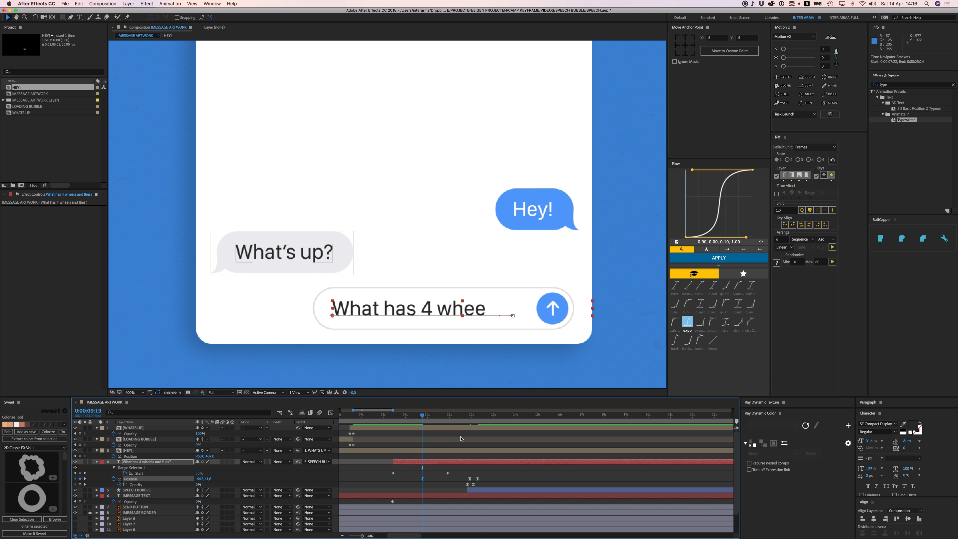
left_click_drag(423, 415, 464, 419)
left_click_drag(553, 312, 486, 311)
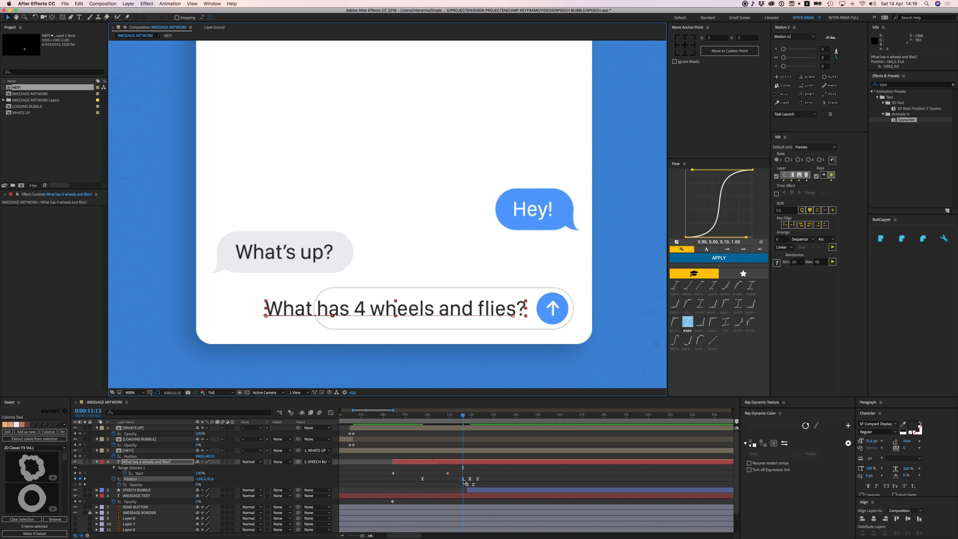
Step: Copy the shifted position keyframe onto the keyframe where the send movement begins, and preview the typing
scroll(464, 482, "up", 4)
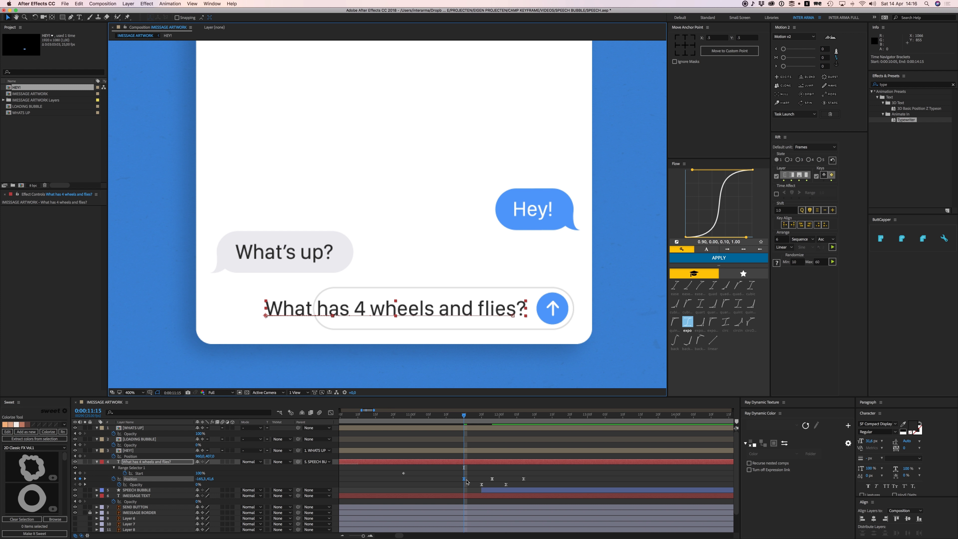
key("super+c")
mouse_move(483, 414)
left_mouse_down()
mouse_move(524, 422)
mouse_move(479, 424)
left_mouse_up()
key("super+v")
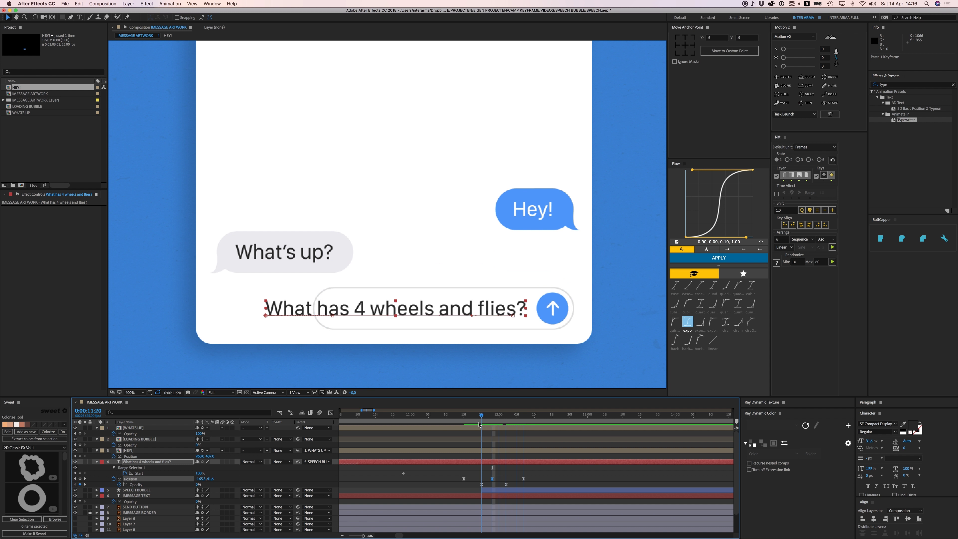
key("semicolon")
key("j")
key("j")
key("j")
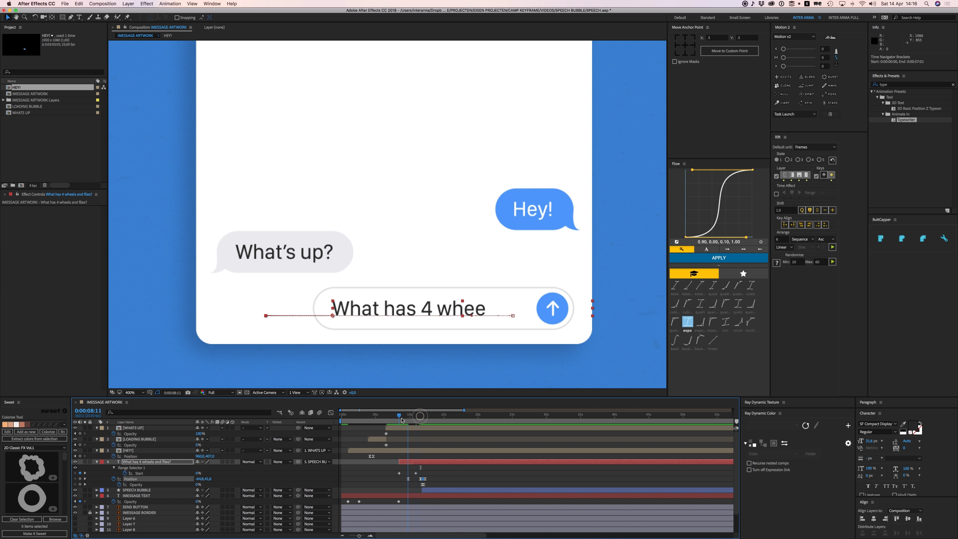
key("space")
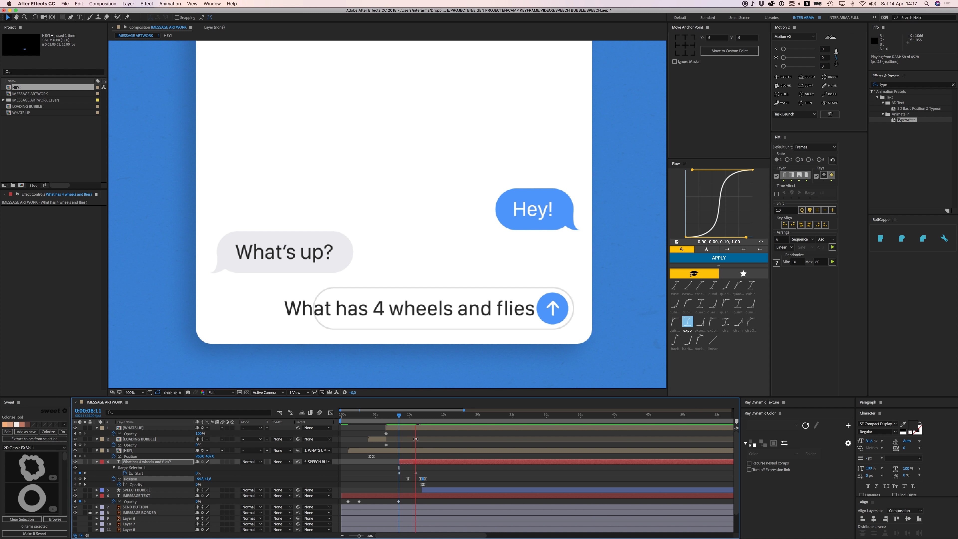
key("space")
Step: Move the message text's shifted position keyframe from 0:00:11:15 to about 0:00:10:13 and preview the faster slide
scroll(419, 484, "up", 5)
scroll(442, 481, "left", 3)
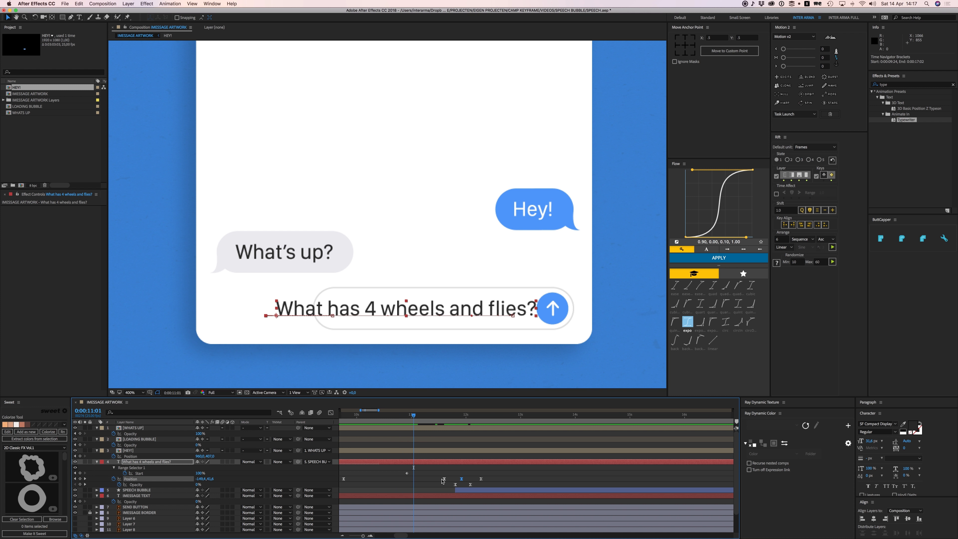
left_click(383, 479)
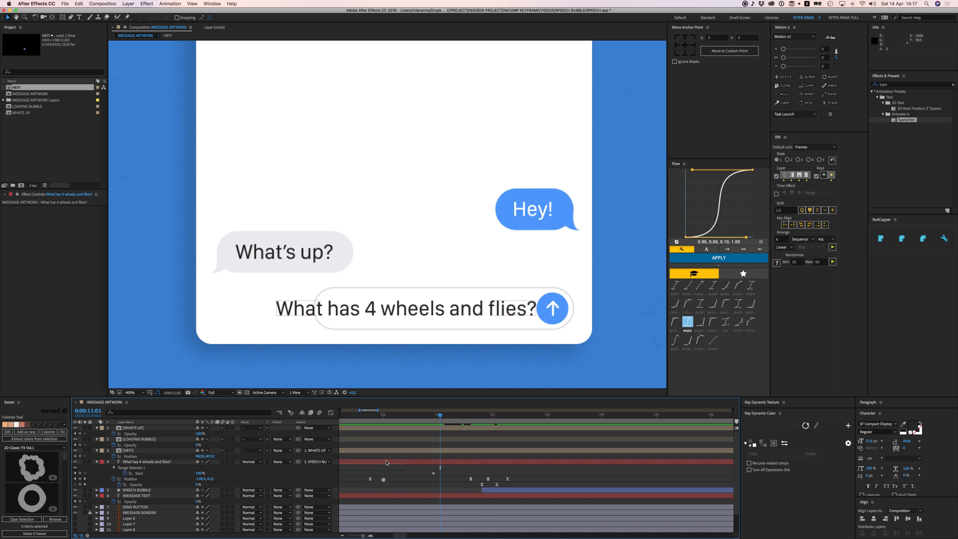
left_click_drag(370, 417, 409, 417)
left_click_drag(471, 478, 412, 478)
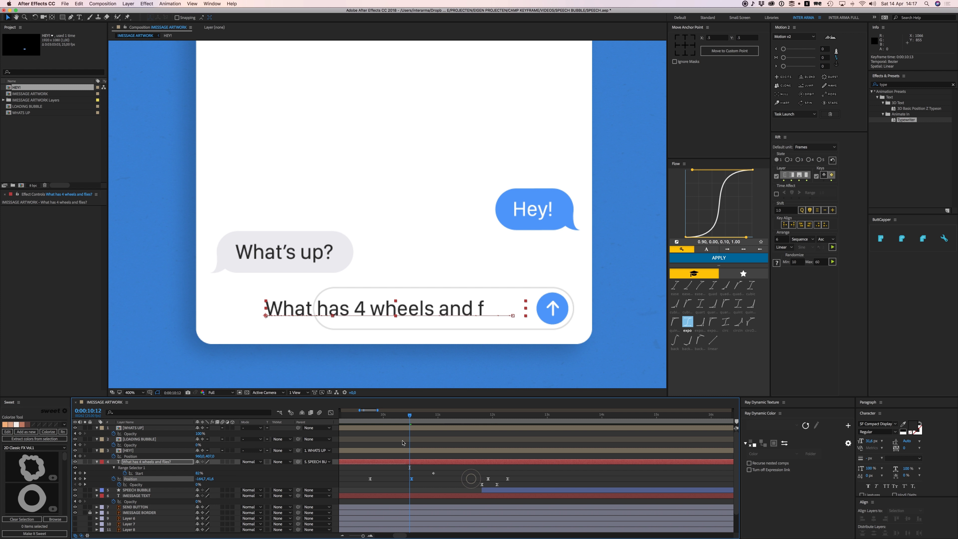
left_click(370, 415)
key("space")
key("space")
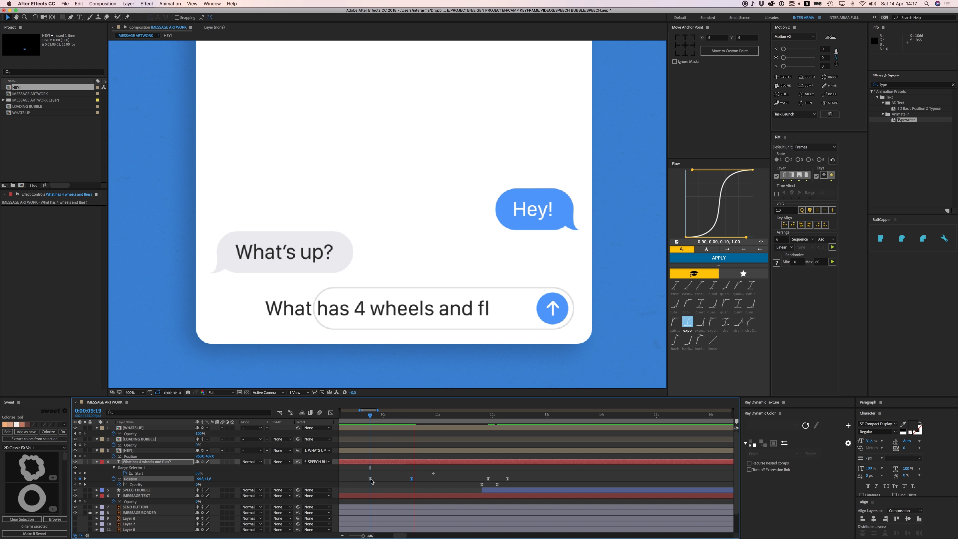
Step: Apply the 0.90, 0.00, 0.10, 1.00 Flow curve to the message text's first two position keyframes and preview it
left_click_drag(422, 485, 357, 471)
left_click(715, 258)
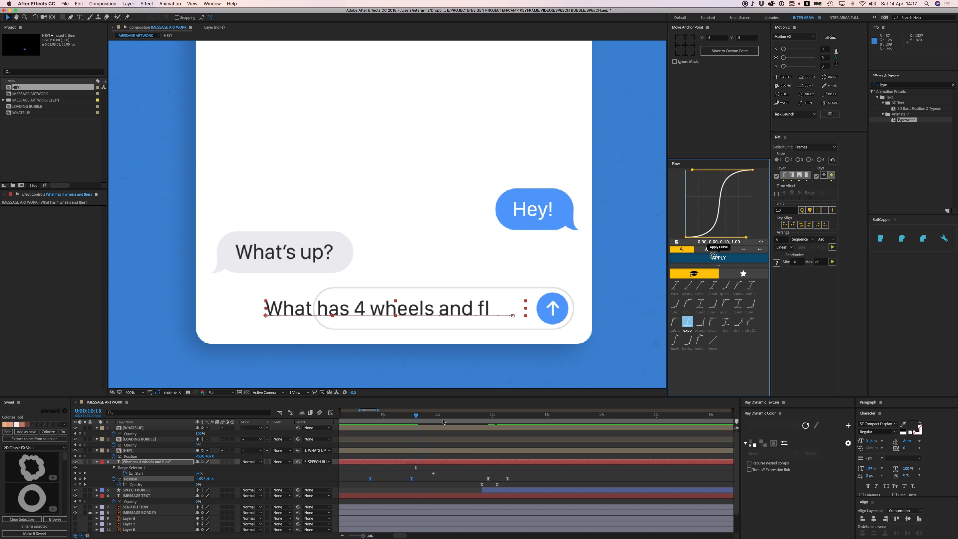
left_click(370, 415)
key("space")
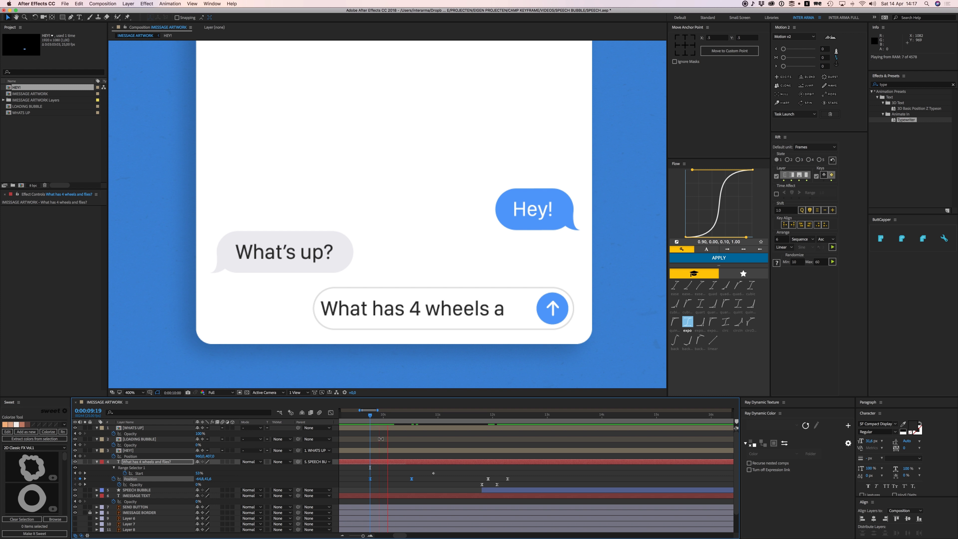
key("space")
Step: Adjust the slide's duration by previewing a shorter spacing and setting the second position keyframe at 0:00:10:08
left_click_drag(391, 474, 422, 440)
left_click(451, 477)
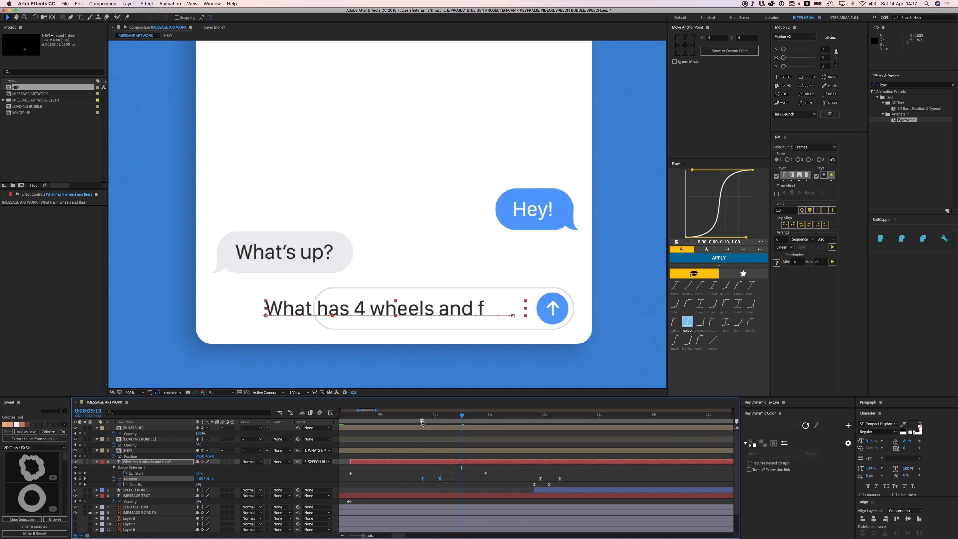
key("space")
key("space")
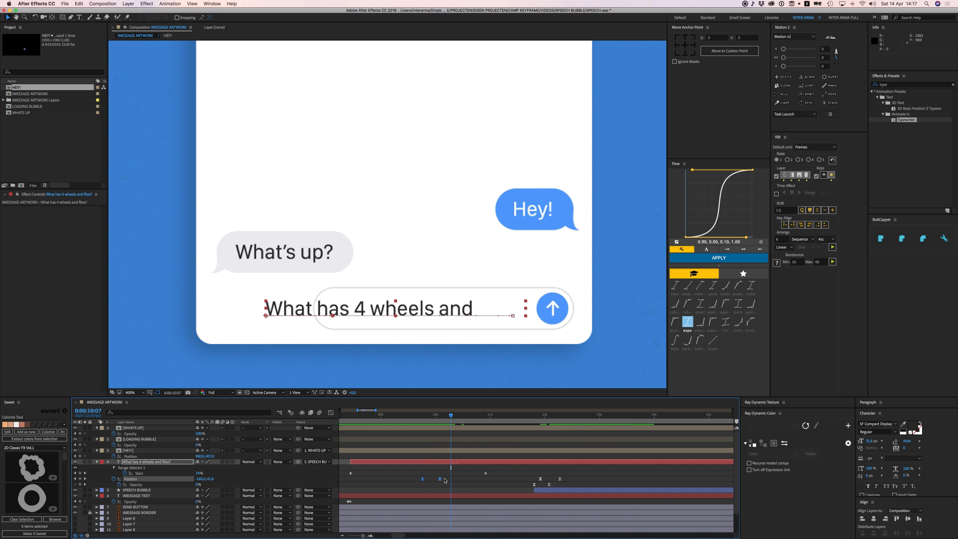
left_click_drag(442, 478, 454, 478)
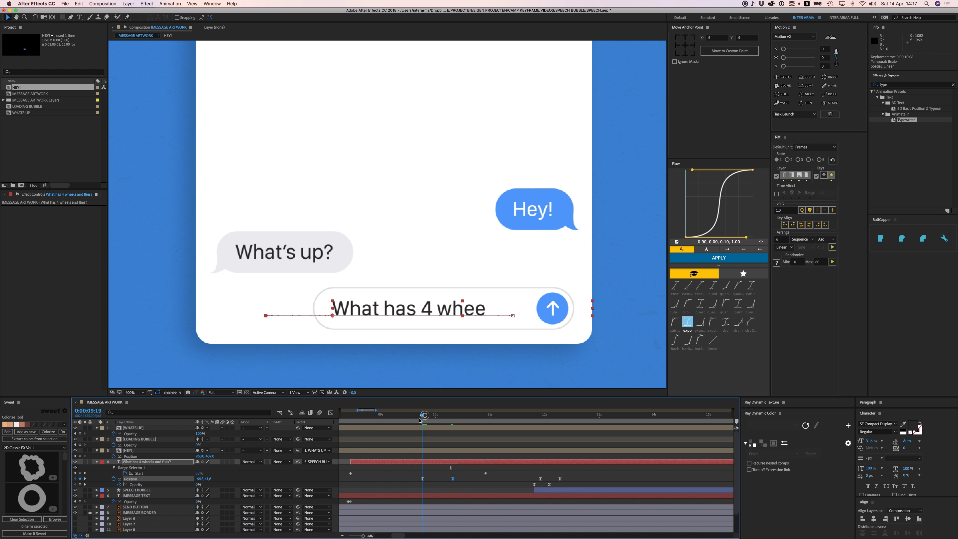
Step: Shift the message text's two slide position keyframes to about 0:00:10:01 and 0:00:10:17, and preview the slide
key("space")
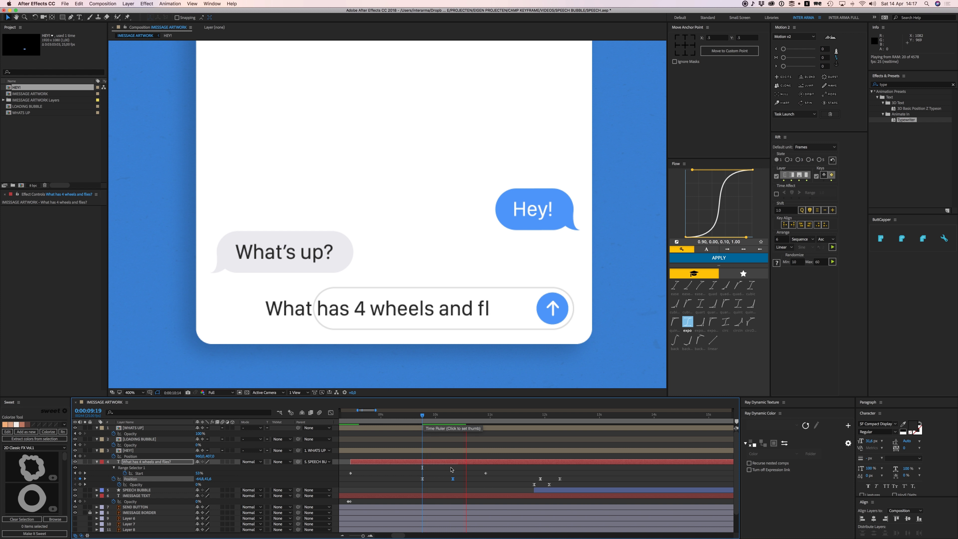
key("space")
mouse_move(453, 479)
left_mouse_down()
mouse_move(412, 476)
mouse_move(438, 478)
left_mouse_up()
left_click(422, 479)
left_click(411, 473)
left_click(458, 478)
left_click_drag(460, 416, 437, 418)
key("space")
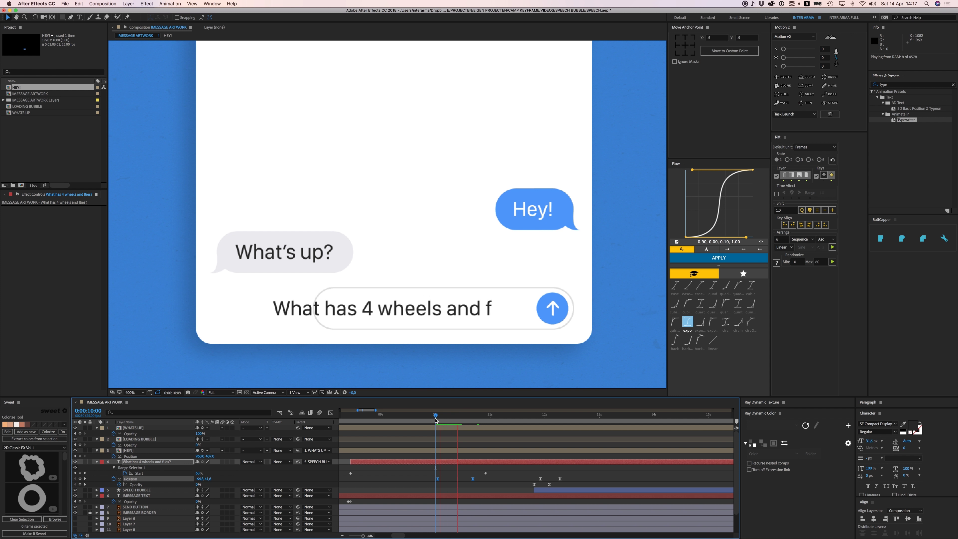
Step: Move the message text's second position keyframe to 0:00:11:01 and preview the slower slide
left_click(472, 469)
left_click_drag(473, 478, 492, 478)
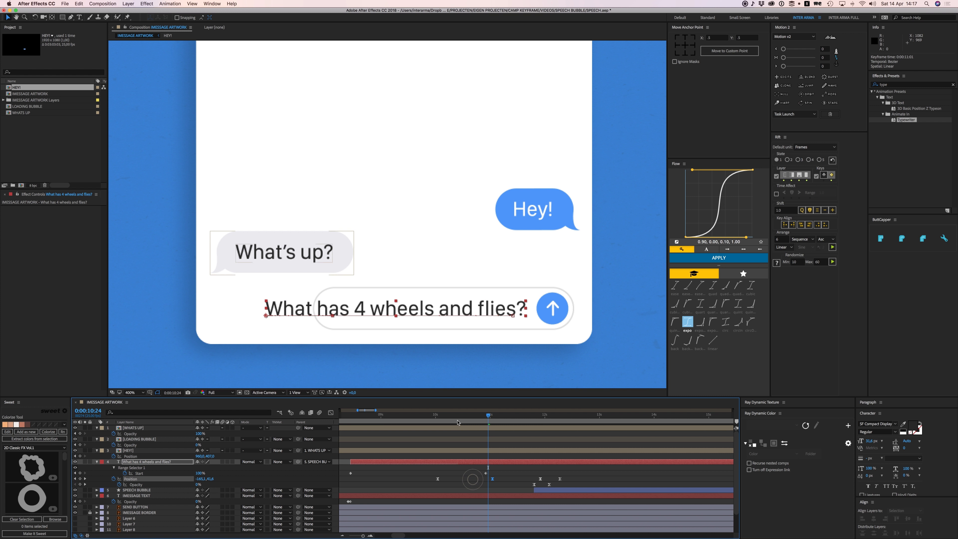
left_click_drag(455, 417, 437, 419)
key("space")
key("space")
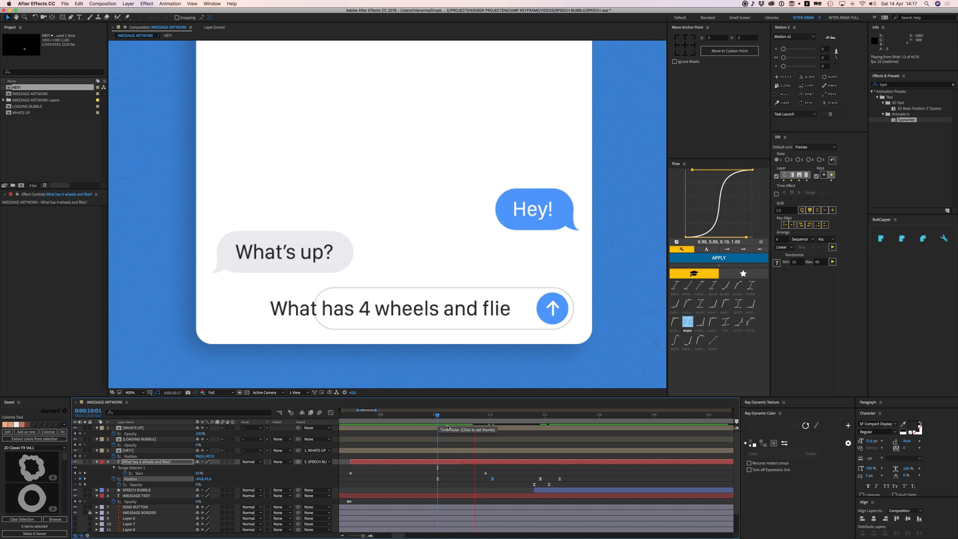
Step: Shift both slide position keyframes earlier together so the first sits at 0:00:09:22, and preview the typing
left_click(437, 478, "shift")
left_click_drag(437, 478, 429, 478)
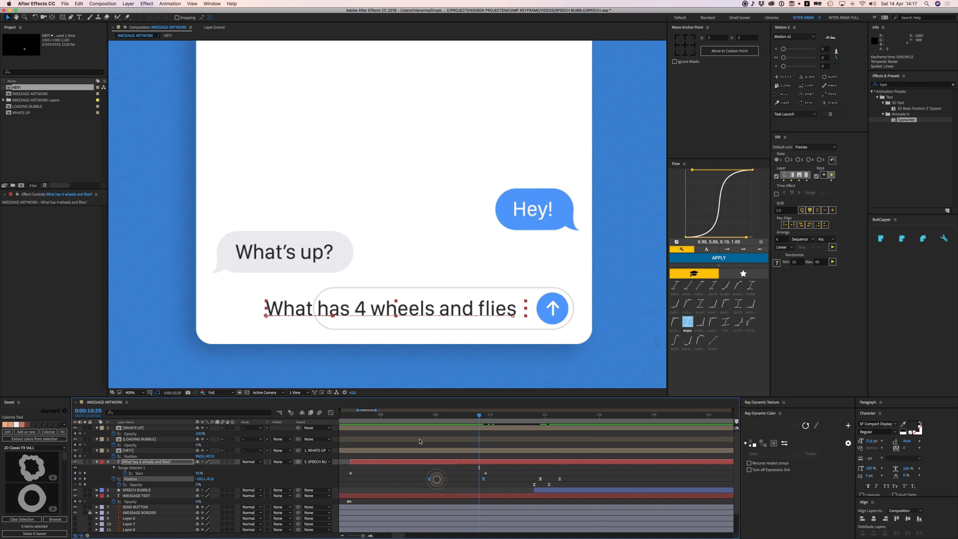
left_click(407, 415)
key("space")
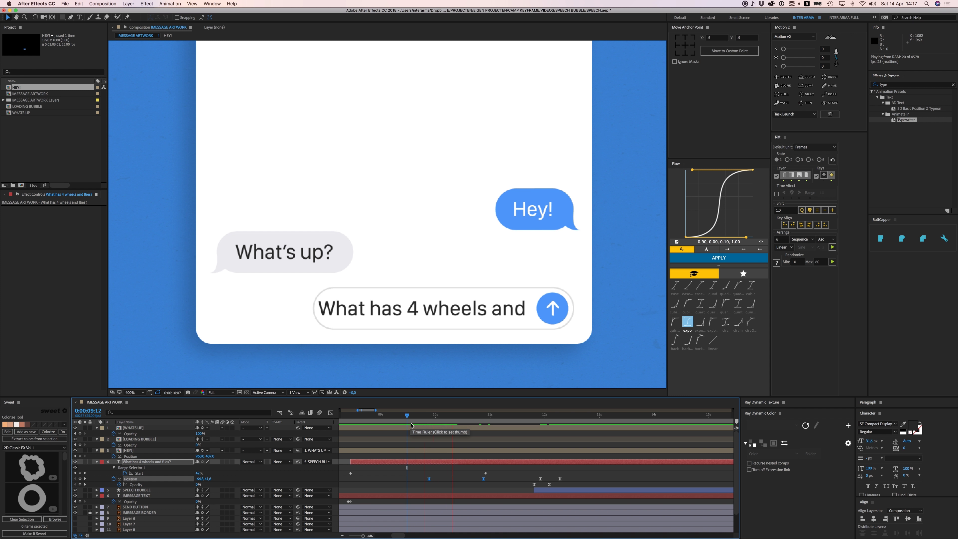
key("space")
left_click(325, 384)
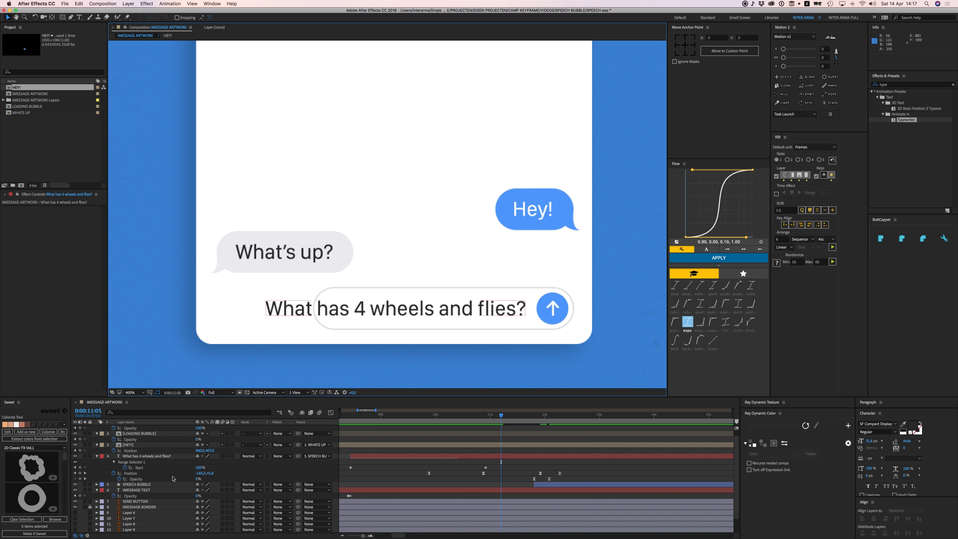
Step: Unlock the IMESSAGE BORDER layer and create a shape layer from its vector artwork
scroll(149, 487, "down", 3)
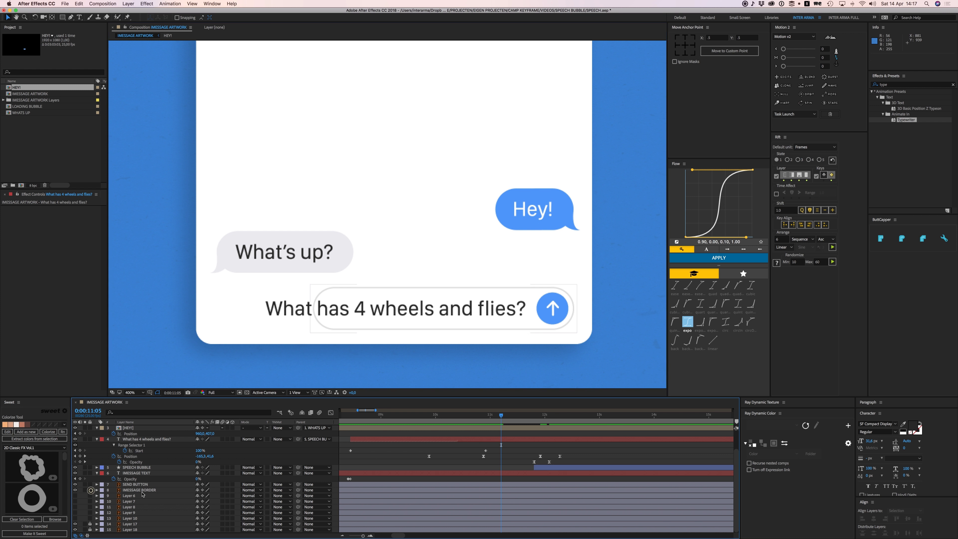
left_click(89, 490)
right_click(148, 490)
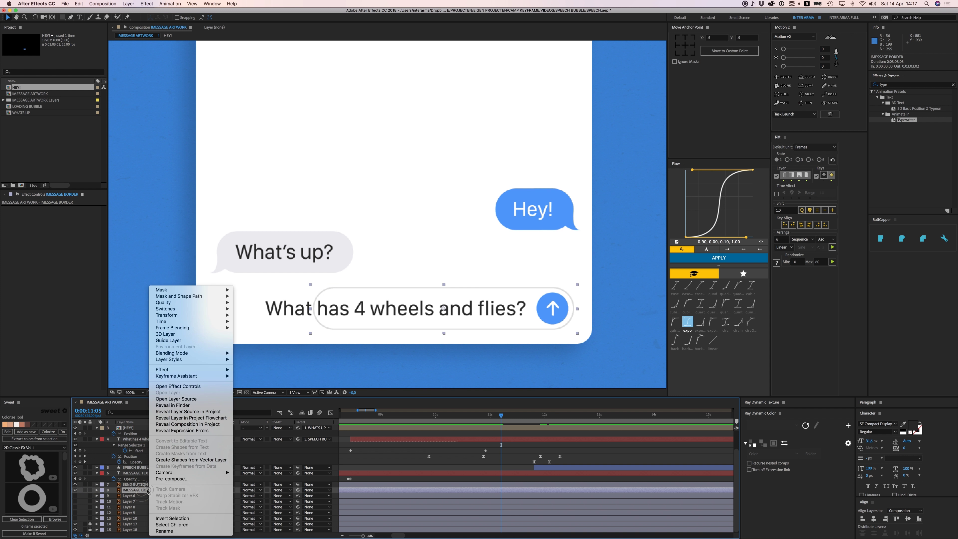
left_click(184, 459)
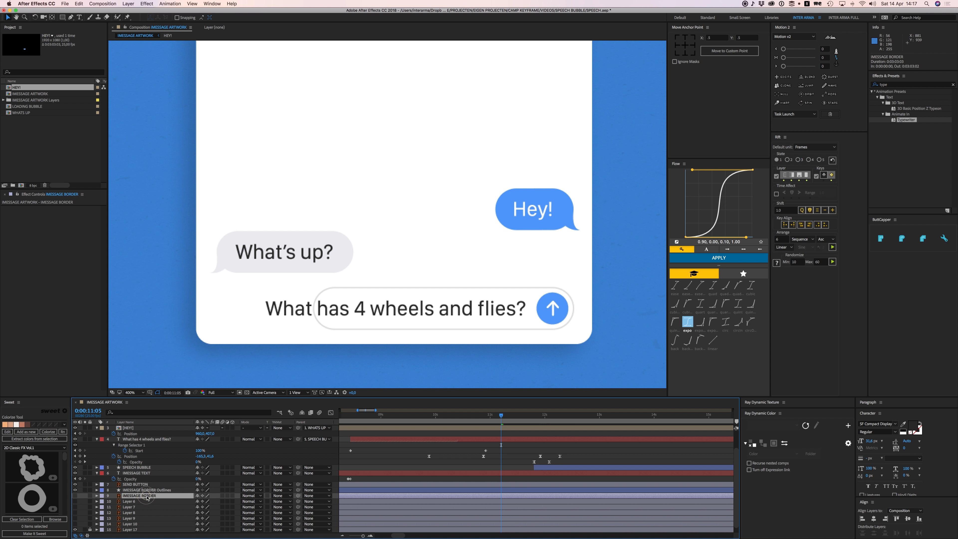
Step: Reveal the Path property of the IMESSAGE BORDER Outlines layer and add a path keyframe at 0:00:09:22
left_click(147, 490)
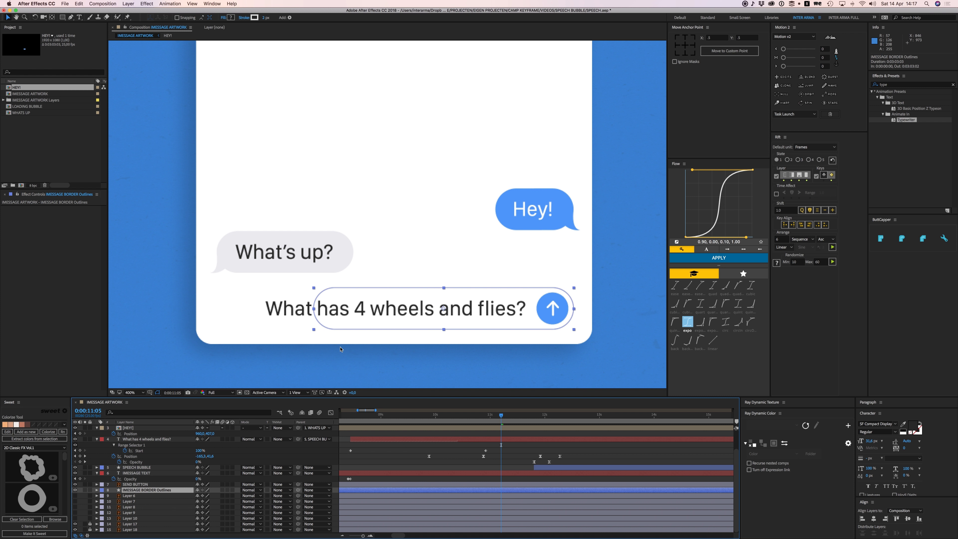
left_click(97, 489)
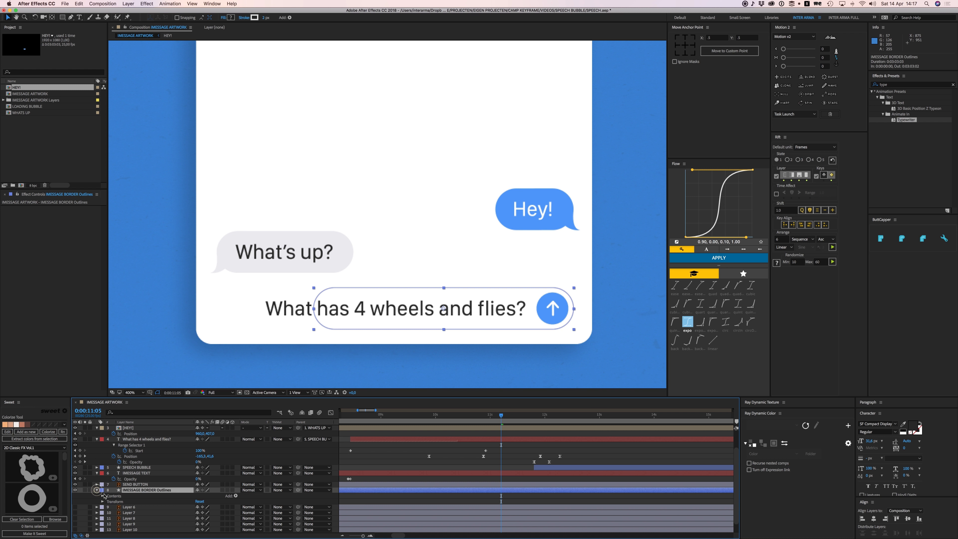
left_click(103, 495)
left_click(107, 501)
left_click(114, 507)
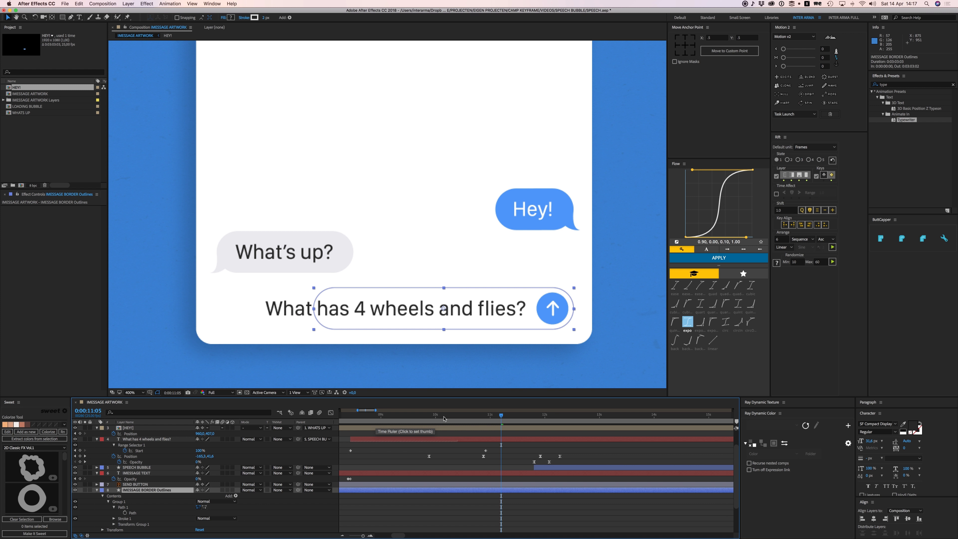
left_click_drag(444, 418, 428, 414)
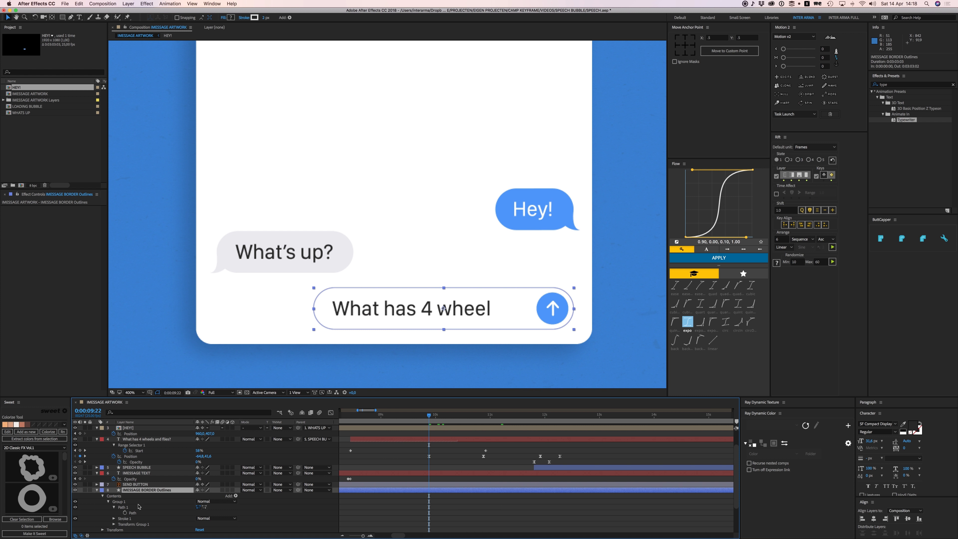
left_click(124, 512)
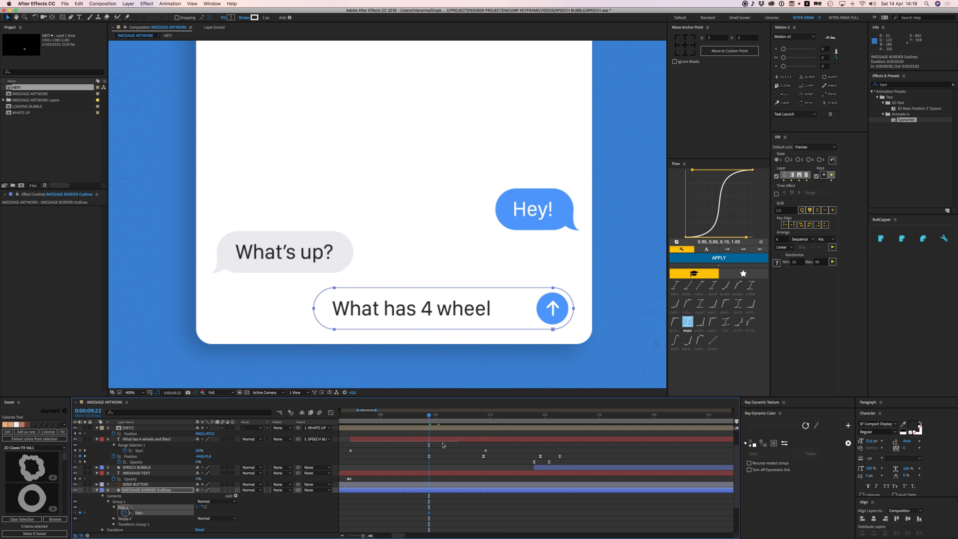
Step: At 0:00:10:22 extend the border path's left end around the whole message, and apply the 0.90, 0.00, 0.10, 1.00 Flow curve to both path keyframes
left_click(482, 417)
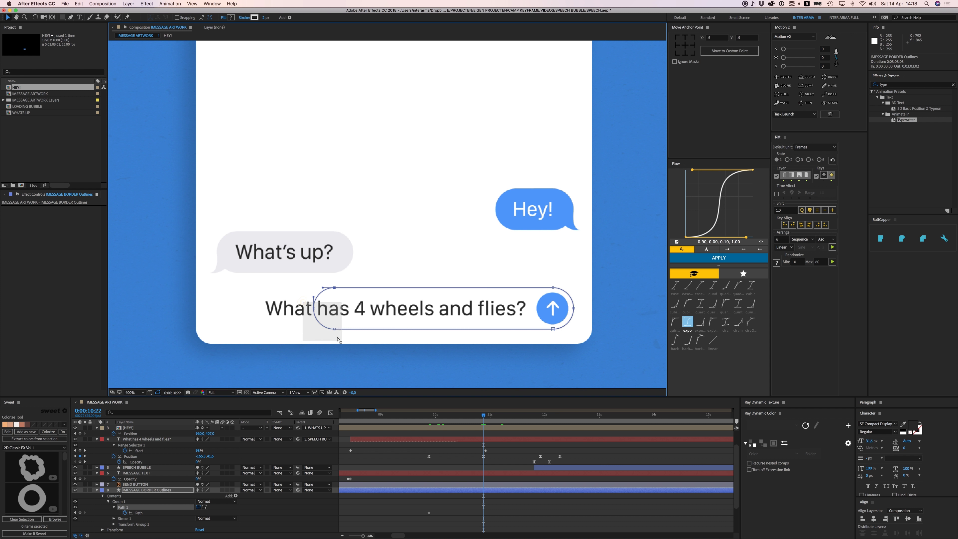
left_click_drag(331, 332, 273, 333)
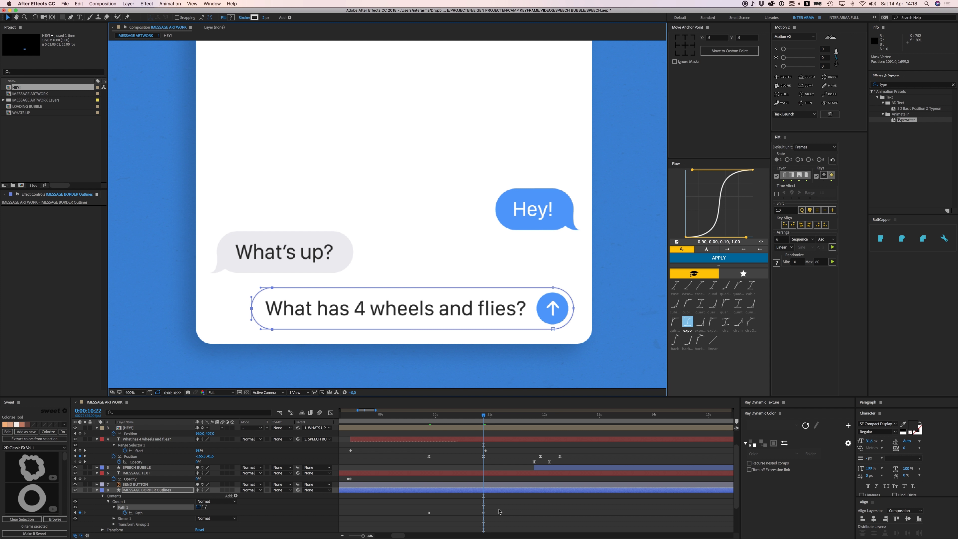
left_click_drag(386, 496, 504, 518)
left_click(727, 257)
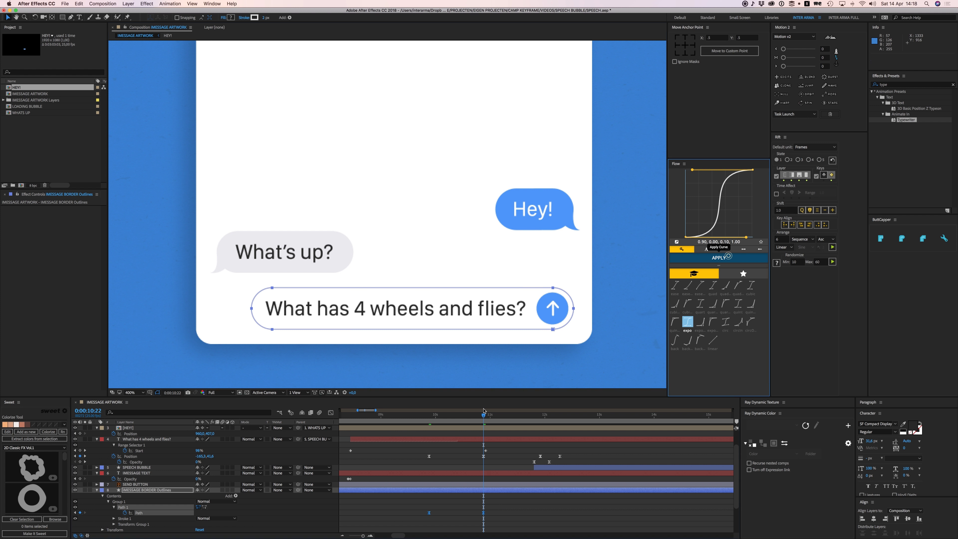
Step: Preview the border widening together with the sliding text, close up and in a wider view
left_click(431, 416)
key("space")
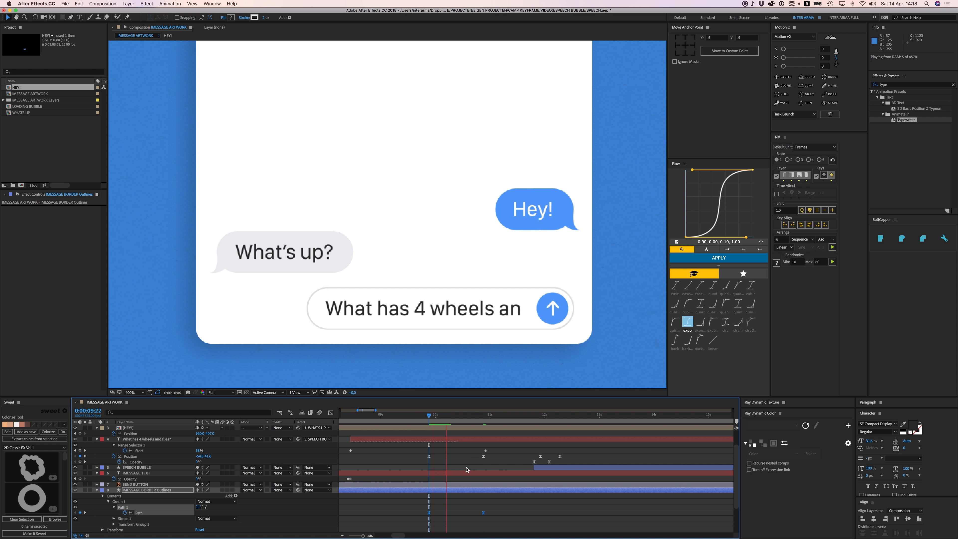
key("space")
left_click(465, 457)
scroll(471, 287, "down", 1)
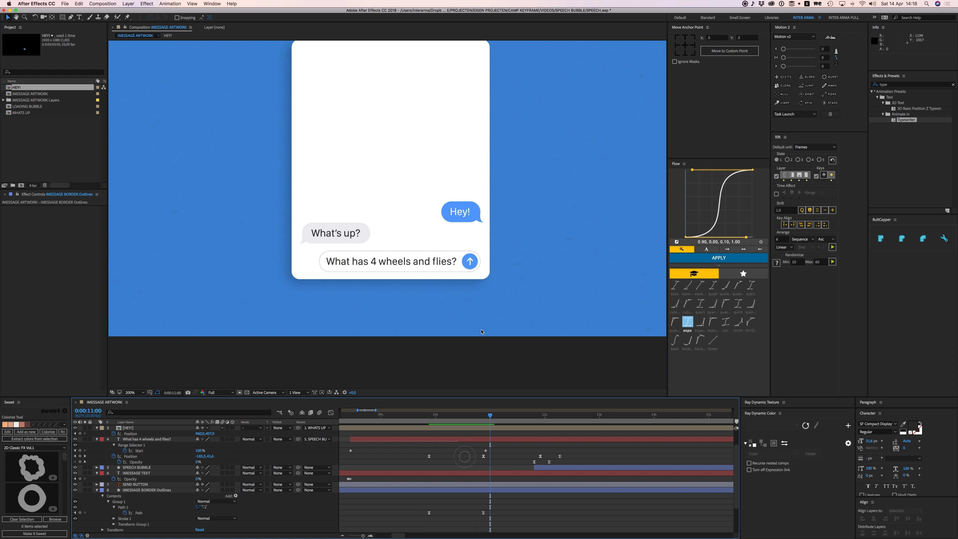
left_click(429, 415)
key("space")
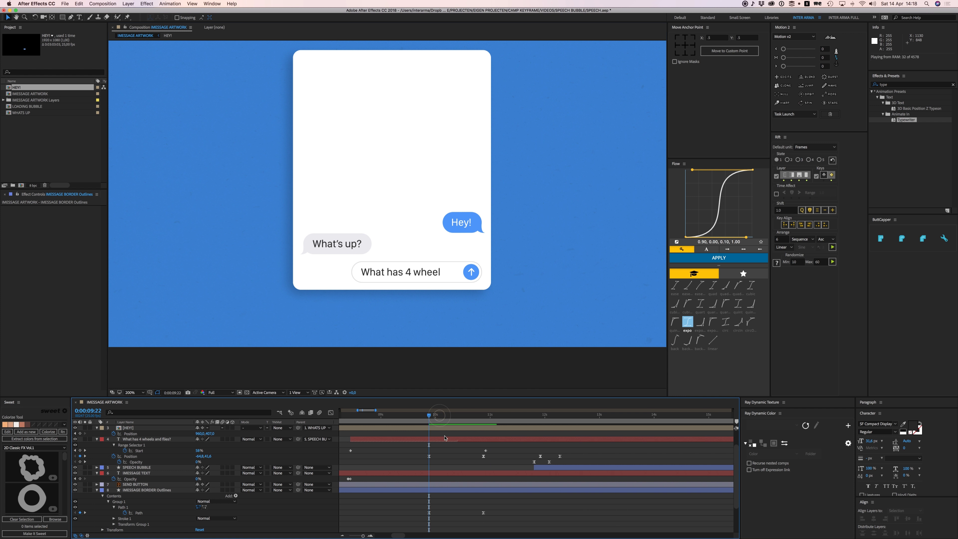
Step: Move the second keyframes of the border path and the message text position together to about 0:00:10:11, and preview
left_click_drag(446, 451, 481, 511)
left_click(482, 456)
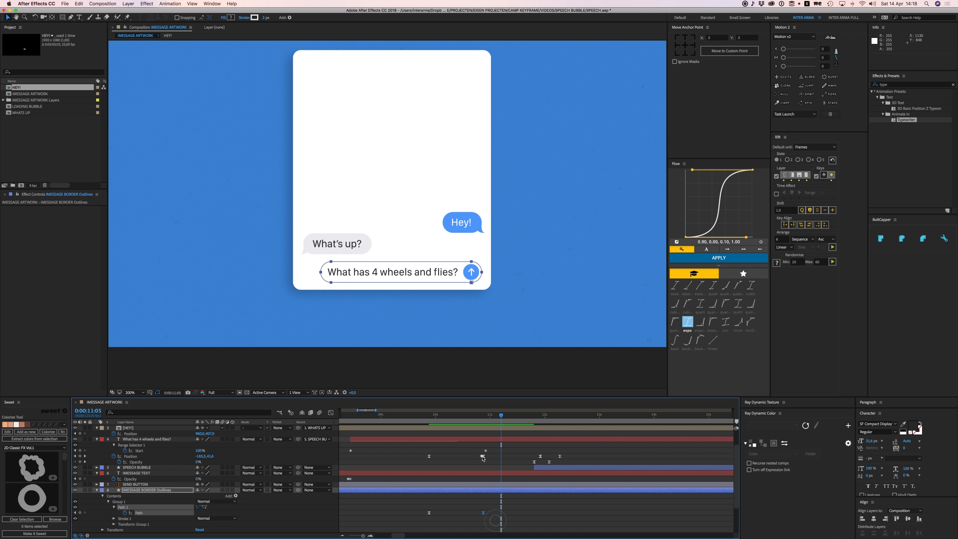
left_click_drag(484, 457, 462, 456)
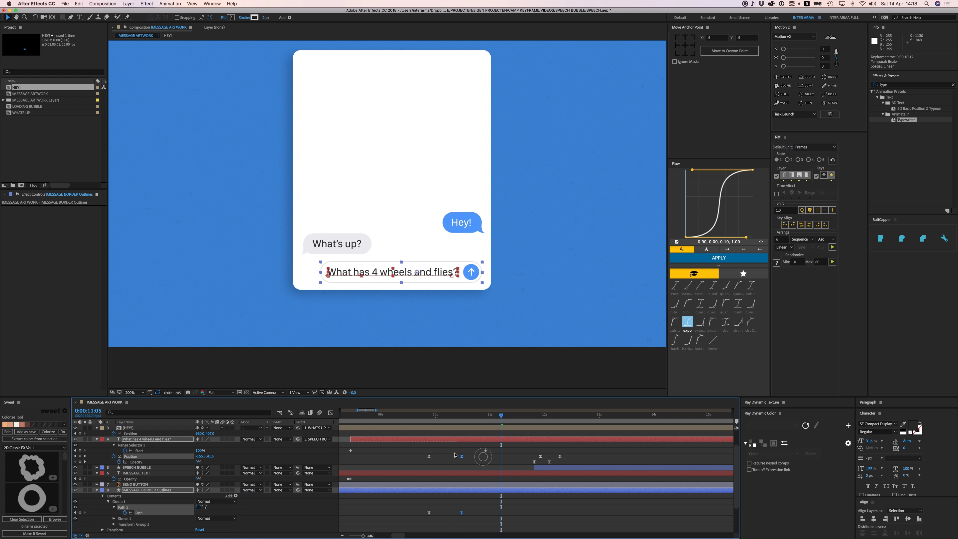
left_click(429, 418)
key("space")
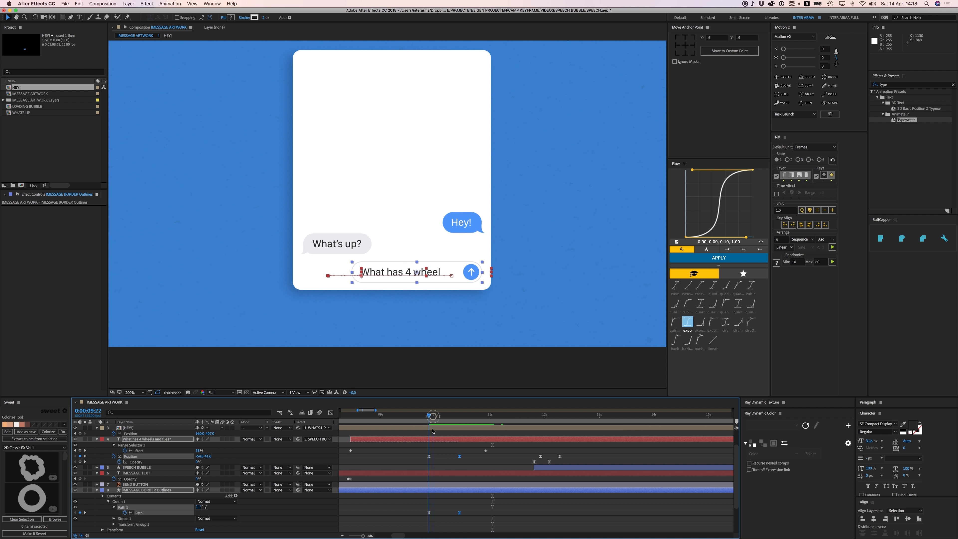
key("space")
left_click(444, 456)
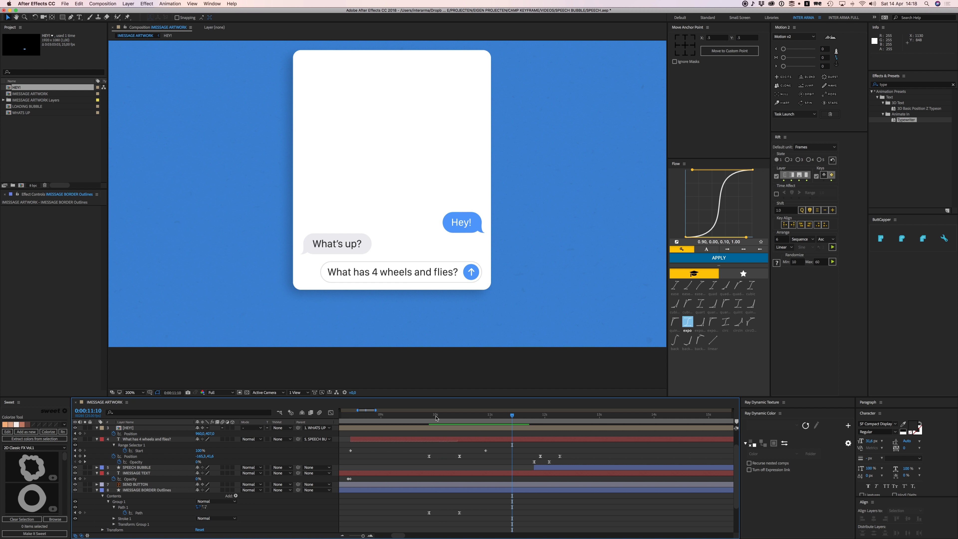
Step: Preview the animation from the border widening through the message being sent
left_click(430, 417)
key("space")
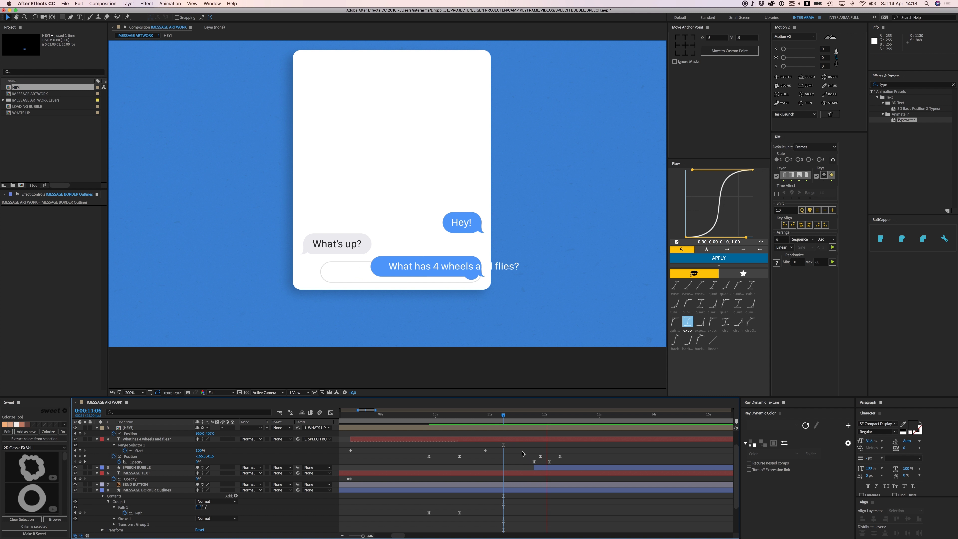
left_click_drag(545, 416, 522, 419)
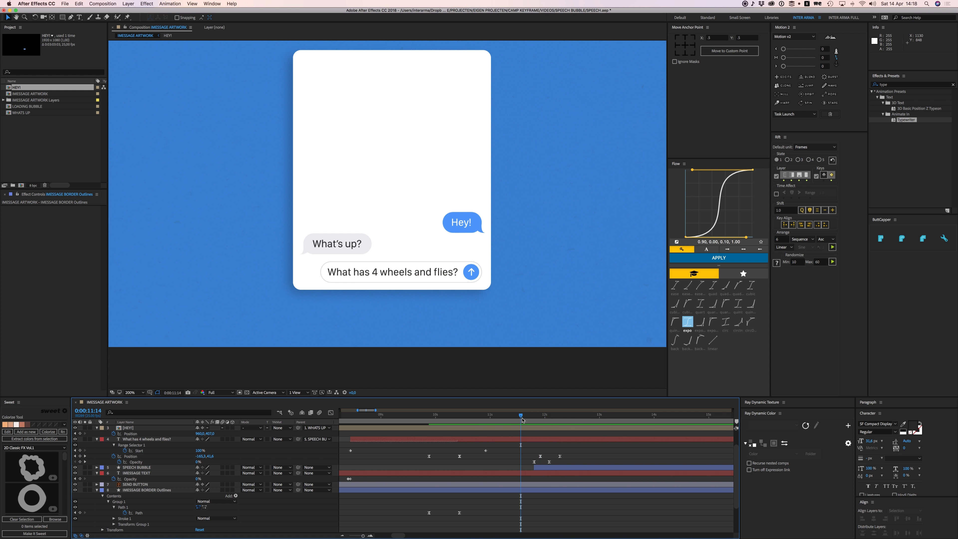
key("space")
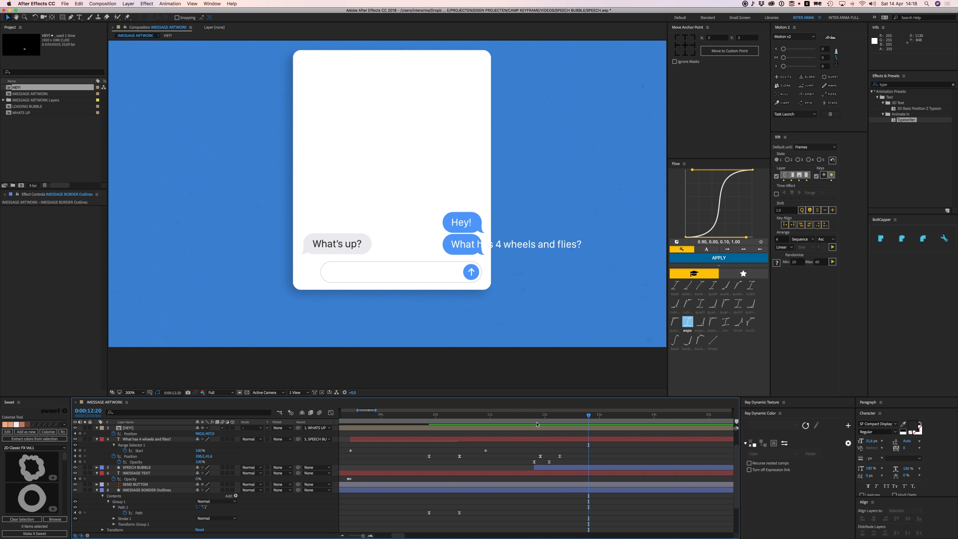
Step: Show the SPEECH BUBBLE layer's keyframes and go to the end of its send movement at 0:00:12:07
left_click(546, 415)
left_click(559, 467)
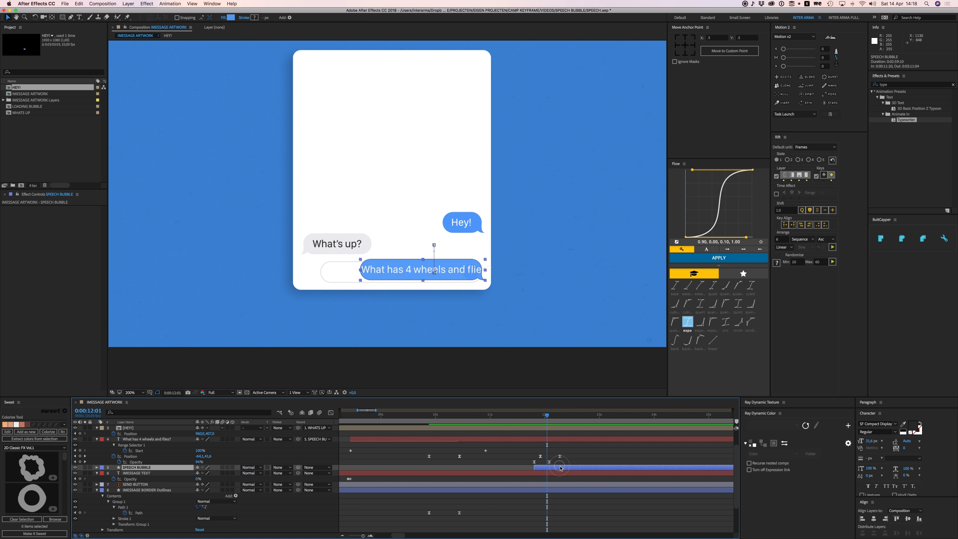
key("u")
left_click_drag(547, 417, 562, 421)
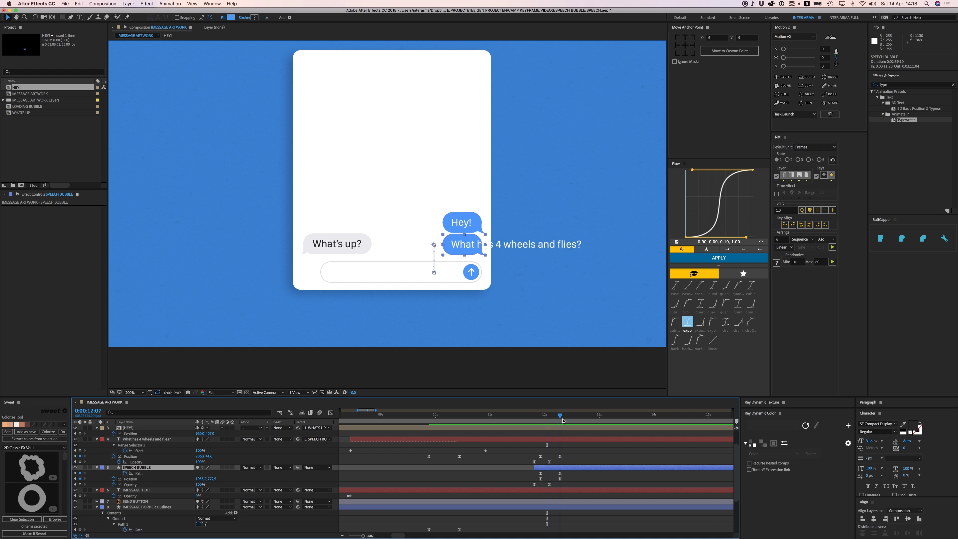
key(".")
left_click_drag(526, 320, 513, 308)
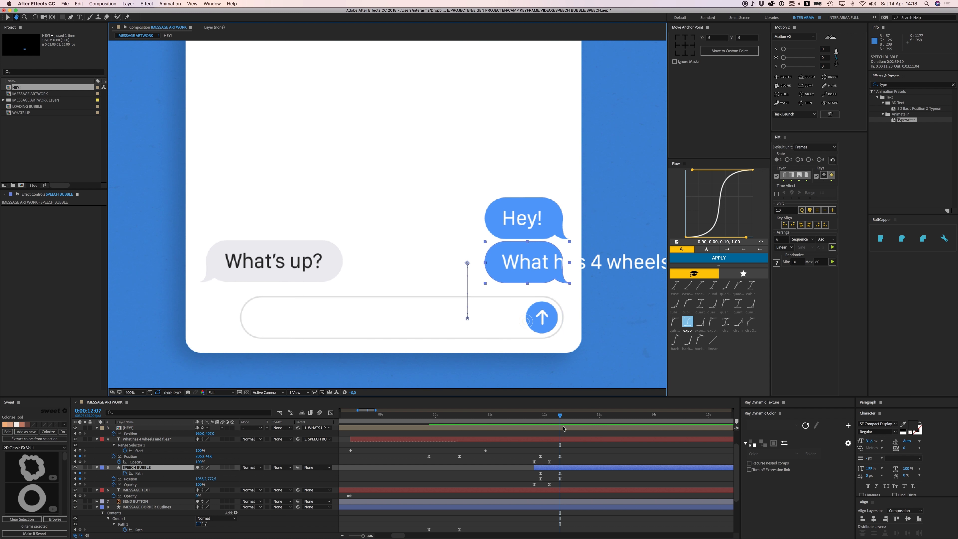
Step: At 0:00:12:07 move the message text left until the word "flies?" sits inside the right end of the blue speech bubble
left_click(628, 261)
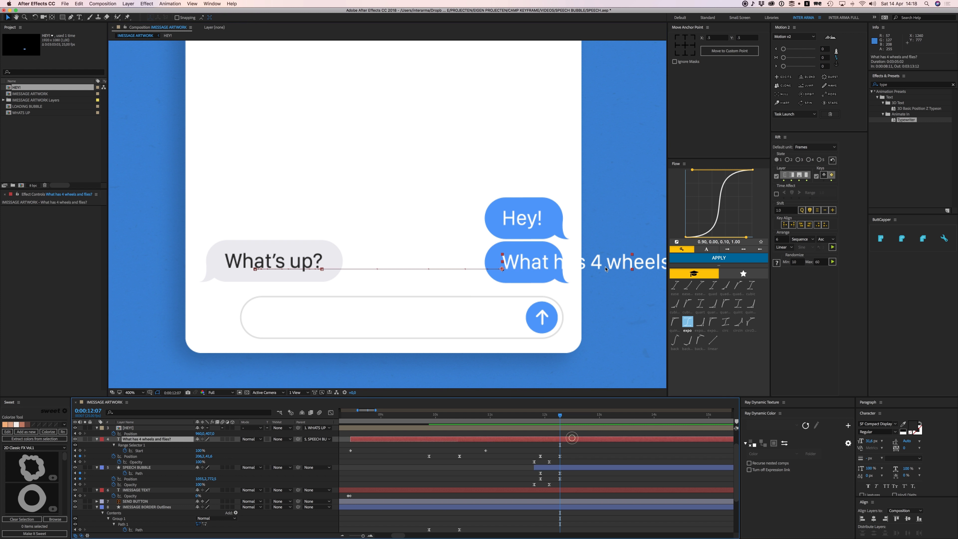
scroll(629, 264, "right", 5)
left_click_drag(634, 275, 414, 277)
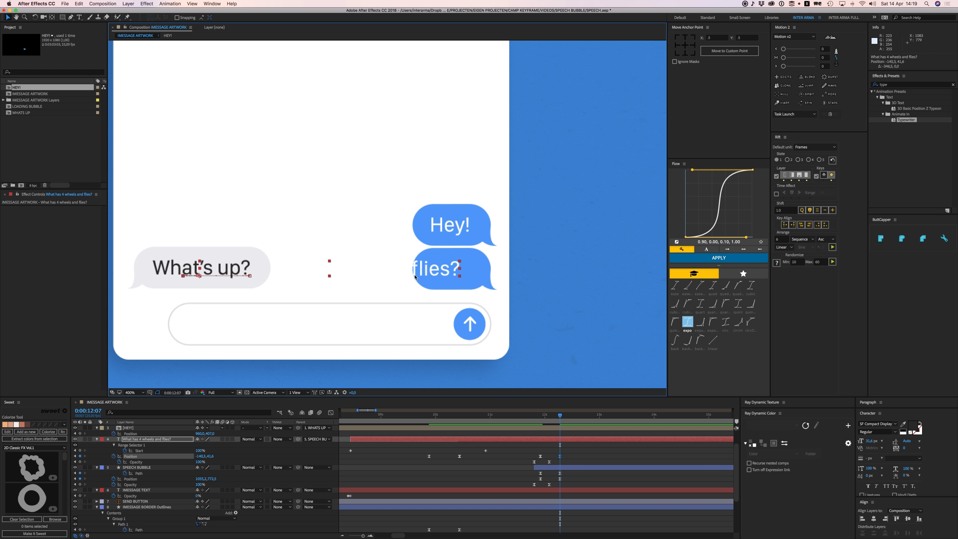
key("super+semicolon")
left_click_drag(445, 275, 450, 272)
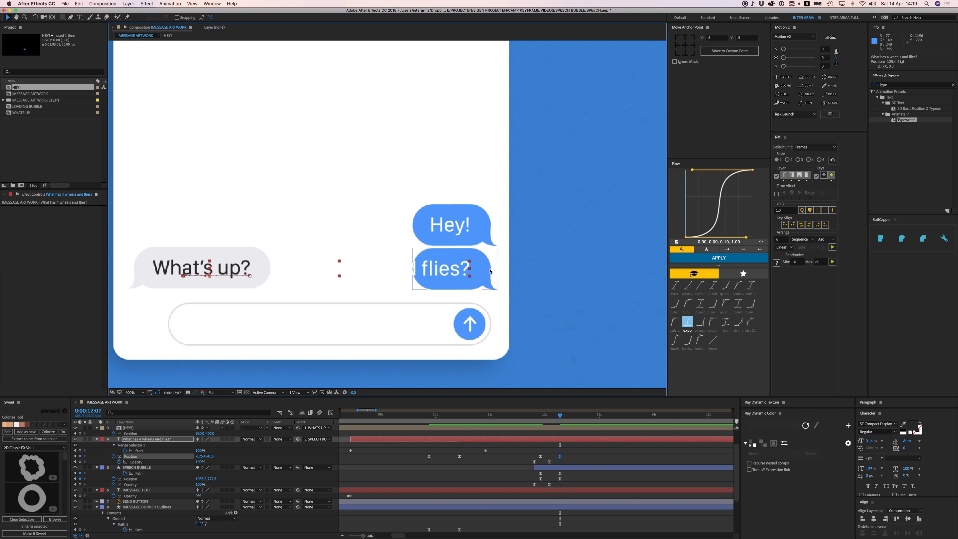
Step: At 0:00:12:07 stretch the SPEECH BUBBLE path's left end outward around the whole message "What has 4 wheels and flies?", and preview
left_click(486, 283)
left_click_drag(485, 283, 550, 282)
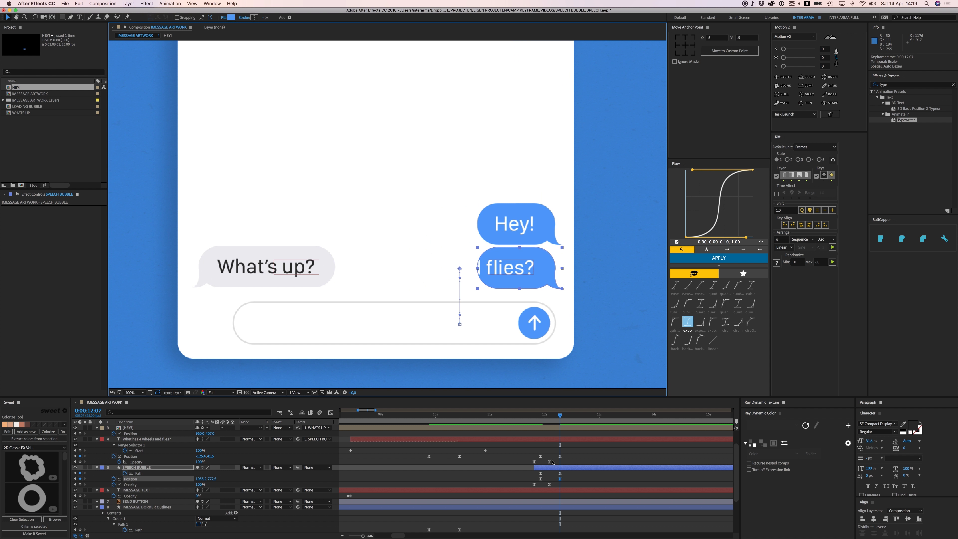
left_click(142, 474)
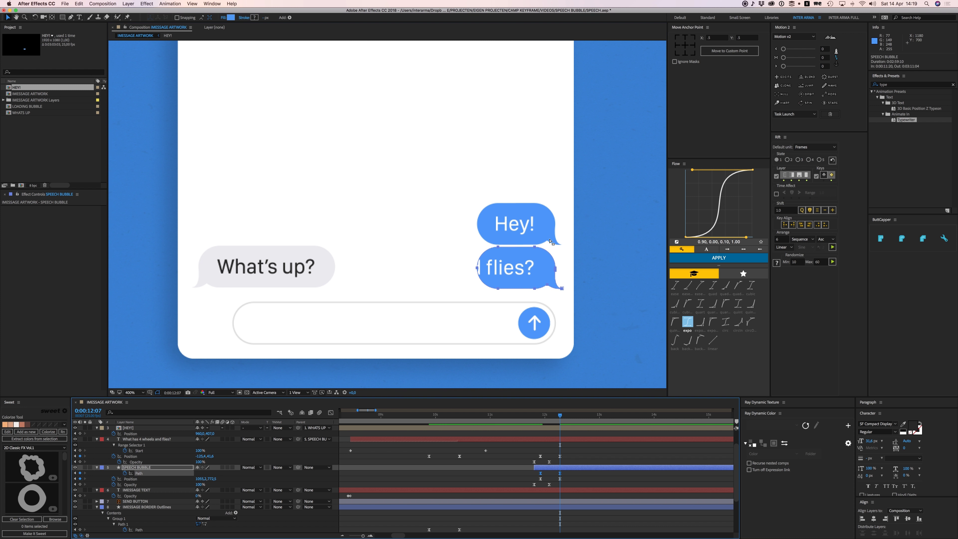
left_click_drag(488, 240, 274, 298)
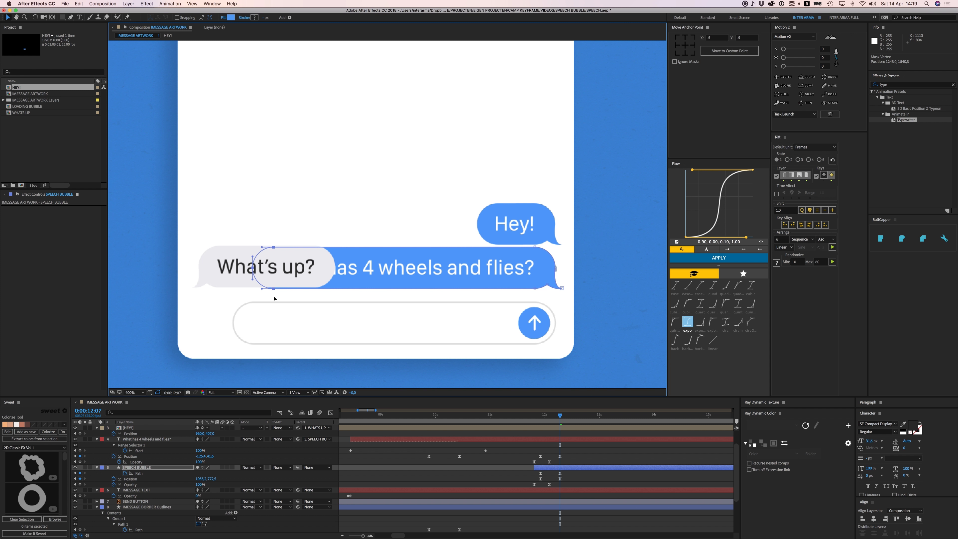
left_click_drag(545, 414, 531, 418)
key("space")
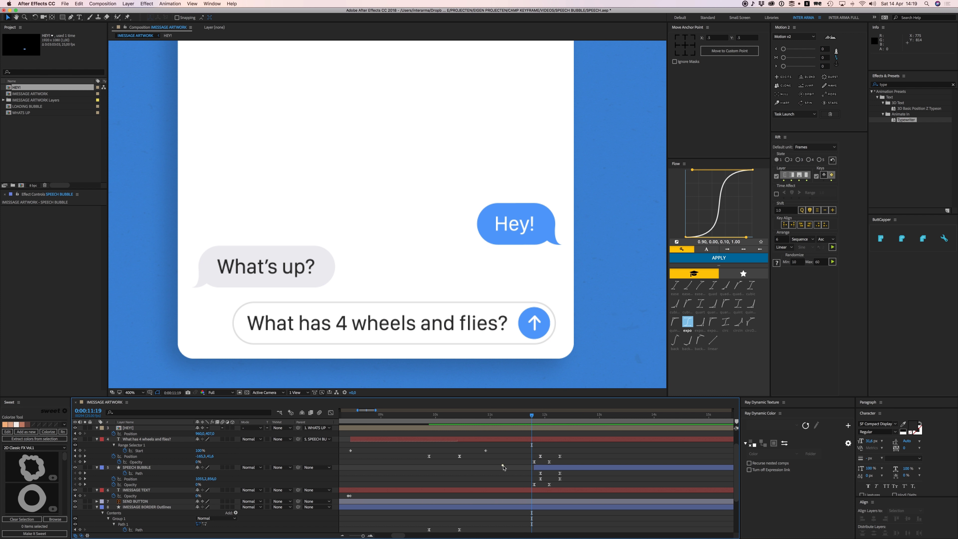
Step: Collapse the layers' keyframes, check the HEY! layer's parent, and parent the WHATS UP layer to SPEECH BUBBLE
left_click(503, 465)
key("u")
left_click(132, 439)
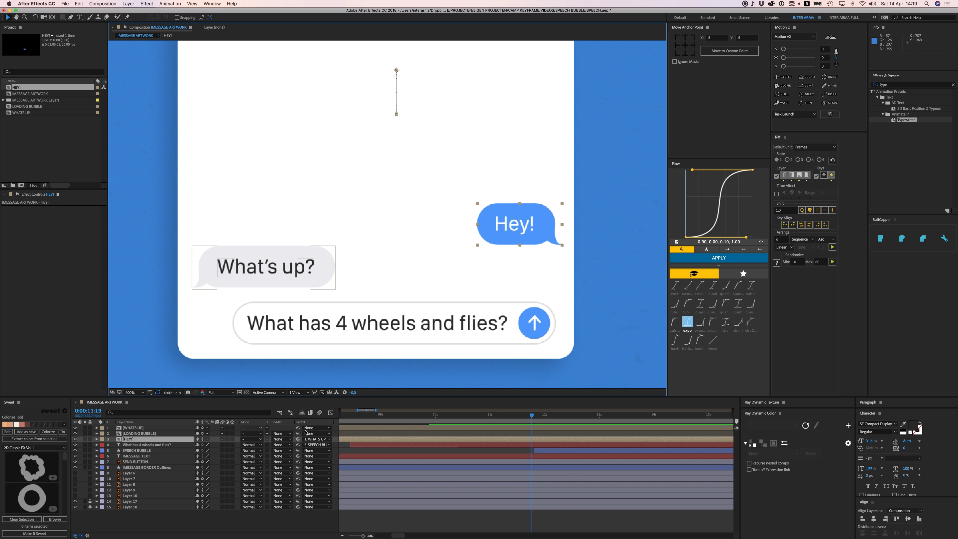
left_click(315, 439)
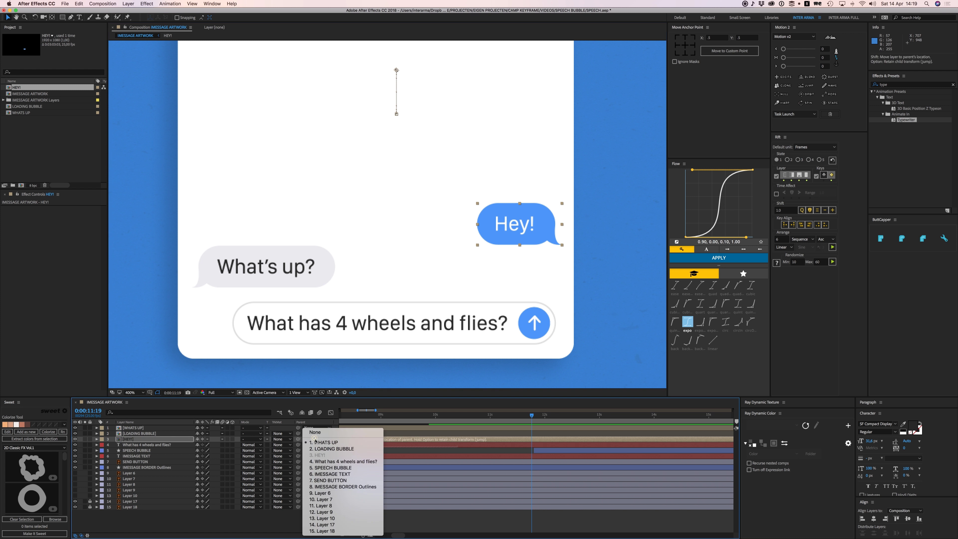
left_click(429, 454)
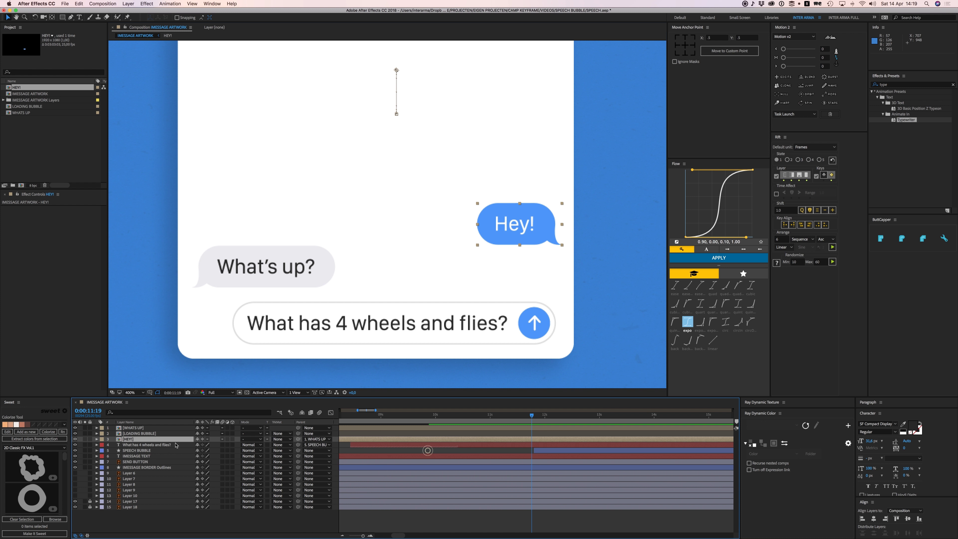
left_click(146, 428)
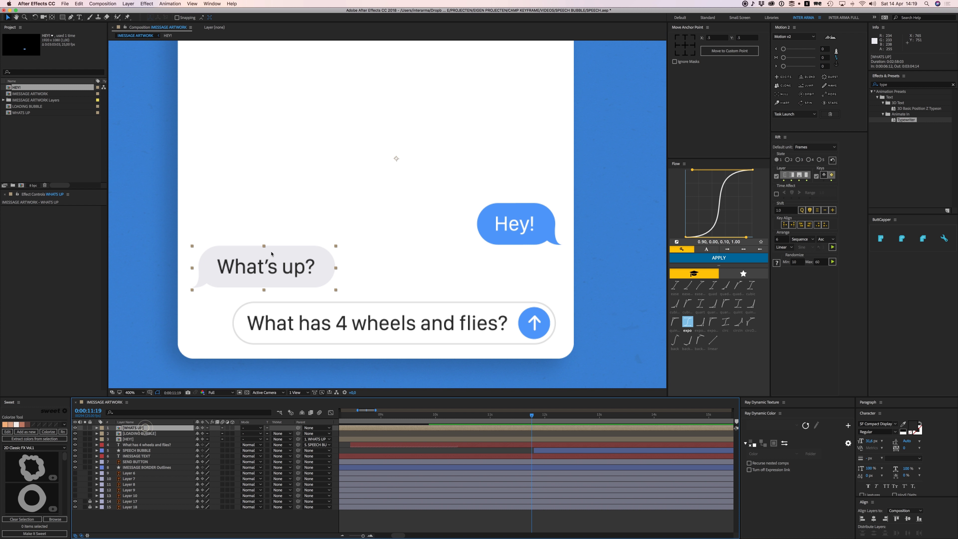
left_click(548, 451)
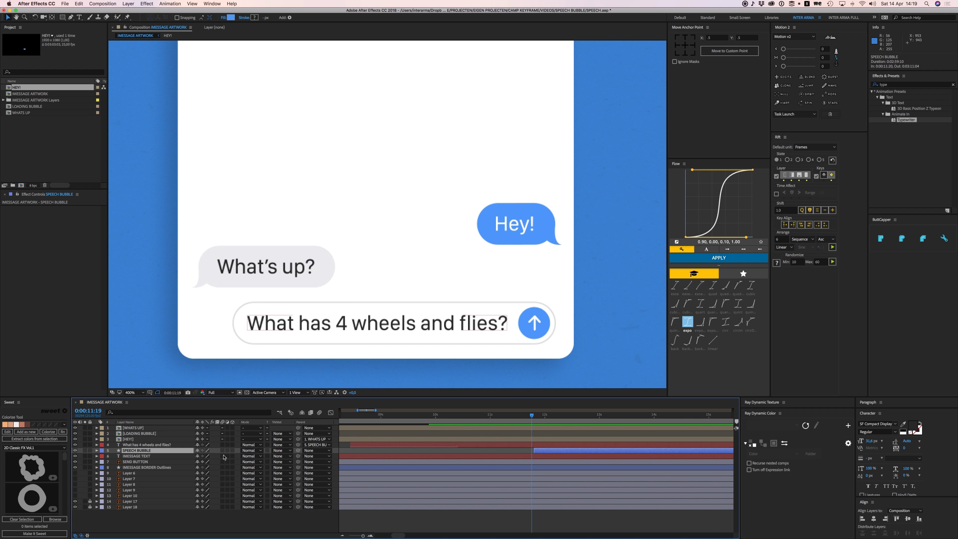
left_click(139, 428)
left_click_drag(298, 428, 150, 450)
Step: Preview the send animation from about 0:00:11:17 with the whole message card in view
key("space")
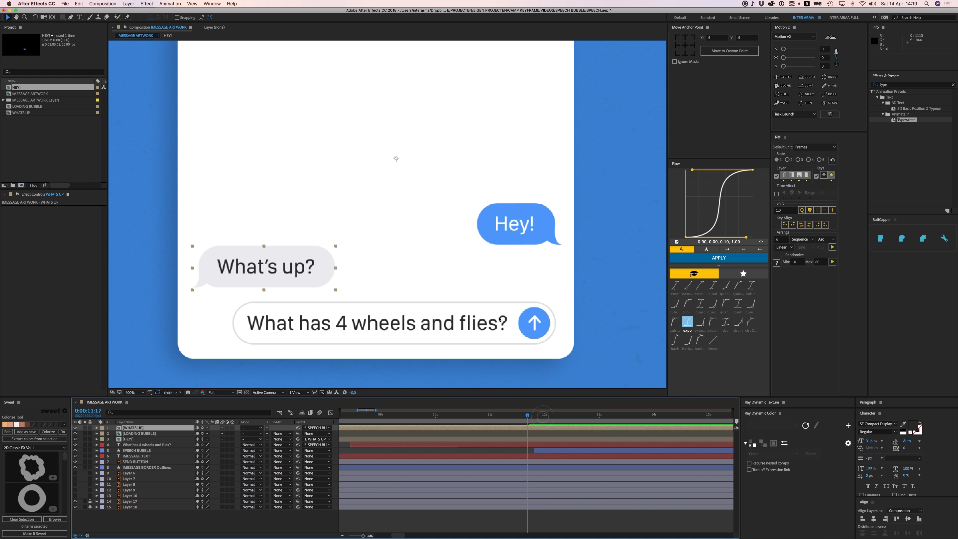
key("comma")
key("space")
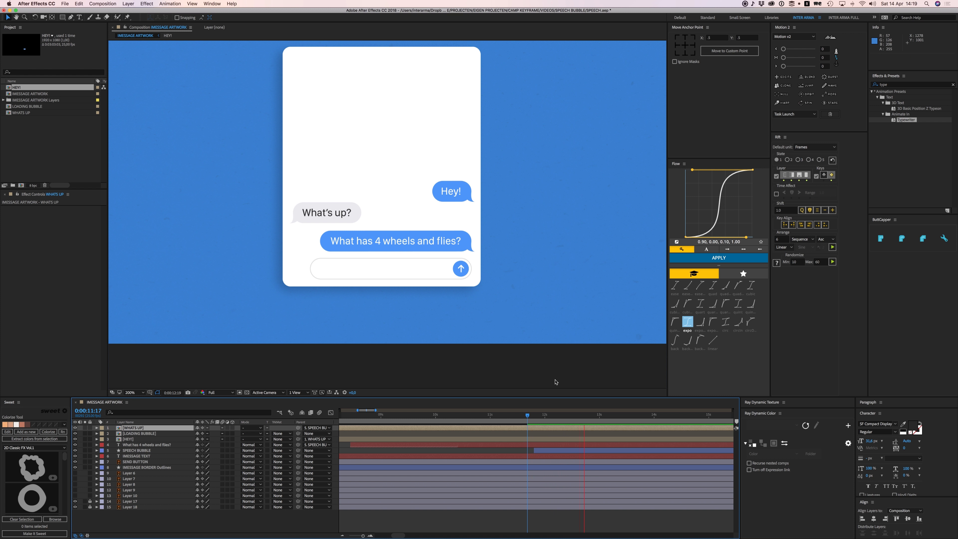
left_click_drag(554, 413, 535, 420)
key("space")
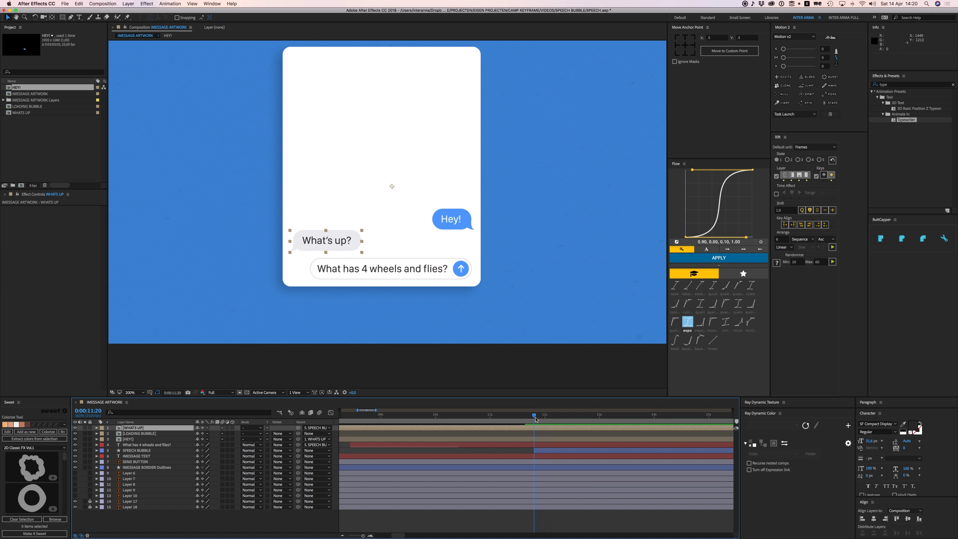
Step: Show the SPEECH BUBBLE layer's keyframes and go to its first path keyframe at 0:00:11:23, close up on the bubble's left end
left_click(541, 450)
key("u")
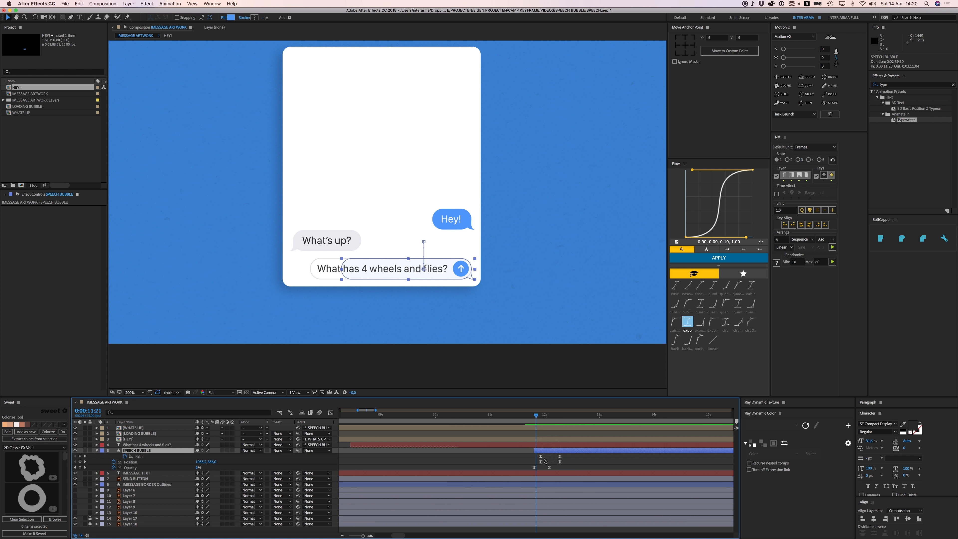
left_click_drag(538, 419, 541, 418)
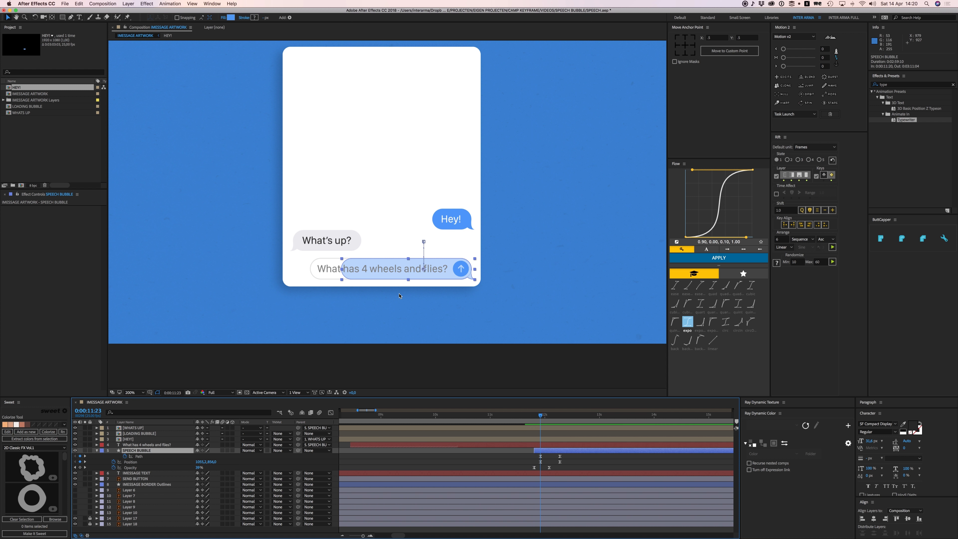
left_click_drag(362, 279, 434, 280)
key("period")
key("g")
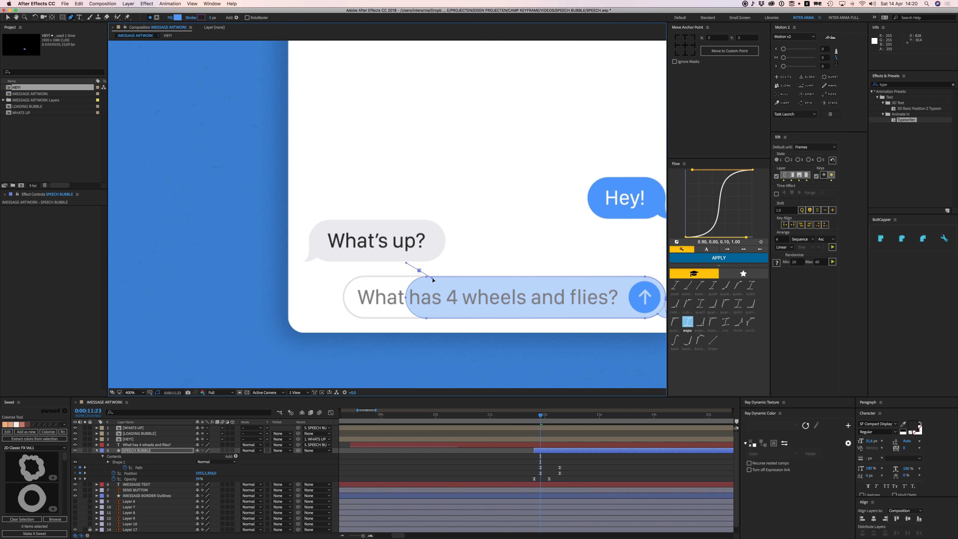
key("super+z")
key("v")
Step: At 0:00:11:23 stretch the SPEECH BUBBLE path's left end outward to match the left edge of the message input border
key("g")
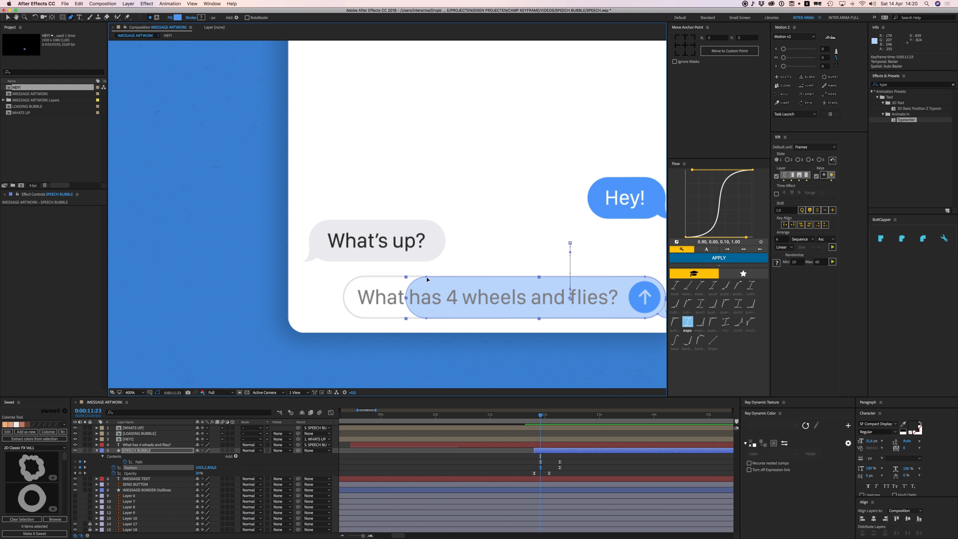
left_click(427, 276)
key("v")
left_click_drag(392, 293, 455, 338)
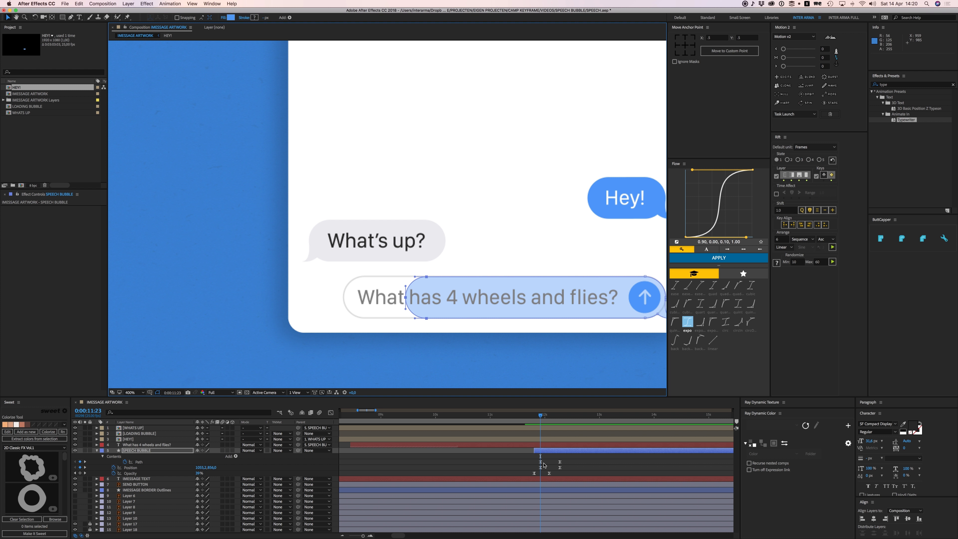
left_click_drag(394, 300, 342, 300)
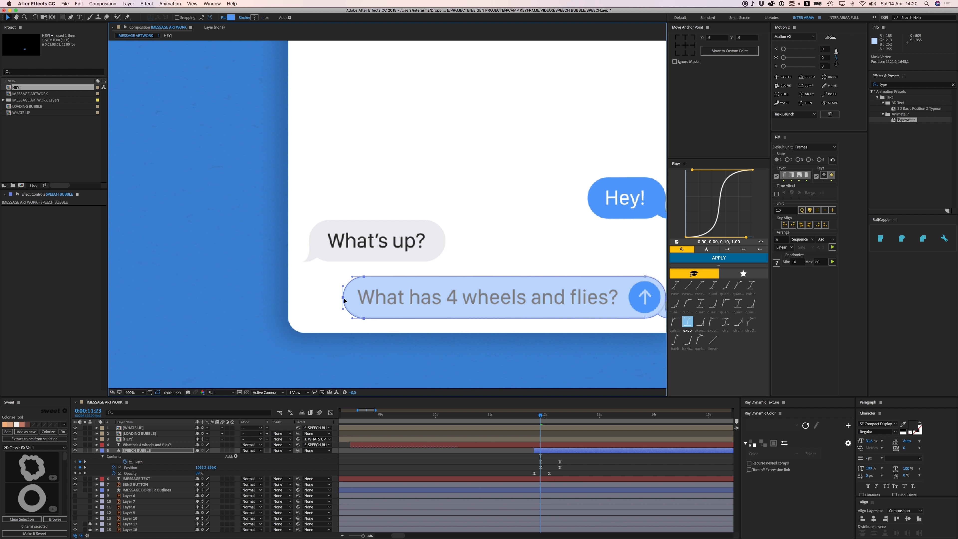
left_click(522, 457)
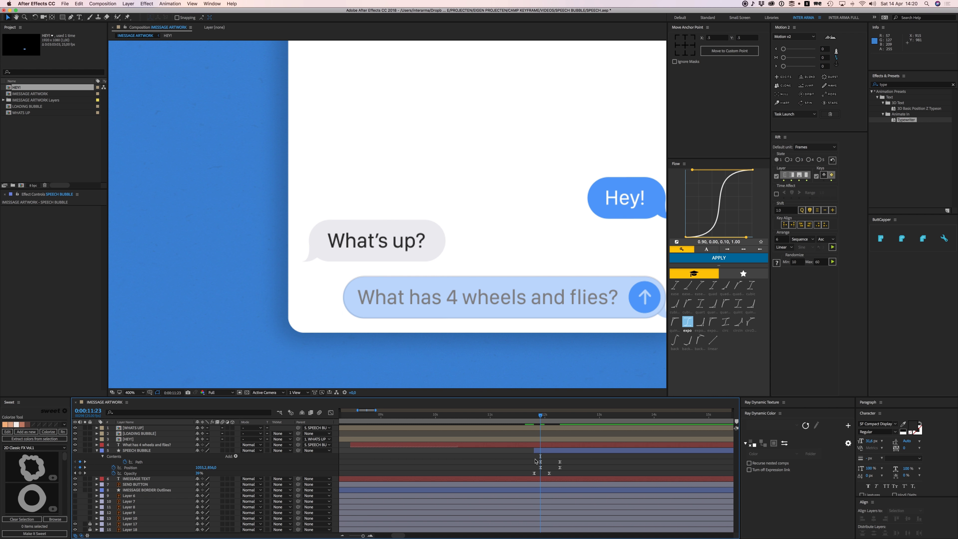
Step: Preview the bubble growing from the input border and being sent, starting at about 0:00:11:17
key("space")
key("space")
key("comma")
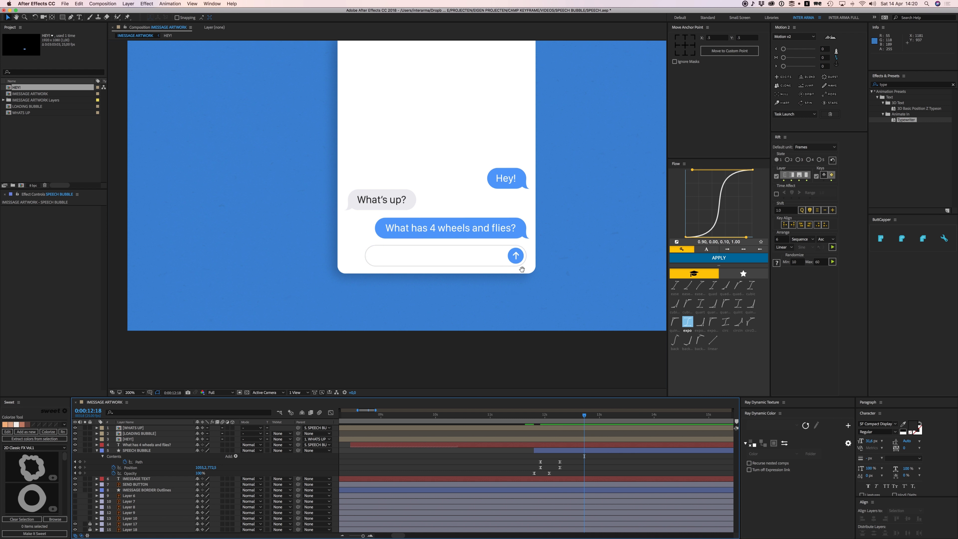
left_click_drag(521, 269, 513, 283)
left_click(532, 417)
left_click(532, 416)
key("space")
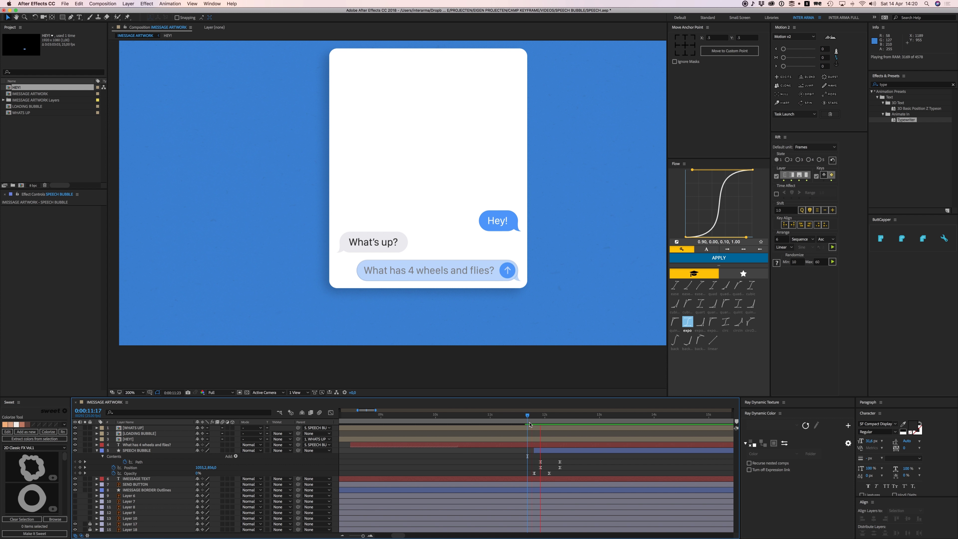
key("space")
left_click(530, 417)
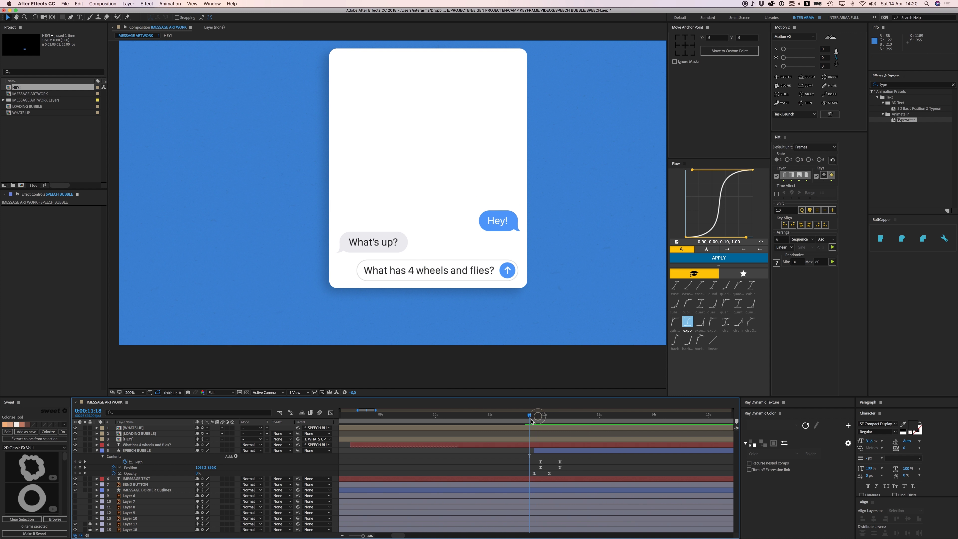
key("space")
Step: Copy the SEND BUTTON layer's four earlier opacity keyframes and paste them at 0:00:10:23
left_click_drag(531, 419, 512, 418)
left_click(139, 485)
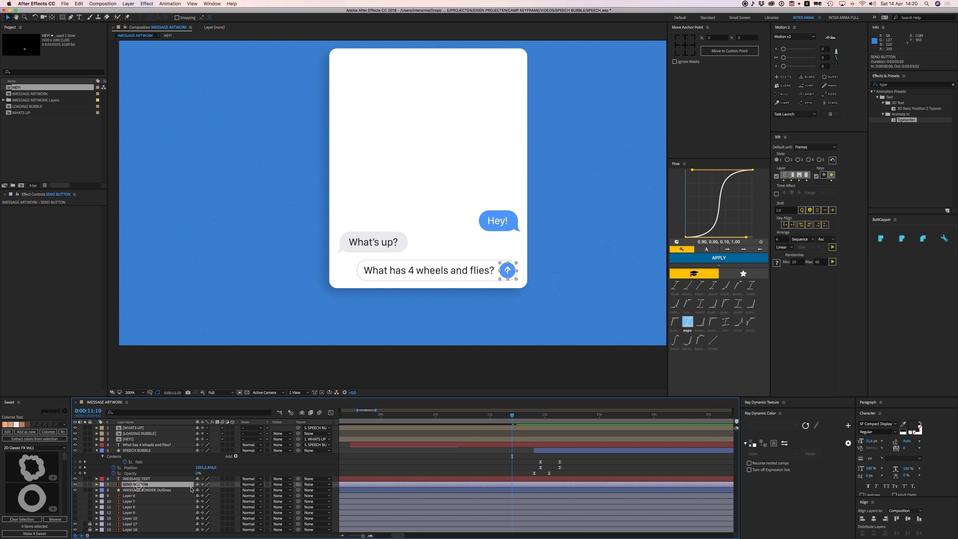
key("t")
scroll(449, 493, "left", 10)
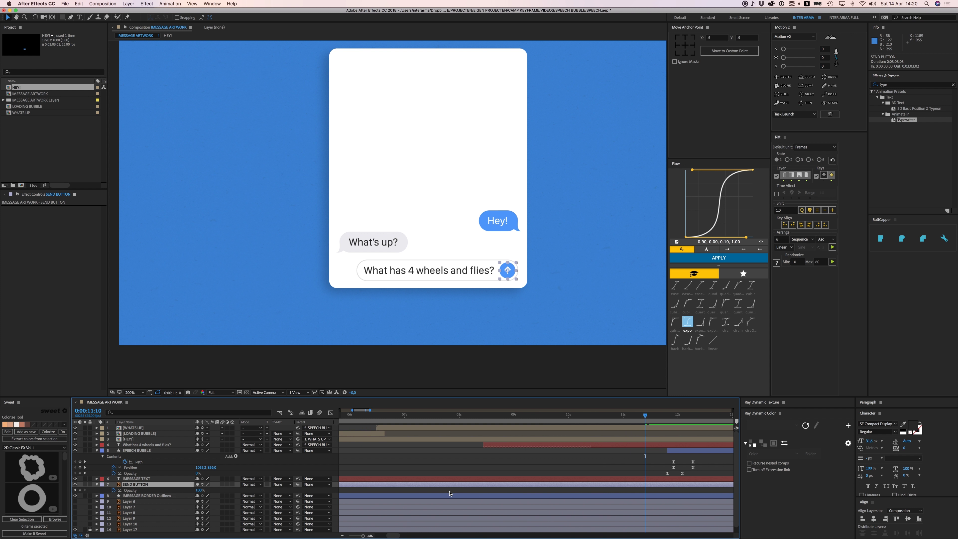
left_click_drag(412, 489, 381, 494)
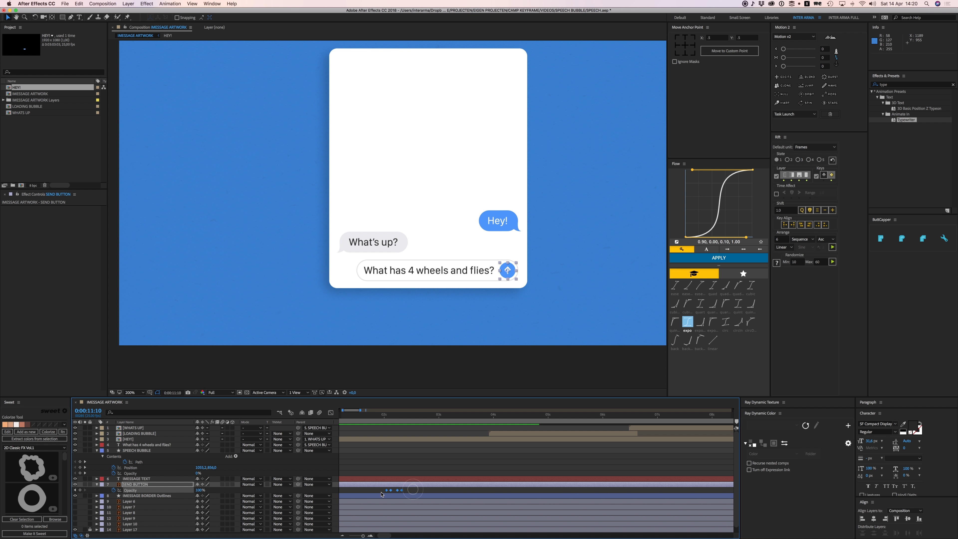
key("super+c")
scroll(543, 477, "right", 6)
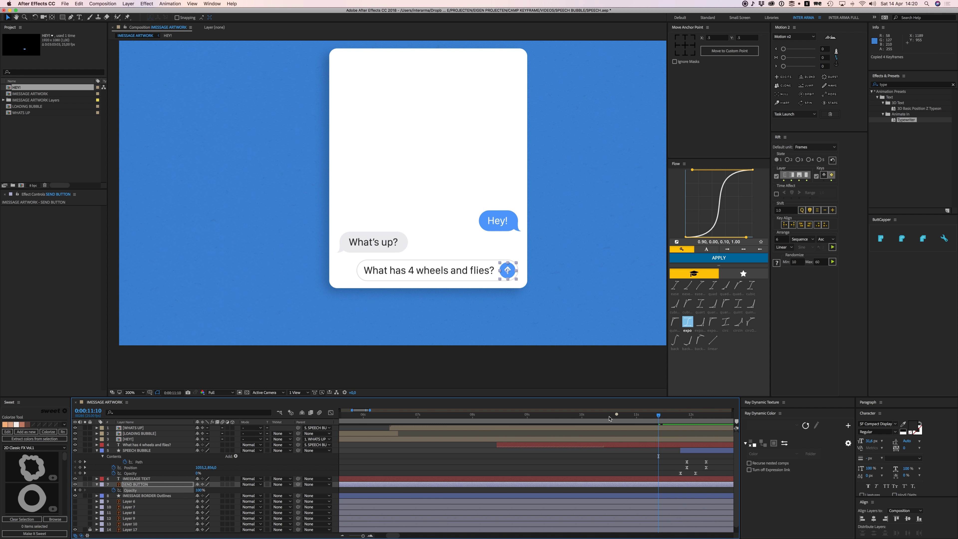
left_click_drag(609, 416, 635, 420)
left_click(643, 460)
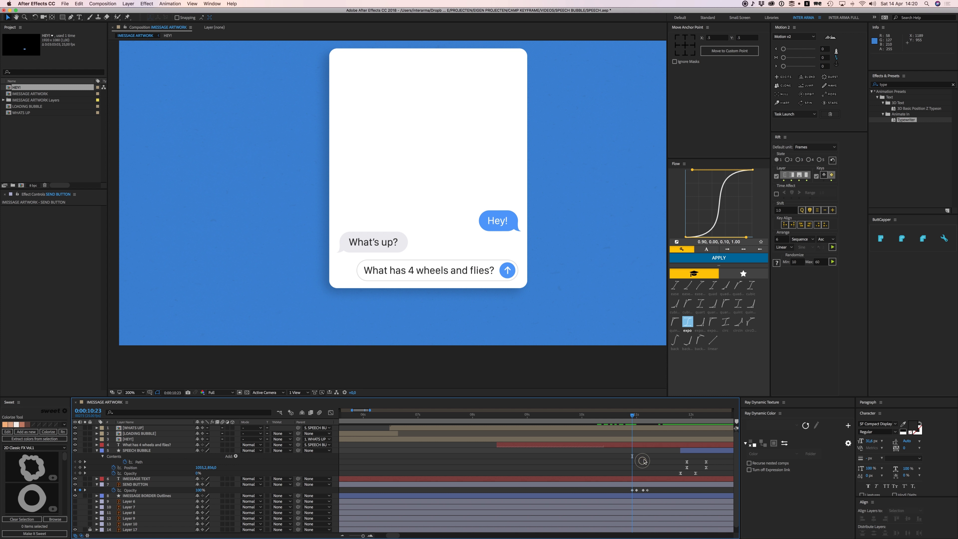
Step: Move the SEND BUTTON's four pasted opacity keyframes later so they start at 0:00:11:07, and preview
key("space")
left_click_drag(620, 457, 500, 457)
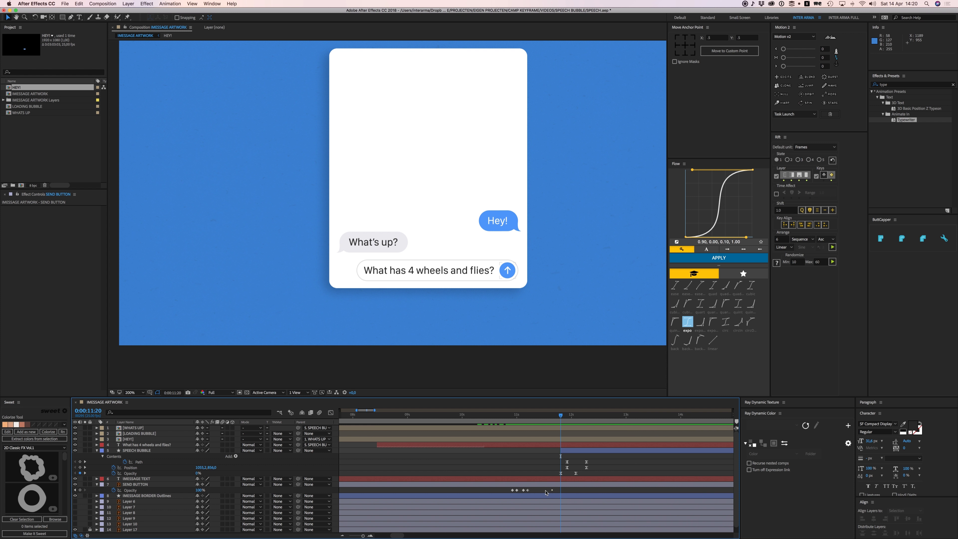
left_click_drag(506, 499, 542, 491)
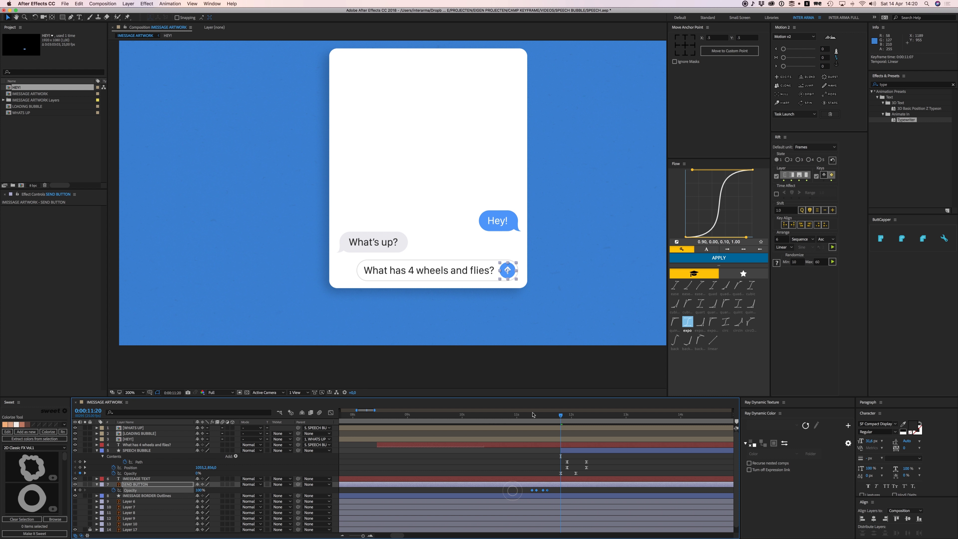
left_click(509, 417)
key("space")
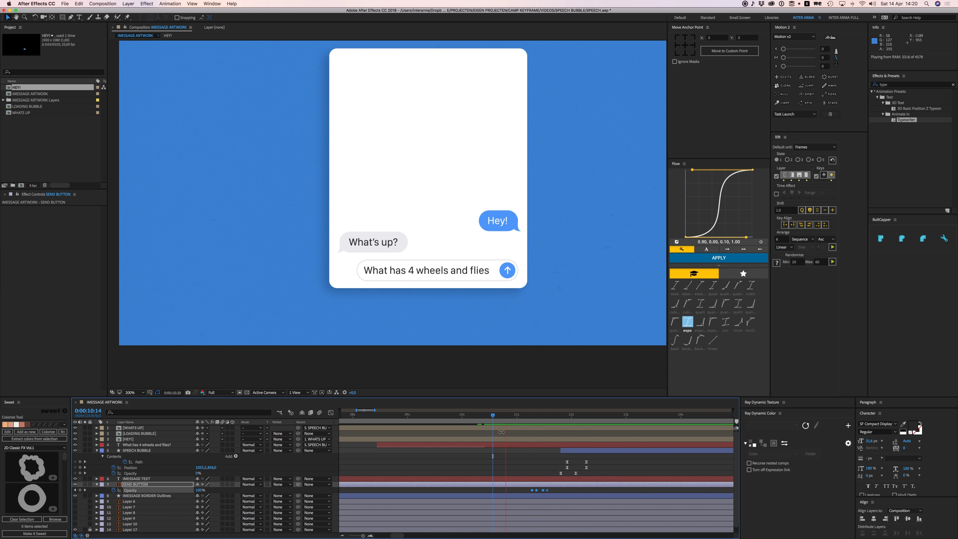
key("space")
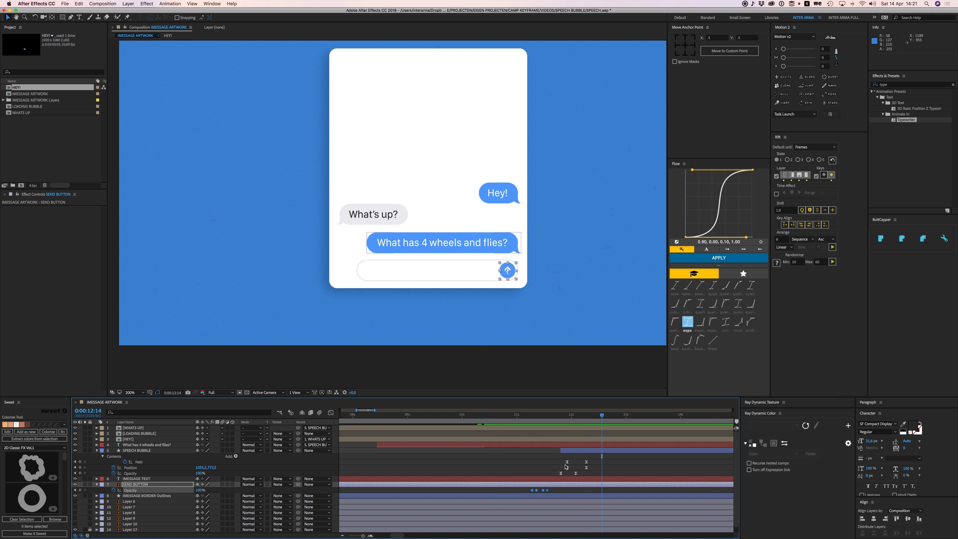
Step: Try starting the SPEECH BUBBLE layer five frames earlier, at 0:00:11:15, preview it against the text keyframes, and undo the shift
left_click(568, 451)
left_click_drag(565, 453, 558, 424)
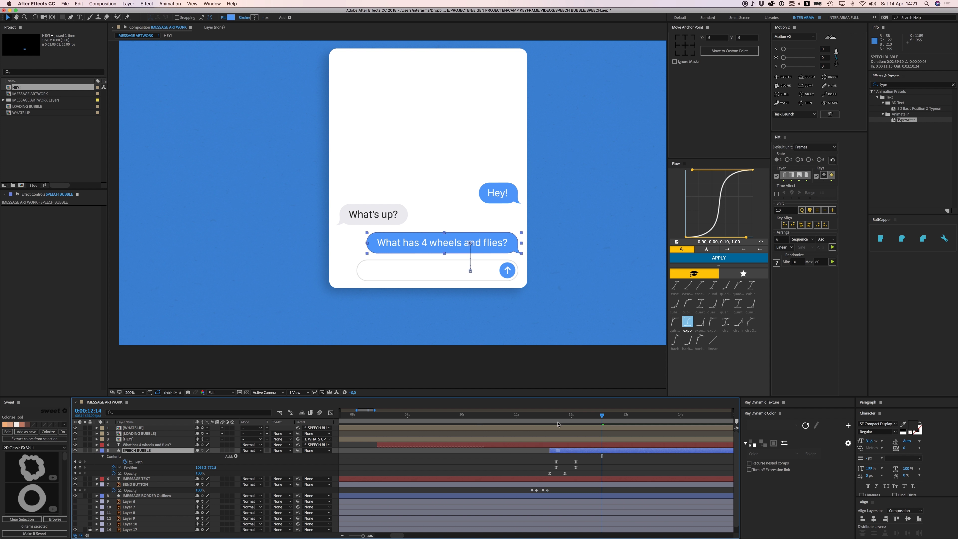
left_click(537, 415)
key("space")
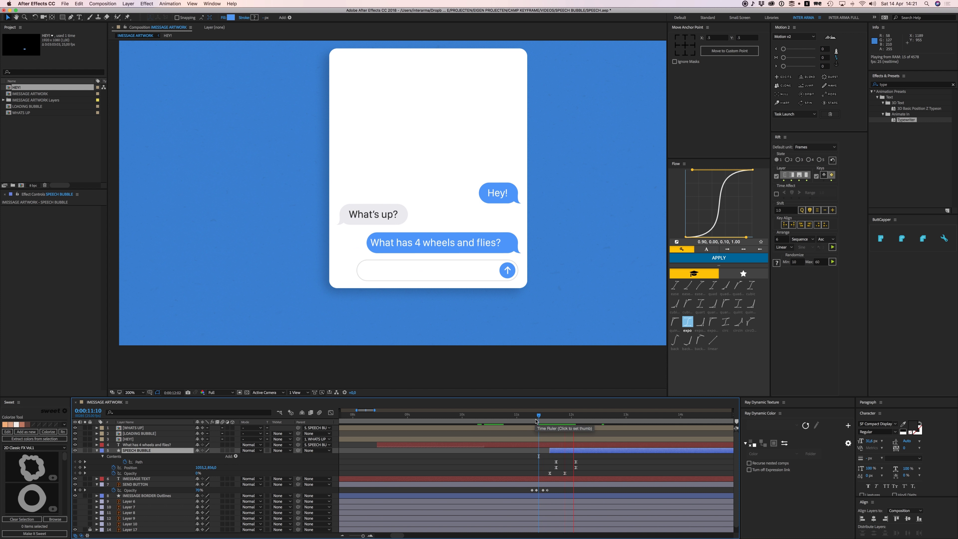
left_click(559, 445)
key("u")
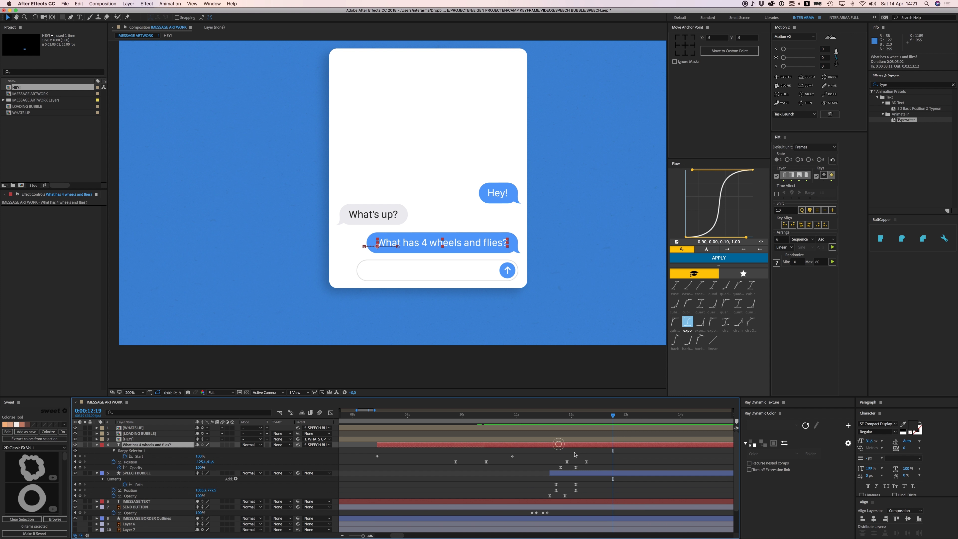
left_click_drag(594, 455, 554, 472)
key("super+z")
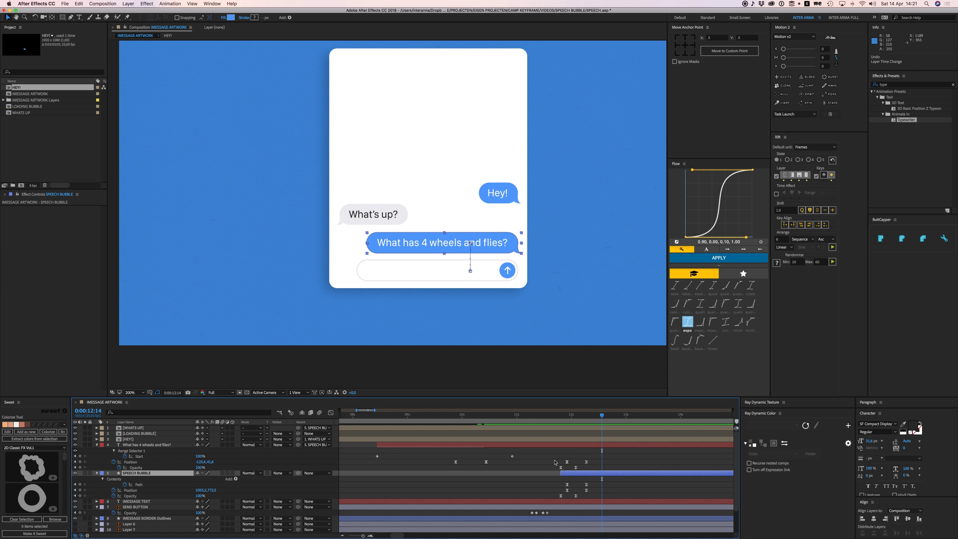
Step: Move the SPEECH BUBBLE layer and the question text's send position and opacity keyframes five frames earlier, starting at 0:00:11:15, and preview
key("i")
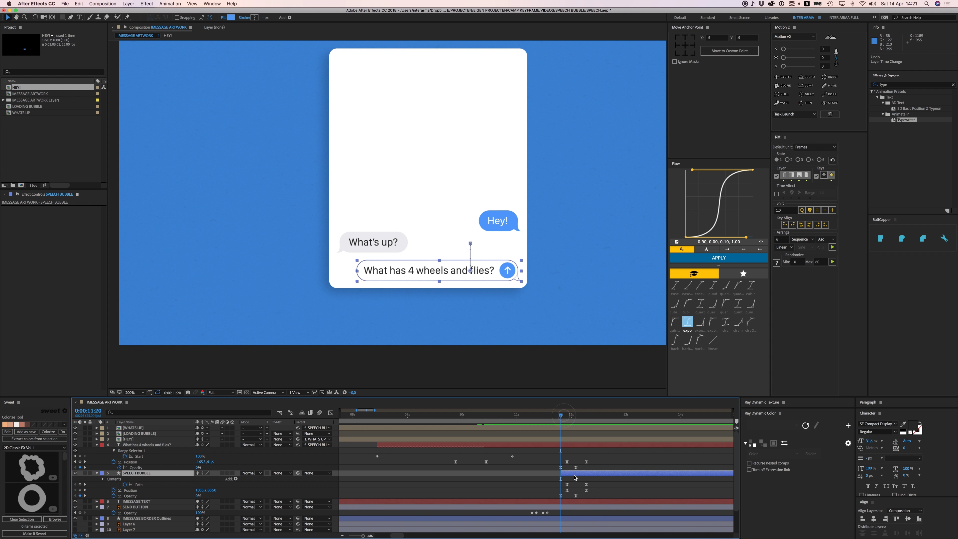
left_click_drag(574, 474, 551, 467)
left_click_drag(546, 414, 520, 415)
key("space")
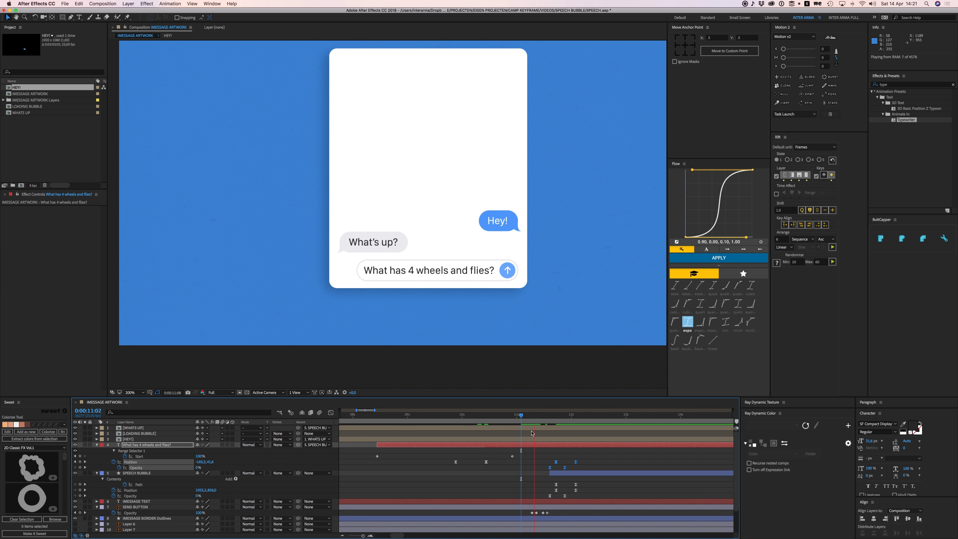
left_click(468, 416)
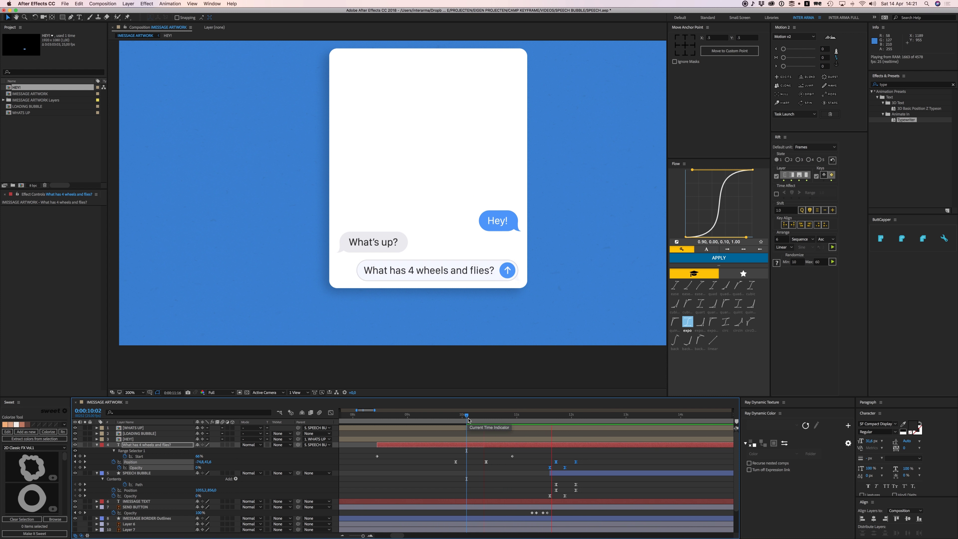
key("space")
Step: Try pre-composing the "What has 4 wheels and flies?" text and SPEECH BUBBLE layers into a composition named 4 WHEELS
left_click(517, 471)
key("u")
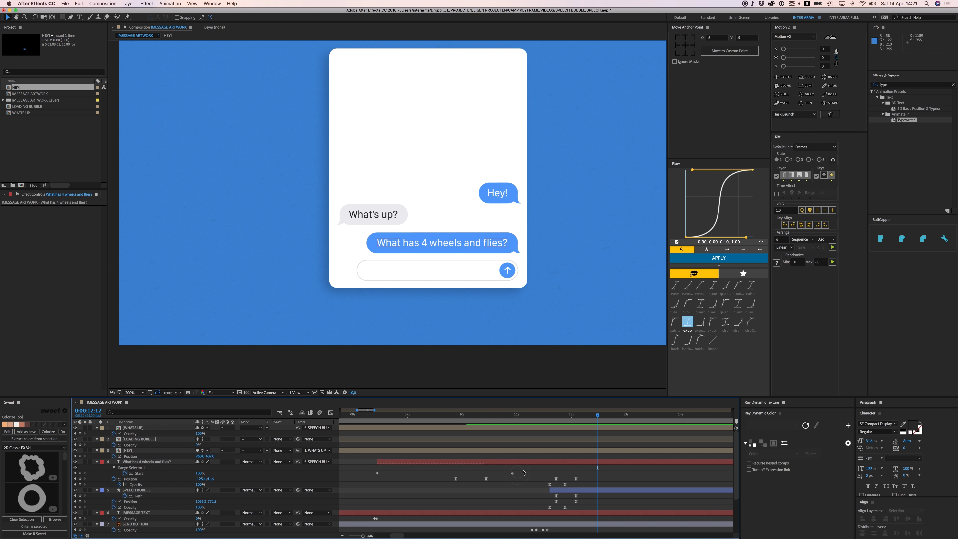
key("u")
left_click(561, 451)
left_click(561, 445, "shift")
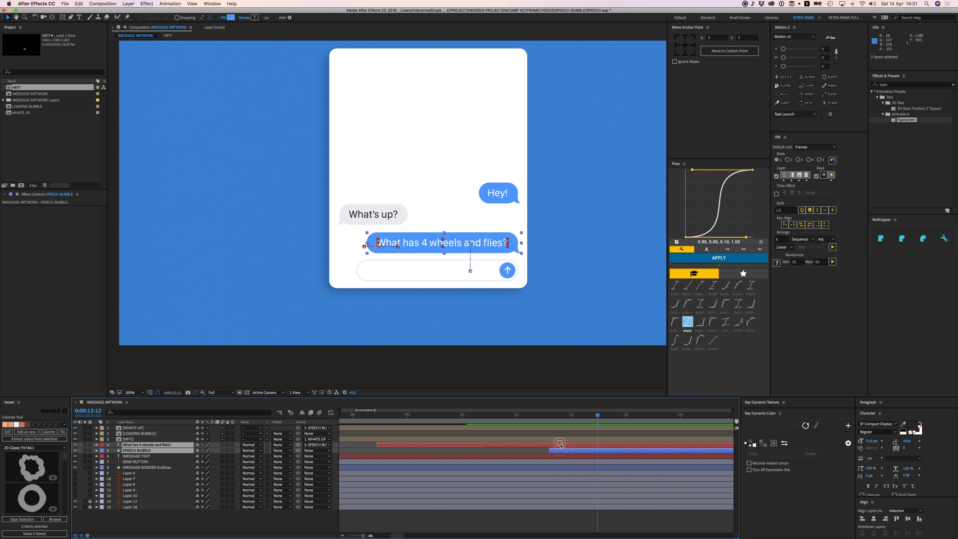
key("super+shift+c")
type("4 WHEELS")
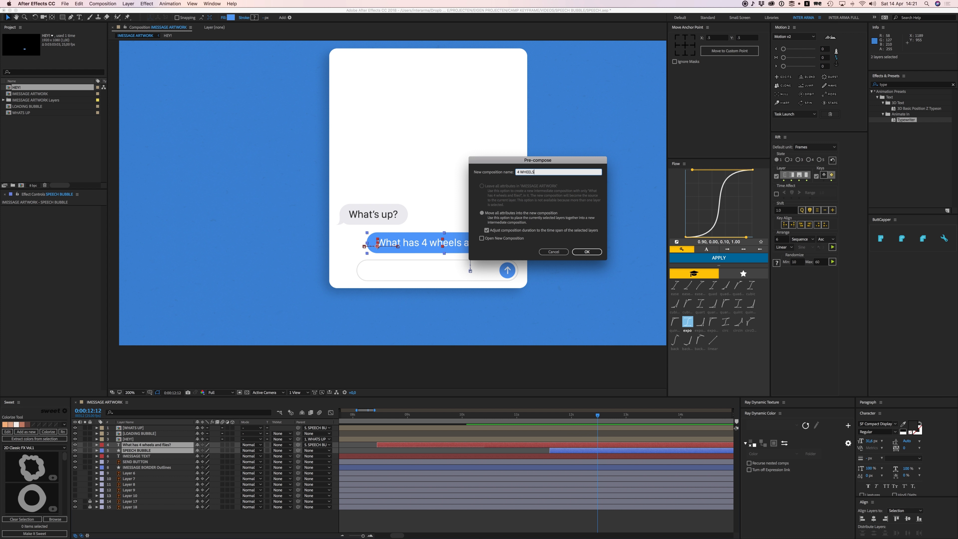
key("Return")
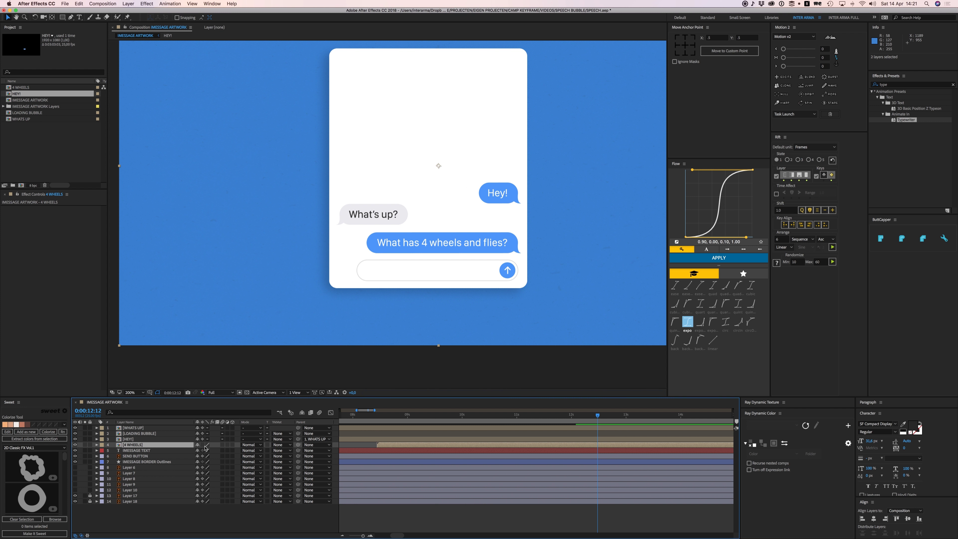
Step: Try parenting the WHATS UP layer to the 4 WHEELS pre-comp, scrub through the send, and undo the parenting and pre-composing
left_click(139, 427)
left_click_drag(297, 428, 144, 445)
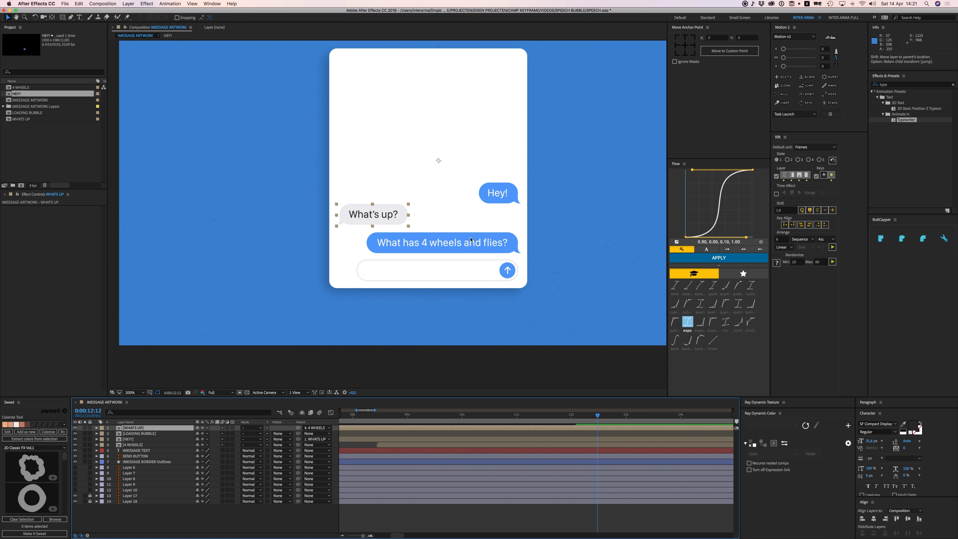
mouse_move(595, 418)
left_mouse_down()
mouse_move(477, 420)
mouse_move(600, 428)
left_mouse_up()
left_click_drag(600, 418, 545, 420)
key("super+z")
key("super+z")
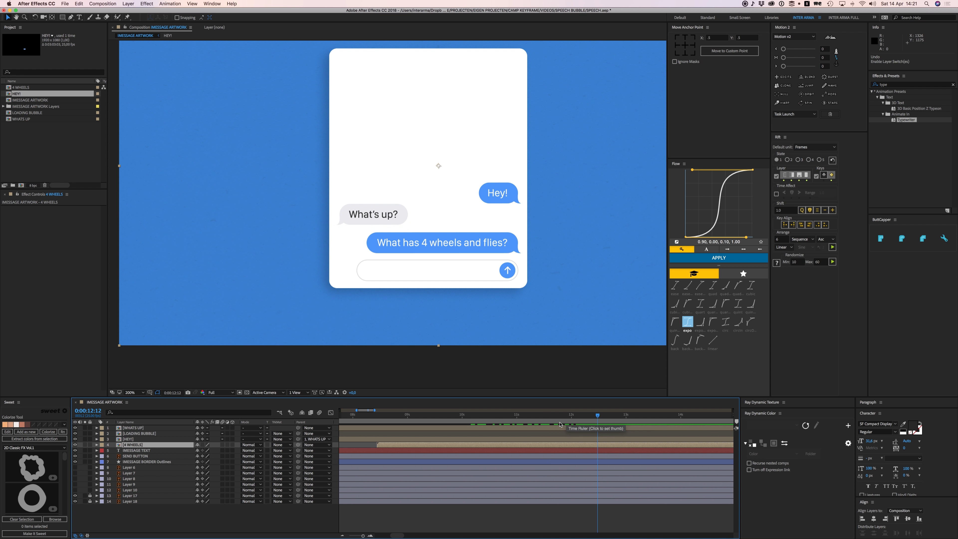
left_click(538, 449)
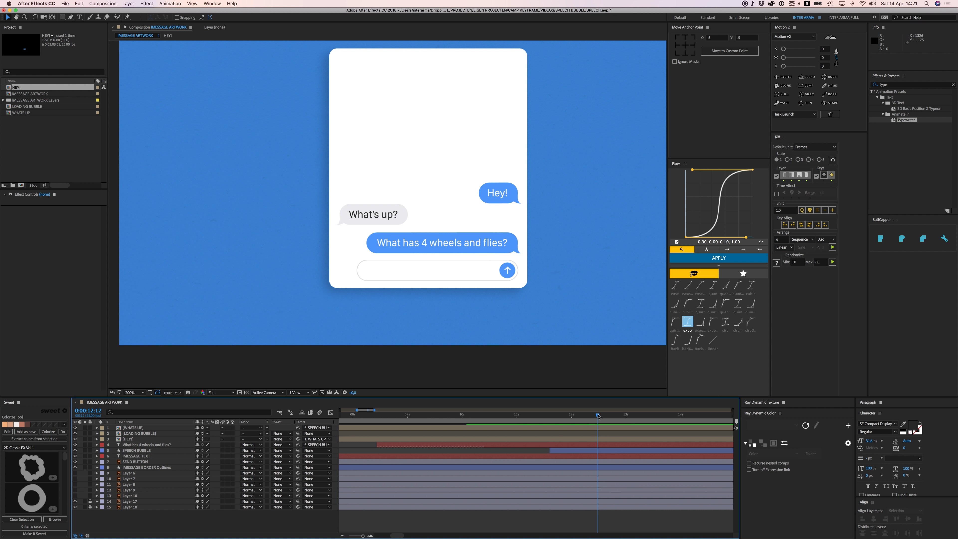
Step: Preview the question being typed and sent while the earlier bubbles move up, from about 0:00:10:14
left_click_drag(598, 416, 533, 421)
key("space")
left_click(567, 451)
left_click(566, 446, "shift")
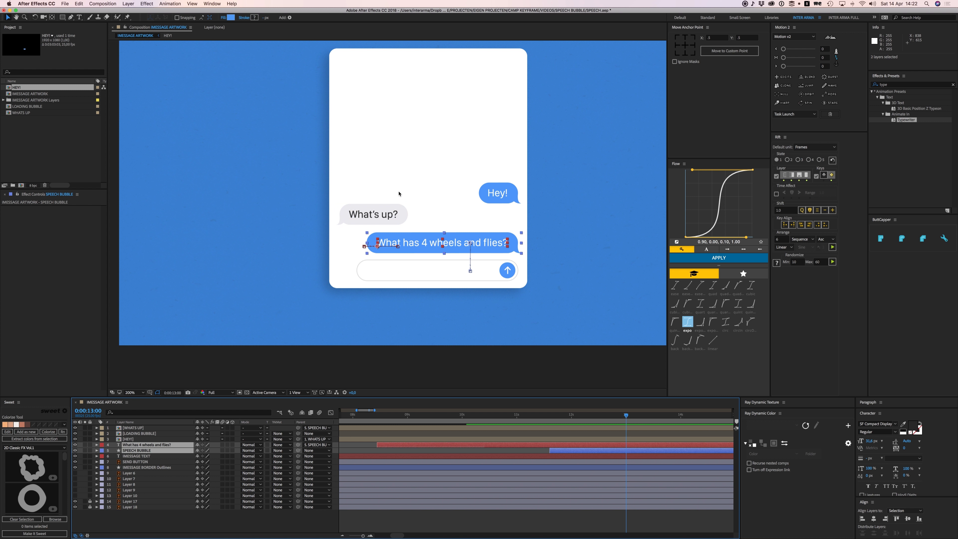
left_click(530, 452)
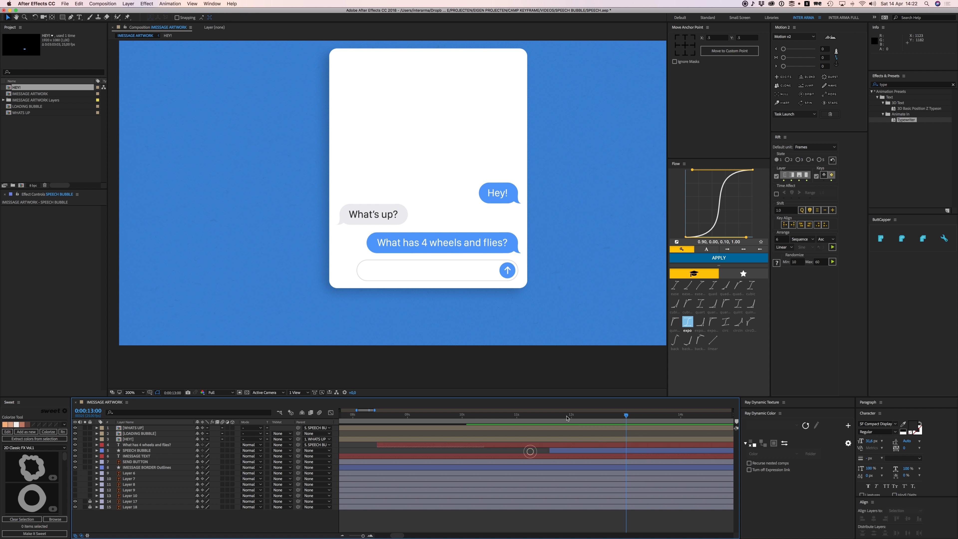
left_click_drag(552, 416, 493, 416)
key("minus")
key("minus")
left_click(514, 446)
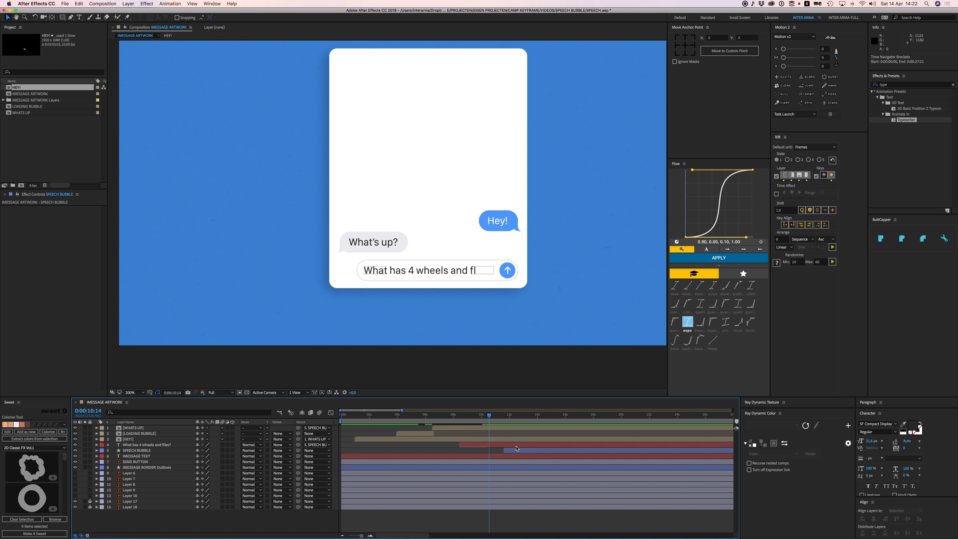
key("space")
key("space")
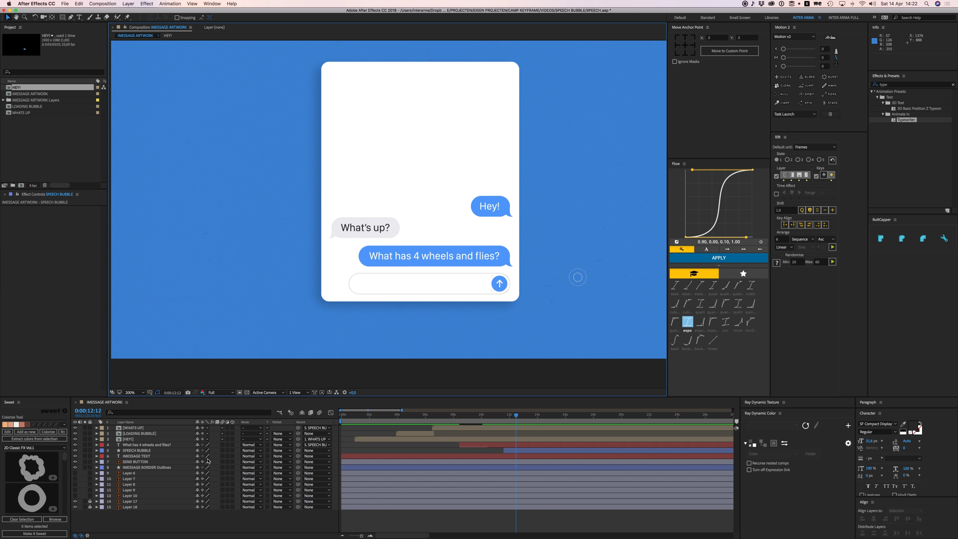
Step: Copy the IMESSAGE TEXT layer's opacity keyframes that bring the placeholder back, paste them at 0:00:11:21, and preview
left_click(134, 456)
key("t")
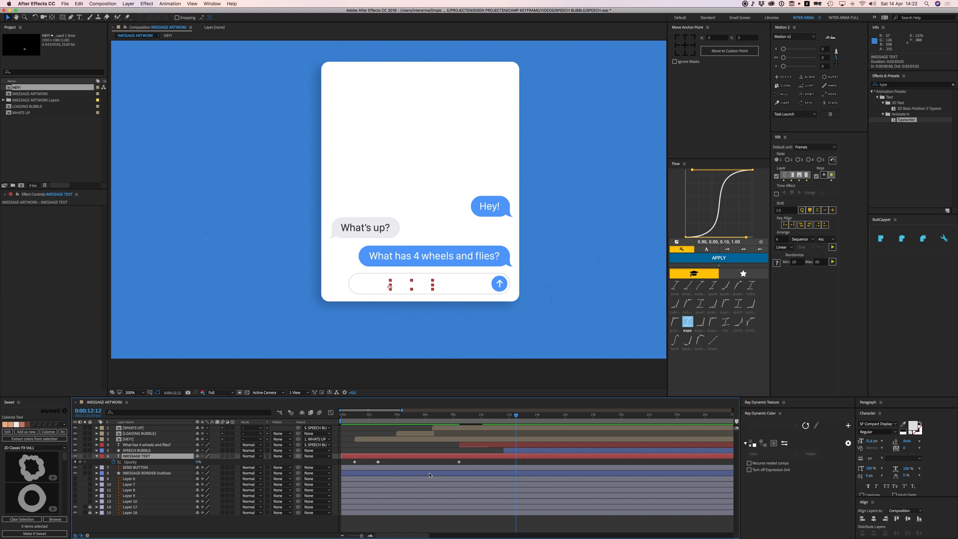
left_click(378, 461)
key("super+c")
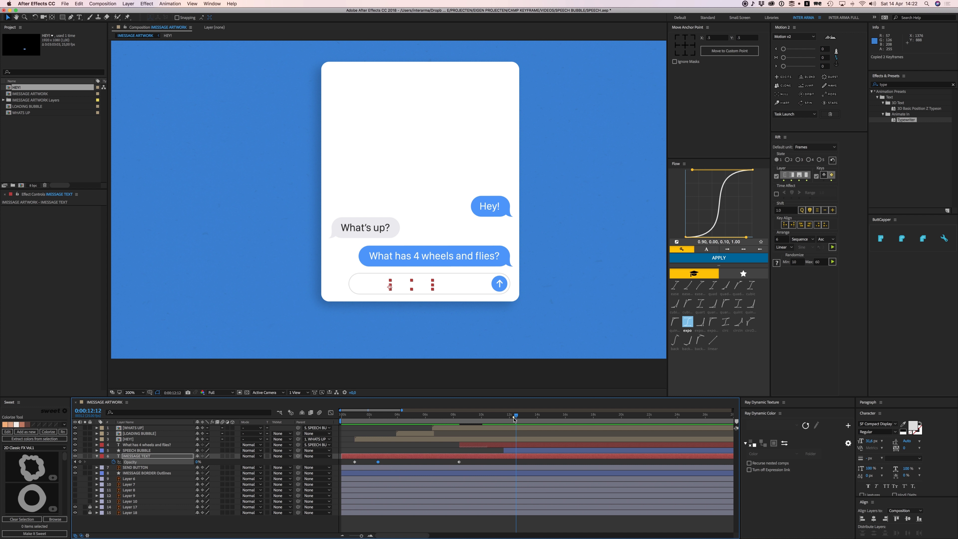
left_click_drag(516, 415, 509, 421)
key("super+v")
key("space")
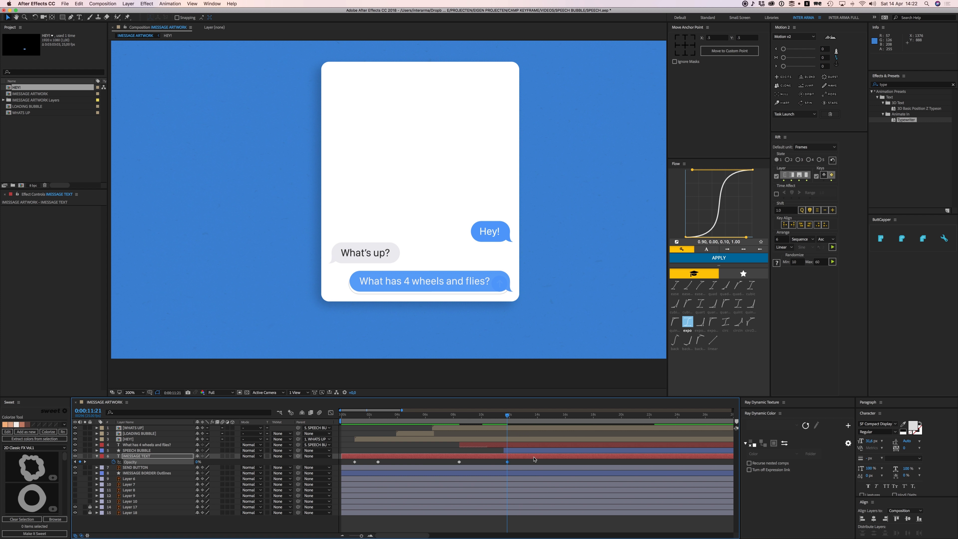
key("space")
Step: Duplicate the IMESSAGE BORDER Outlines layer's widened path keyframe at 0:00:11:22
left_click(519, 450)
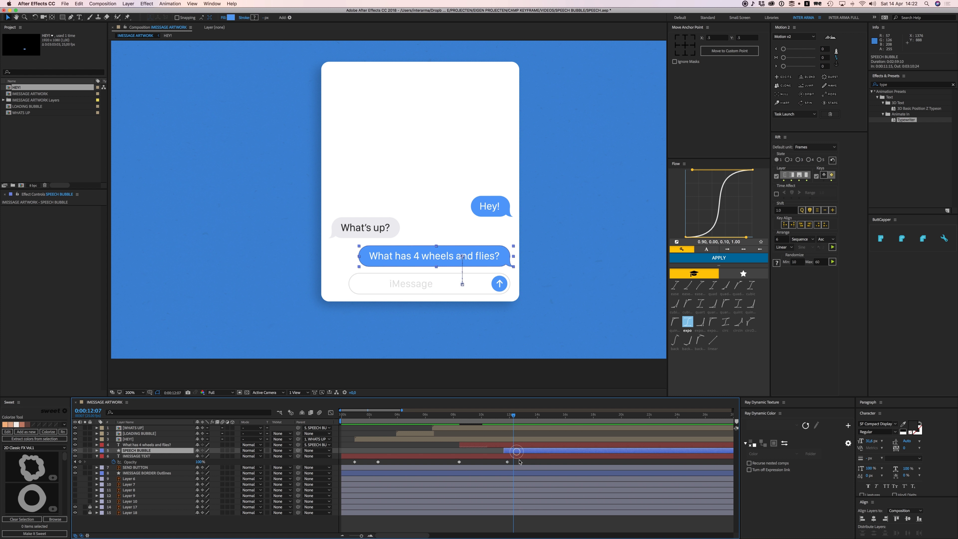
left_click(519, 475)
key("u")
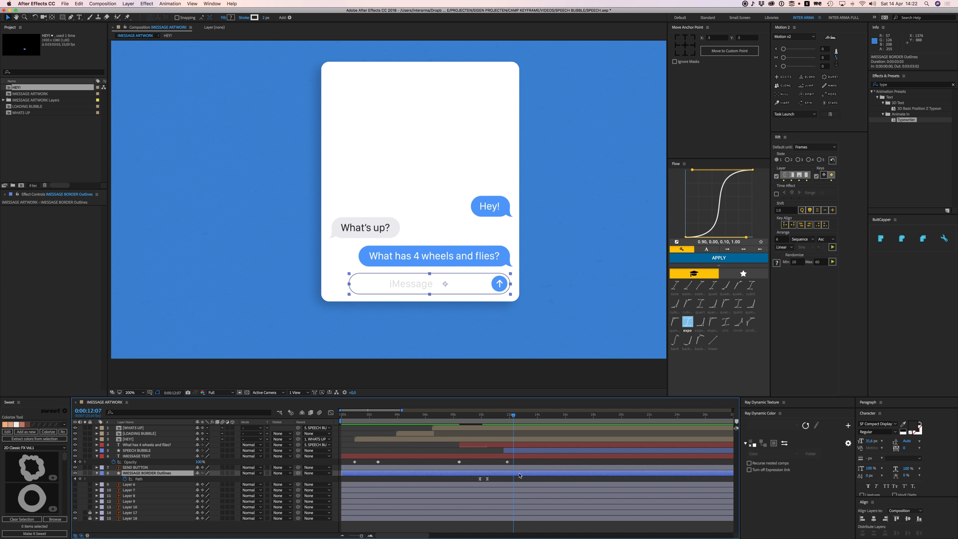
key("=")
left_click(468, 479)
key("=")
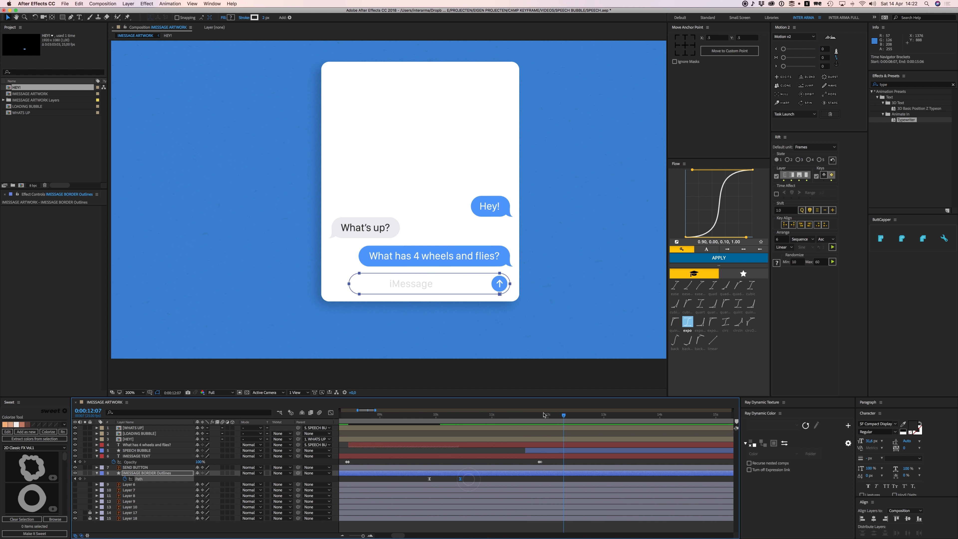
left_click(542, 417)
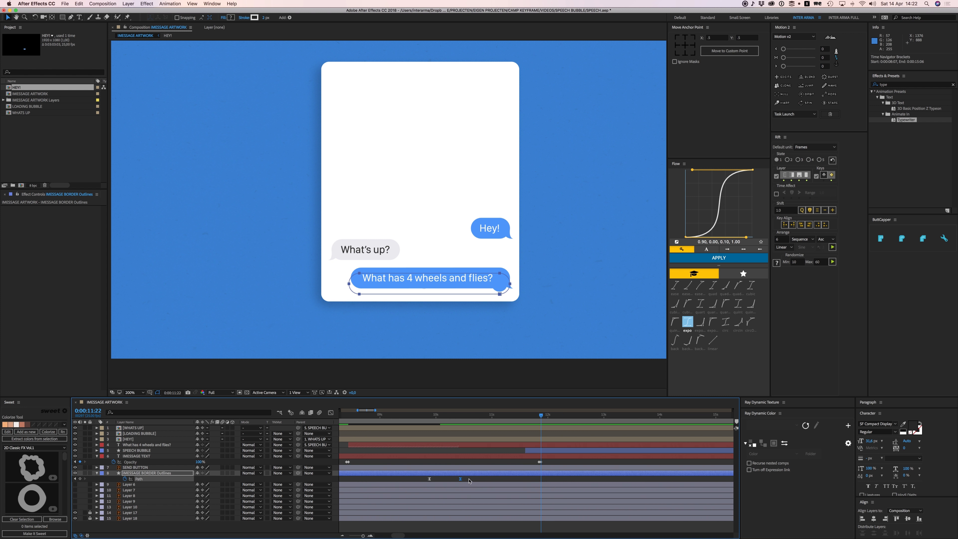
key("cmd+v")
Step: At 0:00:12:03, pull the input border's left end inward to fit the iMessage placeholder, and preview the change
left_click(554, 415)
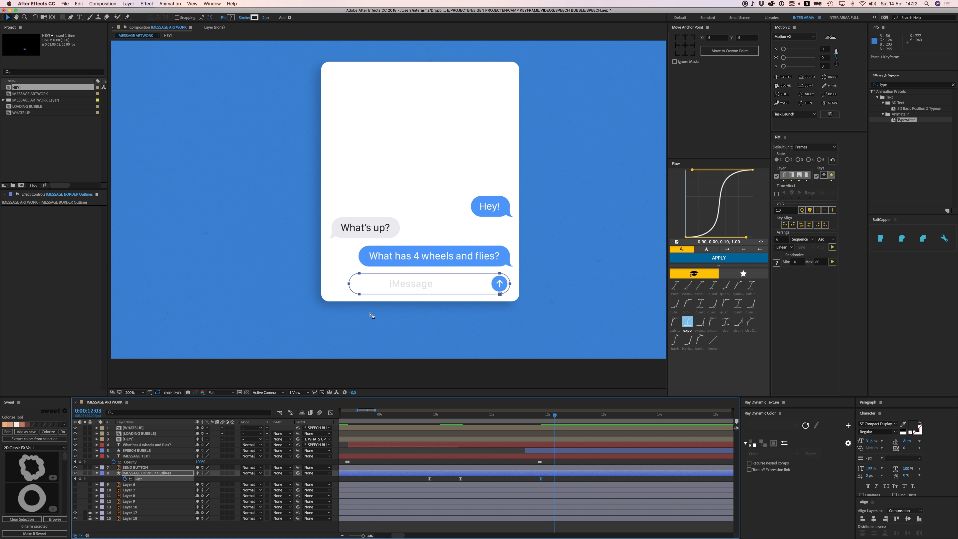
key("g")
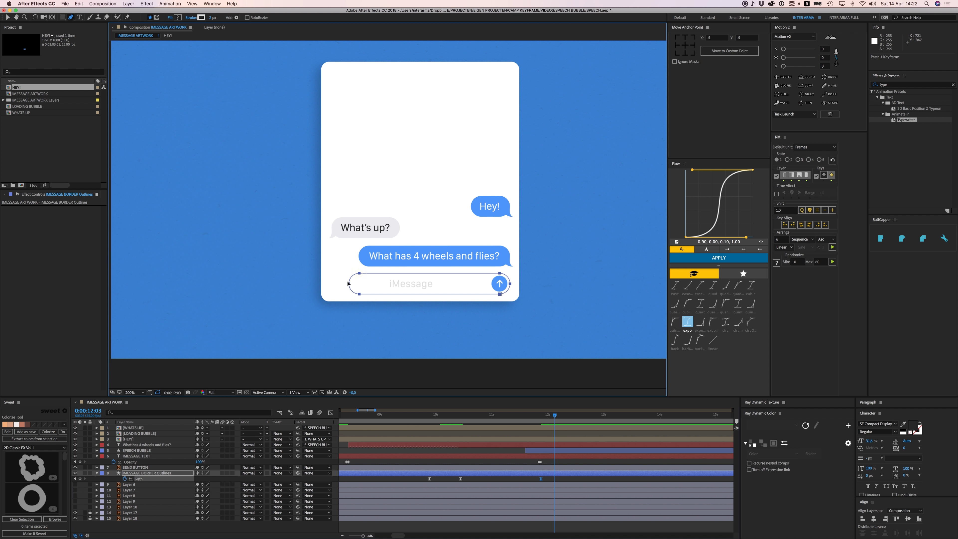
key("v")
left_click_drag(344, 270, 392, 295)
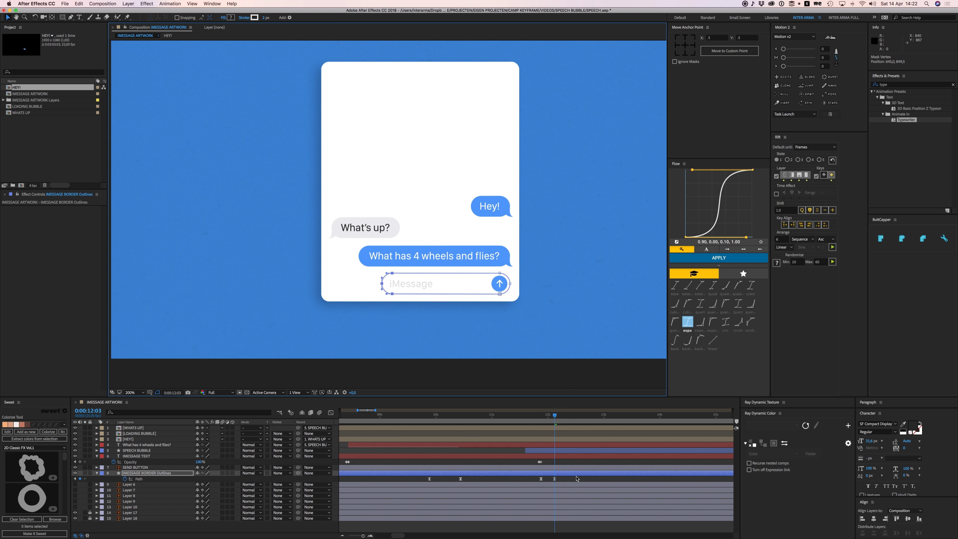
left_click(563, 478)
left_click_drag(552, 413, 535, 420)
key("space")
key("space")
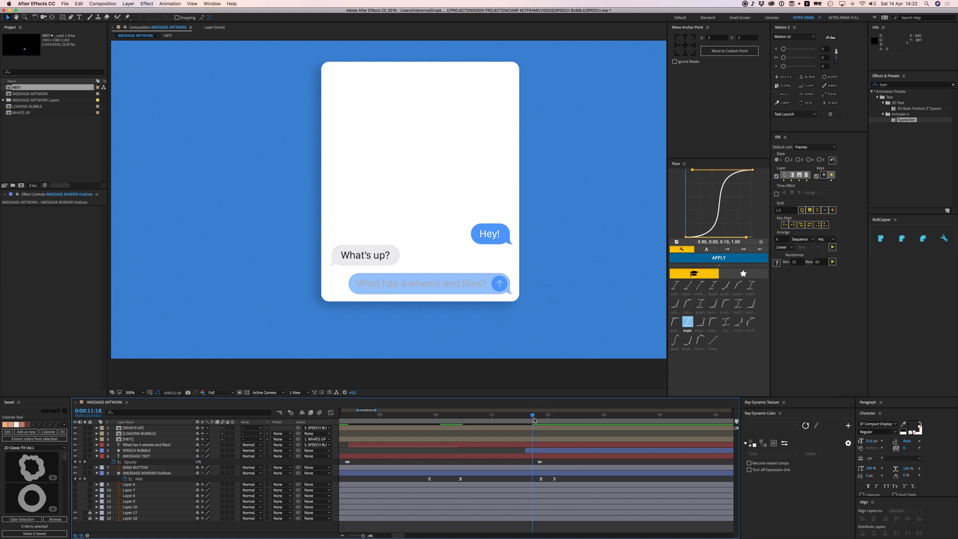
Step: Align the input border's last two path keyframes with the IMESSAGE TEXT opacity keyframes at 0:00:11:21, and preview
left_click_drag(554, 478, 521, 482)
key("=")
key("=")
key("space")
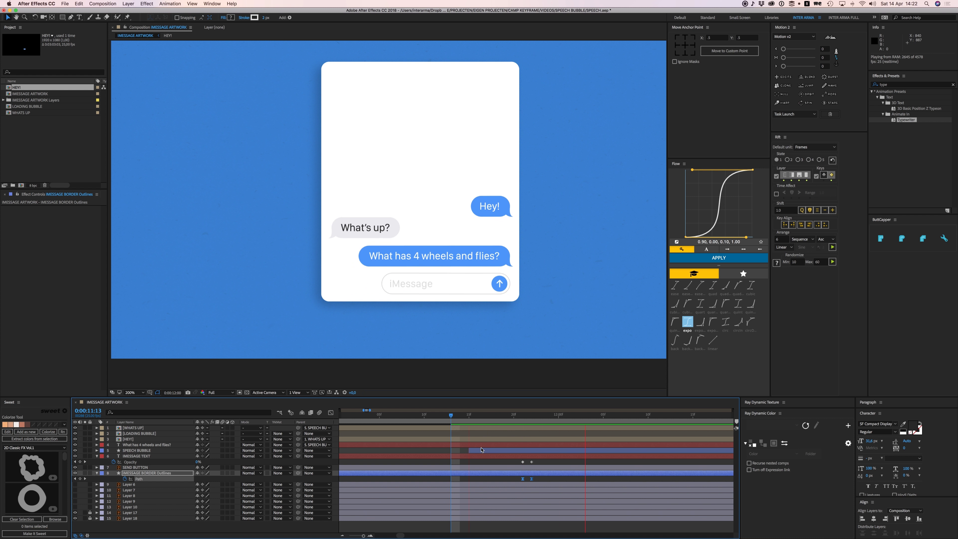
key("space")
Step: Review the whole conversation from the typed "Hey!" through the LOADING BUBBLE layer up to 0:00:14:04
left_click(493, 460)
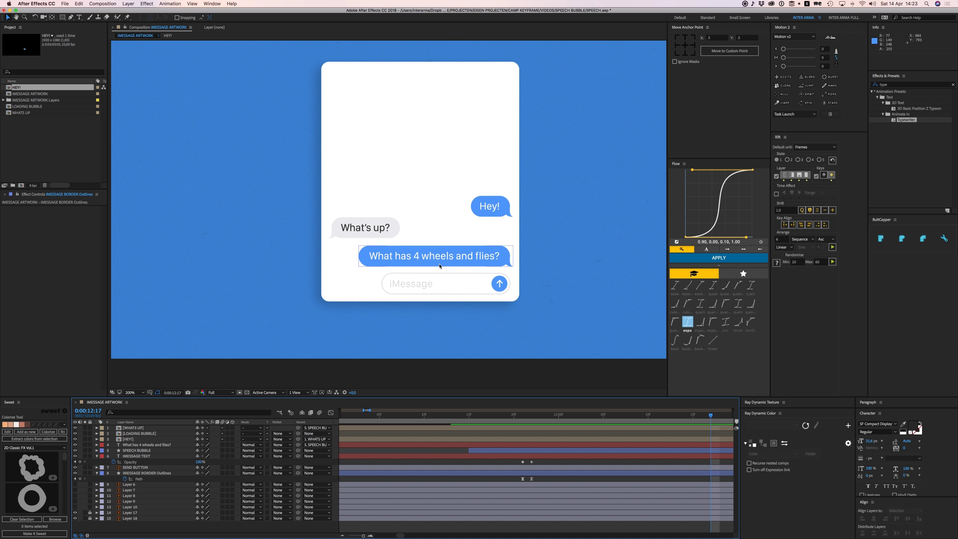
left_click(453, 451)
key("minus")
key("minus")
key("minus")
key("minus")
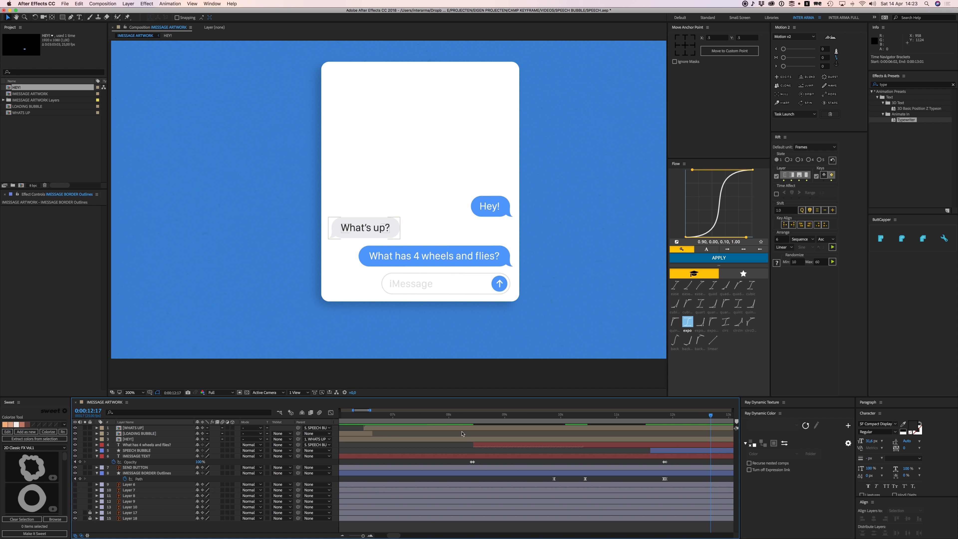
left_click_drag(426, 414, 364, 425)
left_click(400, 286)
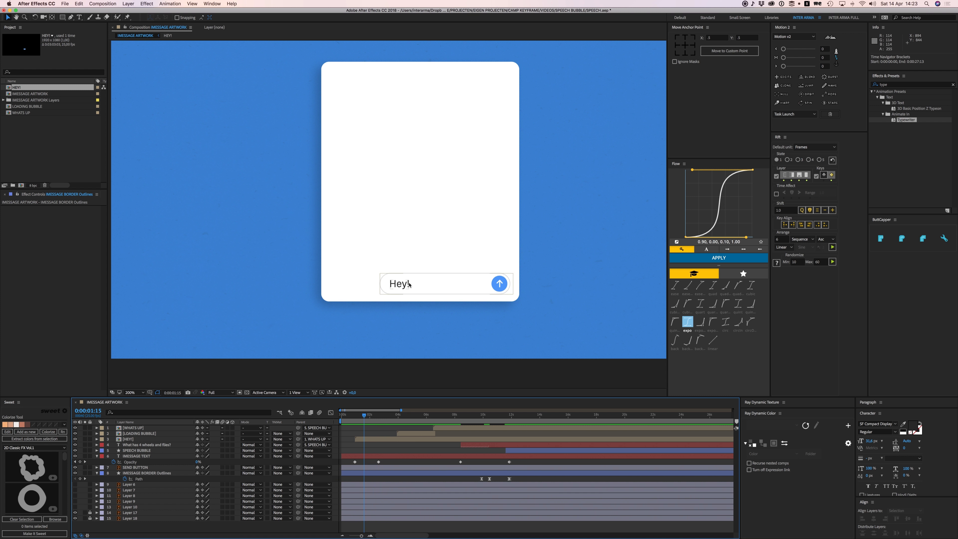
left_click(408, 308)
left_click_drag(368, 416, 415, 418)
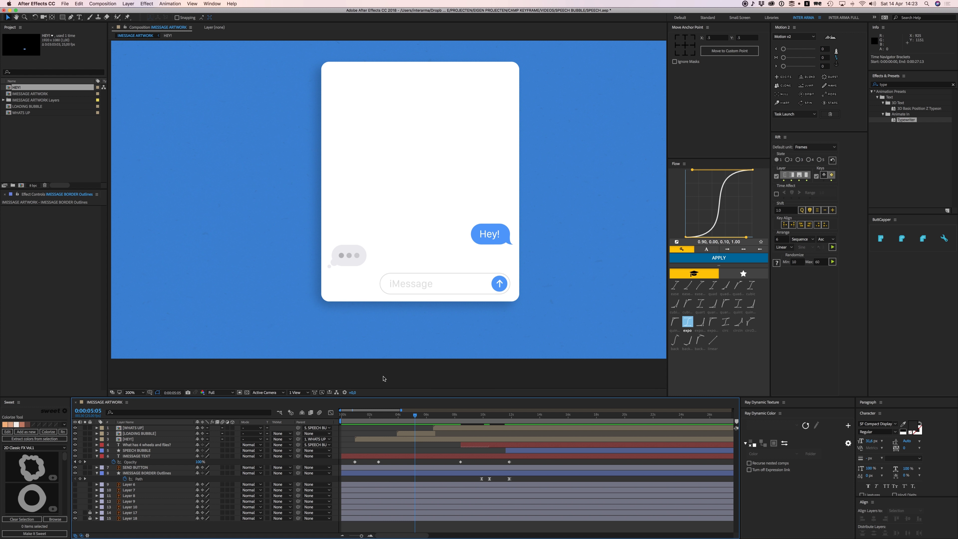
left_click(354, 261)
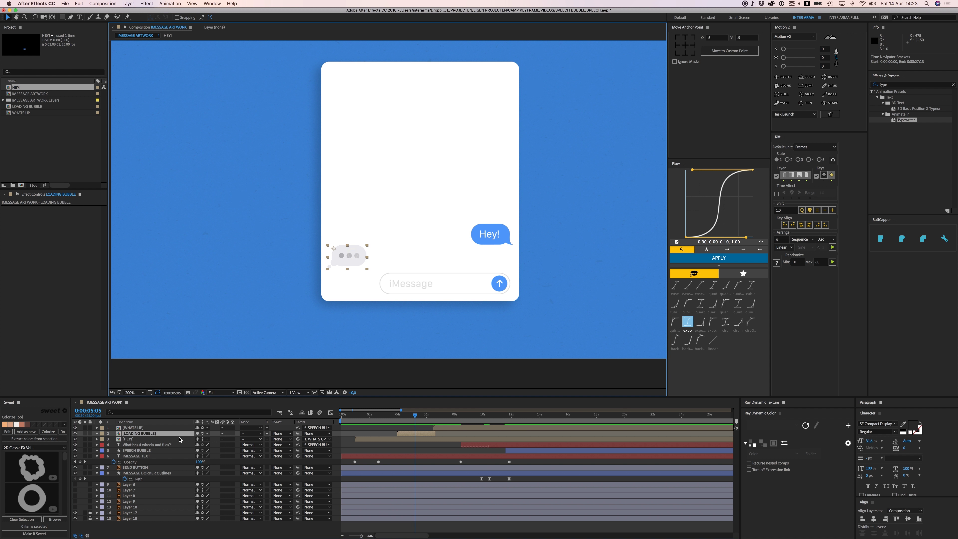
left_click_drag(436, 417, 543, 424)
left_click(421, 449)
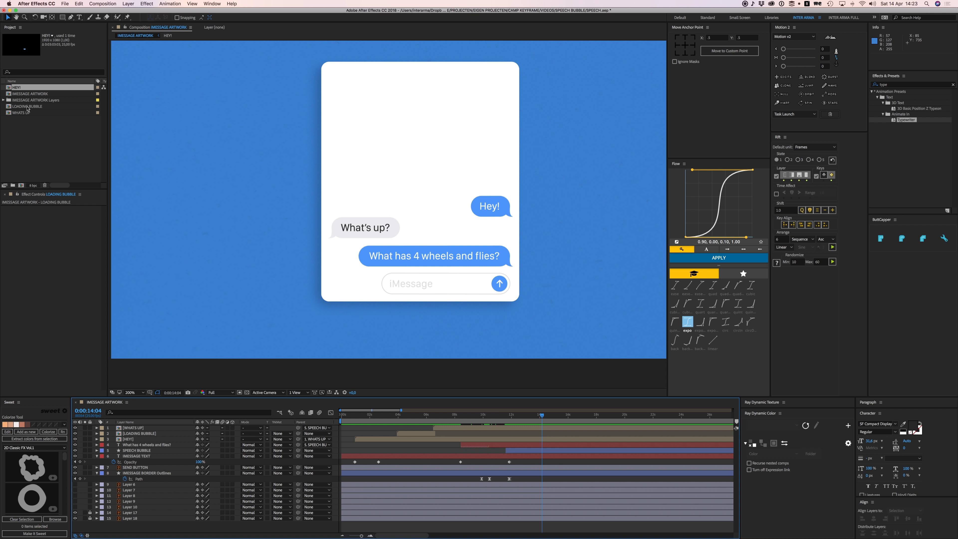
Step: Add the LOADING BUBBLE comp as the uppermost layer with collapsed transformations, start it at 0:00:14:08, and preview
left_click_drag(27, 109, 530, 429)
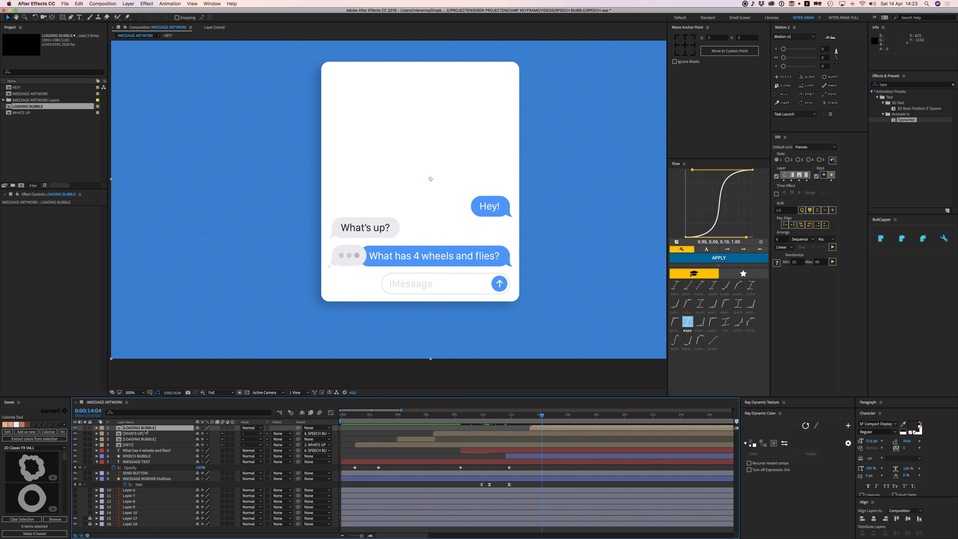
left_click(203, 429)
mouse_move(550, 429)
left_mouse_down()
mouse_move(637, 429)
mouse_move(514, 417)
mouse_move(540, 420)
left_mouse_up()
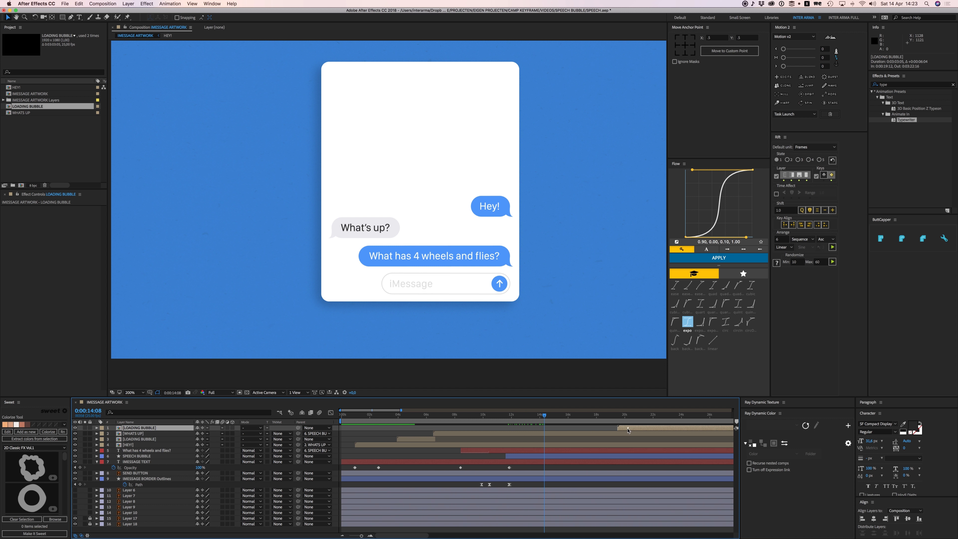
left_click_drag(616, 432, 560, 433)
key("space")
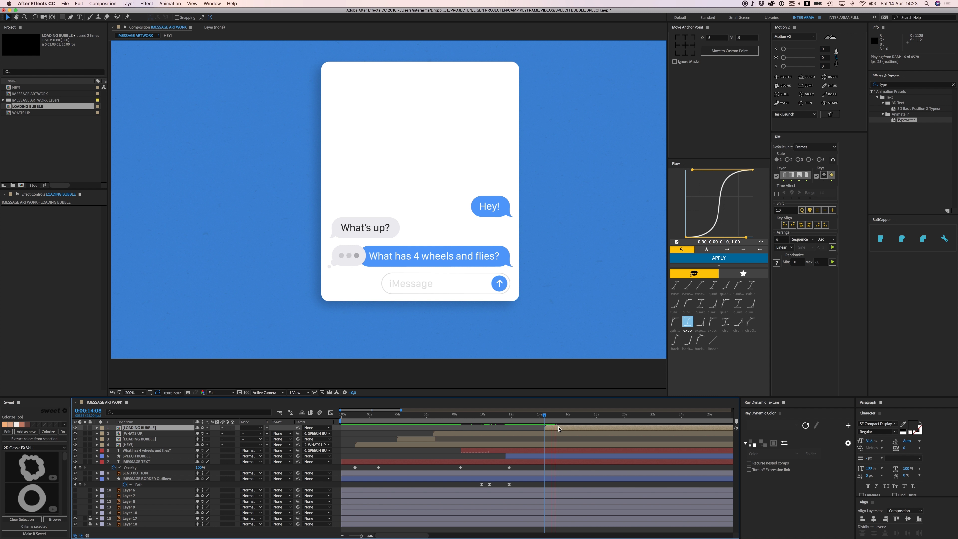
Step: Keyframe the SPEECH BUBBLE layer's position at 0:00:15:07, and raise it 80 px at 0:00:15:17 to clear the loading bubble
key("space")
left_click(558, 457)
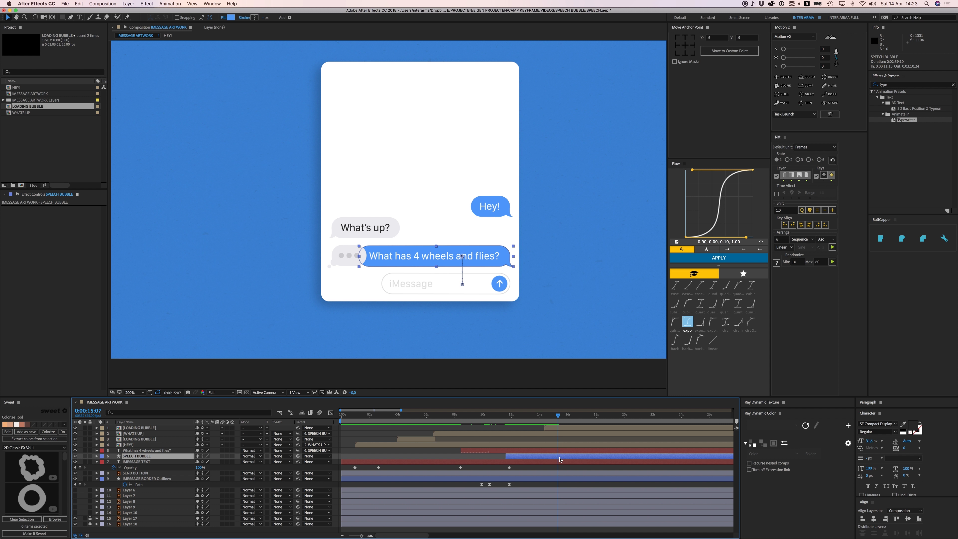
key("alt+shift+p")
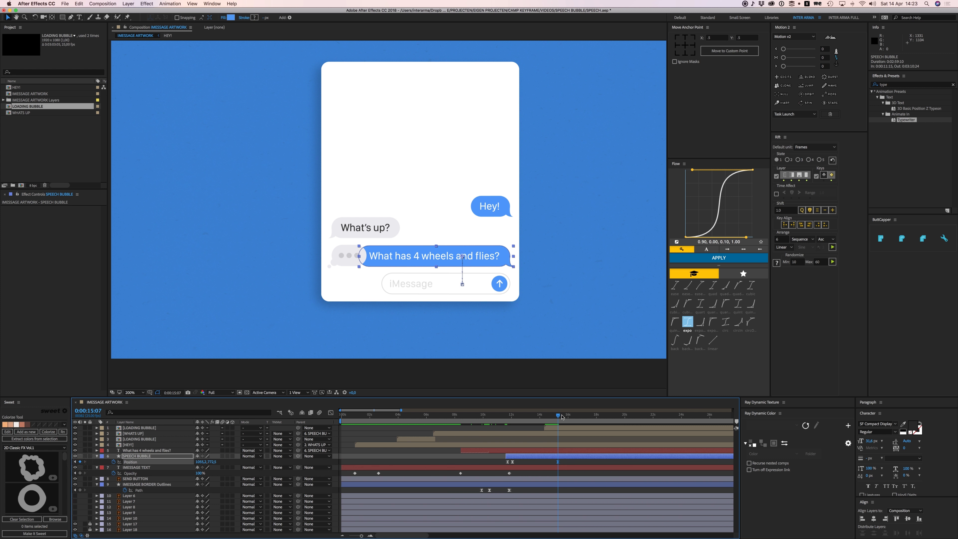
left_click_drag(558, 415, 563, 416)
key("shift+Up")
key("shift+Up")
key("shift+Up")
key("shift+Up")
key("shift+Up")
key("shift+Up")
key("shift+Up")
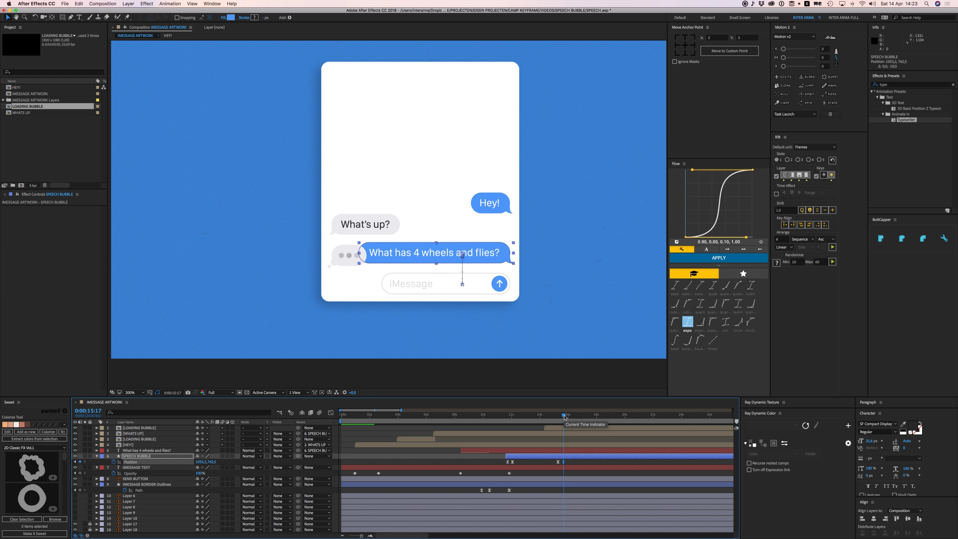
key("shift+Up")
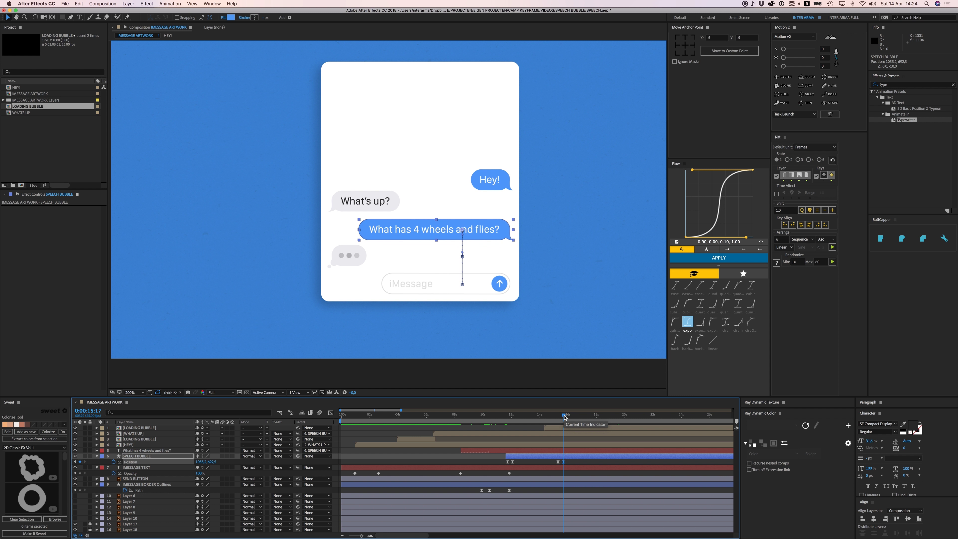
Step: Retime the upper LOADING BUBBLE to start at 0:00:13:07 and the last two SPEECH BUBBLE position keyframes from 0:00:13:14, preview, and save the project
left_click(563, 461)
left_click_drag(491, 414, 473, 415)
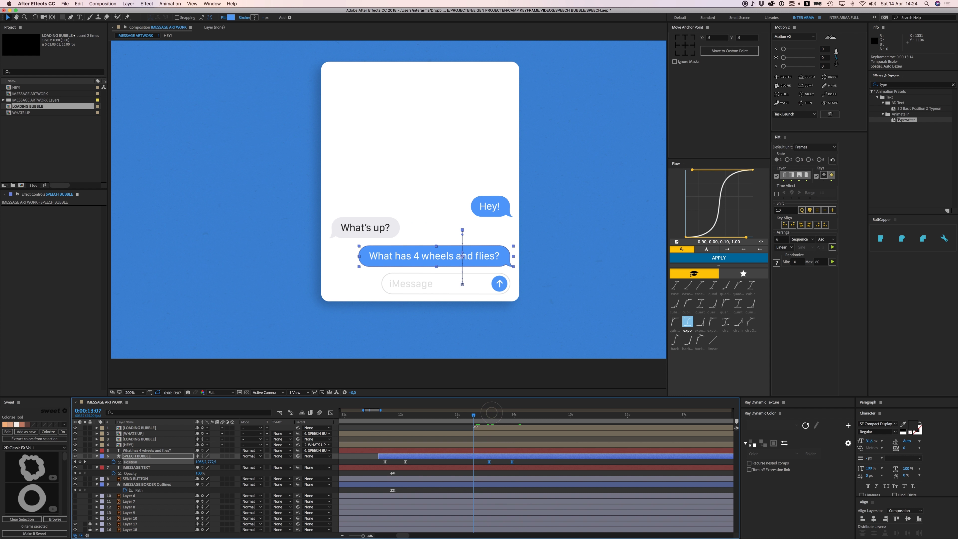
key("space")
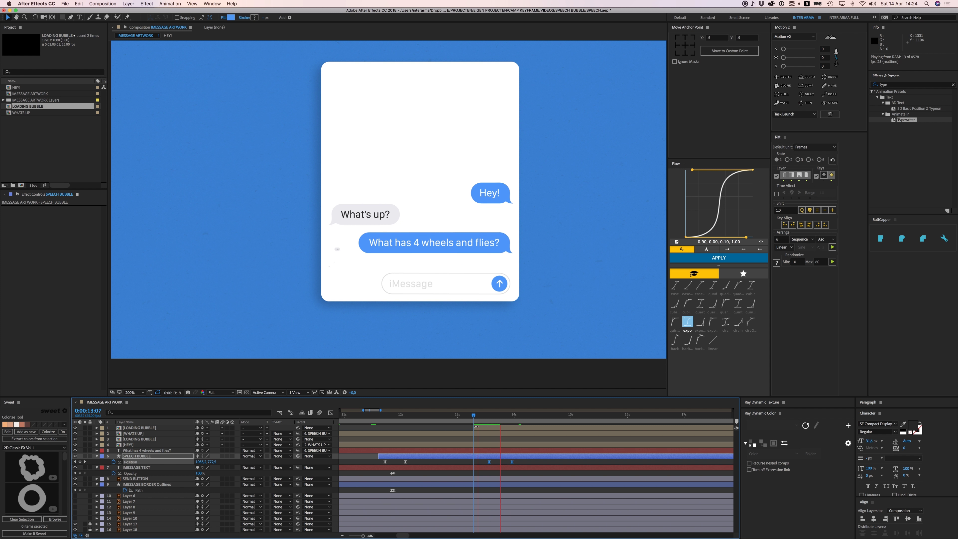
left_click(472, 416)
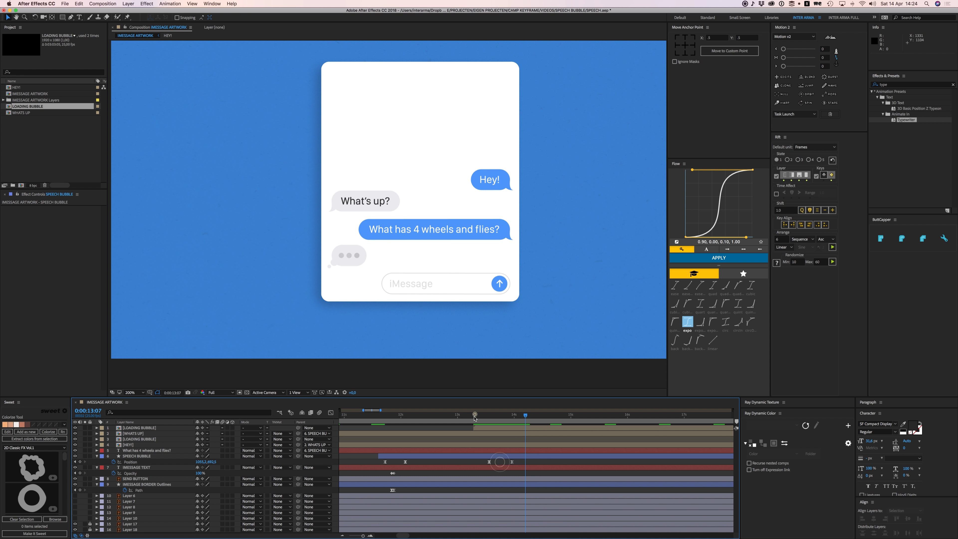
key("space")
key("super+s")
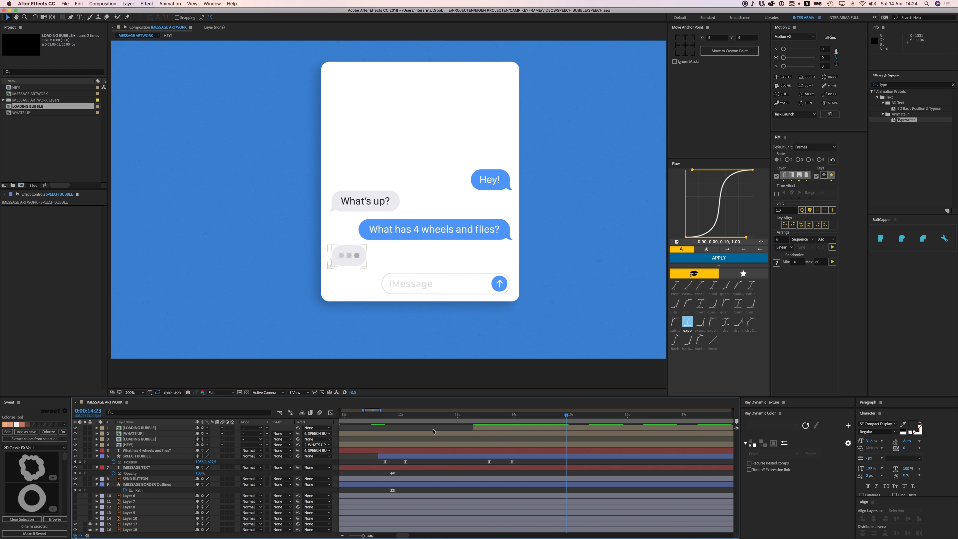